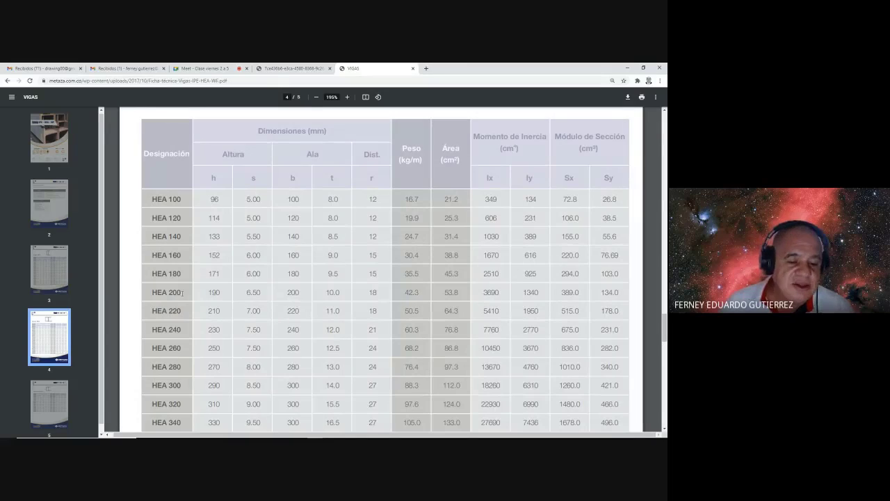
- Highlight the HEA 200 height 190 and flange width 200 in the beam table PDF, then return to Civil 3D
left_click_drag(151, 292, 190, 295)
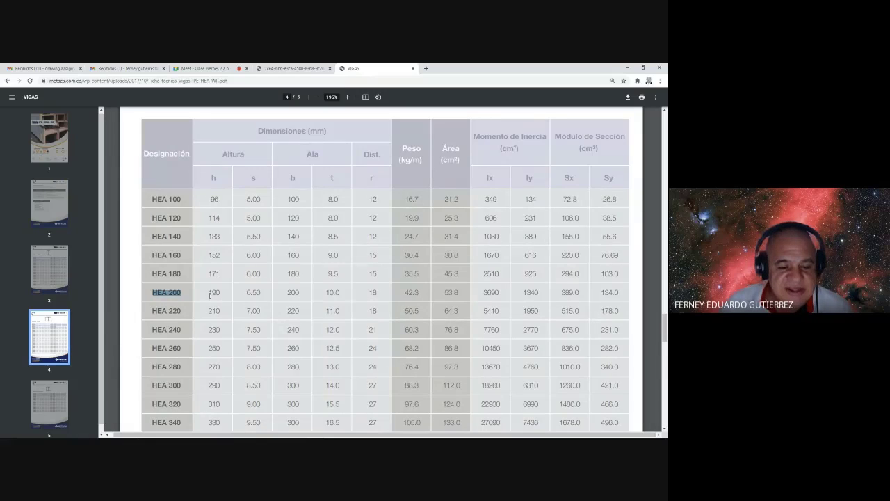
left_click(213, 293)
left_click_drag(287, 293, 302, 290)
scroll(302, 289, "up", 3)
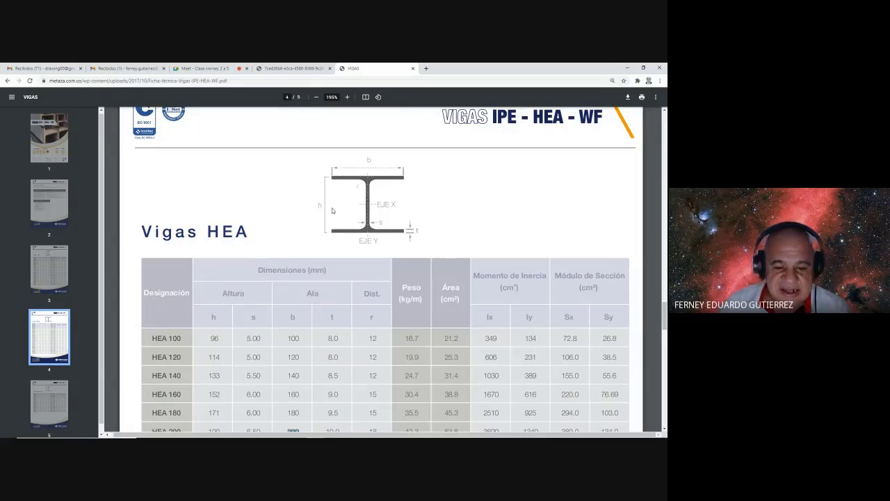
scroll(333, 210, "down", 1)
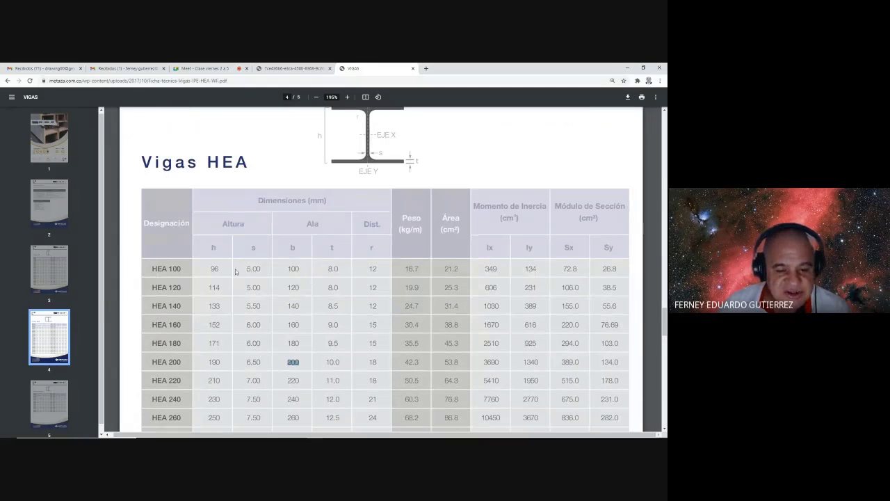
left_click(213, 362)
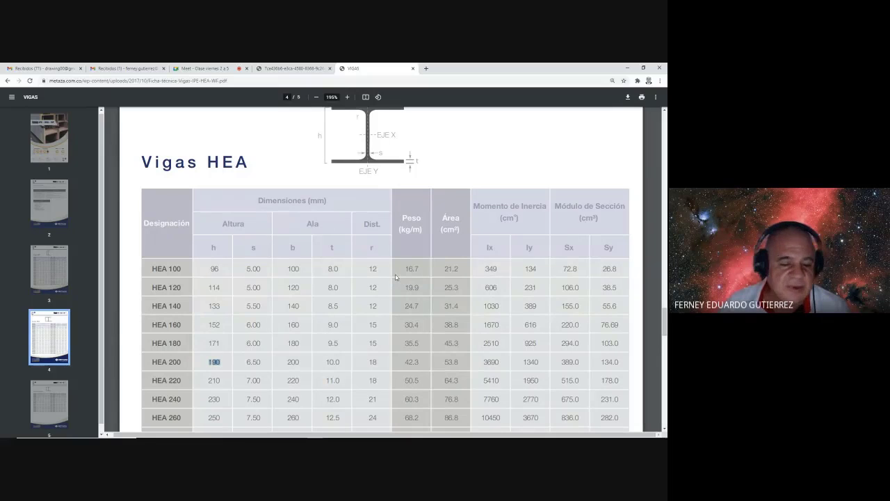
double_click(293, 362)
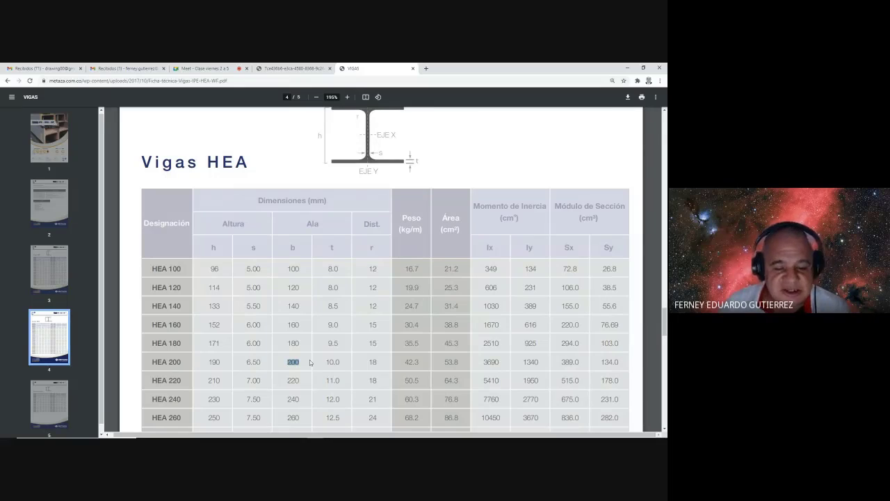
scroll(341, 233, "up", 1)
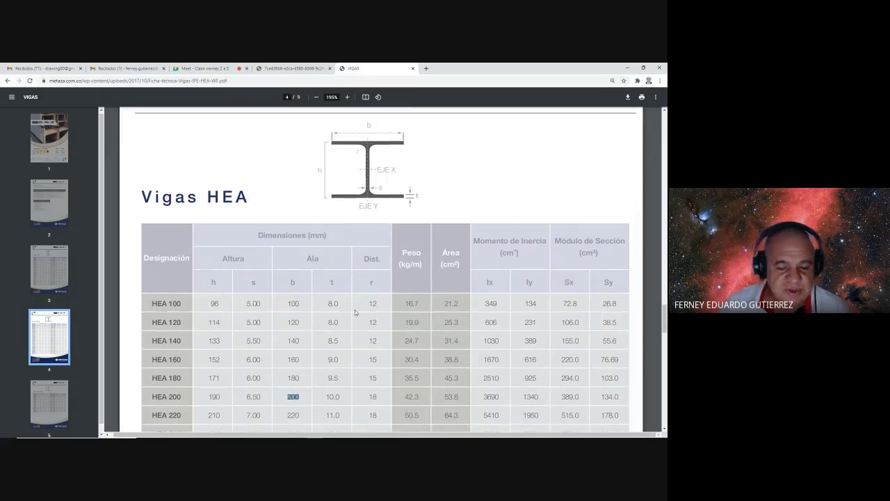
key("alt+Tab")
- Switch to a top plan view and draw a 200 by 190 rectangle as the column outline
scroll(351, 306, "down", 3)
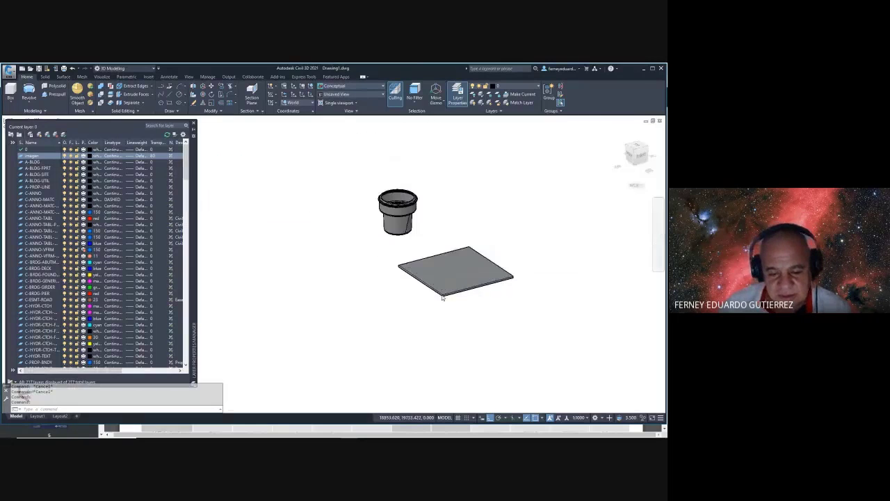
type("plan")
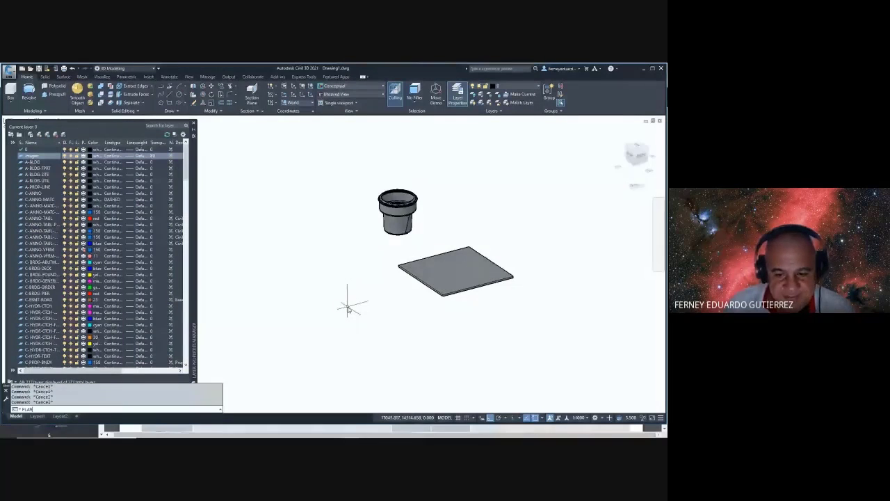
key("Return")
key("Return")
middle_click_drag(460, 263, 406, 249)
type("rec")
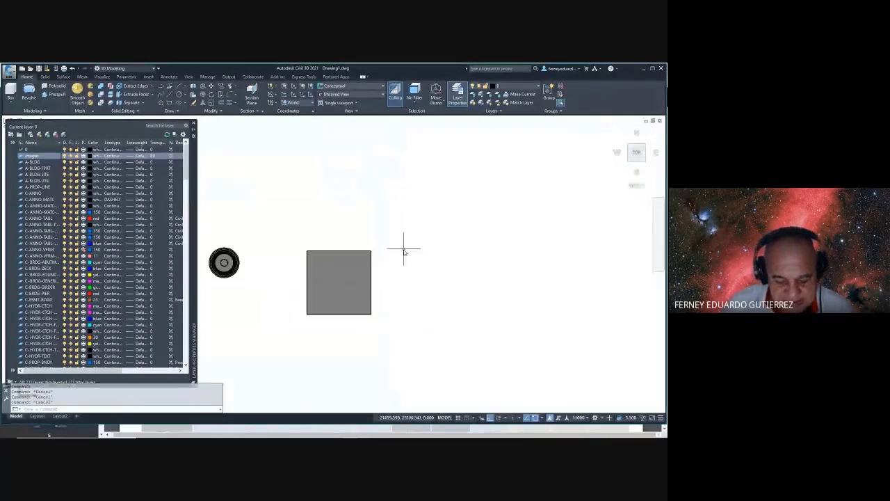
key("Return")
left_click(395, 271)
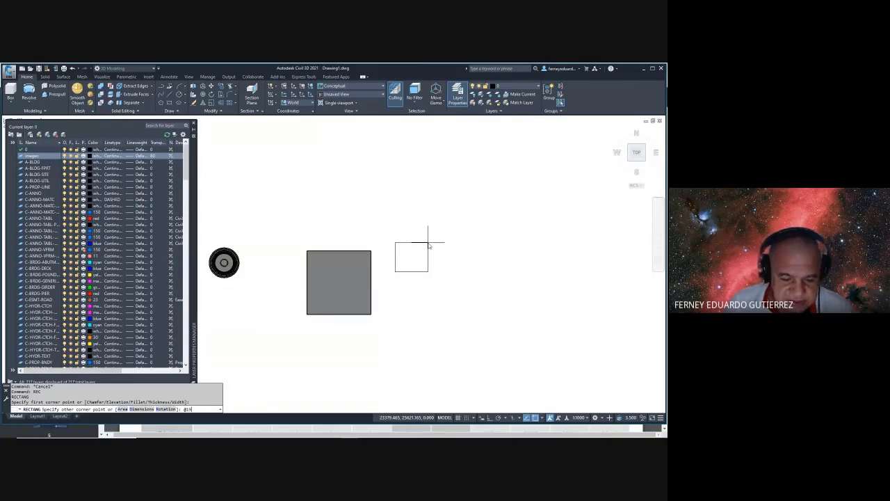
type("@200,150")
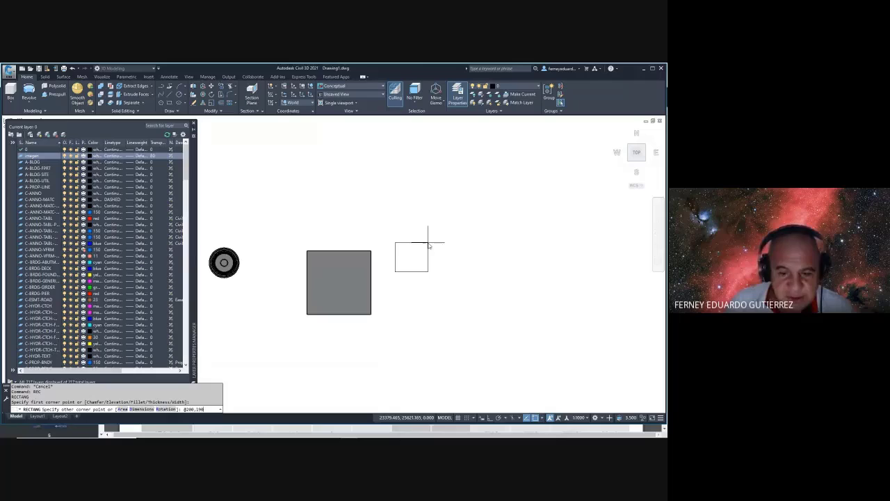
key("Return")
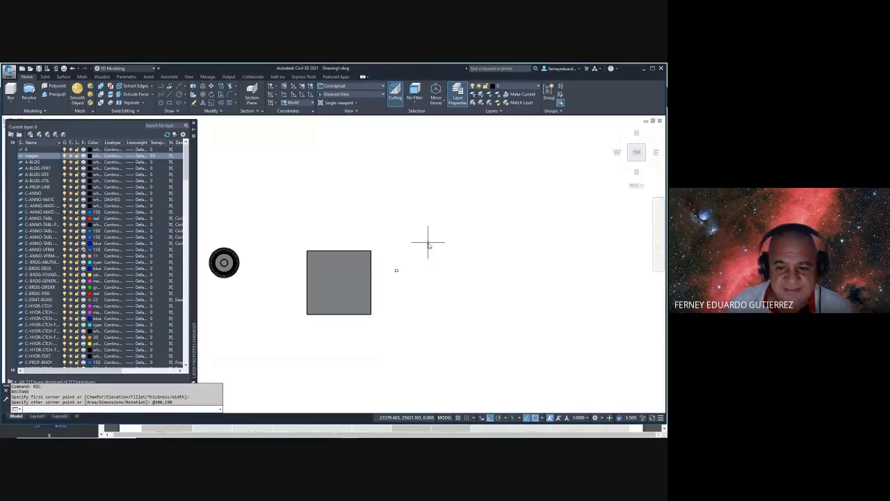
- Zoom and pan to frame the rectangle, then go back to the beam table
scroll(396, 273, "up", 15)
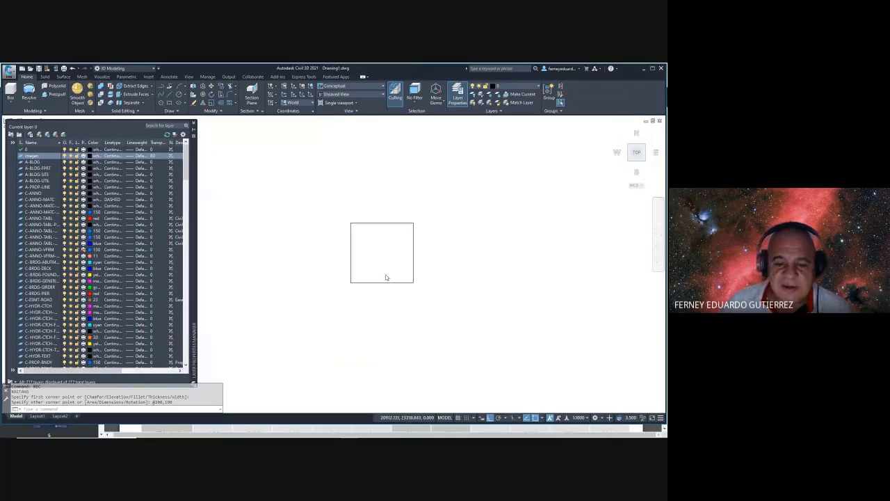
scroll(354, 256, "up", 3)
scroll(417, 265, "down", 2)
middle_click_drag(417, 265, 296, 244)
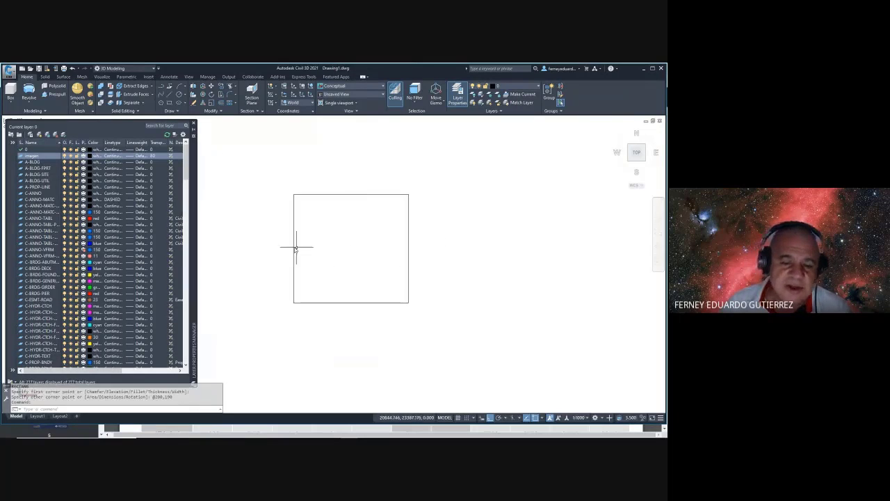
scroll(306, 200, "up", 2)
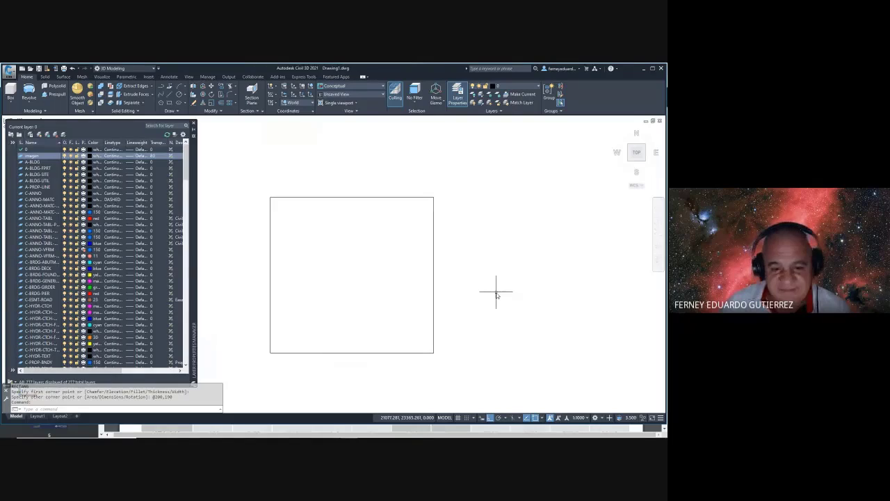
key("alt+Tab")
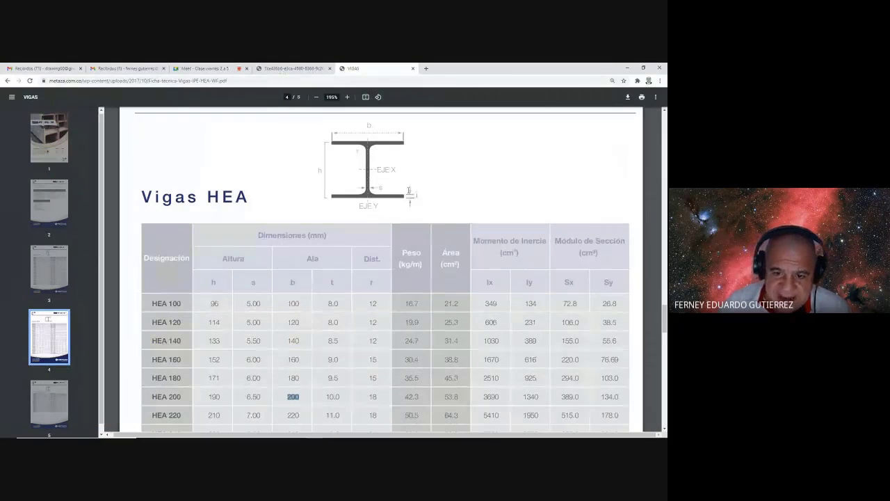
- Highlight the HEA 200 flange thickness 10.0 in the table, then start an offset in the drawing
left_click(416, 195)
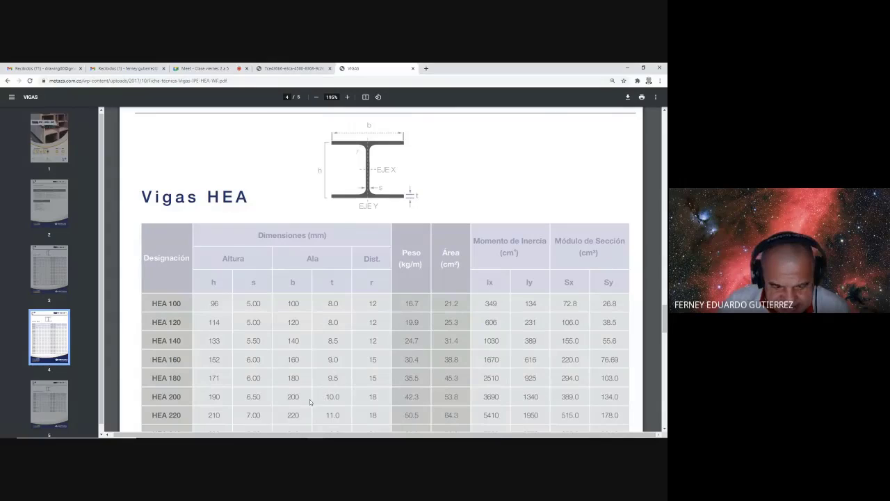
left_click_drag(152, 397, 180, 396)
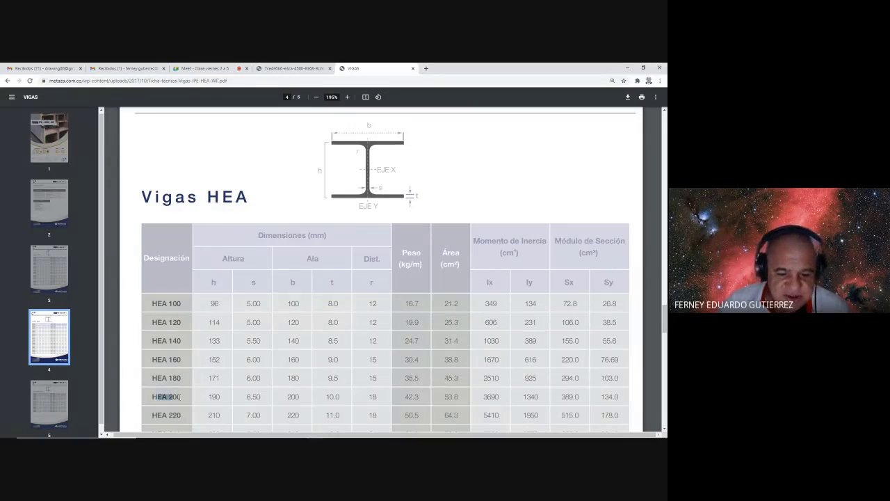
left_click_drag(325, 397, 338, 396)
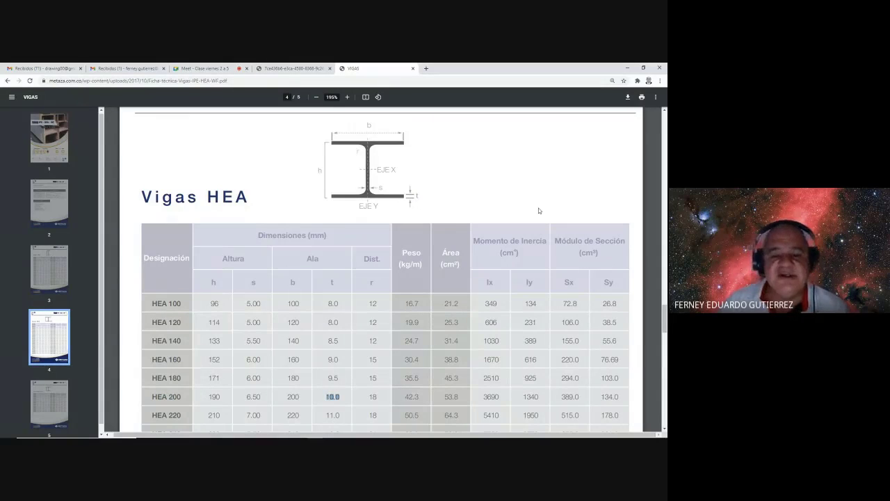
key("alt+Tab")
key("Escape")
type("o")
key("Return")
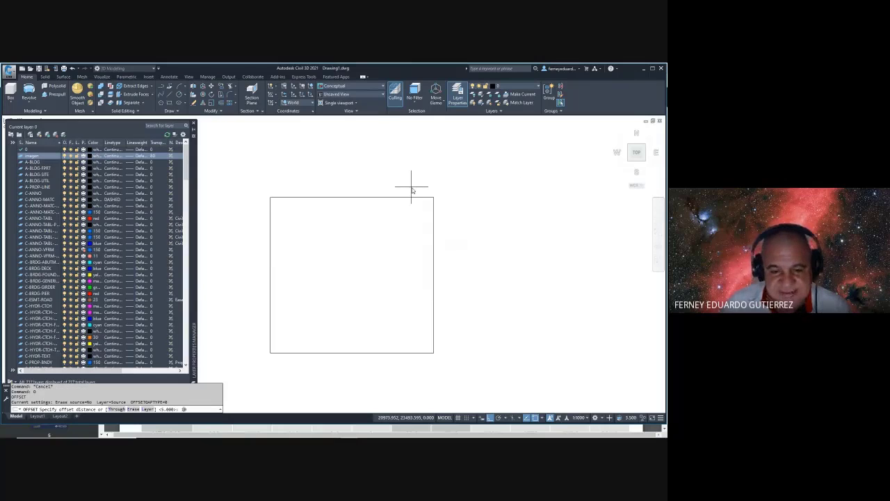
- Offset the rectangle 10 inward to create the inner outline
type("10")
key("Return")
left_click(403, 198)
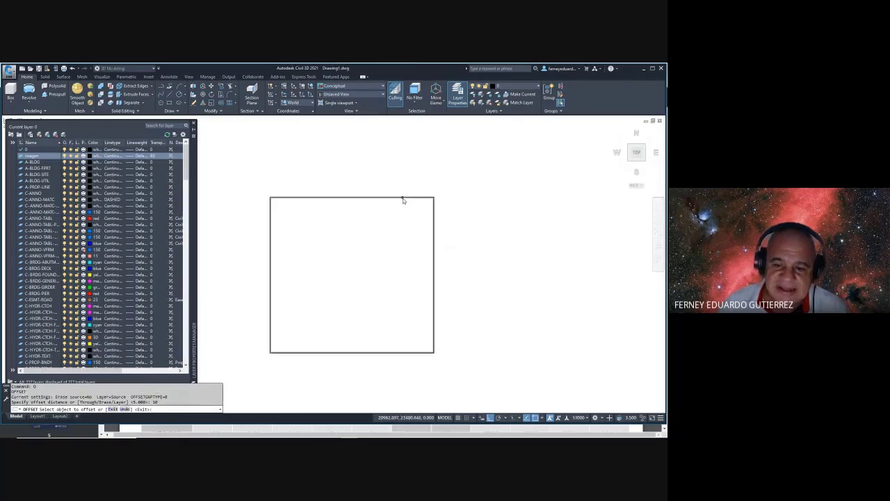
left_click(401, 234)
key("Escape")
key("Escape")
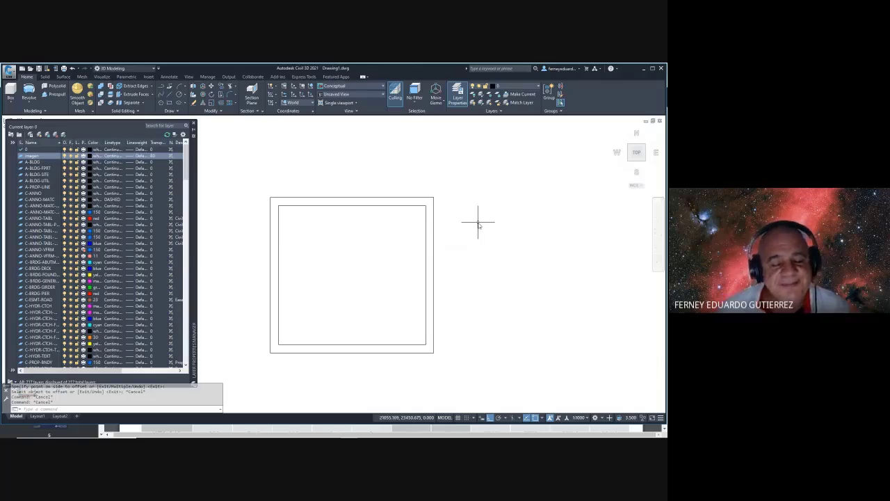
key("Escape")
key("Escape")
key("alt+Tab")
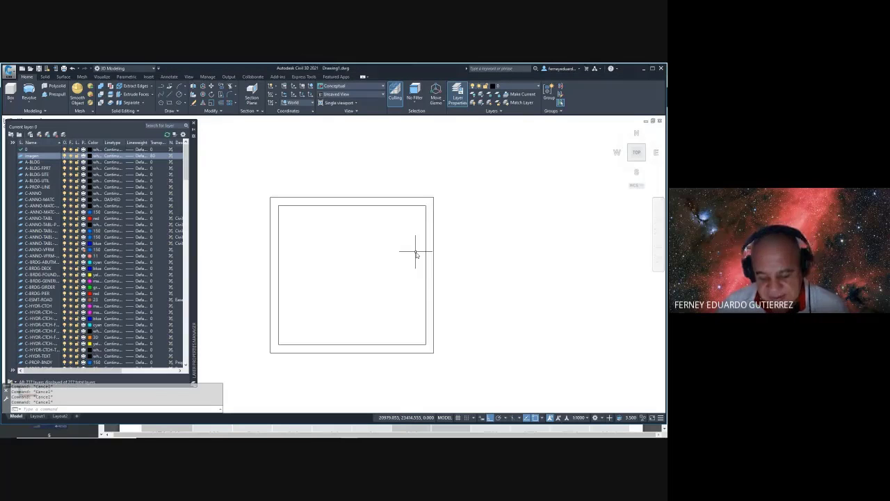
- Draw a vertical line from the inner rectangle's top midpoint down to its bottom edge
type("l")
key("Return")
left_click(352, 205)
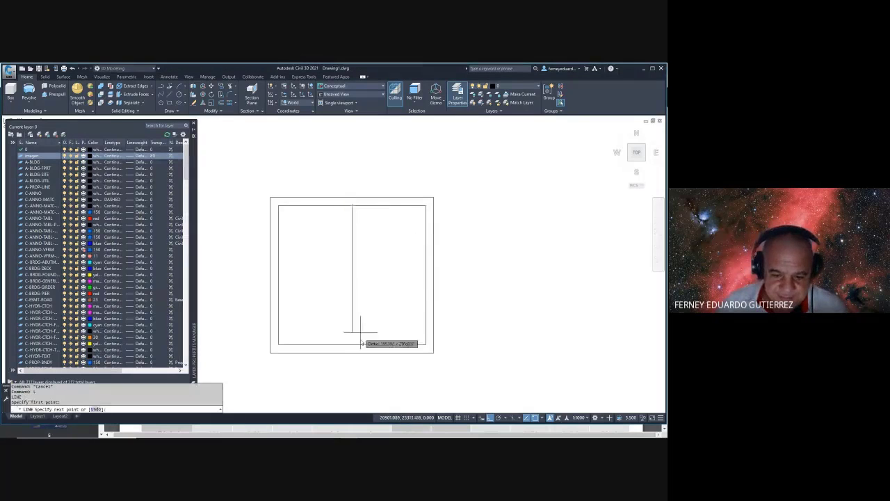
left_click(354, 349)
key("Escape")
key("Escape")
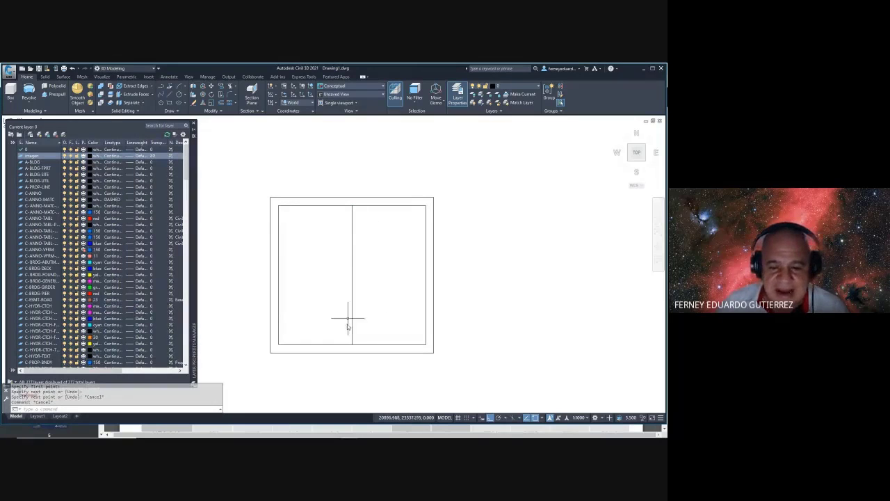
key("alt+Tab")
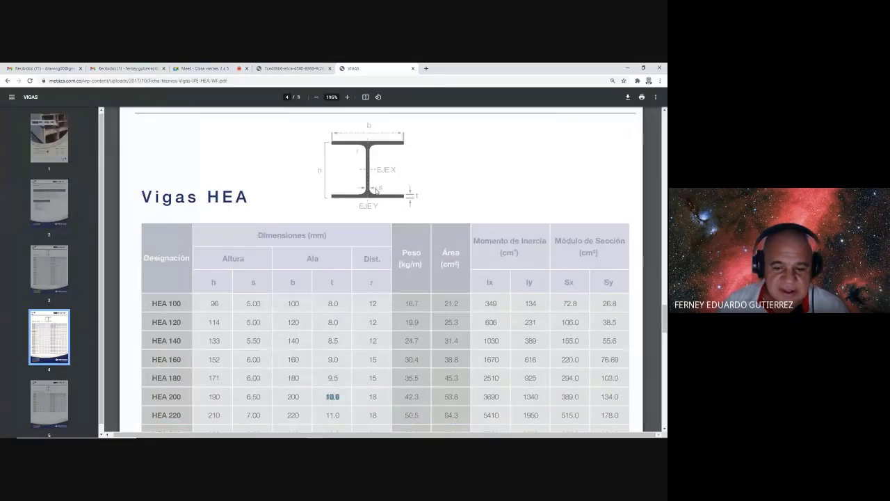
- Highlight the HEA 200 root radius 18 and web thickness 6.50 in the table
double_click(374, 397)
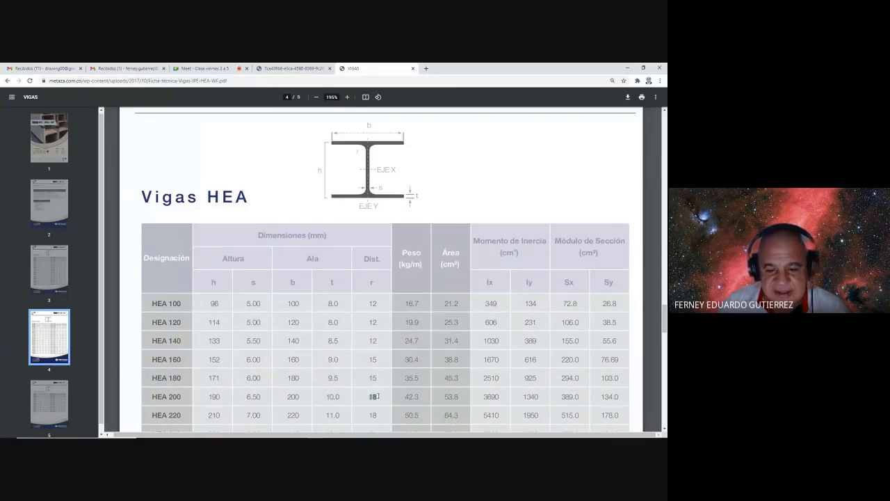
left_click_drag(261, 396, 242, 396)
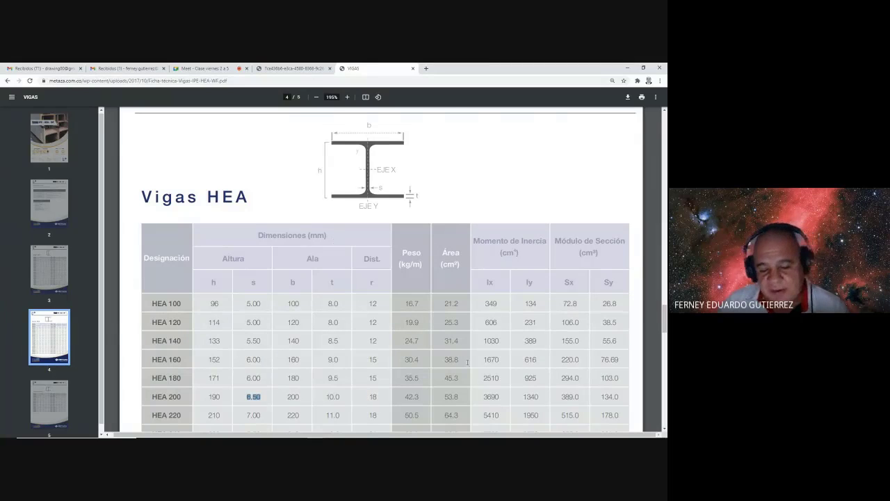
- Use the CAL calculator to work out 6.5/2 = 3.25 for the half web thickness
key("alt+Tab")
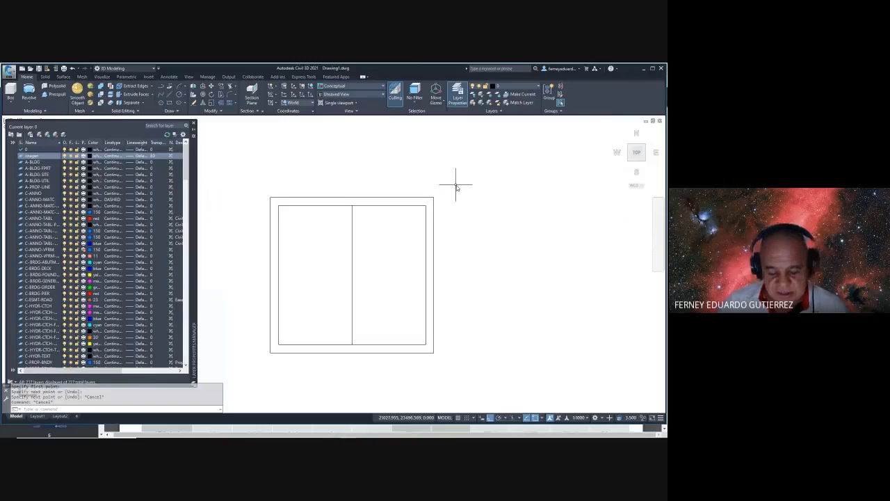
key("Escape")
key("Escape")
type("CAL")
key("Return")
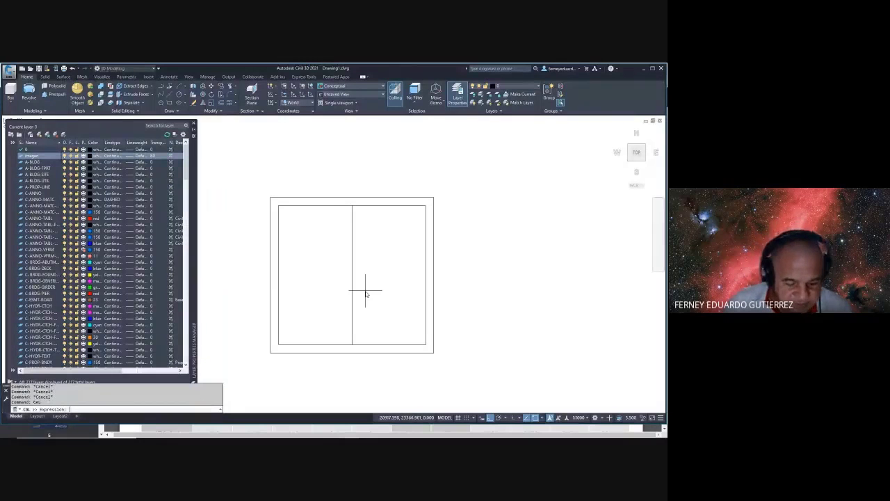
type("6.5")
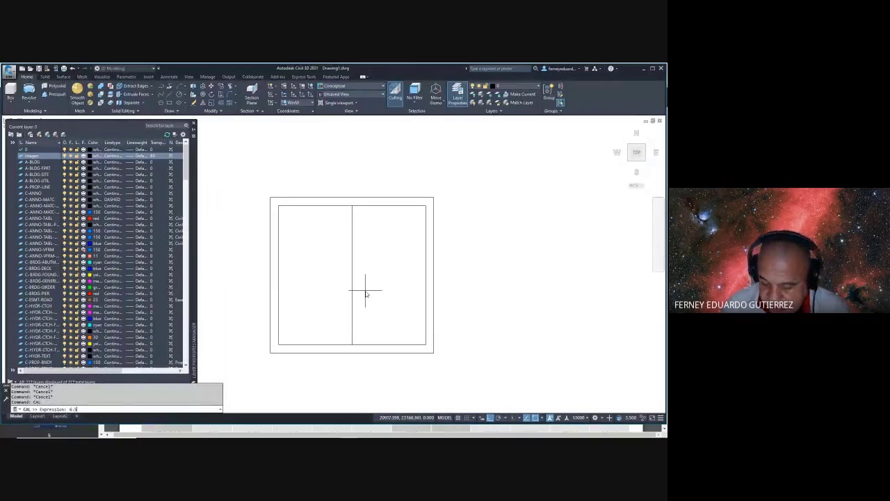
type("/2")
key("Return")
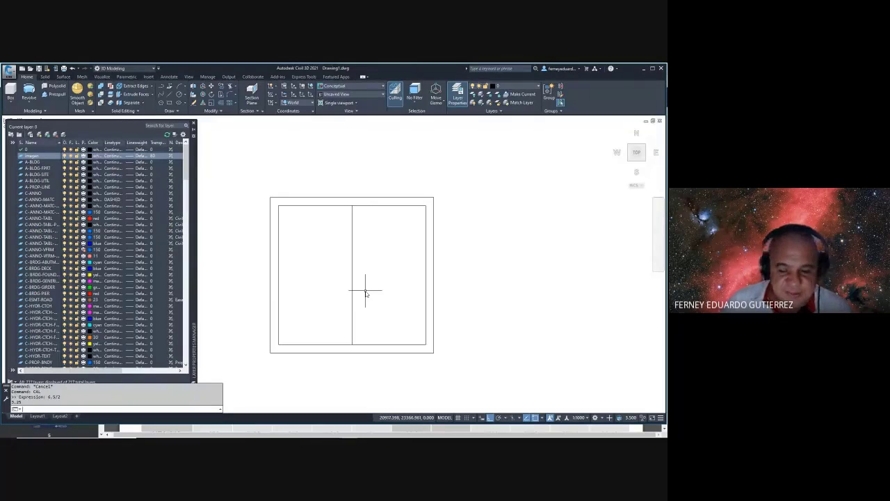
key("Escape")
key("Escape")
key("Escape")
- Offset the middle line 3.25 and delete the extra middle line to form the web
type("o")
key("Return")
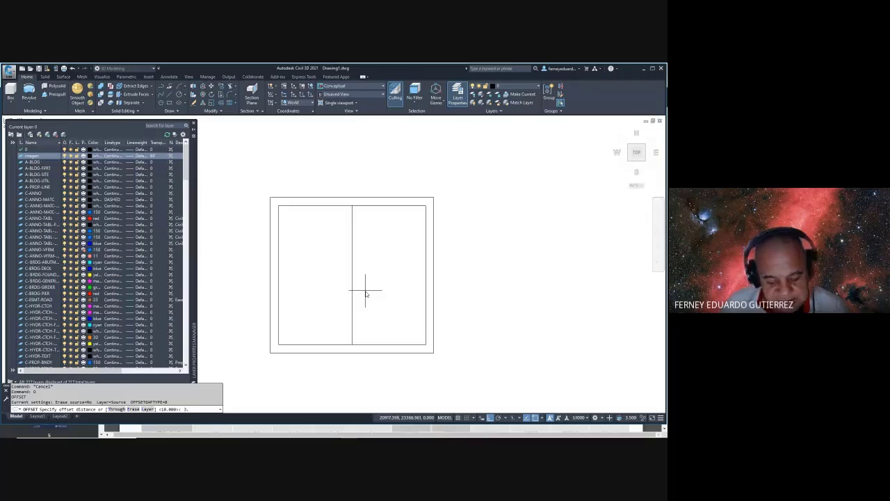
key("Return")
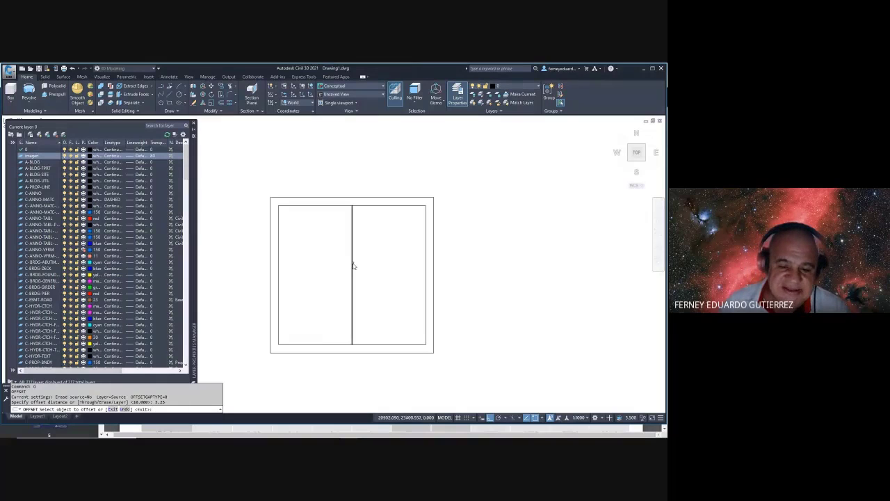
left_click(351, 264)
left_click(353, 270)
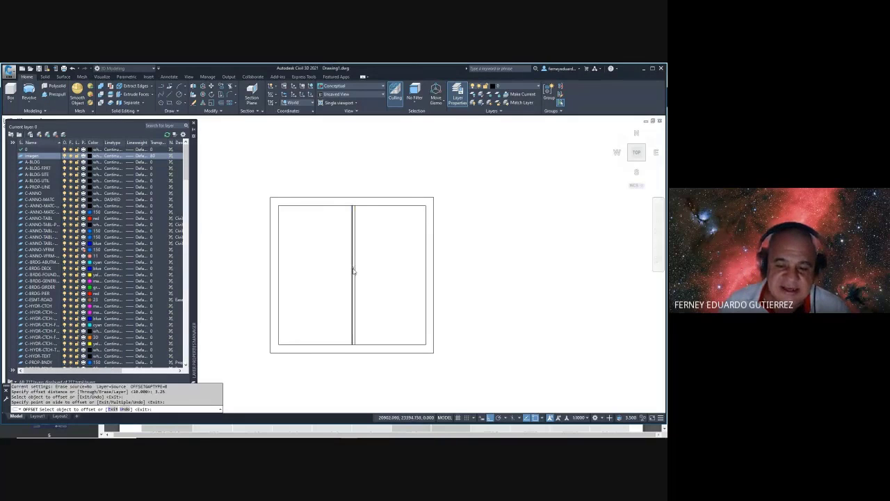
key("Escape")
key("Escape")
key("Escape")
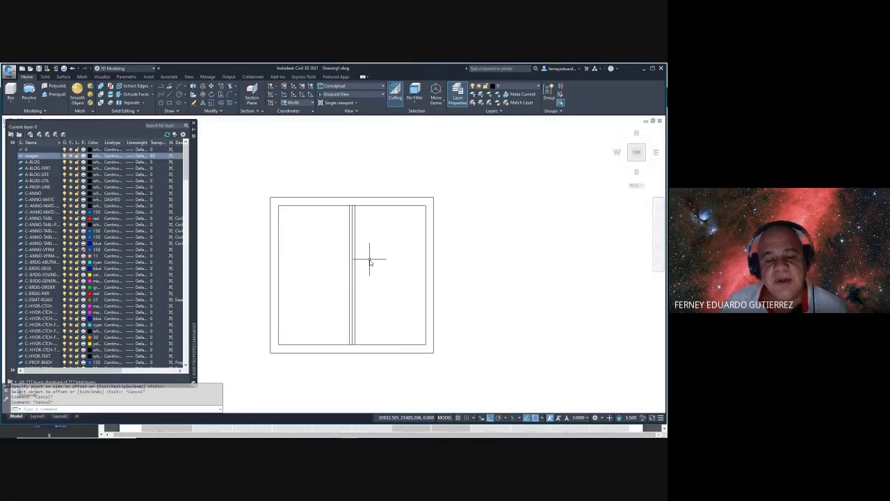
scroll(349, 230, "up", 2)
left_click(354, 221)
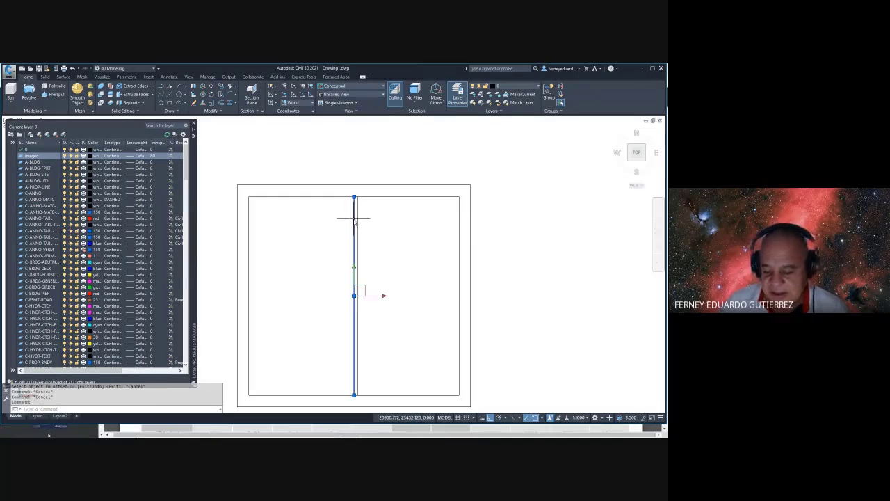
key("Delete")
scroll(354, 220, "down", 3)
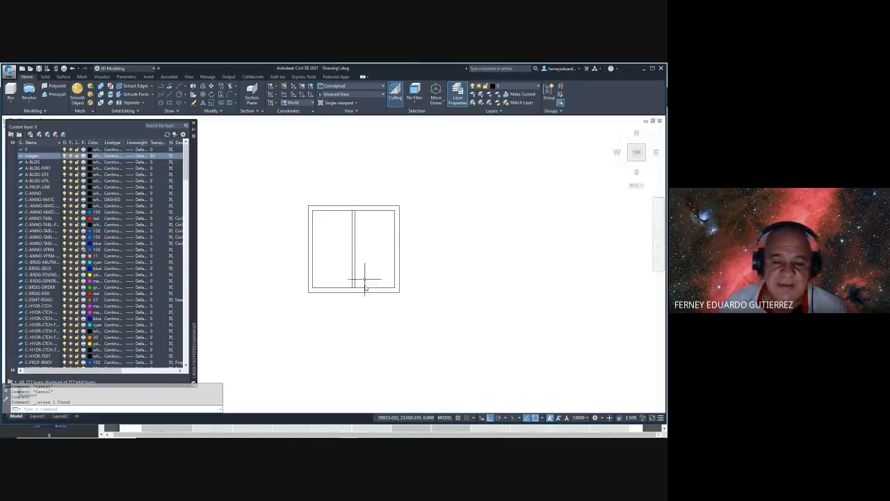
- Explode both rectangle outlines into separate lines
key("Escape")
type("x")
key("Return")
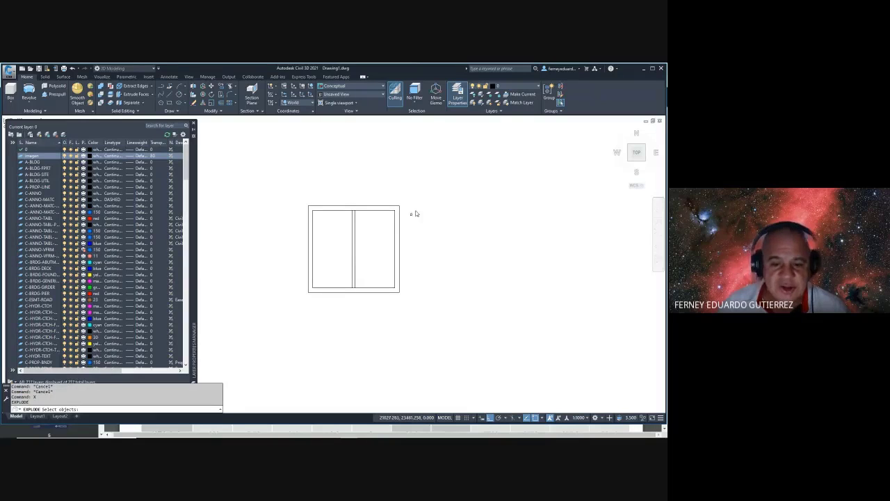
left_click(436, 183)
left_click(279, 318)
key("Return")
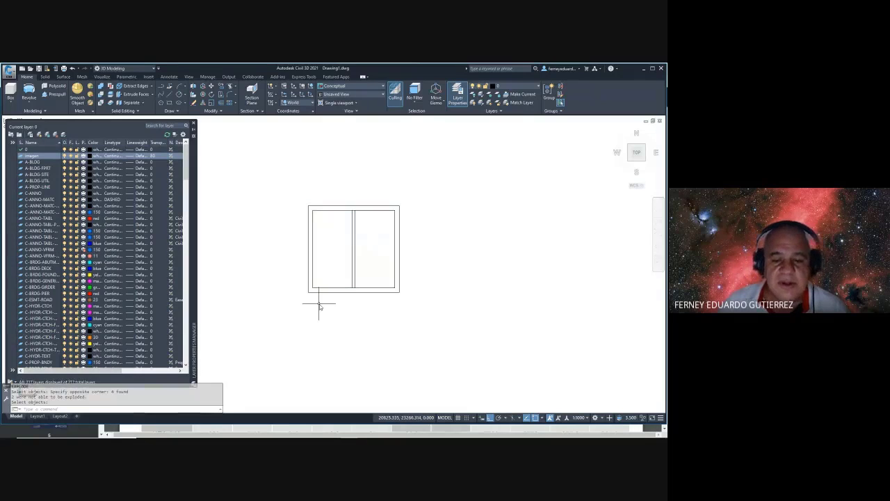
- Extend the middle web lines to the selected boundary edges
type("ex")
key("Return")
left_click(415, 240)
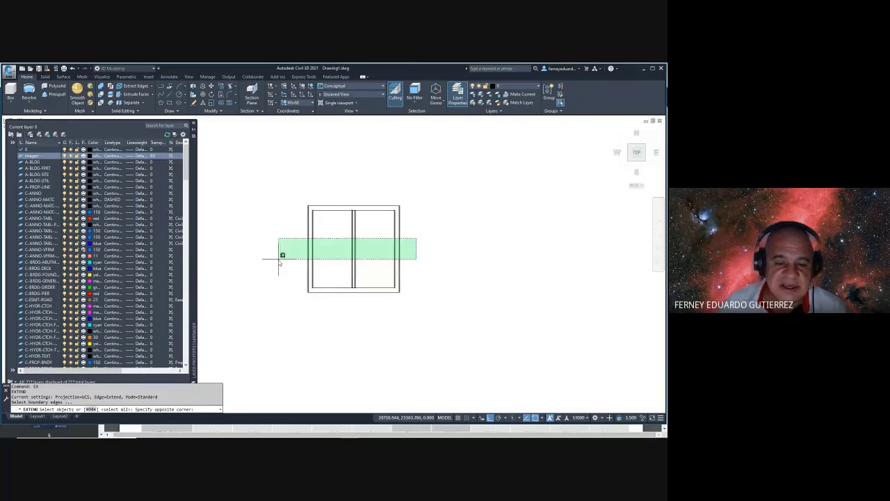
left_click(280, 259)
key("Return")
left_click(384, 187)
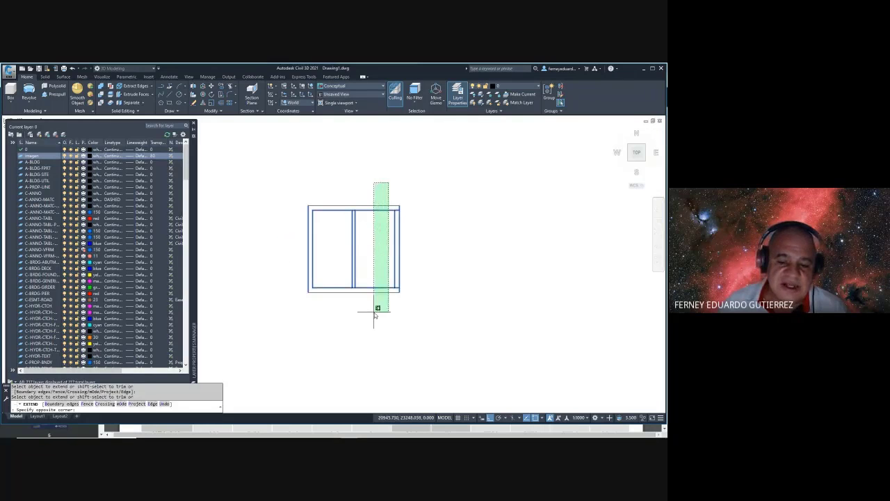
left_click(375, 309)
left_click(333, 176)
- Trim the excess vertical lines on both sides, using every line as a cutting edge
key("Escape")
key("Escape")
key("Escape")
key("Escape")
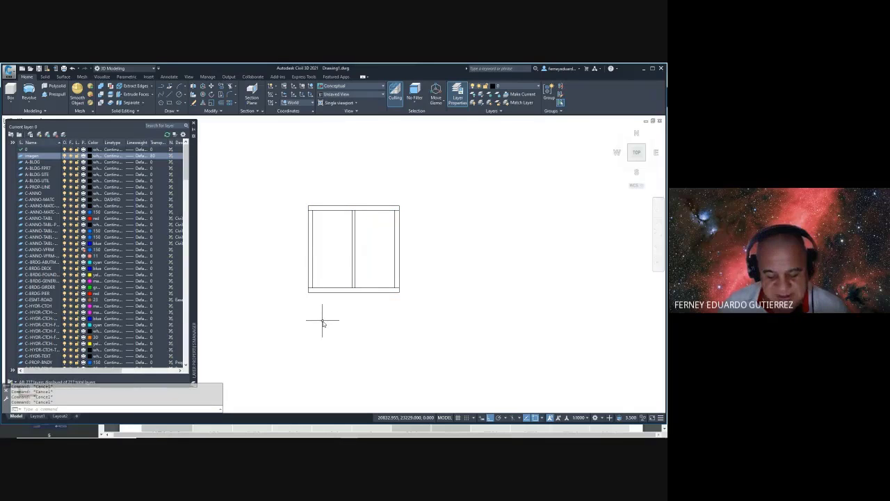
type("tr")
key("Return")
left_click(434, 177)
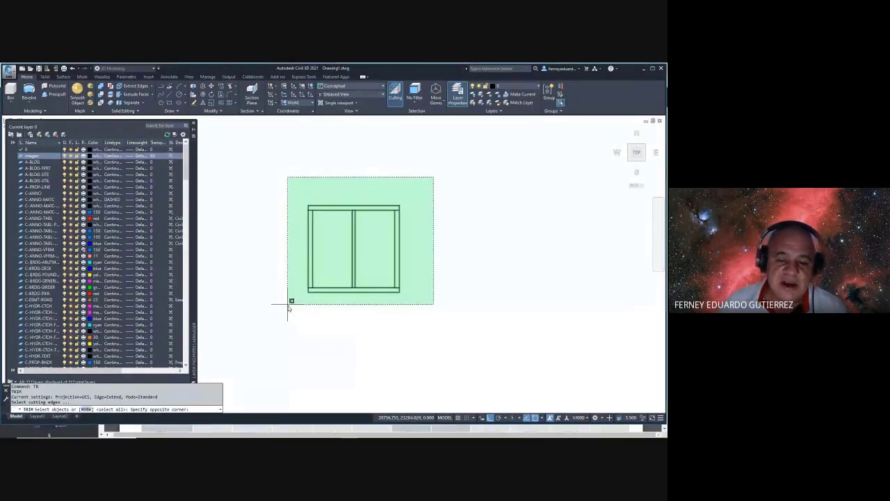
left_click(289, 309)
key("Return")
left_click(421, 238)
left_click(391, 253)
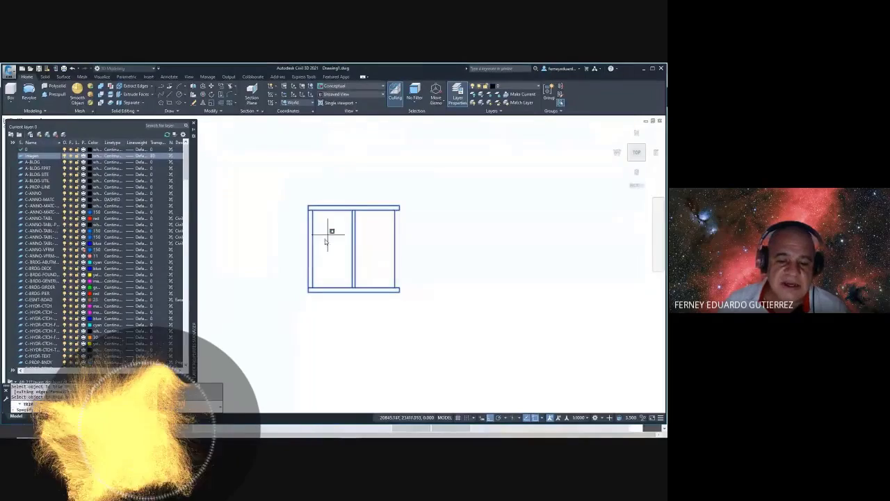
left_click(413, 234)
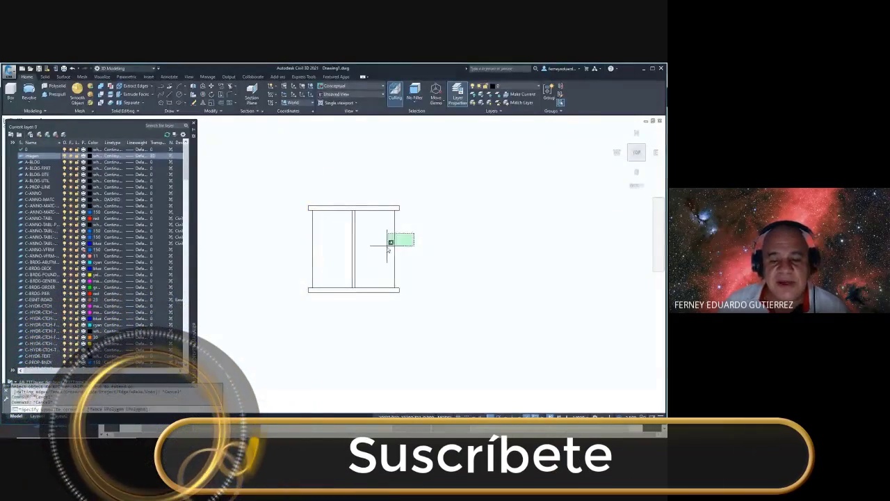
left_click(388, 243)
left_click(332, 245)
left_click(306, 258)
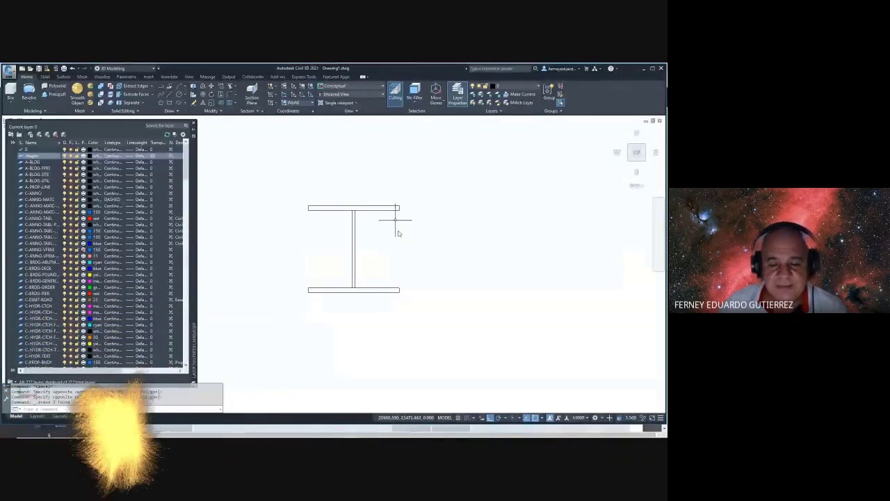
- Add linear dimensions for the 190.0000 beam height and 200.0000 top flange width
left_click(169, 77)
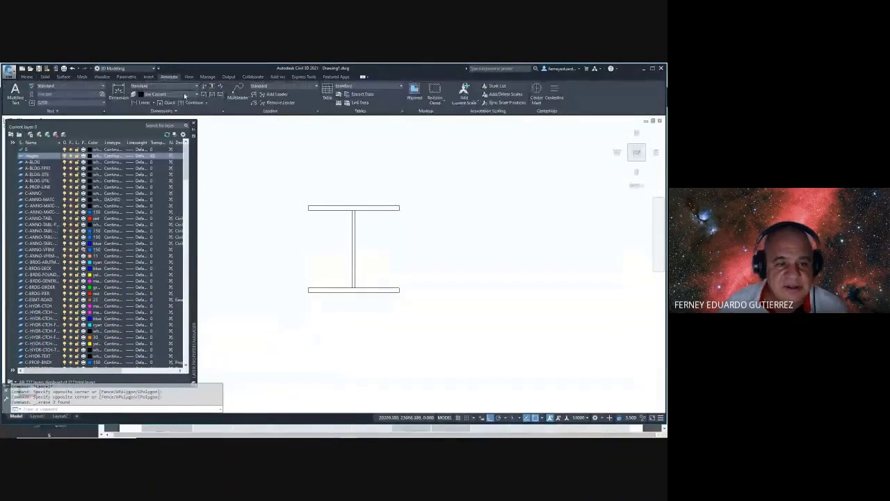
left_click(139, 102)
left_click(308, 292)
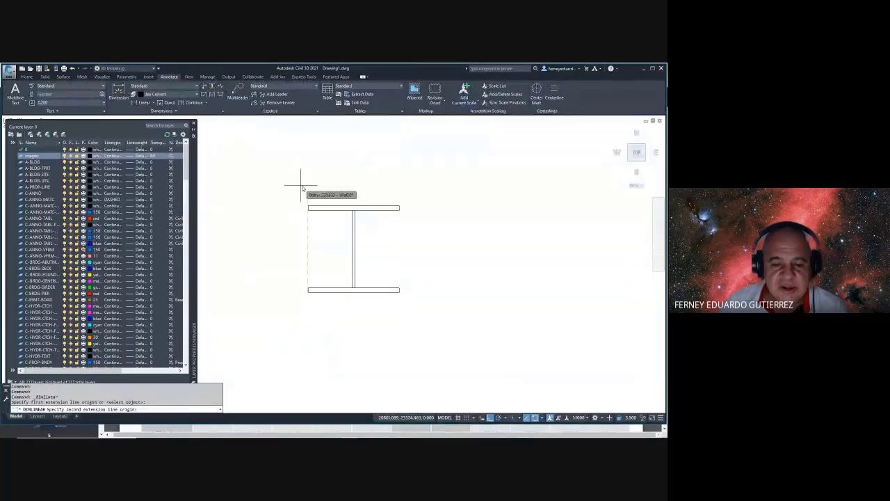
left_click(308, 207)
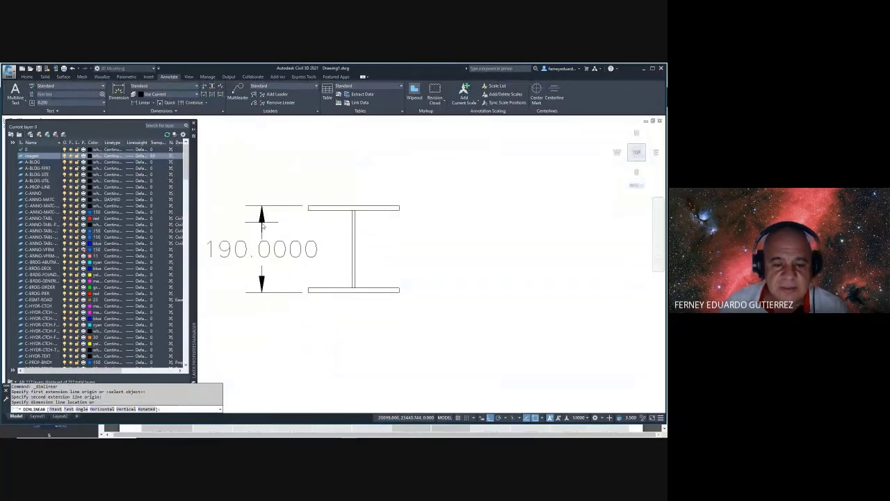
left_click(262, 221)
left_click(134, 101)
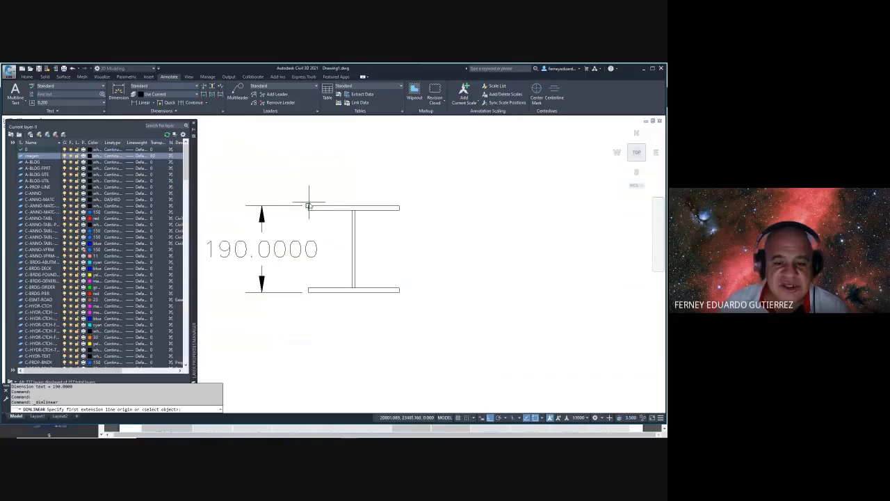
left_click(309, 205)
left_click(399, 207)
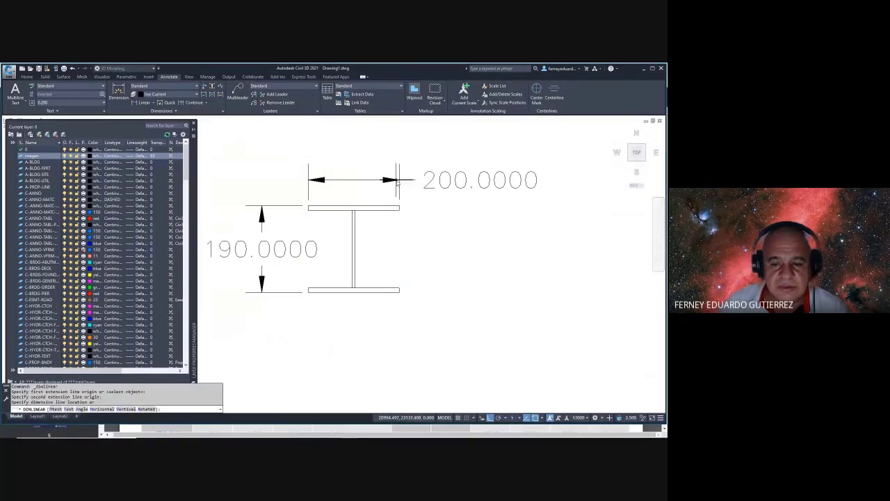
left_click(399, 181)
key("Escape")
- Mark the HEA 200 flange thickness and radius values in the PDF, then return to the drawing
key("alt+Tab")
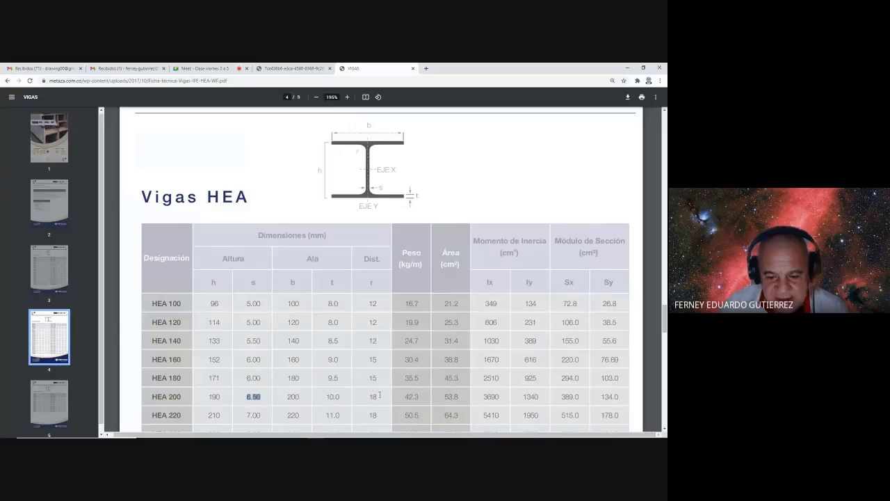
left_click_drag(379, 396, 343, 395)
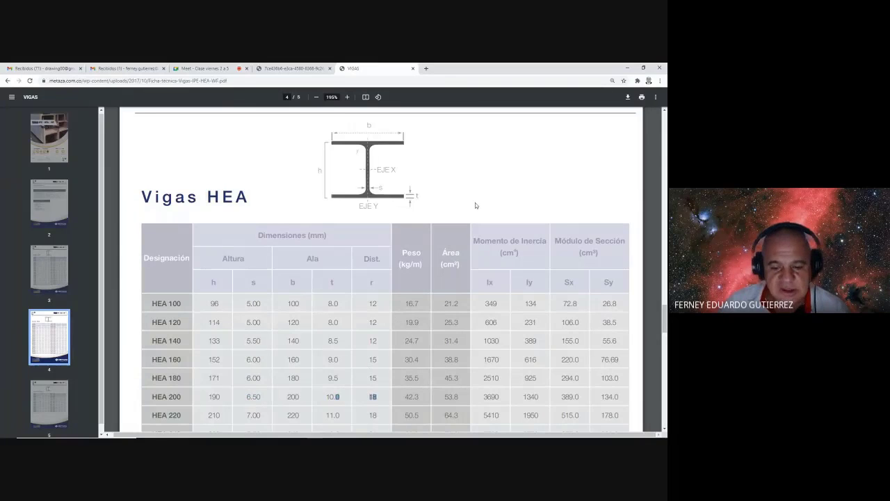
key("alt+Tab")
- Attempt to trim a web line end against the I-beam lines, then abandon the trim
type("tr")
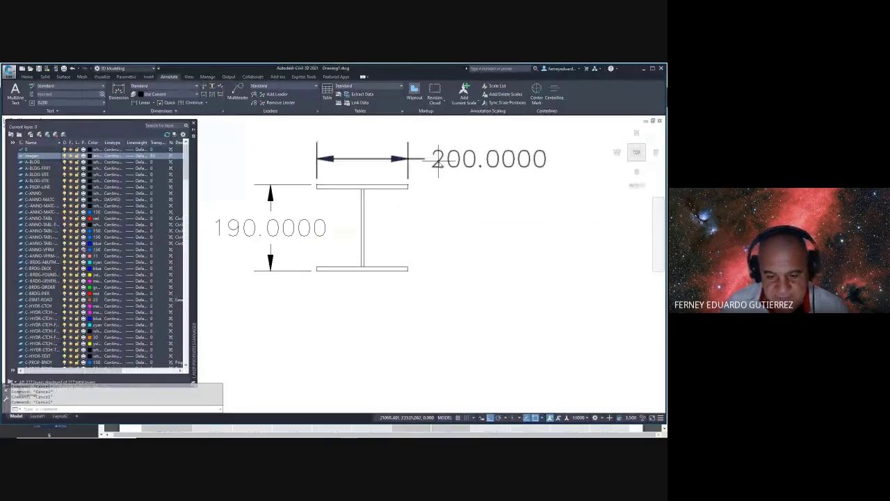
key("Return")
left_click(387, 177)
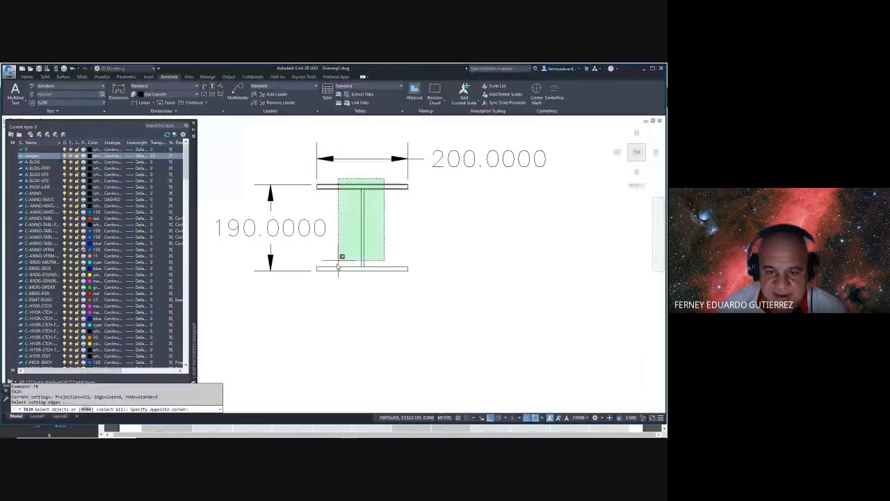
left_click(339, 264)
key("Return")
scroll(365, 268, "up", 5)
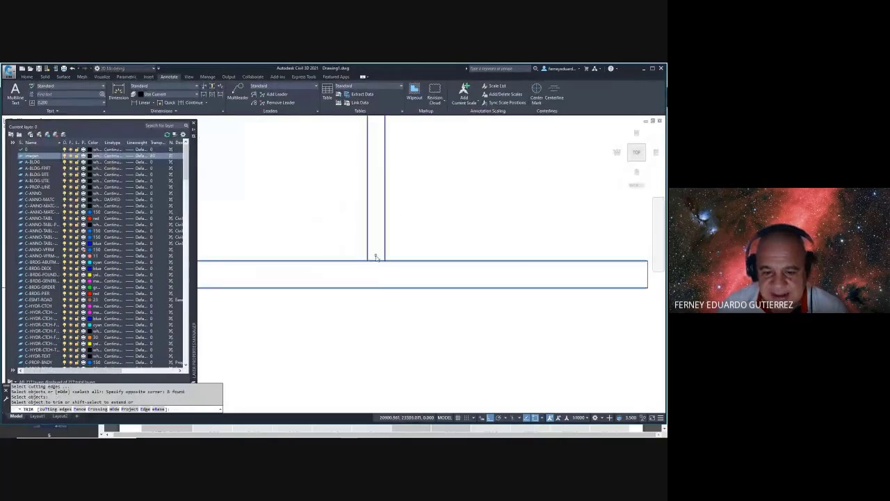
left_click(376, 262)
scroll(376, 261, "down", 5)
scroll(365, 197, "up", 5)
key("Escape")
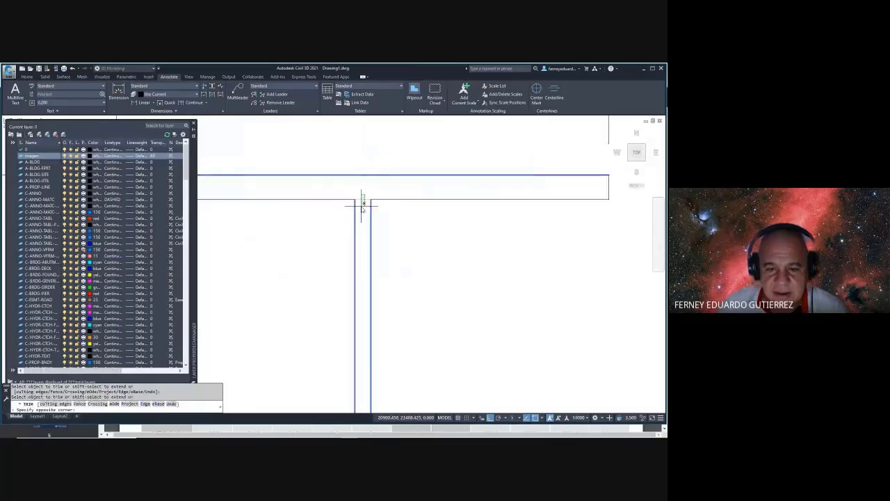
scroll(363, 202, "down", 3)
key("Escape")
key("Escape")
- Set up FILLET with a radius of 10 in Multiple mode
type("F")
key("Return")
type("R")
key("Return")
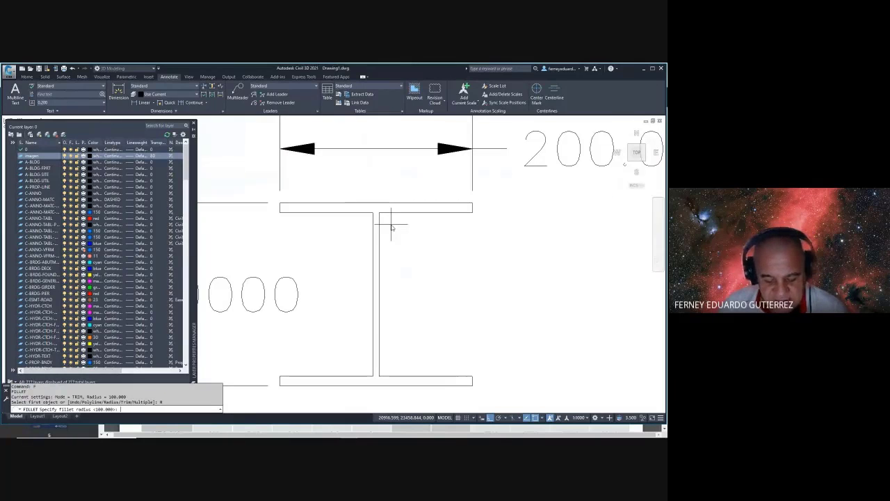
type("10")
key("Return")
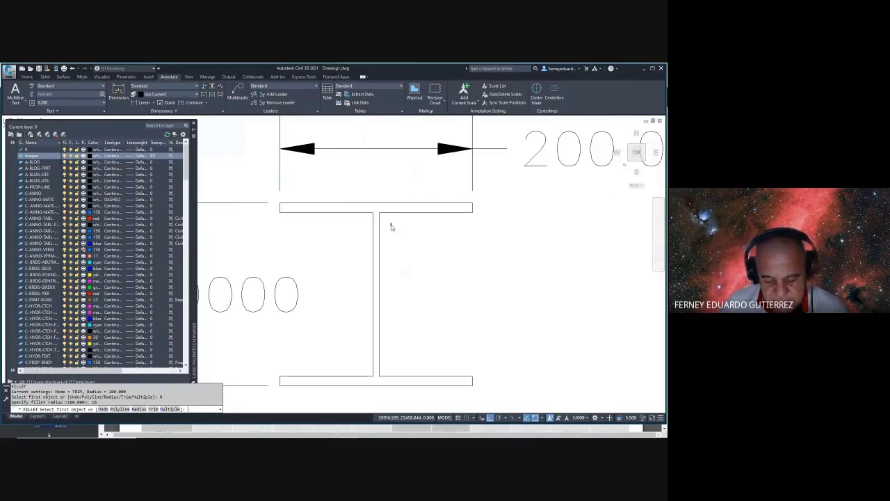
type("M")
key("Return")
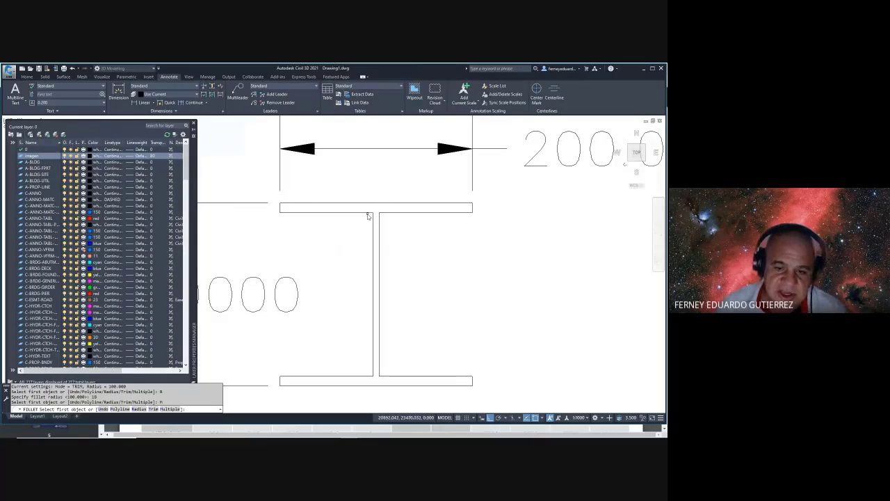
- Fillet the four inner web-to-flange corners of the I-beam
left_click(368, 216)
left_click(373, 230)
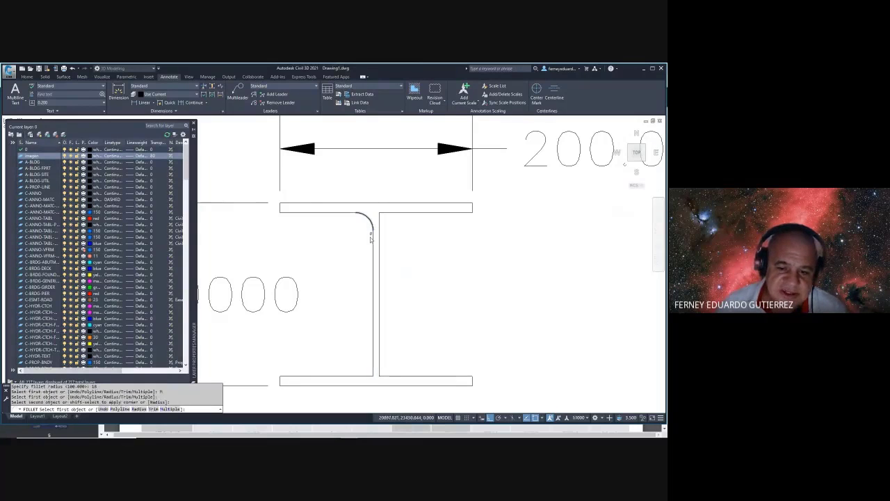
middle_click_drag(368, 284, 365, 231)
left_click(376, 268)
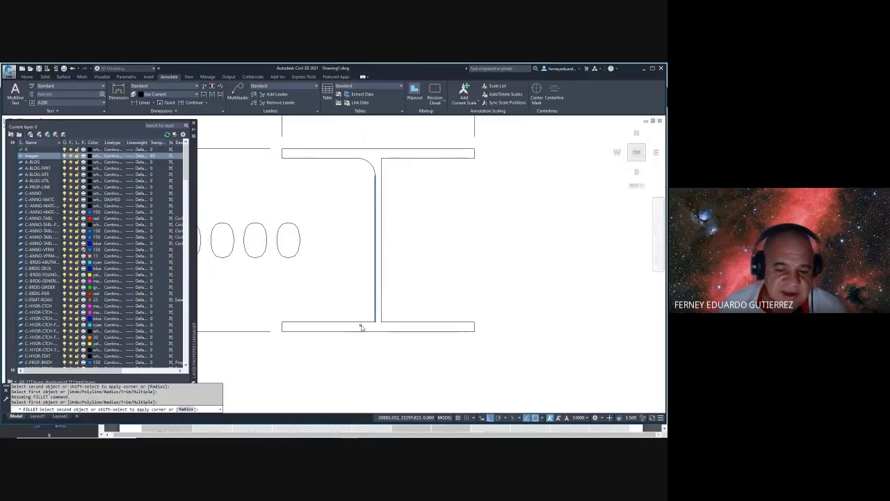
left_click(361, 327)
left_click(382, 311)
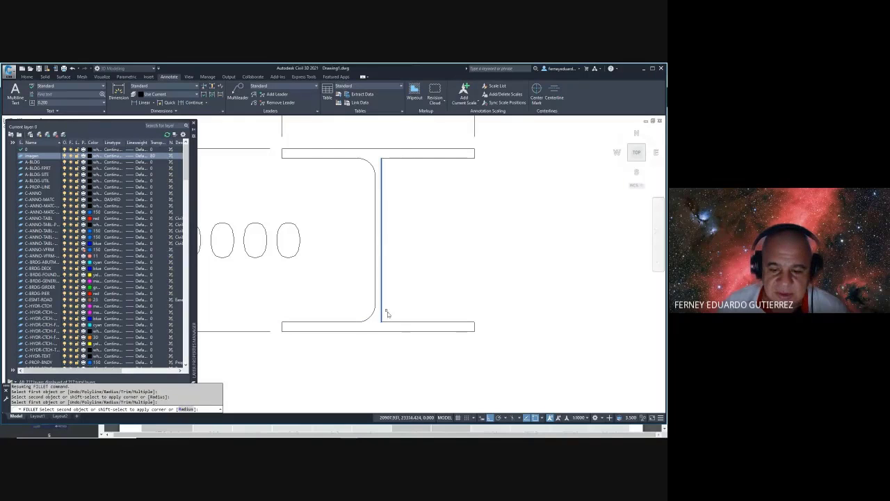
left_click(398, 321)
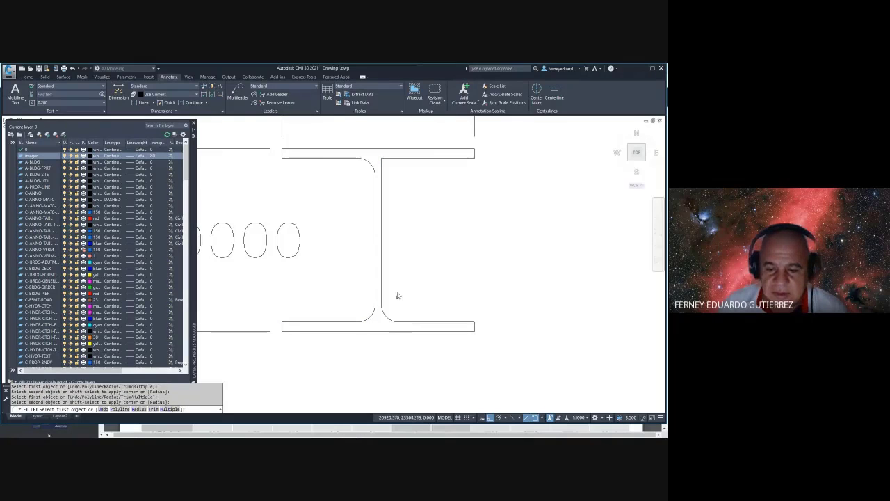
left_click(382, 175)
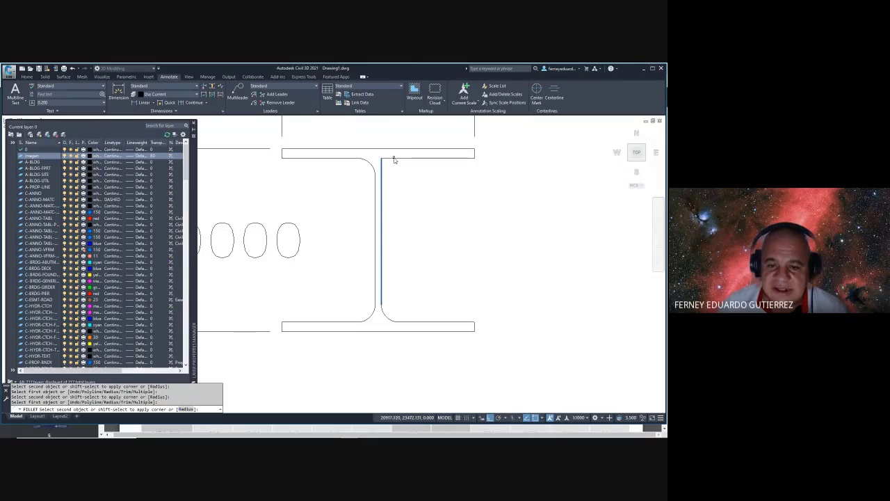
left_click(394, 159)
key("Escape")
scroll(393, 167, "down", 5)
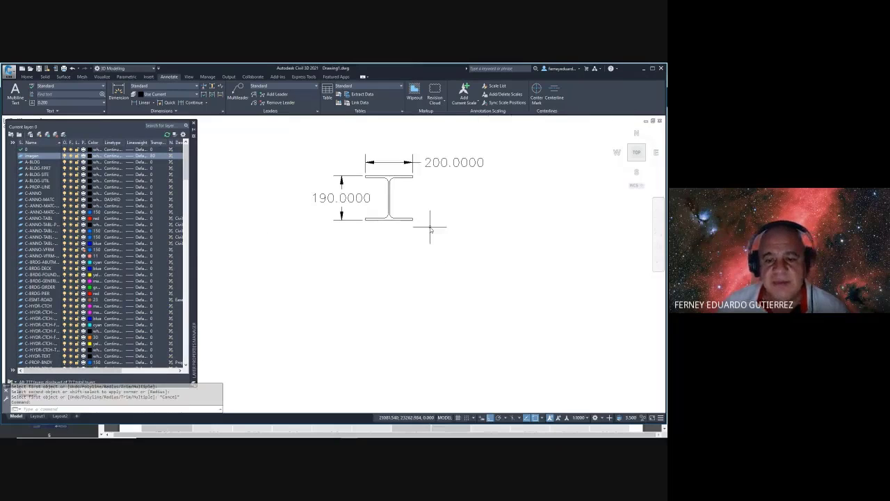
- Delete the 190.0000 height dimension from the I-beam section
scroll(390, 178, "up", 3)
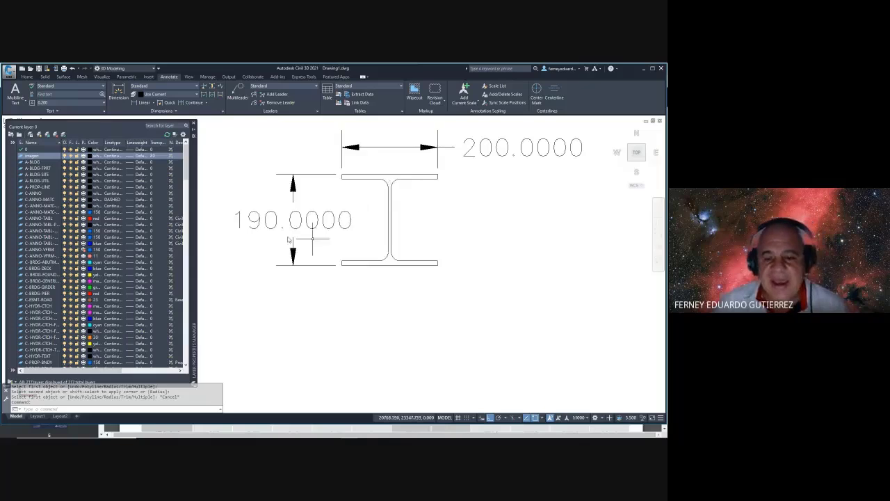
middle_click_drag(391, 223, 390, 249)
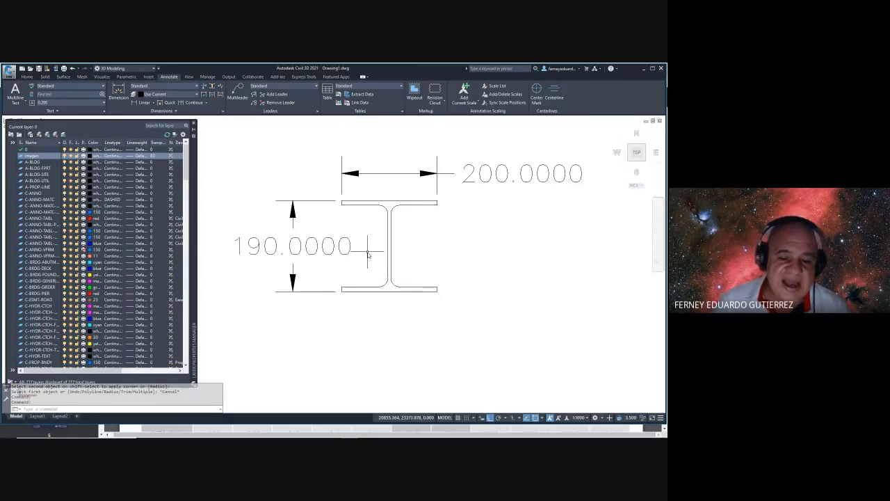
key("Escape")
key("Escape")
left_click(312, 210)
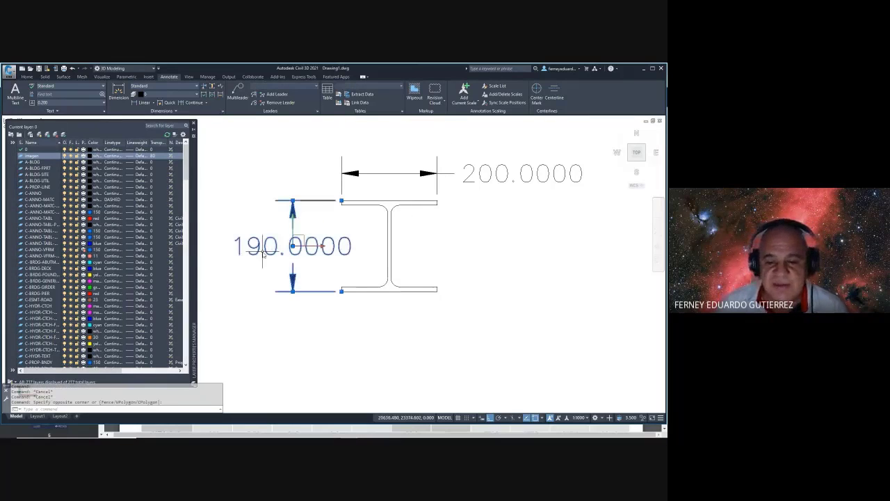
key("Delete")
- Add a 10.0000 linear dimension measuring the flange thickness
left_click(522, 164)
left_click(456, 202)
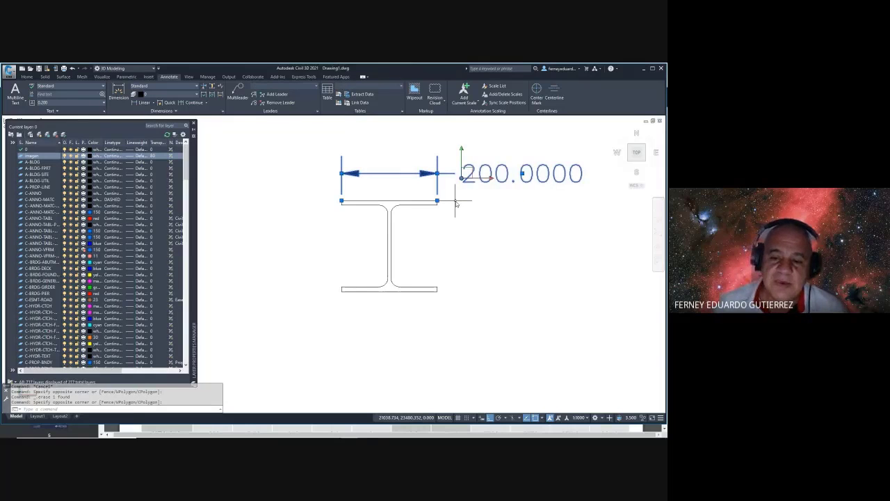
key("Escape")
key("Escape")
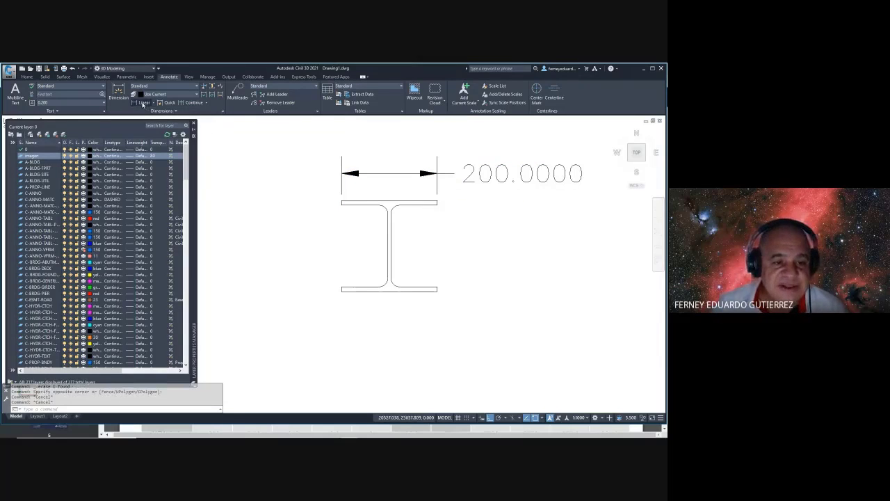
left_click(144, 103)
scroll(445, 202, "up", 3)
left_click(417, 199)
left_click(416, 206)
scroll(424, 205, "down", 5)
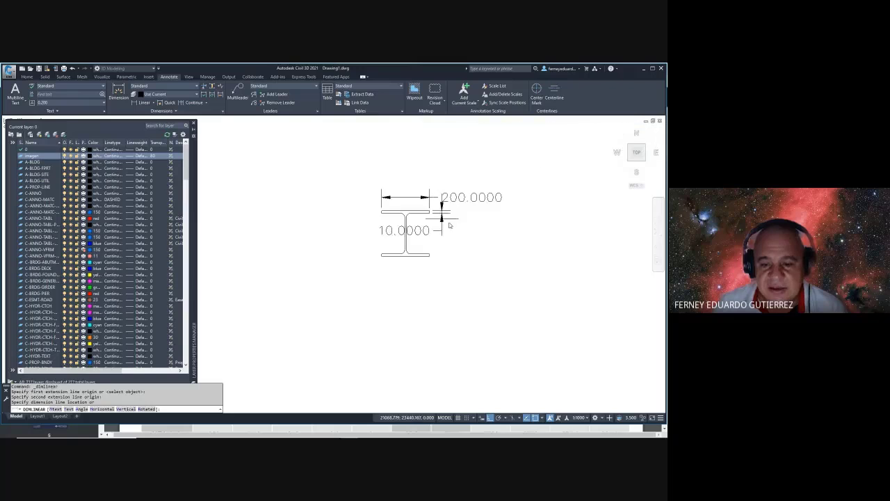
left_click(524, 226)
key("Escape")
- Start a web-thickness dimension, abandon it, and select the two remaining dimensions
key("alt+Tab")
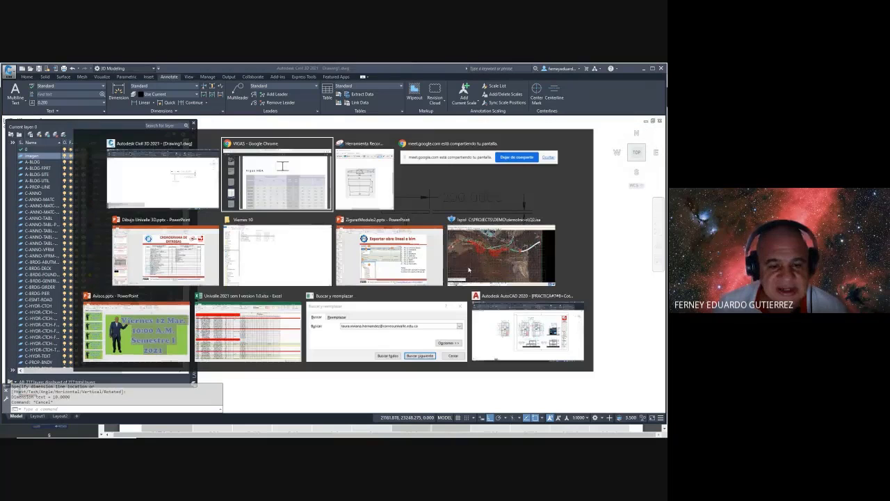
key("alt+Tab")
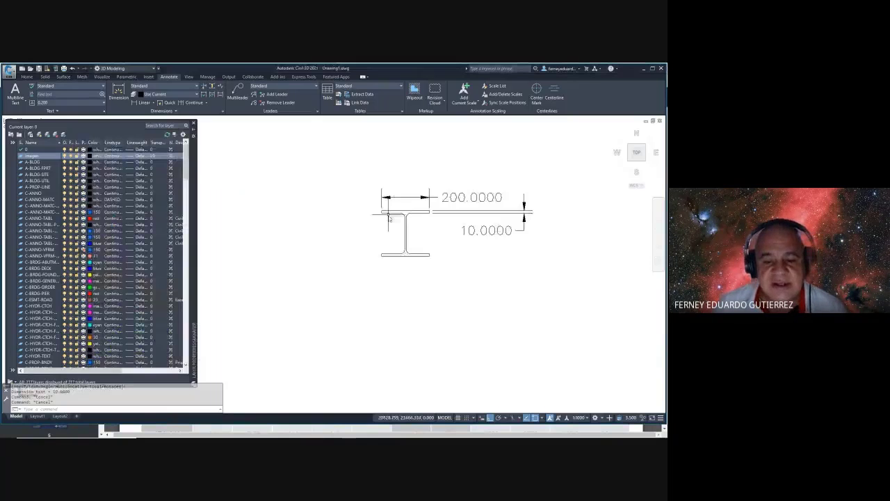
scroll(394, 206, "up", 2)
left_click(136, 103)
scroll(393, 245, "up", 2)
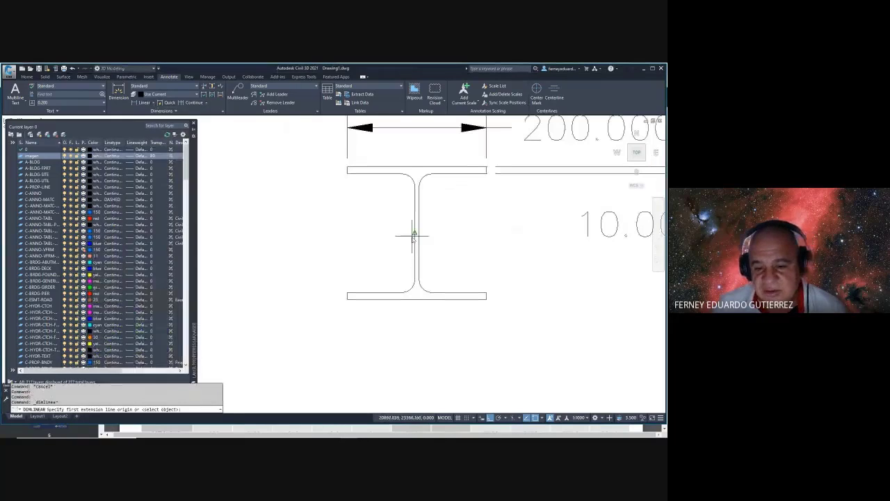
left_click(409, 239)
left_click(413, 238)
key("Escape")
scroll(455, 237, "down", 4)
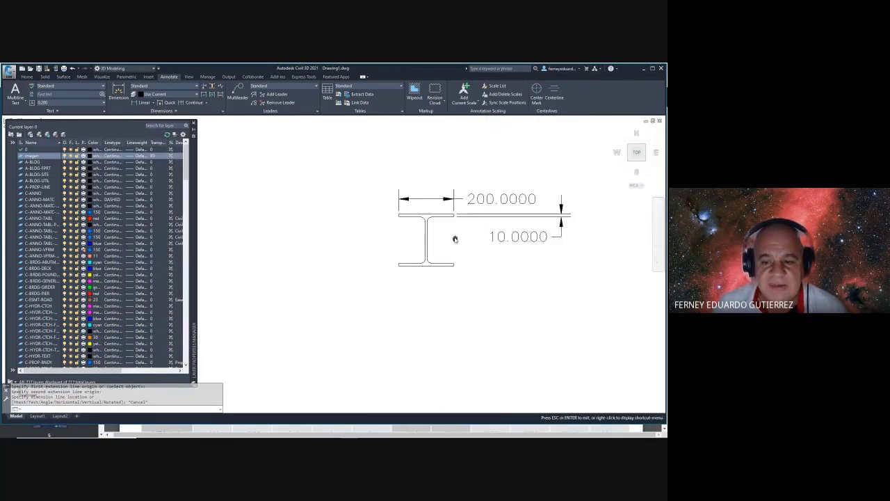
left_click(519, 165)
- Erase the selected dimensions and orbit the bare I-beam profile into a 3D view
key("Delete")
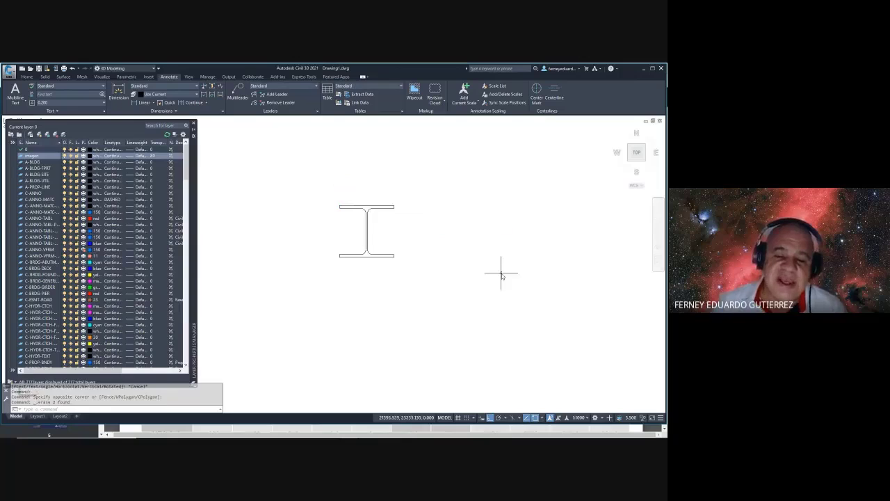
middle_click_drag(501, 272, 438, 194, "shift")
scroll(395, 223, "up", 2)
middle_click_drag(395, 222, 342, 200, "shift")
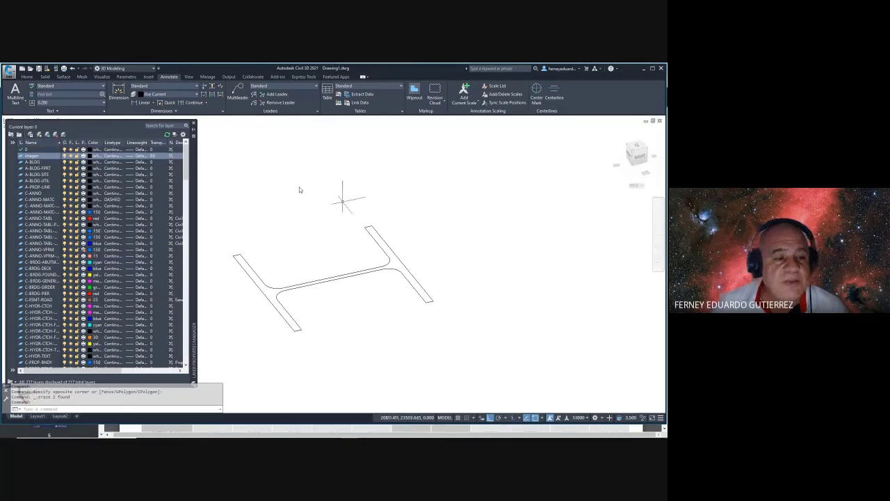
- Presspull the I-beam profile up into a tall column beside the slab
left_click(27, 77)
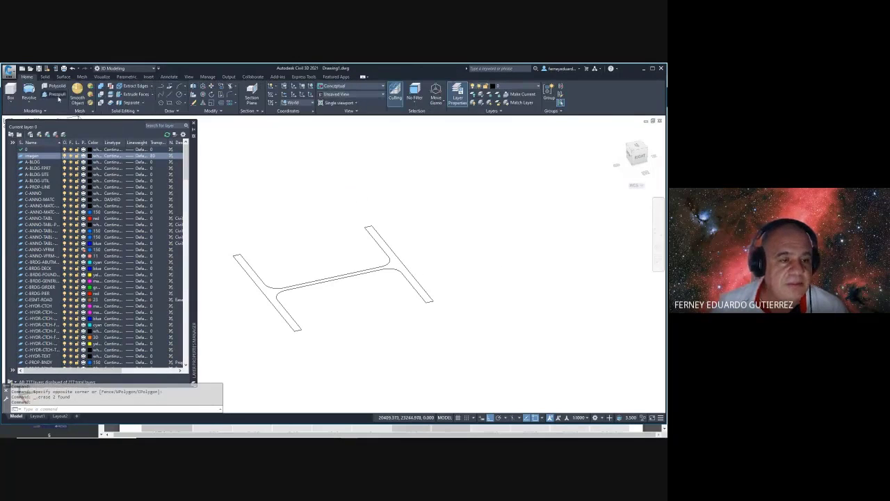
left_click(57, 95)
left_click(392, 264)
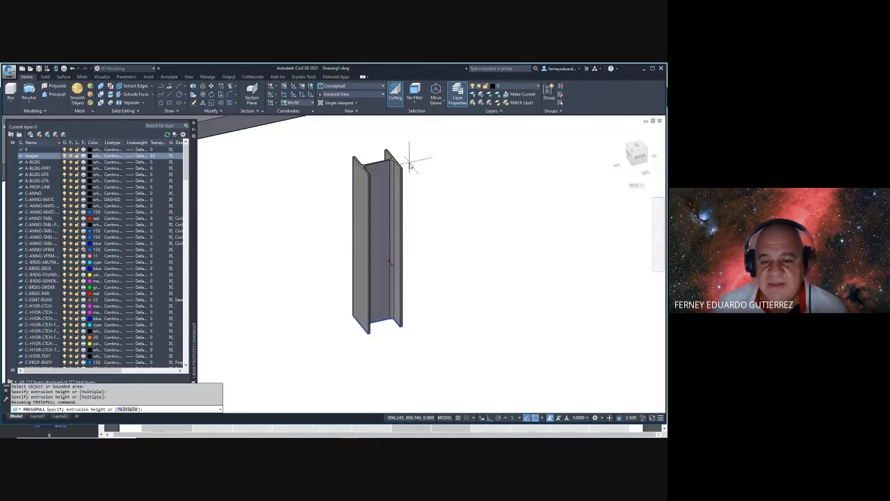
left_click(409, 162)
key("Escape")
key("Escape")
key("Escape")
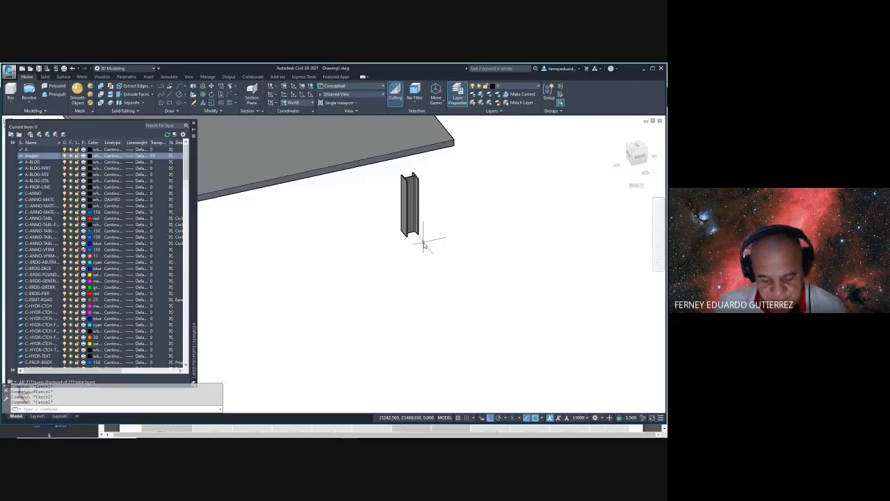
scroll(449, 243, "down", 3)
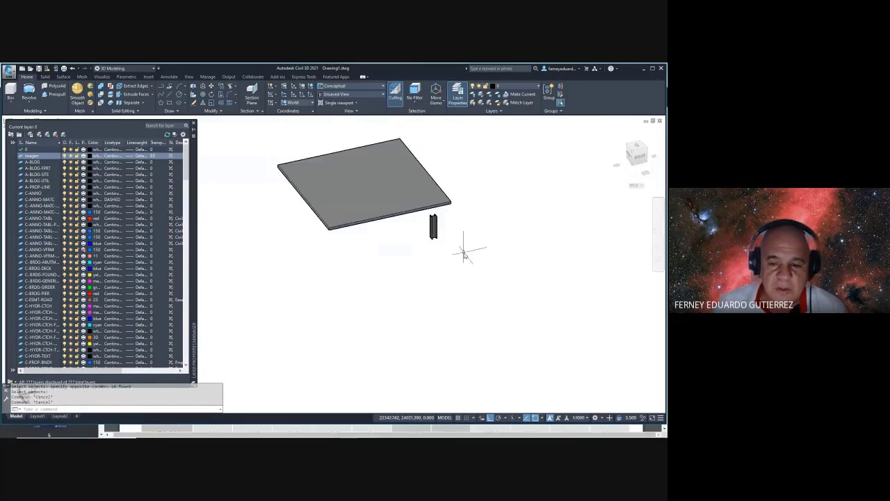
middle_click_drag(464, 254, 340, 270)
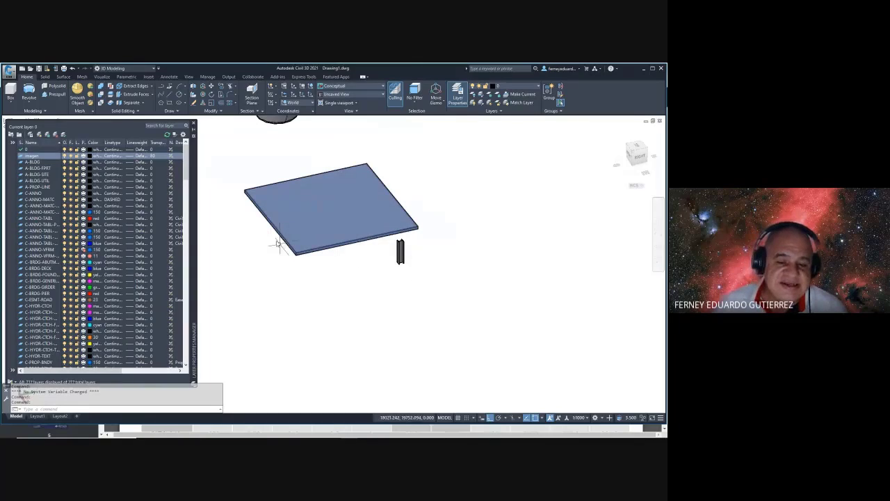
key("Escape")
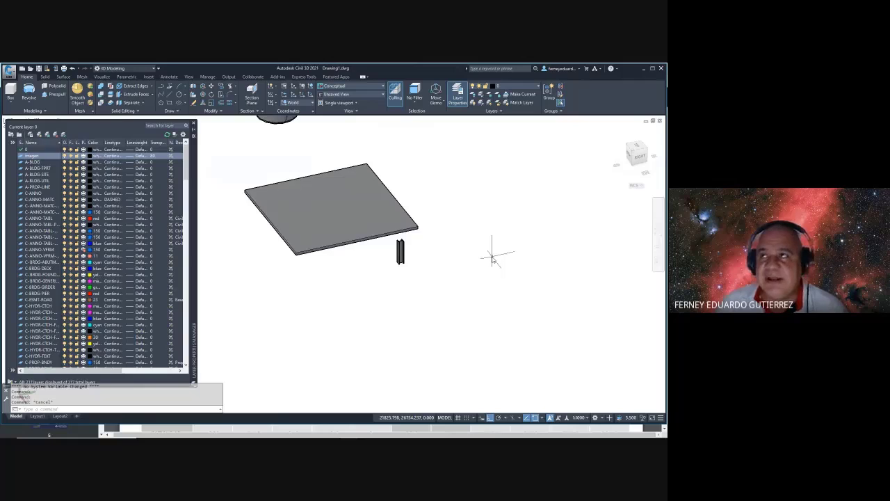
middle_click_drag(407, 278, 438, 254)
- Switch the visual style to 2D Wireframe with VS
scroll(431, 256, "up", 3)
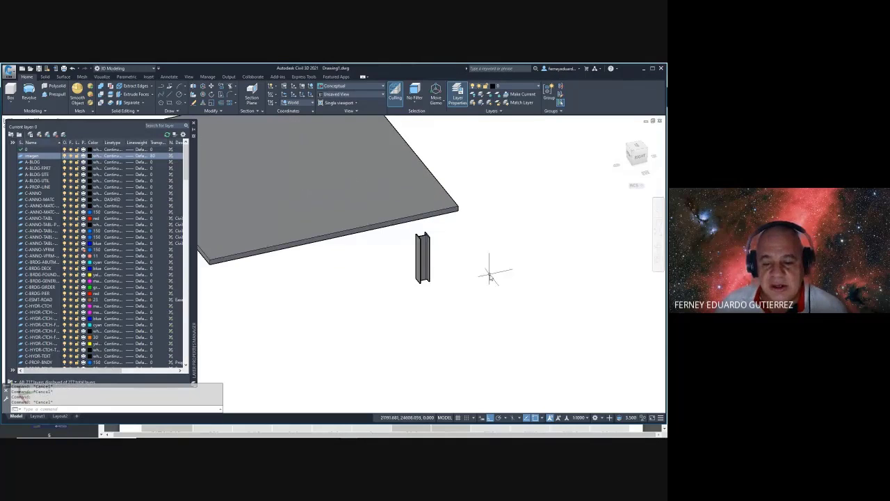
type("vs")
key("Return")
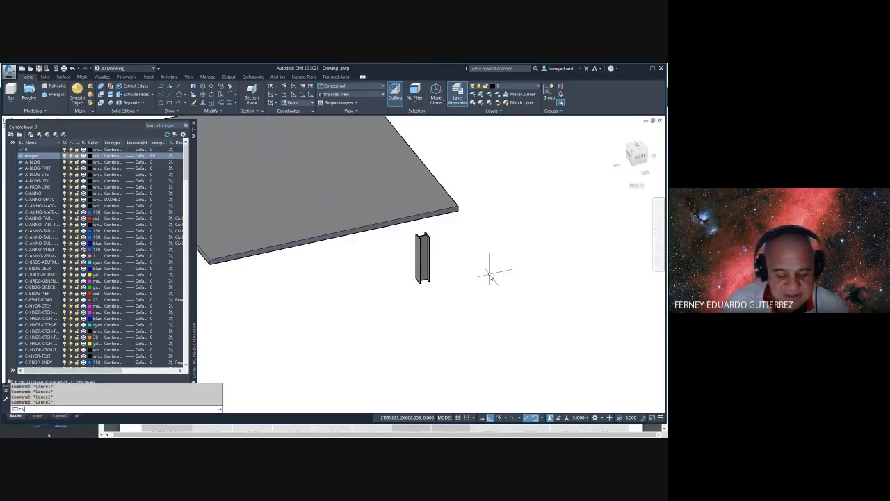
type("2")
key("Return")
- Draw a 3000-long reference line starting at the column's base corner
type("l")
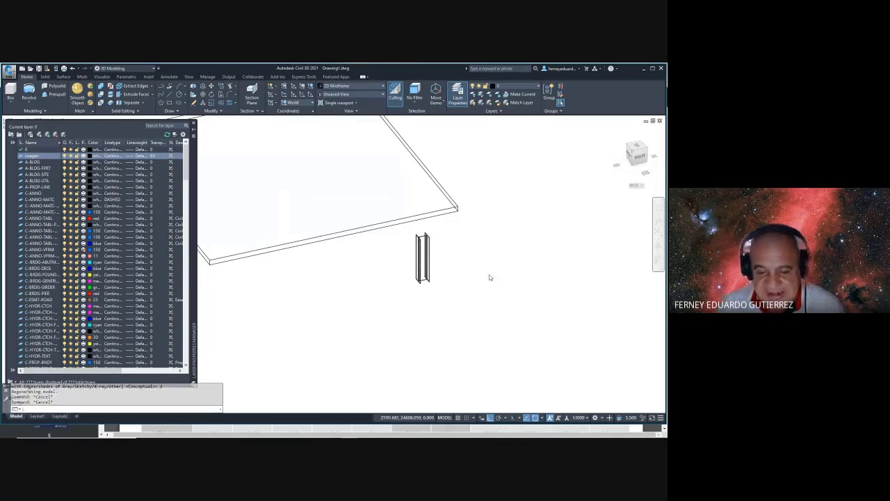
key("Return")
scroll(422, 265, "up", 8)
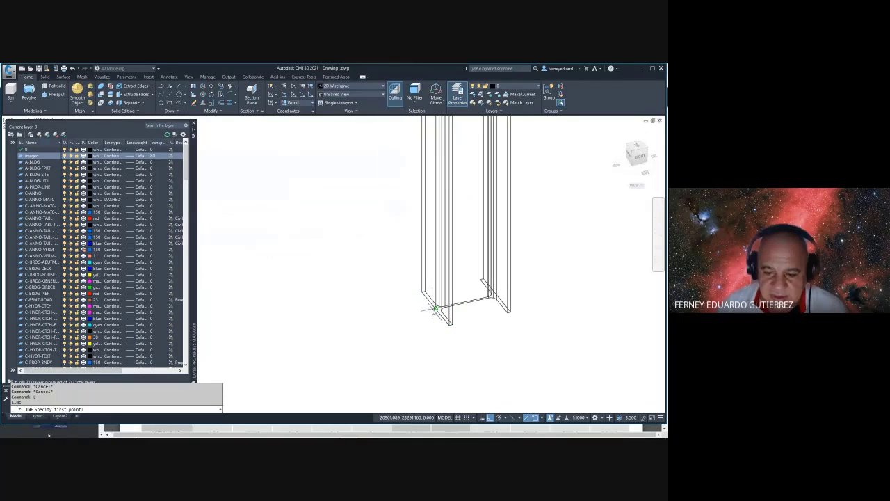
left_click(435, 308)
scroll(464, 174, "down", 5)
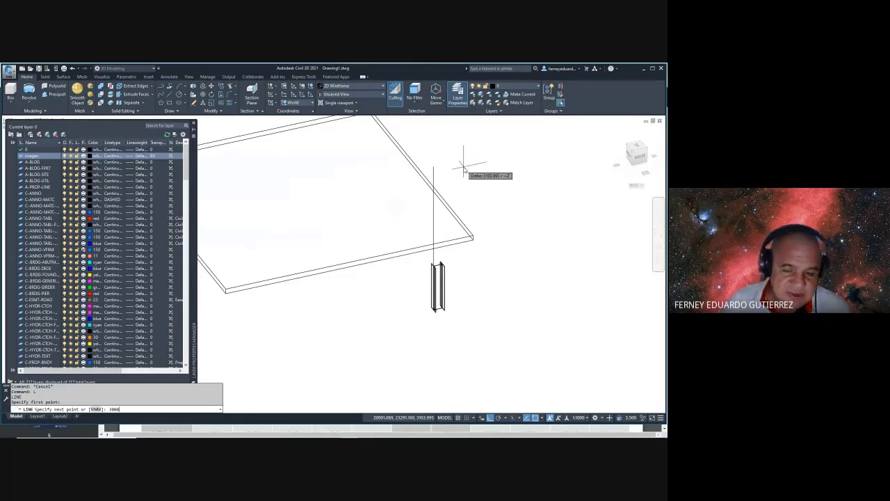
type("3000")
key("Return")
key("Escape")
key("Escape")
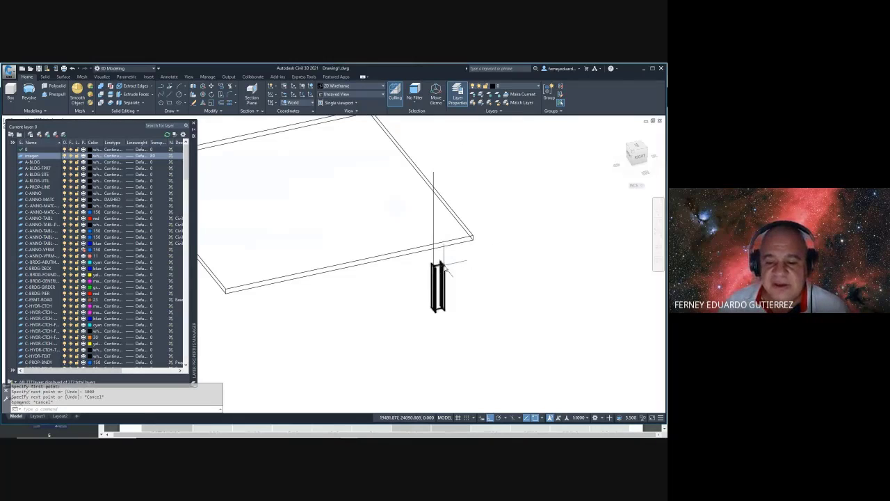
- Grip-stretch the column's top end up to the reference line
left_click(440, 267)
left_click(438, 265)
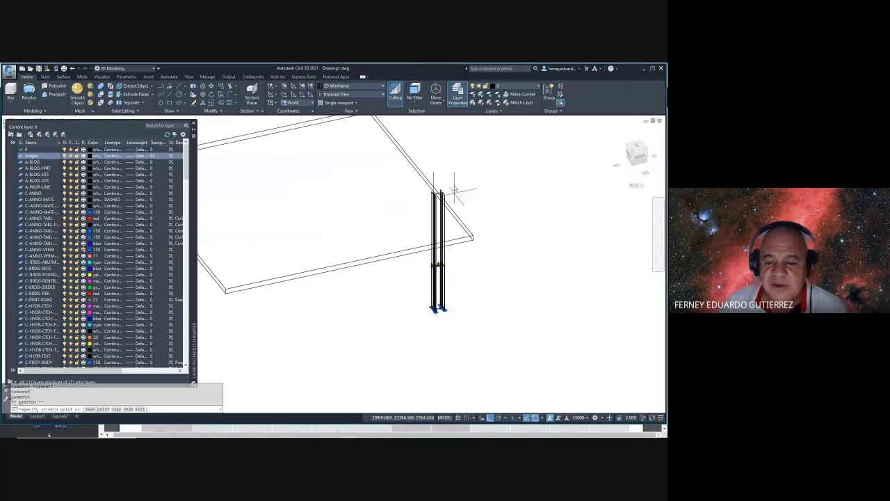
middle_click_drag(491, 243, 511, 247, "shift")
key("Escape")
key("Escape")
- Measure the column from base to top with DIST, confirming Delta Z = 3000
type("DI")
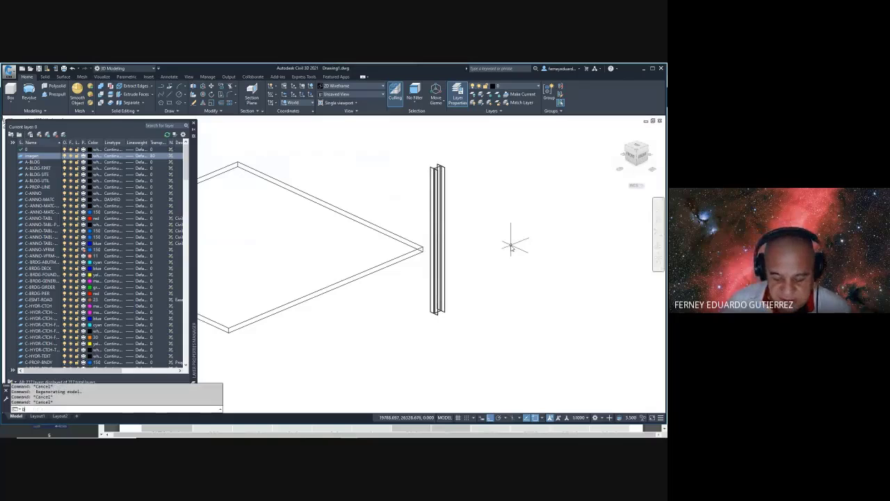
key("Return")
scroll(416, 348, "up", 5)
scroll(343, 332, "up", 2)
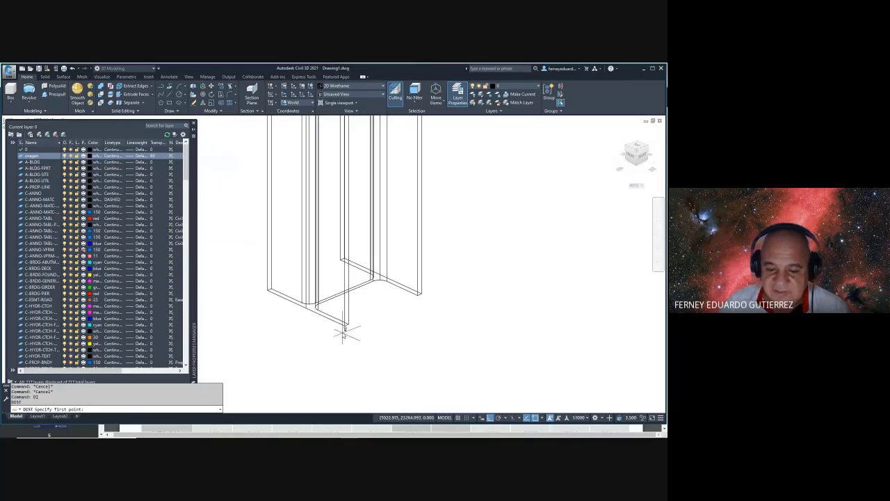
left_click(343, 325)
scroll(424, 195, "up", 6)
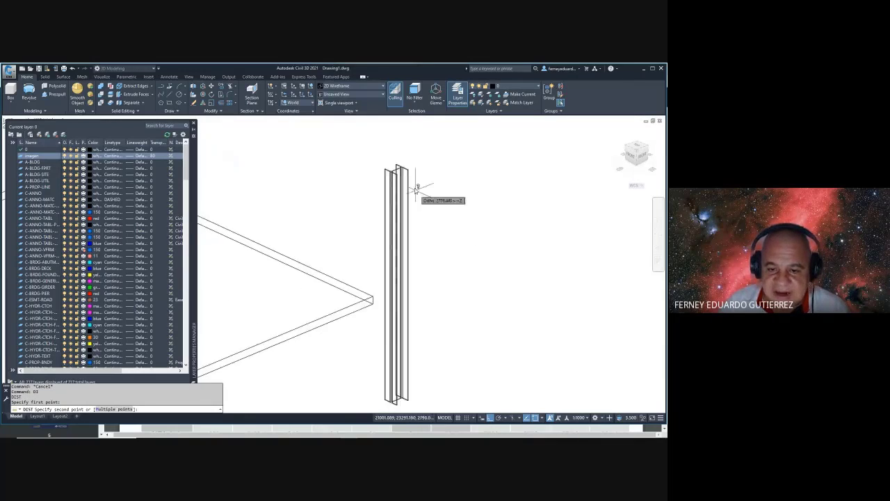
left_click(327, 136)
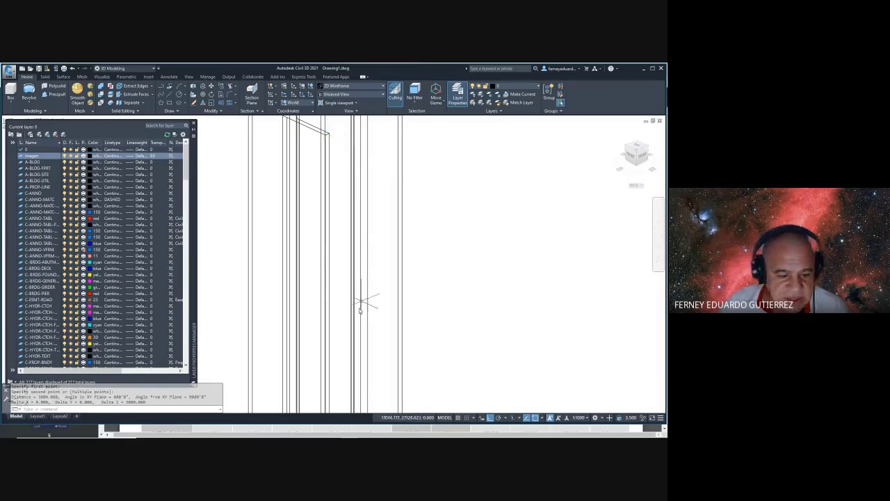
scroll(476, 256, "down", 10)
key("Escape")
key("Escape")
key("Escape")
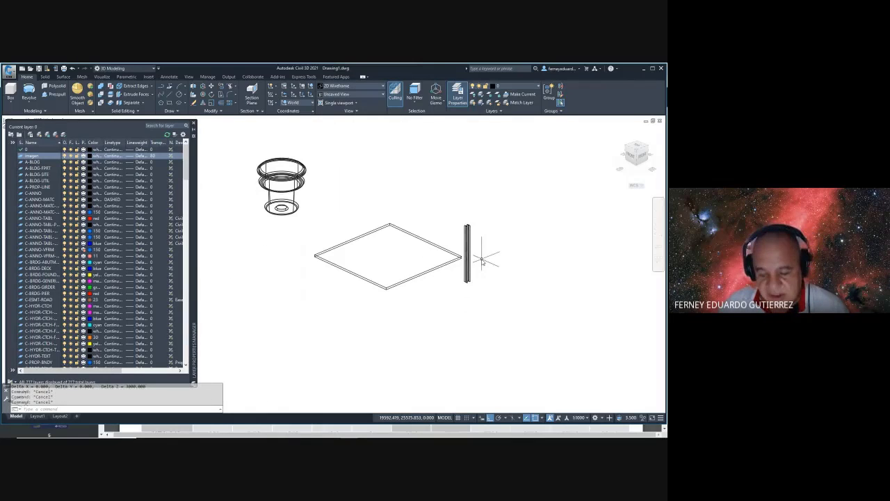
- Move the column to stand beneath the slab's front corner
type("m")
key("Return")
left_click(468, 233)
key("Return")
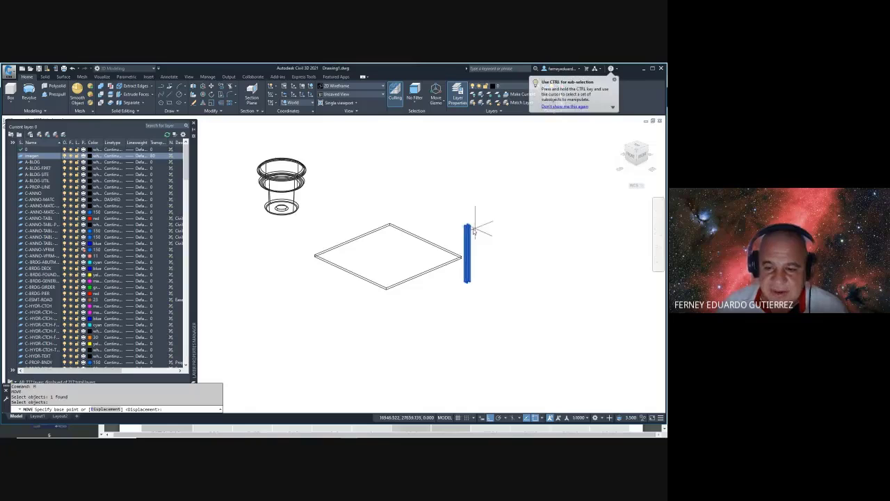
scroll(466, 233, "up", 5)
scroll(466, 233, "up", 5)
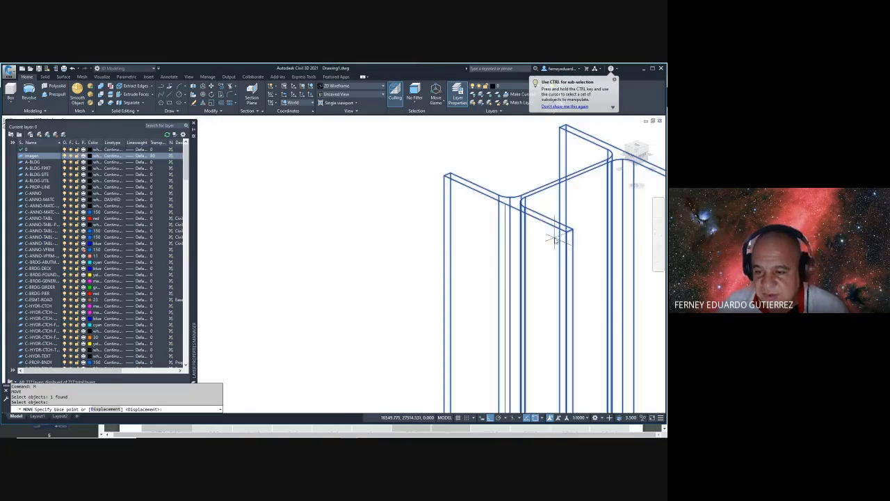
left_click(567, 235)
scroll(568, 235, "down", 5)
scroll(577, 249, "up", 6)
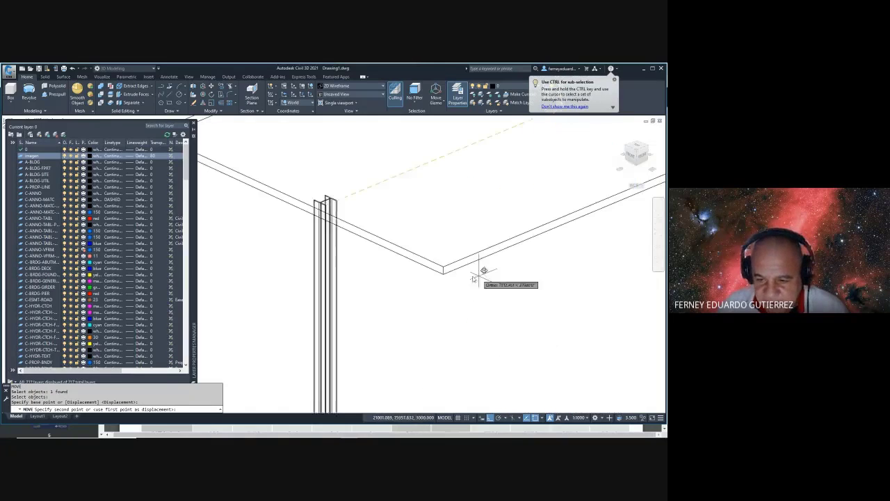
key("Escape")
key("Escape")
- Window-select and erase the leftover vertical guide line
scroll(452, 282, "down", 5)
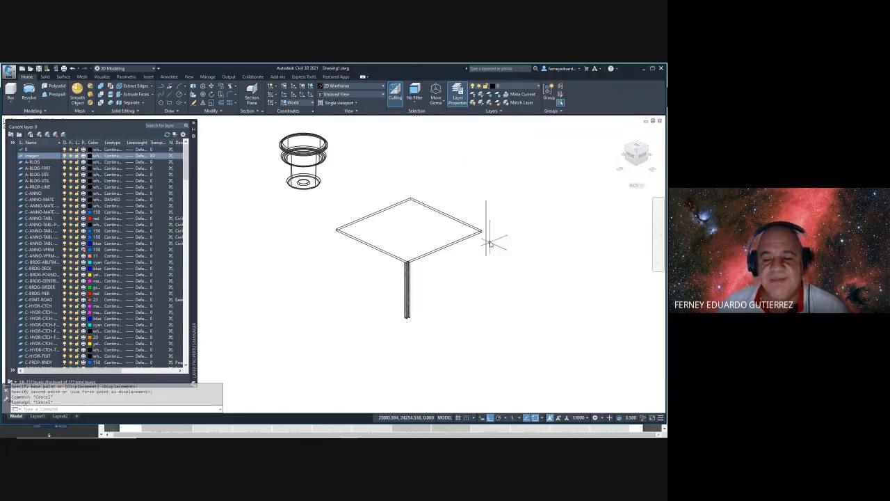
left_click(480, 183)
left_click(490, 258)
key("Delete")
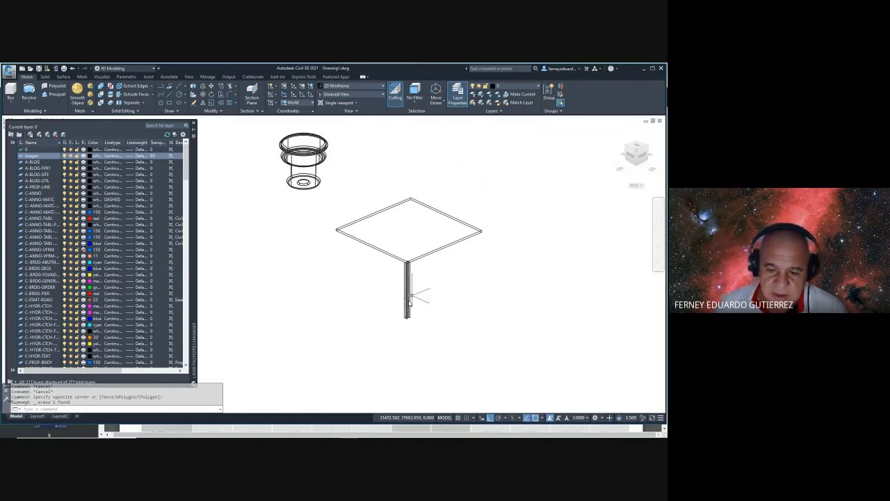
scroll(400, 251, "up", 8)
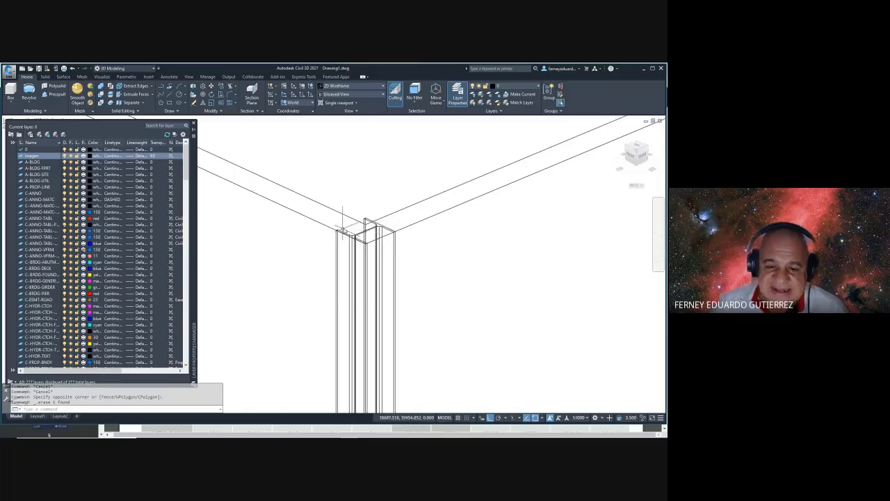
scroll(431, 251, "down", 5)
key("Escape")
key("Escape")
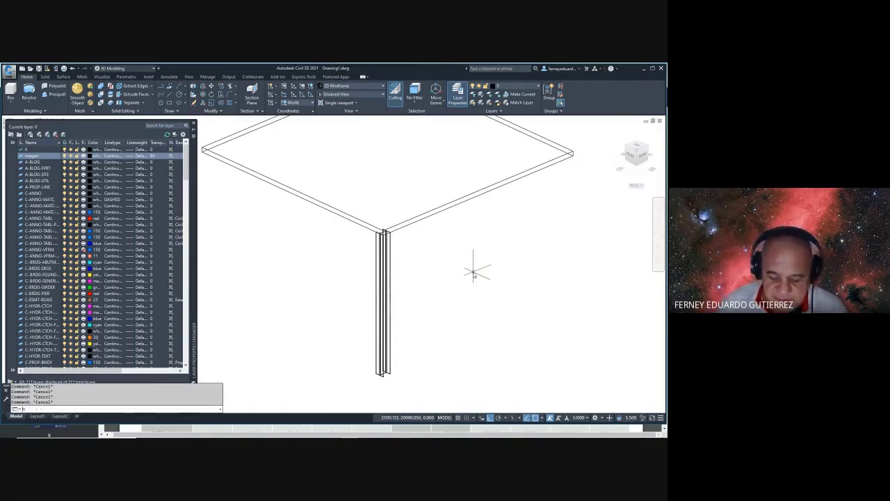
type("MI")
key("Return")
- Mirror the corner column about the slab edge midpoint, keeping the original
left_click(458, 284)
left_click(359, 313)
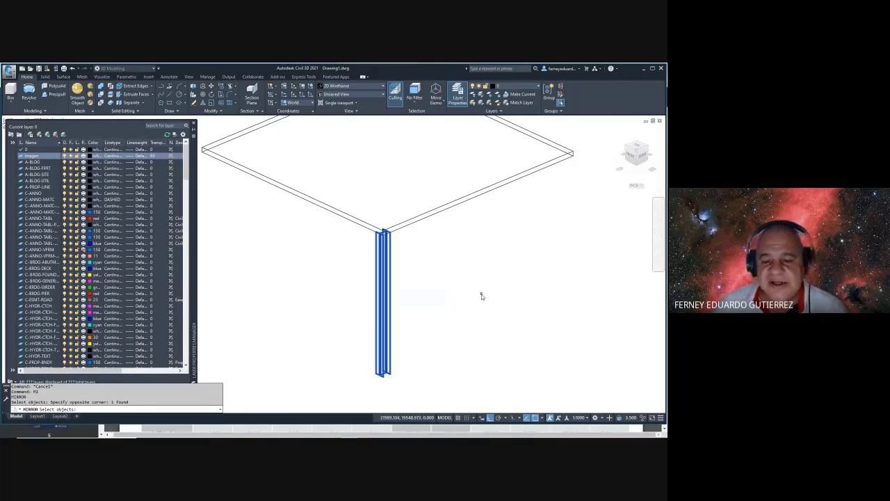
key("Return")
scroll(480, 278, "down", 2)
left_click(478, 226)
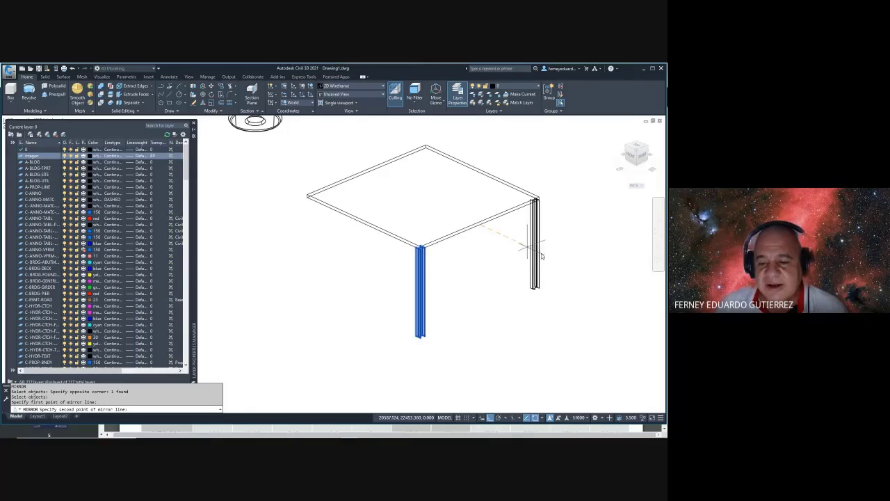
left_click(585, 273)
key("Return")
- Mirror both columns across the slab to fill all four corners
key("Return")
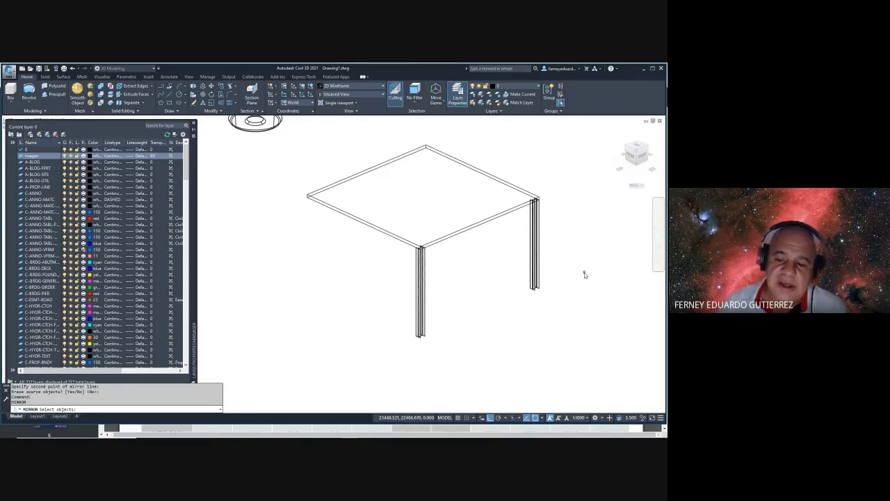
left_click(569, 276)
left_click(397, 334)
key("Return")
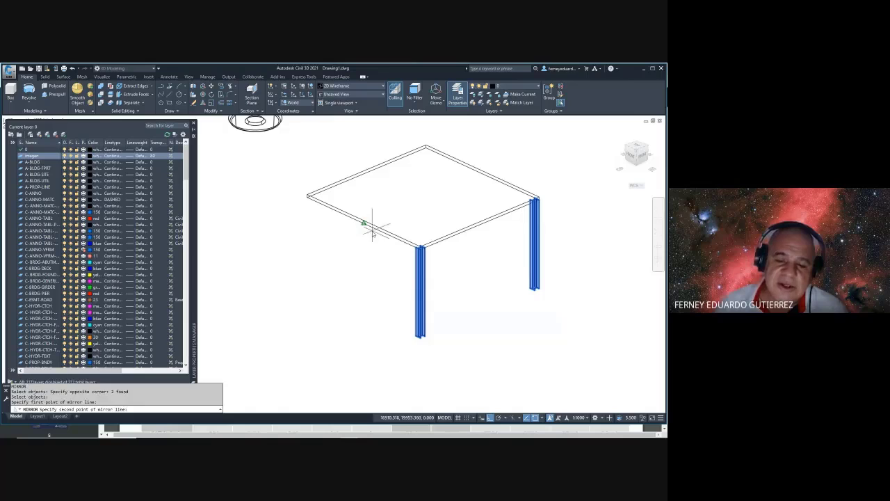
left_click(369, 225)
left_click(483, 172)
key("Return")
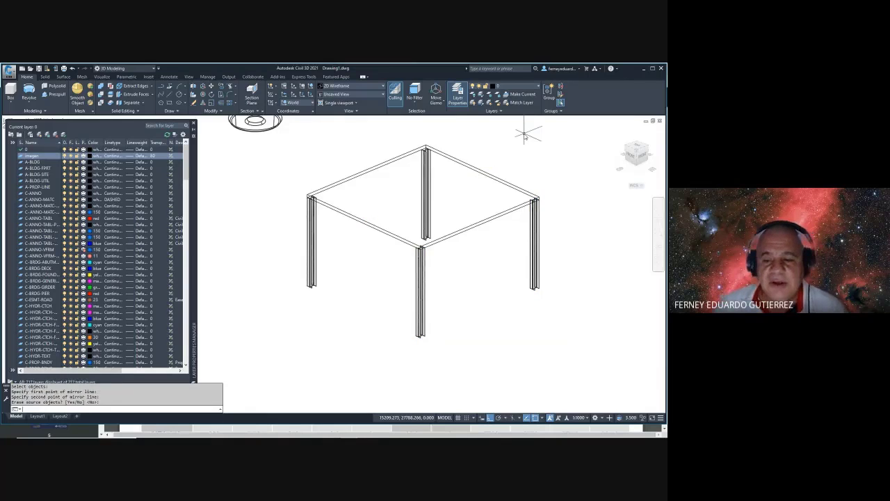
middle_click_drag(525, 134, 453, 204, "shift")
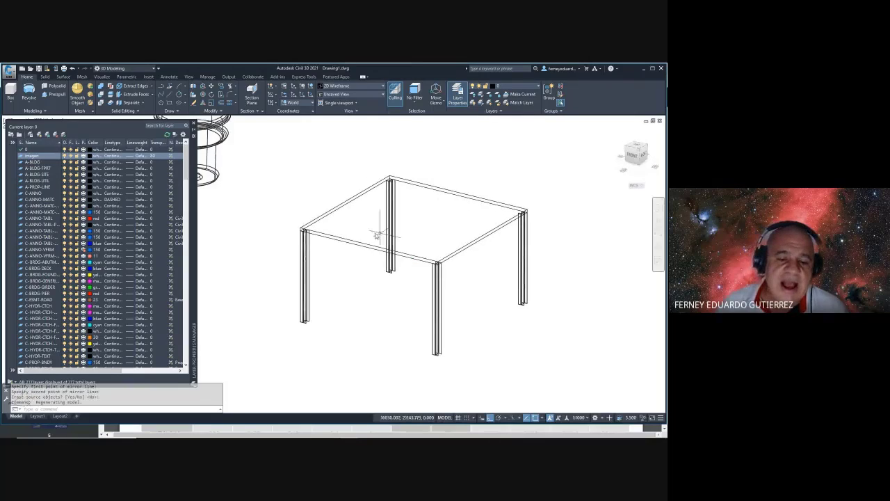
scroll(350, 205, "up", 5)
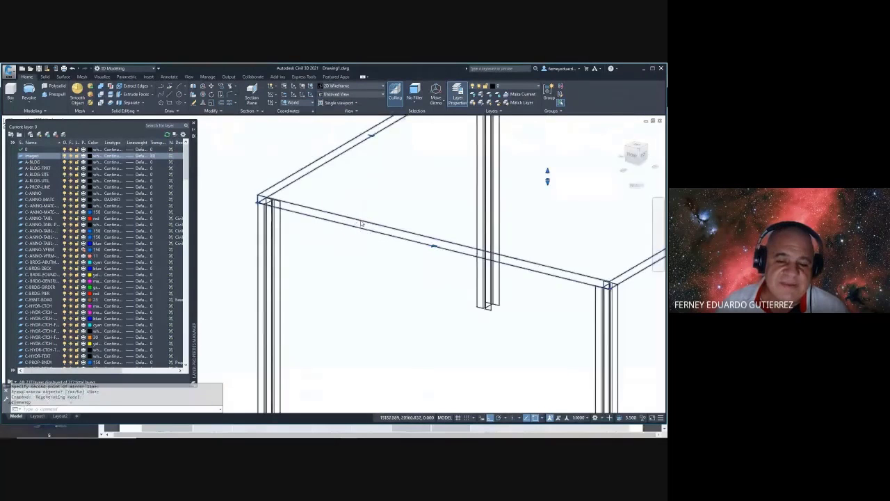
scroll(360, 222, "down", 5)
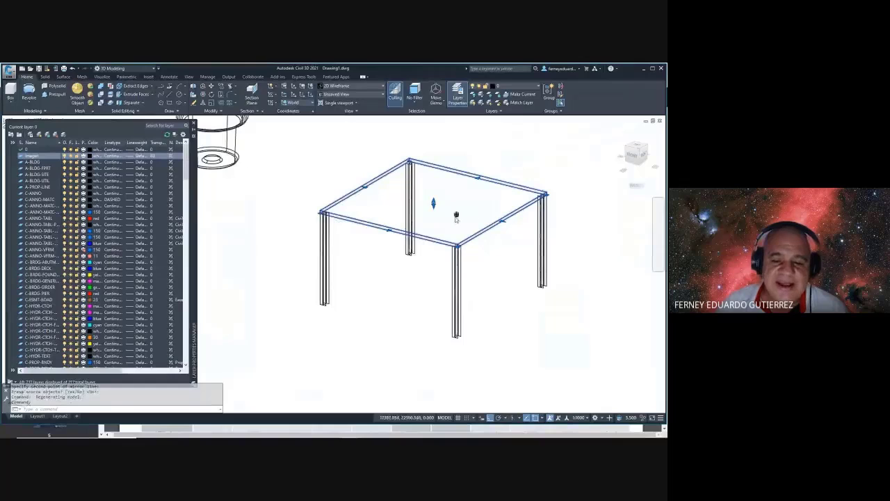
key("Escape")
key("Escape")
middle_click_drag(513, 298, 363, 278, "shift")
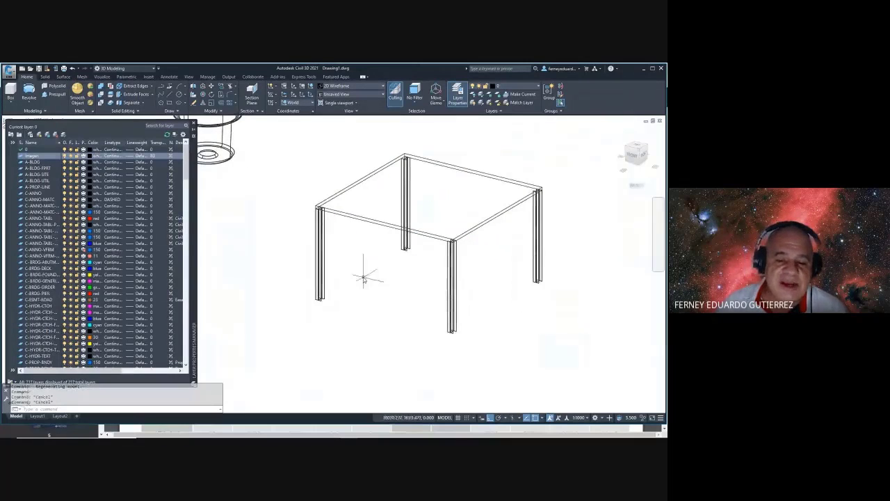
- Read the IPE 200 row (height 200, flange width 100) in the Vigas IPE PDF table
key("alt+Tab")
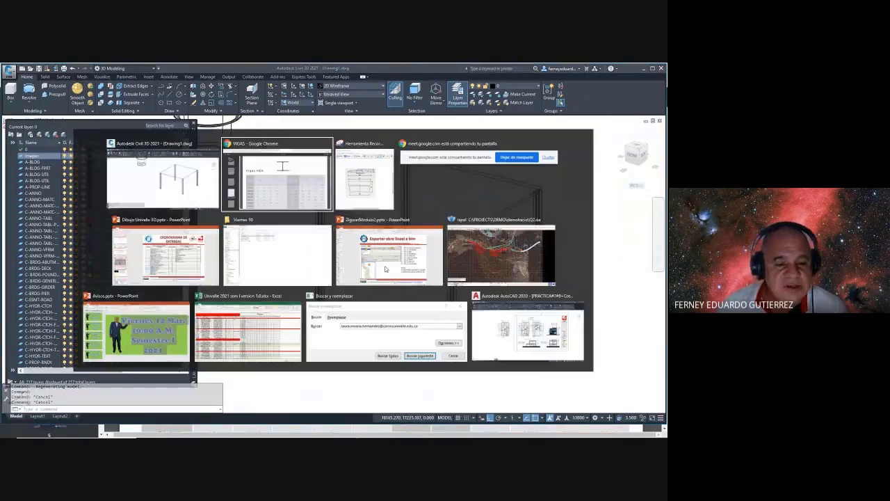
left_click(54, 267)
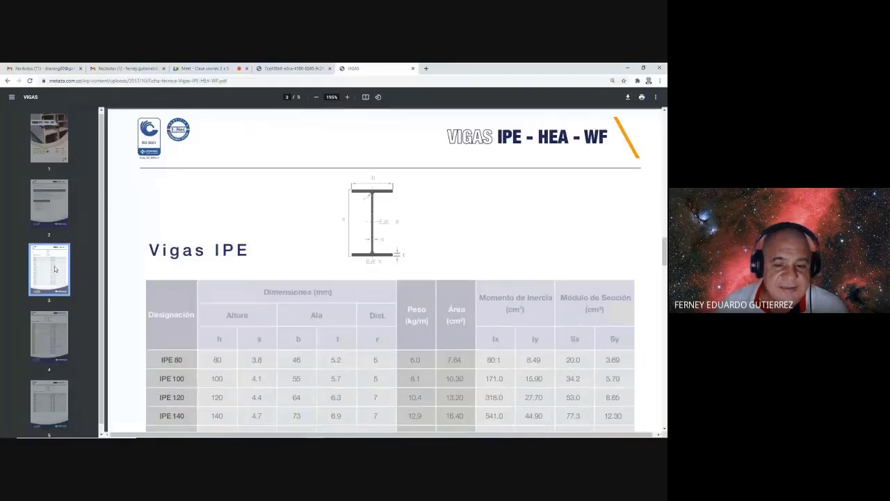
left_click_drag(210, 251, 248, 252)
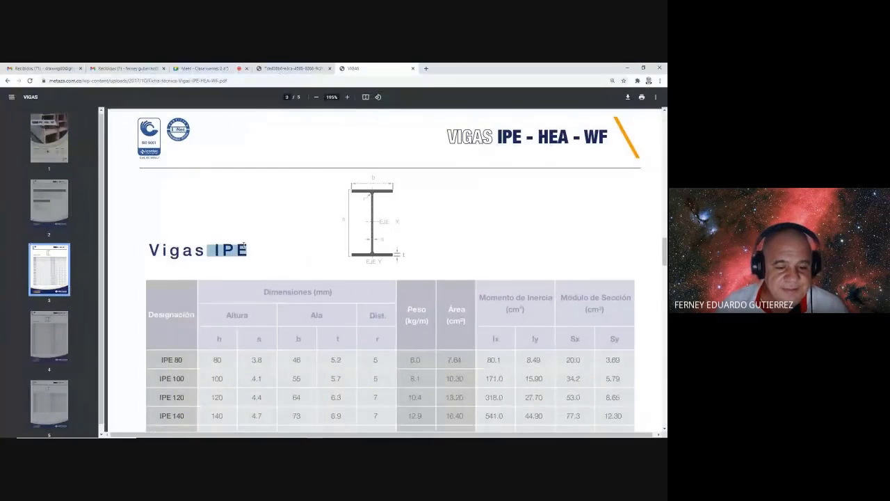
scroll(221, 284, "down", 2)
scroll(220, 284, "down", 2)
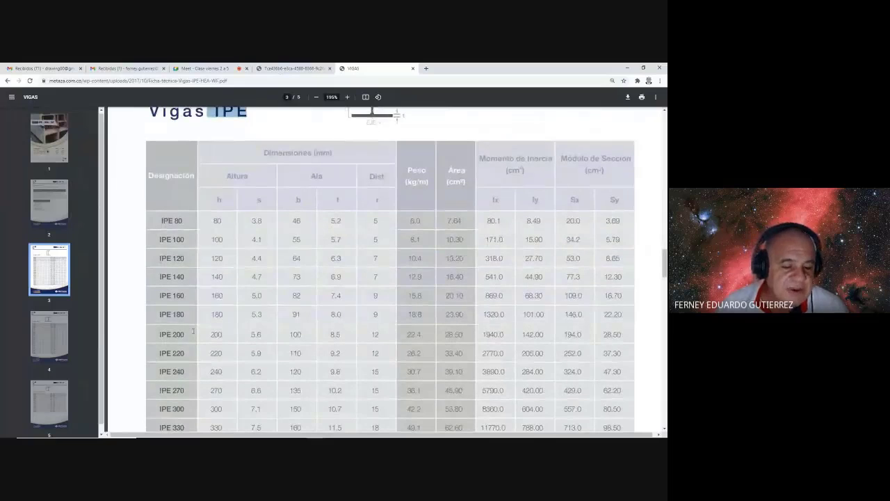
left_click(163, 339)
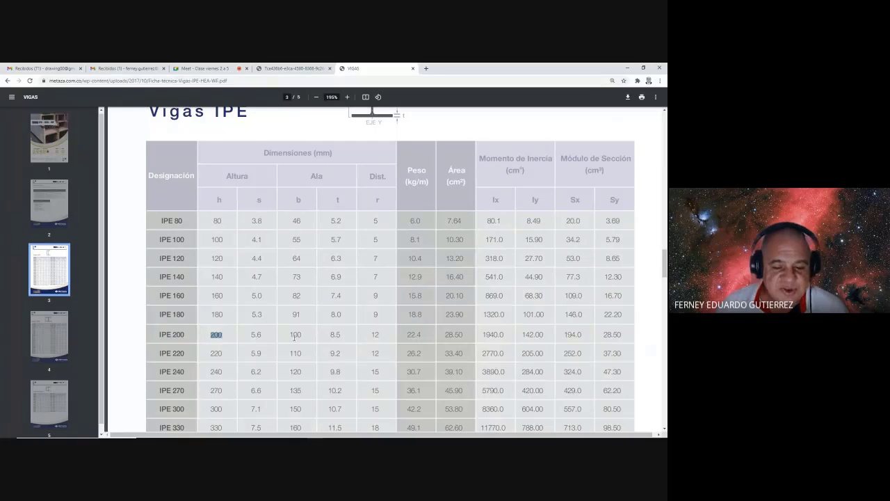
key("alt+Tab")
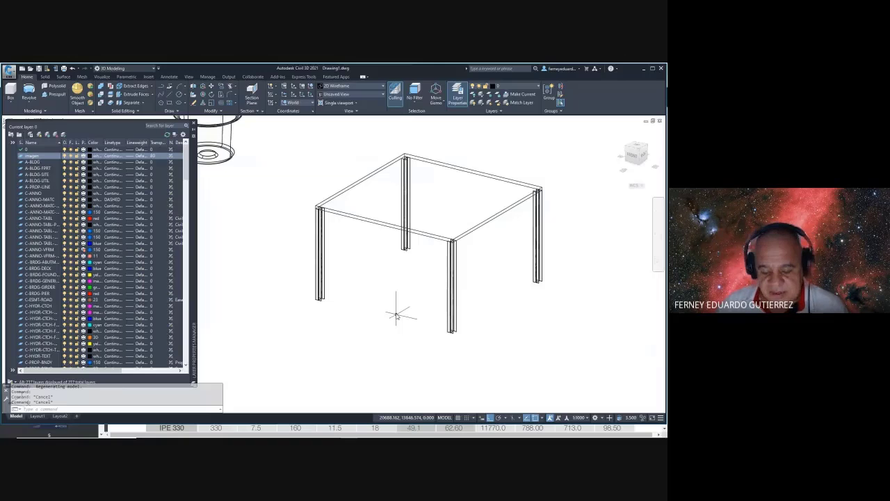
- Draw a 100 by 200 rectangle and cross-check it against the IPE 200 table
key("Return")
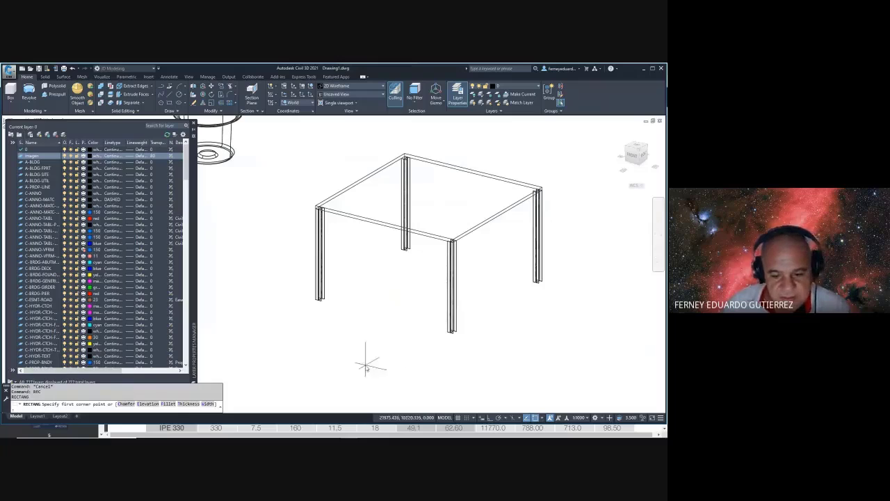
left_click(366, 364)
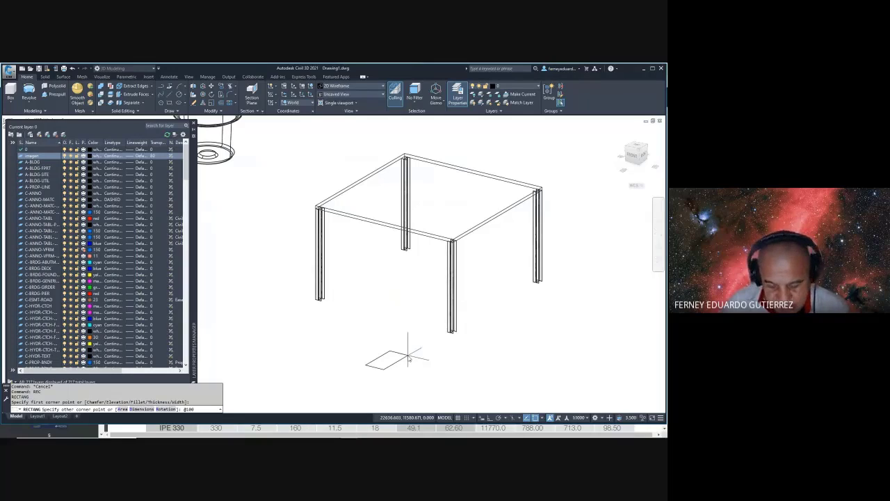
key("Return")
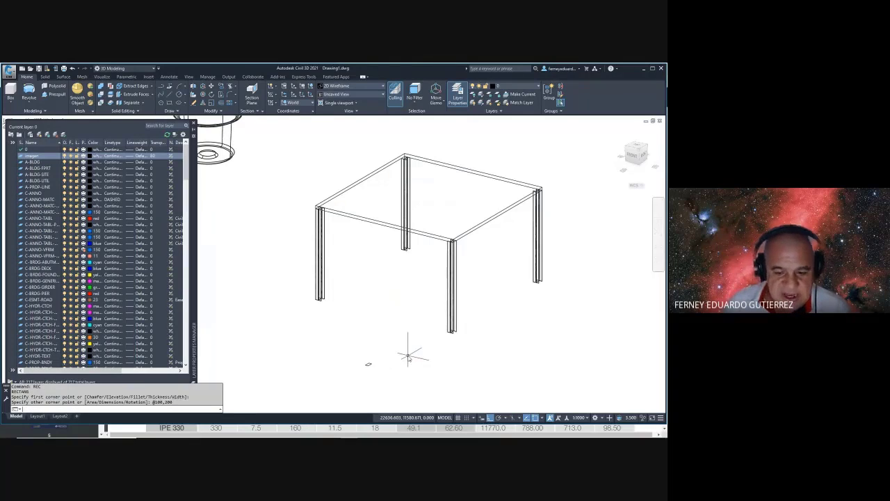
scroll(368, 364, "up", 5)
scroll(393, 299, "up", 3)
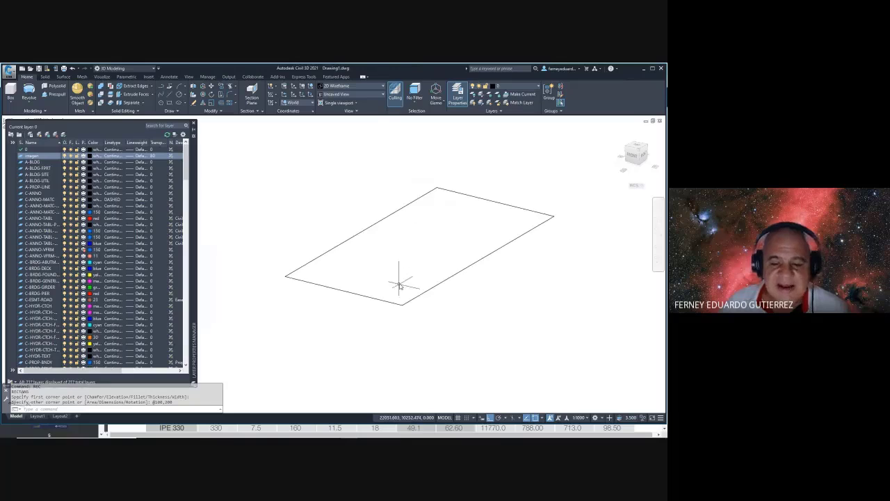
key("alt+Tab")
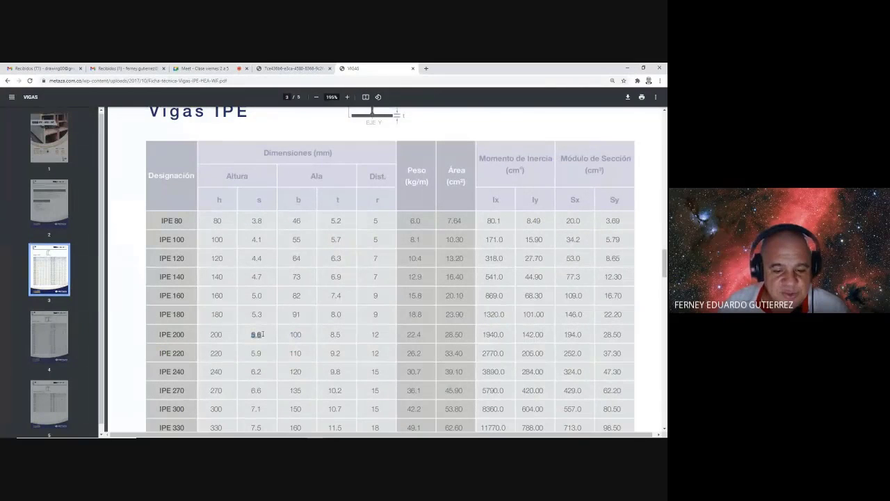
key("alt+Tab")
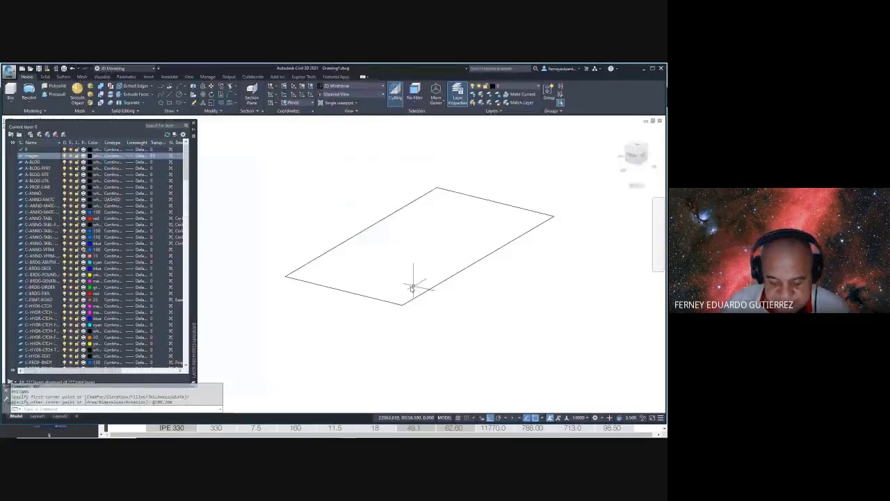
- Offset the rectangle 5.6 inward and begin a centre line along the inner outline
key("Escape")
type("o")
key("Return")
type("5.6")
key("Return")
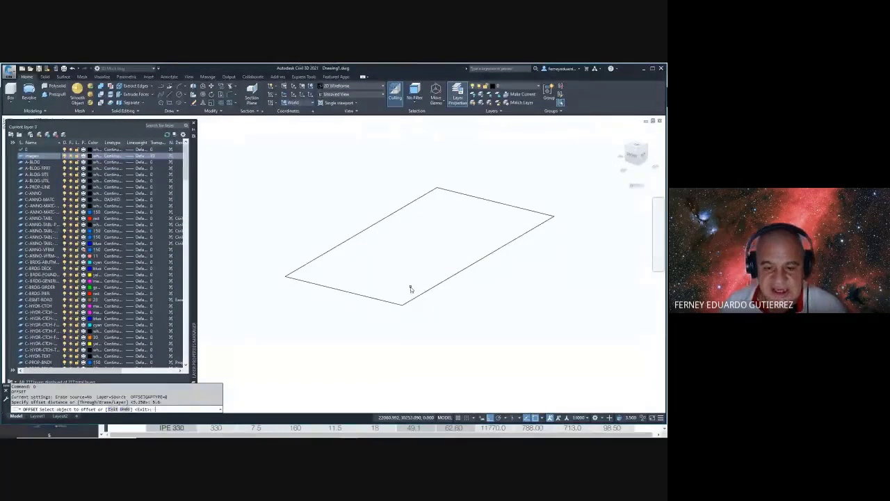
left_click(420, 294)
left_click(411, 274)
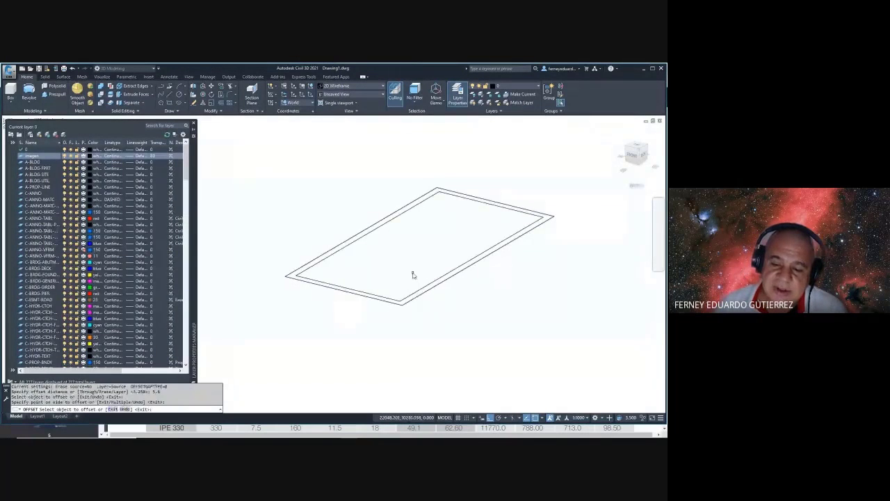
key("Escape")
key("Escape")
key("Escape")
key("Escape")
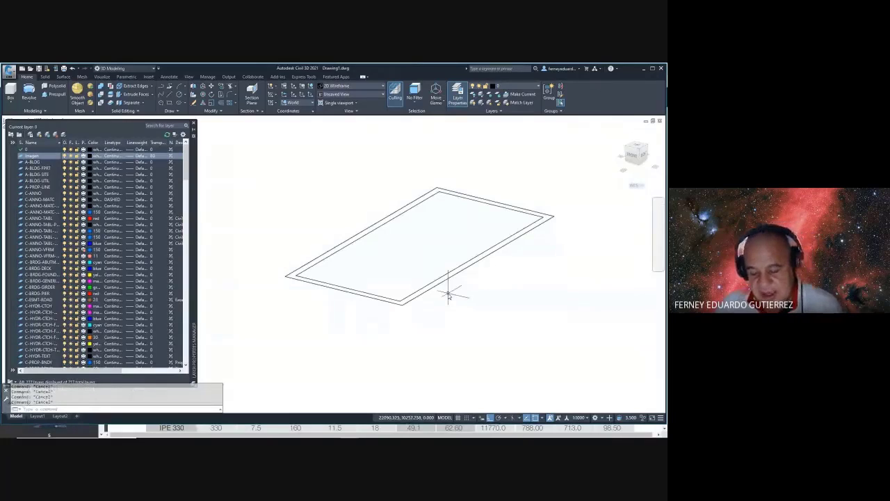
type("l")
key("Return")
left_click(490, 205)
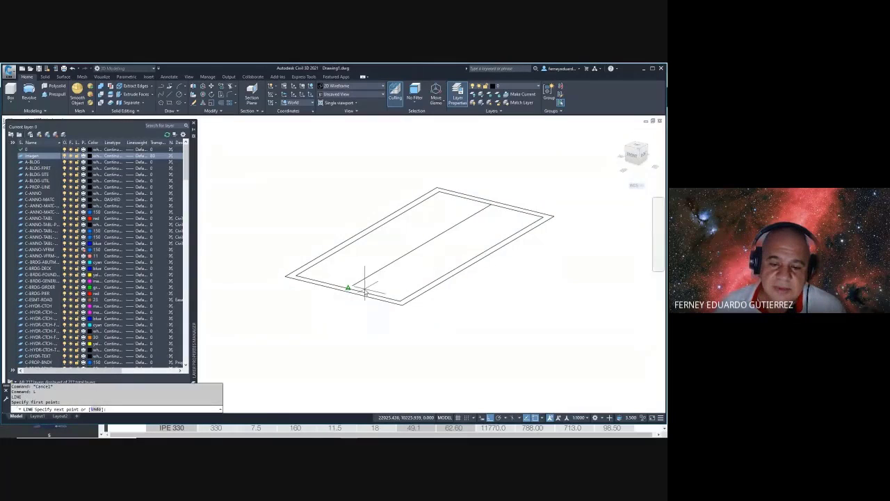
- Finish the line across the opposite inner edge and check the IPE beam table
left_click(365, 291)
key("Escape")
key("alt+Tab")
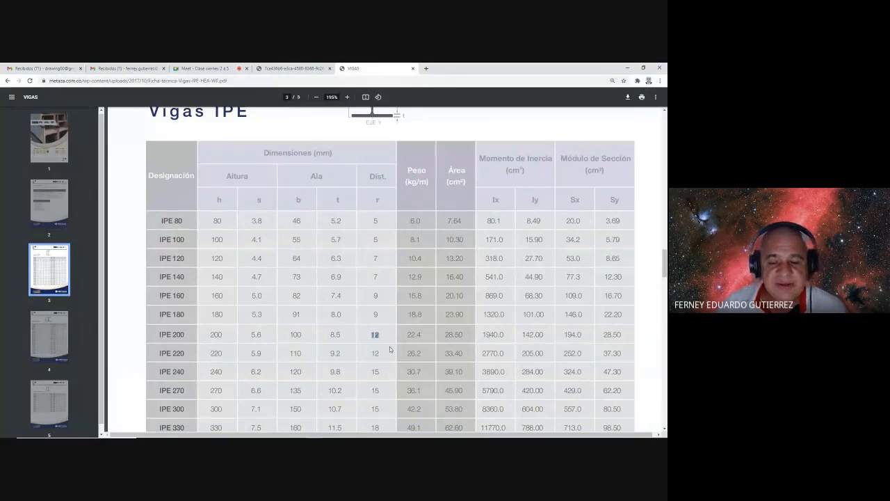
key("alt+Tab")
- Offset the middle line 6 to either side and delete the original centre line
type("o")
key("Return")
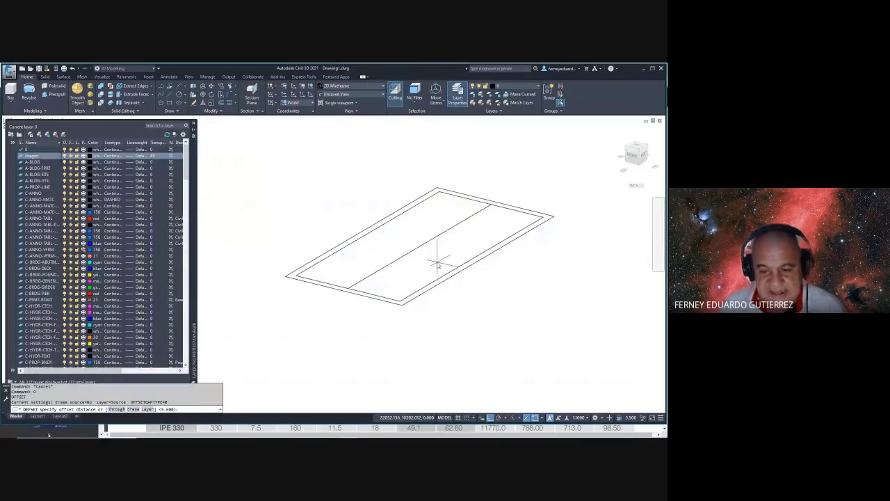
type("6")
key("Return")
left_click(429, 241)
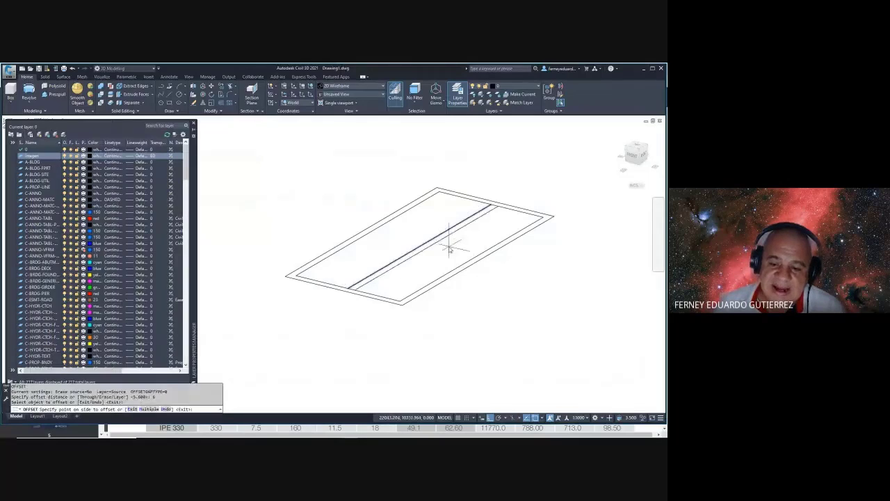
left_click(449, 249)
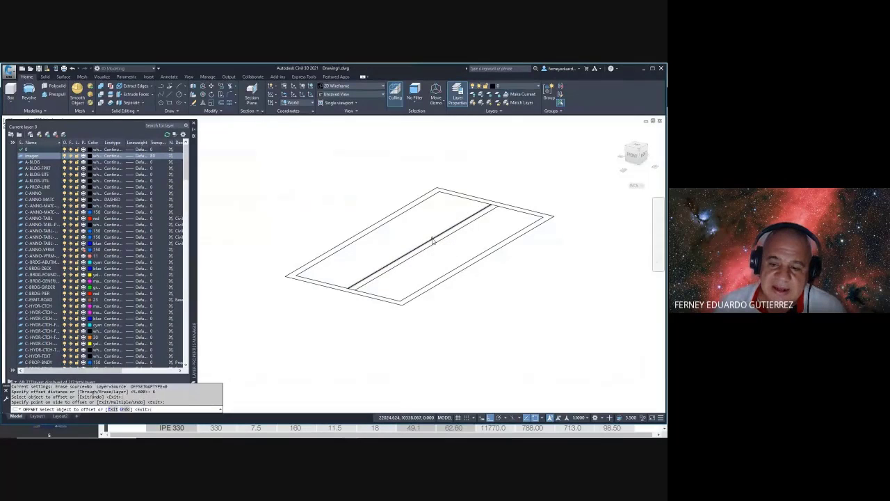
key("Escape")
key("Escape")
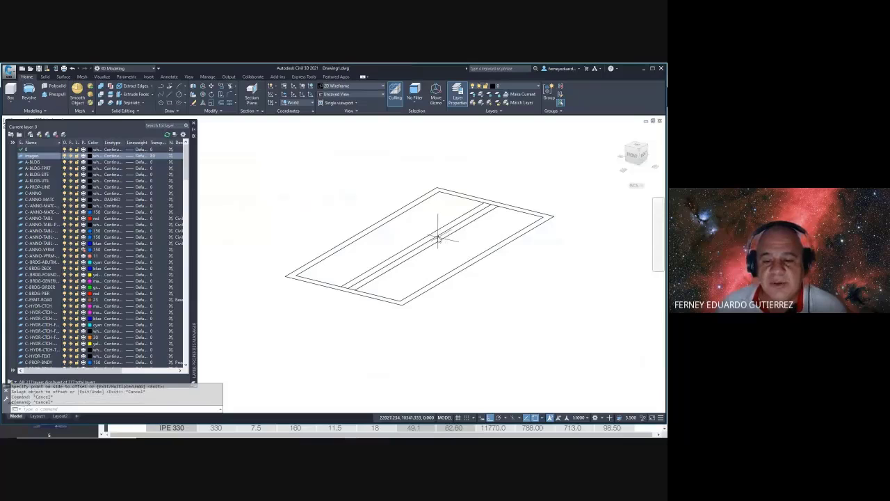
left_click(438, 237)
key("Delete")
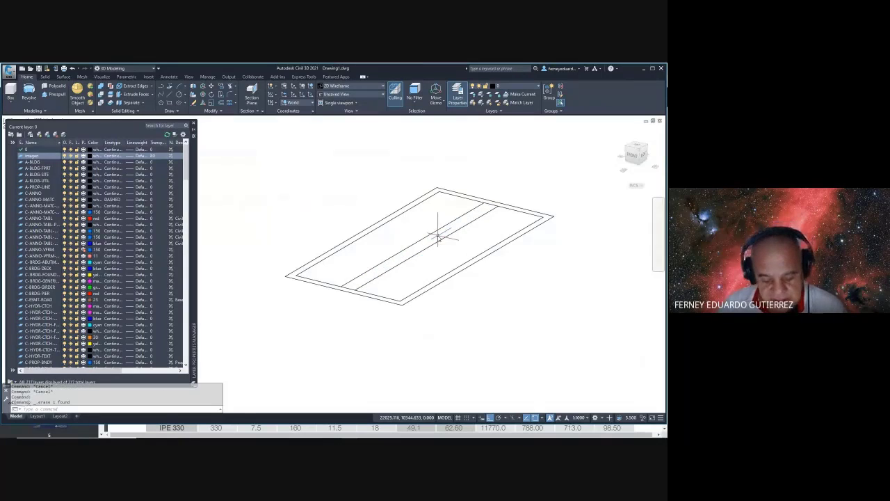
- Explode the rectangles into separate lines using a crossing window
type("x")
key("Return")
left_click(550, 174)
left_click(253, 352)
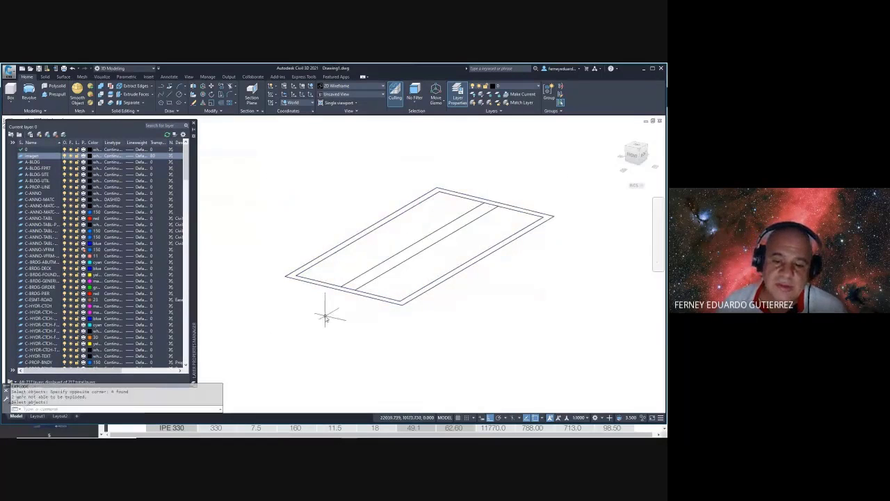
type("rx")
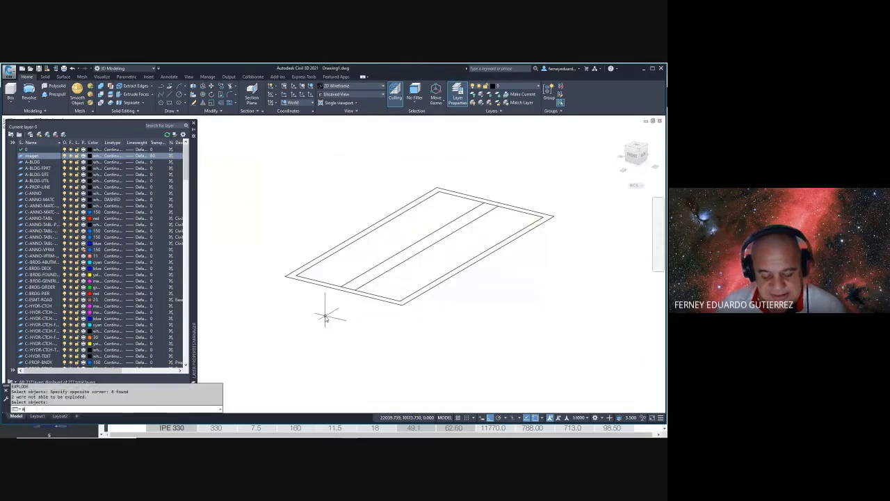
key("Return")
key("Escape")
key("Escape")
- Extend the web lines to the lower flange and the slab's top edge
type("ex")
key("Return")
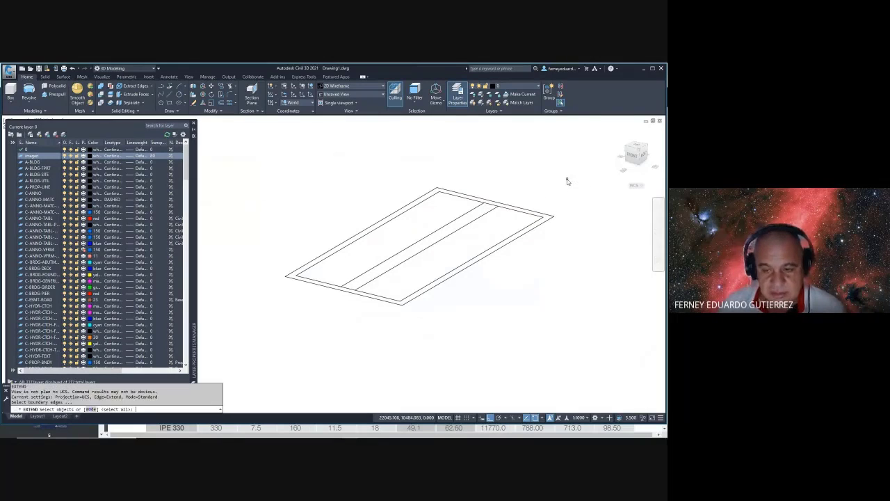
left_click(567, 181)
left_click(318, 309)
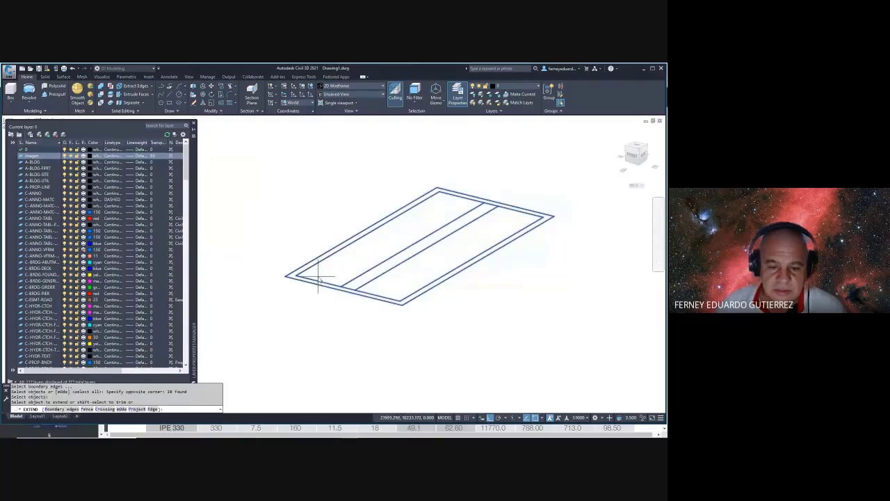
left_click(318, 278)
left_click(304, 291)
left_click(538, 203)
left_click(525, 212)
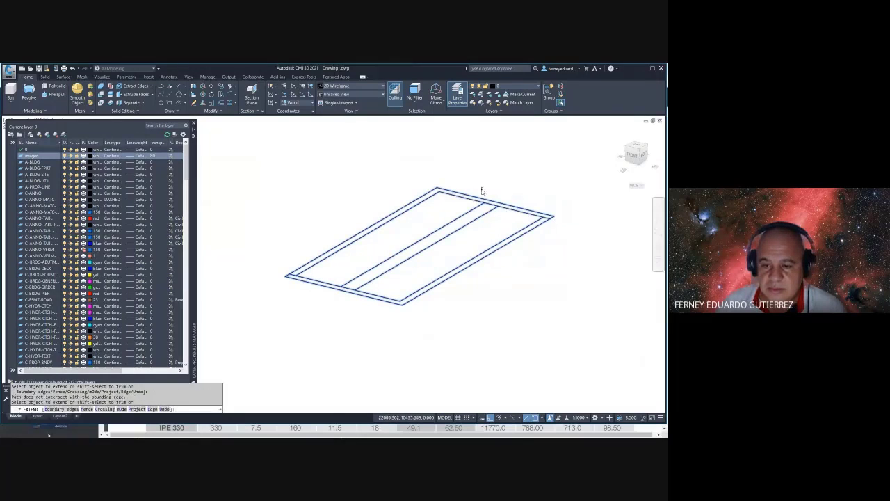
left_click(480, 188)
left_click(442, 204)
key("Escape")
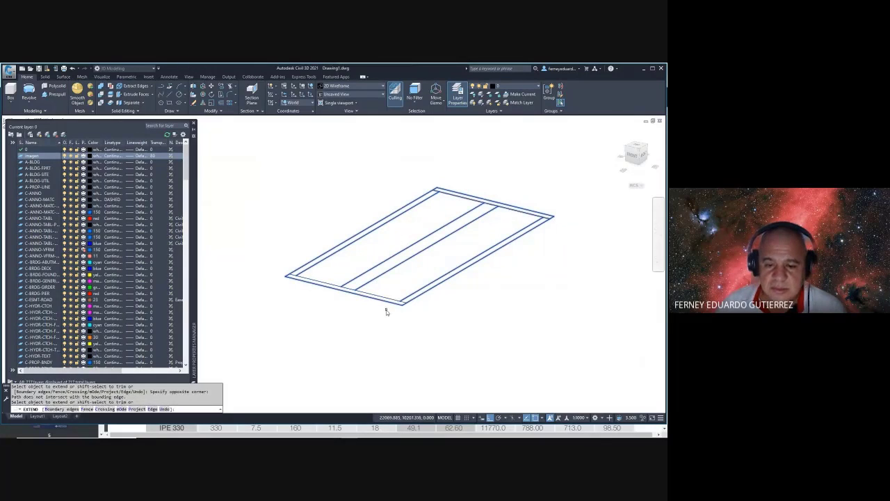
key("Escape")
- Trim the unwanted flange and web segments using all lines as cutting edges
type("tr")
key("Return")
left_click(580, 170)
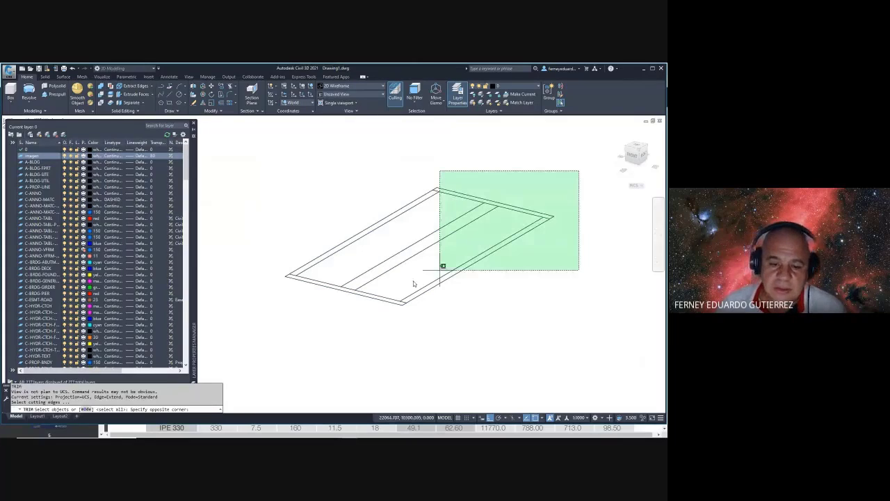
left_click(261, 334)
key("Return")
left_click(485, 282)
left_click(456, 265)
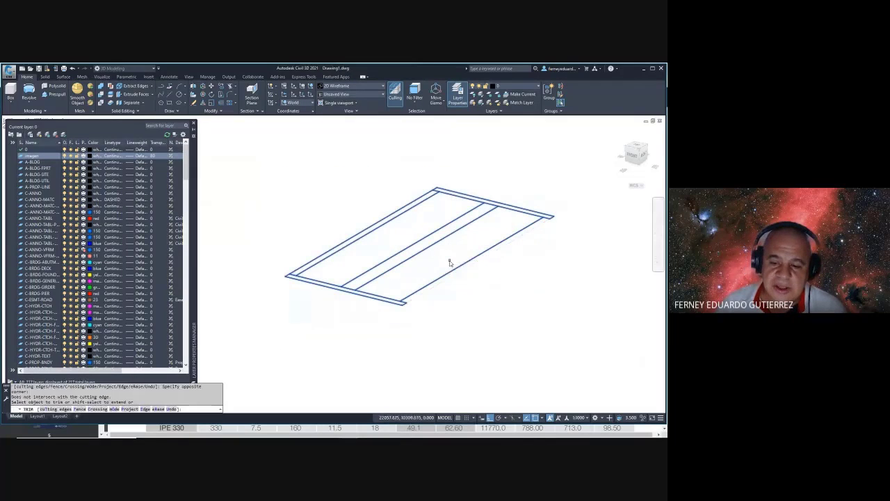
left_click(387, 233)
left_click(345, 217)
scroll(344, 280, "up", 3)
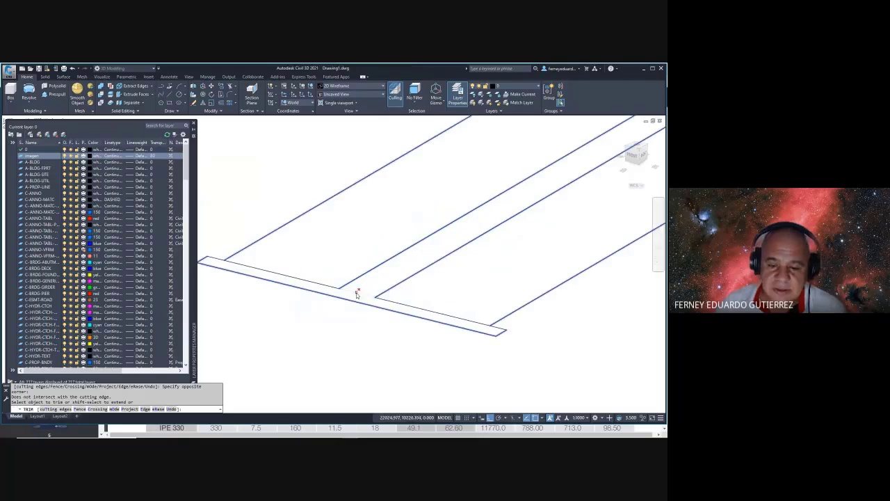
scroll(353, 297, "down", 3)
scroll(488, 230, "up", 3)
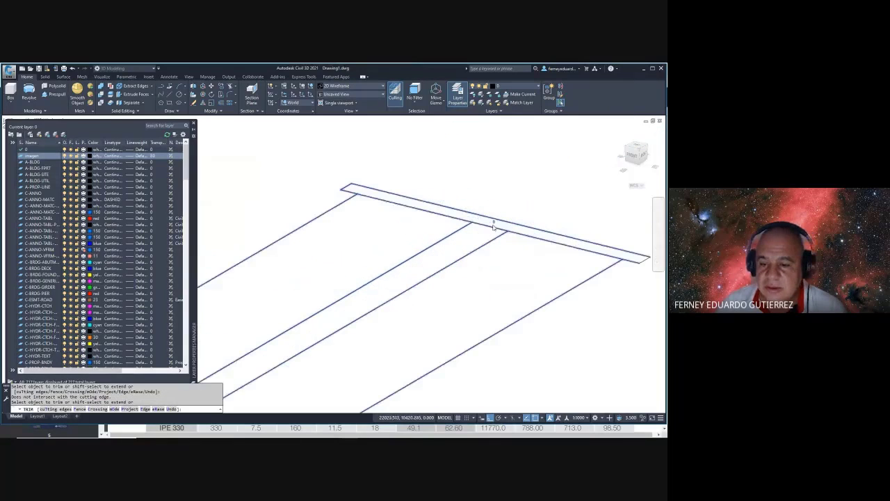
left_click(489, 230)
key("Escape")
key("Escape")
scroll(488, 230, "down", 3)
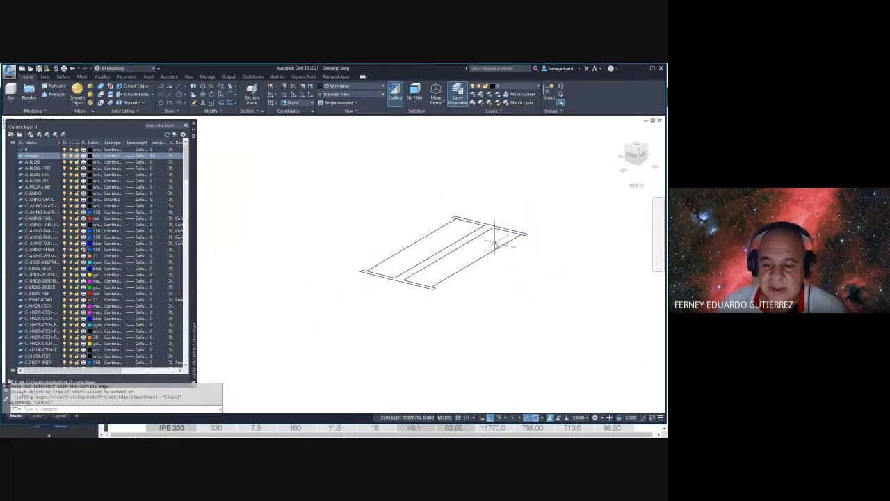
- Delete the leftover lines inside the web and orbit to view the I-profile
left_click(501, 243)
left_click(487, 258)
key("Delete")
left_click(408, 249)
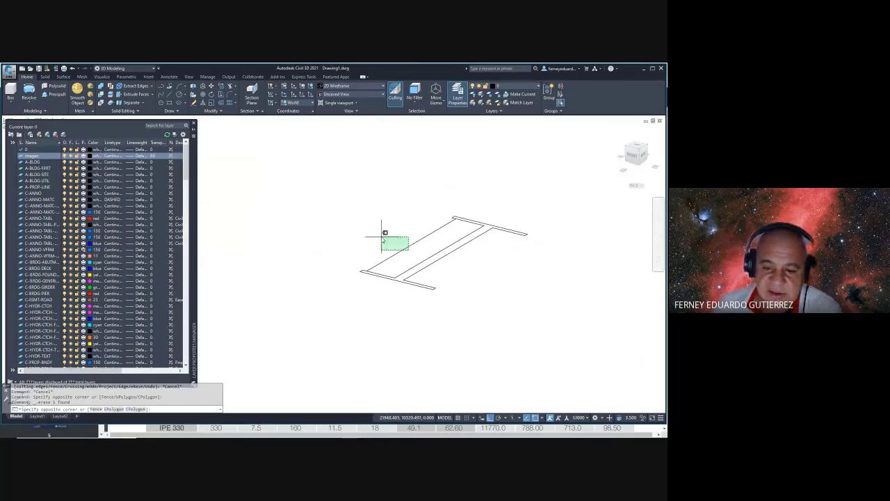
left_click(383, 235)
key("Delete")
middle_click_drag(395, 287, 399, 329, "shift")
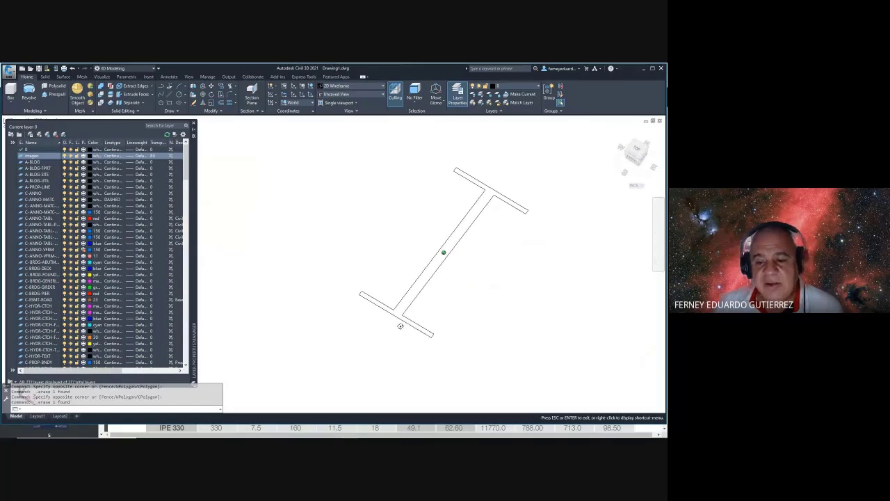
key("alt+Tab")
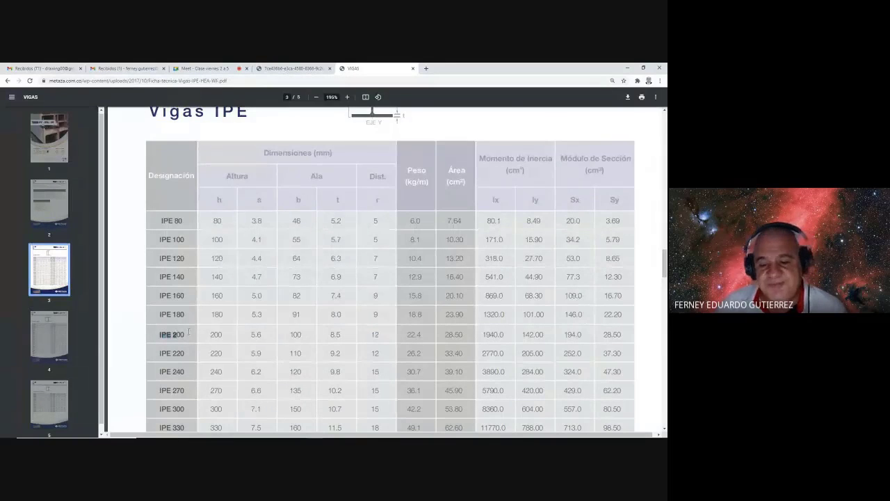
- Read the IPE 200 row (flange thickness 8.5, radius 12) and return to the drawing
key("alt+Tab")
key("alt+Tab")
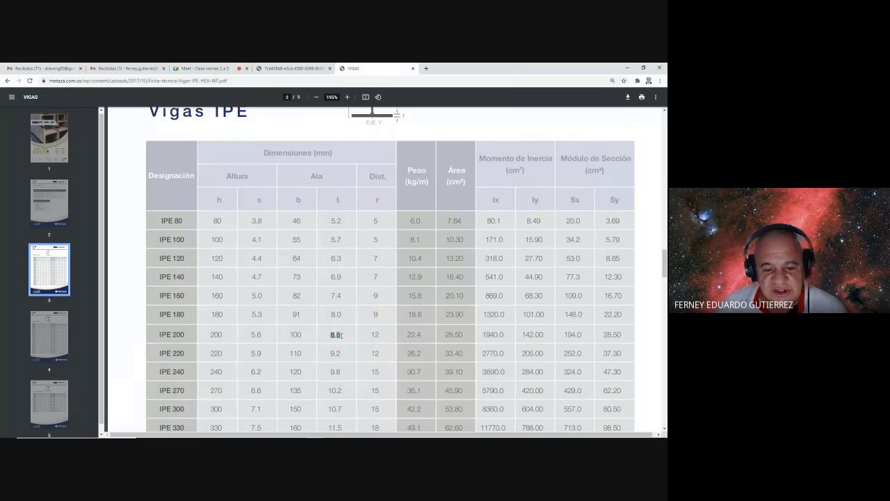
key("alt+Tab")
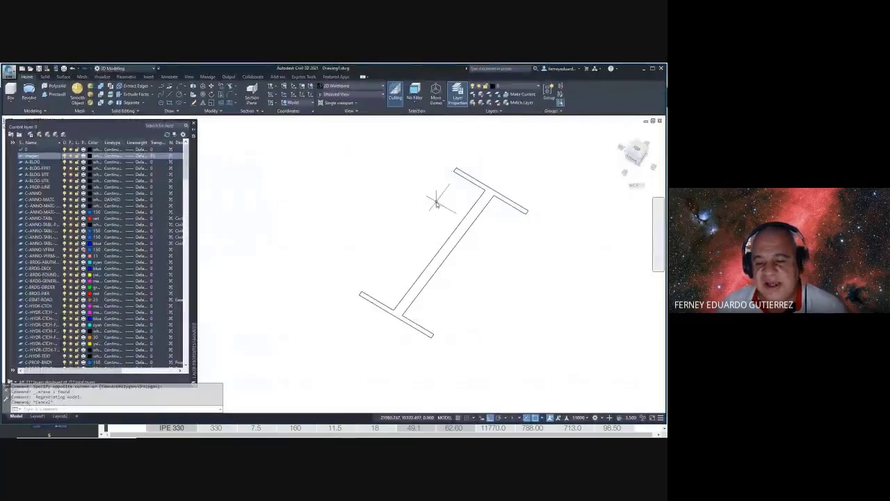
- Move the right web line to the left, then delete the old web line
key("Escape")
key("Escape")
key("Escape")
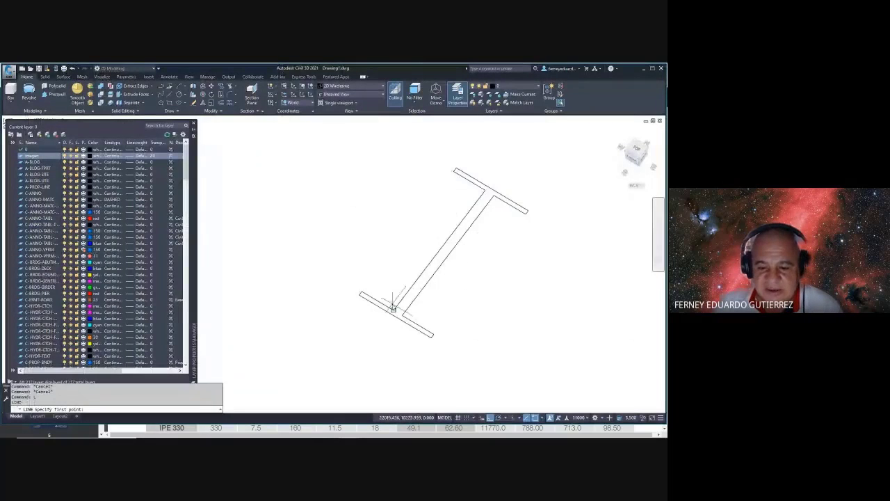
scroll(393, 306, "up", 2)
left_click(394, 314)
key("Escape")
key("Escape")
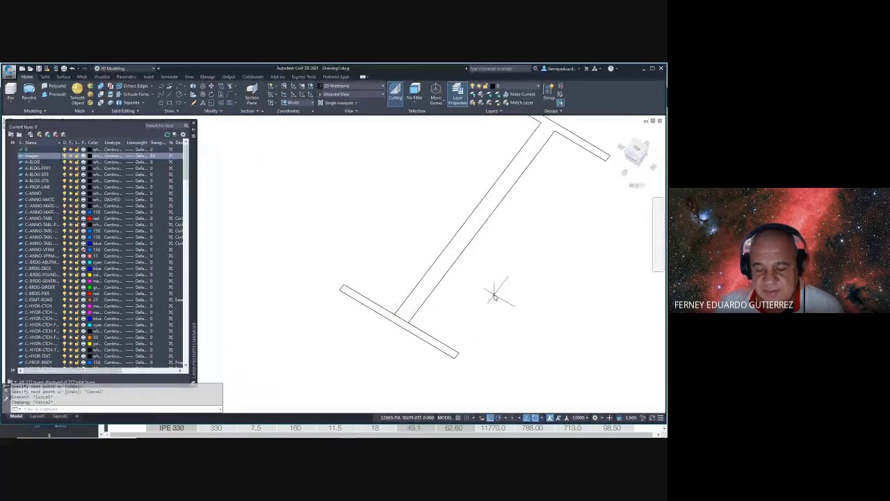
type("m")
key("Return")
left_click(477, 290)
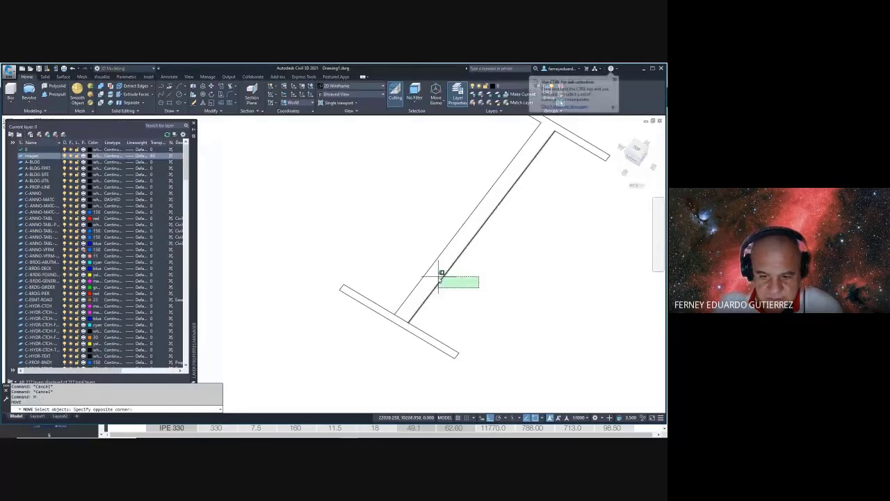
left_click(441, 273)
key("Return")
scroll(412, 317, "up", 2)
left_click(409, 328)
left_click(387, 316)
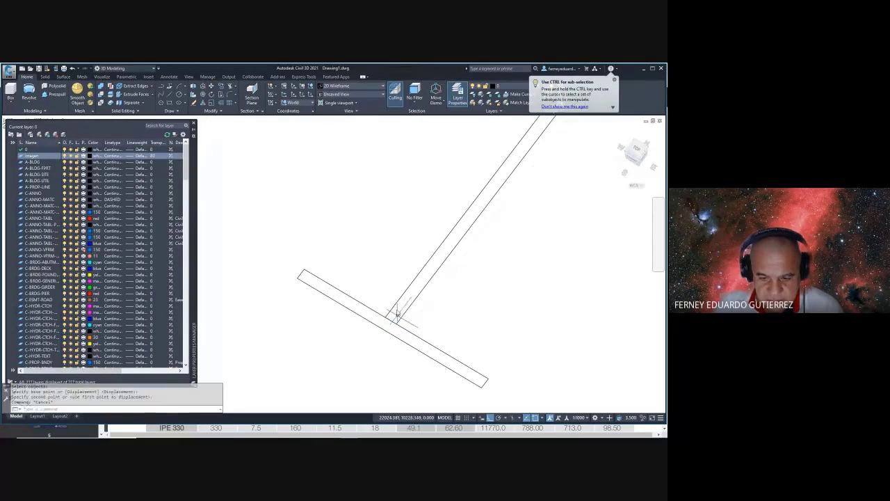
key("Escape")
key("Delete")
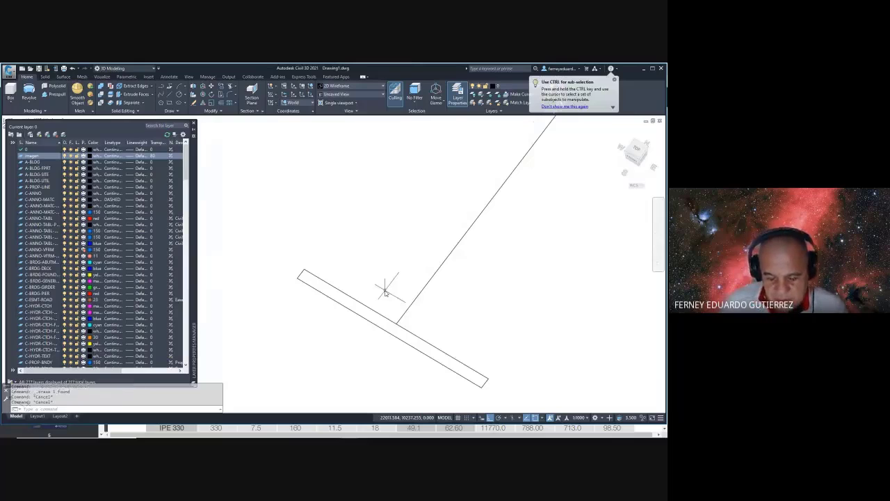
- Offset the web centreline 4.25 to both sides and delete the middle centreline
type("o")
key("Return")
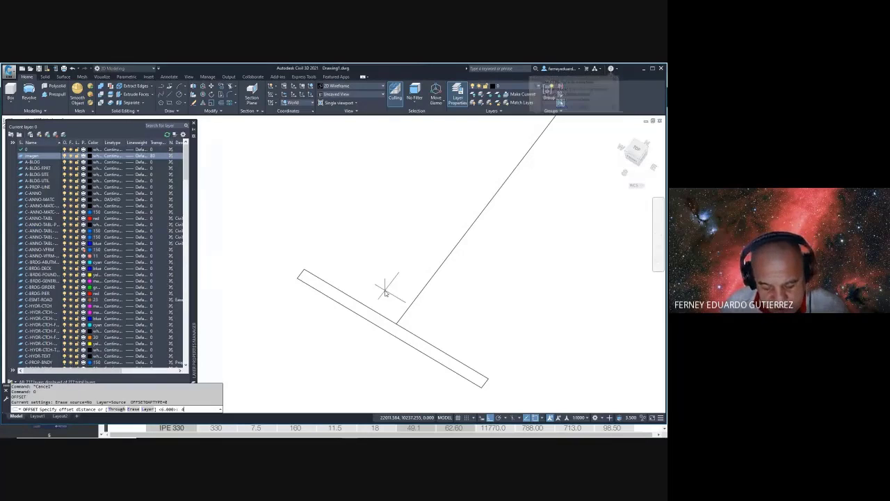
type("4.25")
key("Return")
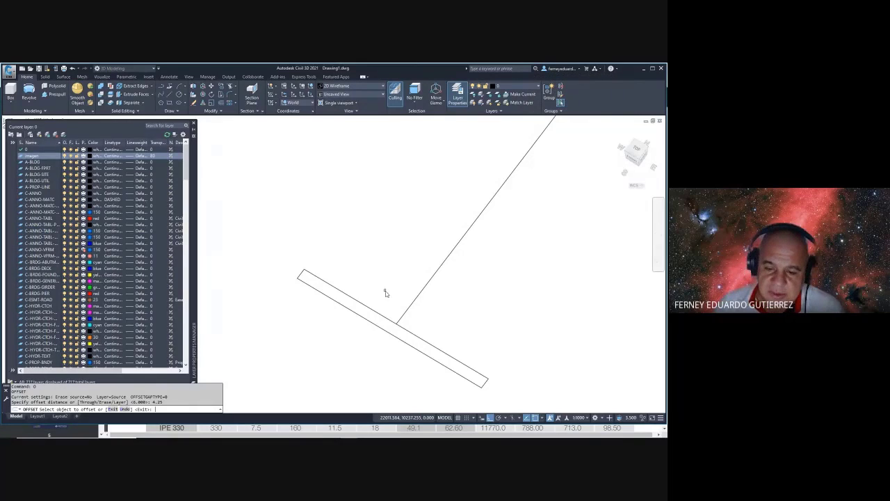
left_click(421, 296)
left_click(437, 305)
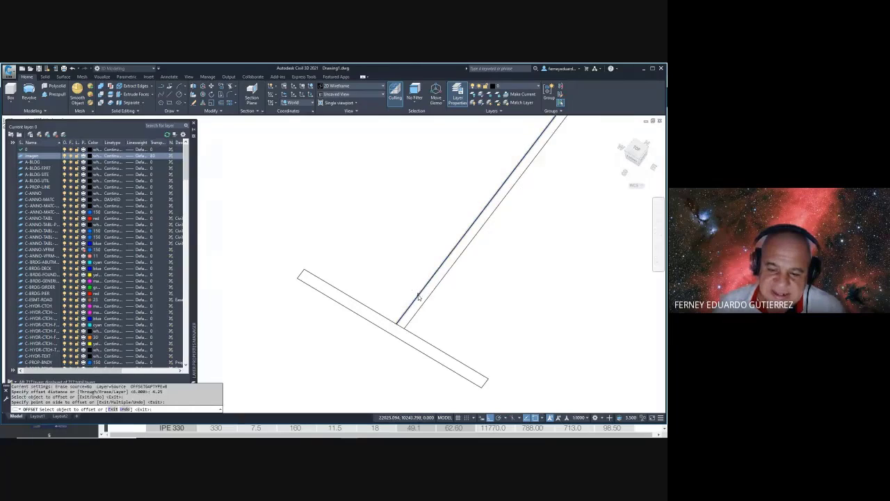
left_click(416, 301)
left_click(397, 279)
key("Escape")
key("Escape")
left_click(408, 310)
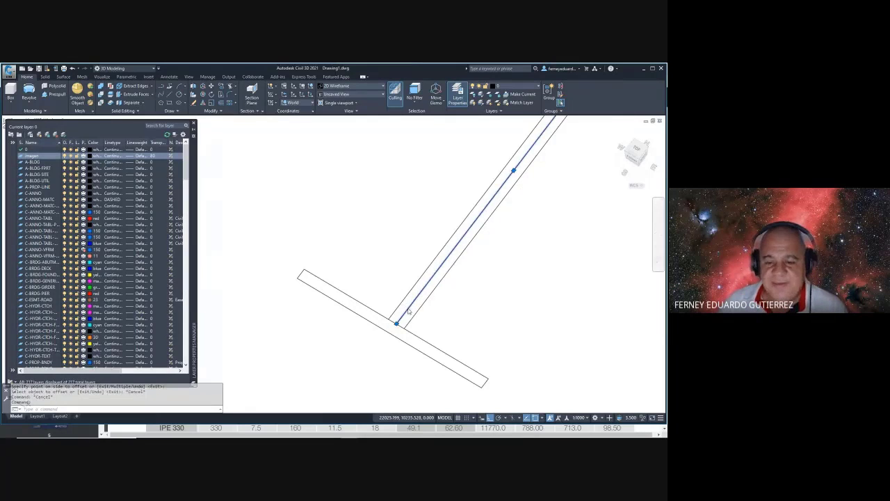
key("Delete")
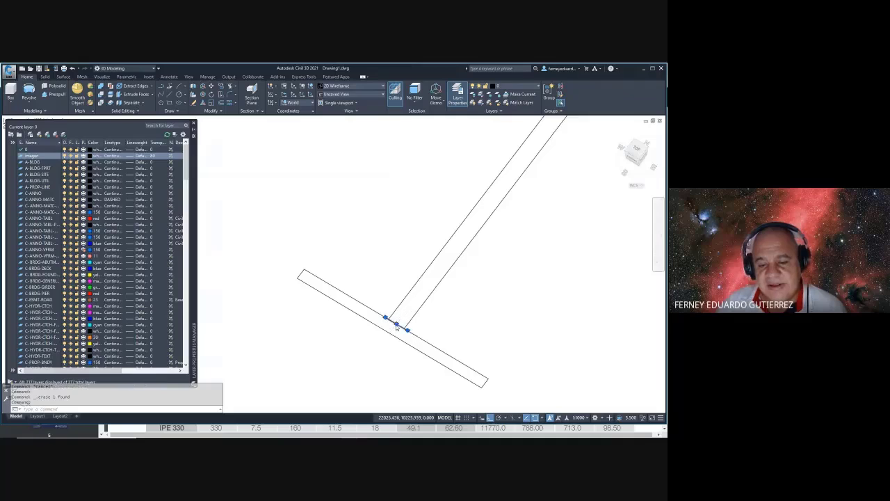
scroll(417, 306, "down", 4)
scroll(452, 286, "up", 5)
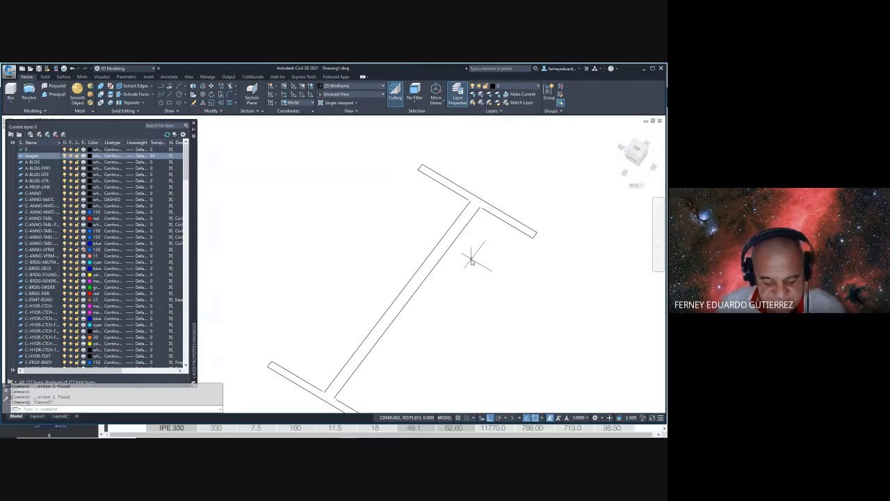
- Start a Multiple-mode fillet with radius 12
type("f")
key("Return")
type("r")
key("Return")
type("m")
key("Return")
key("Escape")
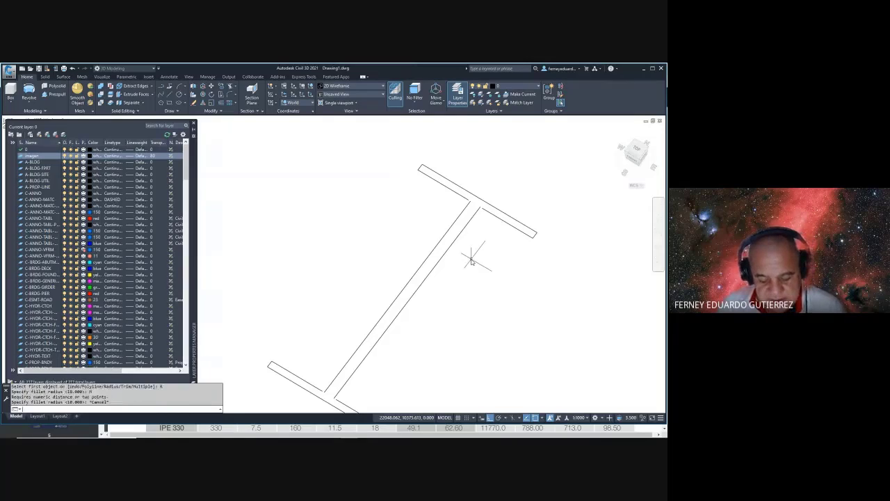
type("f")
key("Return")
type("r")
key("Return")
type("12")
key("Return")
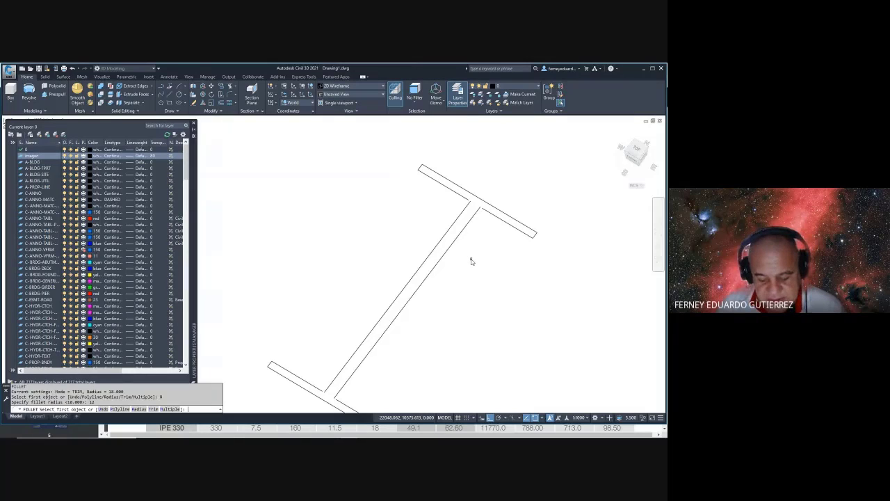
type("m")
key("Return")
- Round the upper-left, upper-right and lower-left web-to-flange corners
left_click(462, 197)
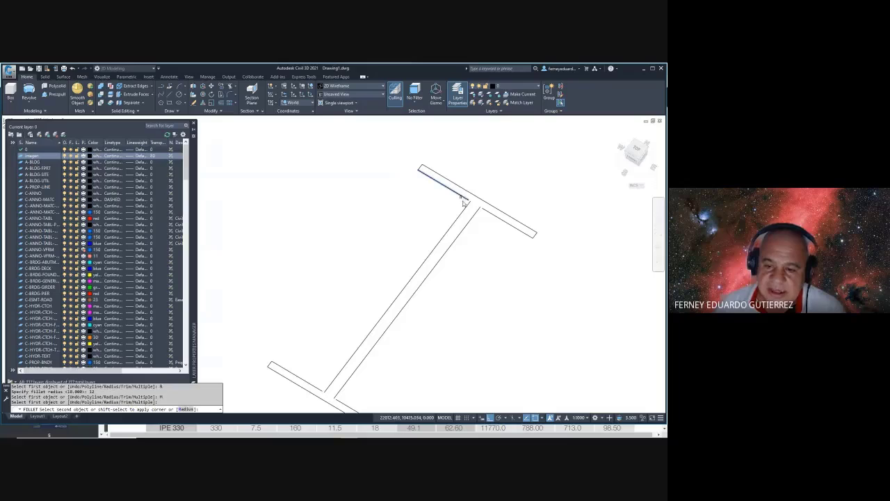
left_click(463, 211)
left_click(492, 215)
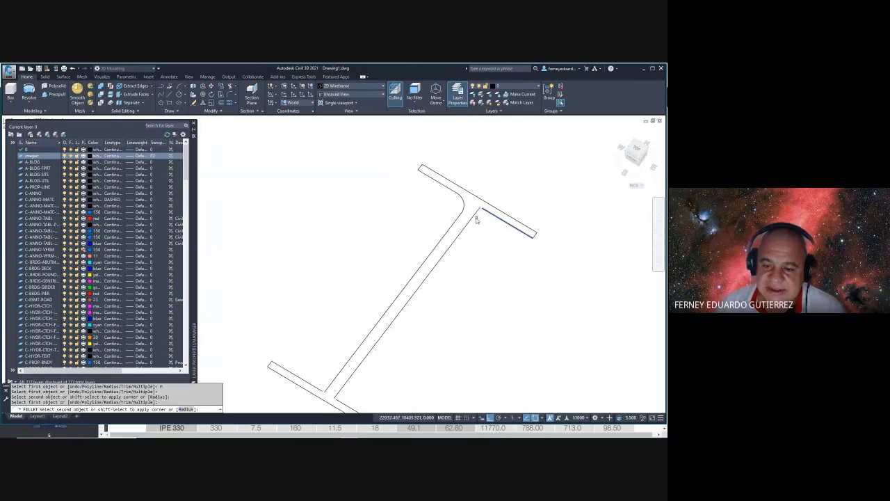
left_click(472, 221)
scroll(440, 263, "down", 4)
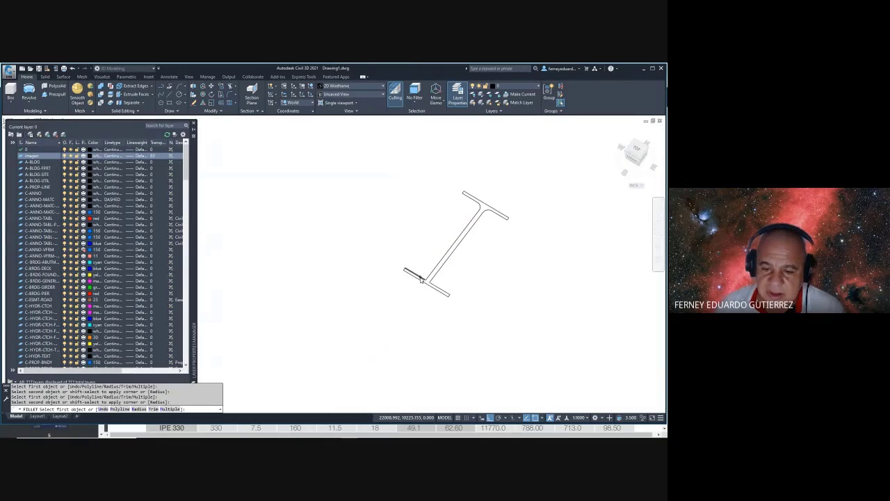
left_click(421, 277)
left_click(431, 276)
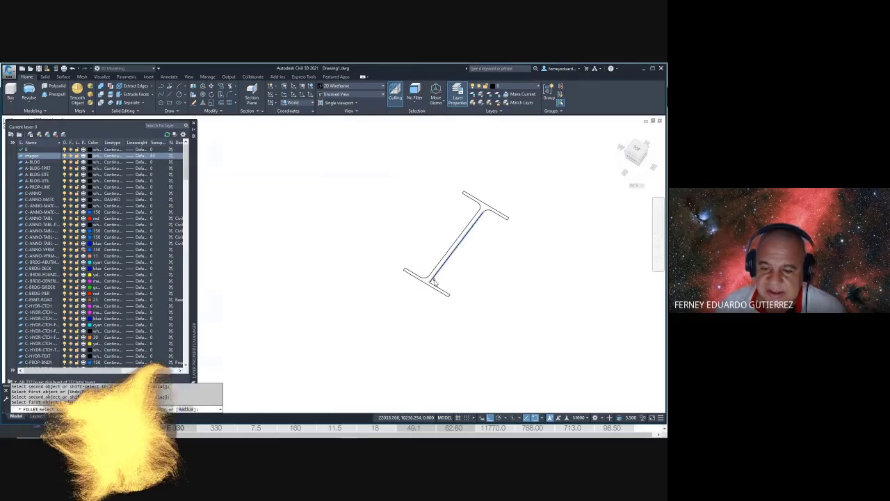
key("Escape")
- Presspull the I-beam profile into a 3D solid and orbit to inspect it
mouse_move(462, 254)
middle_mouse_down("shift")
mouse_move(431, 261)
mouse_move(413, 232)
mouse_move(461, 252)
middle_mouse_up("shift")
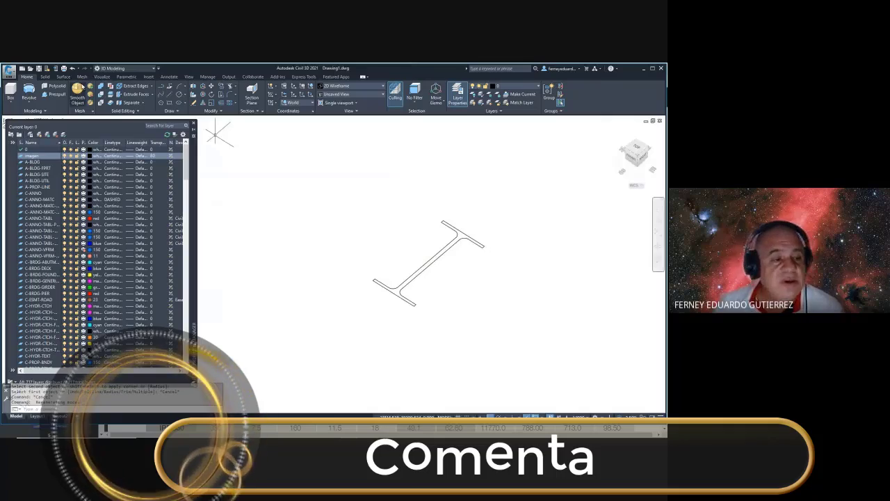
left_click(55, 94)
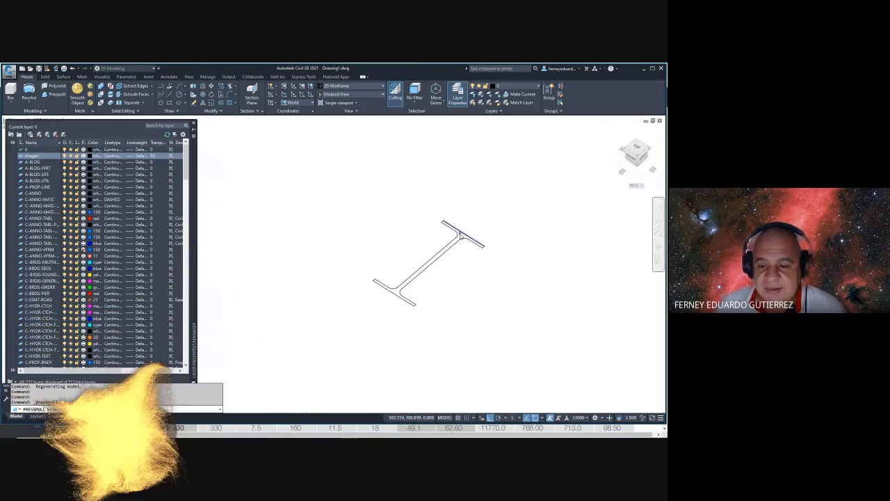
left_click(461, 235)
left_click(459, 188)
key("Escape")
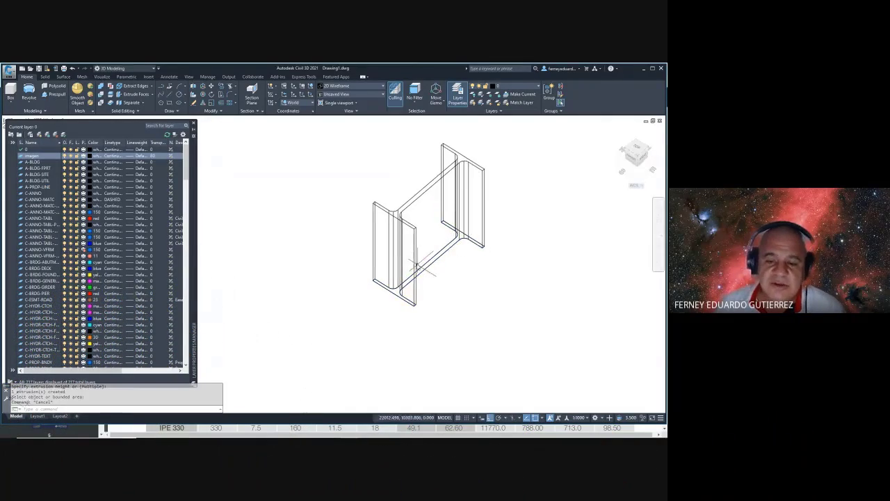
middle_click_drag(416, 266, 413, 235, "shift")
scroll(443, 224, "down", 5)
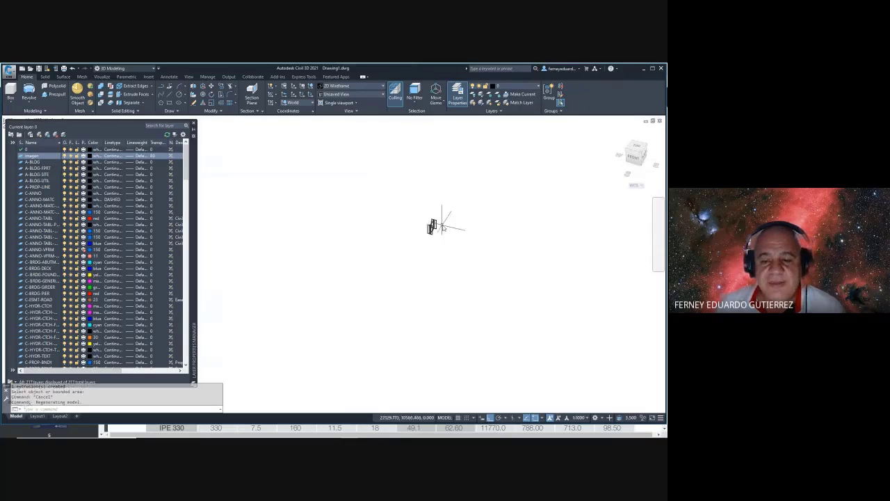
scroll(442, 227, "up", 10)
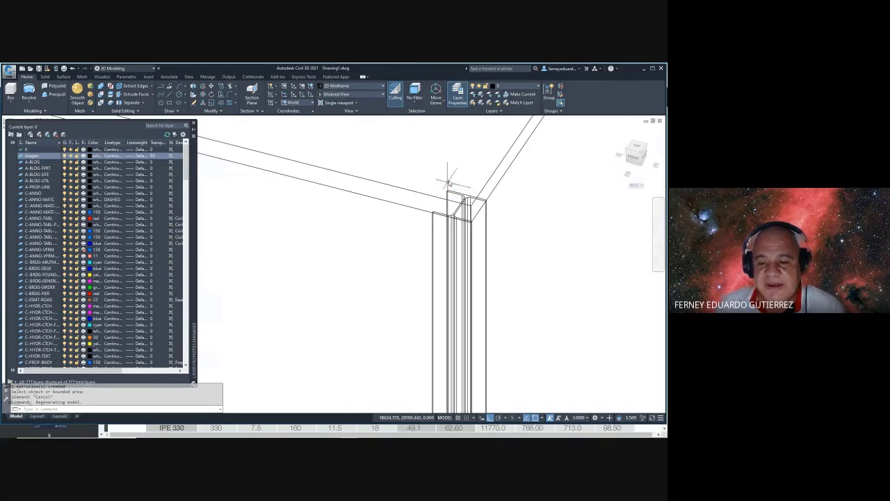
scroll(459, 201, "down", 8)
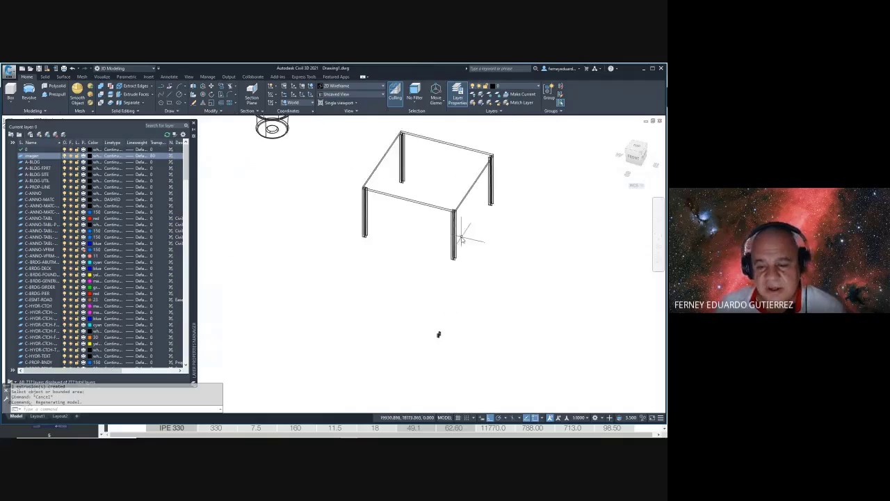
type("m")
key("Return")
left_click(441, 304)
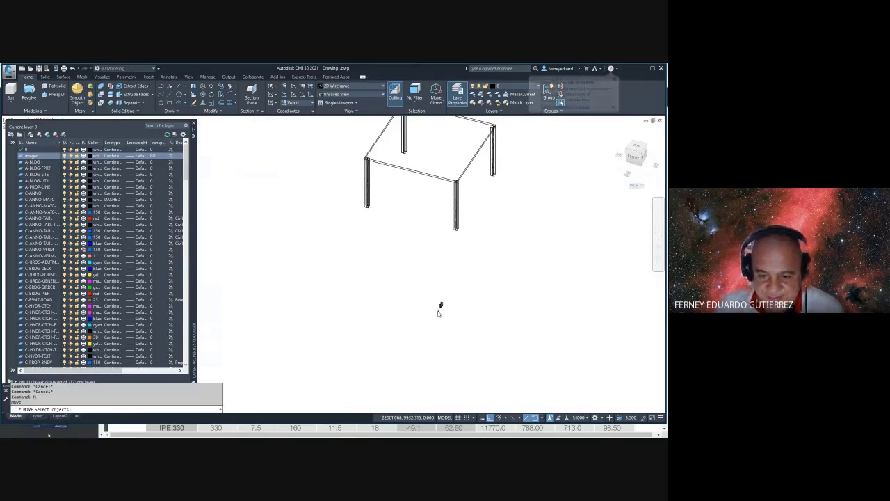
key("Return")
left_click(441, 304)
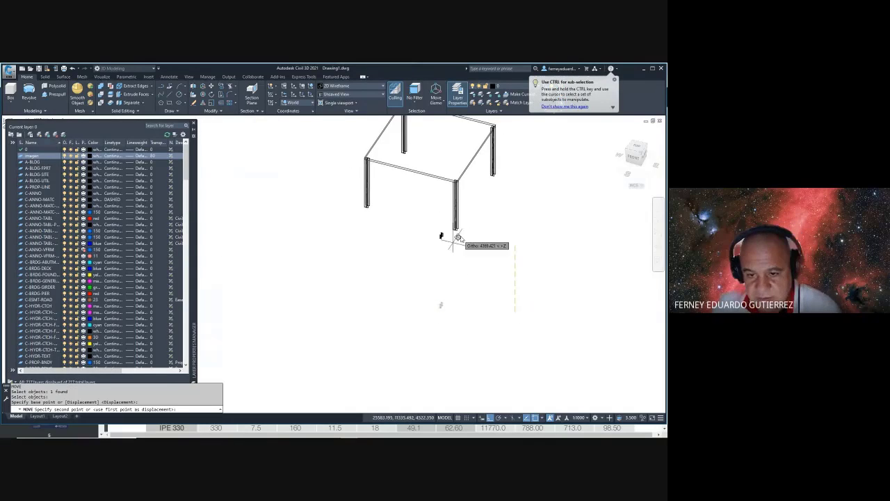
key("Escape")
scroll(421, 224, "up", 4)
middle_click_drag(420, 224, 366, 288)
scroll(415, 265, "down", 1)
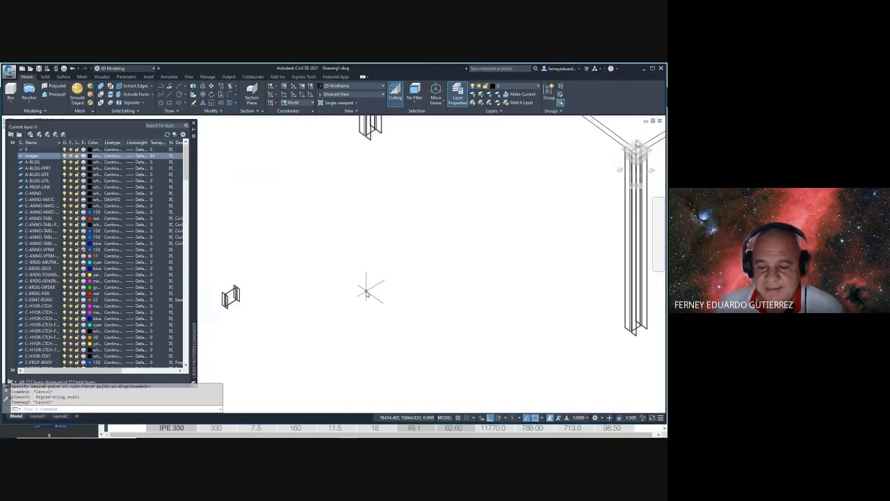
scroll(367, 292, "down", 2)
type("m")
key("Return")
left_click(306, 277)
left_click(273, 317)
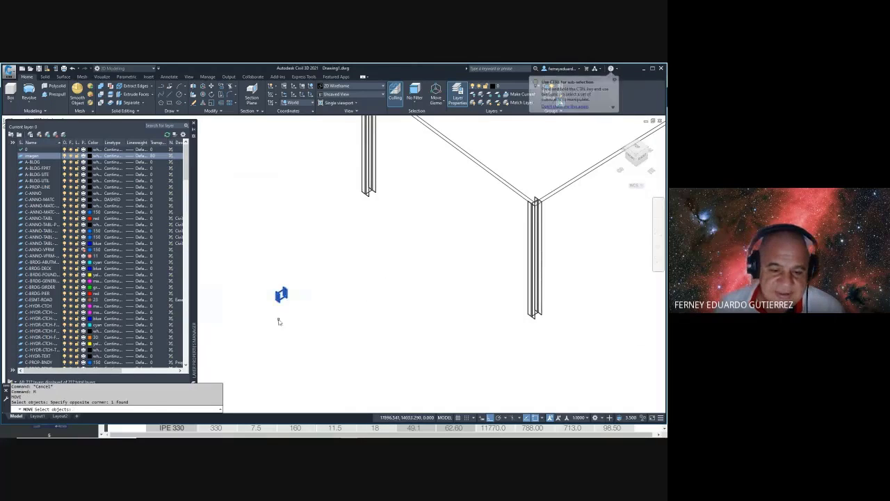
key("Return")
left_click(279, 297)
scroll(547, 236, "up", 3)
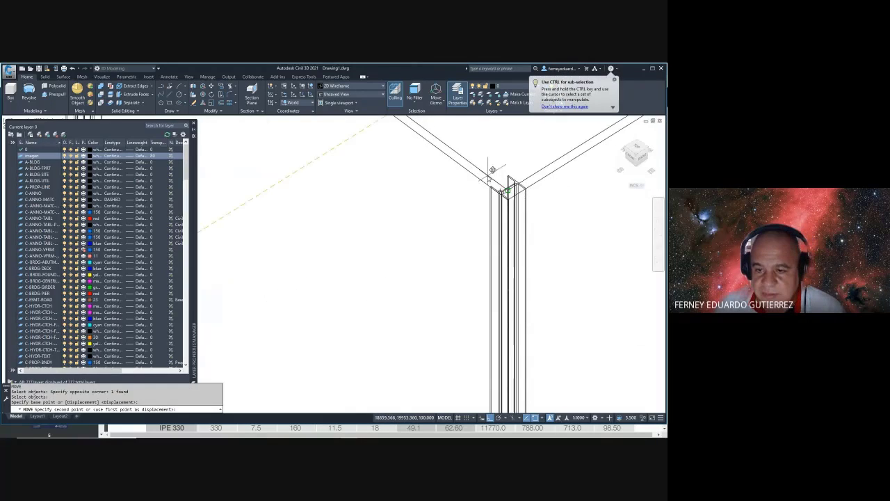
left_click(505, 182)
key("Escape")
middle_click_drag(494, 223, 405, 241, "shift")
scroll(404, 241, "up", 4)
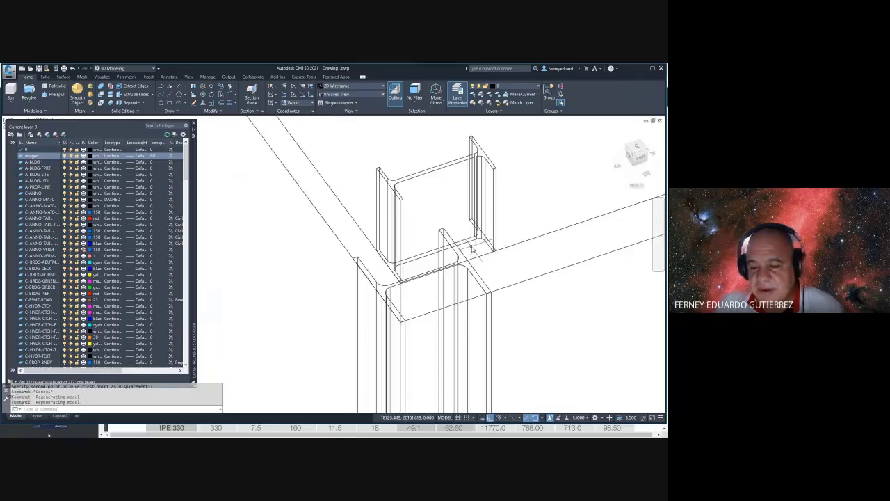
scroll(515, 231, "up", 2)
scroll(480, 223, "up", 4)
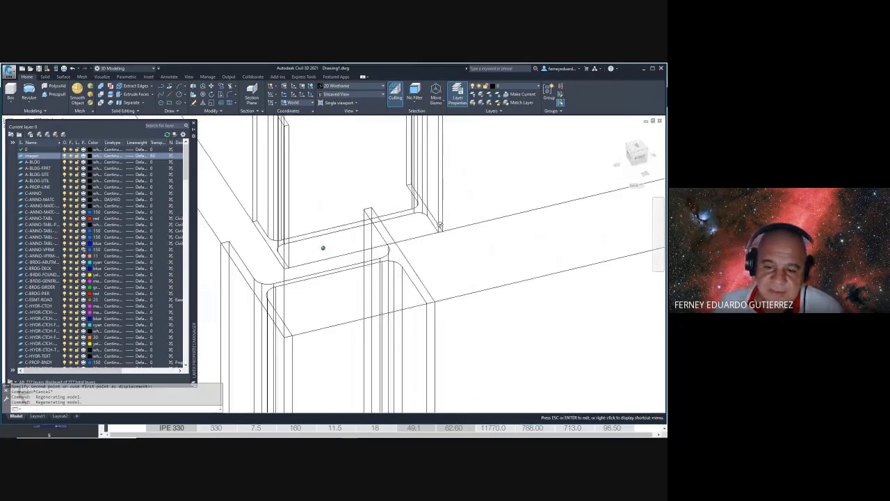
scroll(438, 248, "up", 2)
type("l")
key("Return")
scroll(431, 222, "up", 1)
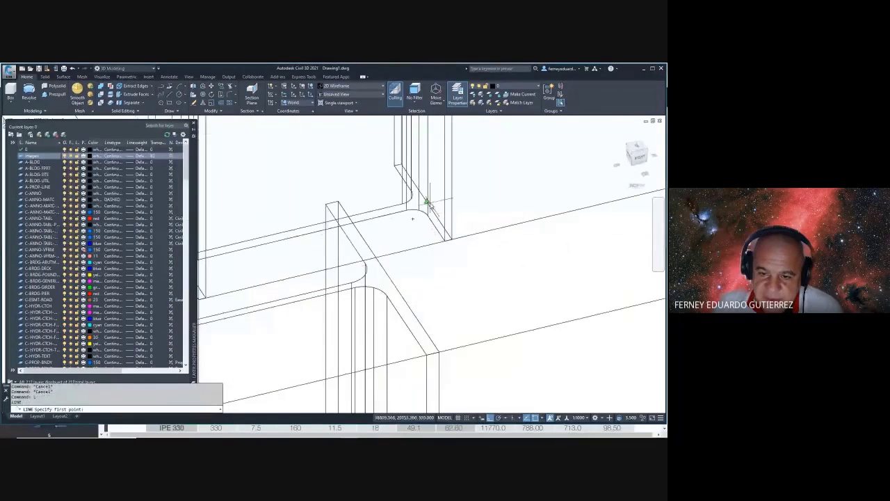
left_click(428, 203)
scroll(402, 229, "down", 2)
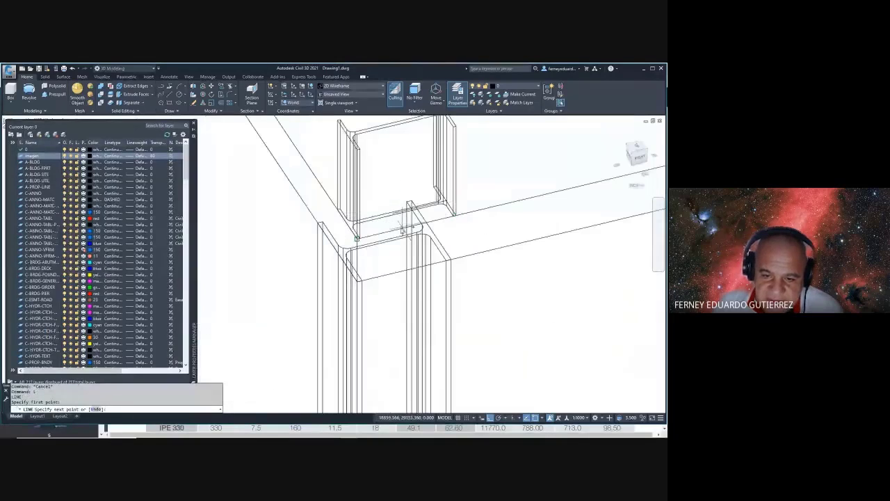
key("Escape")
scroll(441, 209, "up", 2)
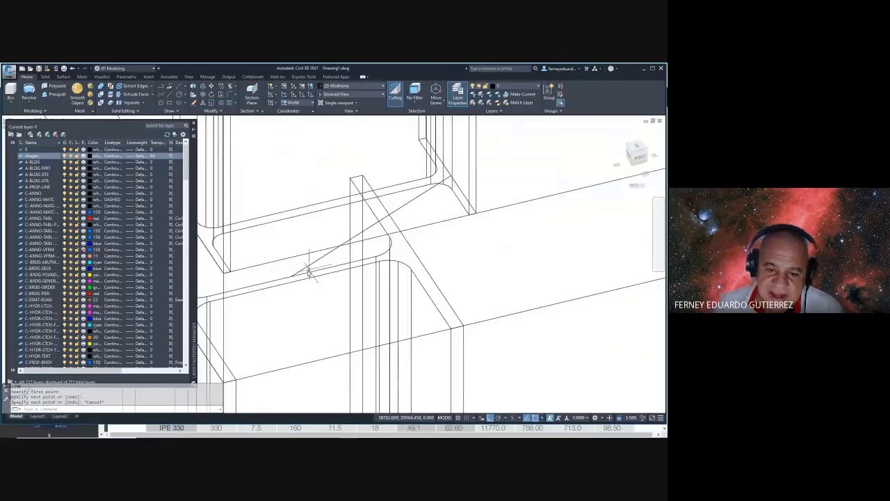
scroll(306, 273, "up", 1)
scroll(295, 277, "down", 1)
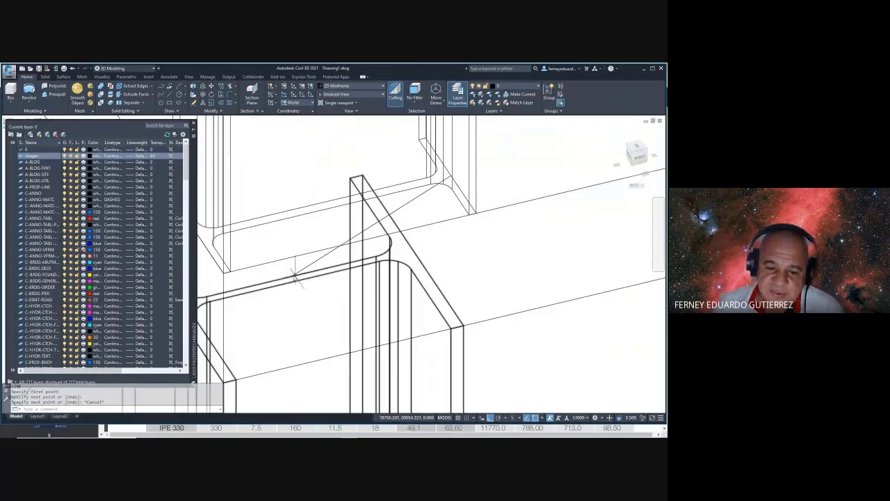
key("Escape")
key("Escape")
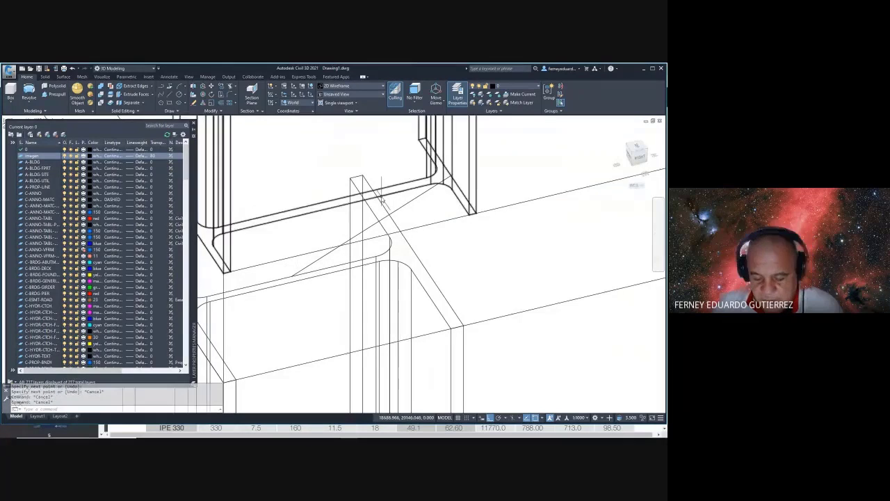
type("L")
key("Return")
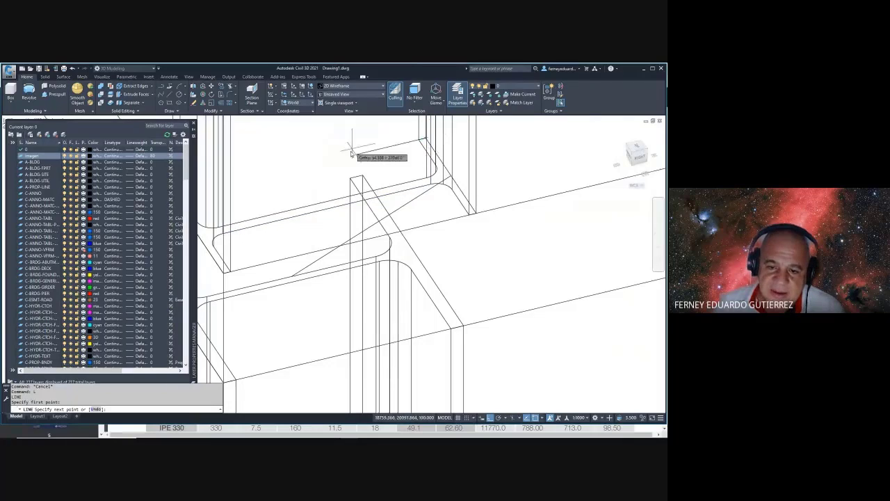
key("Escape")
key("Escape")
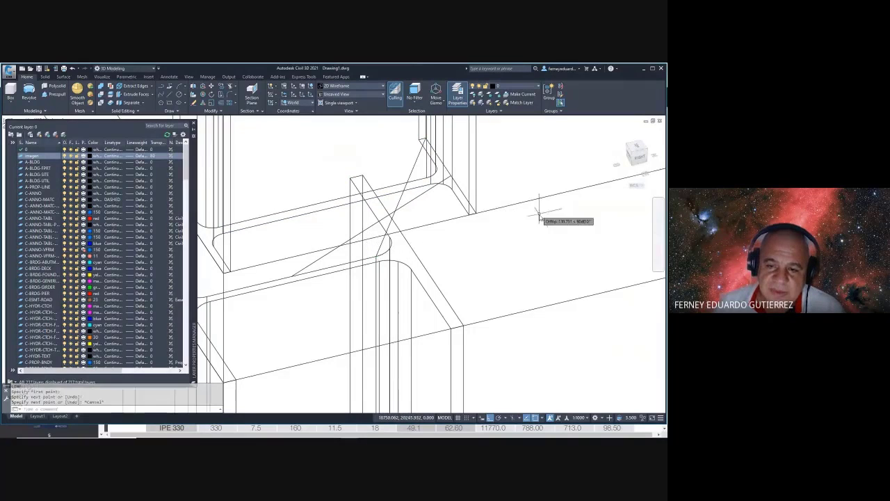
middle_click_drag(462, 263, 390, 257, "shift")
scroll(348, 272, "down", 3)
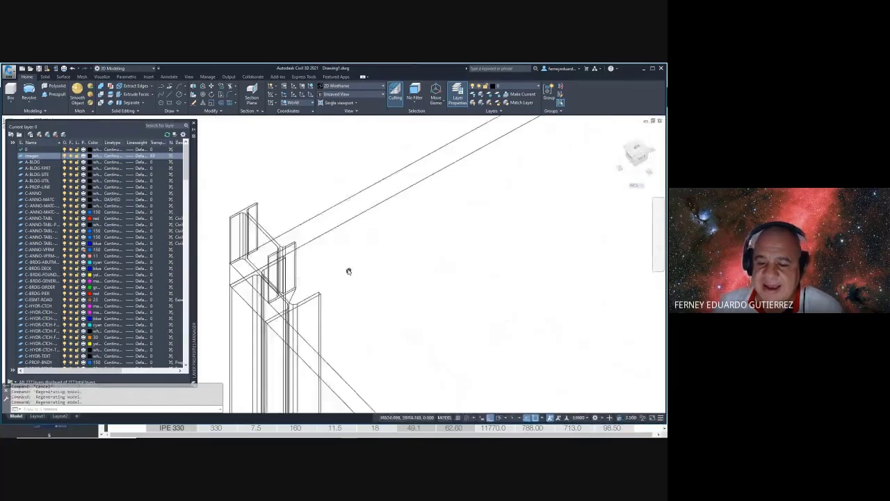
scroll(326, 283, "down", 2)
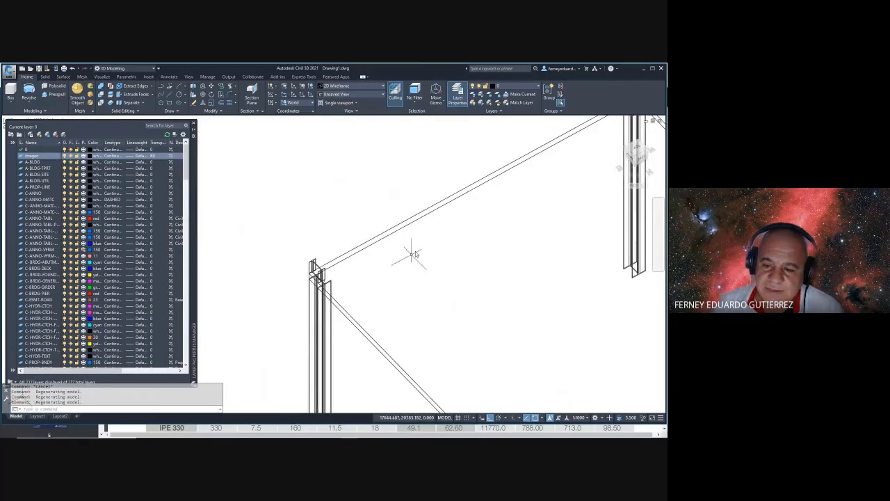
middle_click_drag(500, 197, 417, 243)
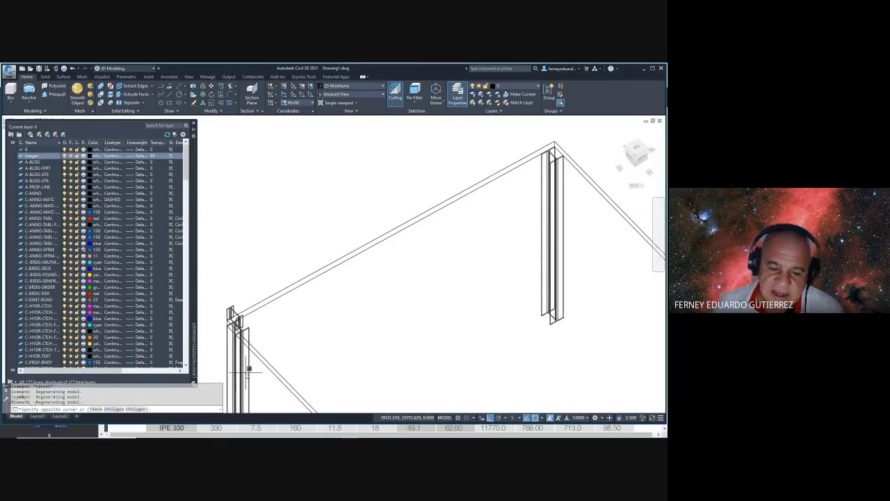
left_click(240, 368)
key("Escape")
left_click(582, 231)
left_click(510, 256)
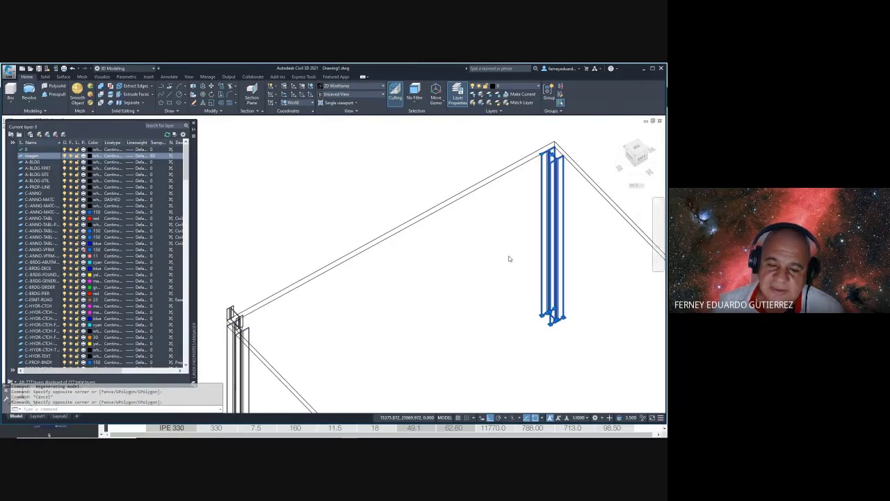
middle_click_drag(359, 317, 398, 290)
key("Escape")
scroll(313, 292, "up", 4)
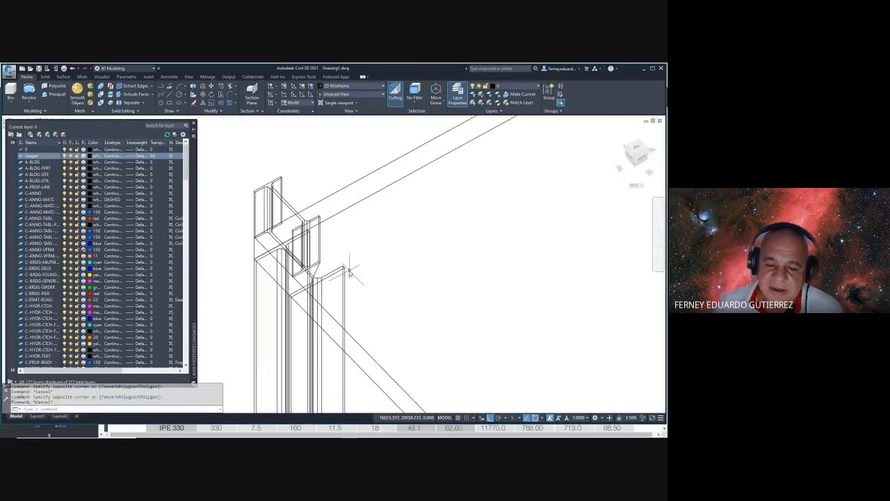
key("Escape")
middle_click_drag(373, 259, 502, 263, "shift")
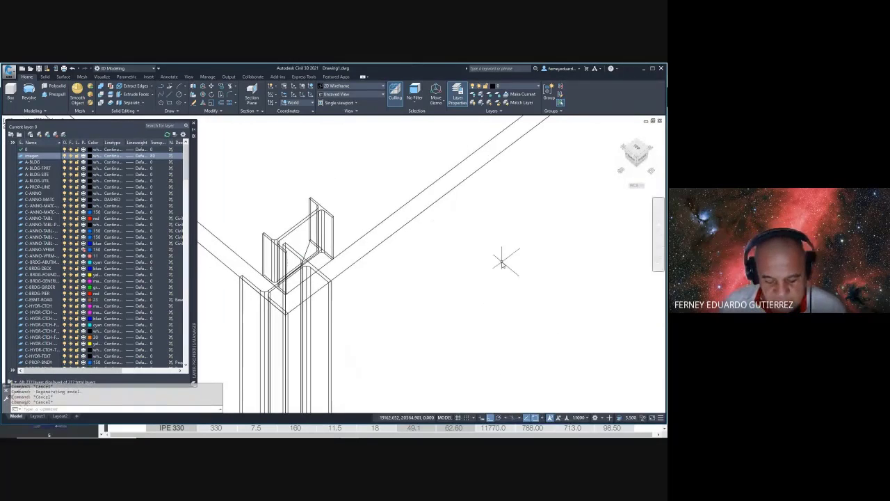
type("SLIGHT")
key("Return")
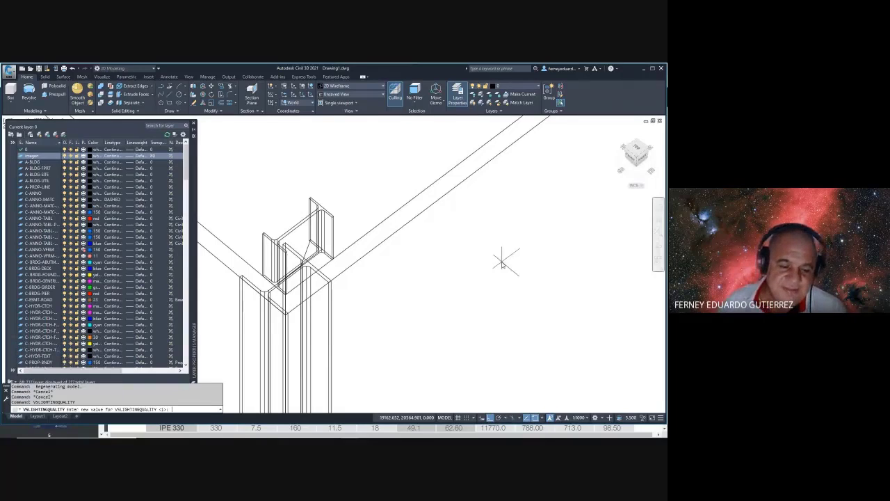
key("Escape")
key("Escape")
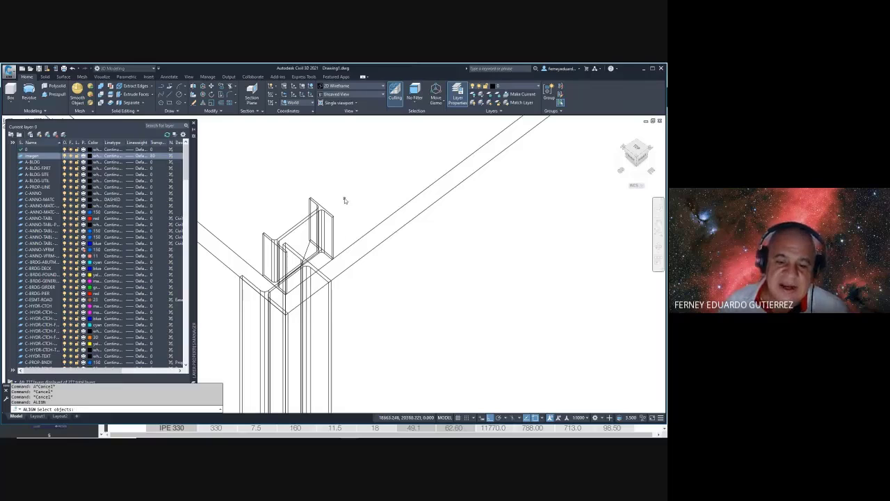
- Select the short IPE 200 member for aligning and pan toward the column corner
left_click(343, 201)
left_click(304, 221)
key("Return")
scroll(325, 258, "up", 3)
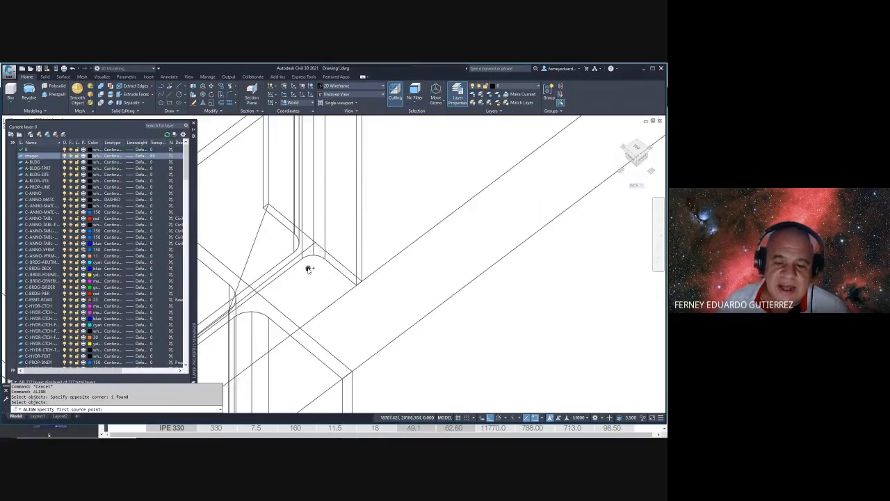
middle_click_drag(309, 269, 353, 193)
scroll(355, 170, "down", 3)
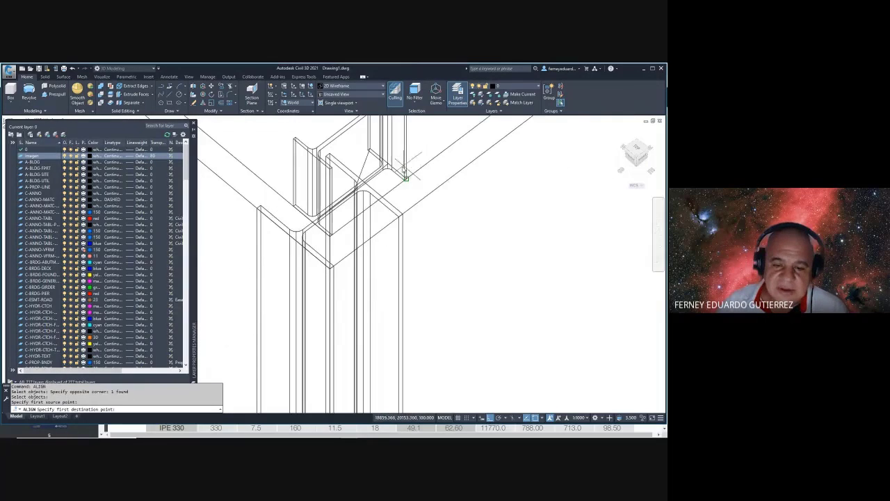
scroll(350, 199, "up", 3)
scroll(380, 231, "down", 2)
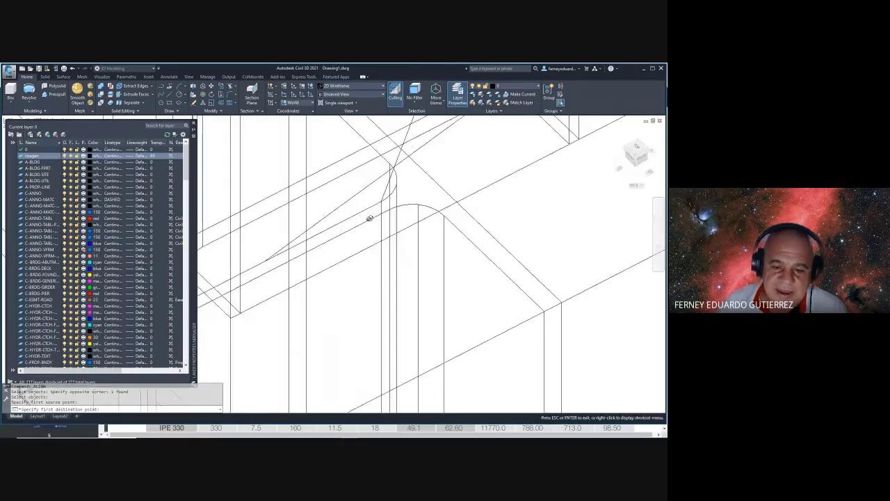
- Pick three destination points on the column top to seat the member there
left_click(268, 258)
scroll(272, 261, "up", 3)
scroll(308, 206, "up", 3)
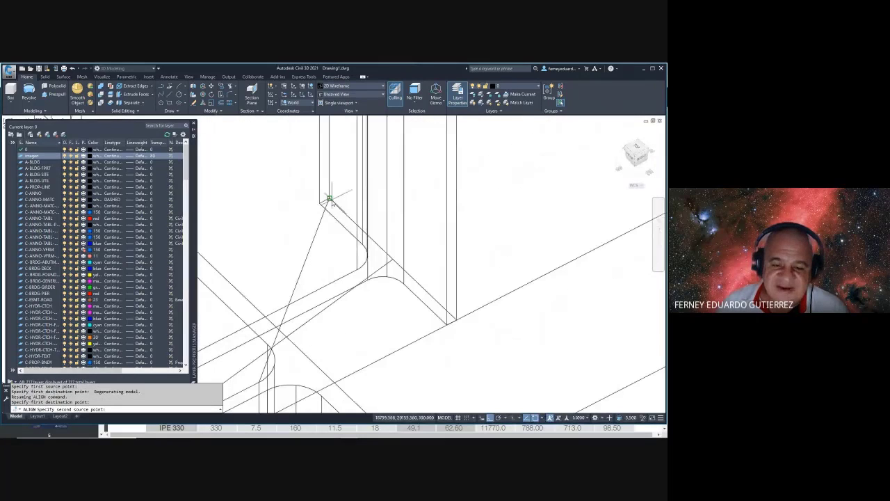
scroll(330, 199, "down", 3)
scroll(308, 258, "down", 2)
left_click(308, 258)
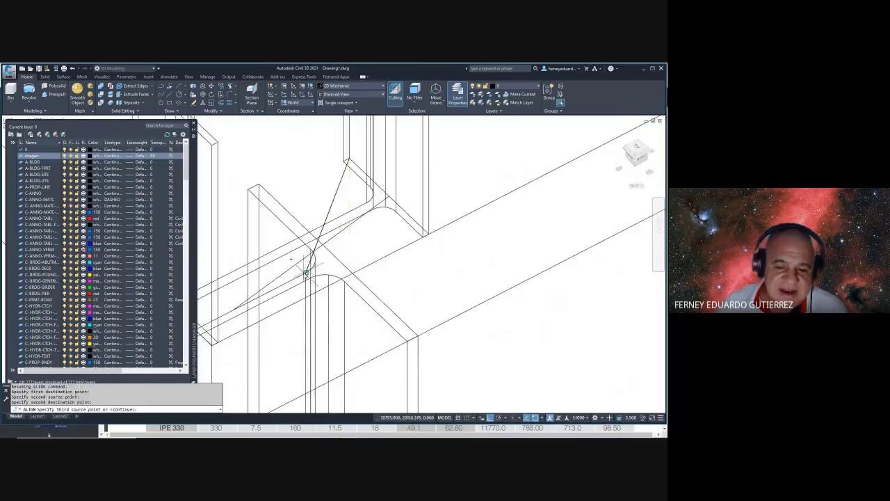
scroll(304, 273, "down", 2)
scroll(329, 202, "up", 2)
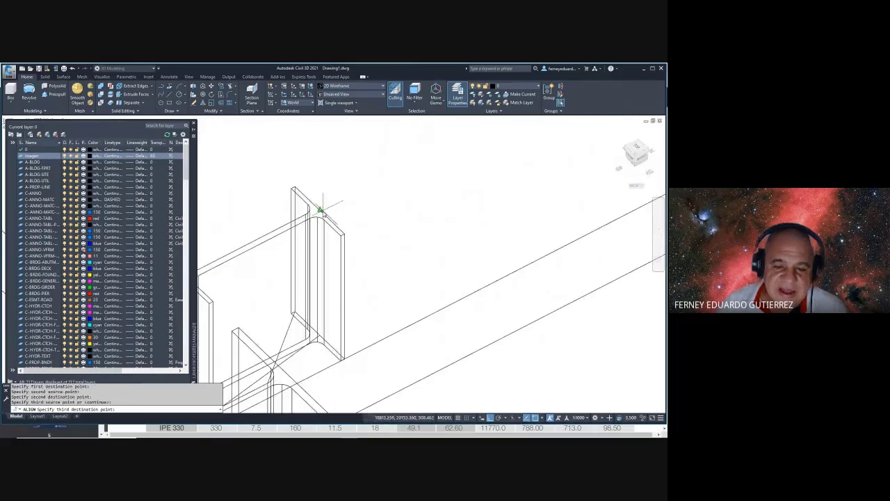
scroll(322, 208, "down", 3)
scroll(318, 221, "up", 4)
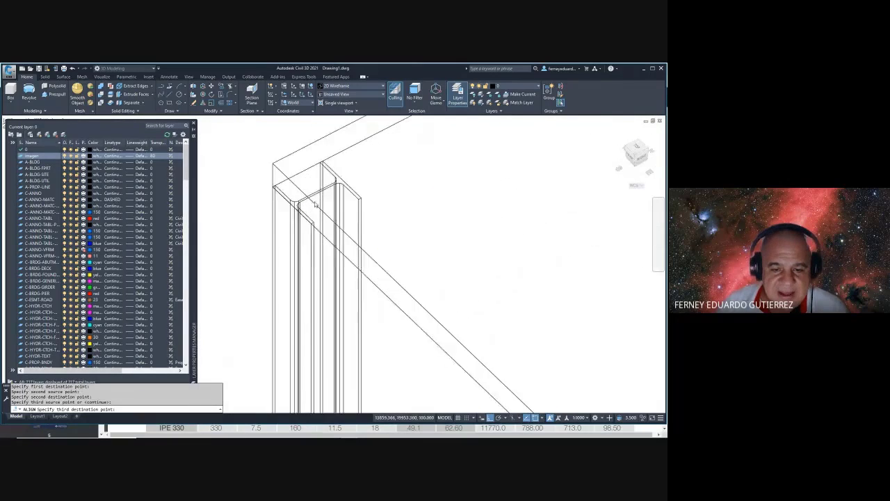
scroll(317, 195, "up", 2)
left_click(316, 182)
scroll(316, 182, "down", 4)
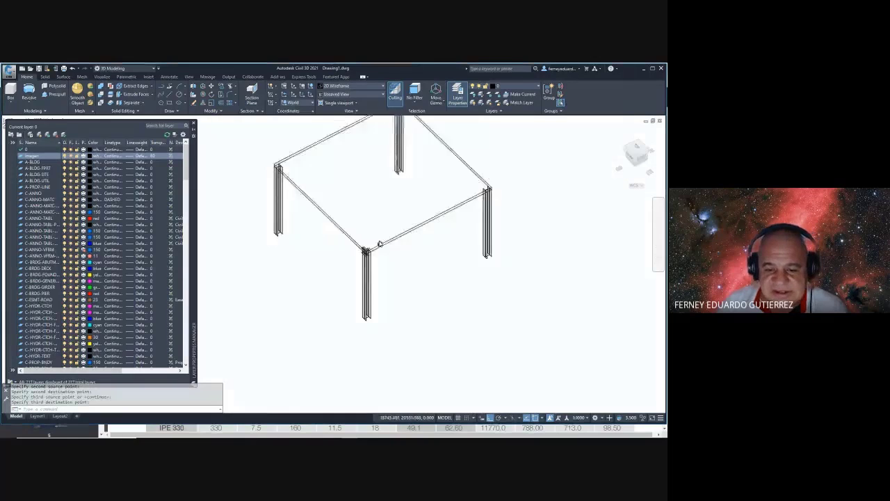
scroll(404, 230, "up", 4)
- Switch to the Conceptual visual style and orbit to where the beam meets the column
type("vs")
key("Return")
type("c")
key("Return")
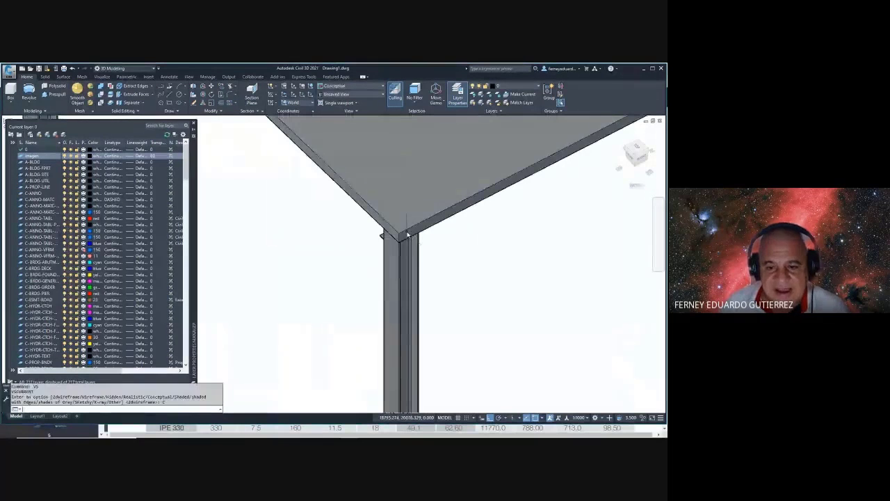
mouse_move(411, 220)
middle_mouse_down("shift")
mouse_move(554, 169)
mouse_move(487, 229)
mouse_move(455, 197)
mouse_move(432, 208)
mouse_move(467, 223)
mouse_move(447, 241)
mouse_move(372, 246)
mouse_move(379, 209)
mouse_move(369, 215)
mouse_move(390, 244)
mouse_move(418, 238)
mouse_move(361, 272)
mouse_move(308, 286)
mouse_move(414, 256)
middle_mouse_up("shift")
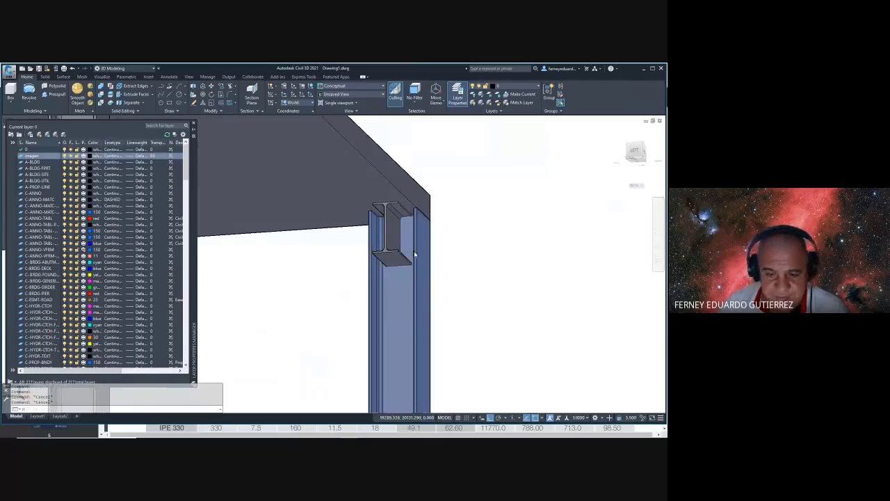
- Move the short I-section piece off the corner column top, then orbit to view from higher
type("m")
key("Return")
left_click(415, 254)
key("Return")
left_click(415, 278)
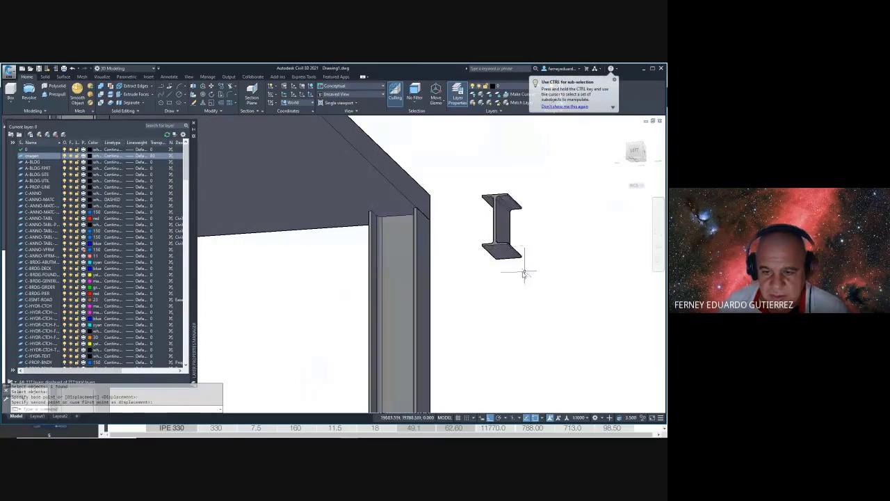
middle_click_drag(524, 274, 378, 310, "shift")
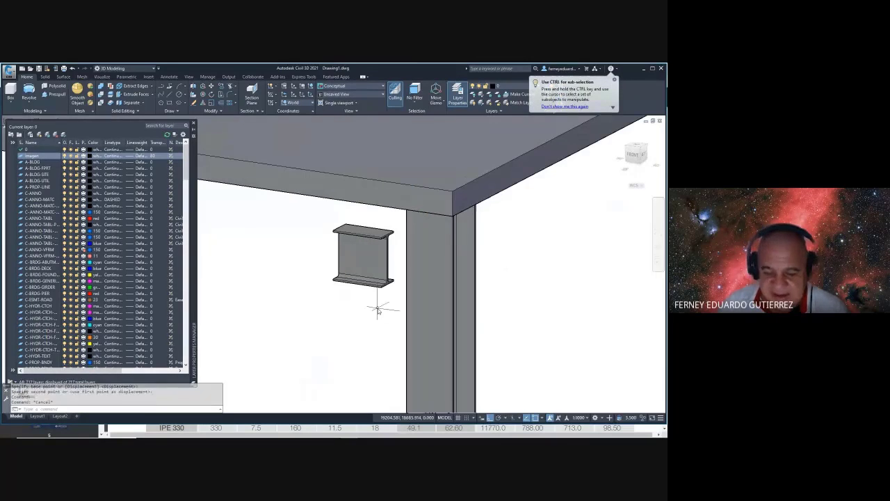
- Begin switching the visual style back toward wireframe with VS
type("vs")
key("Return")
key("Escape")
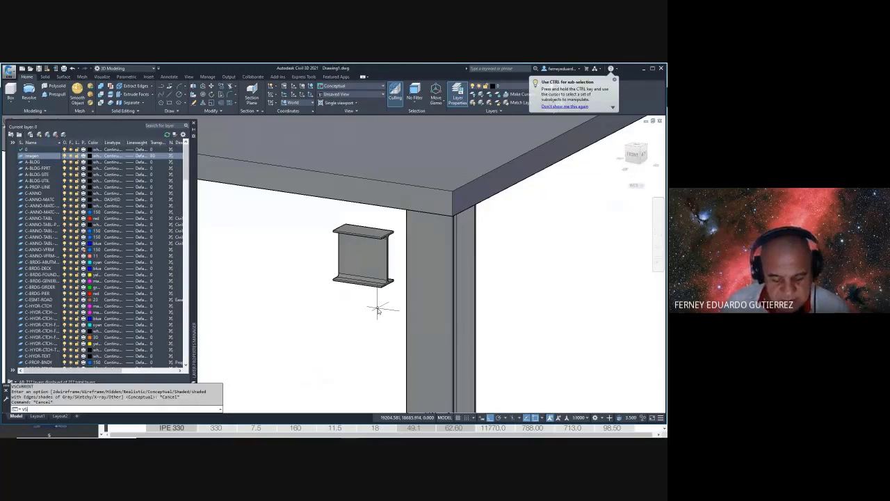
key("Return")
- Return to 2D Wireframe and erase the two stray lines at the column top
type("2")
key("Return")
left_click(406, 146)
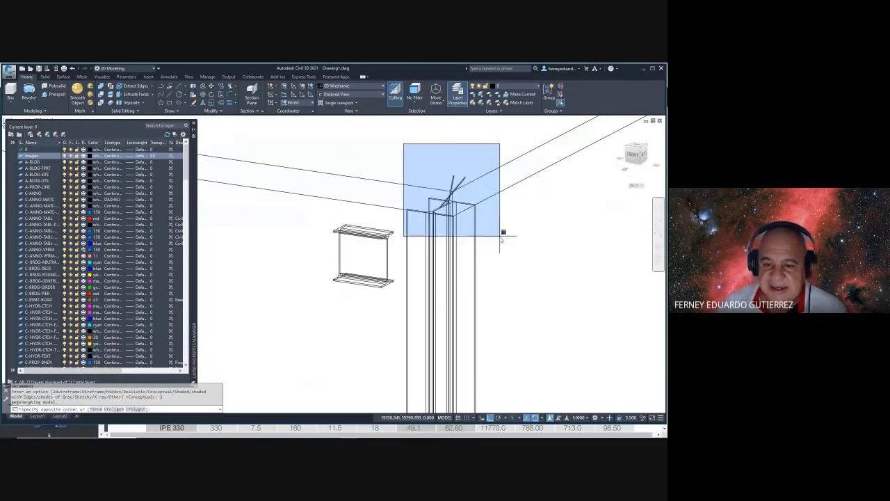
left_click(502, 233)
key("Delete")
- Inspect the column corner by zooming and orbiting, abandoning trial LINE commands
scroll(495, 233, "up", 5)
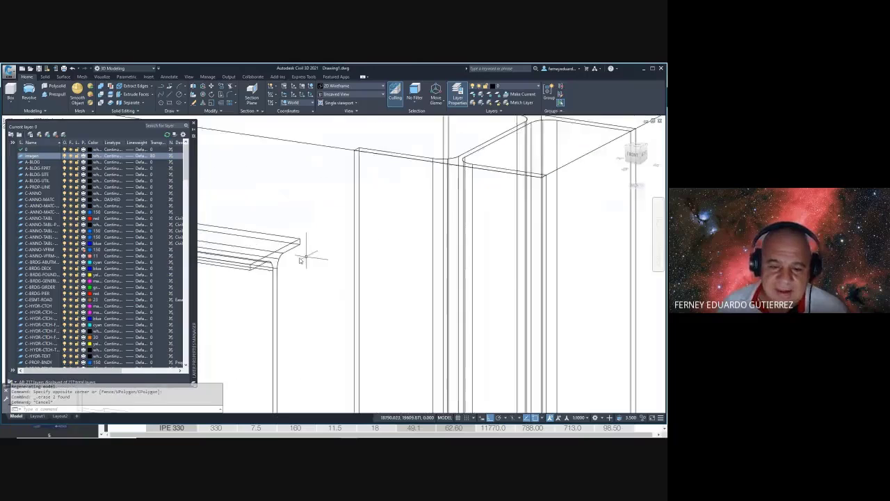
key("Escape")
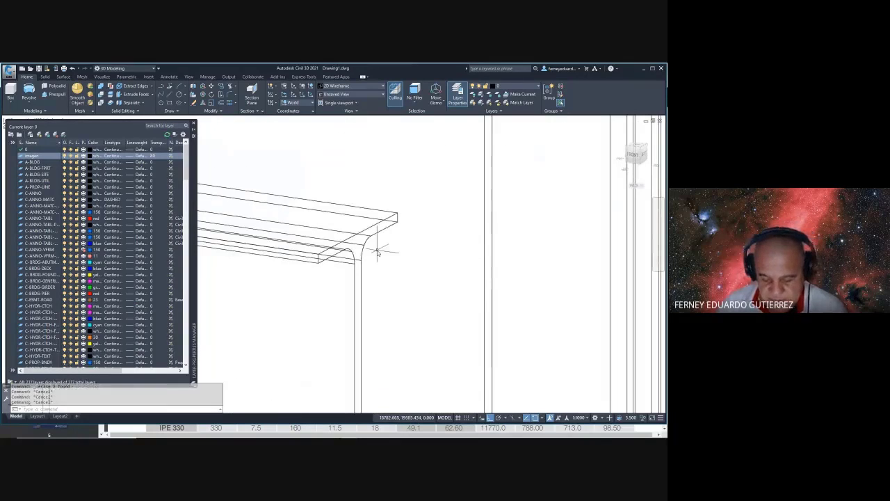
type("L")
key("Return")
scroll(359, 247, "down", 5)
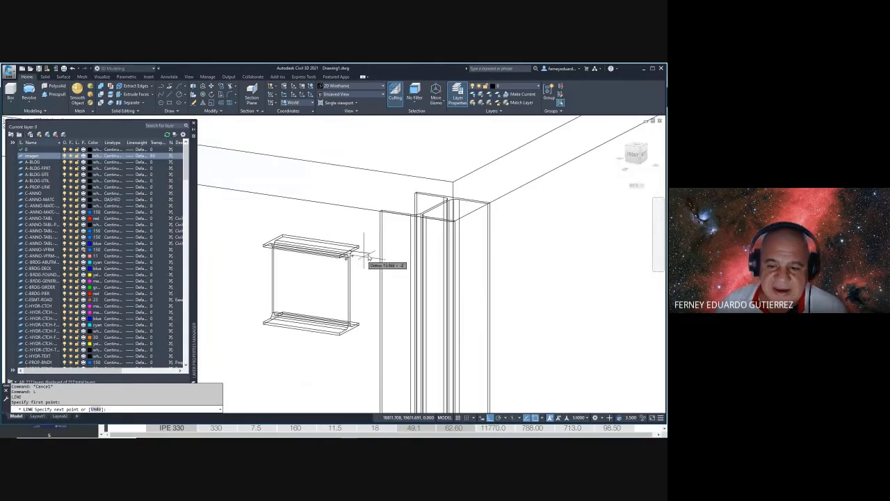
scroll(440, 226, "up", 3)
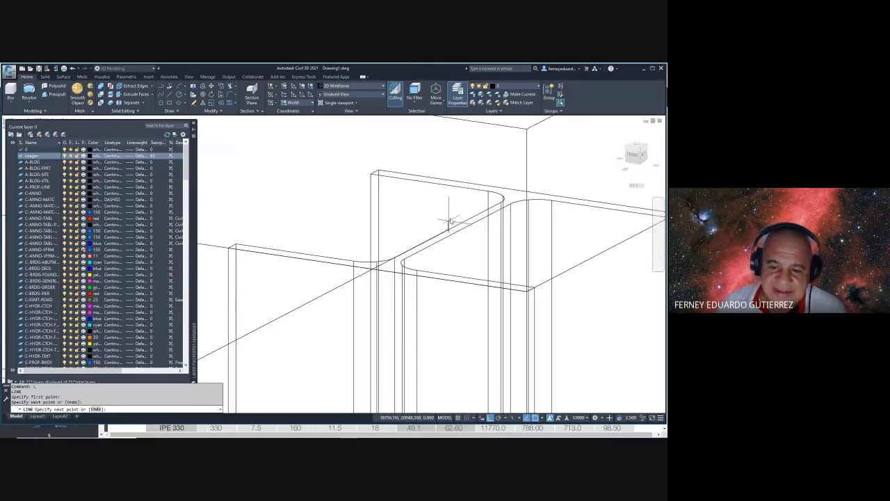
middle_click_drag(450, 221, 431, 243, "shift")
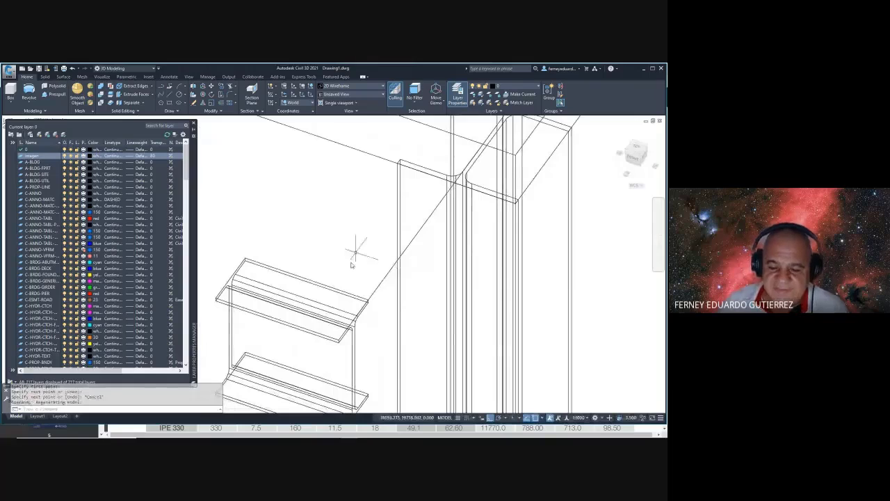
type("l")
key("Return")
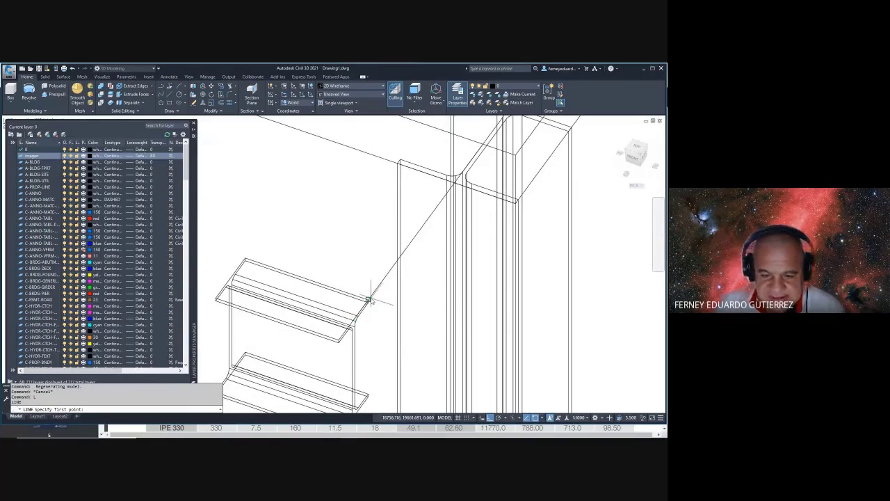
scroll(369, 300, "down", 3)
scroll(398, 221, "up", 6)
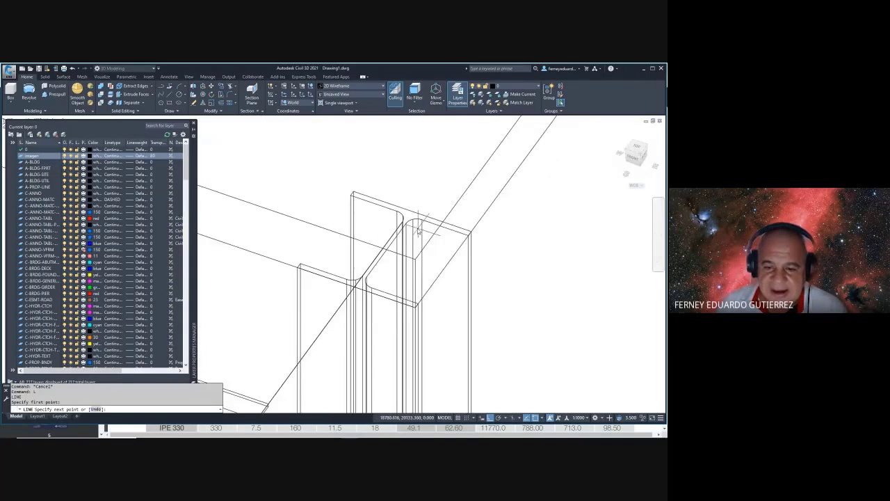
key("Escape")
key("Escape")
- Cancel another LINE attempt, orbit and pan to another frame corner, and begin window-selecting the leftover line
scroll(429, 314, "down", 5)
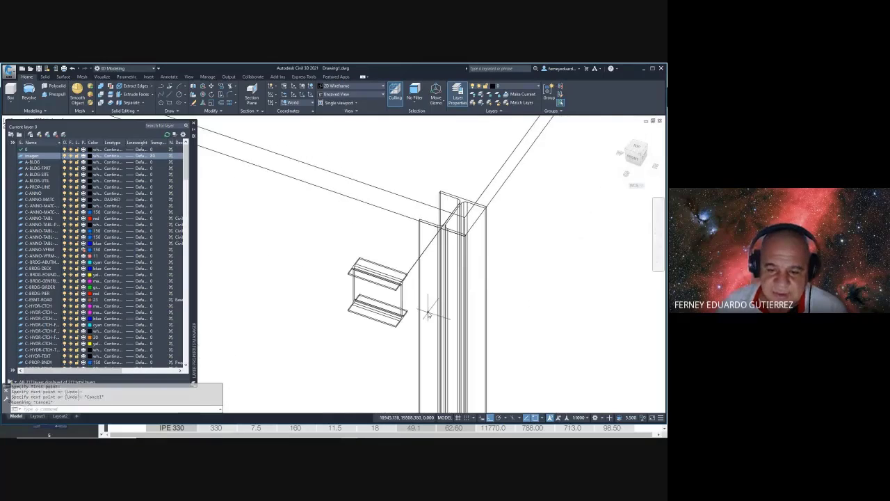
type("l")
key("Return")
scroll(383, 298, "up", 6)
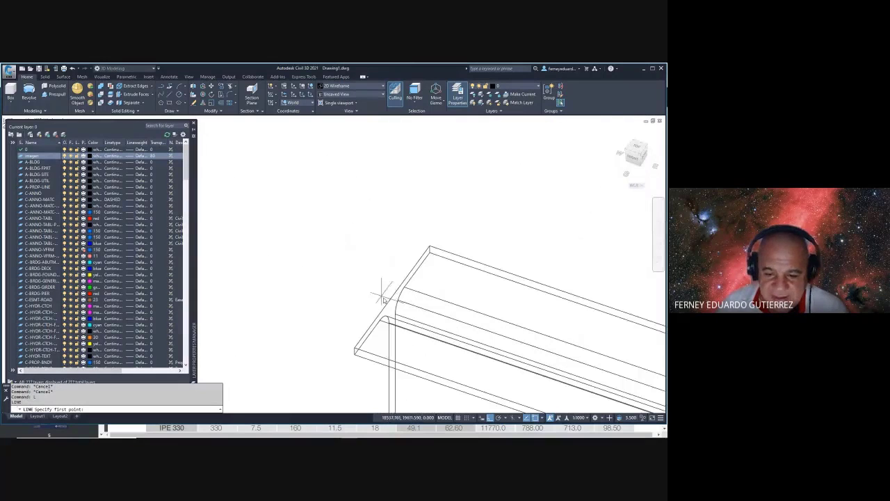
scroll(421, 299, "down", 5)
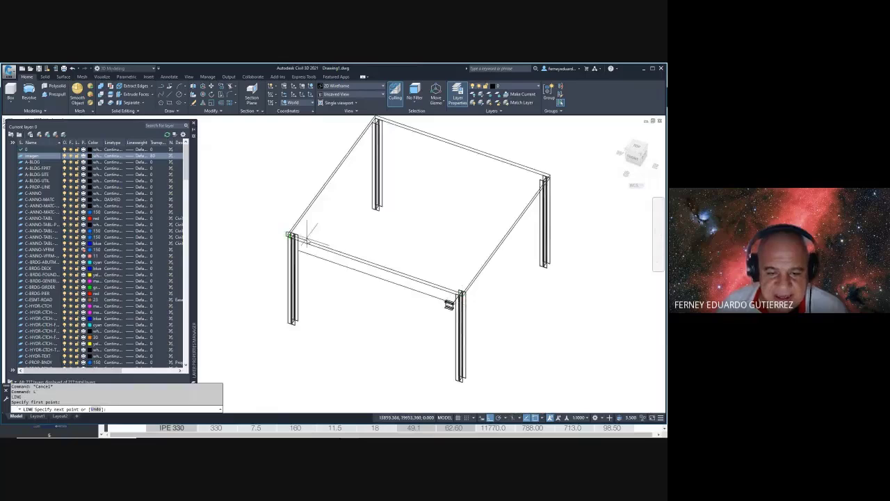
scroll(306, 240, "up", 5)
key("Escape")
scroll(285, 222, "down", 4)
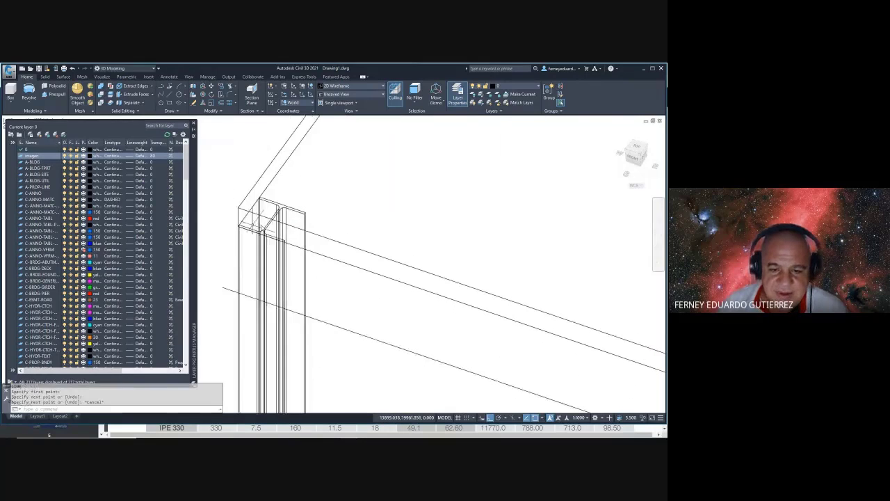
middle_click_drag(414, 290, 535, 345, "shift")
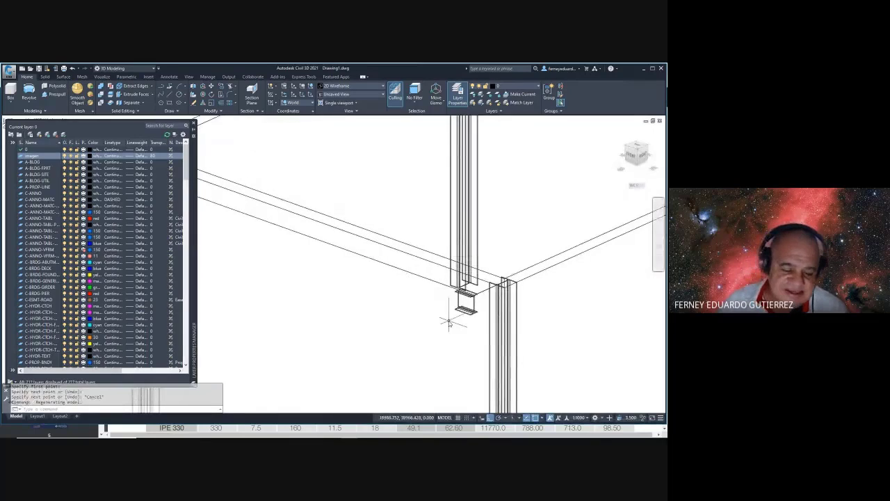
middle_click_drag(449, 322, 432, 288)
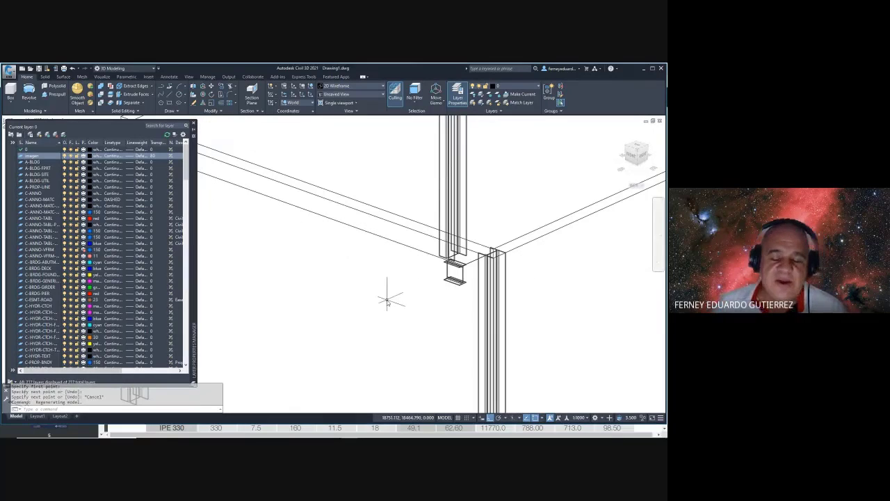
scroll(404, 271, "up", 5)
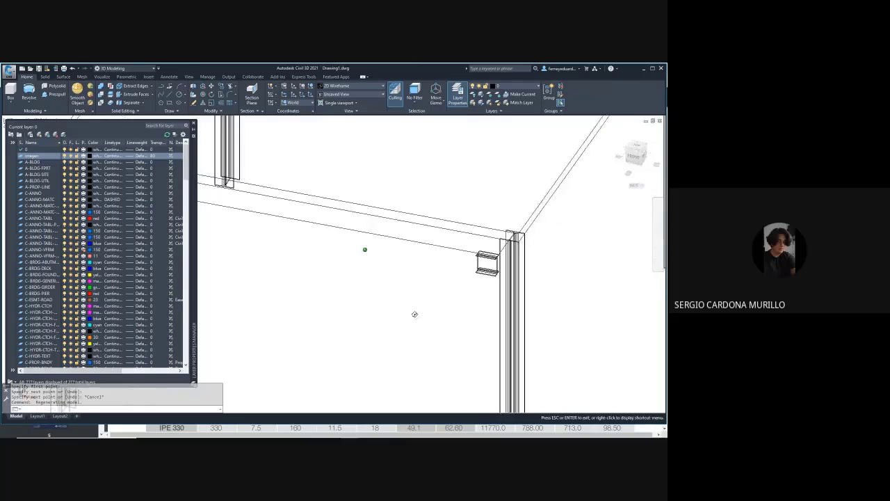
left_click(451, 259)
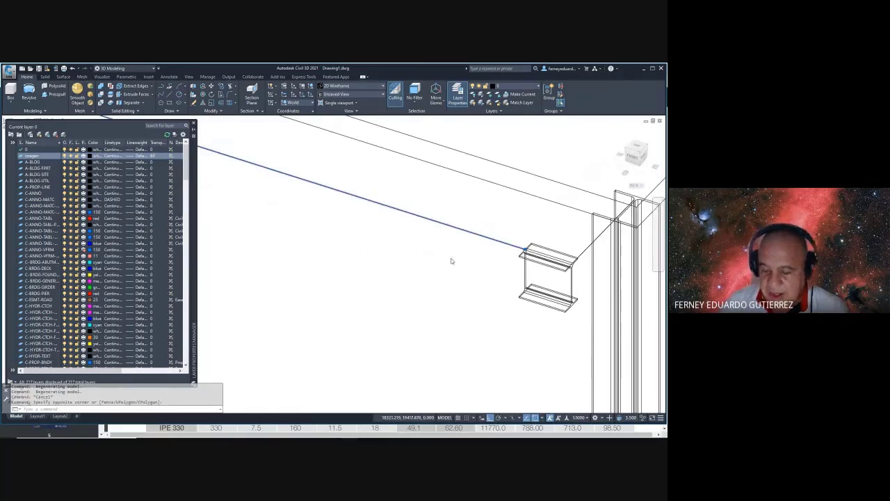
- Erase the leftover line and pan to the I-beam near the column
left_click(451, 261)
key("Delete")
middle_click_drag(453, 254, 332, 258)
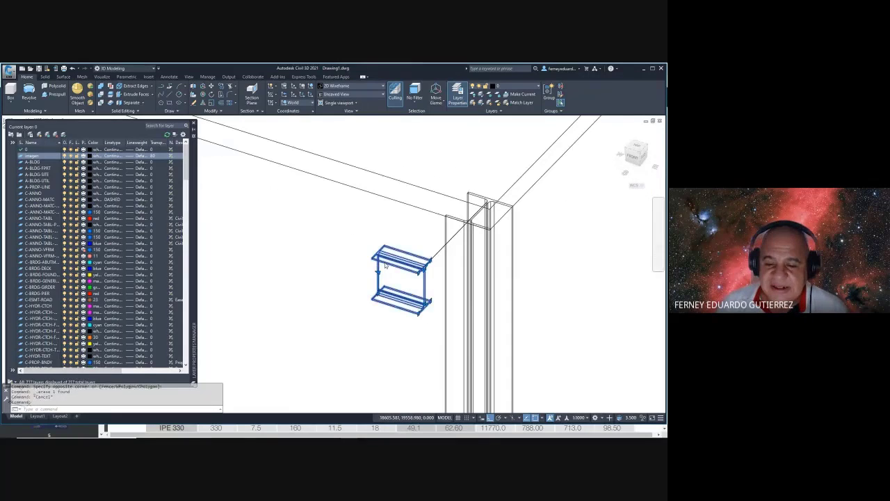
left_click(398, 155)
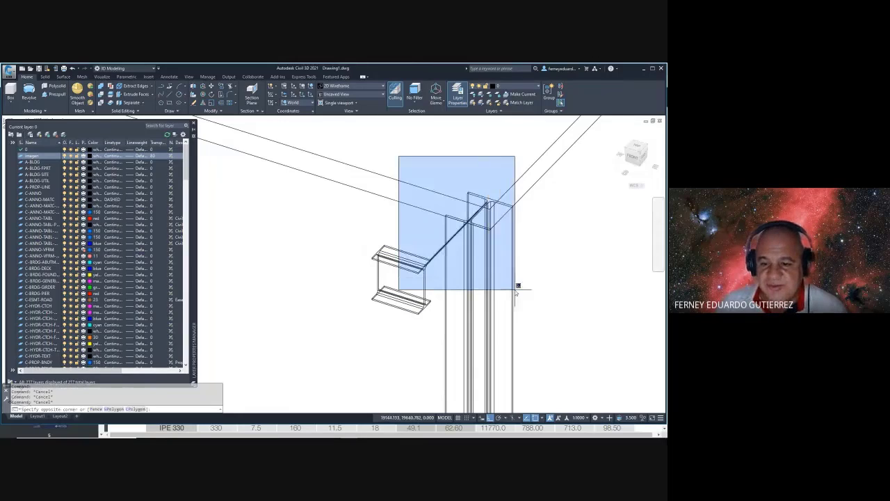
left_click(515, 293)
- Move the IPE 200 piece so its corner sits at the column top
type("m")
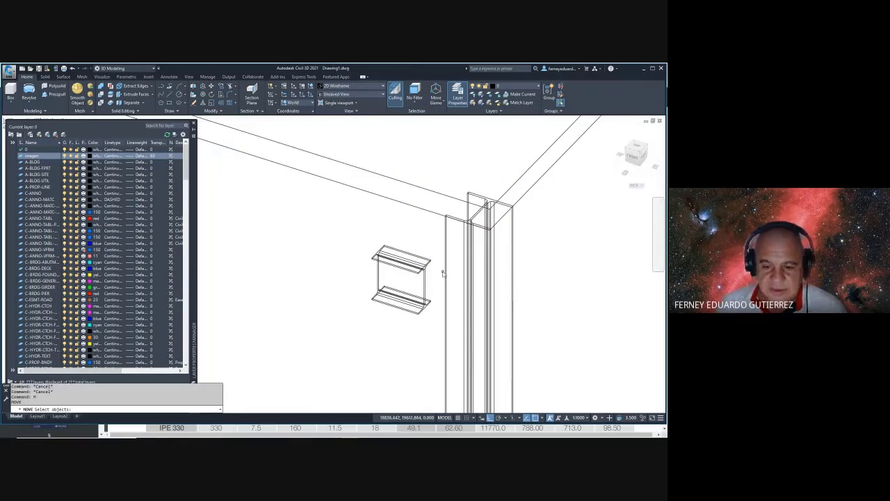
key("Return")
left_click(431, 264)
left_click(411, 244)
key("Return")
scroll(430, 273, "up", 4)
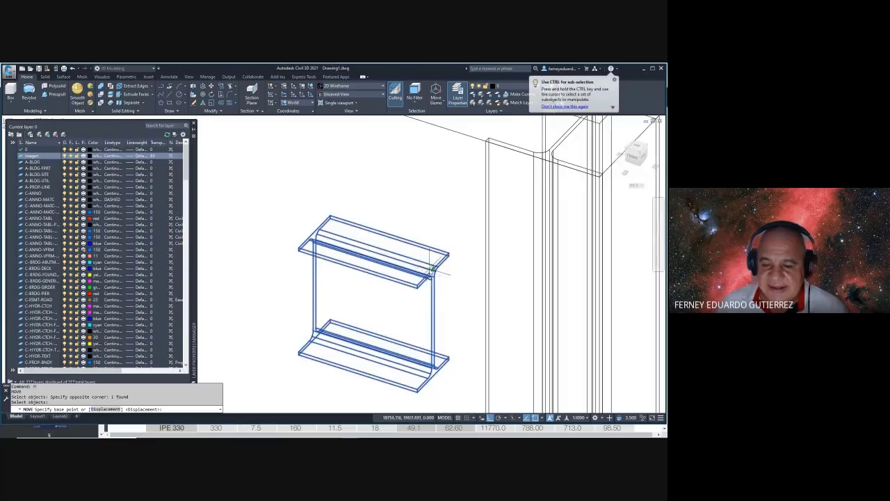
left_click(431, 270)
scroll(431, 270, "down", 4)
scroll(375, 237, "up", 4)
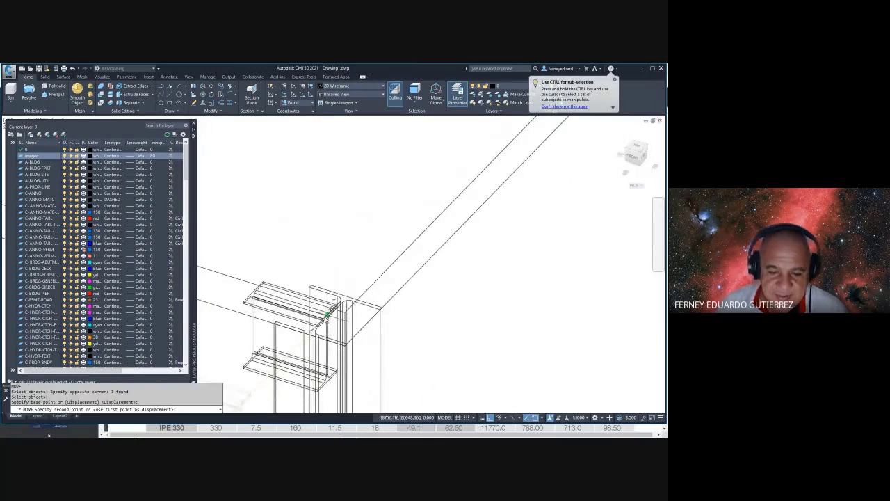
key("Escape")
scroll(327, 313, "down", 2)
scroll(385, 235, "up", 2)
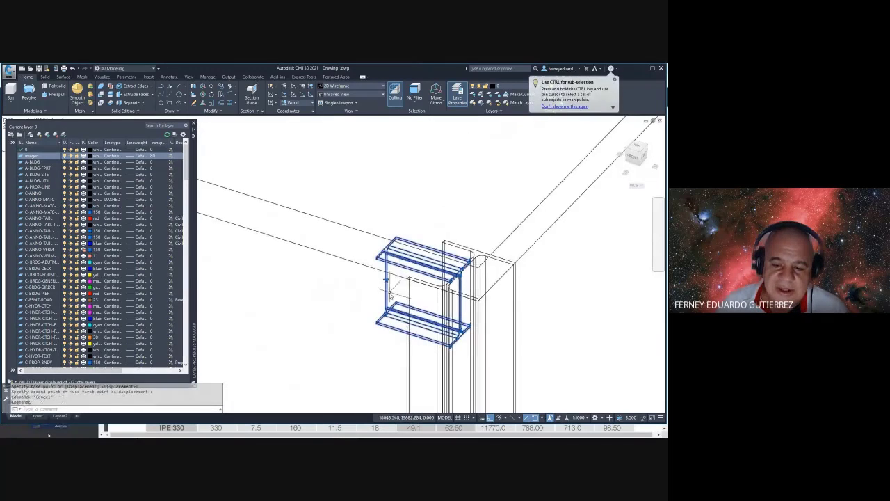
scroll(386, 284, "down", 2)
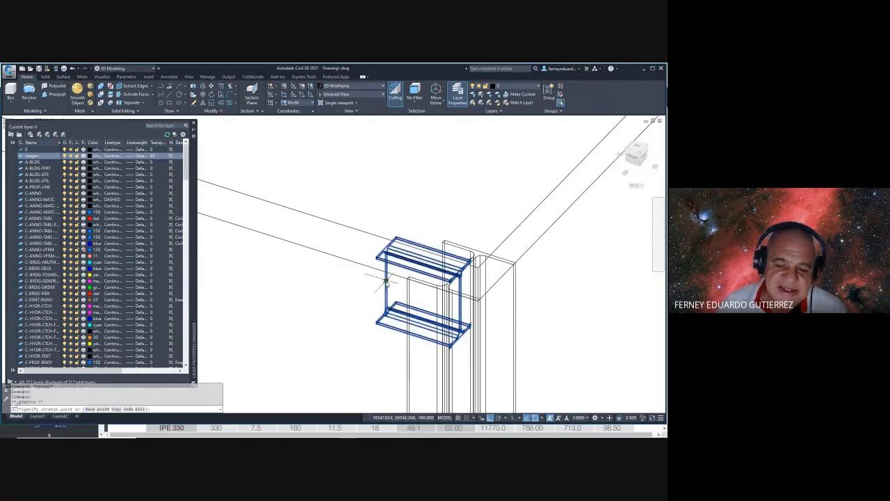
scroll(410, 278, "down", 3)
- Grip-stretch the beam's end to the opposite front column's corner and check alignment
middle_click_drag(345, 259, 547, 288)
left_click(617, 308)
scroll(389, 228, "up", 4)
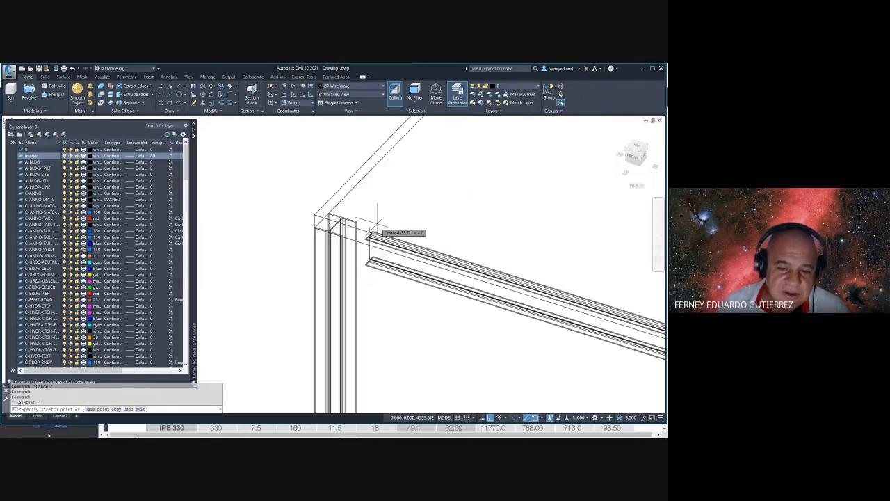
left_click(312, 222)
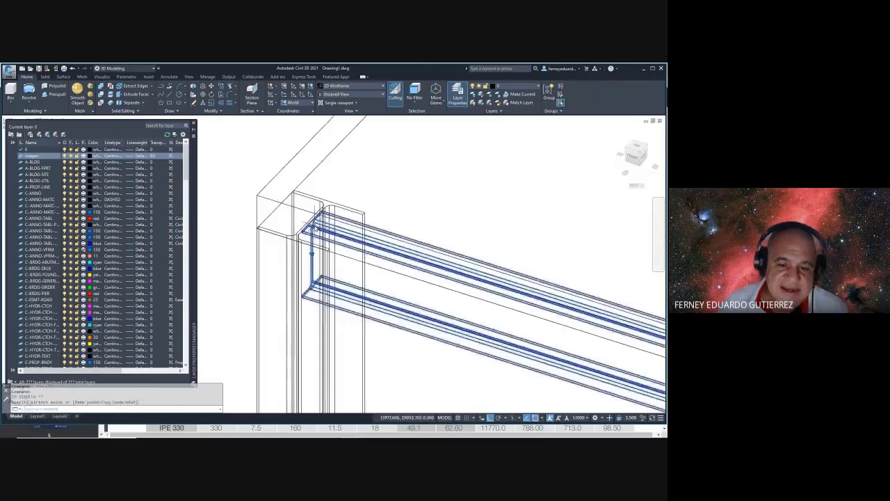
key("Escape")
middle_click_drag(368, 273, 369, 262, "shift")
scroll(389, 257, "down", 8)
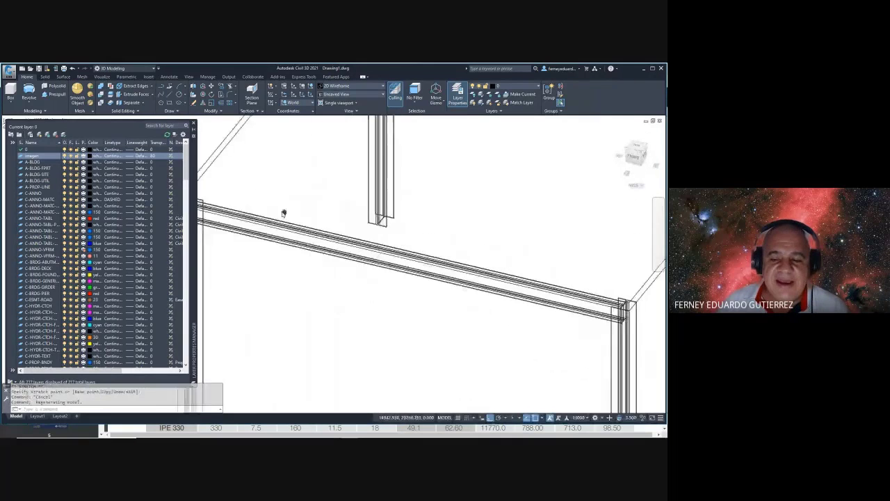
key("Escape")
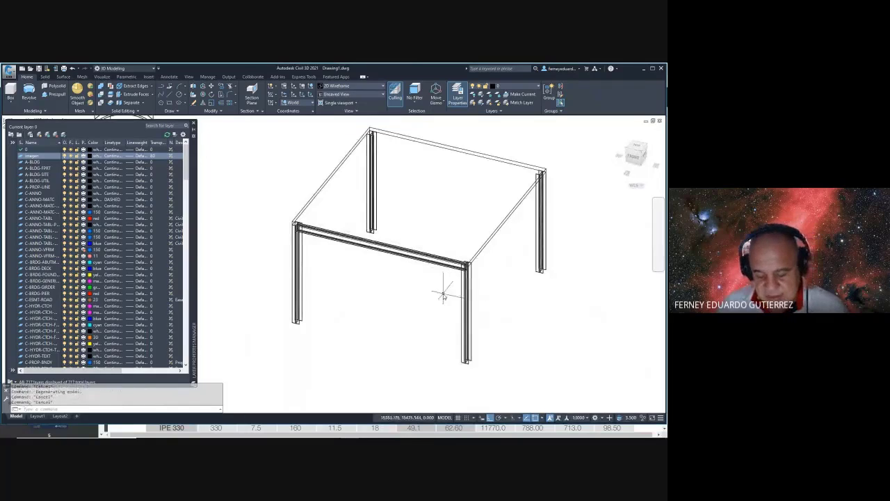
- Try mirroring the front beam, then orbit and cancel the command
type("mi")
key("Return")
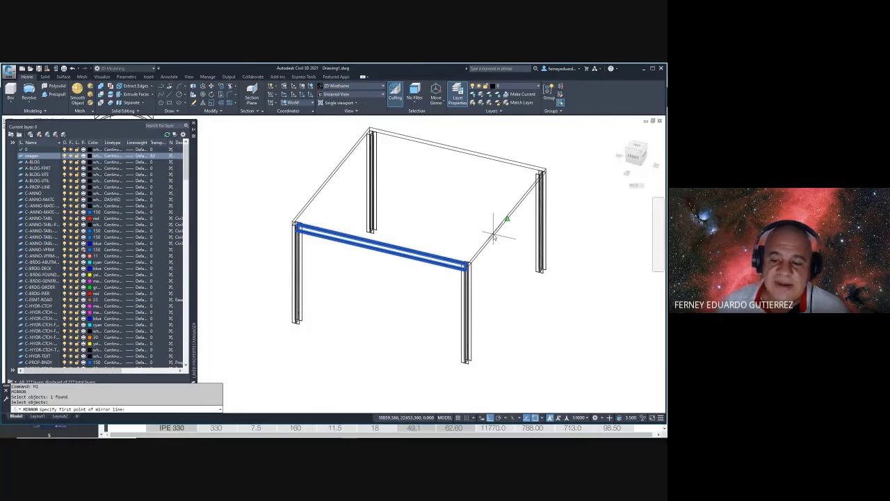
left_click(495, 234)
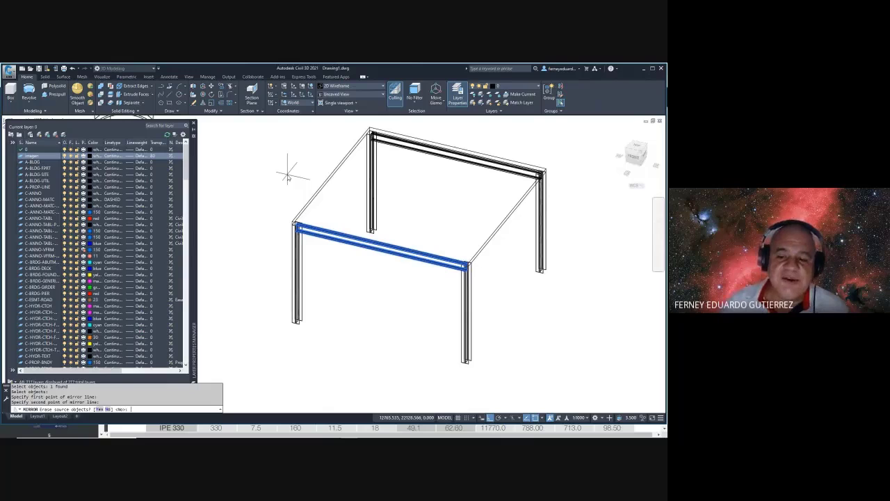
key("Return")
middle_click_drag(499, 245, 507, 280, "shift")
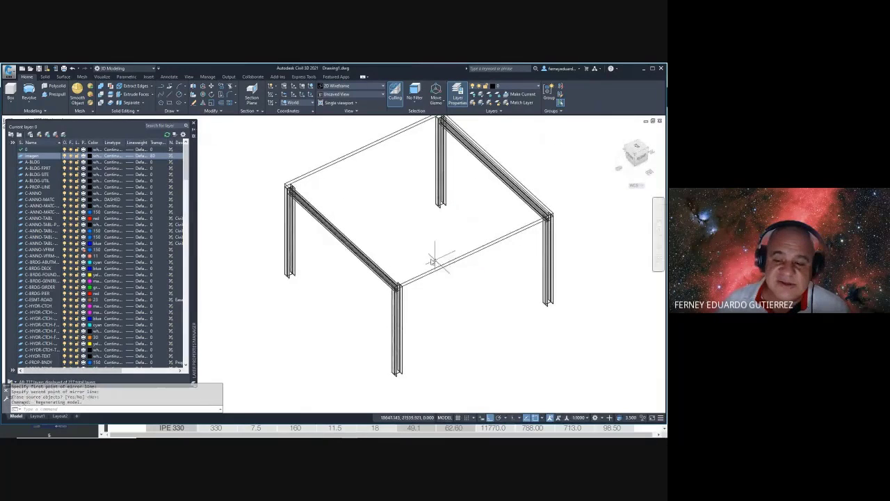
scroll(351, 301, "up", 5)
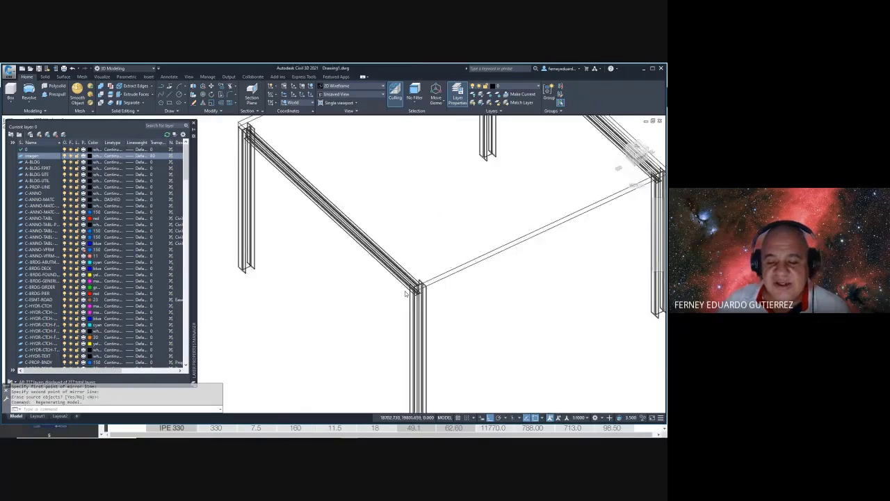
key("Escape")
- Start rotating the beam about a Mid Between 2 Points pivot, then abandon the attempt
type("ro")
key("Return")
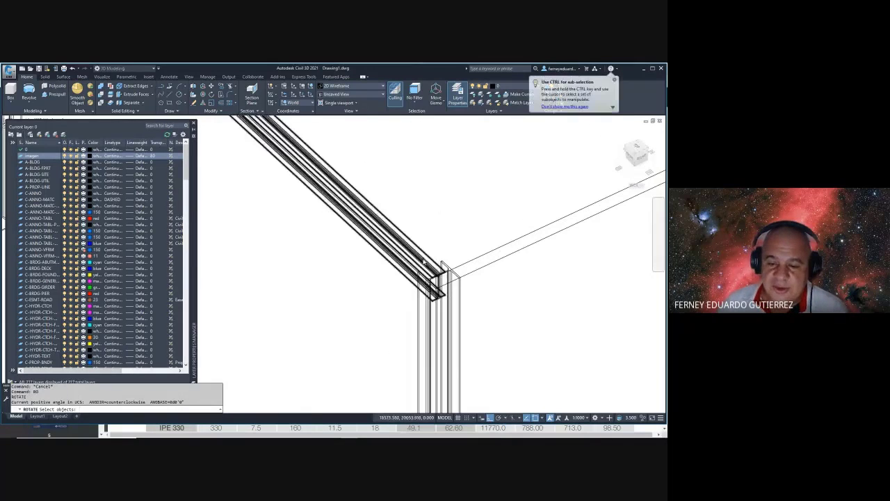
left_click(425, 262)
key("Return")
scroll(457, 278, "up", 5)
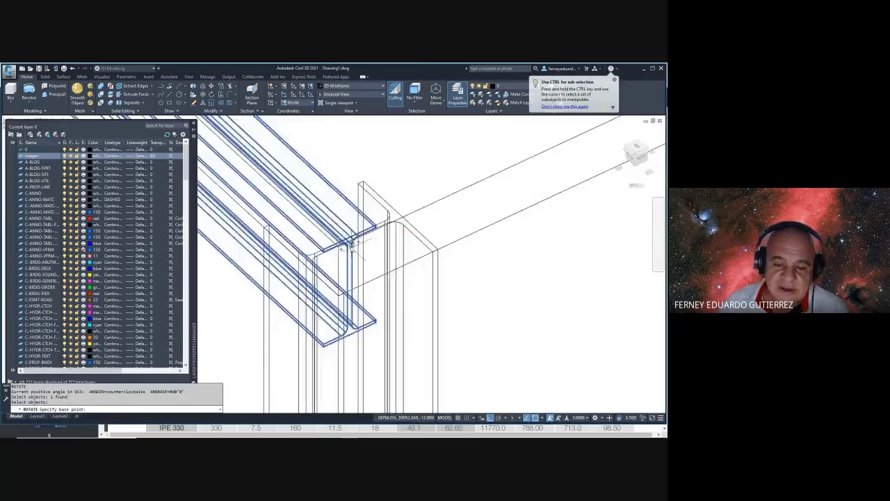
middle_click_drag(384, 261, 426, 265, "shift")
right_click(425, 264, "shift")
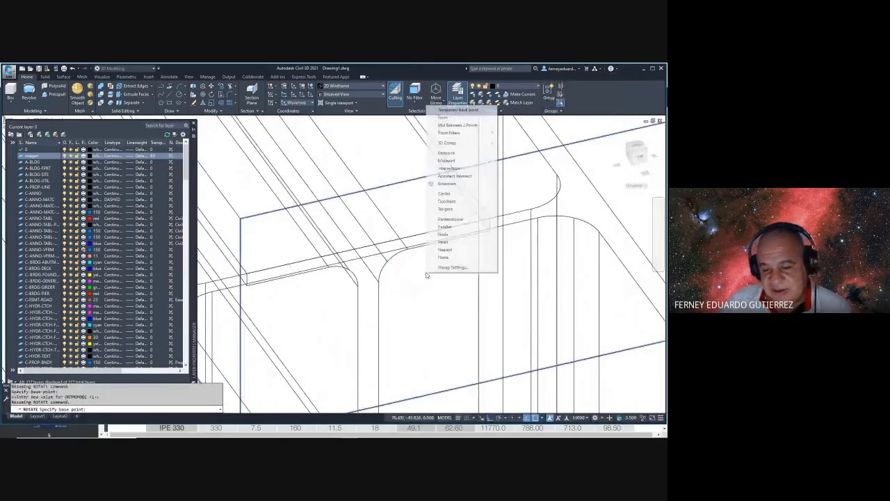
left_click(459, 125)
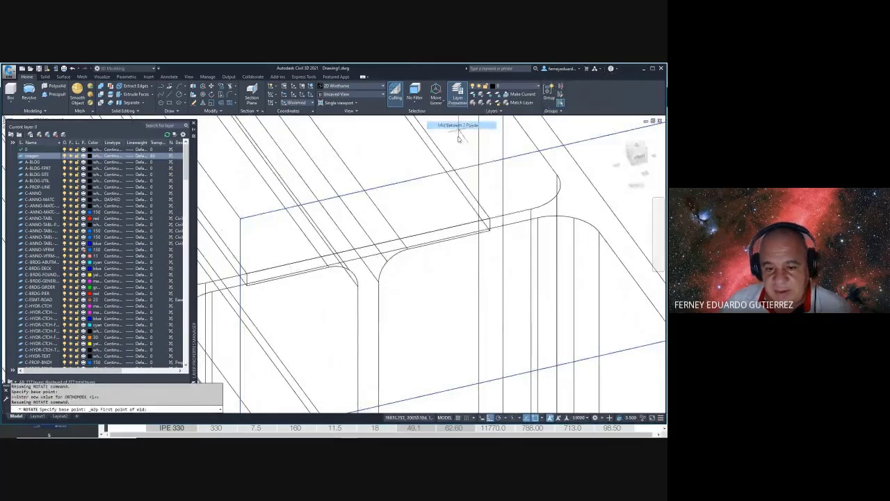
left_click(373, 255)
key("Escape")
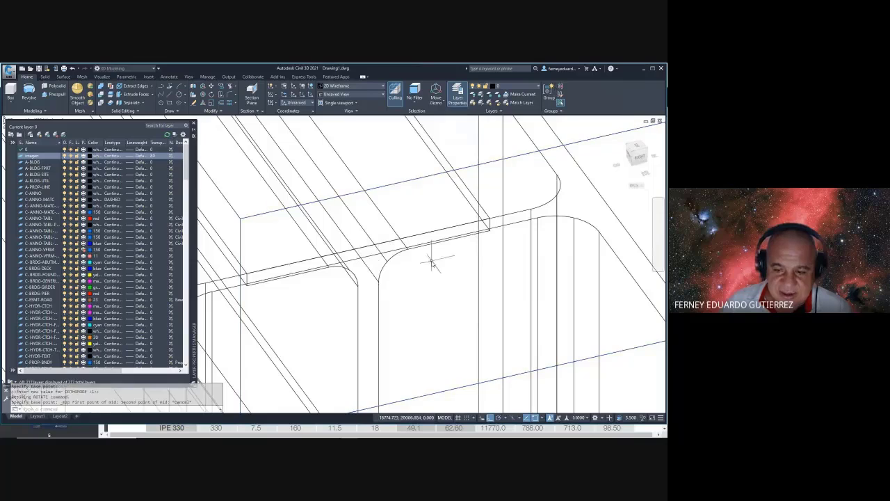
key("Escape")
key("Escape")
- Rotate a copy of the beam -90° about the midpoint between two column-corner points
type("uc")
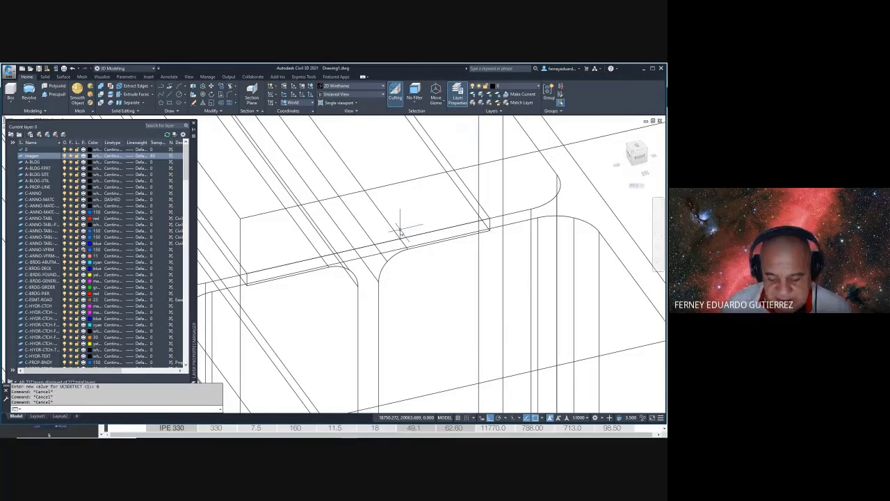
key("Return")
left_click(407, 223)
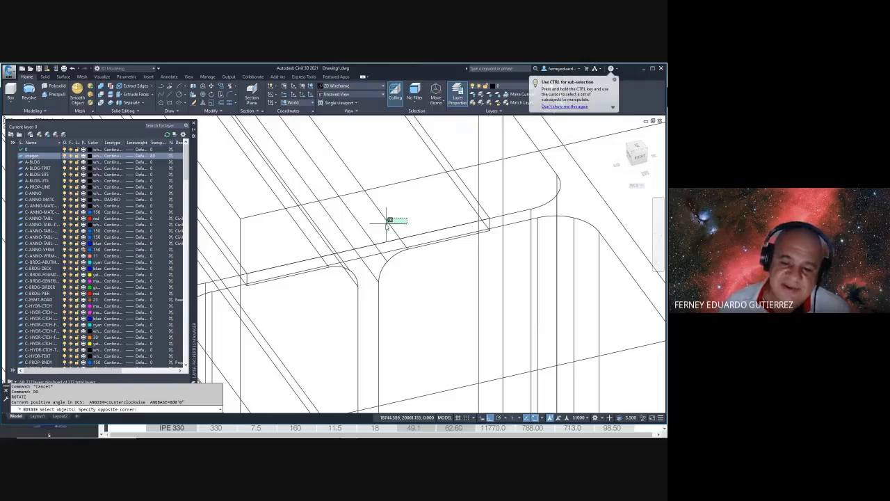
left_click(381, 226)
right_click(423, 269, "shift")
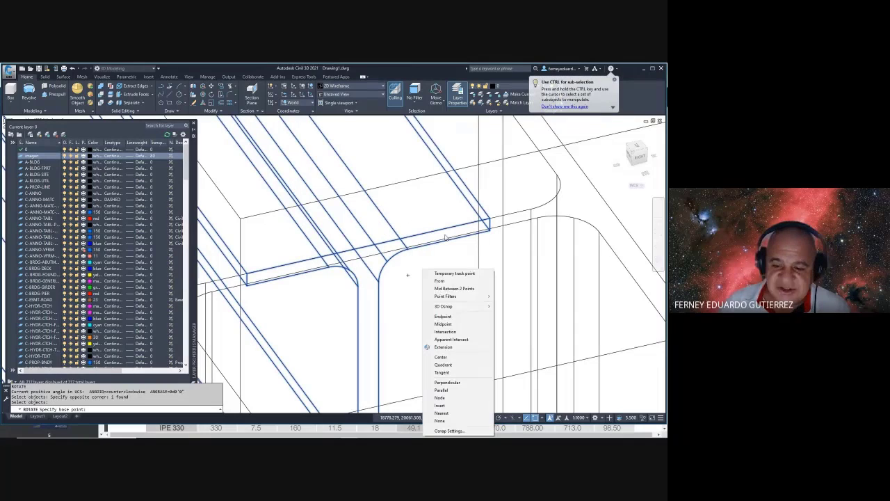
left_click(456, 288)
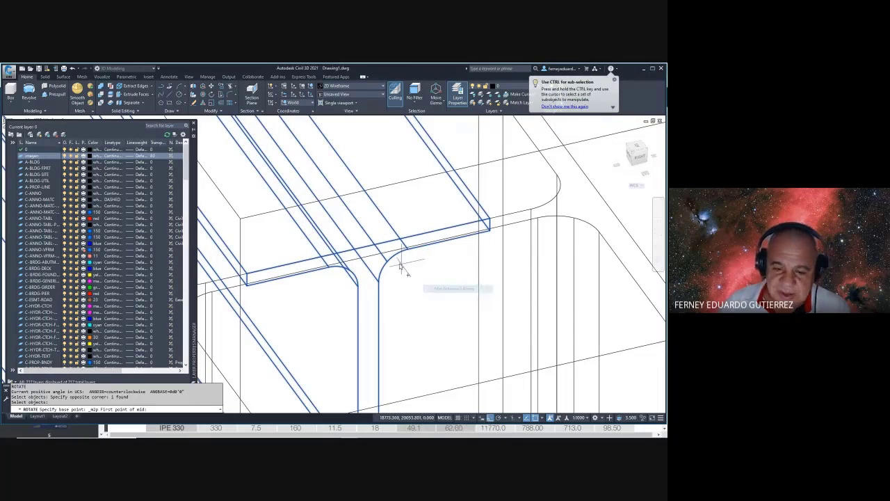
left_click(368, 247)
type("C")
key("Return")
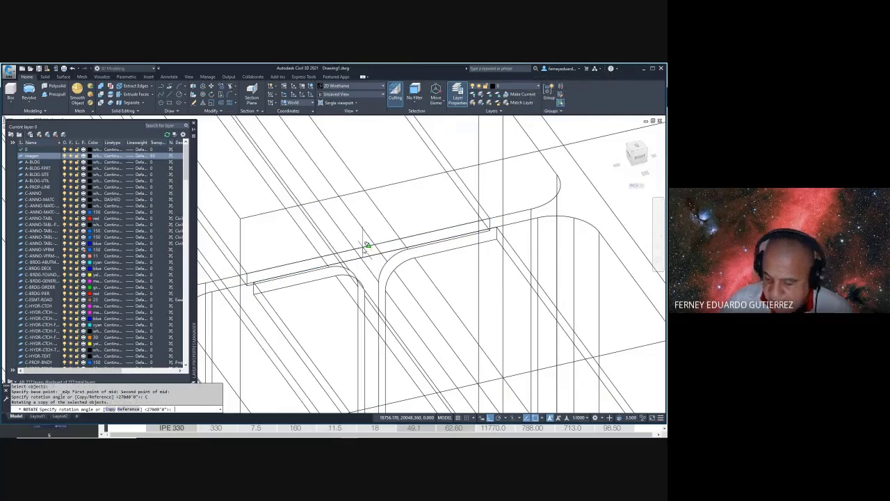
type("-90")
key("Return")
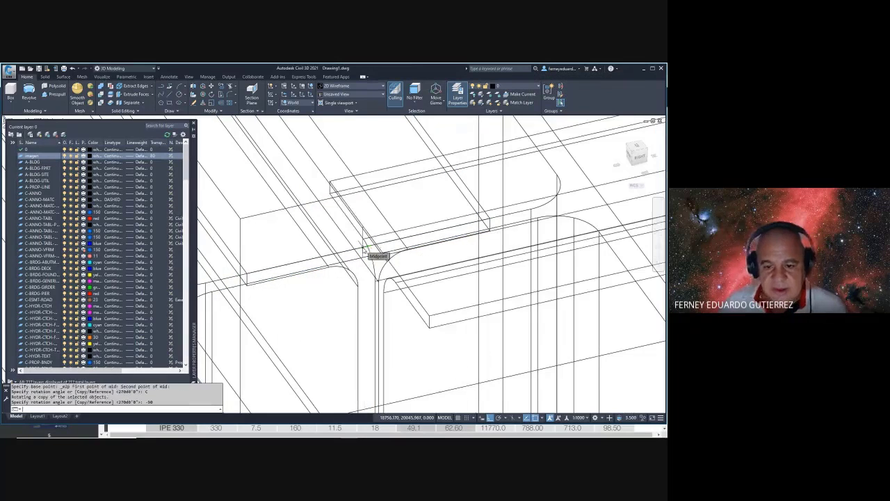
scroll(364, 249, "down", 8)
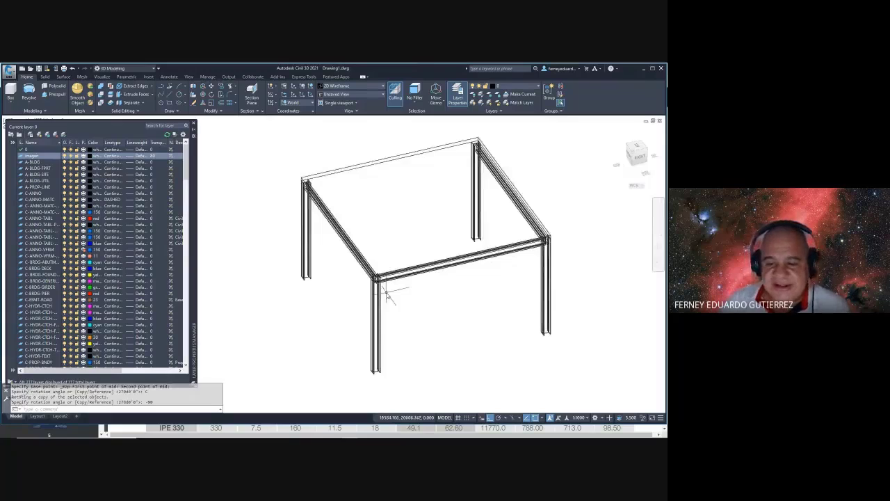
- Orbit to an oblique view of the beams and set the visual style to Conceptual
middle_click_drag(388, 296, 368, 290, "shift")
scroll(369, 275, "up", 6)
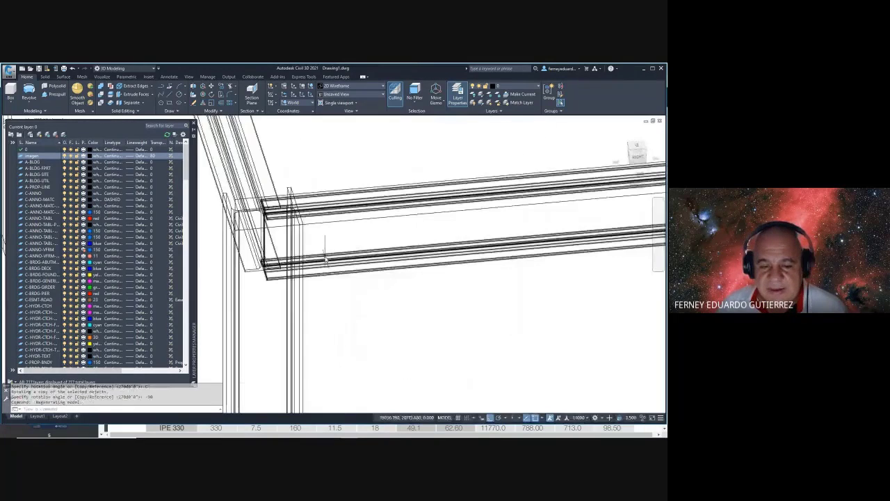
mouse_move(325, 259)
middle_mouse_down("shift")
mouse_move(400, 284)
mouse_move(424, 276)
mouse_move(359, 286)
mouse_move(380, 306)
mouse_move(330, 285)
mouse_move(341, 300)
mouse_move(361, 292)
mouse_move(407, 344)
mouse_move(331, 315)
mouse_move(543, 336)
mouse_move(421, 340)
mouse_move(466, 341)
mouse_move(446, 321)
middle_mouse_up("shift")
type("vs")
key("Return")
type("c")
key("Return")
scroll(332, 319, "up", 3)
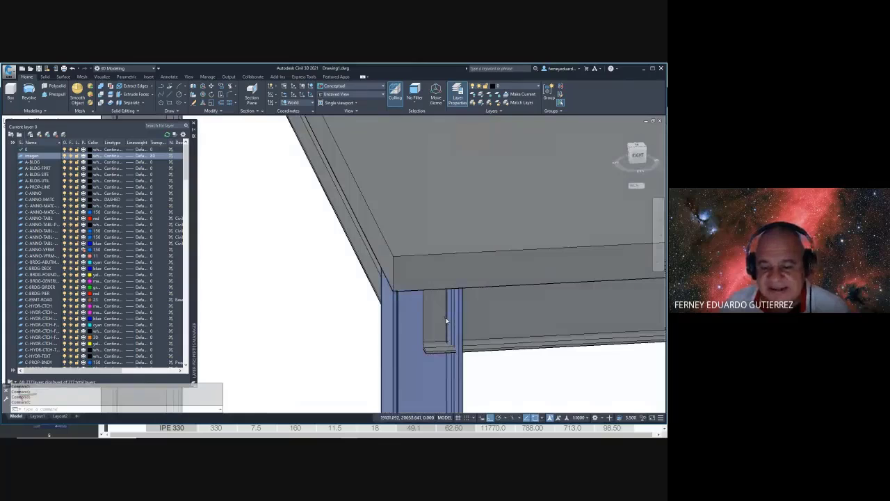
- Move the slab 2000 units upward, clear of the frame
type("vs")
scroll(447, 320, "down", 3)
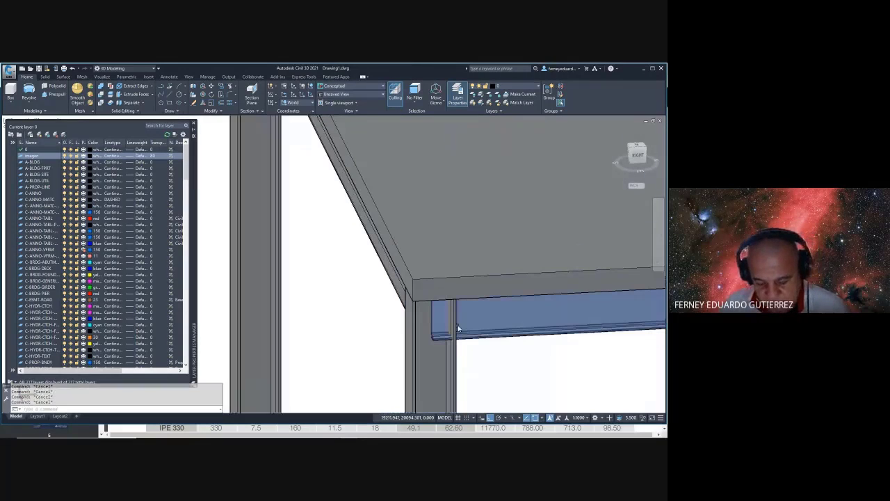
type("M")
key("Return")
left_click(452, 274)
scroll(449, 281, "down", 3)
key("Return")
left_click(371, 296)
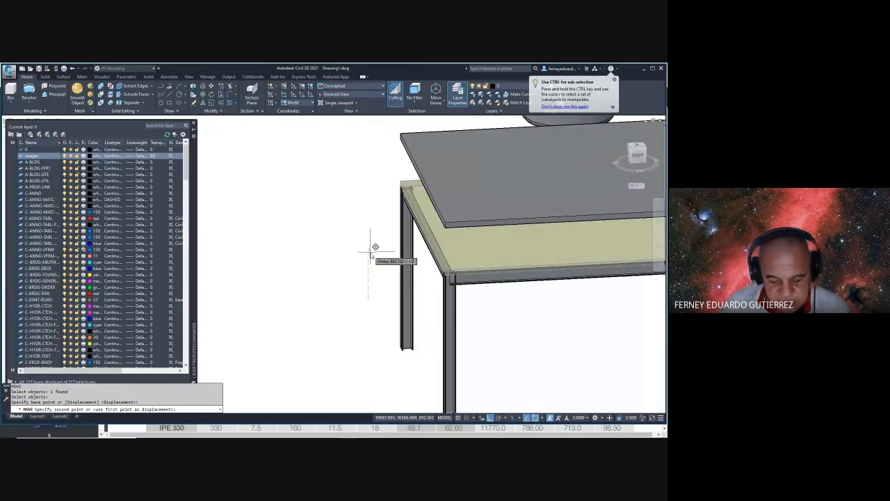
type("2000")
key("Return")
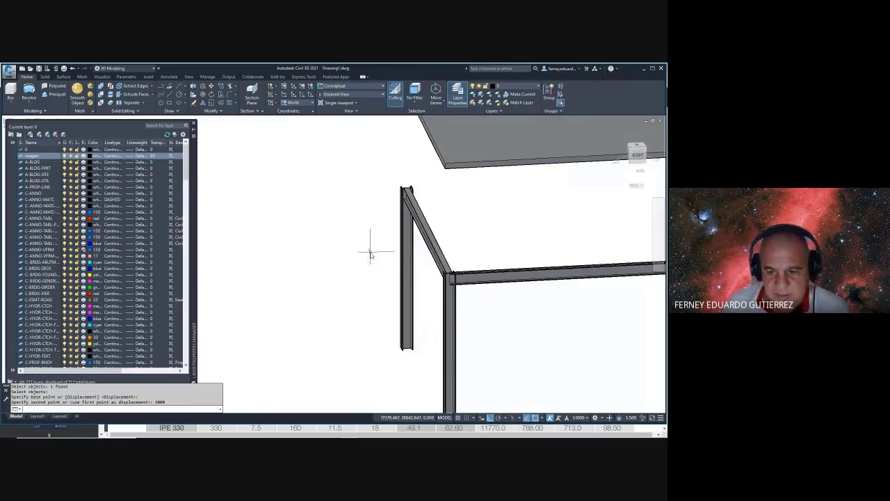
scroll(493, 321, "up", 6)
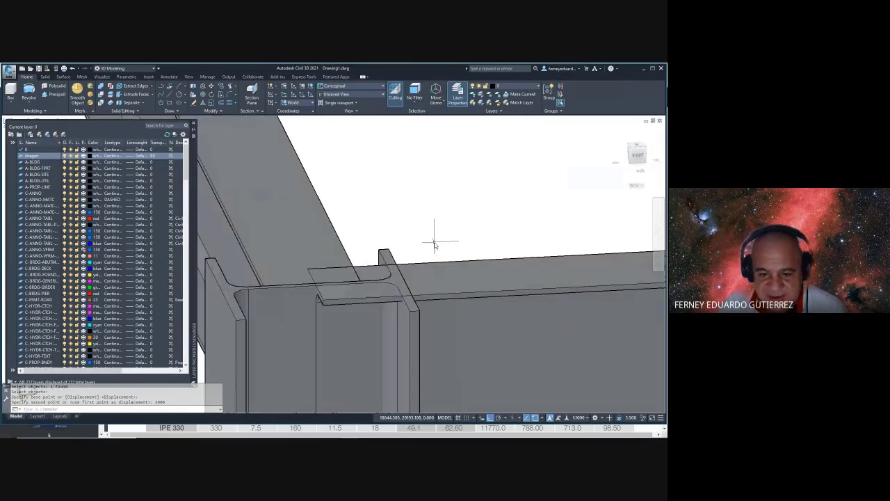
- Window-select the slab and move it again from its corner to a new point
type("m")
key("Return")
left_click(465, 212)
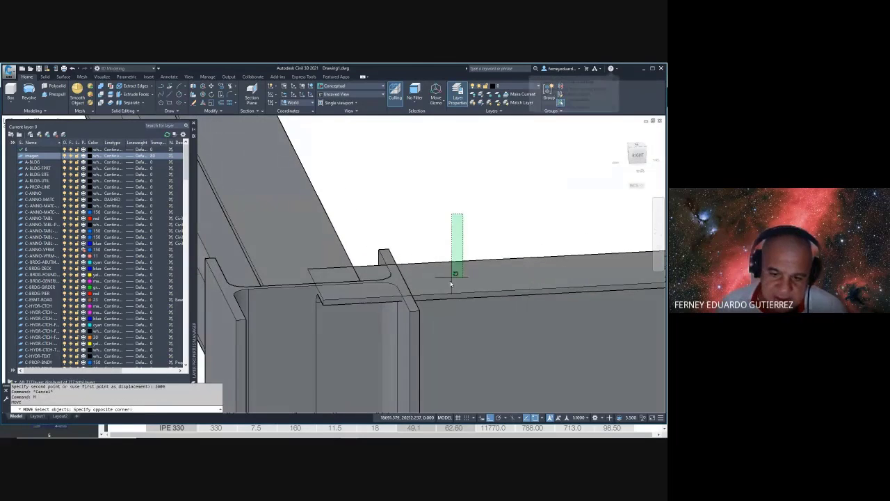
left_click(449, 279)
key("Return")
scroll(313, 287, "up", 3)
left_click(340, 311)
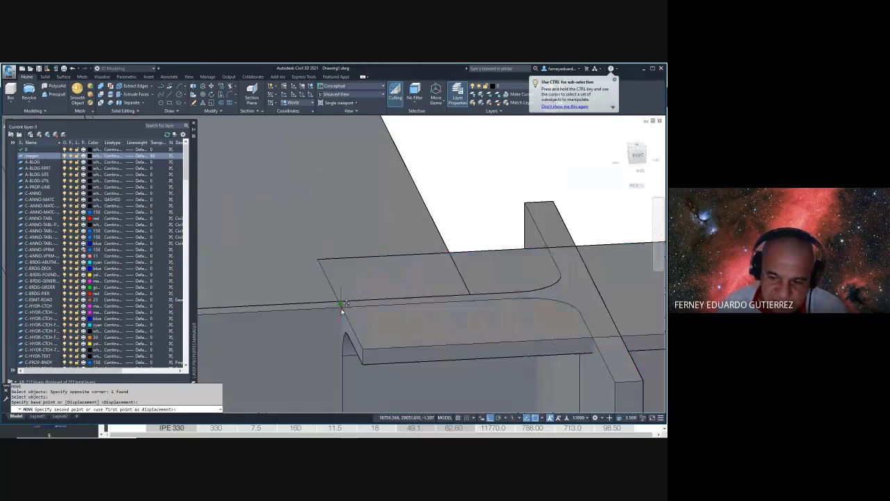
left_click(599, 293)
- Orbit around the beam junction to see two beams meeting a column side-on
middle_click_drag(597, 294, 390, 278, "shift")
scroll(304, 285, "up", 3)
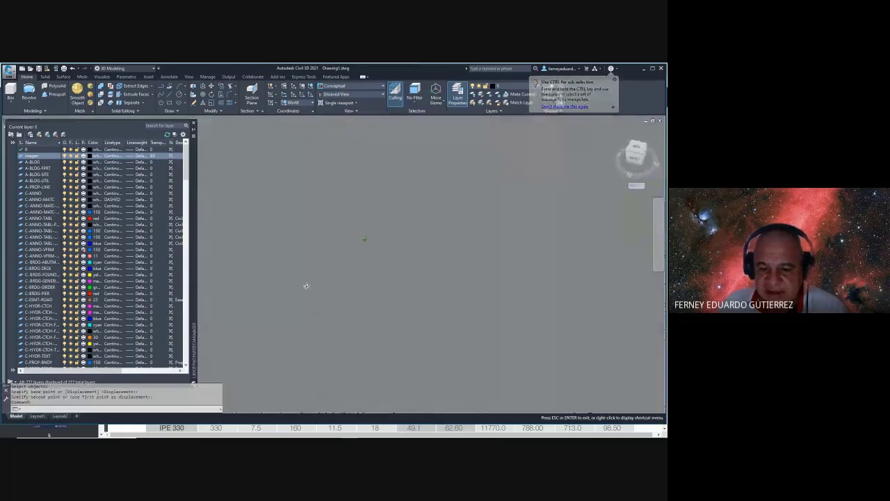
scroll(390, 309, "down", 3)
middle_click_drag(391, 309, 342, 218, "shift")
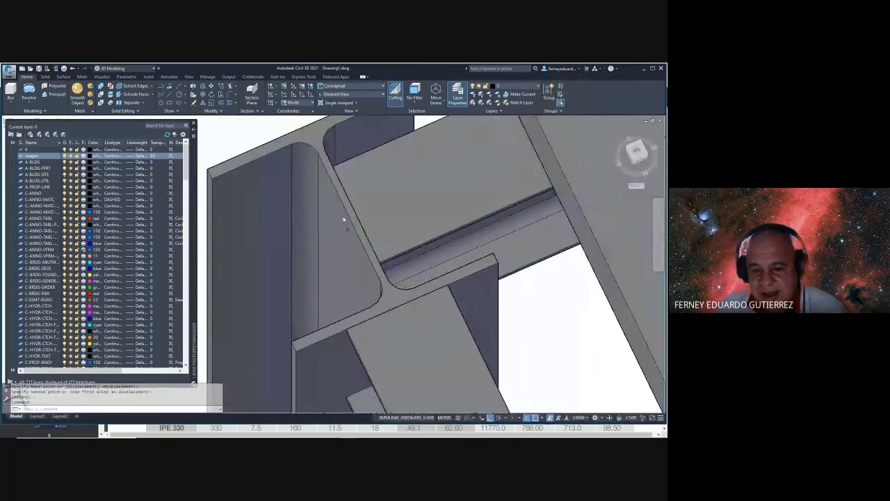
scroll(420, 273, "down", 3)
scroll(419, 272, "down", 3)
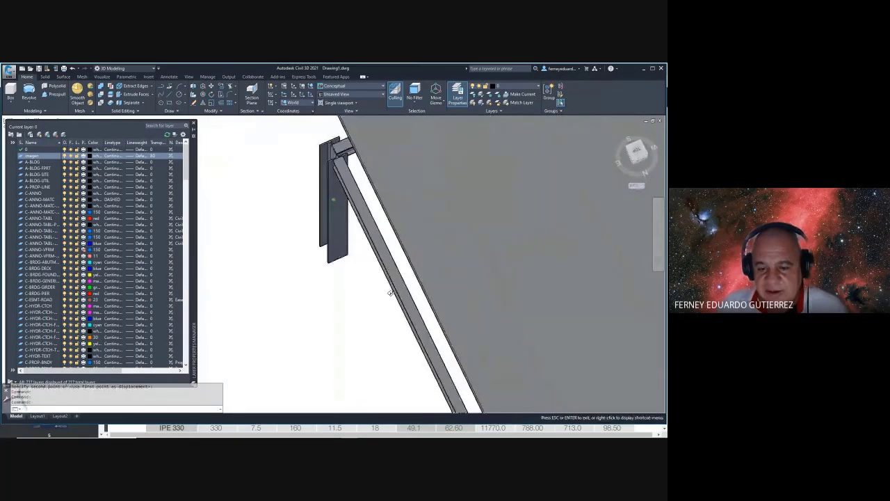
middle_click_drag(419, 272, 249, 176, "shift")
scroll(458, 318, "up", 5)
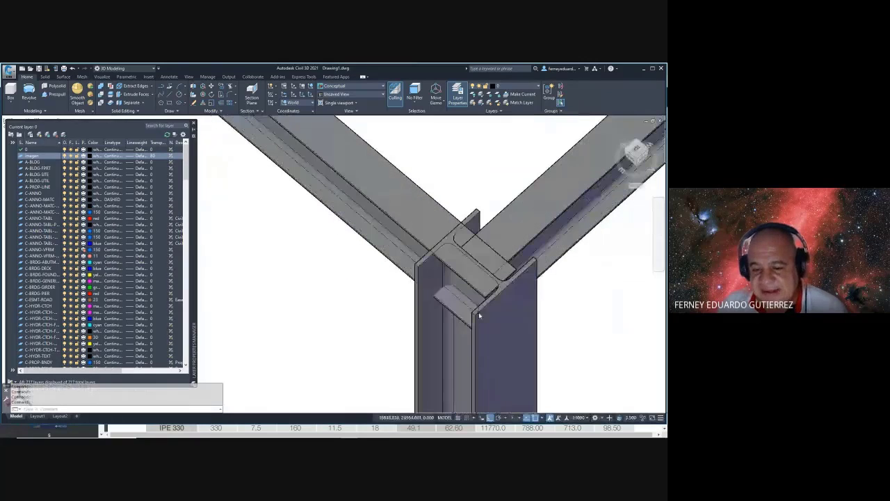
middle_click_drag(458, 318, 493, 338, "shift")
key("Escape")
key("Escape")
key("Escape")
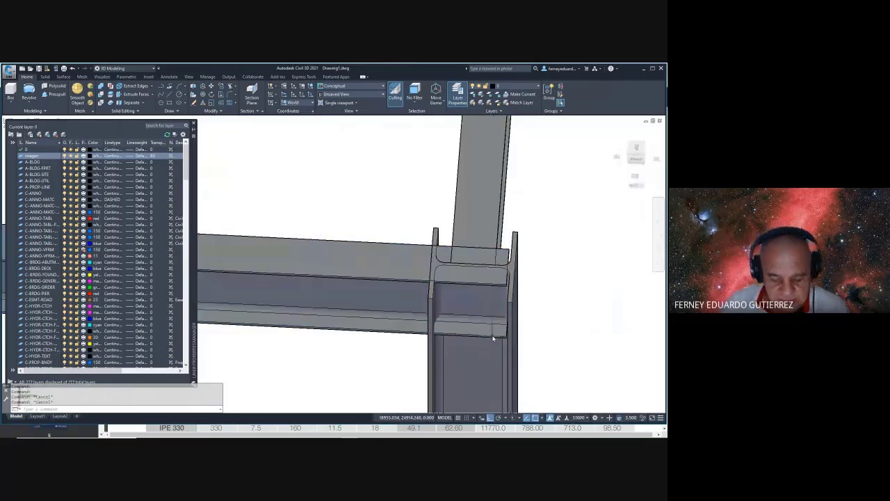
- Switch to 2D Wireframe and grip-stretch the beam end back to the column
type("vs")
key("Return")
type("2")
key("Return")
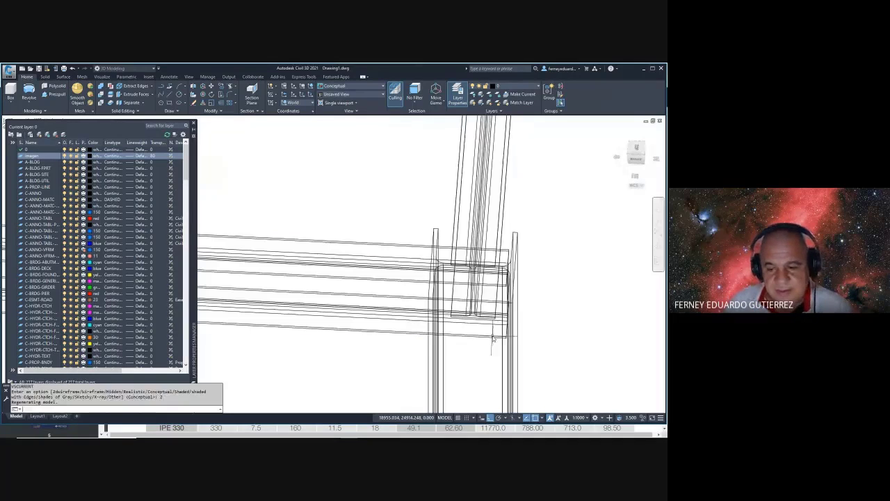
left_click(508, 295)
left_click(434, 234)
key("Escape")
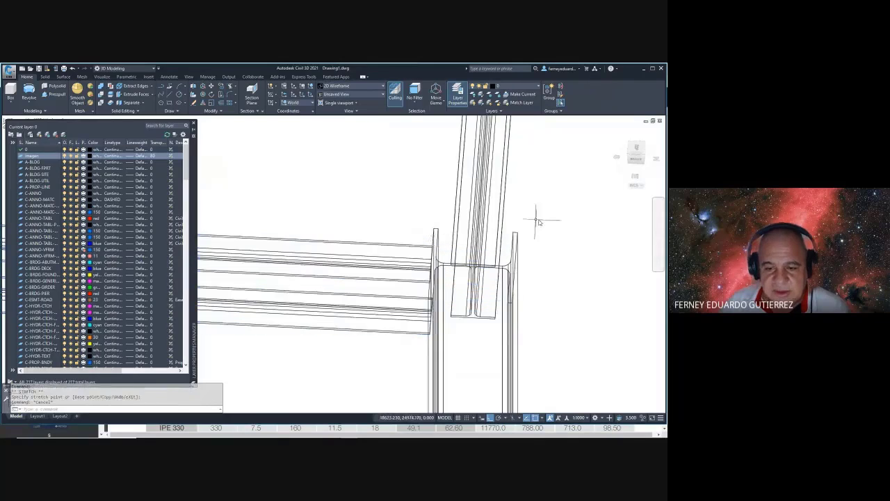
- Orbit the beams and return the visual style to Conceptual shading
mouse_move(553, 276)
middle_mouse_down("shift")
mouse_move(547, 256)
mouse_move(571, 246)
mouse_move(554, 235)
mouse_move(483, 242)
mouse_move(526, 232)
middle_mouse_up("shift")
key("Escape")
key("Escape")
type("vs")
key("Return")
type("c")
key("Return")
scroll(514, 232, "down", 5)
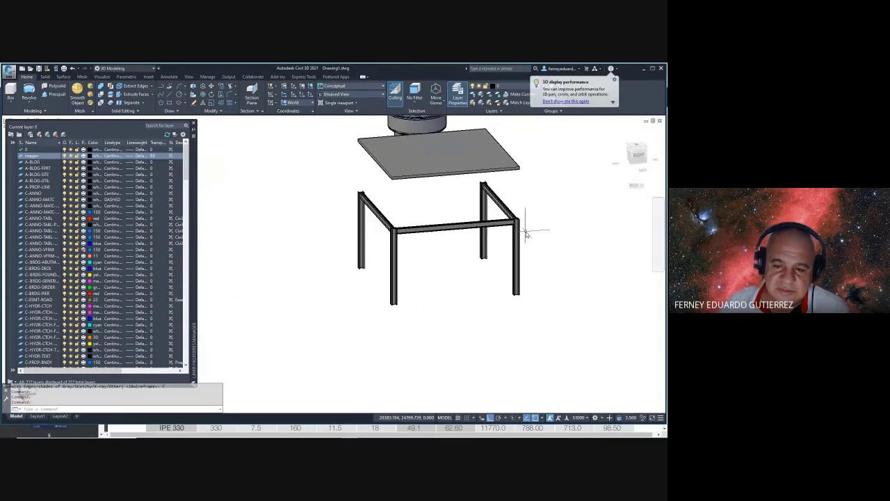
scroll(378, 229, "up", 2)
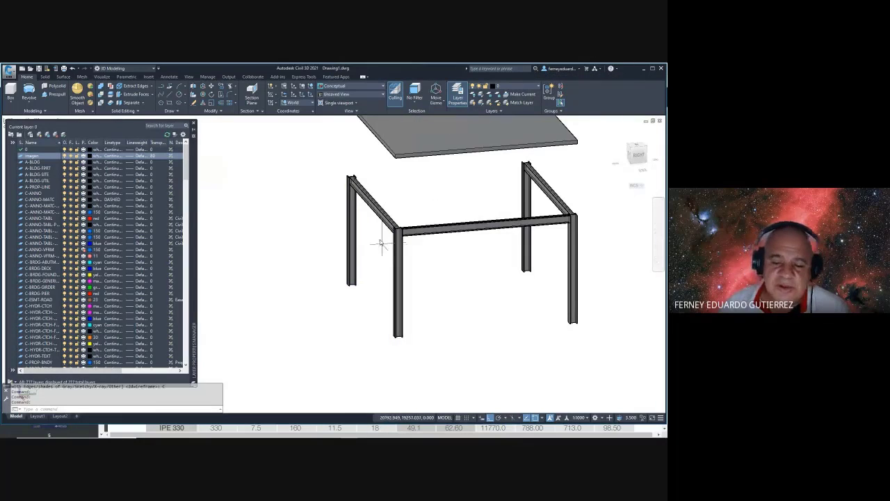
middle_click_drag(381, 243, 383, 260)
scroll(348, 223, "up", 3)
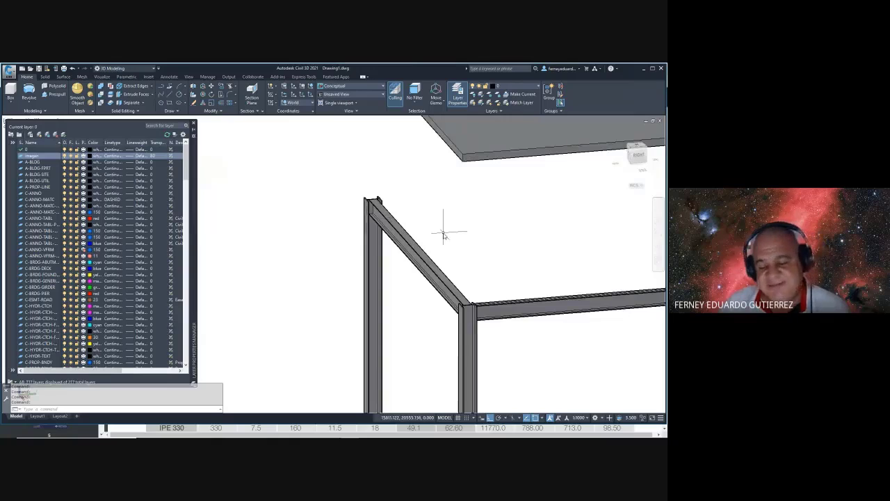
scroll(443, 235, "down", 4)
scroll(441, 235, "up", 2)
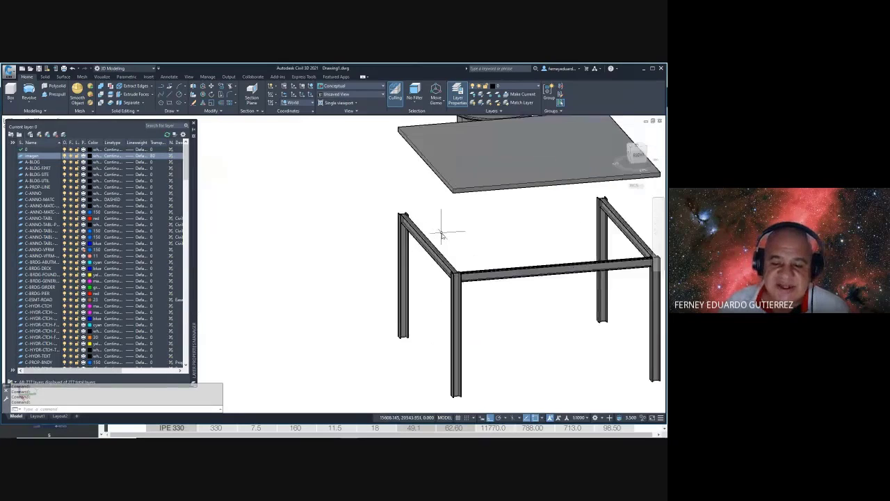
middle_click_drag(443, 235, 377, 192)
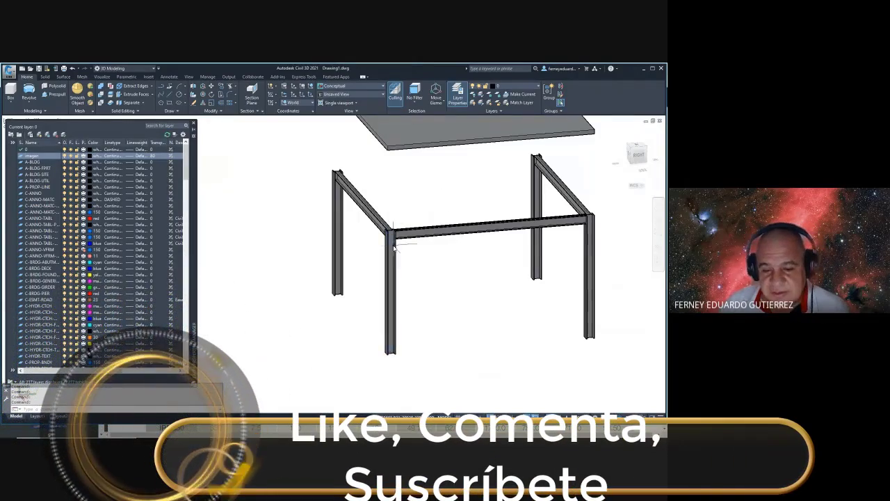
left_click(389, 278)
key("Escape")
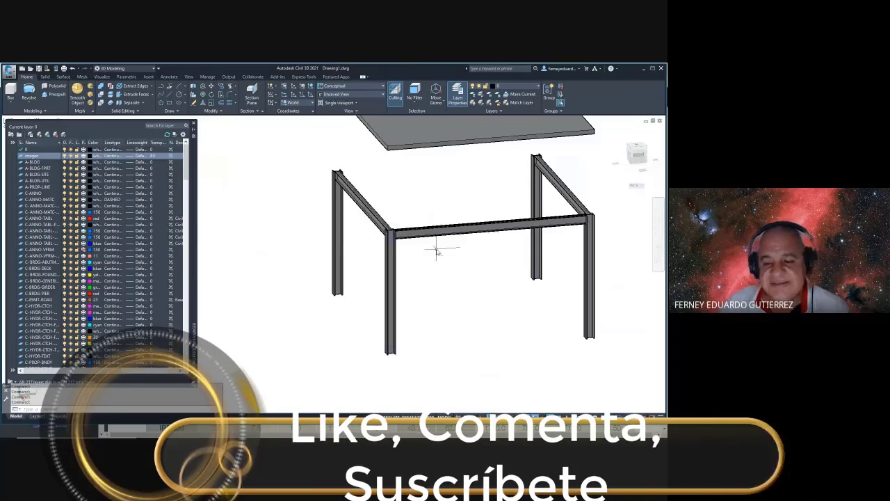
scroll(331, 212, "up", 5)
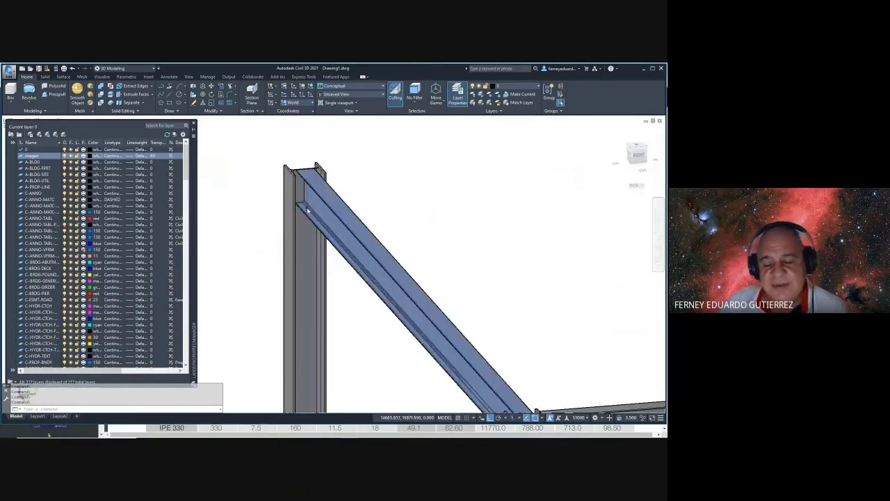
scroll(367, 230, "down", 5)
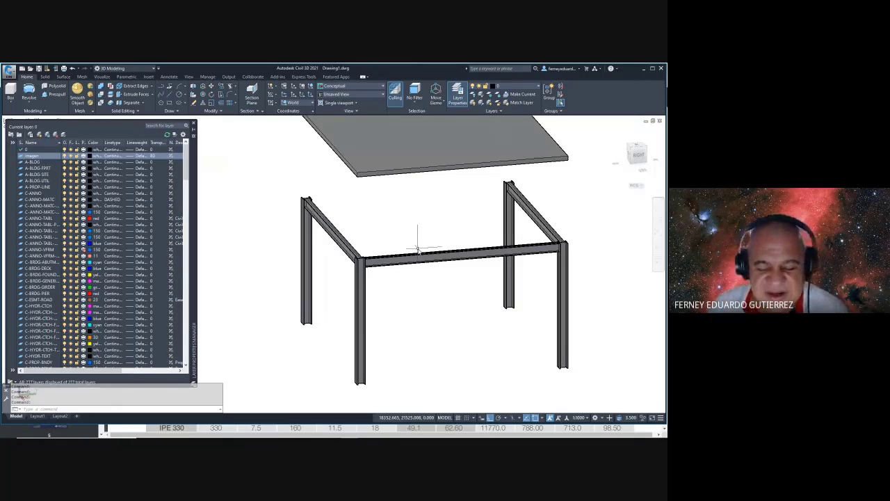
middle_click_drag(360, 249, 416, 265)
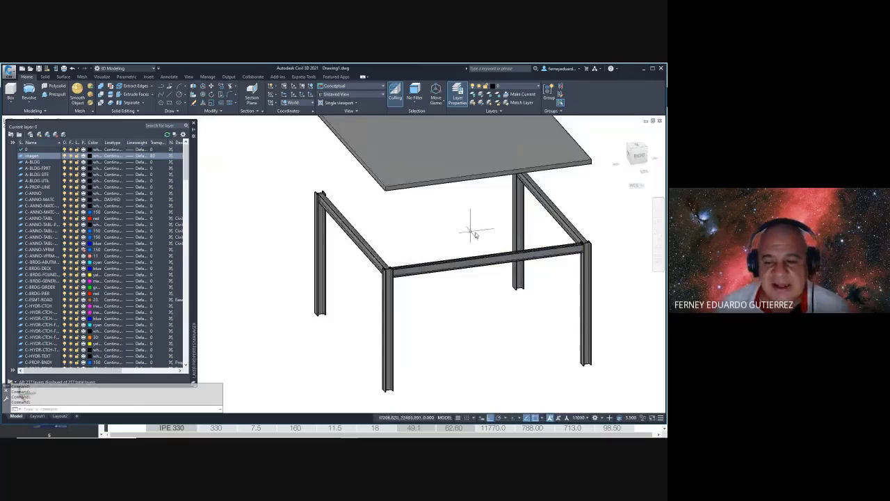
middle_click_drag(473, 233, 476, 308, "shift")
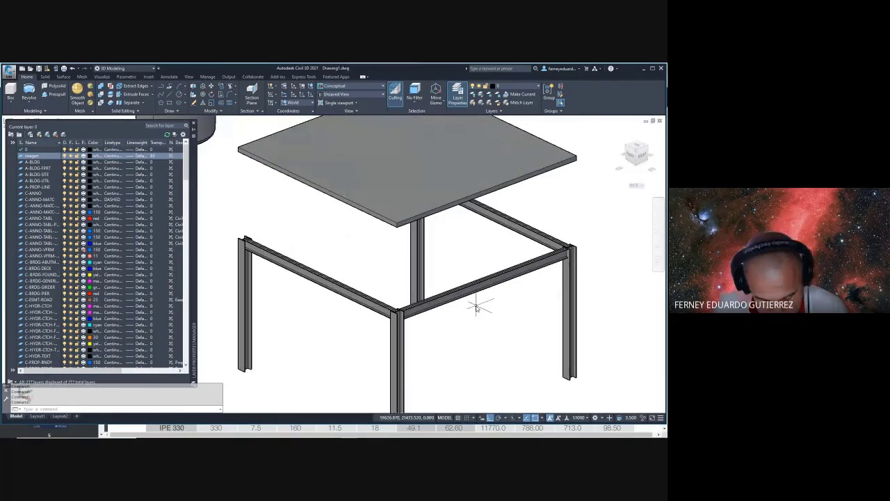
scroll(477, 295, "down", 4)
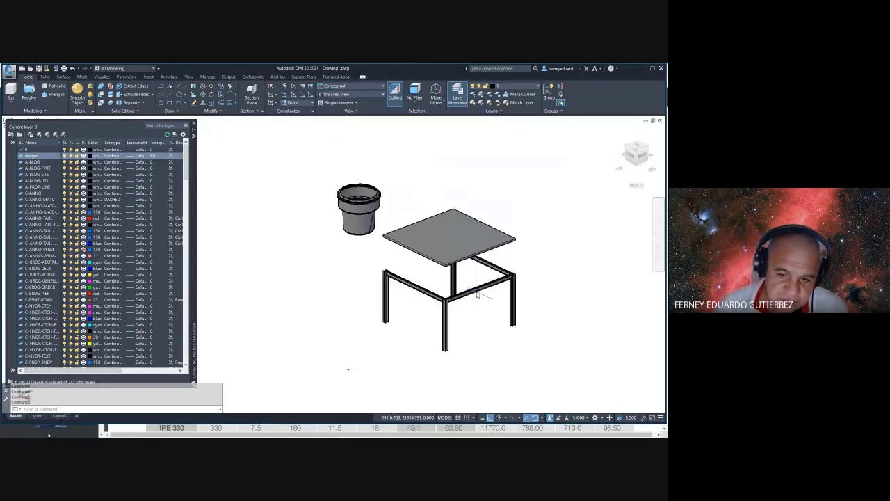
scroll(478, 295, "up", 2)
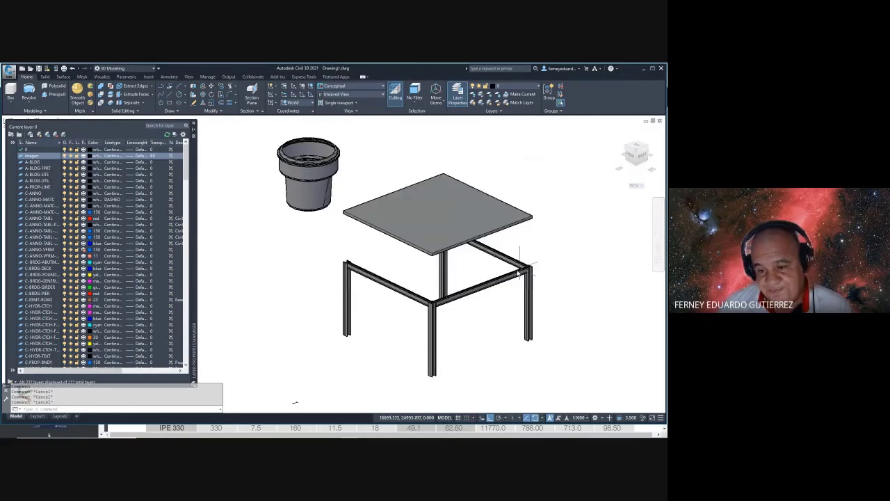
middle_click_drag(521, 273, 522, 264, "shift")
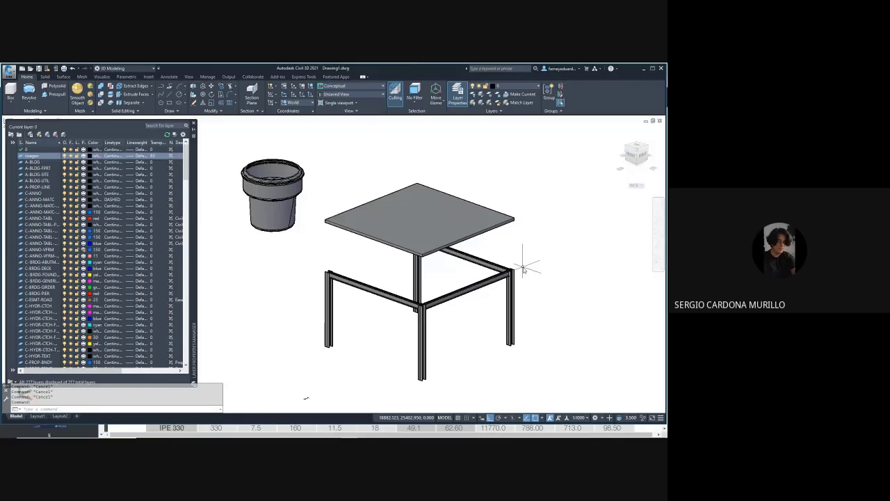
scroll(439, 313, "up", 10)
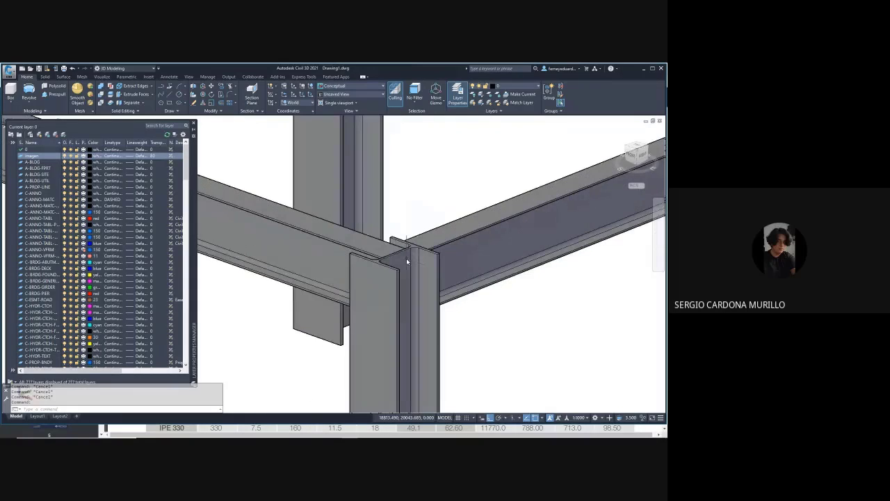
middle_click_drag(407, 258, 378, 199, "shift")
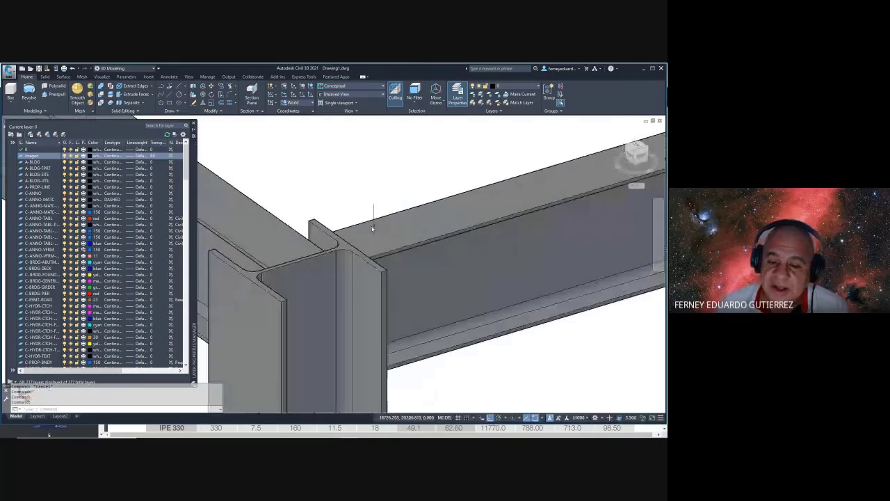
scroll(343, 240, "up", 3)
middle_click_drag(343, 240, 353, 244, "shift")
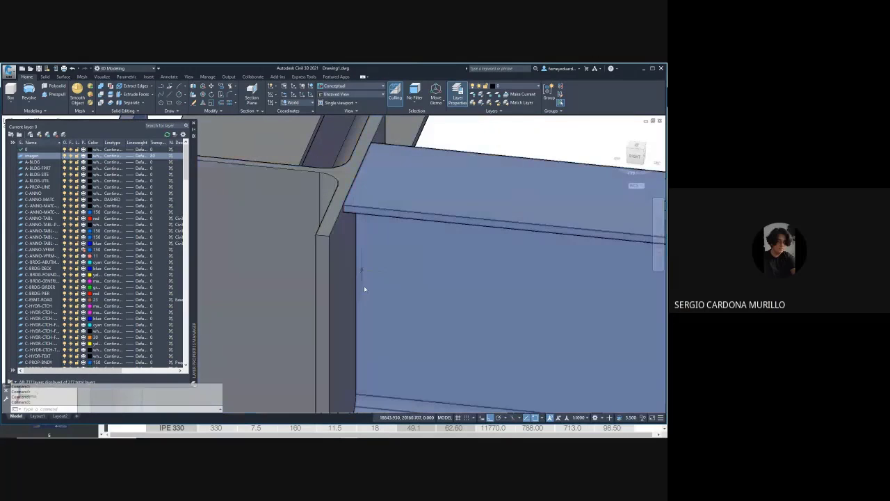
scroll(363, 290, "down", 3)
middle_click_drag(364, 290, 438, 293, "shift")
scroll(242, 257, "down", 3)
scroll(452, 279, "down", 4)
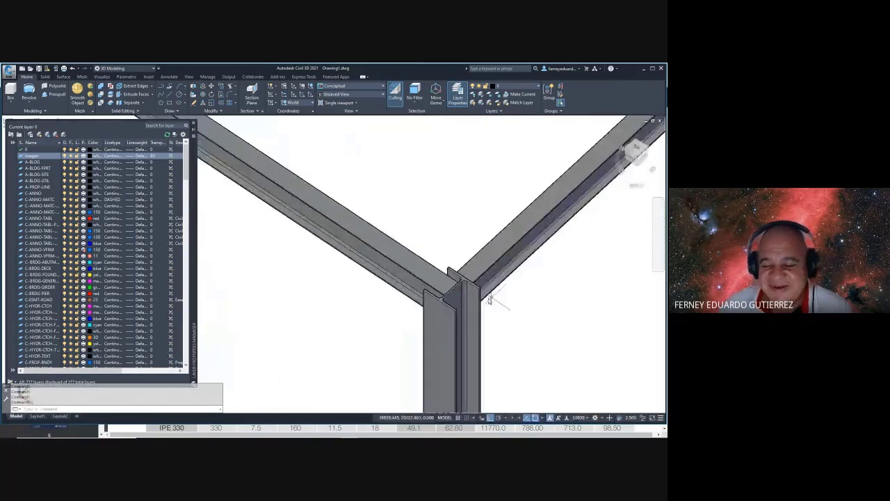
scroll(457, 285, "up", 5)
scroll(457, 286, "down", 6)
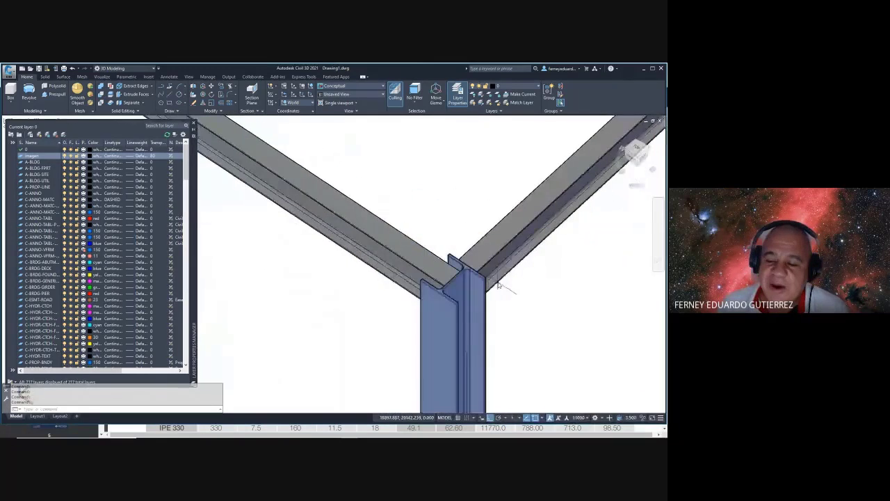
scroll(525, 300, "down", 6)
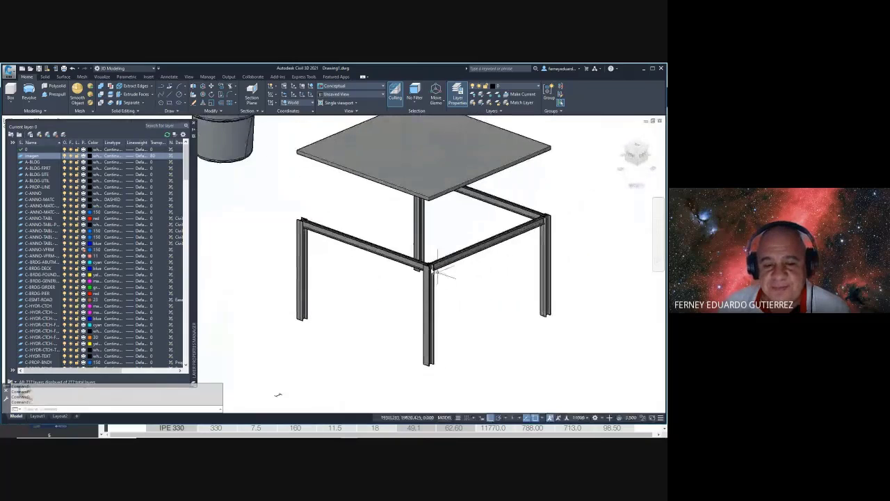
scroll(440, 278, "up", 2)
key("Escape")
type("m")
- Move the slab from its bottom corner onto the corner column's top corner, resting it on the beams
key("Return")
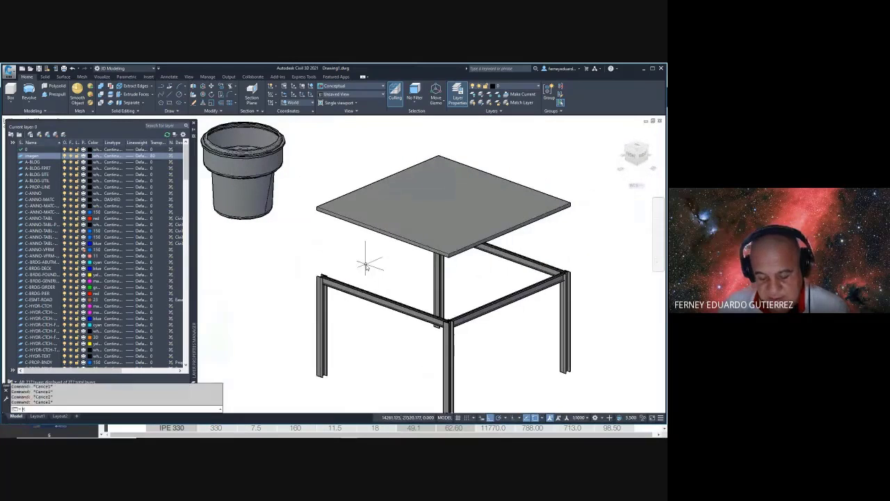
left_click(335, 220)
key("Return")
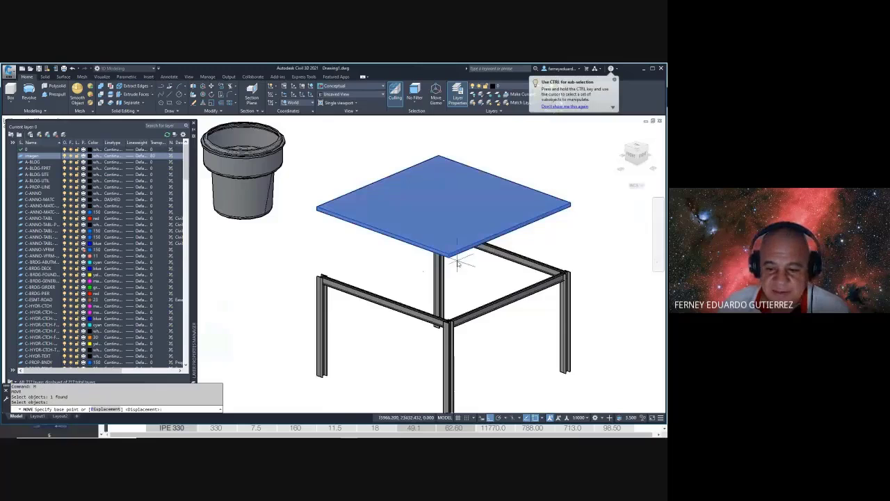
scroll(434, 258, "up", 5)
left_click(433, 256)
scroll(441, 307, "down", 6)
scroll(437, 301, "up", 7)
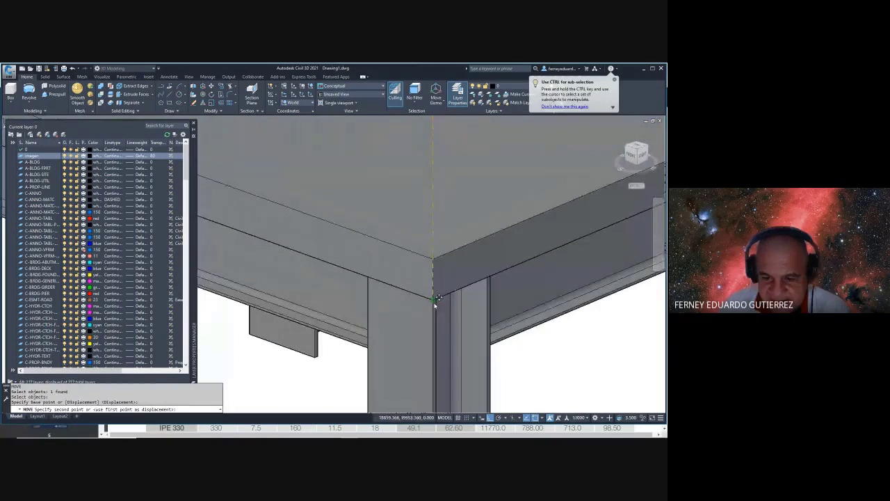
left_click(437, 302)
scroll(468, 291, "down", 3)
scroll(316, 254, "down", 5)
scroll(327, 225, "up", 6)
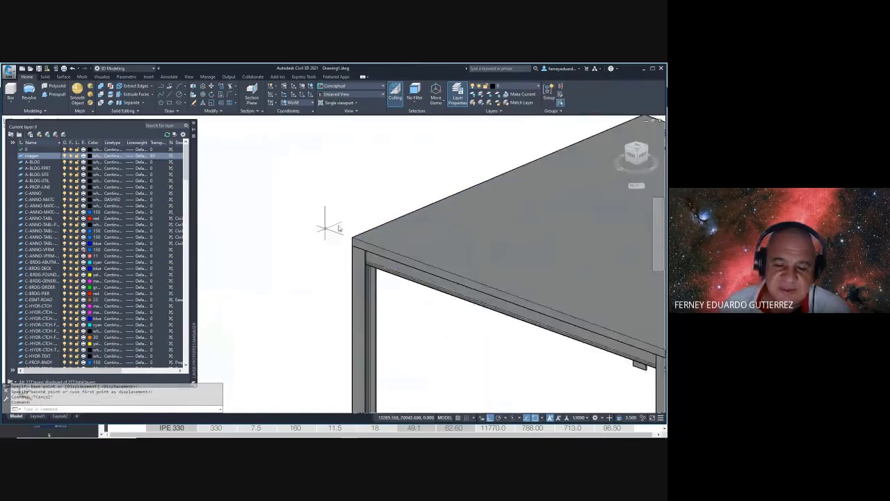
scroll(340, 243, "up", 2)
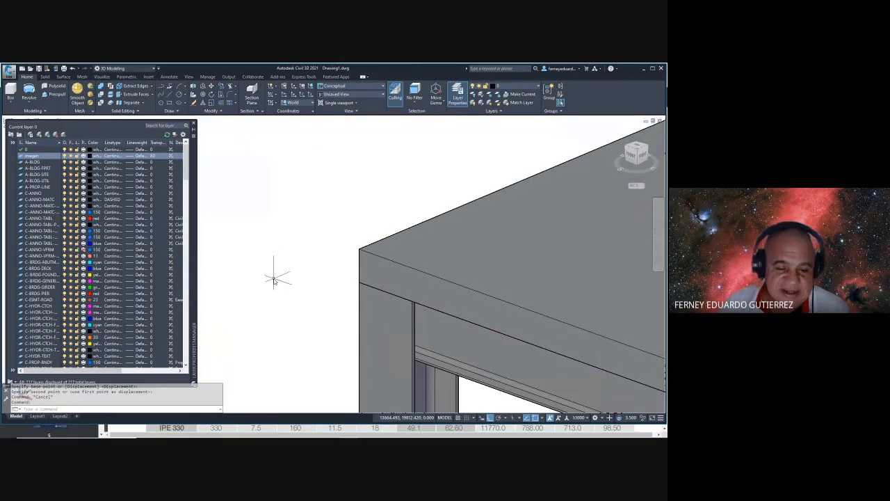
key("Escape")
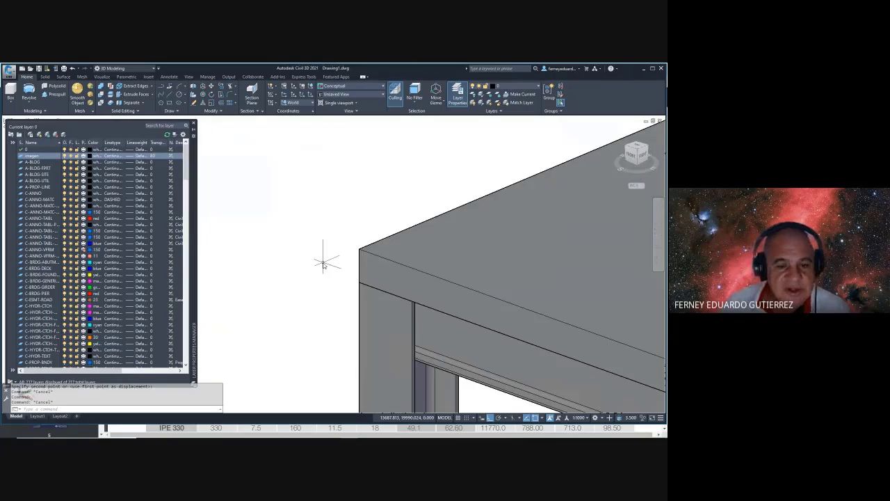
key("alt+Tab")
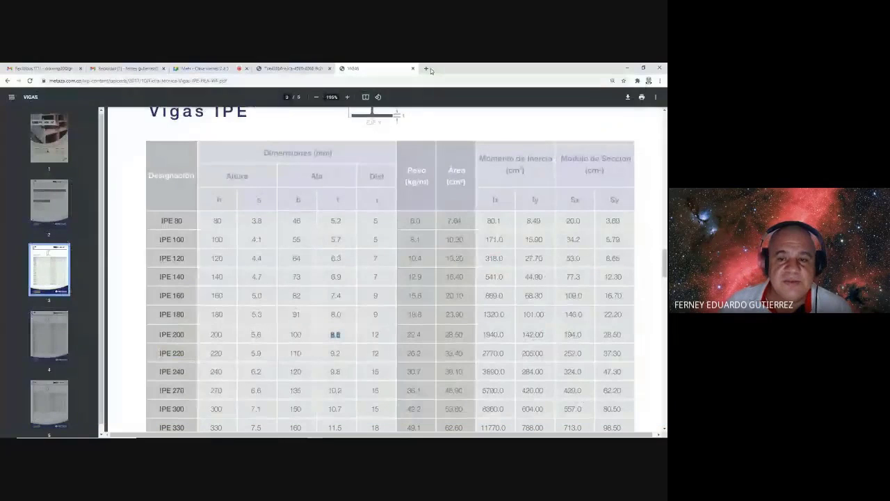
- Search Google for 'CALIBRE DE LAMINAS' in a new tab and open a gauge-table image result
left_click(430, 68)
type("CAL")
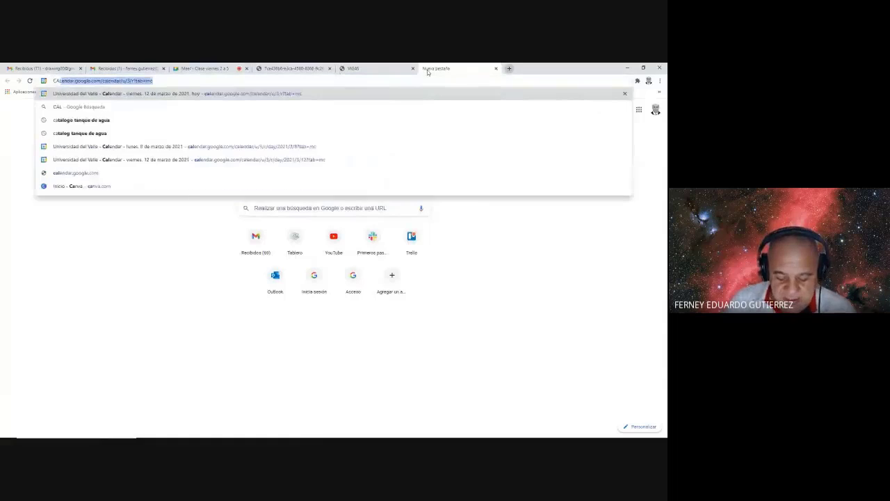
type("IBRE D 4ELAMINAS")
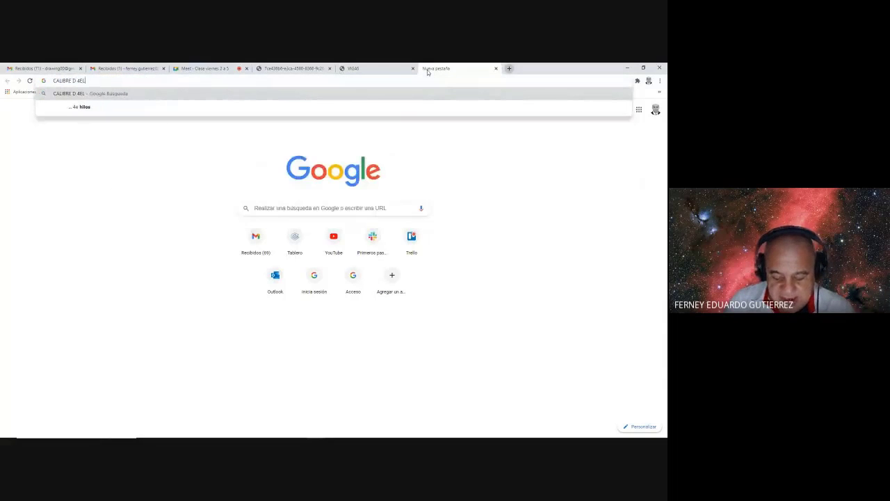
key("Return")
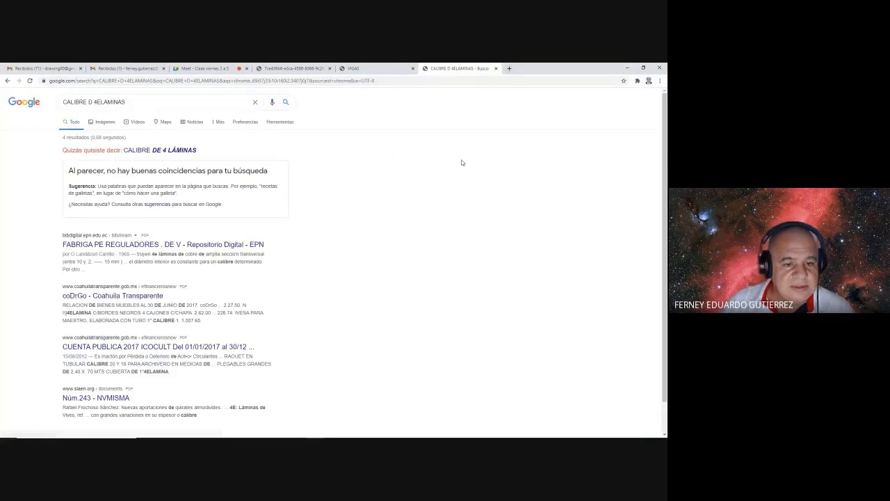
left_click(92, 104)
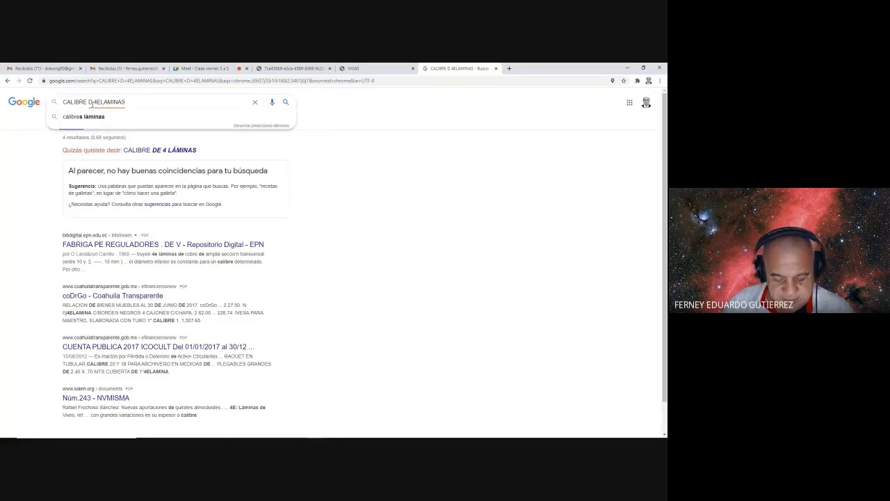
key("Delete")
type("E")
key("Return")
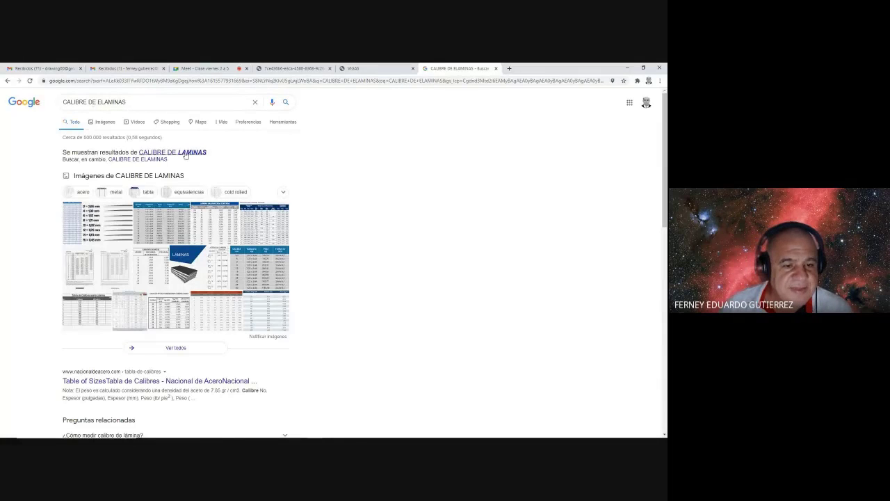
left_click(186, 155)
left_click(108, 198)
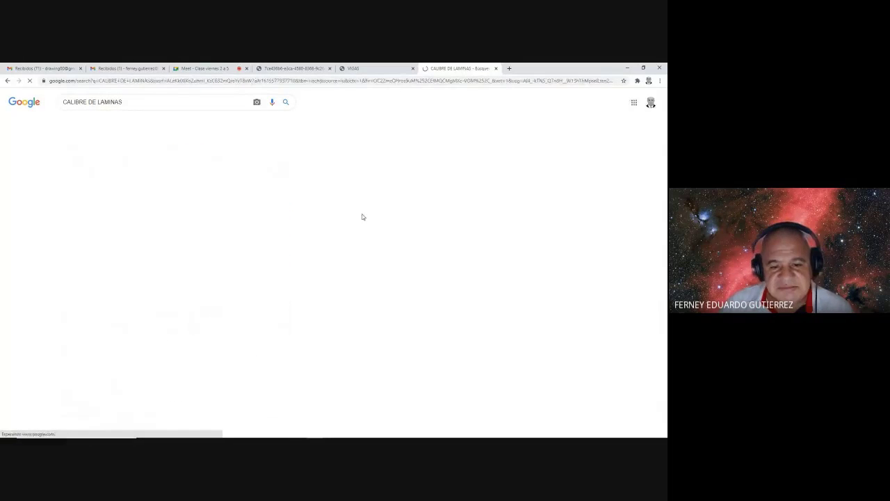
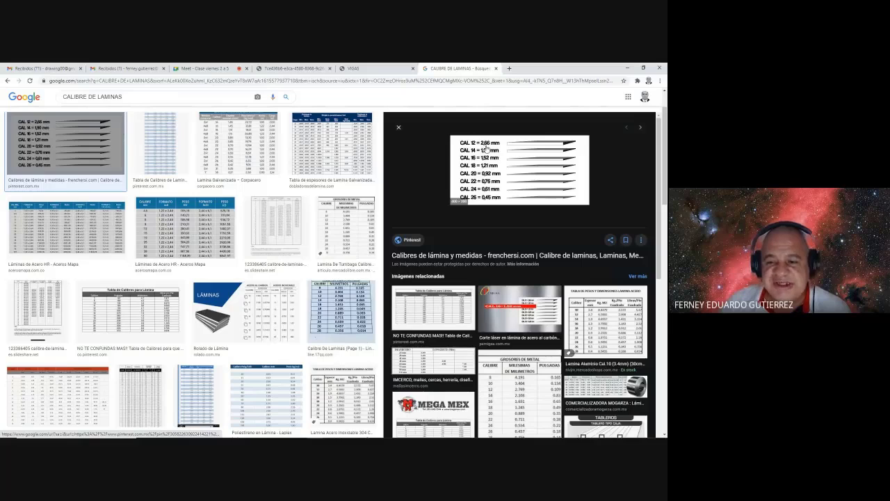
- Switch from the Google Images sheet-gauge results back to the Civil 3D frame drawing
key("alt+Tab")
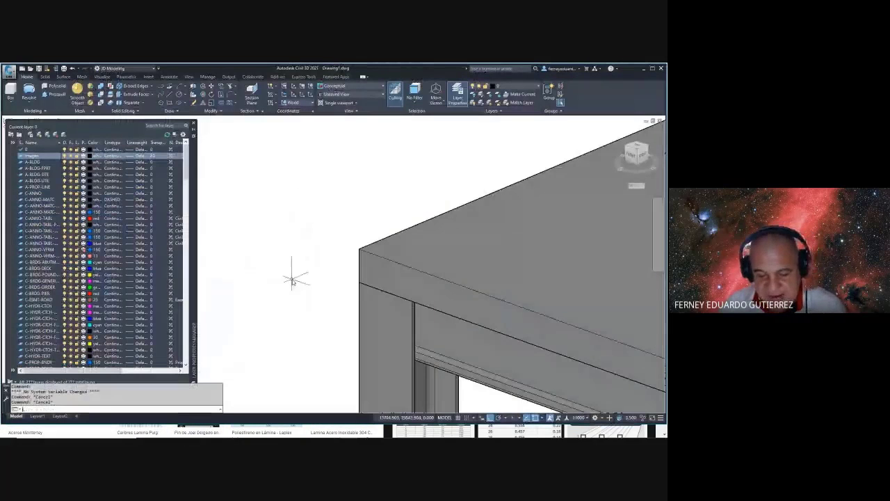
- Start a 2.66-long line from the plate's corner, then cancel it
left_click(359, 249)
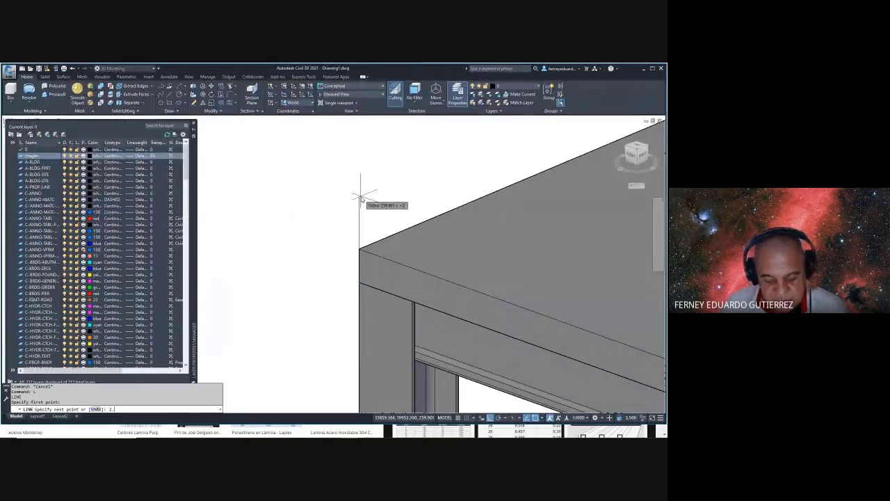
type("2.66")
key("Return")
key("Escape")
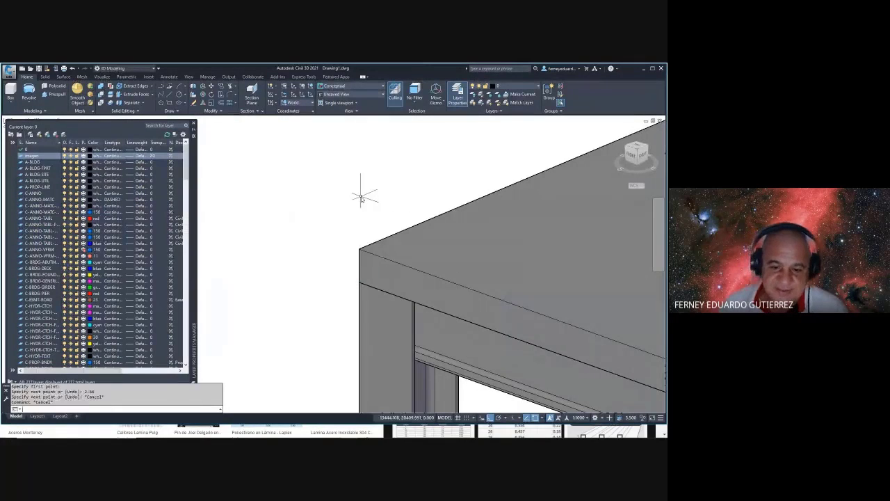
- Set the visual style to 2D Wireframe with VS
type("vs")
key("Return")
type("2")
key("Return")
scroll(357, 217, "down", 5)
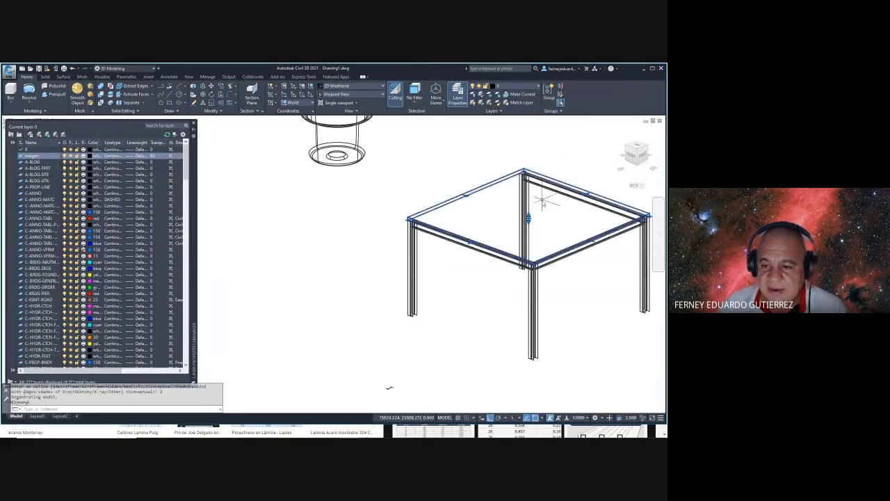
scroll(534, 206, "up", 4)
scroll(523, 226, "down", 5)
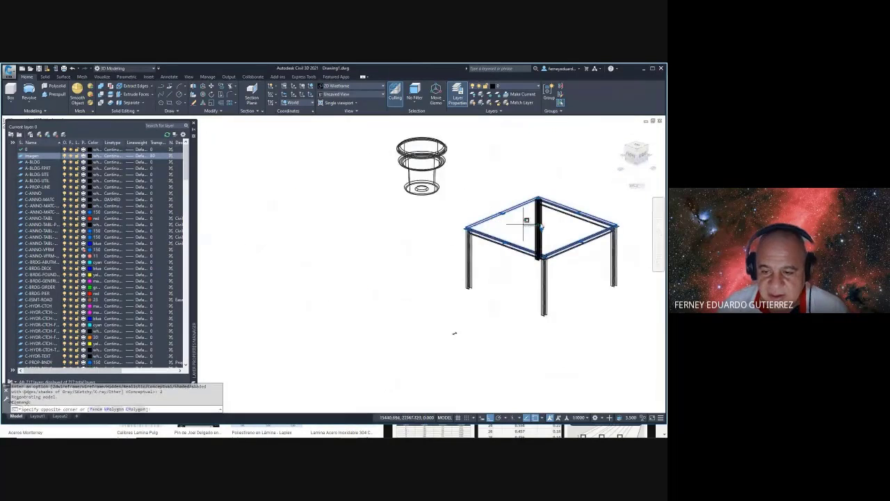
- Zoom and pan in on the top plate's corner and vertical edge
left_click(561, 220)
scroll(543, 227, "up", 5)
left_click(523, 232)
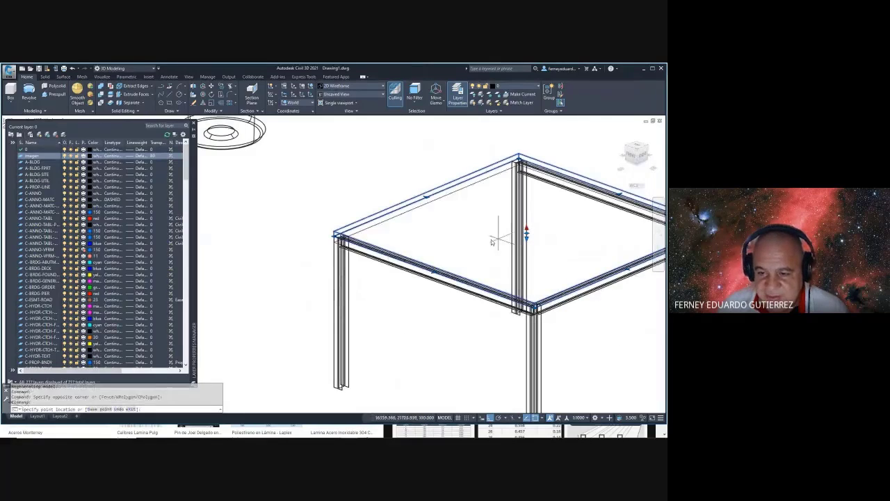
scroll(336, 237, "up", 5)
scroll(320, 251, "up", 2)
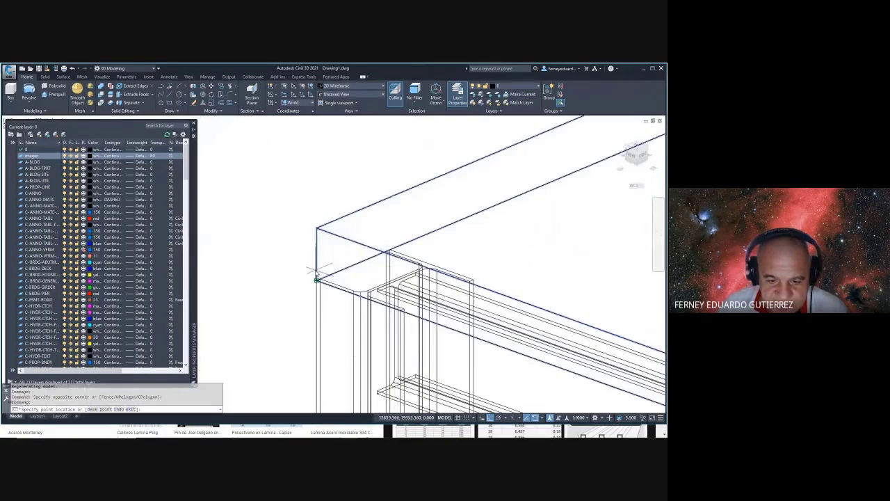
scroll(314, 264, "up", 3)
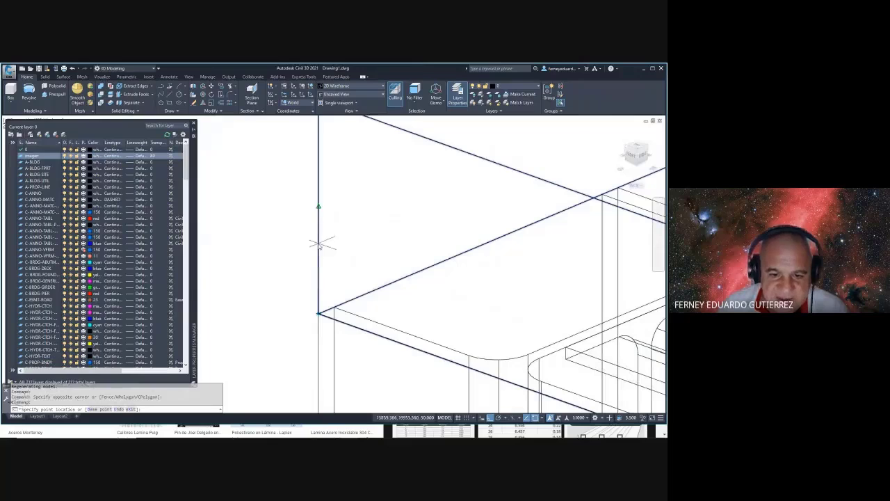
middle_click_drag(319, 198, 318, 251)
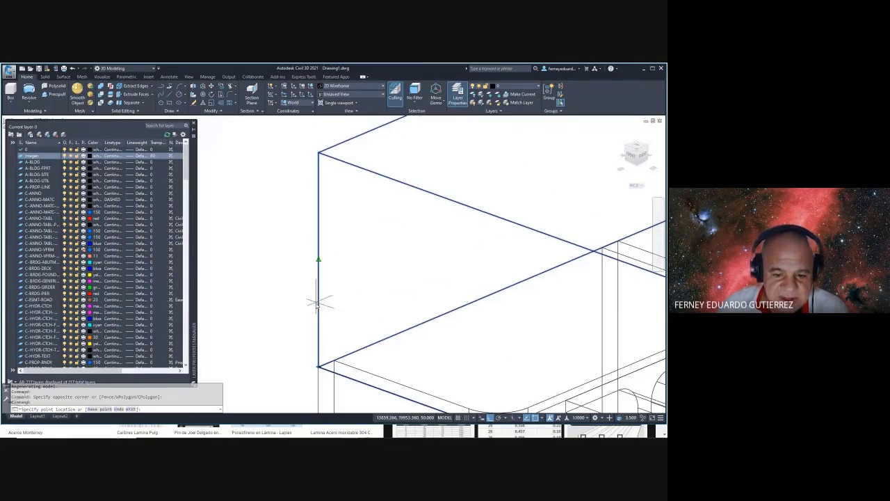
scroll(319, 339, "down", 3)
scroll(338, 248, "up", 3)
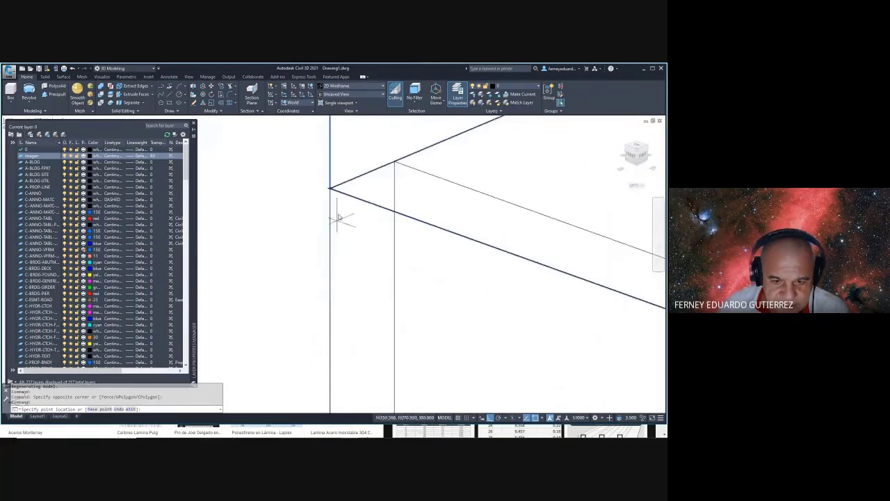
mouse_move(336, 151)
middle_mouse_down()
mouse_move(363, 194)
mouse_move(360, 234)
middle_mouse_up()
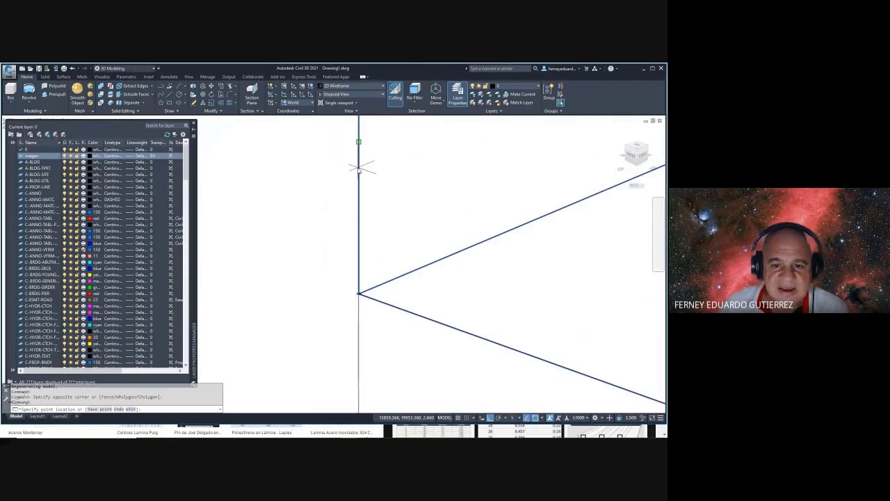
scroll(359, 170, "down", 3)
key("Escape")
key("Escape")
key("Escape")
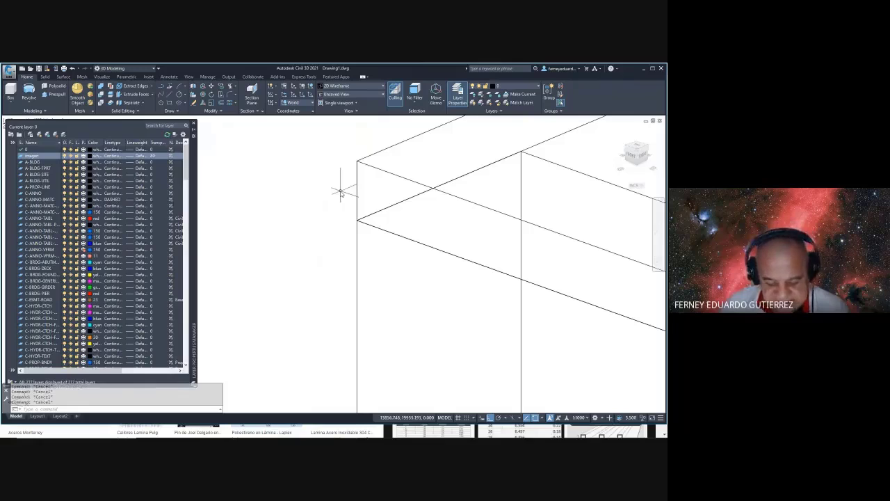
- Measure the plate thickness with DIST (2.660), then orbit to view the whole frame
type("DI")
key("Return")
left_click(362, 177)
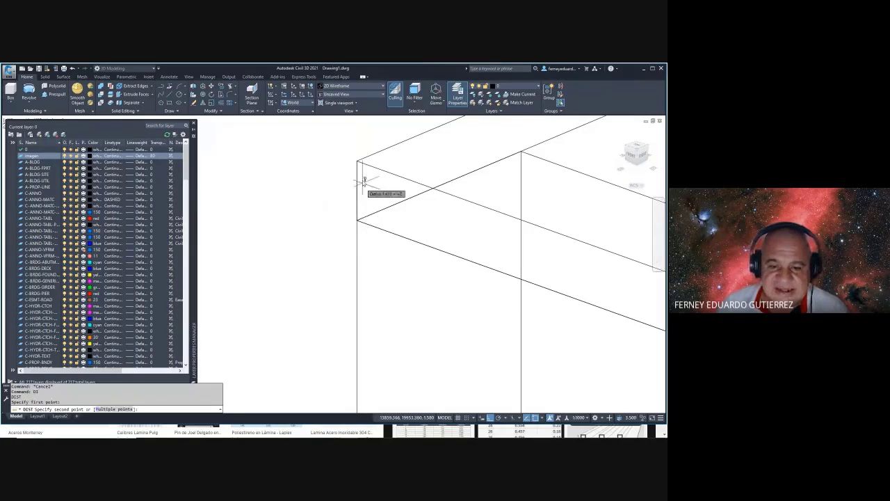
left_click(359, 162)
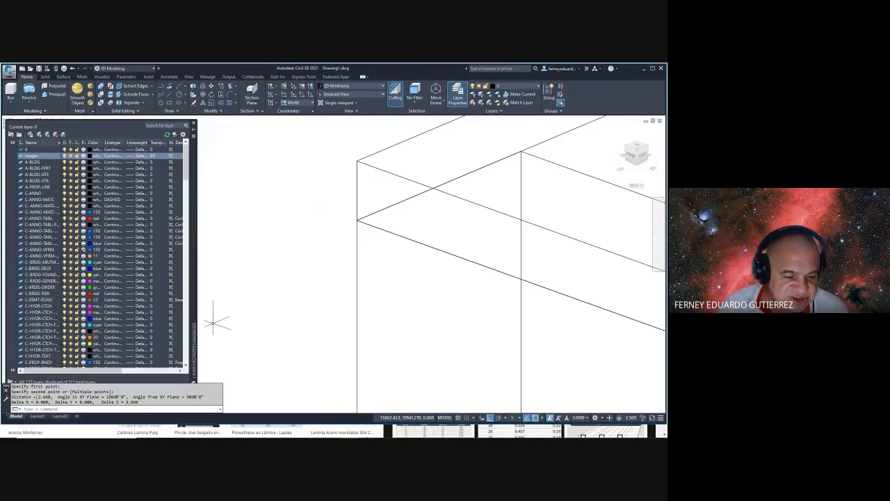
key("Escape")
key("Escape")
key("Escape")
scroll(334, 257, "up", 5)
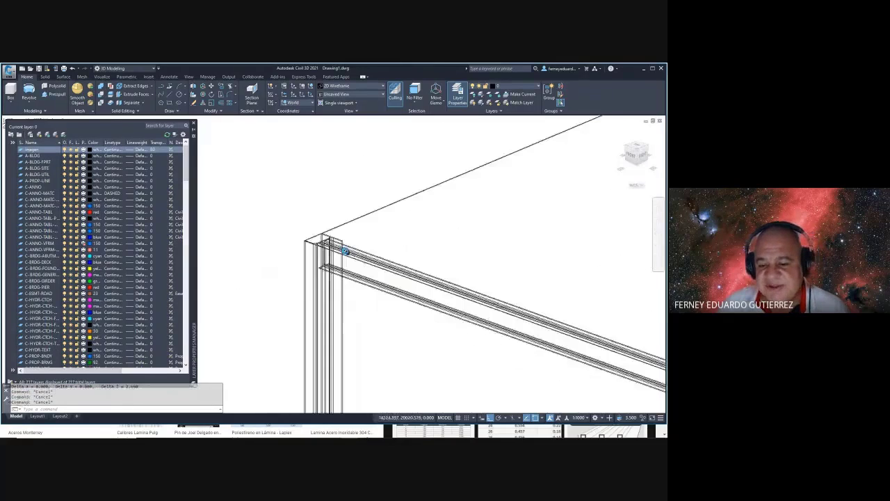
scroll(345, 251, "down", 6)
middle_click_drag(348, 254, 466, 284, "shift")
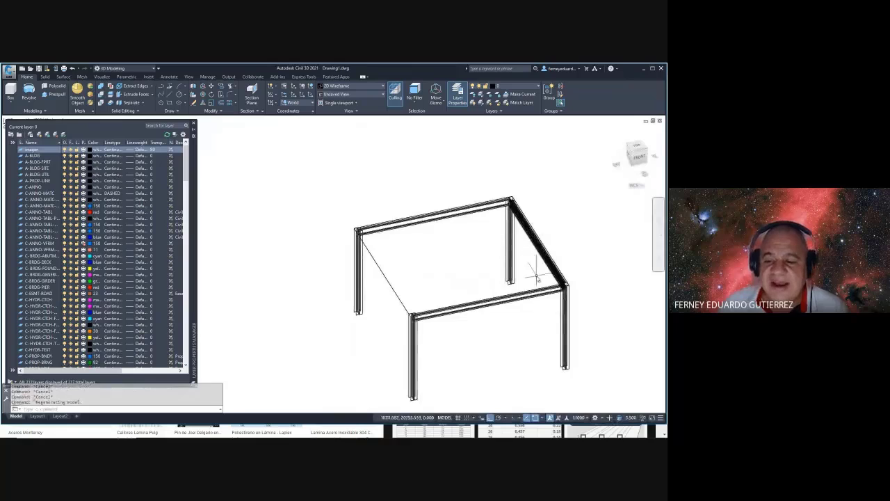
- Start MIRROR, then cancel it and orbit the frame to a lower angle
key("Escape")
type("MI")
key("Return")
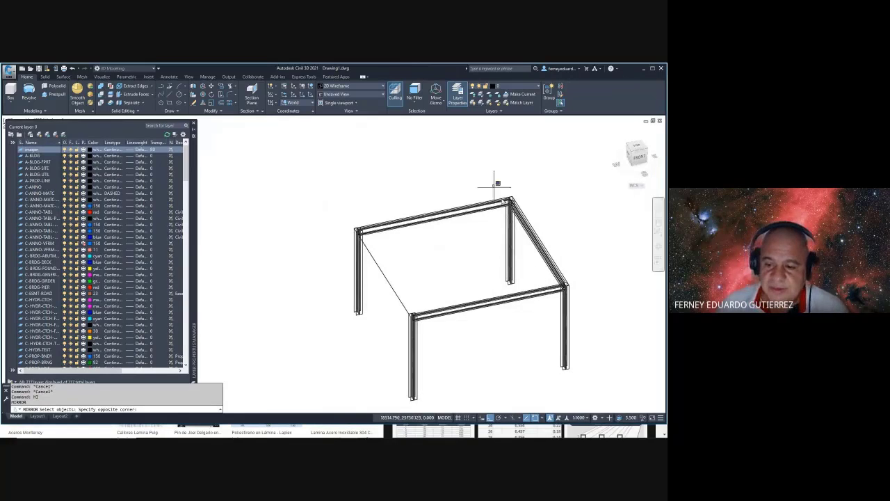
left_click(493, 186)
key("Escape")
middle_click_drag(543, 241, 545, 223, "shift")
key("Escape")
key("Escape")
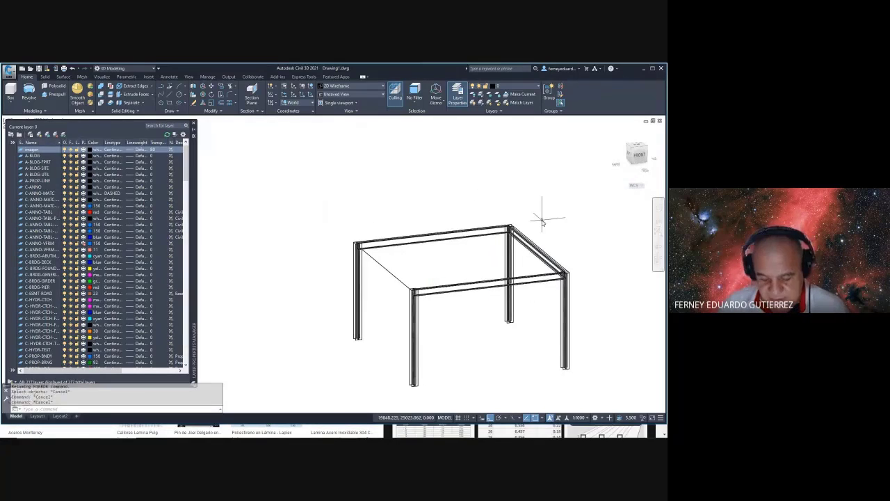
- Mirror the right-side beam onto the left side, keeping the original beam
type("MI")
key("Return")
left_click(489, 199)
left_click(589, 283)
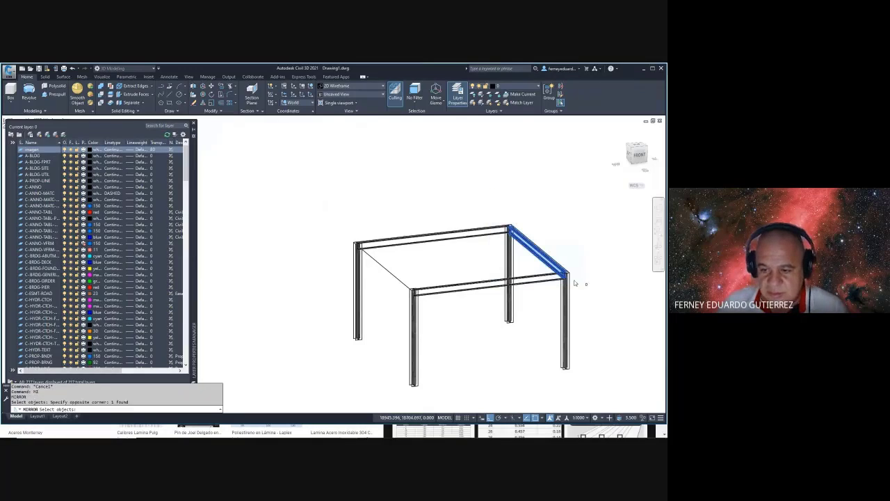
key("Return")
left_click(430, 233)
left_click(520, 319)
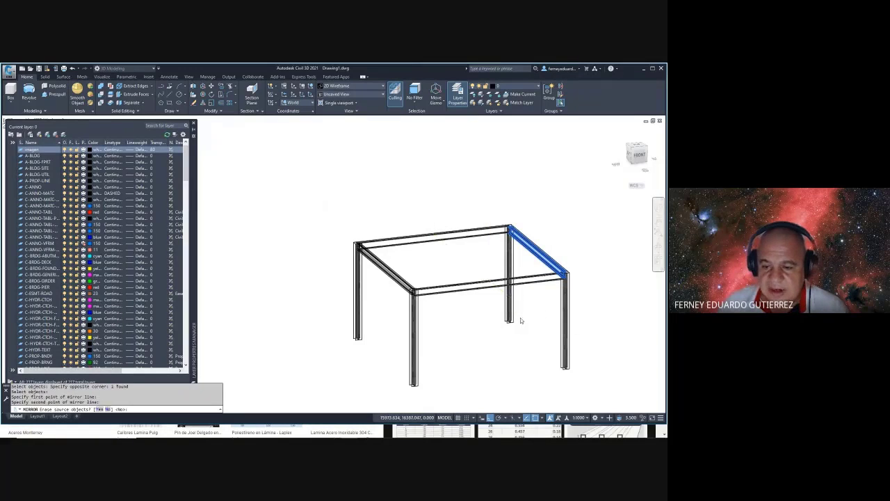
key("Return")
- Orbit and zoom to inspect the frame with beams on all four sides
middle_click_drag(521, 318, 487, 311, "shift")
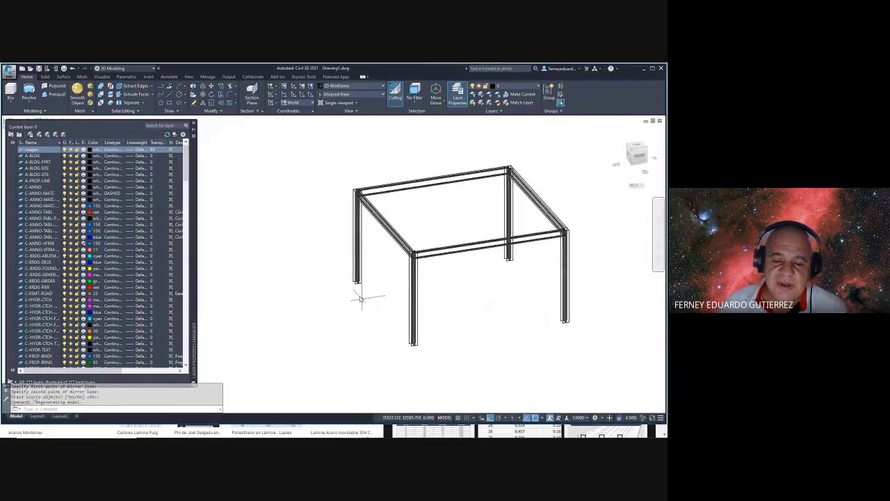
scroll(362, 285, "up", 5)
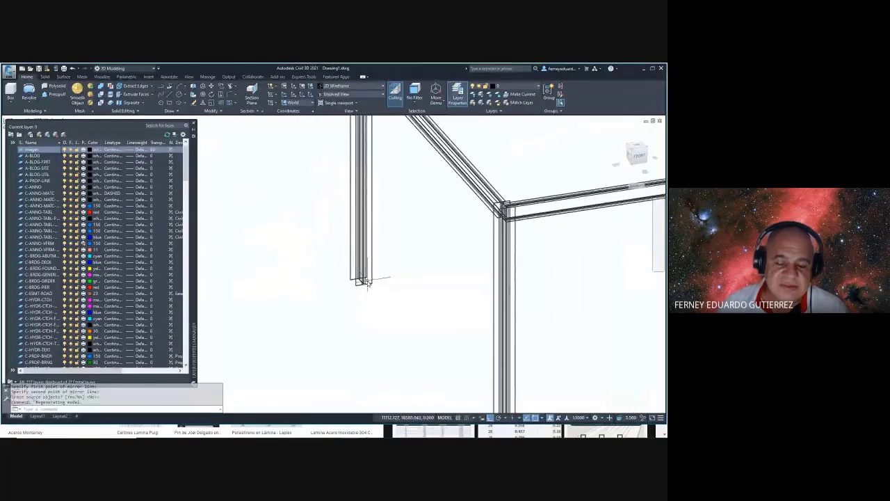
scroll(361, 276, "down", 5)
scroll(361, 275, "up", 5)
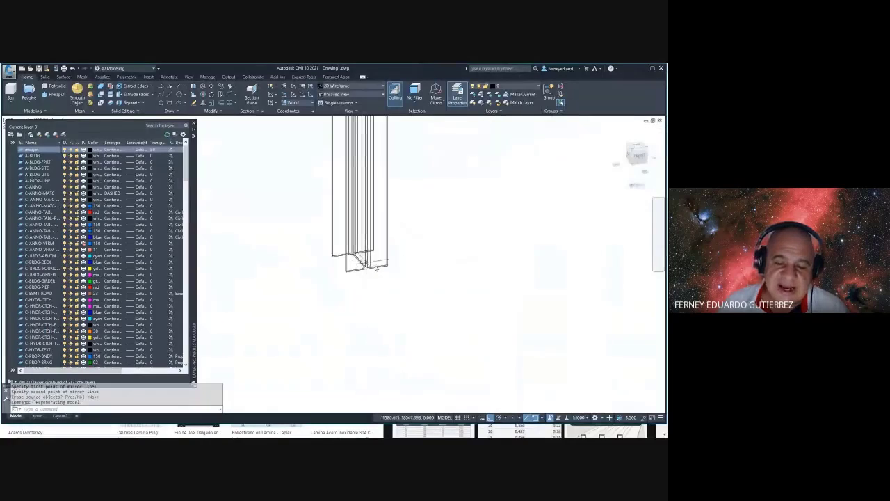
scroll(397, 261, "down", 5)
scroll(393, 292, "up", 5)
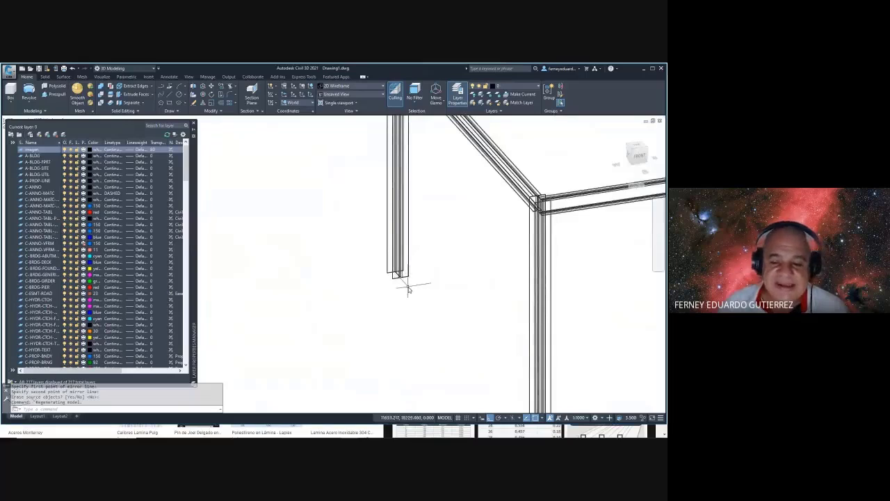
scroll(383, 278, "up", 2)
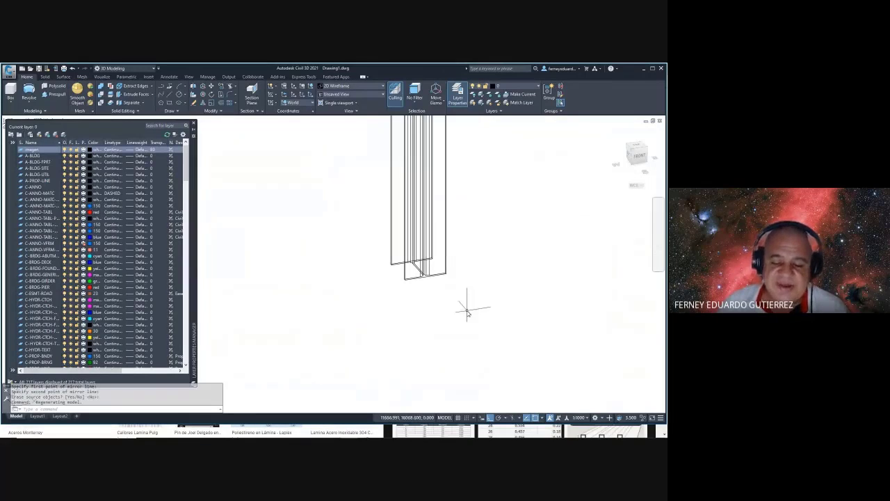
key("Escape")
key("Escape")
key("Escape")
key("Escape")
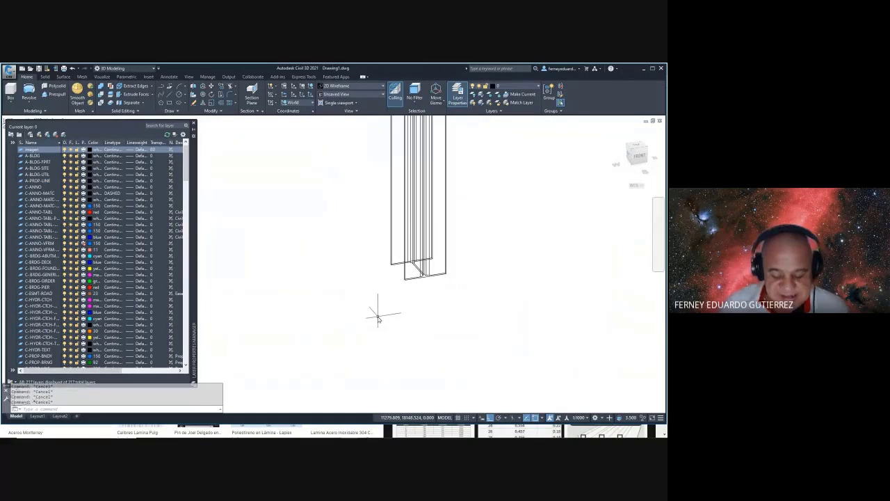
- Start a rectangle at the column base and an offset, cancelling both
type("REC")
key("Return")
scroll(387, 264, "up", 4)
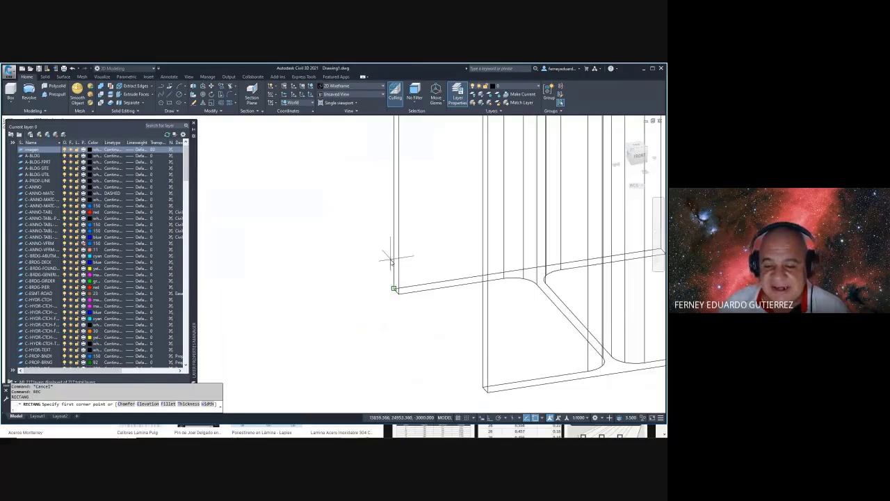
left_click(393, 287)
scroll(390, 285, "down", 3)
scroll(469, 313, "up", 2)
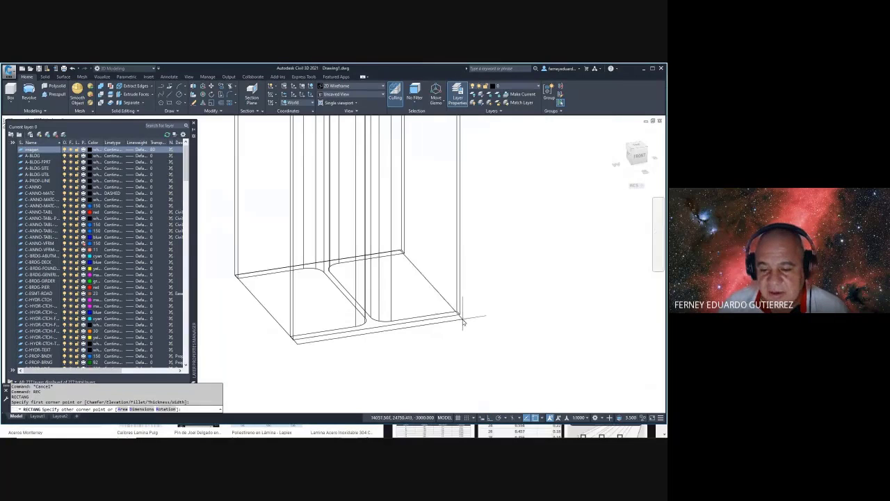
key("Escape")
type("o")
key("Return")
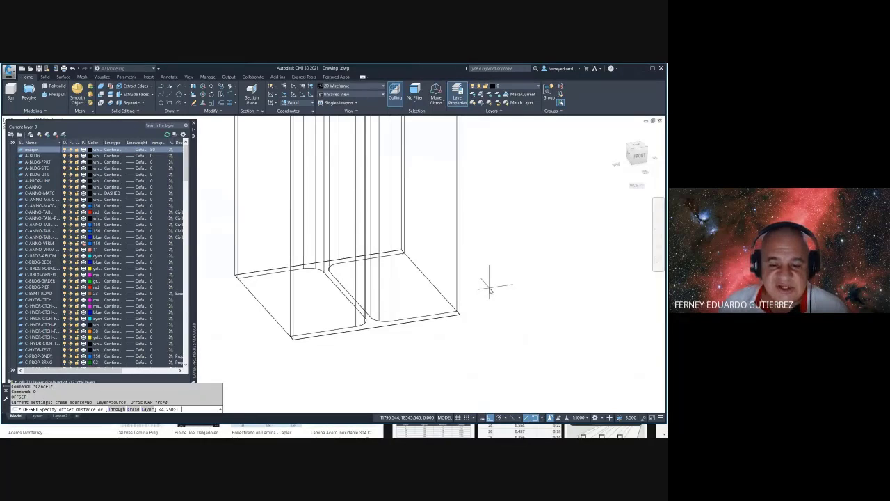
key("Escape")
key("Escape")
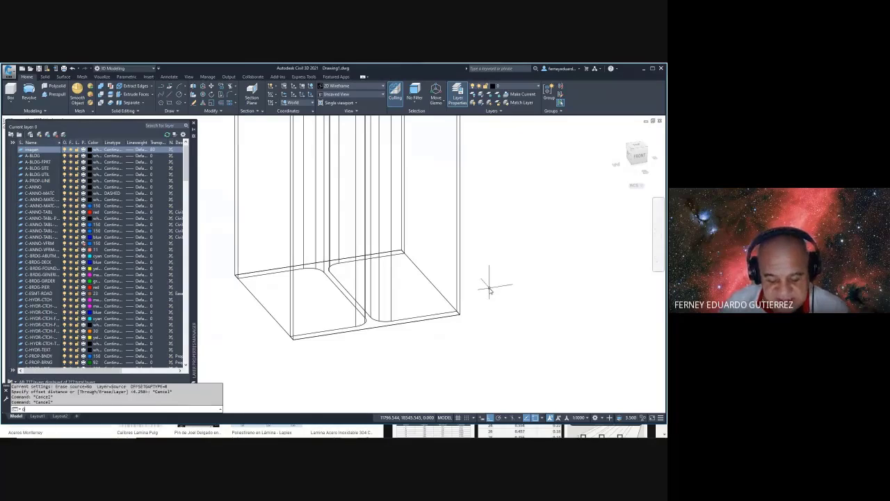
- Offset the column base outline 70 units outward and delete the inner rectangle
type("o")
key("Return")
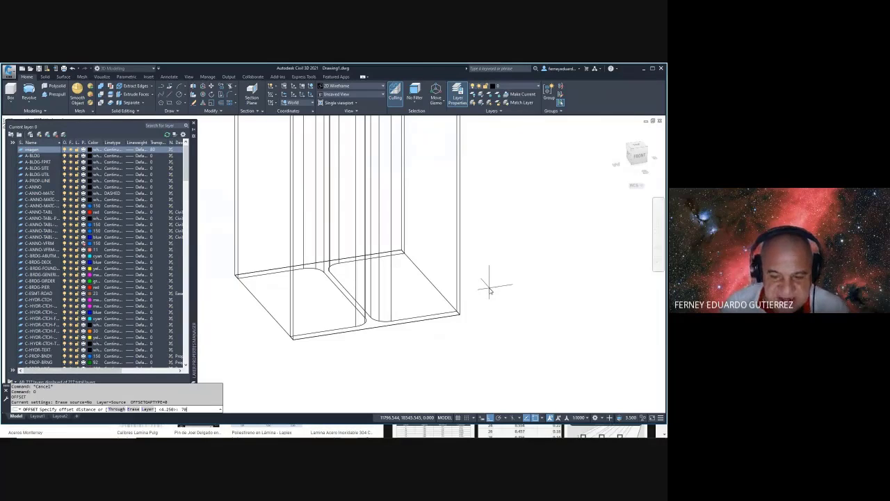
type("70")
key("Return")
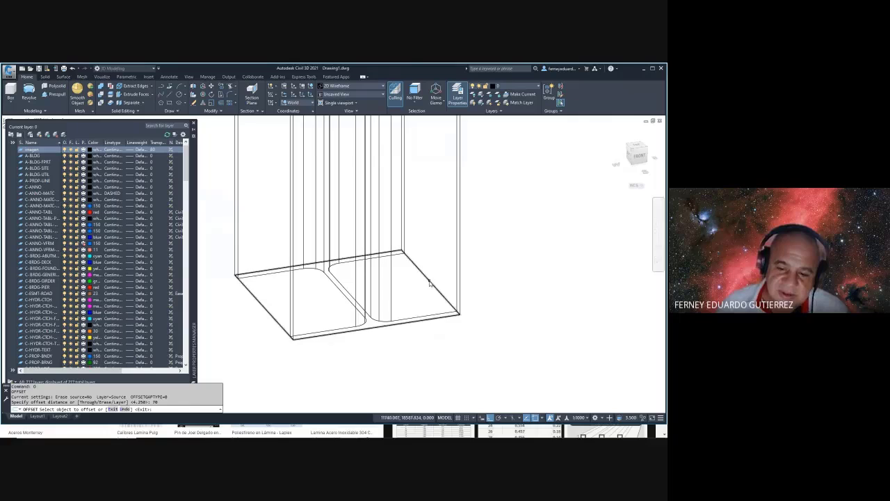
left_click(429, 280)
scroll(497, 244, "down", 4)
left_click(497, 240)
key("Escape")
key("Escape")
key("Escape")
key("Escape")
key("Escape")
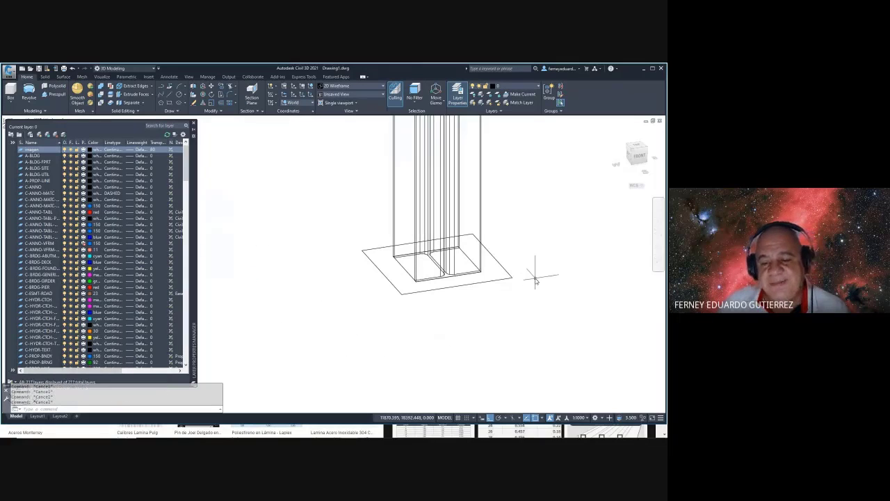
left_click(471, 263)
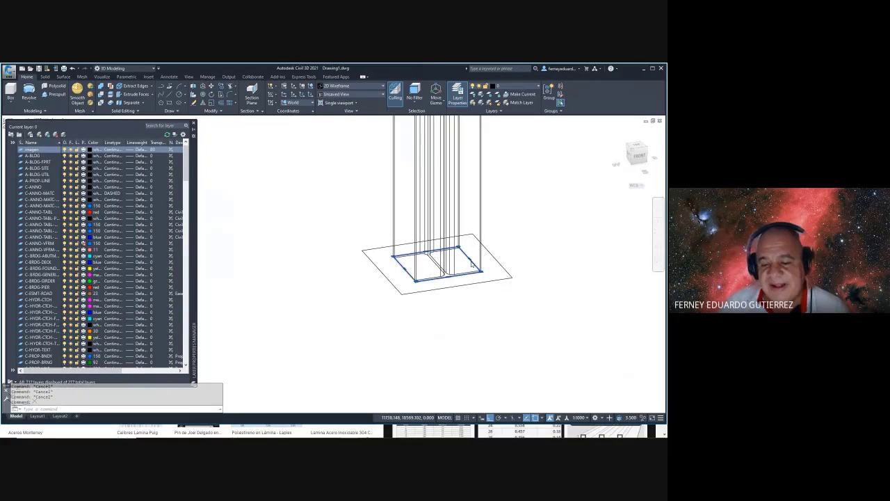
key("Delete")
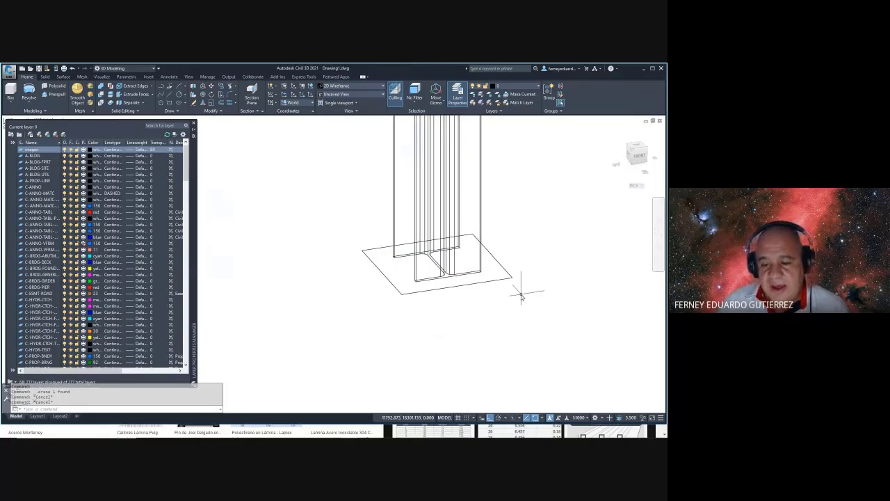
- Draw two sloped lines joining outer plate corners to the column base corners
type("l")
key("Return")
scroll(519, 278, "up", 3)
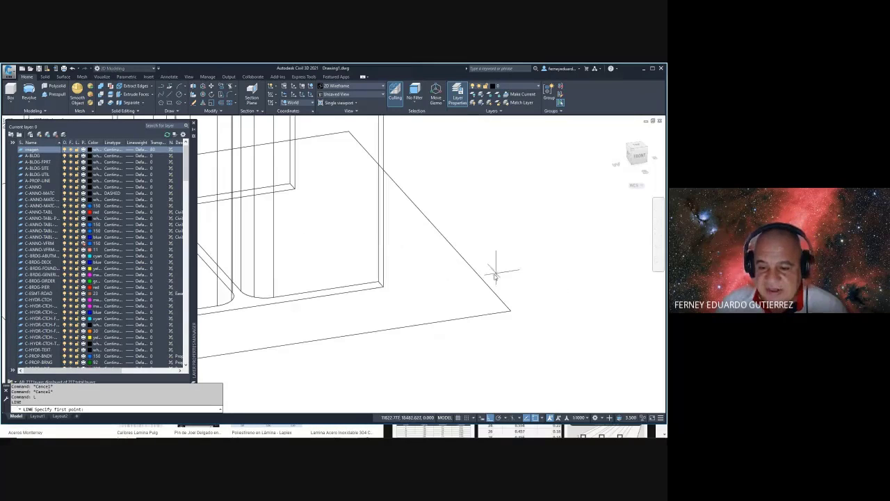
left_click(384, 287)
left_click(510, 311)
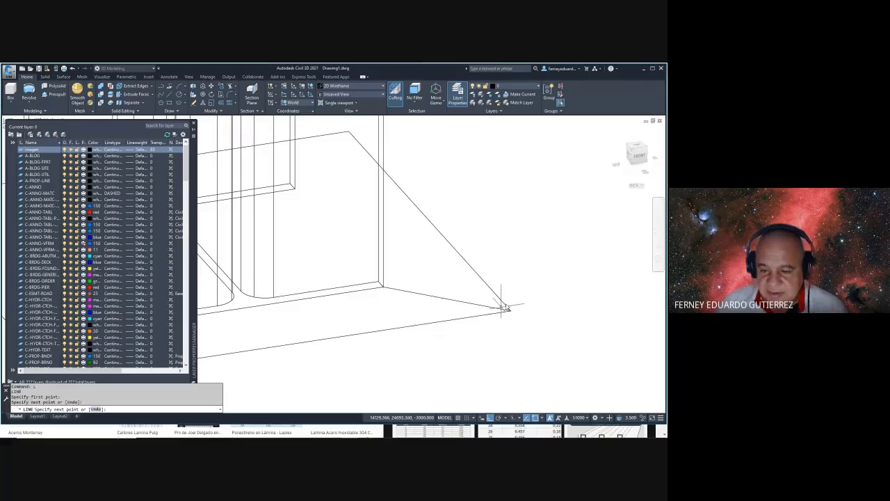
key("Escape")
key("Escape")
scroll(523, 285, "down", 3)
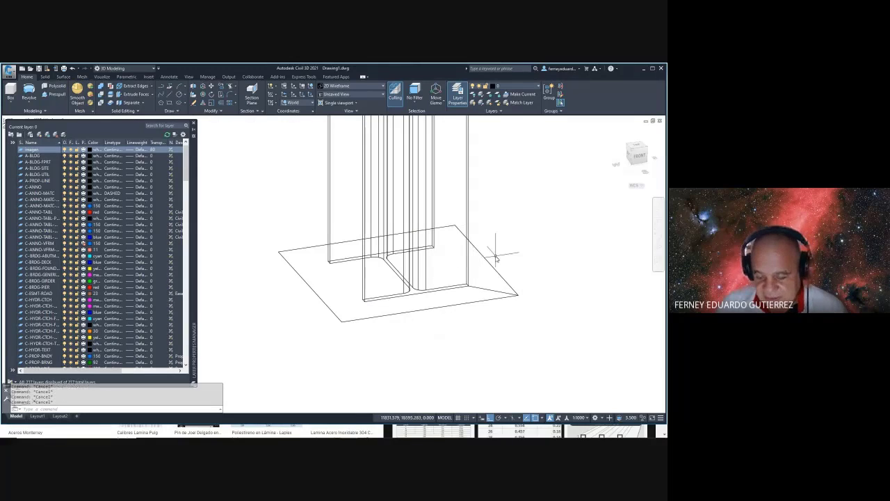
key("Escape")
key("Escape")
type("l")
scroll(388, 304, "up", 2)
key("Return")
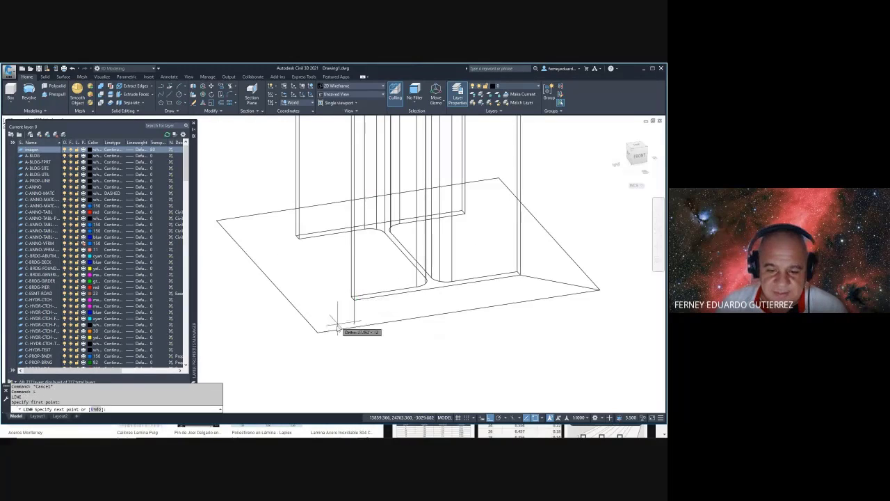
left_click(318, 332)
left_click(353, 299)
key("Escape")
key("Escape")
key("Escape")
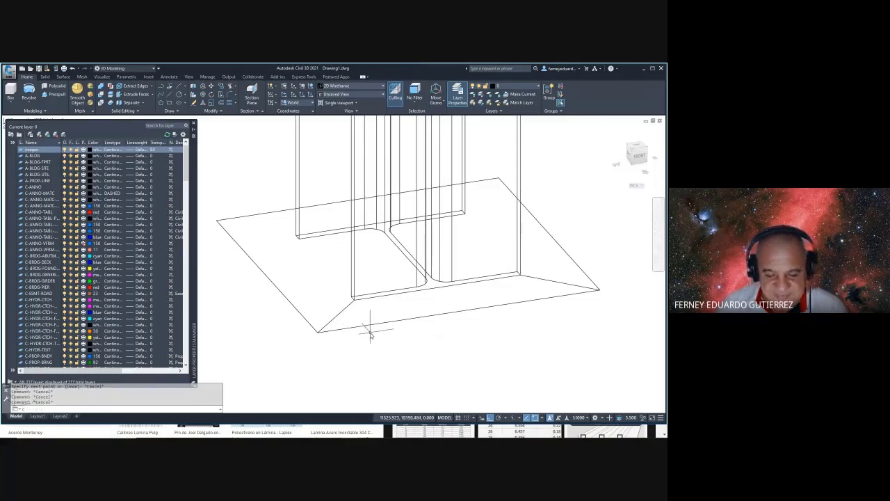
- Draw a circle of diameter 15.09 near the plate corner
type("c")
key("Return")
left_click(336, 316)
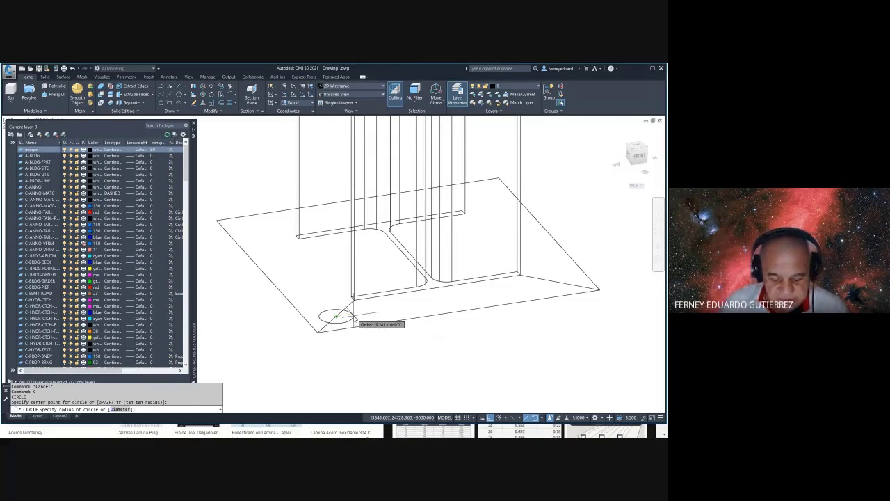
type("d")
key("Return")
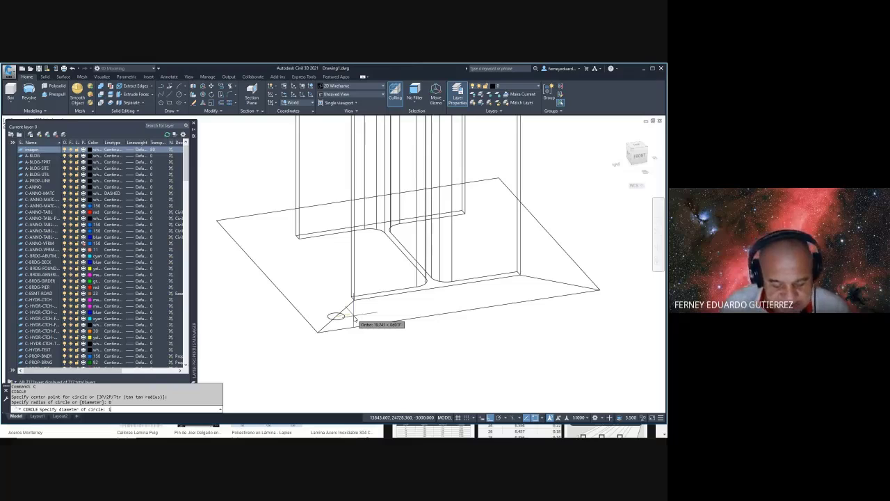
type("9")
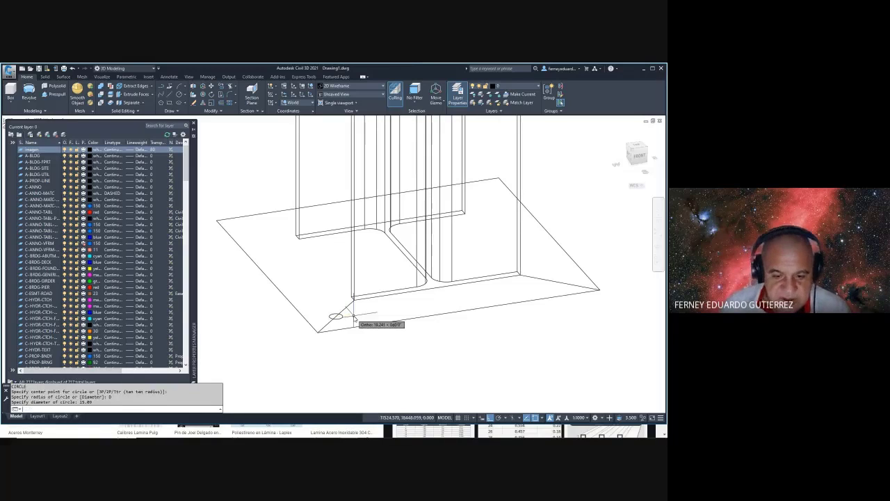
key("Return")
key("Escape")
- Return to Chrome's sheet-gauge image search and clear the query
scroll(339, 316, "up", 2)
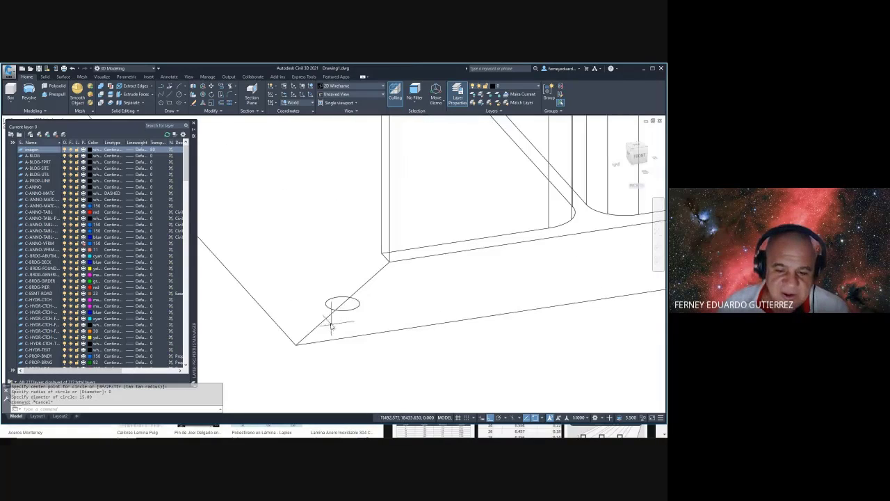
key("alt+Tab")
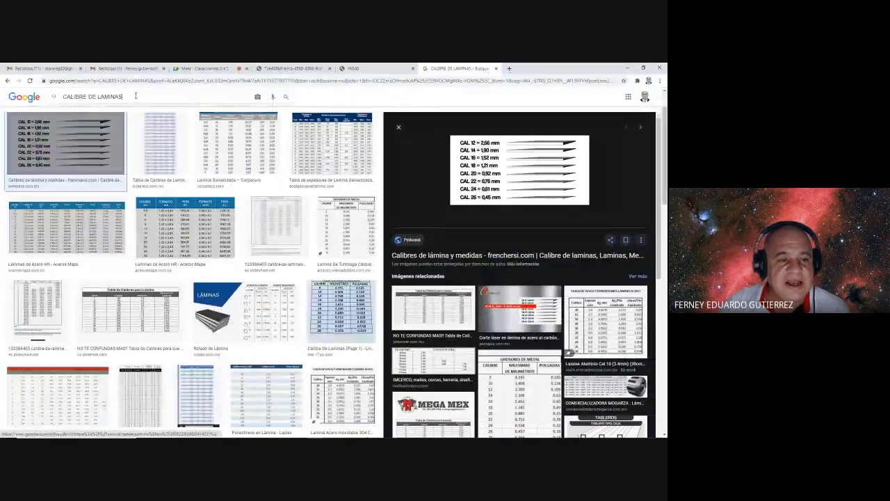
key("BackSpace")
key("BackSpace")
key("BackSpace")
key("BackSpace")
key("BackSpace")
key("BackSpace")
key("BackSpace")
key("BackSpace")
key("BackSpace")
key("BackSpace")
key("BackSpace")
key("BackSpace")
key("BackSpace")
key("BackSpace")
key("BackSpace")
key("BackSpace")
key("BackSpace")
key("BackSpace")
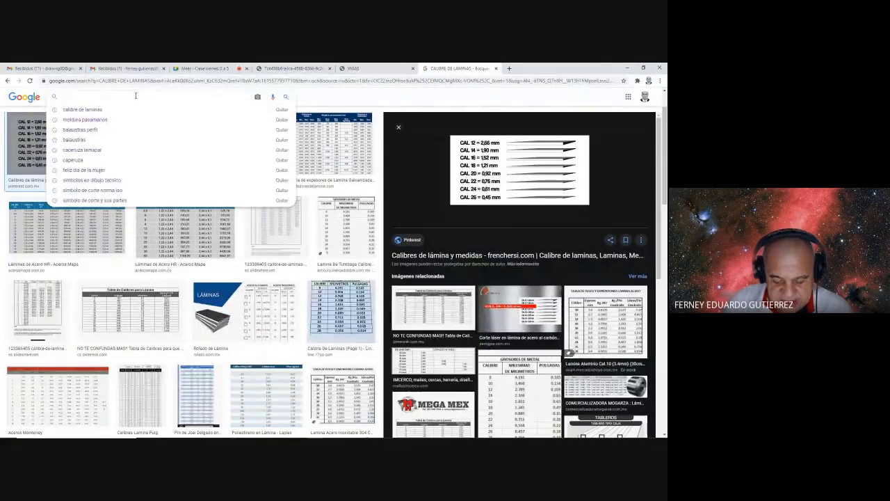
- Search images for 'TORNILLERIA EN PULGADAS' and preview two bolt dimension tables
type("TORNILLE")
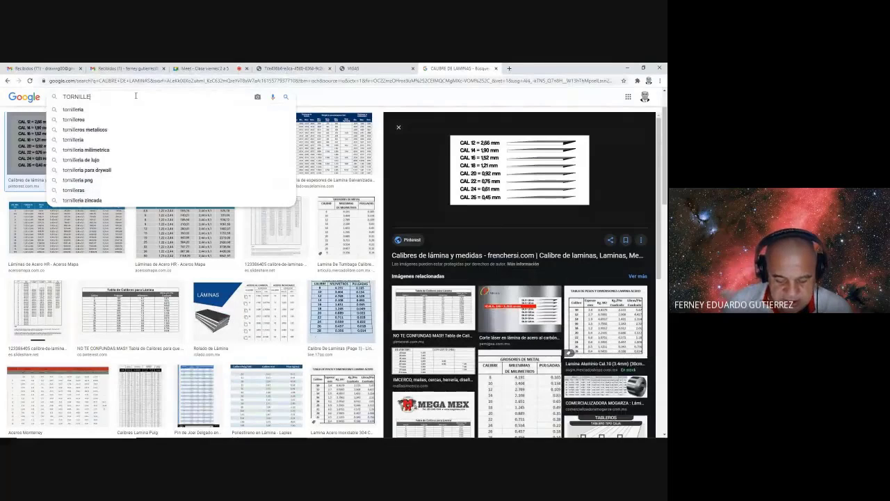
type("RIA E")
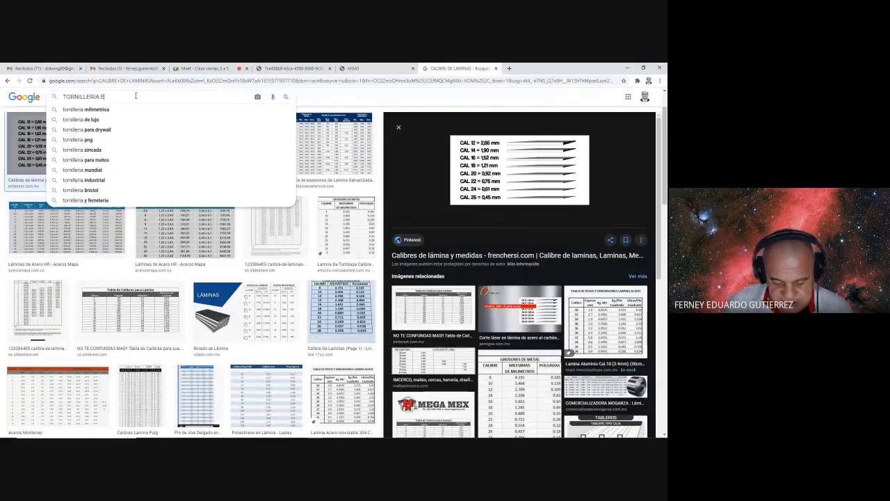
type("N PULGA")
type("DAS")
key("Return")
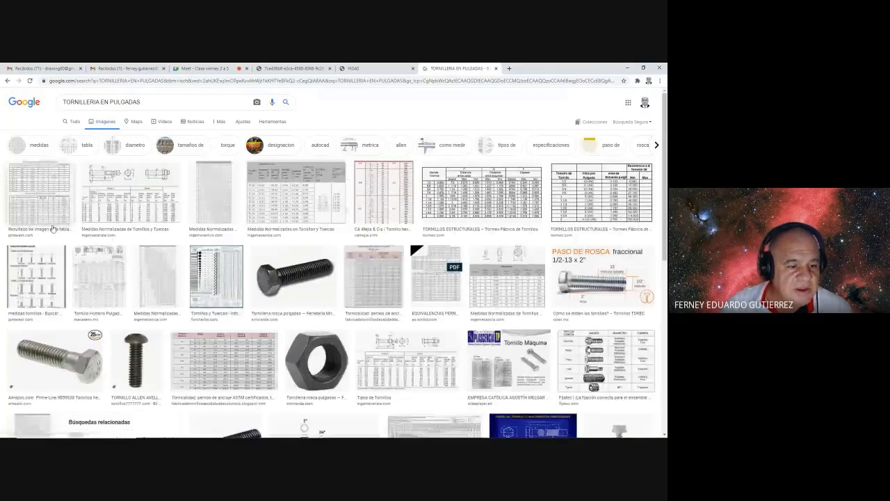
left_click(284, 207)
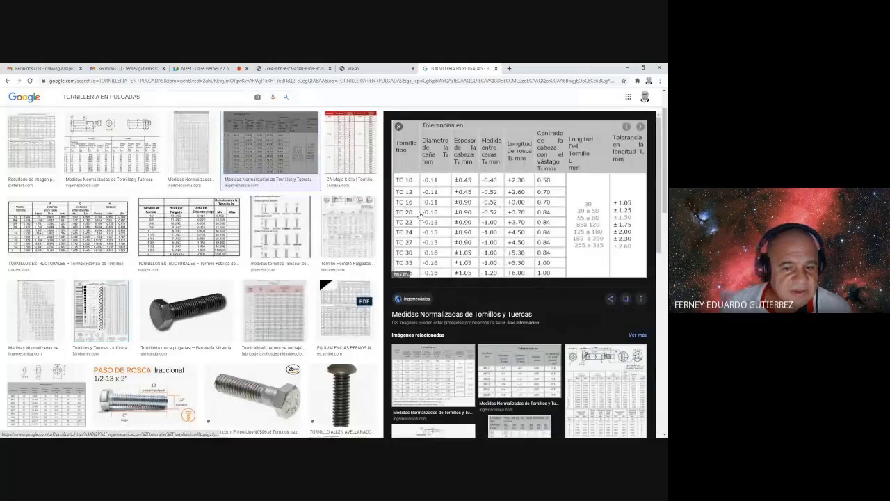
left_click(99, 148)
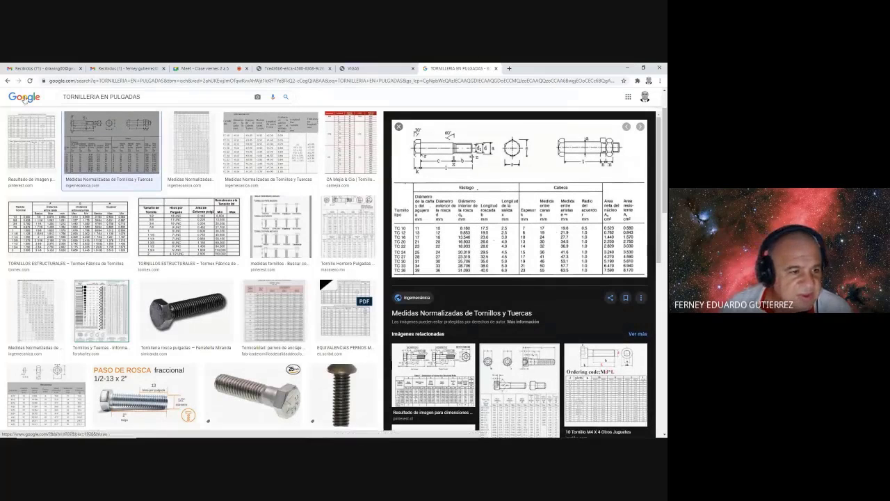
- Change the query to 'TORNILLERIA EN INCH' and preview the Pinterest bolt-equivalence table
left_click_drag(110, 96, 196, 95)
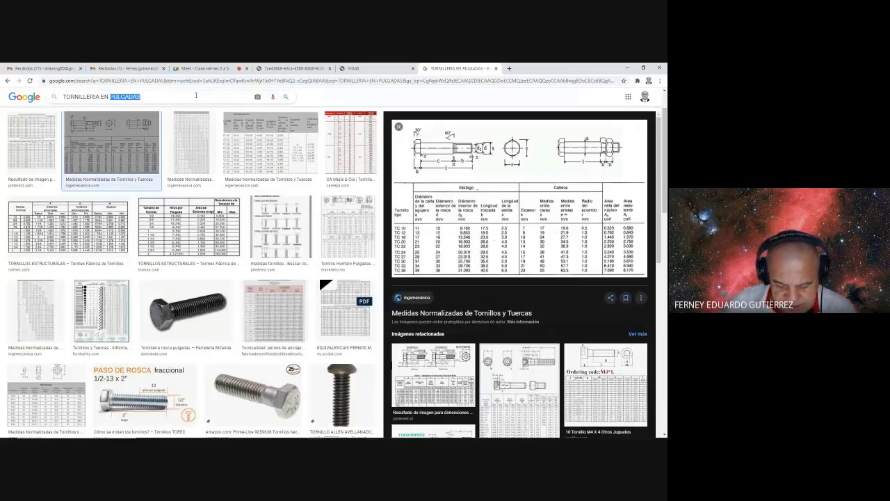
type("INH")
key("Return")
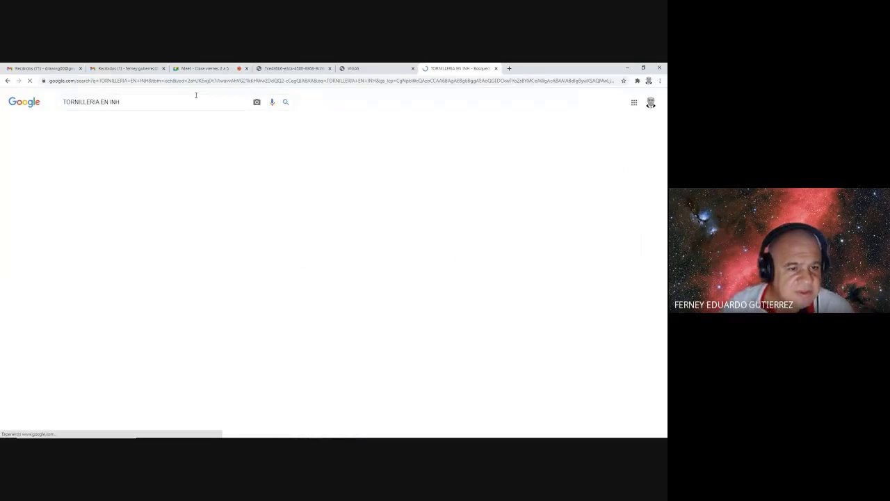
left_click(116, 102)
type("C")
key("Return")
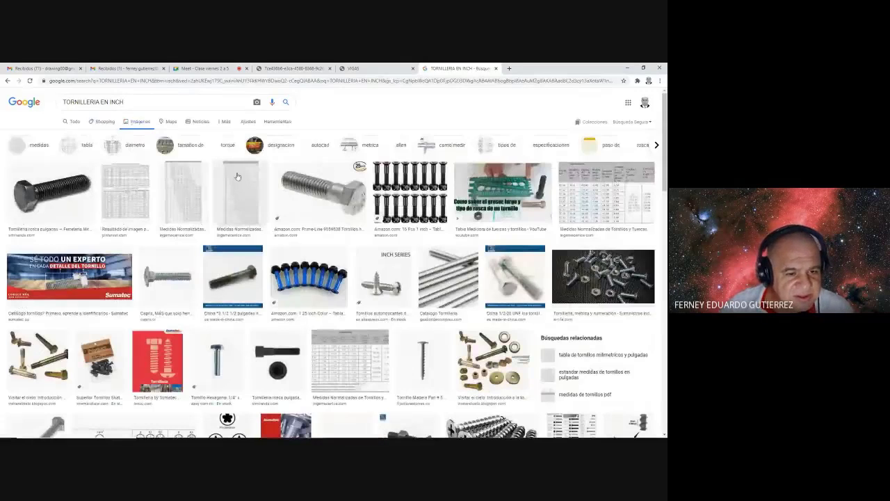
left_click(125, 191)
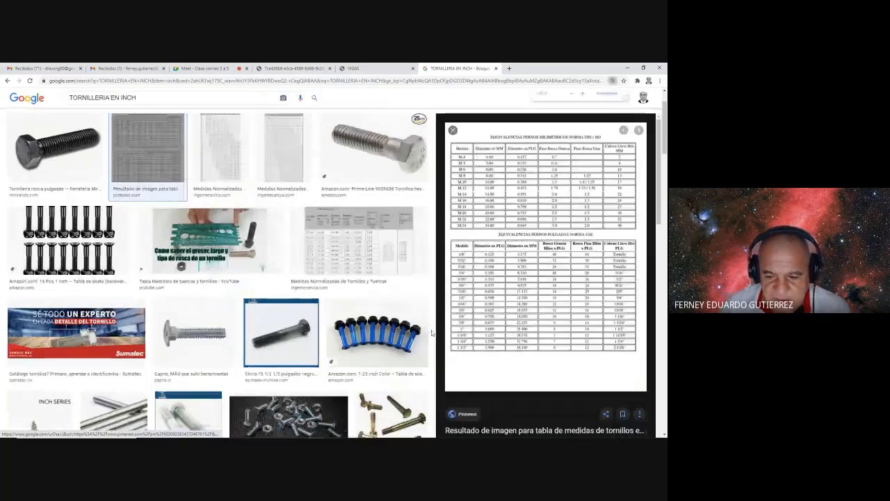
- Open the Pinterest pin with the SAE inch bolt table, then return to Civil 3D
left_click(475, 309)
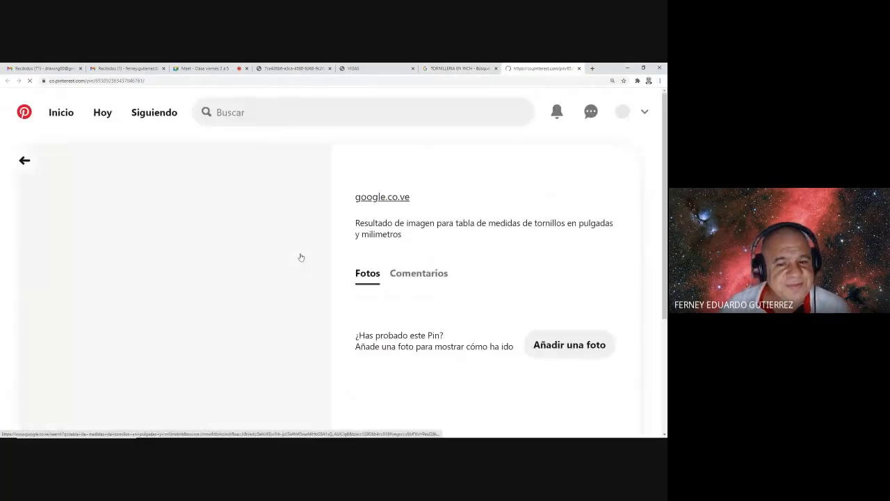
scroll(49, 282, "down", 2)
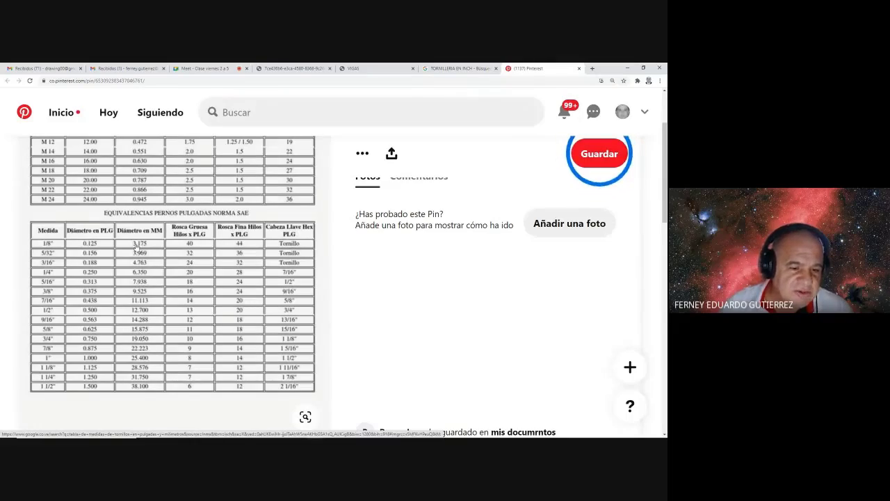
key("alt+Tab")
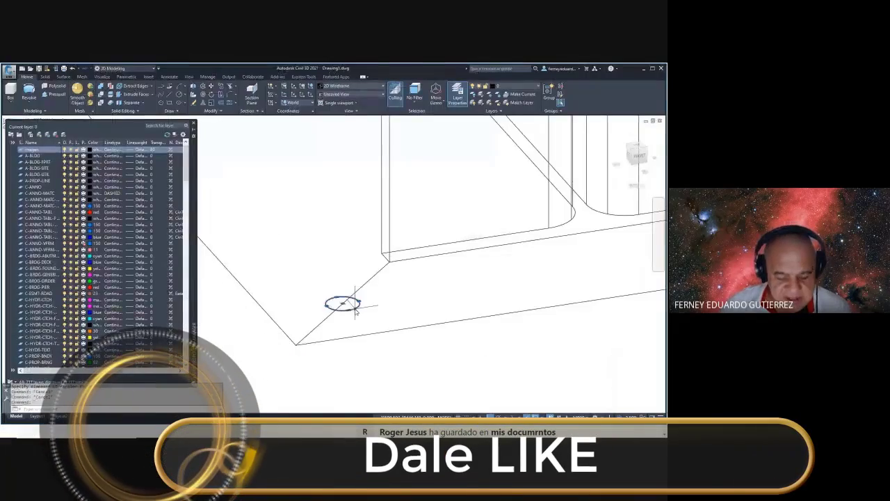
mouse_move(171, 297)
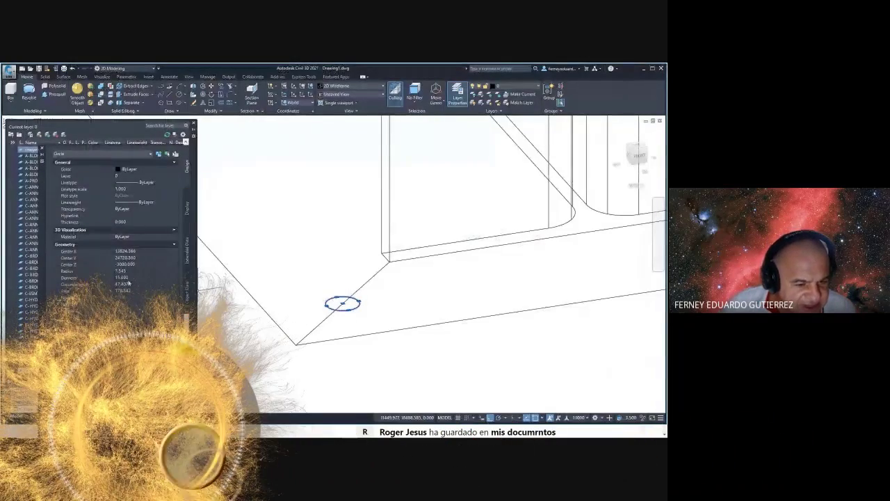
key("alt+Tab")
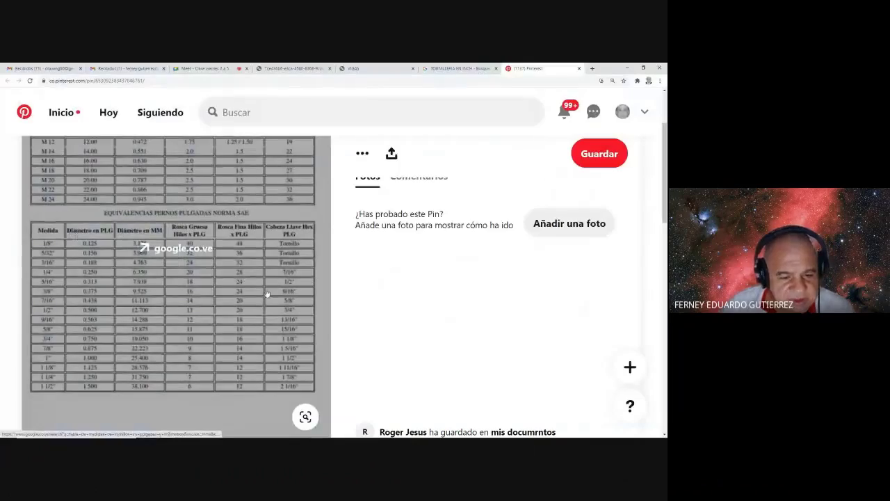
key("alt+Tab")
key("alt+Tab")
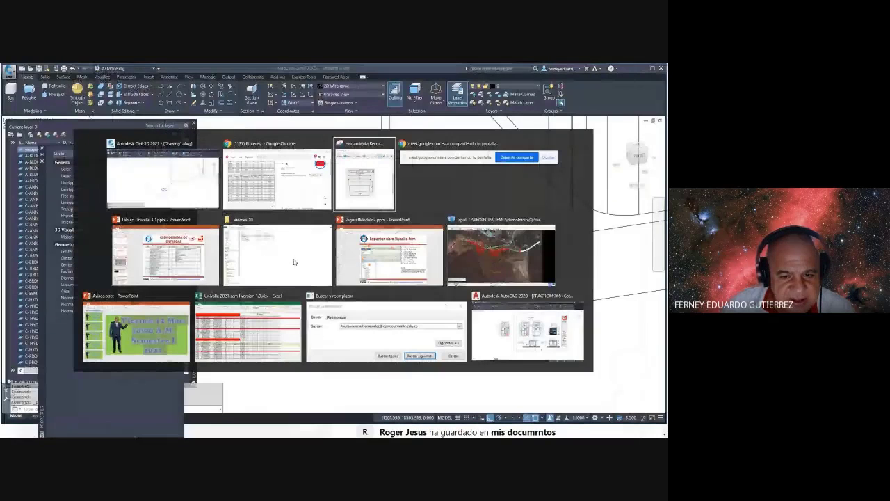
- Change the bolt-hole circle's diameter to match the bolt table
left_click(277, 179)
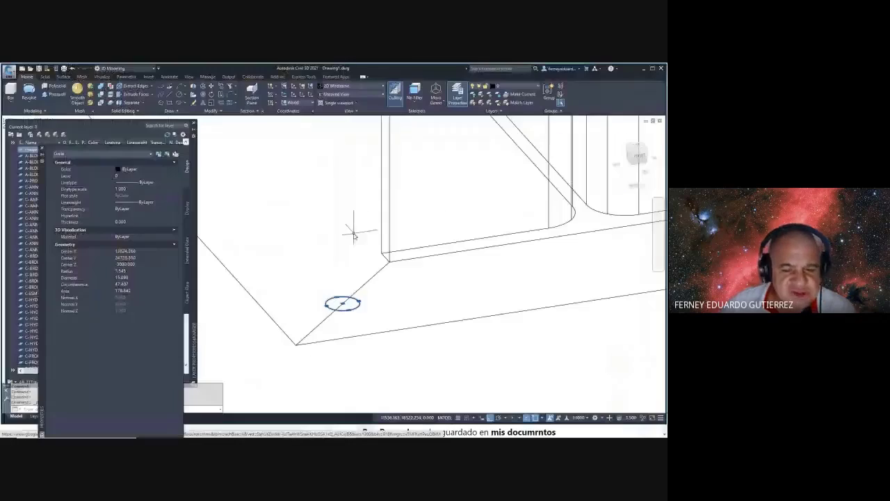
key("alt+Tab")
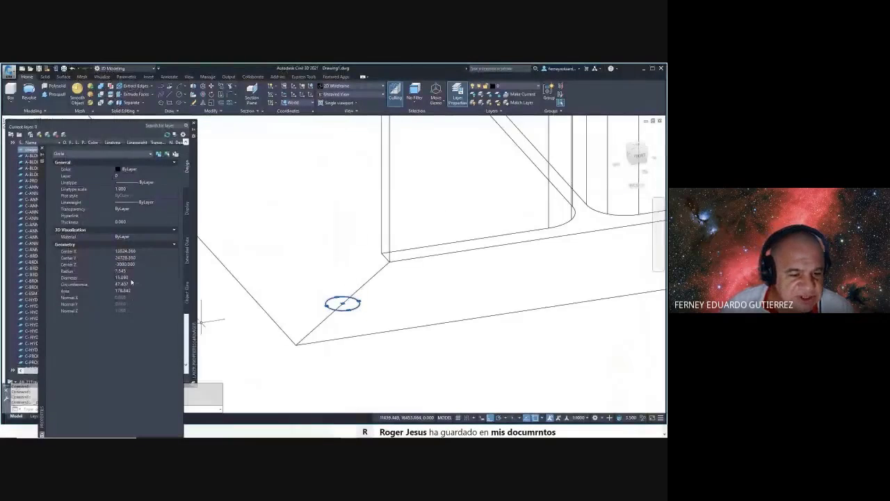
left_click(127, 278)
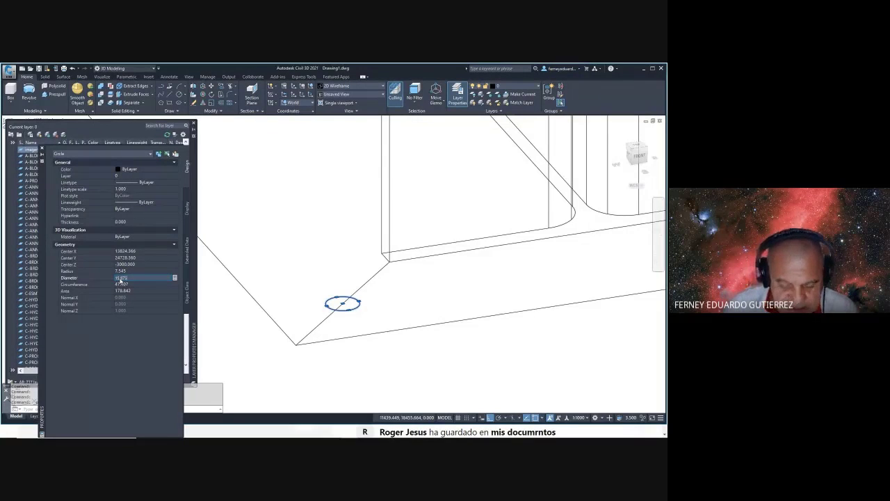
key("Return")
key("Escape")
- Copy the bolt-hole circle from its centre to the plate's right front corner
scroll(352, 253, "down", 4)
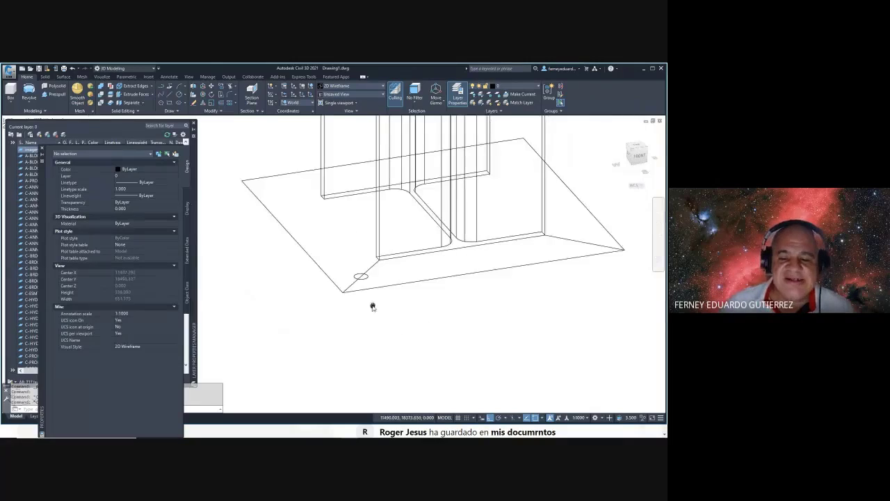
type("cp")
key("Return")
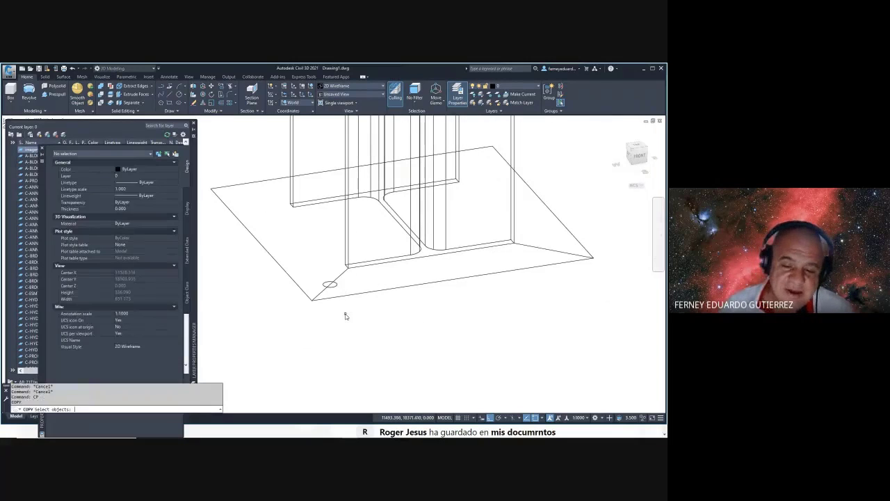
left_click(316, 273)
left_click(353, 304)
key("Return")
scroll(345, 282, "up", 3)
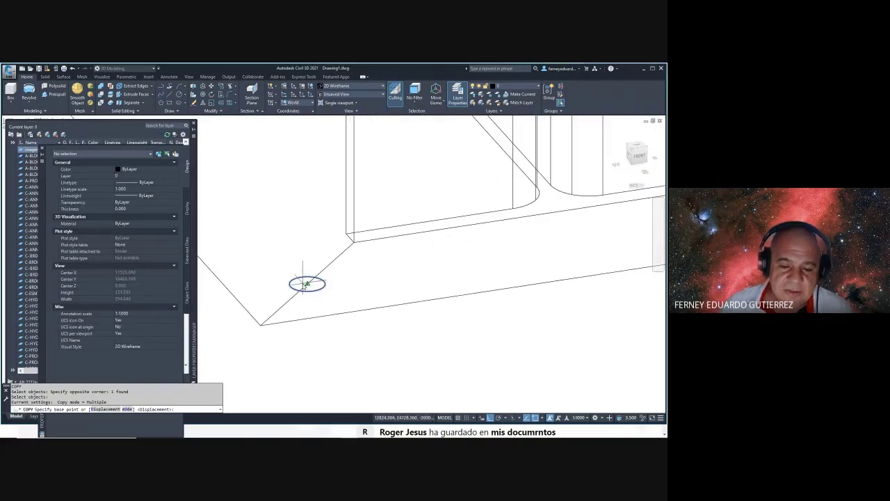
left_click(305, 282)
scroll(305, 281, "down", 3)
left_click(442, 264)
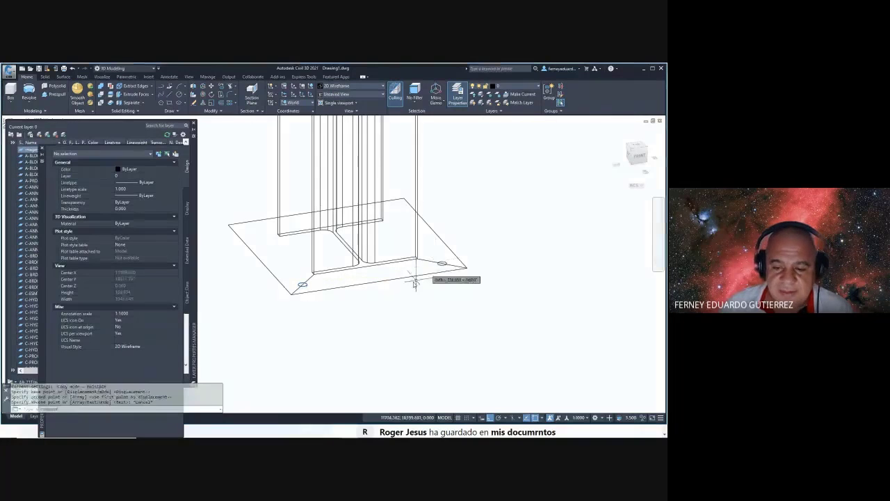
key("Escape")
- Start a mirror with both front bolt-hole circles selected
left_click(428, 261)
left_click(333, 270)
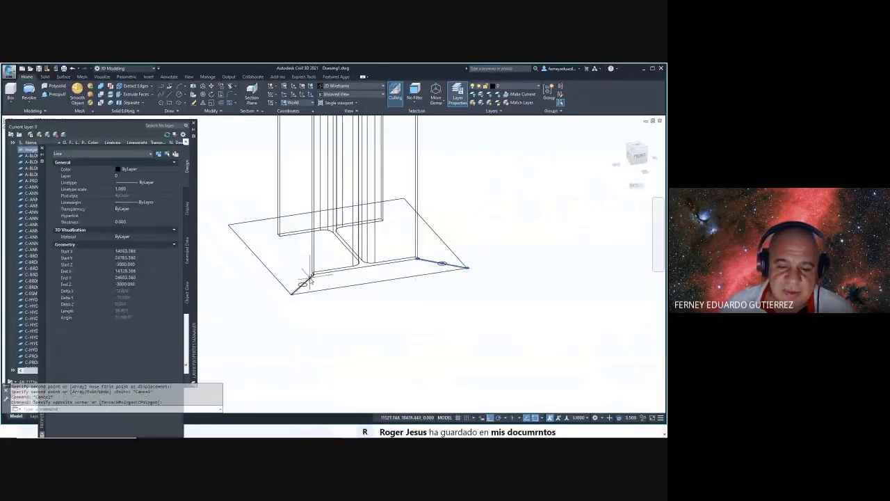
left_click(311, 280)
key("Escape")
key("Escape")
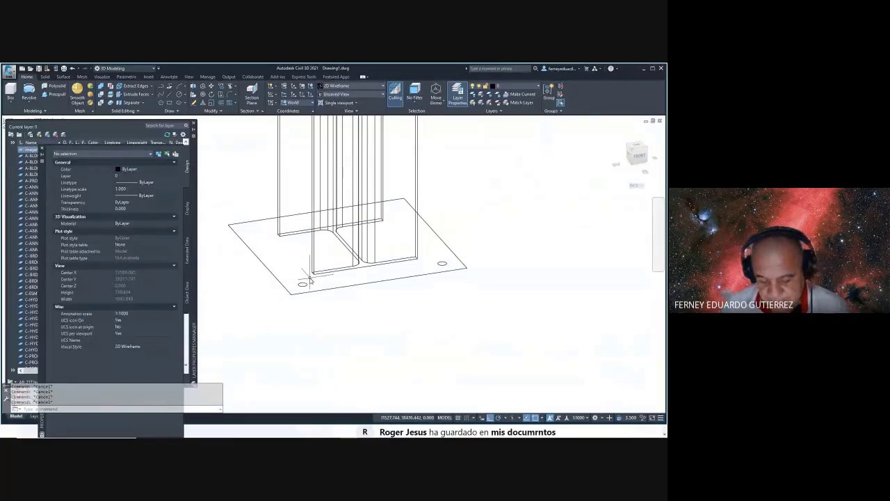
type("mi")
key("Return")
left_click(274, 247)
left_click(506, 305)
key("Return")
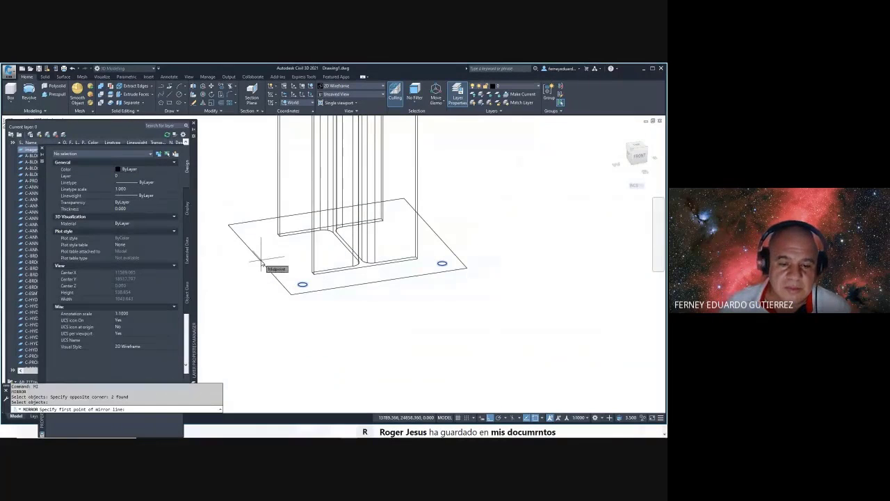
- Restart the mirror and window-select both front bolt-hole circles
left_click(261, 264)
scroll(497, 199, "down", 3)
middle_click_drag(497, 199, 451, 245)
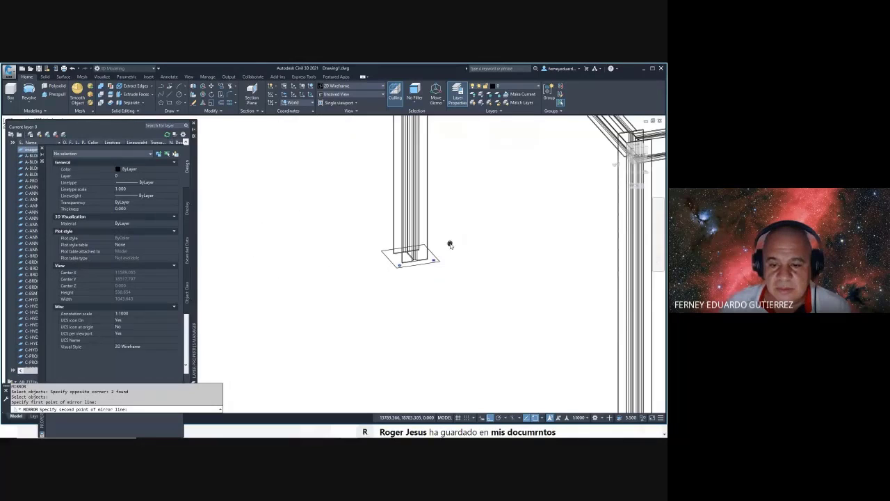
scroll(441, 302, "up", 4)
key("Escape")
key("Escape")
key("Escape")
key("Escape")
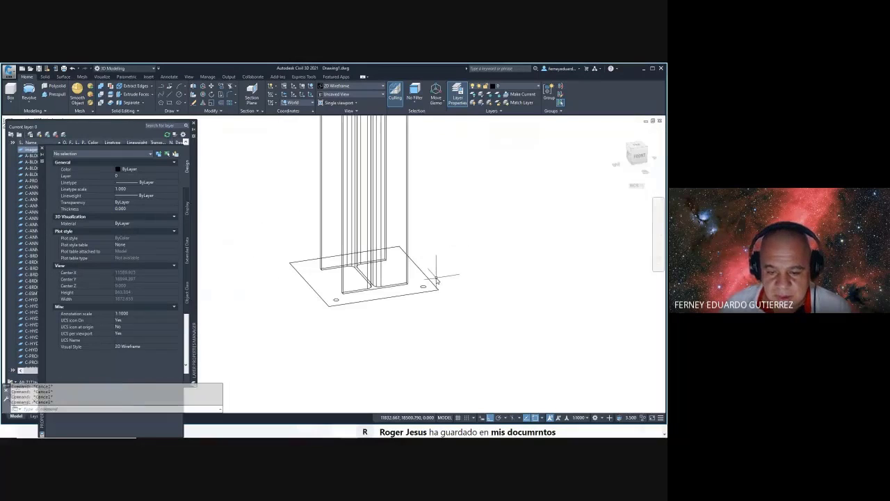
type("mi")
key("Return")
left_click(324, 272)
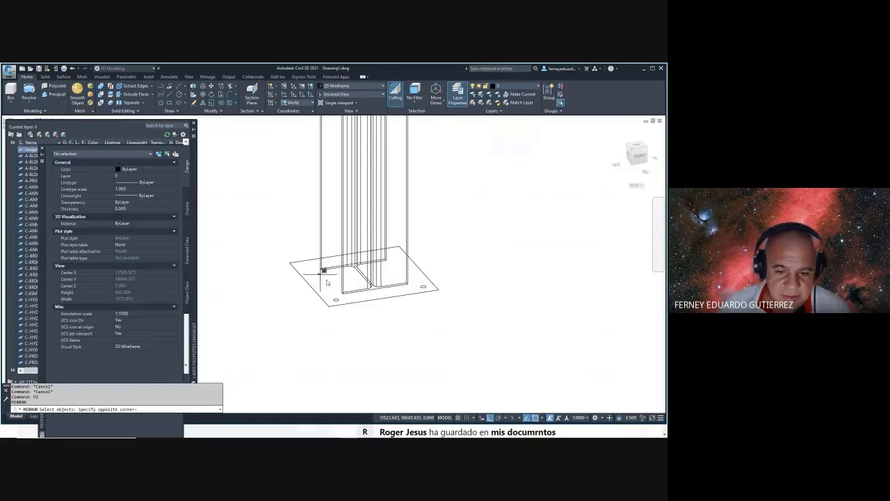
left_click(451, 320)
key("Return")
- Mirror the holes across the plate between opposite edge midpoints, keeping the originals
right_click(440, 241, "shift")
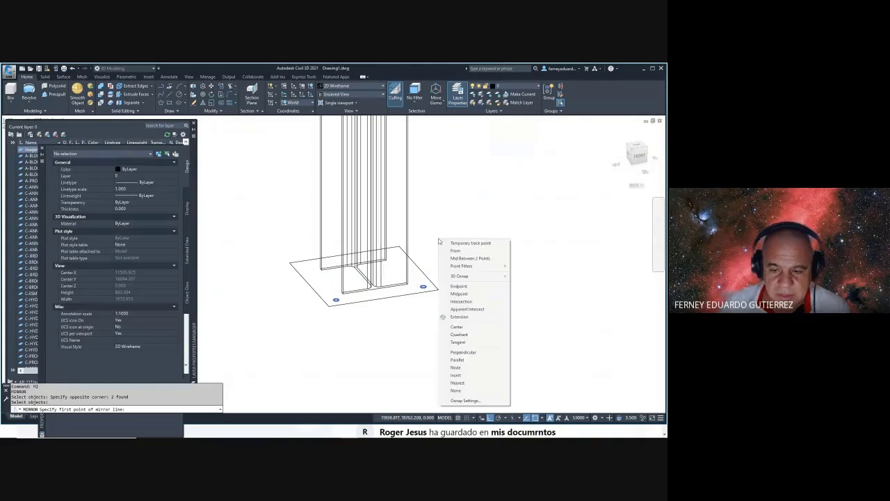
left_click(459, 295)
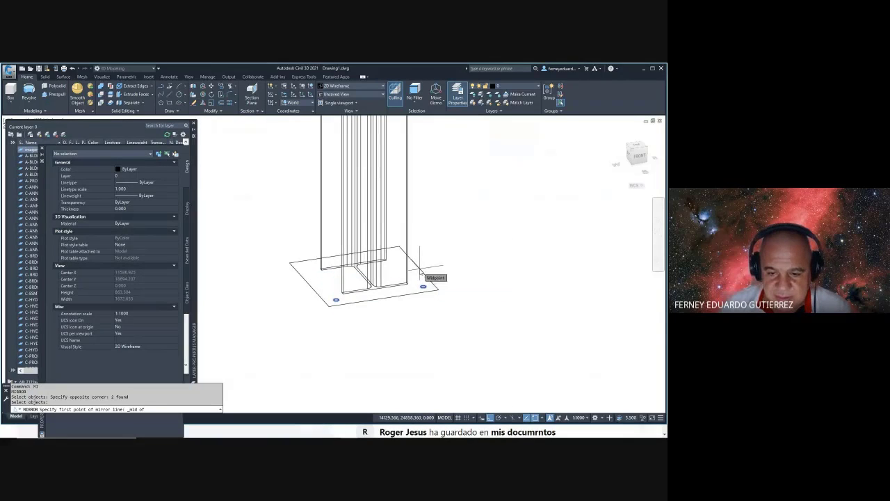
left_click(420, 271)
right_click(246, 262, "shift")
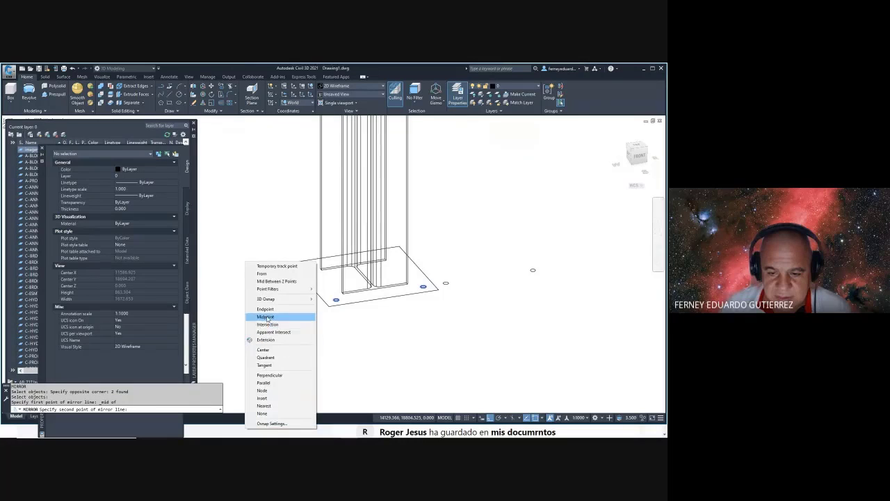
left_click(267, 317)
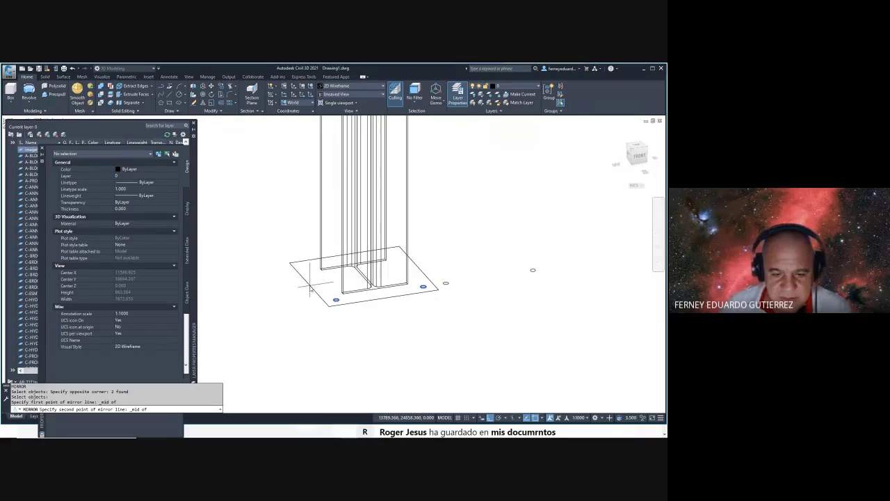
left_click(310, 285)
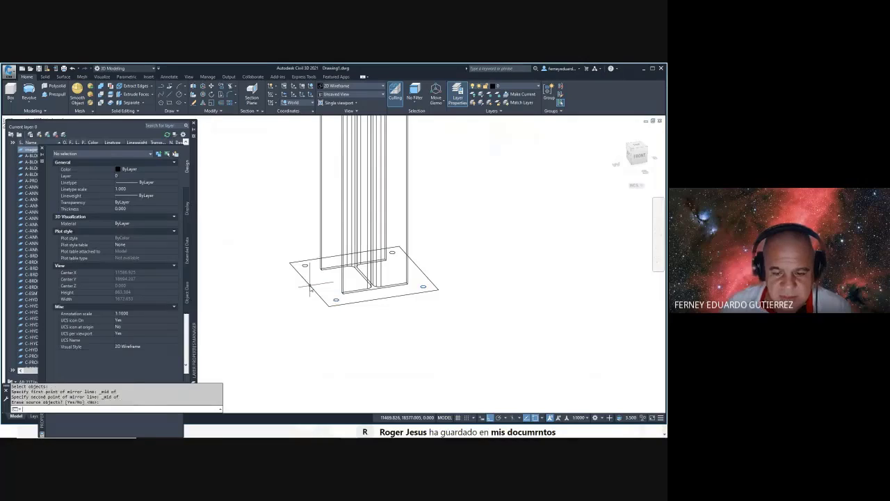
key("Escape")
middle_click_drag(379, 292, 375, 309, "shift")
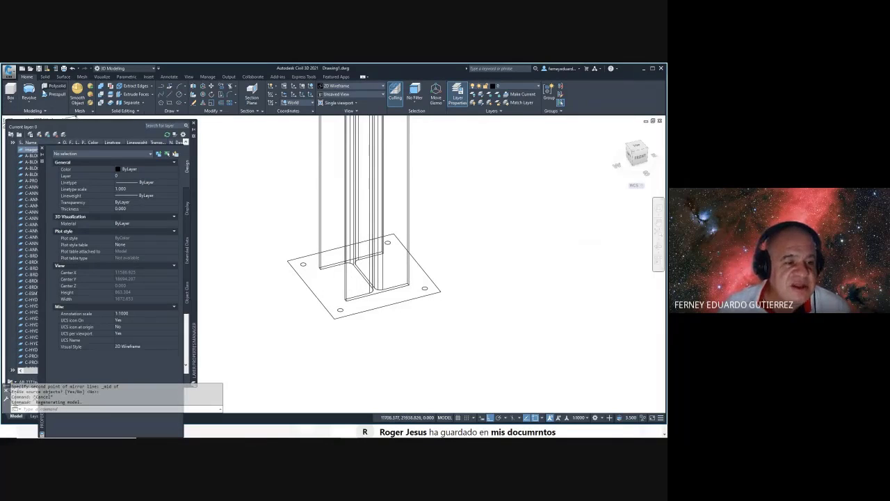
- Move the base plate and its holes up and to the right
left_click(44, 95)
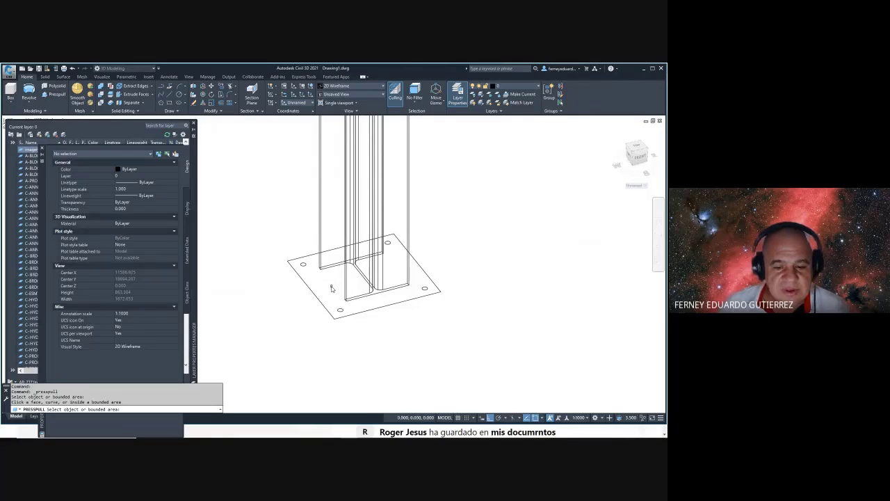
key("Escape")
key("Escape")
key("Escape")
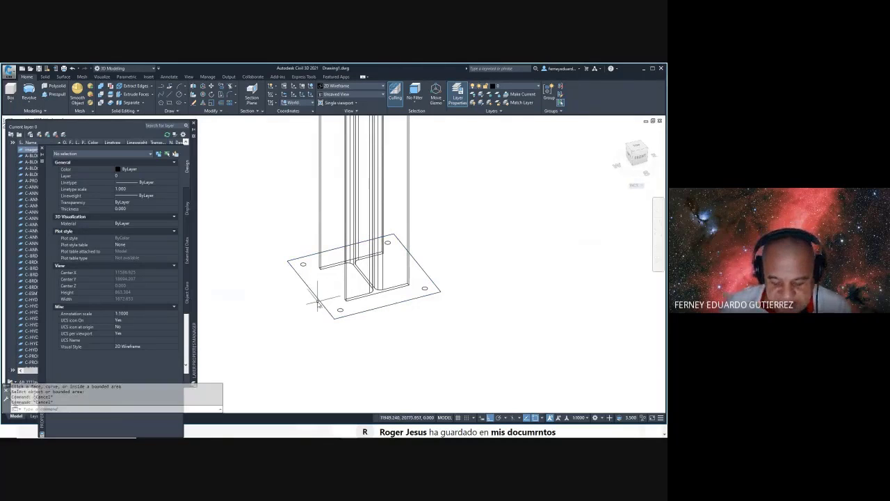
key("Escape")
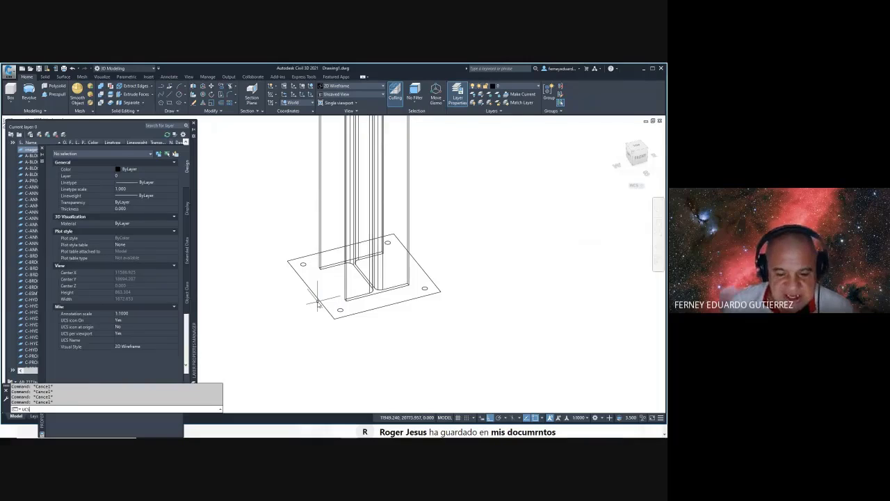
type("M")
key("Return")
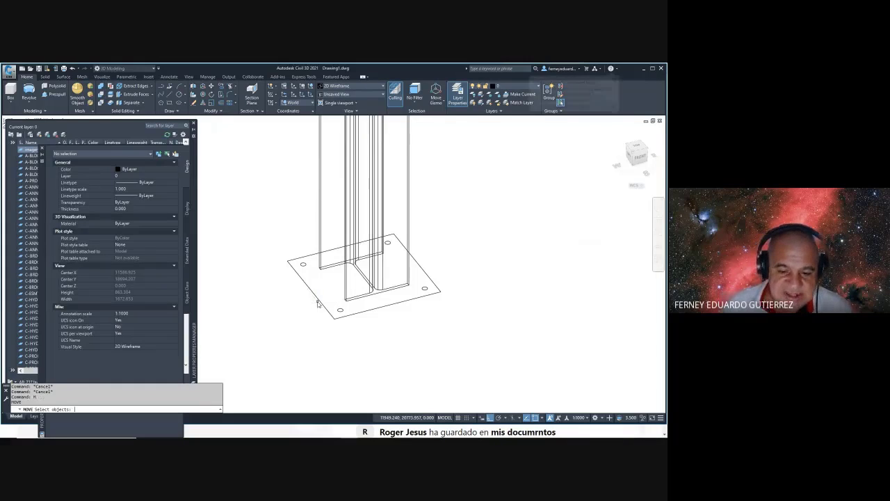
left_click(260, 214)
left_click(453, 334)
key("Return")
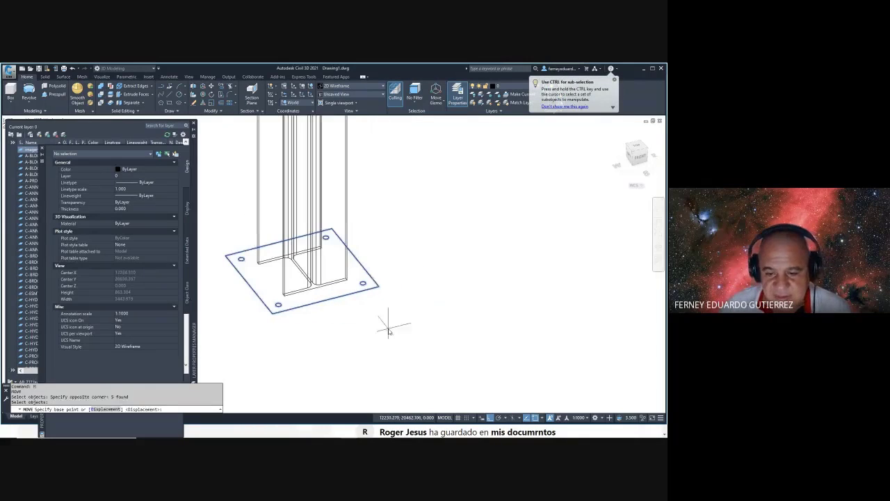
left_click(384, 318)
left_click(549, 252)
scroll(485, 290, "up", 1)
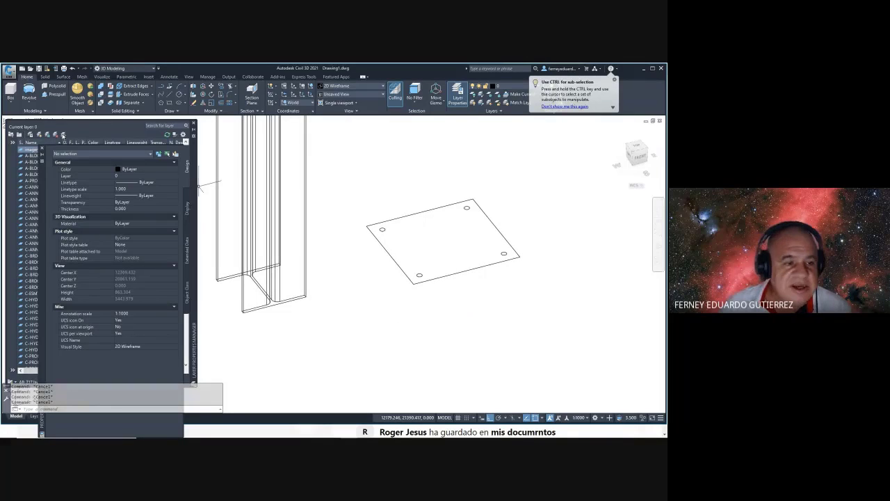
- Align the UCS with the plate's front, right and left corners
left_click(56, 94)
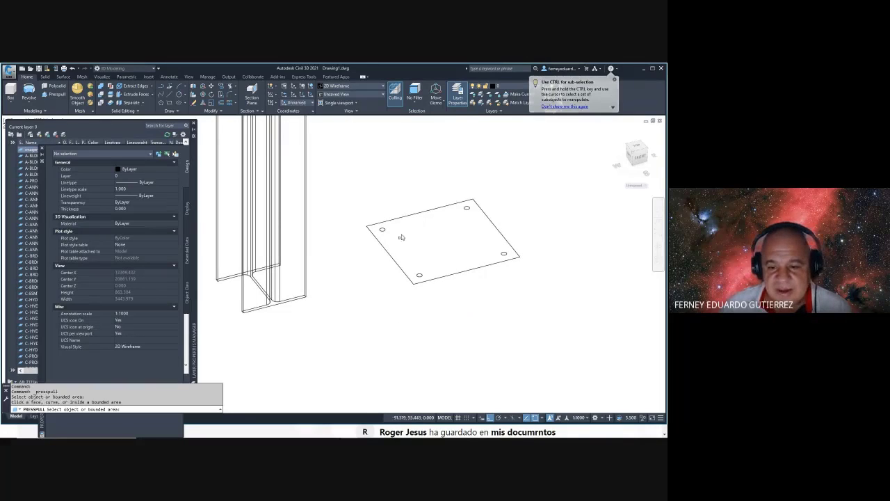
key("Escape")
key("Escape")
key("Escape")
type("ucs")
key("Return")
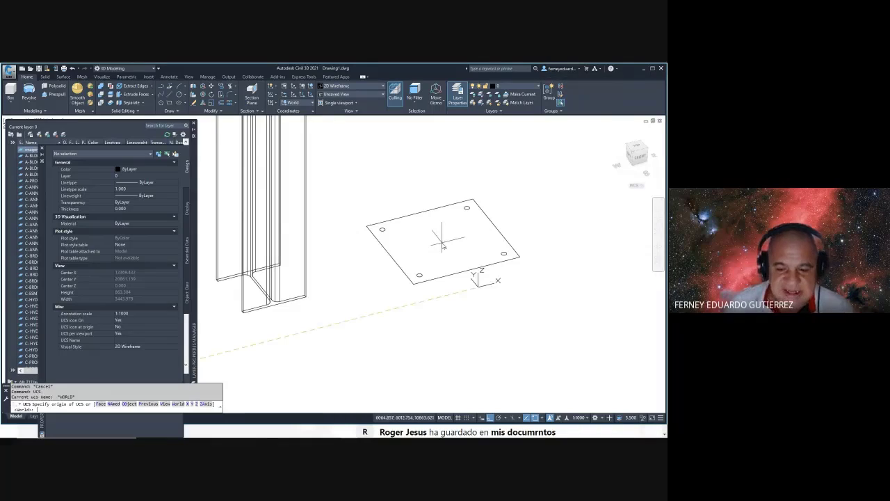
left_click(414, 282)
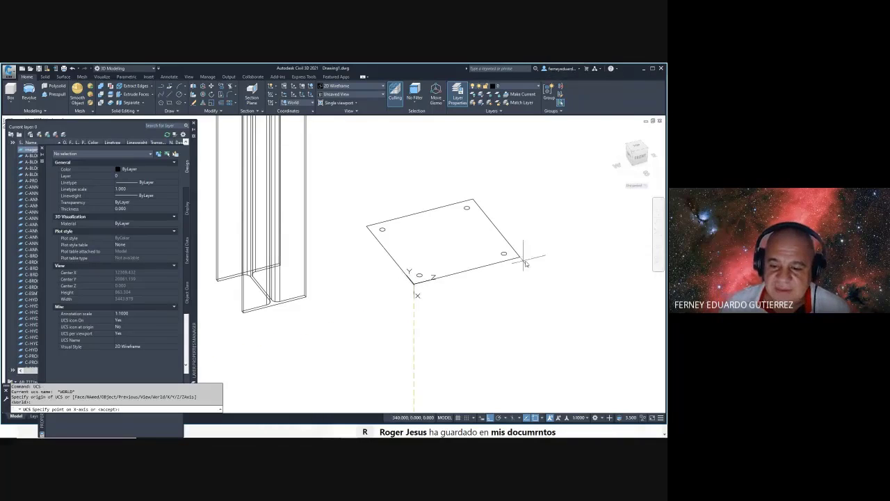
left_click(520, 258)
left_click(368, 226)
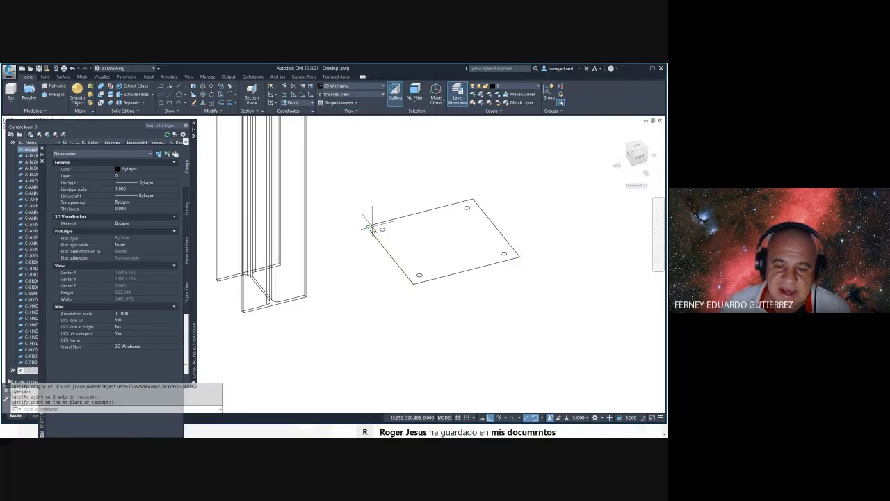
- Press-pull the plate area into a 15.875-thick slab with the bolt holes
left_click(55, 95)
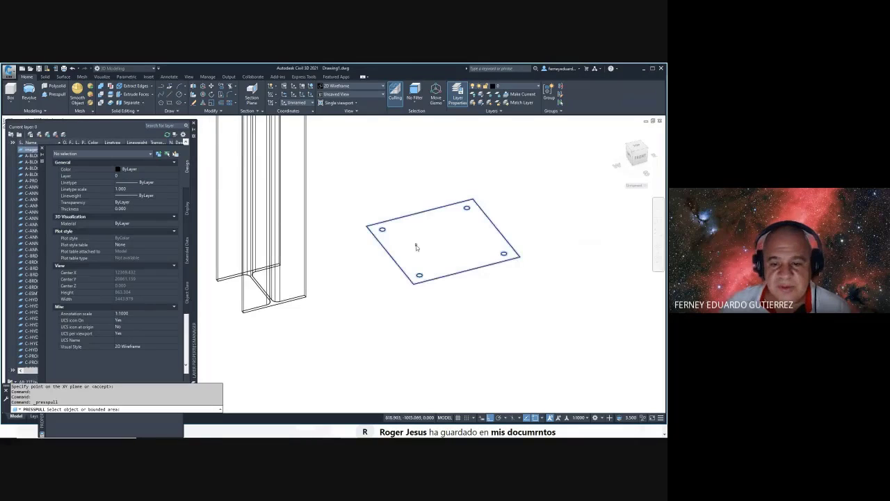
left_click(417, 245)
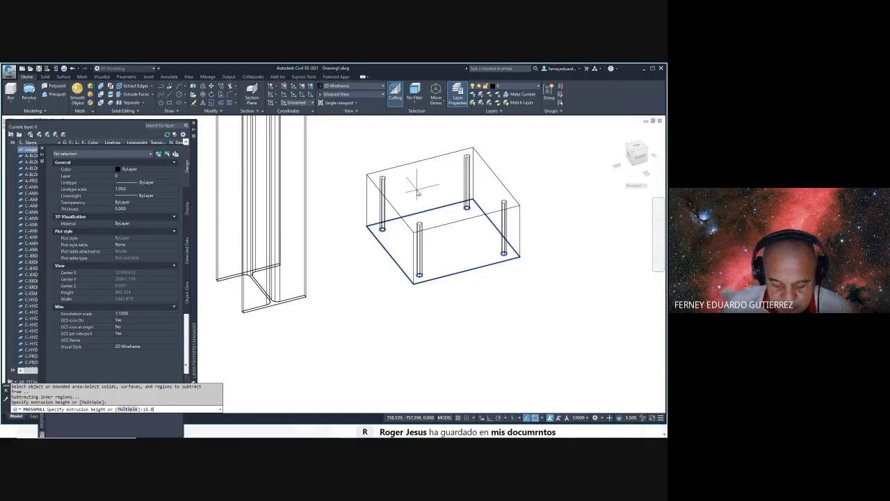
key("Escape")
key("Escape")
key("Escape")
key("Escape")
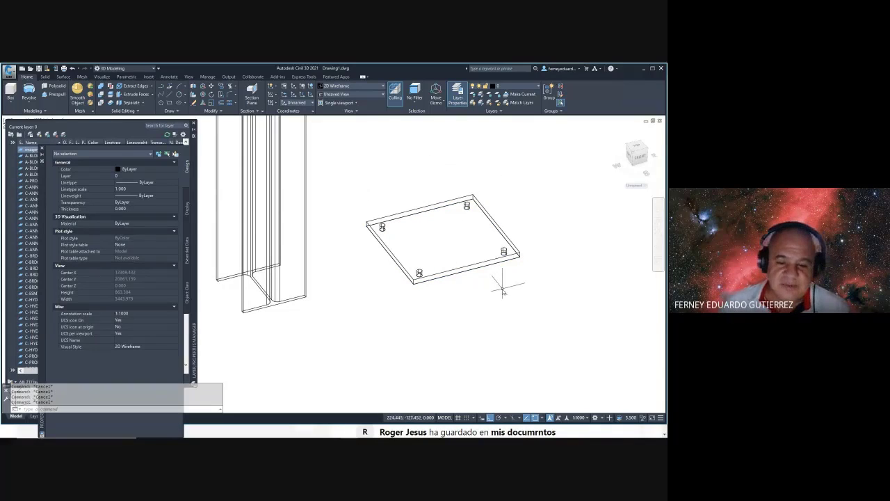
- Move the holed plate, using the midpoint between two opposite corners as base point
type("m")
key("Return")
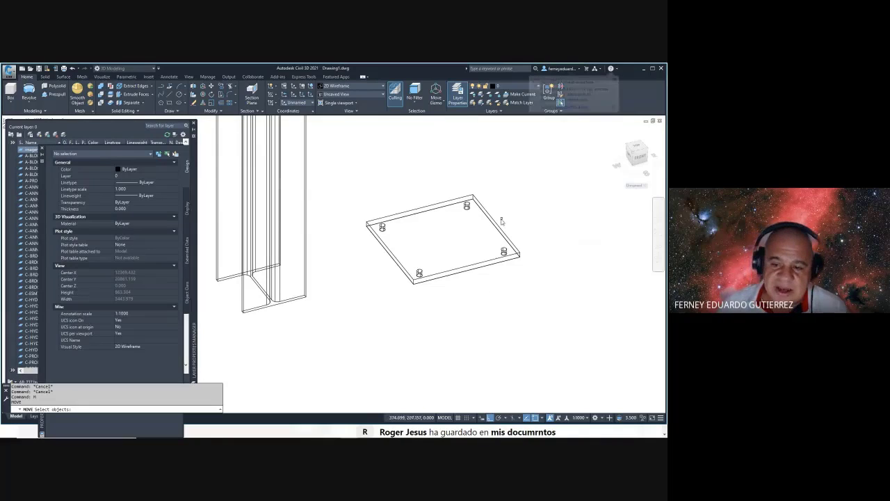
left_click(500, 226)
key("Return")
right_click(398, 161, "shift")
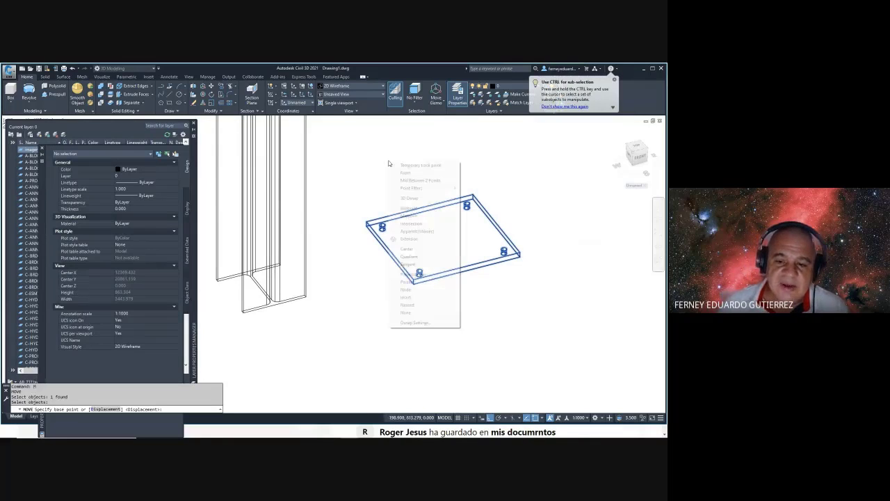
left_click(422, 178)
left_click(474, 197)
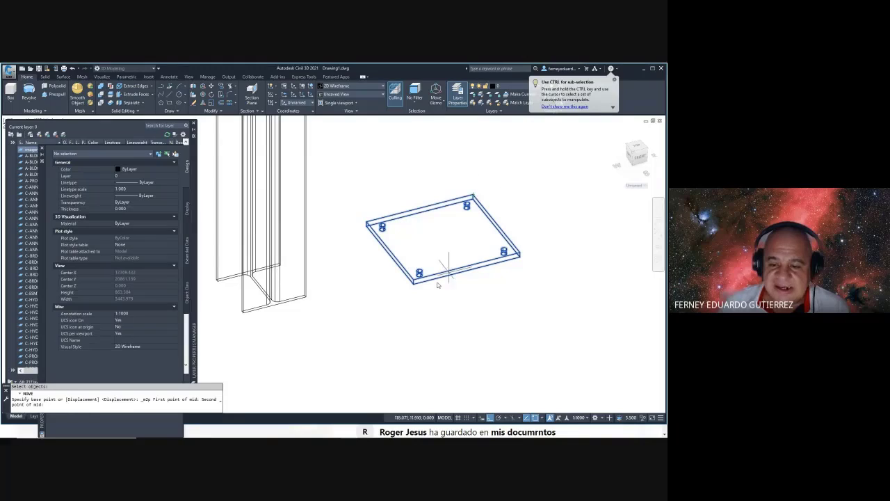
left_click(414, 280)
scroll(414, 280, "down", 3)
- Place the plate centred between the column base's corners
right_click(423, 197, "shift")
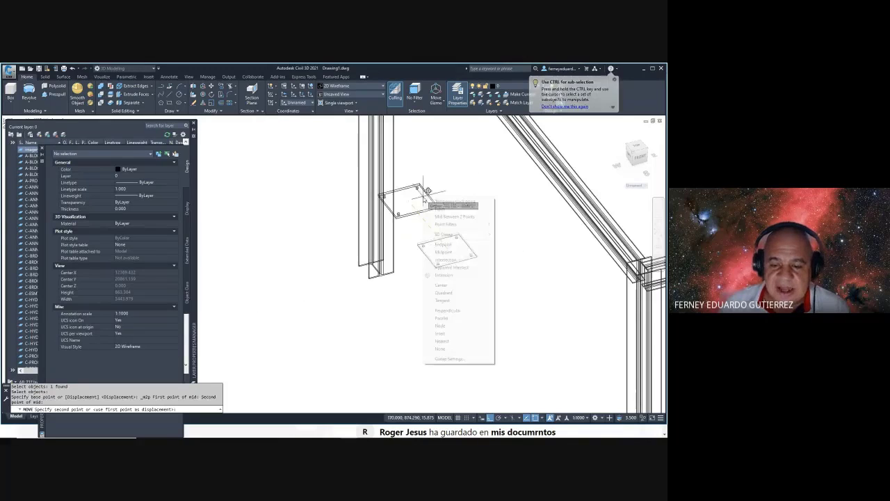
left_click(456, 215)
scroll(424, 243, "up", 5)
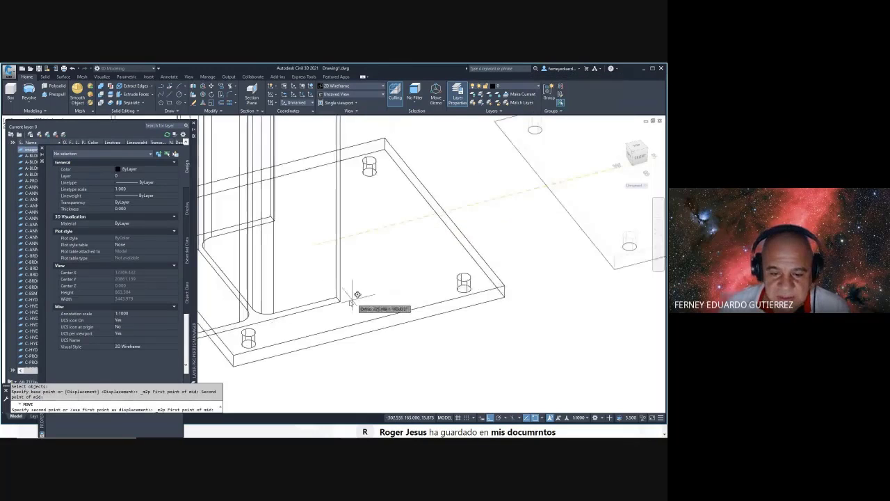
left_click(424, 278)
left_click(427, 277)
scroll(390, 250, "up", 3)
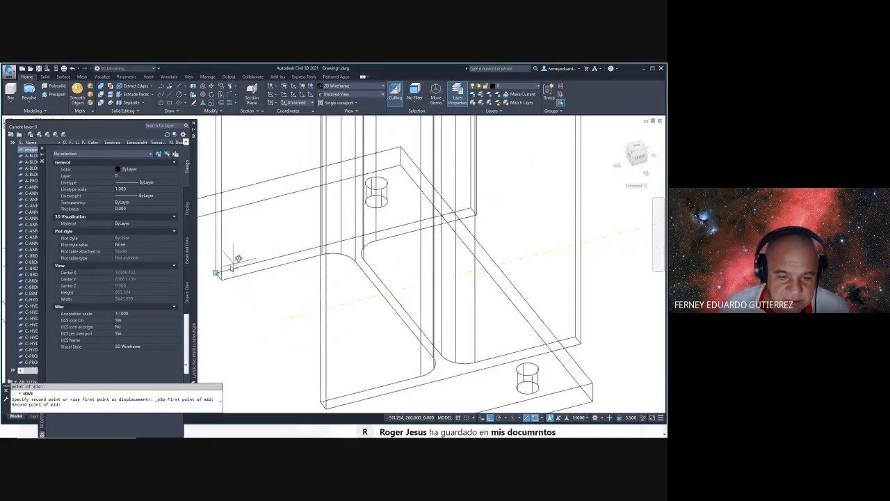
scroll(378, 244, "down", 4)
scroll(378, 244, "down", 2)
key("Escape")
- Delete the spare base plate on the right
left_click(553, 165)
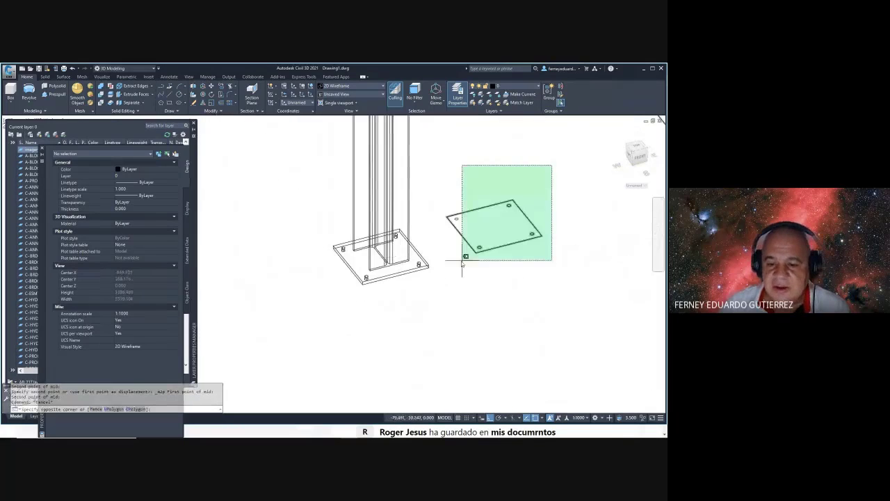
left_click(463, 254)
key("Delete")
- Switch the view to the shaded Conceptual visual style
type("vs")
key("Return")
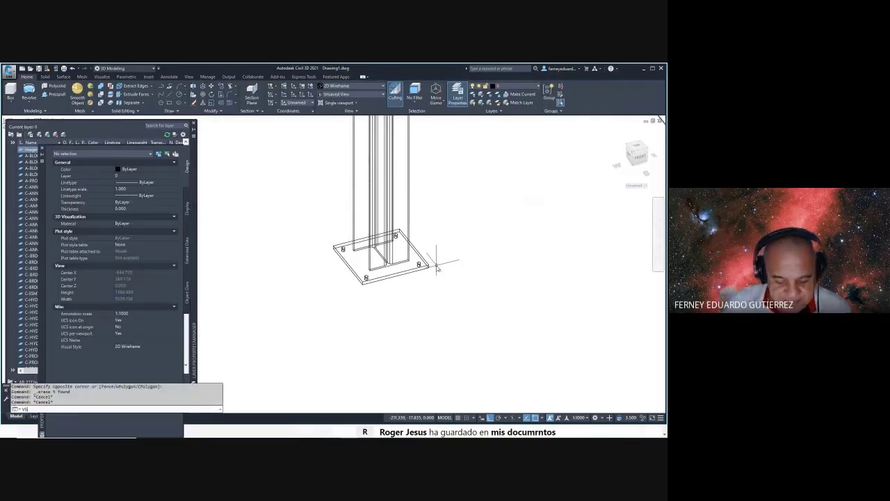
type("c")
key("Return")
scroll(397, 276, "down", 3)
scroll(397, 275, "up", 3)
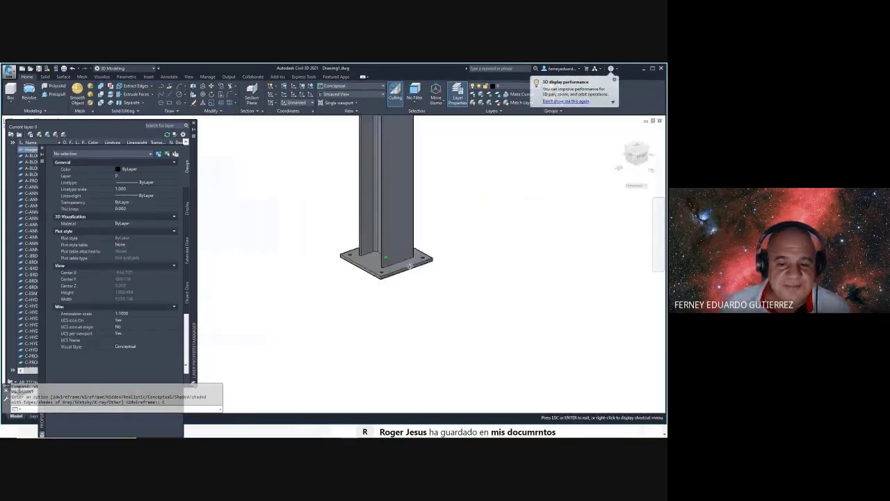
scroll(418, 278, "up", 3)
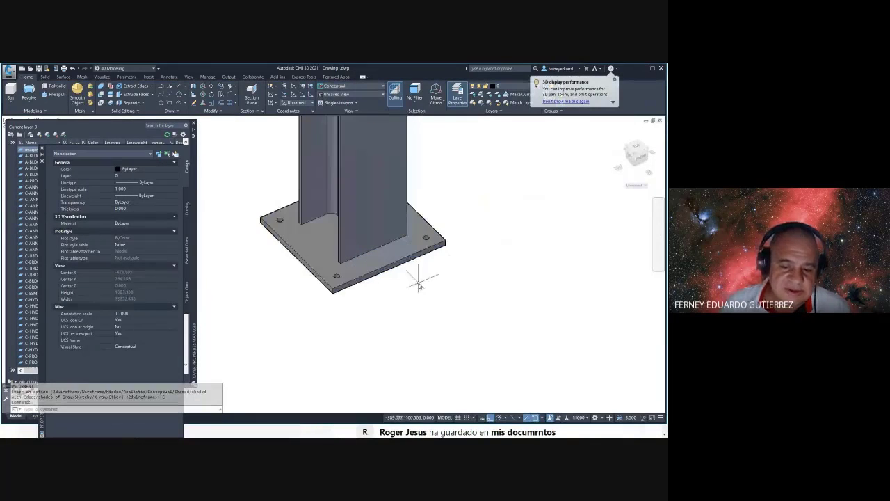
scroll(424, 275, "down", 3)
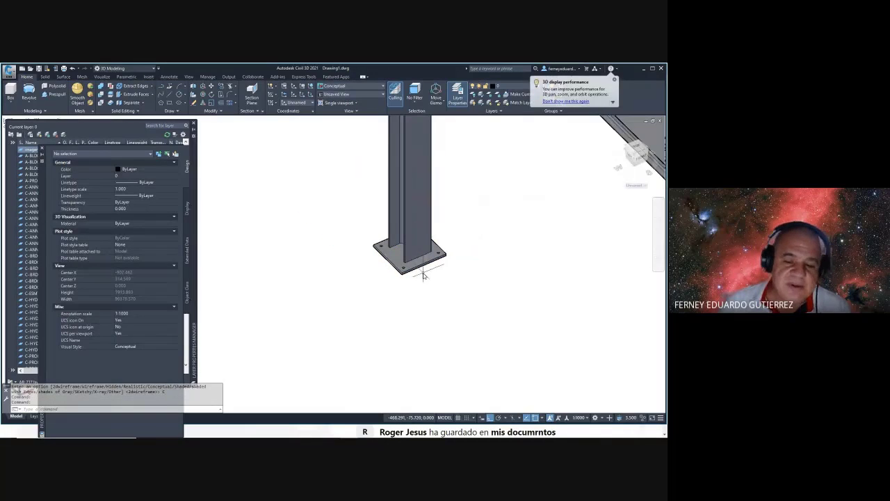
scroll(424, 275, "up", 2)
key("Escape")
key("Escape")
key("Escape")
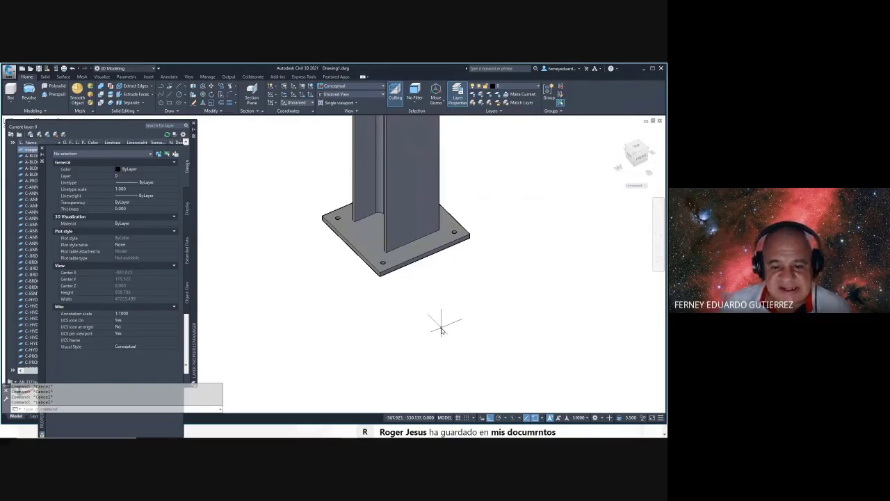
type("vs")
key("Return")
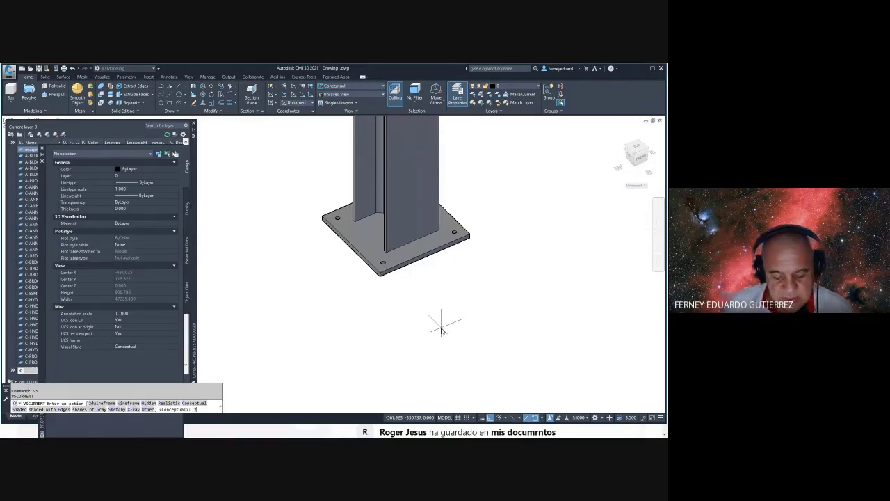
- Return the view to the 2D Wireframe visual style
type("2")
key("Return")
type("rec")
key("Return")
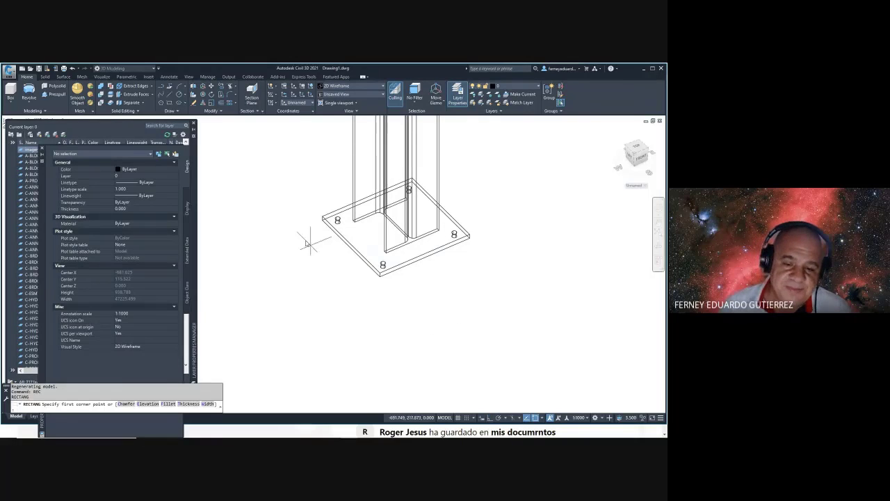
key("Escape")
key("Escape")
type("do")
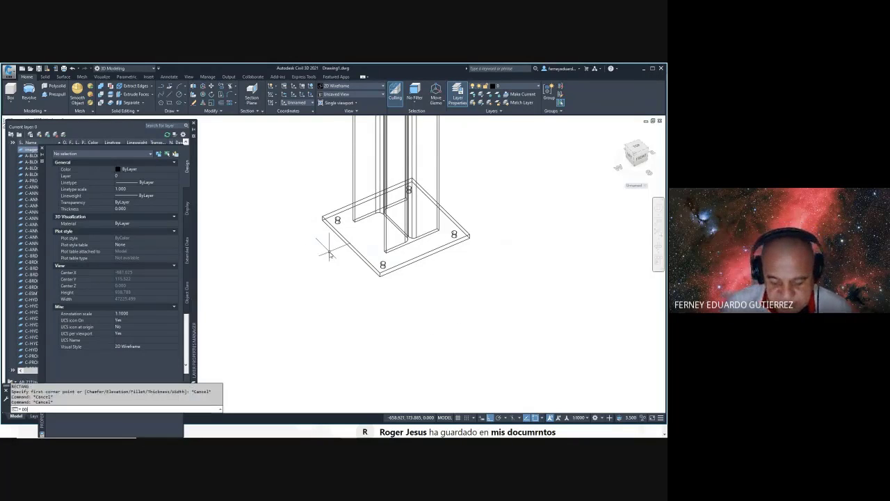
key("Return")
left_click(323, 218)
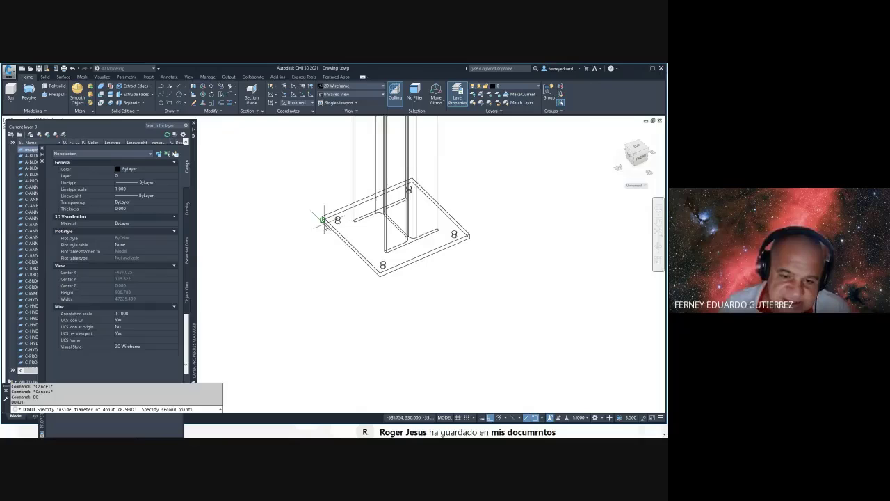
left_click(379, 277)
key("Escape")
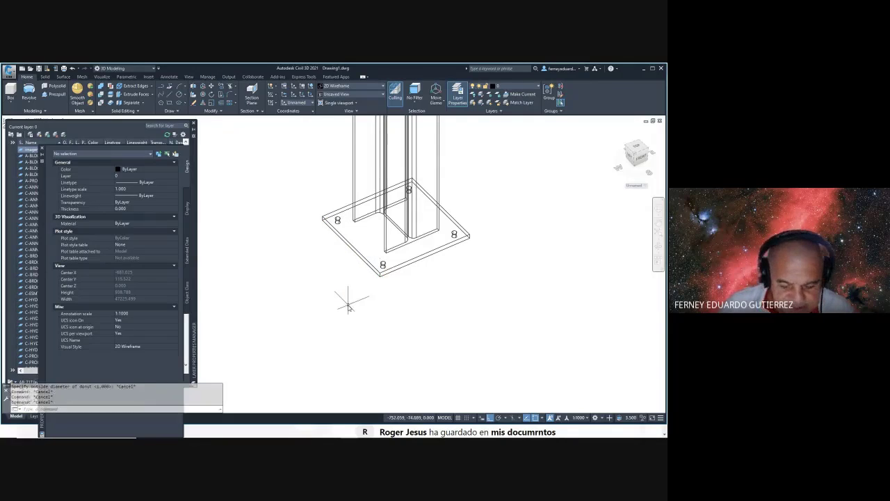
- Measure the plate edge between its left and front corners as 350
type("di")
key("Return")
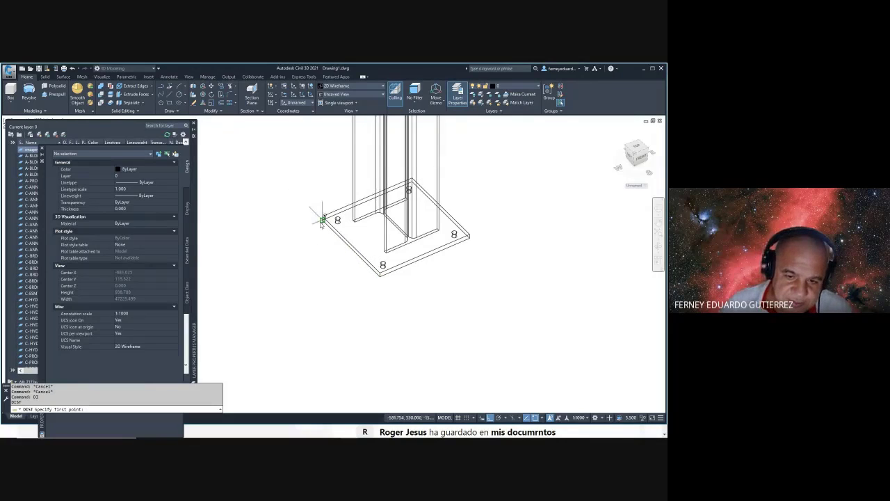
left_click(323, 218)
left_click(380, 277)
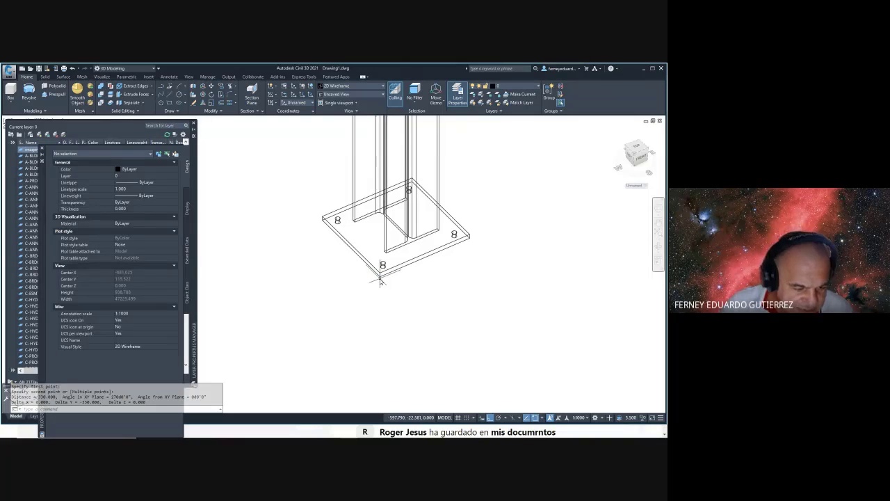
key("Escape")
key("Escape")
key("Escape")
key("Escape")
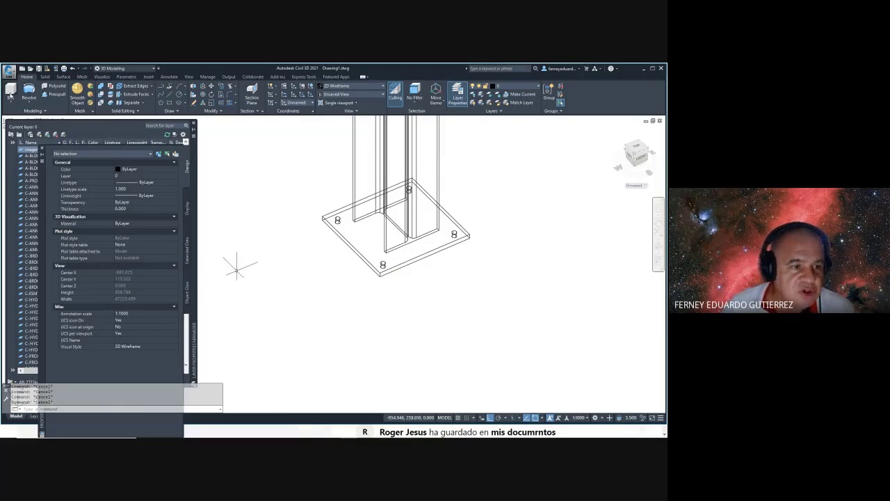
- Start a 3D box with its first corner left of the column
type("box")
key("Return")
left_click(265, 358)
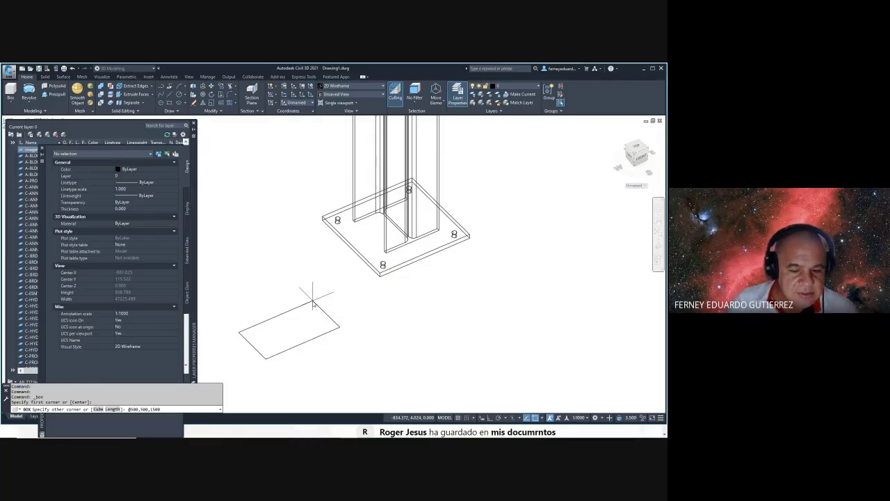
- Finish the 500×500×1500 pedestal box
key("Return")
scroll(334, 306, "down", 5)
key("Escape")
key("Escape")
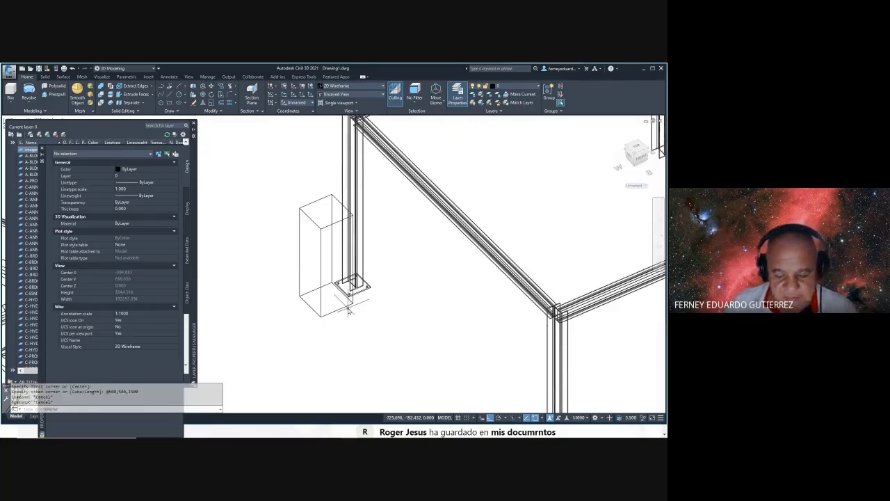
- Move the pedestal box, using its top face's centre as base point
type("m")
key("Return")
left_click(312, 193)
left_click(280, 217)
key("Return")
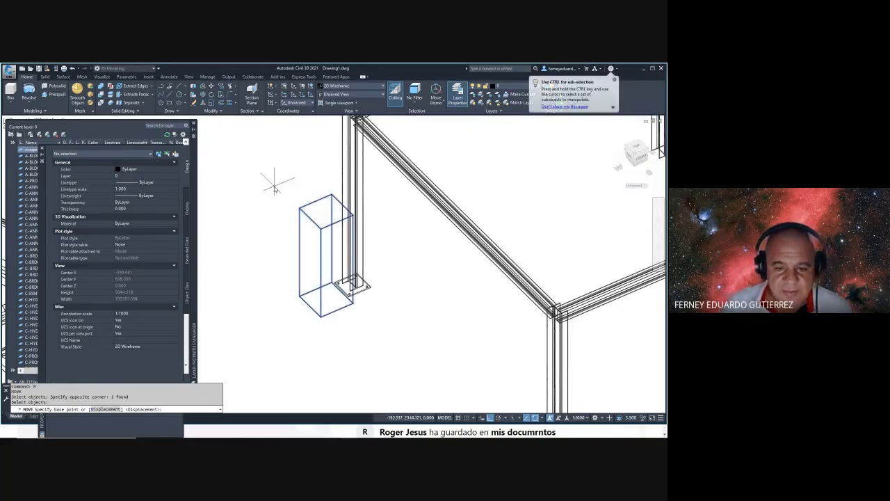
right_click(275, 183, "shift")
left_click(305, 199)
left_click(299, 207)
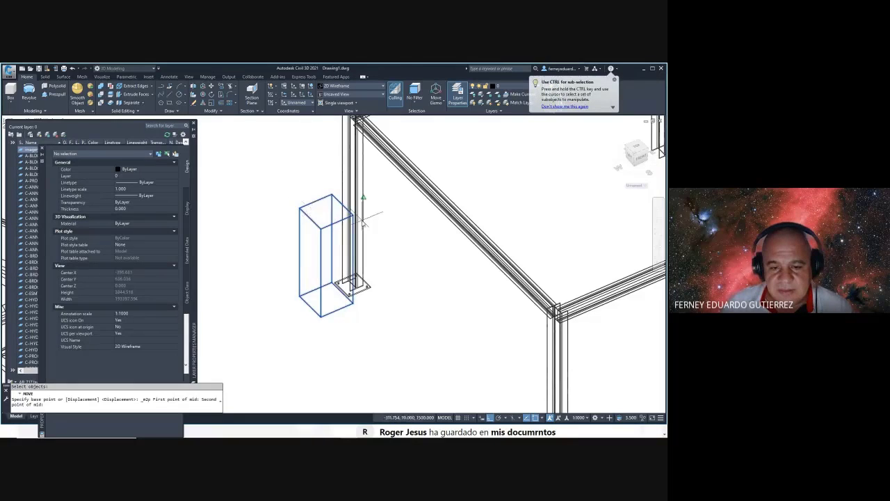
left_click(353, 214)
scroll(353, 251, "up", 3)
- Drop the pedestal centred between the base plate's opposite corners, then orbit to check
right_click(317, 247, "shift")
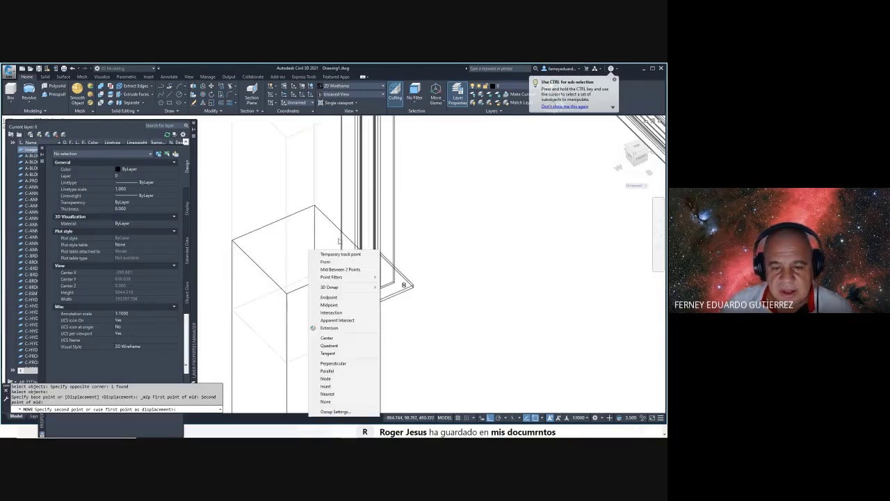
left_click(334, 270)
scroll(331, 272, "up", 5)
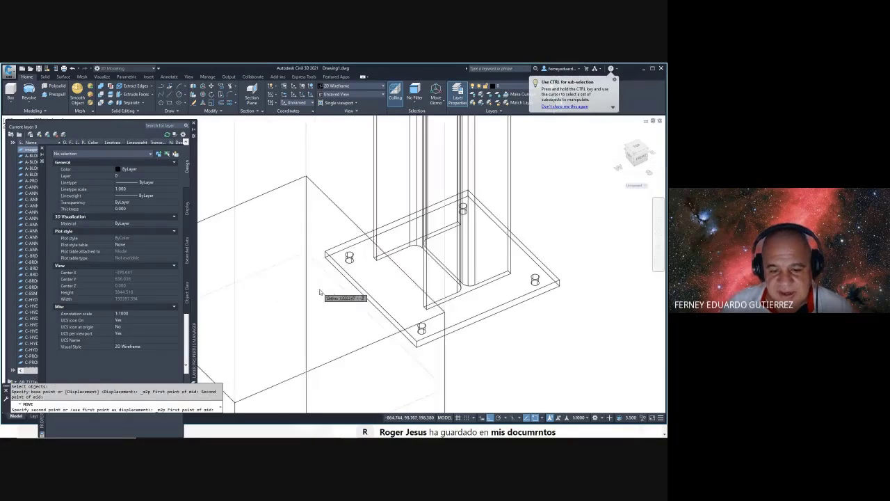
left_click(328, 255)
left_click(564, 283)
scroll(469, 248, "down", 3)
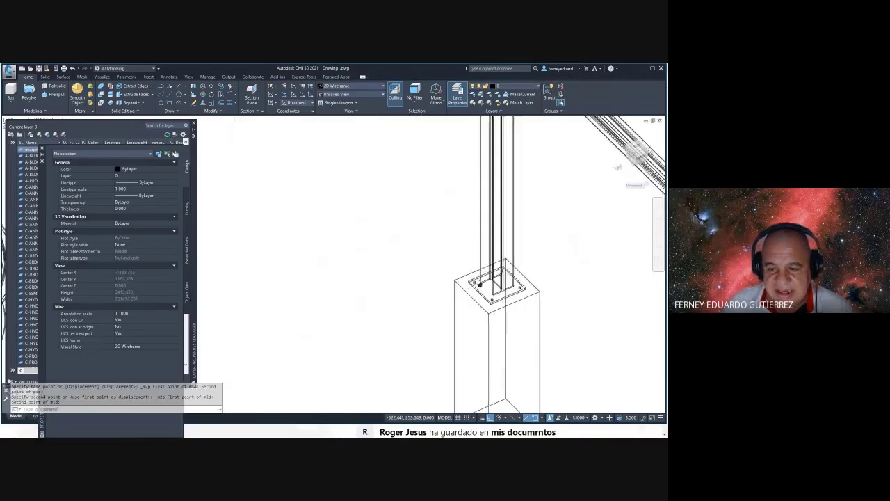
middle_click_drag(470, 248, 395, 252, "shift")
key("Escape")
key("Escape")
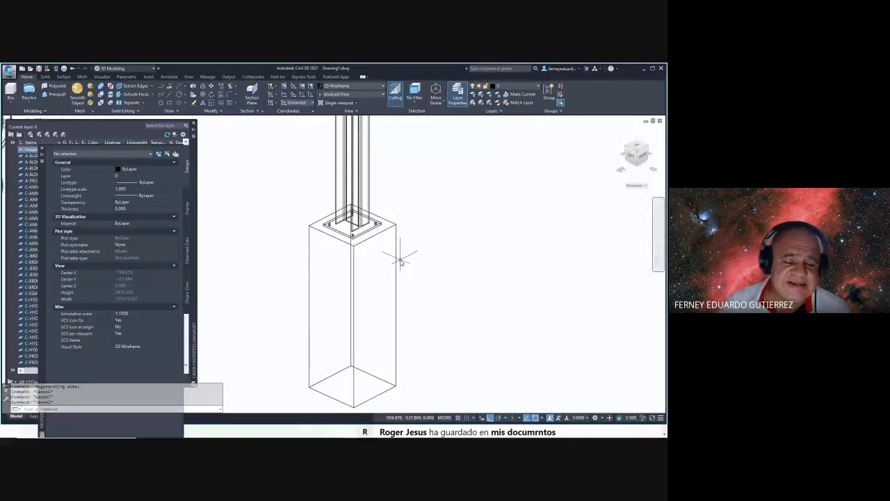
- Draw a 500-long guide line from the pedestal corner
type("l")
key("Return")
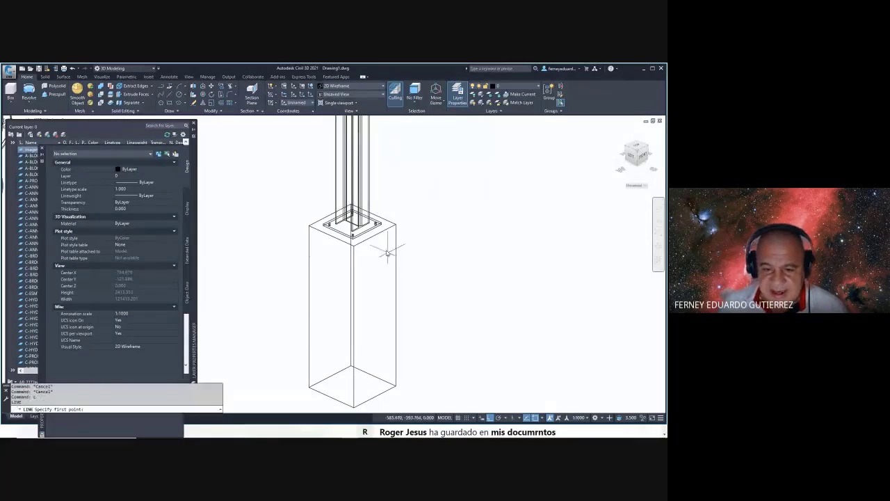
left_click(375, 237)
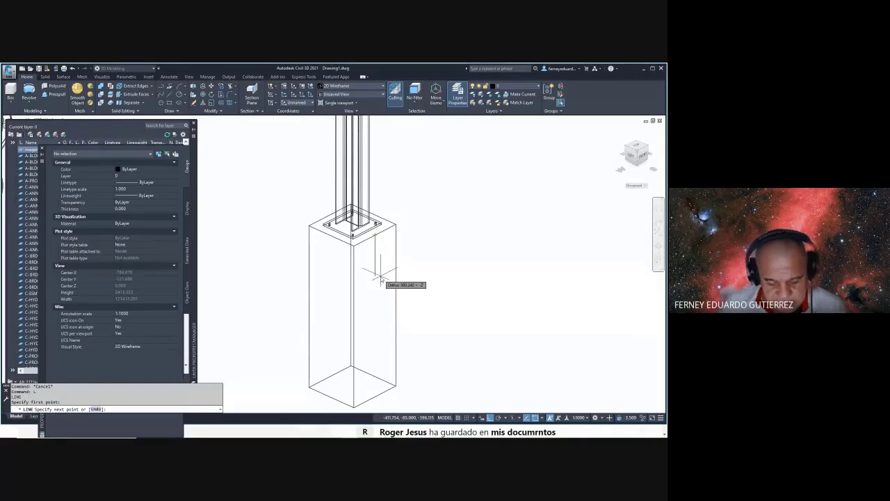
type("5")
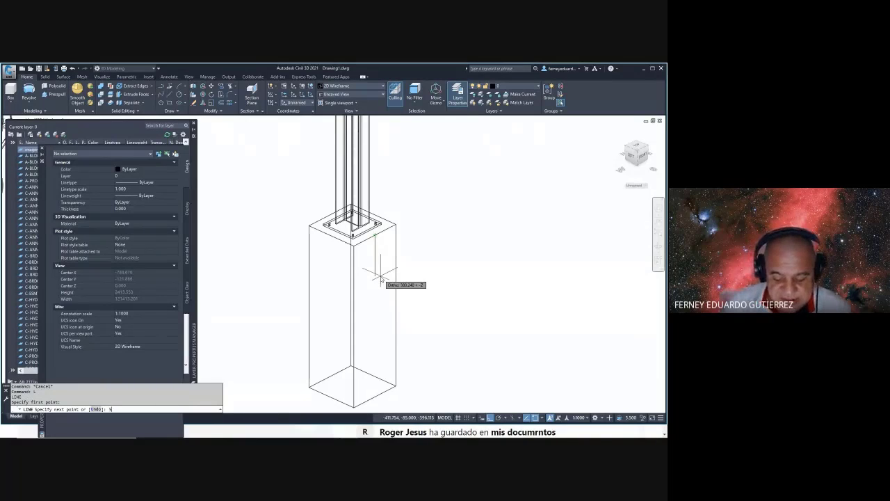
type("00")
key("Return")
key("Escape")
key("Escape")
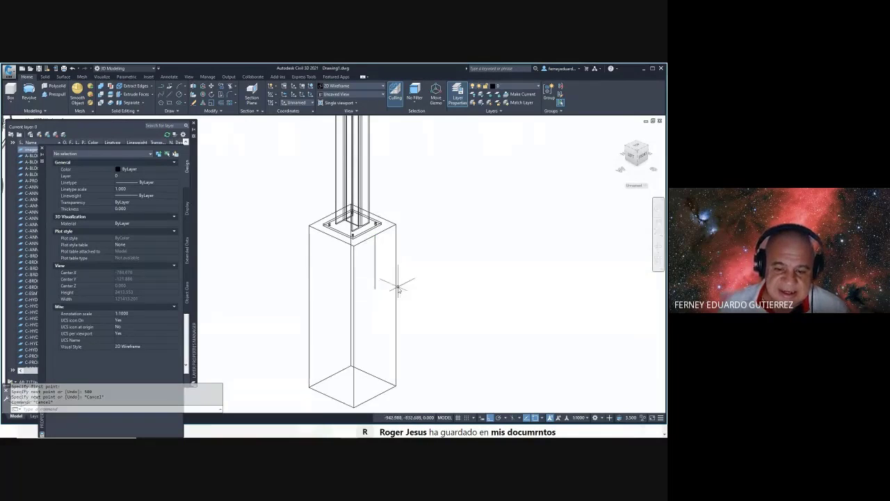
middle_click_drag(360, 301, 348, 293)
scroll(389, 289, "down", 3)
scroll(395, 279, "up", 3)
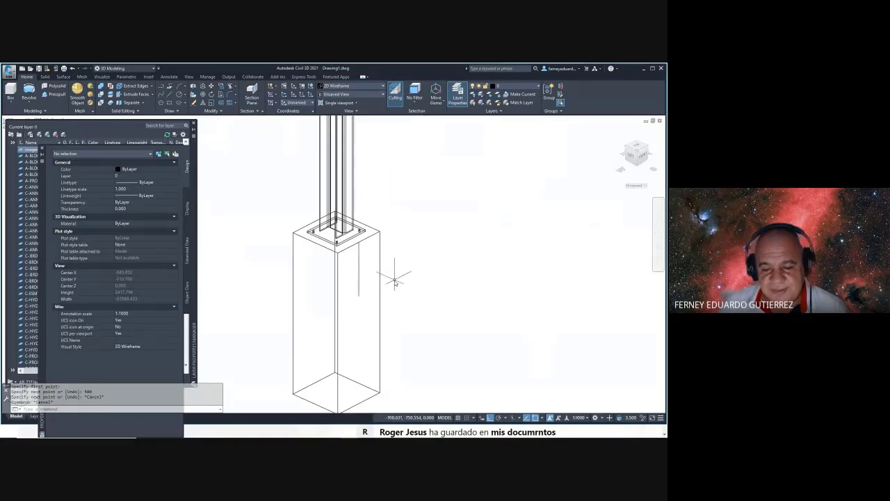
middle_click_drag(396, 278, 385, 267)
scroll(402, 268, "down", 1)
key("Escape")
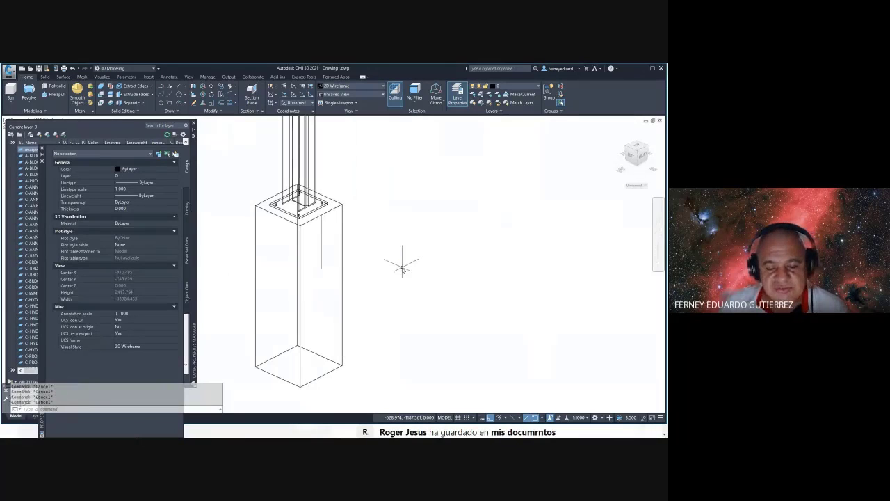
- Draw a second guide line starting at the pedestal corner
type("L")
key("Return")
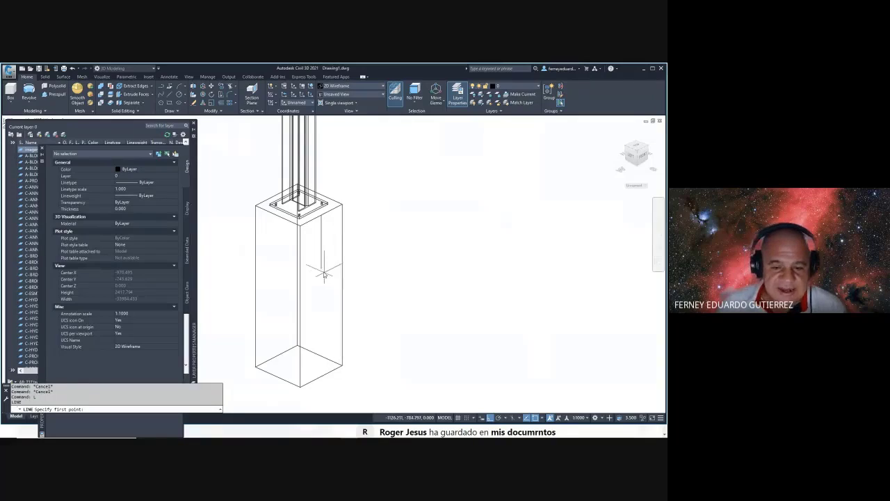
scroll(324, 274, "down", 5)
left_click(323, 267)
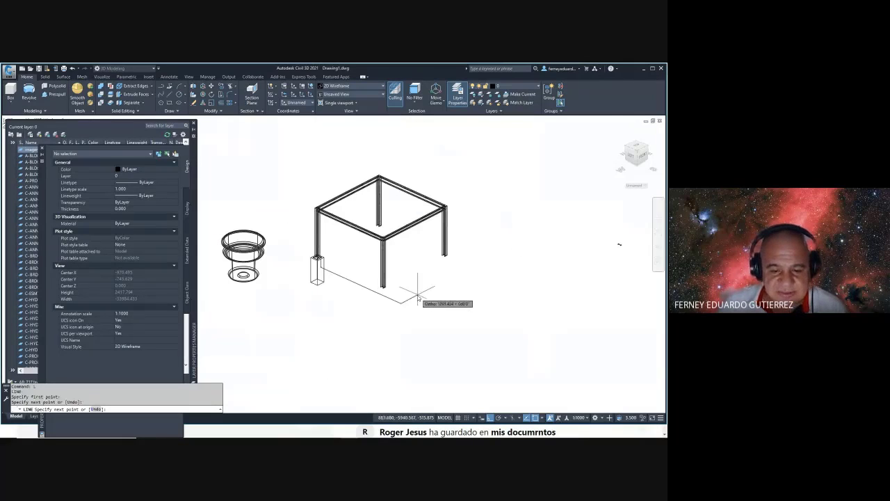
left_click(419, 298)
key("Escape")
scroll(355, 275, "up", 4)
left_click(366, 260)
left_click(291, 257)
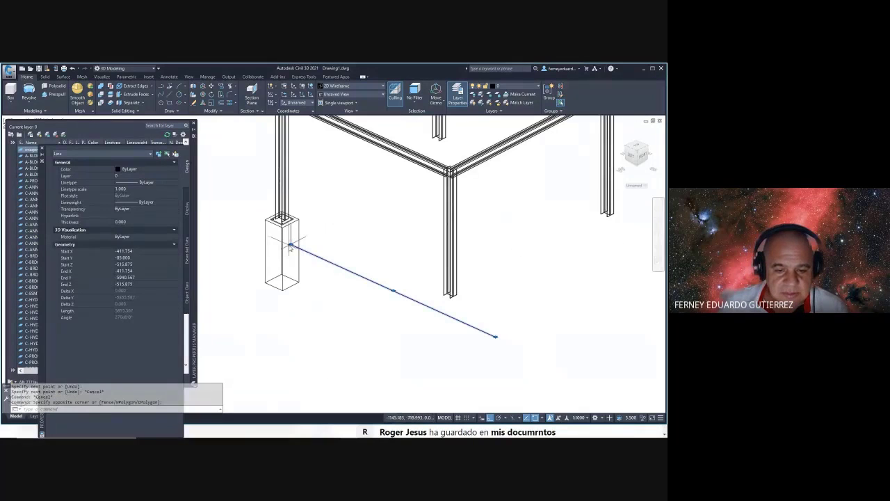
left_click(291, 245)
key("Escape")
key("Escape")
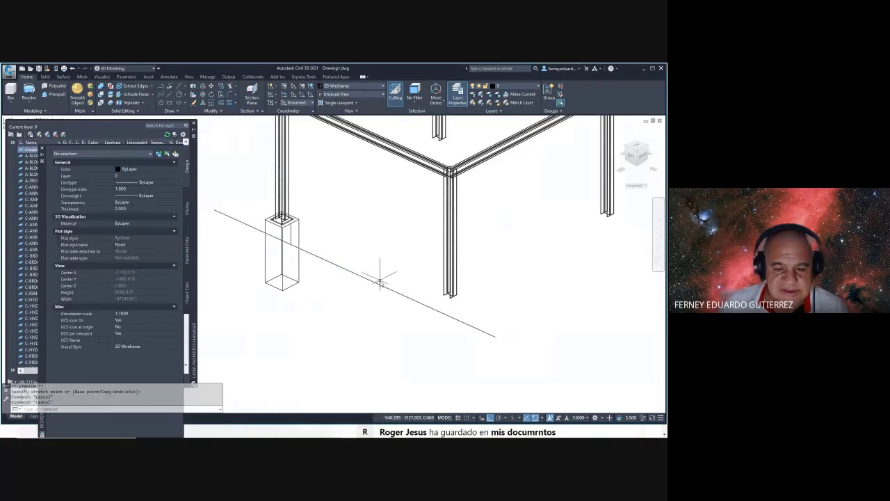
middle_click_drag(378, 279, 347, 265, "shift")
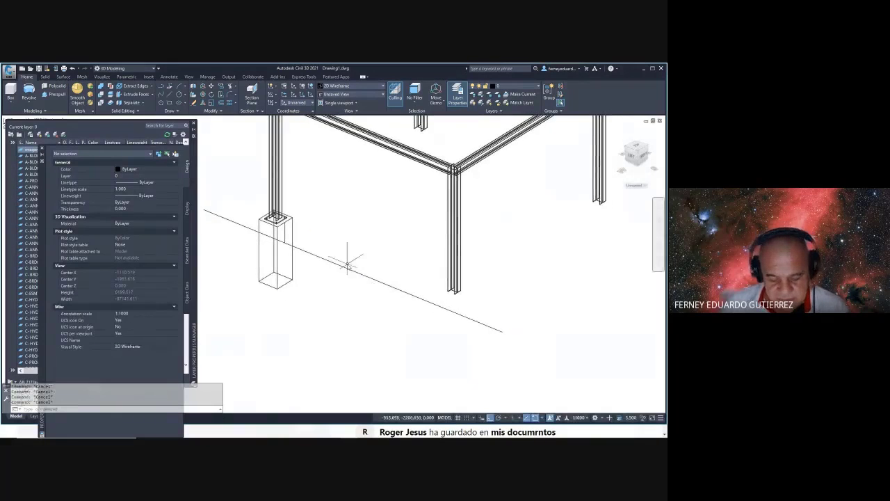
- Draw a rectangle at the frame base to outline the footprint
type("rec")
key("Return")
scroll(268, 221, "up", 6)
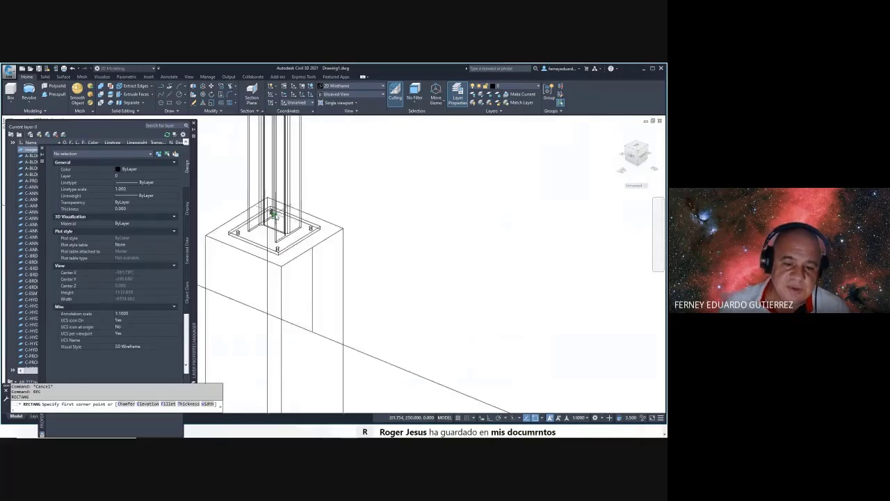
scroll(238, 248, "down", 8)
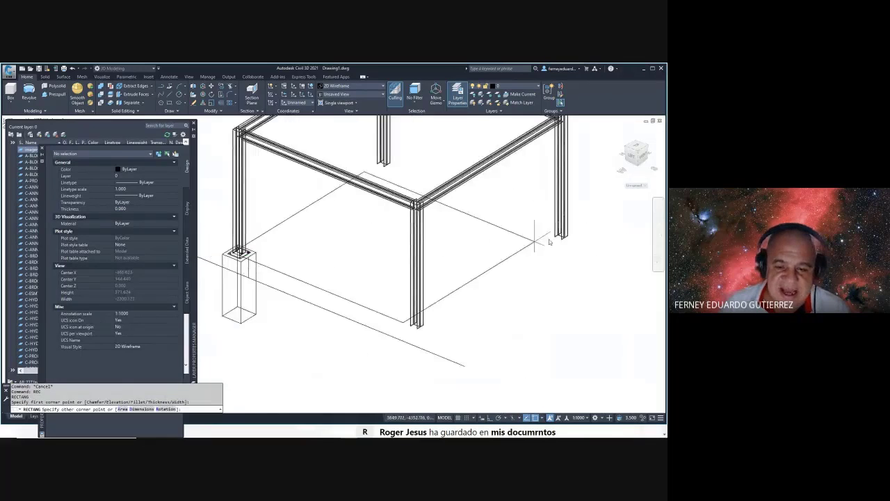
left_click(550, 242)
scroll(596, 228, "up", 5)
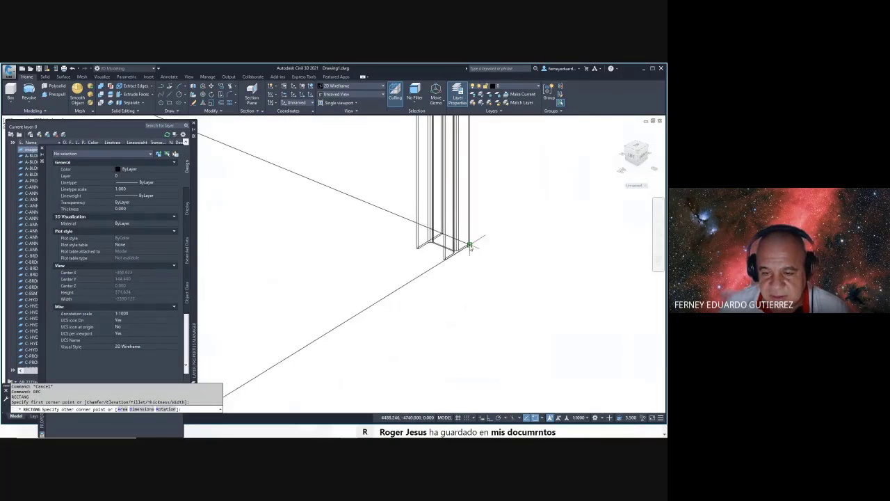
key("Escape")
key("Escape")
scroll(484, 263, "down", 5)
scroll(484, 263, "down", 3)
- Offset the base rectangle 1000 outward
type("o")
key("Return")
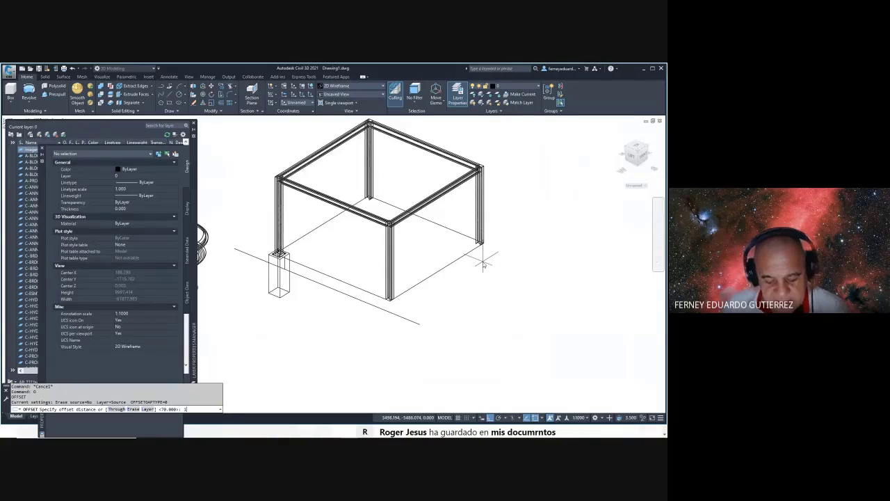
key("Return")
left_click(456, 259)
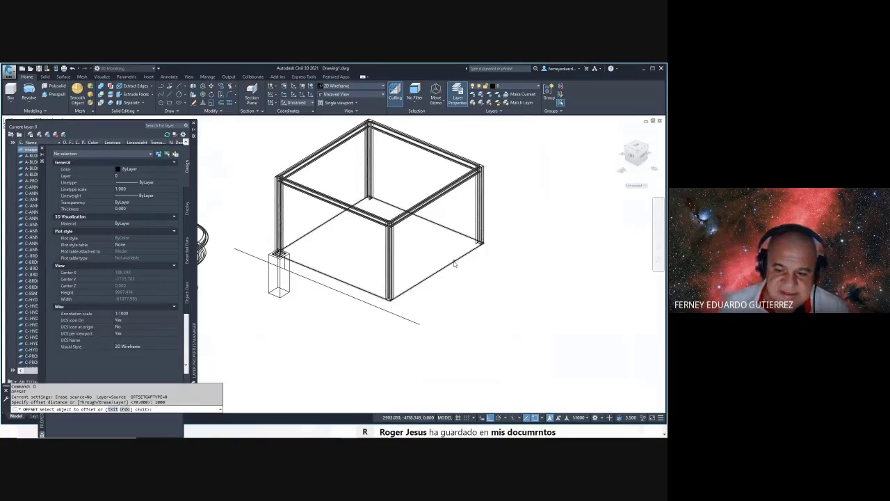
left_click(517, 280)
key("Escape")
key("Escape")
key("Escape")
key("Escape")
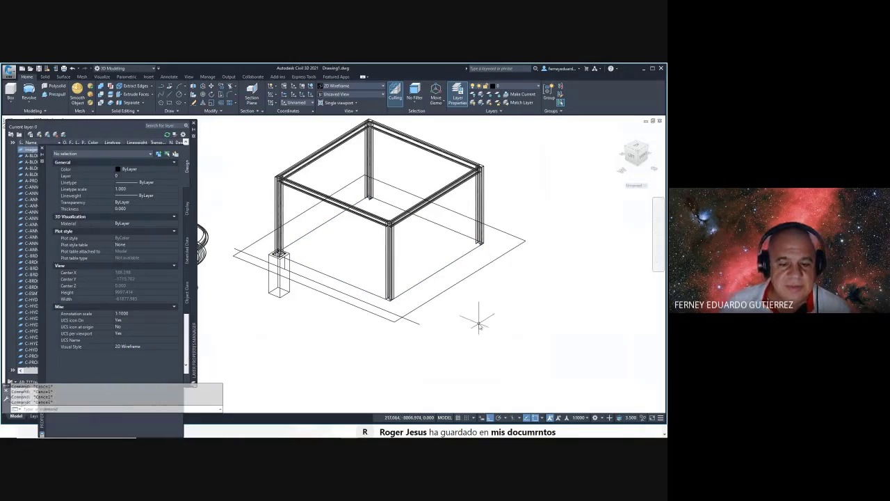
- Trim the guide line beyond the outer rectangle, then bring up the layer list with LA
type("tr")
key("Return")
left_click(475, 310)
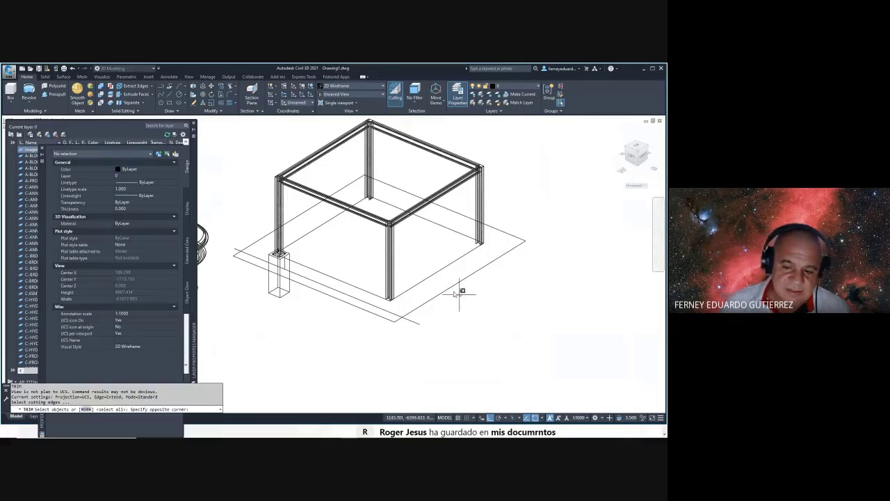
left_click(444, 279)
key("Return")
left_click(416, 324)
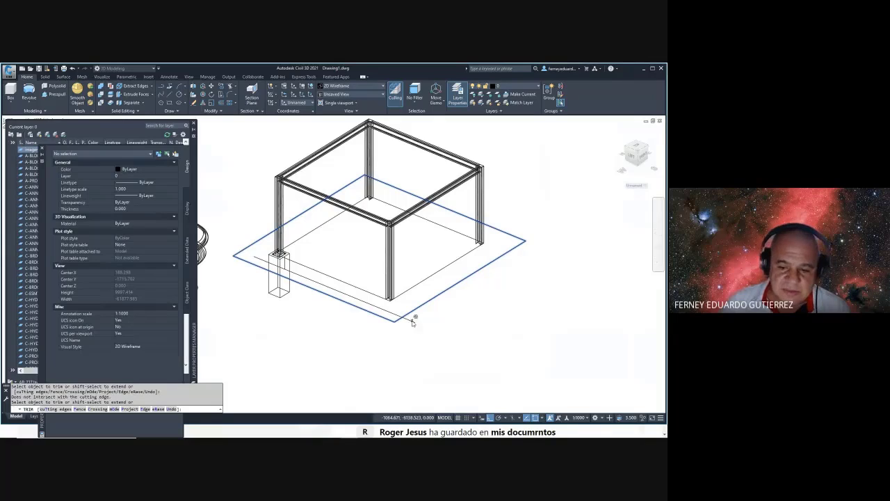
key("Escape")
middle_click_drag(422, 318, 413, 342, "shift")
key("Escape")
type("LA")
key("Return")
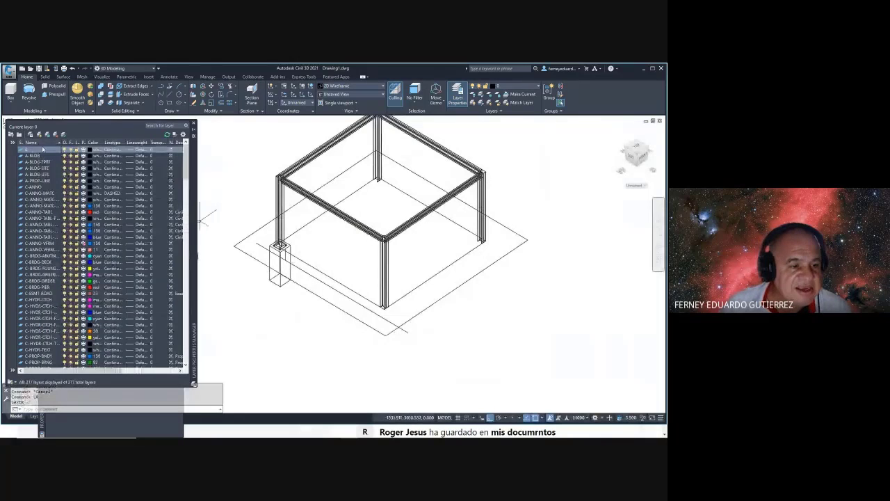
- Create the EJES layer with red colour and CENTER linetype
key("alt+n")
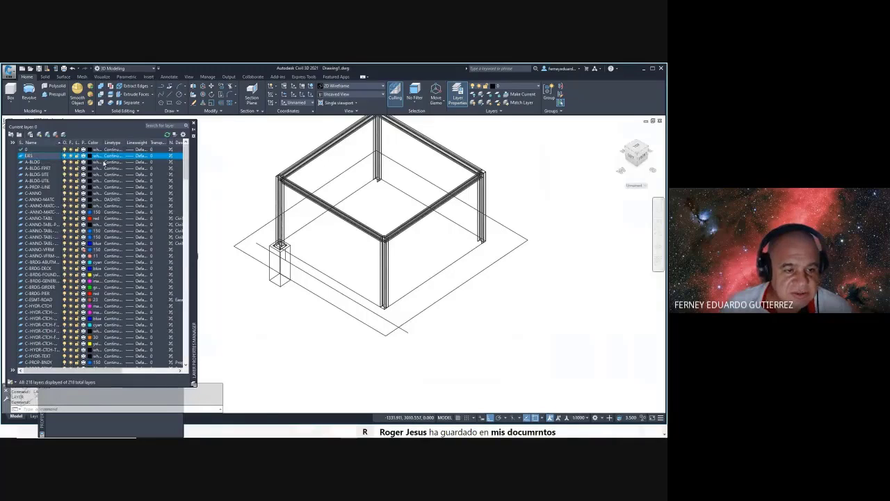
left_click(90, 157)
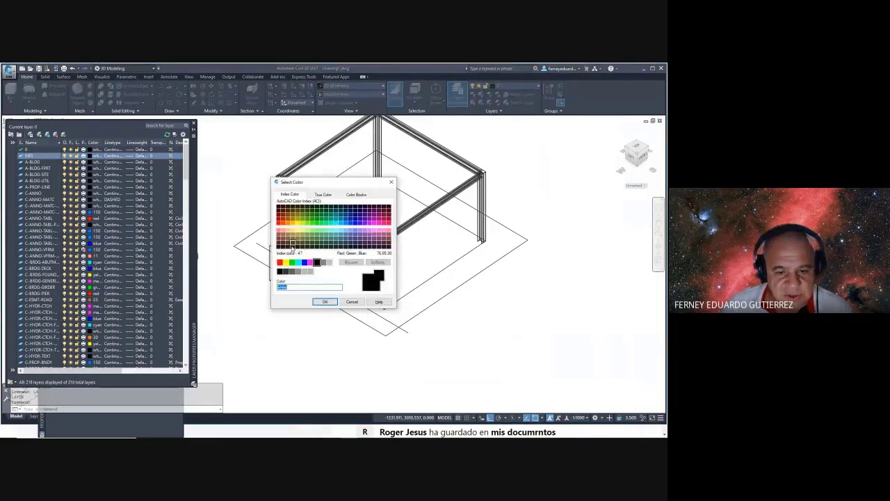
left_click(279, 262)
left_click(325, 301)
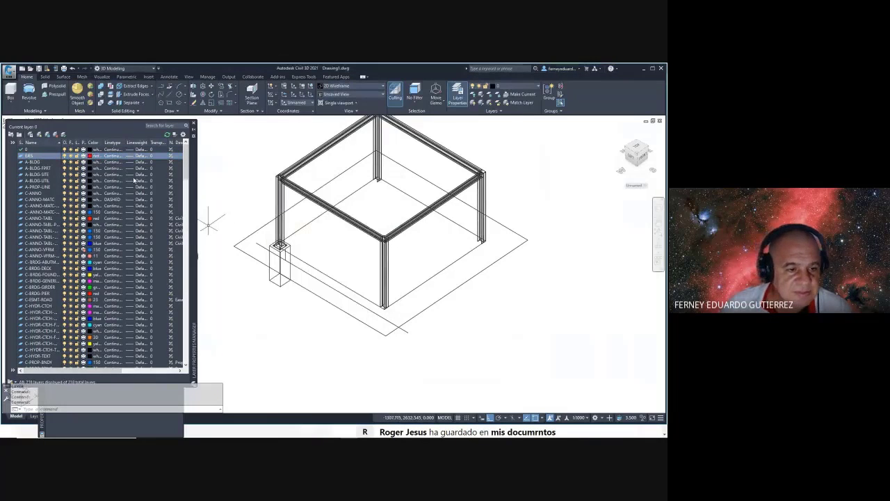
left_click(112, 158)
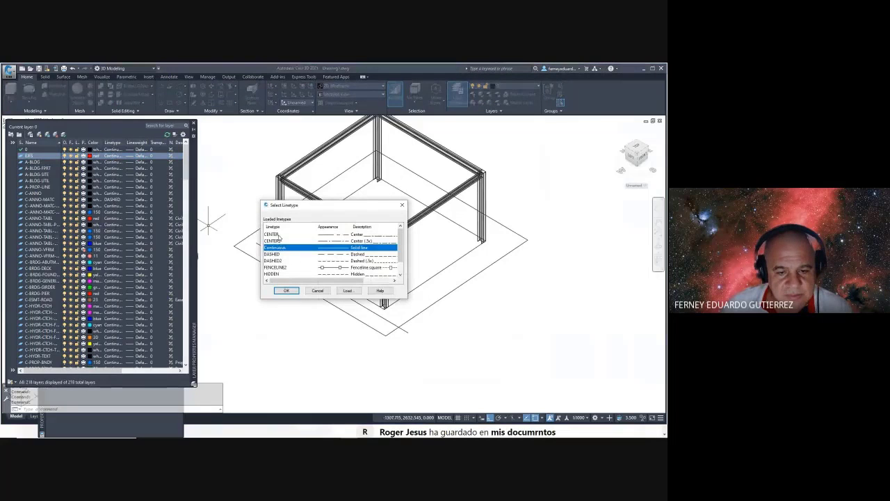
left_click(279, 235)
left_click(287, 290)
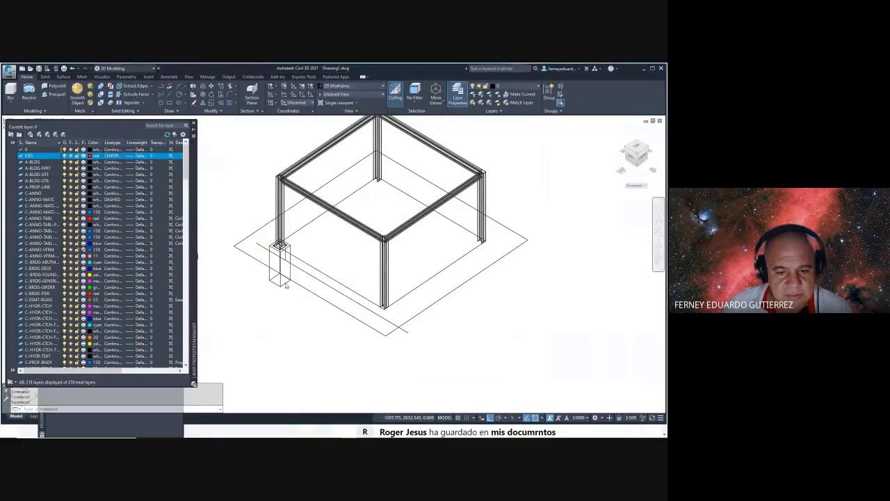
- Move the axis line onto the EJES layer via Properties
left_click(313, 276)
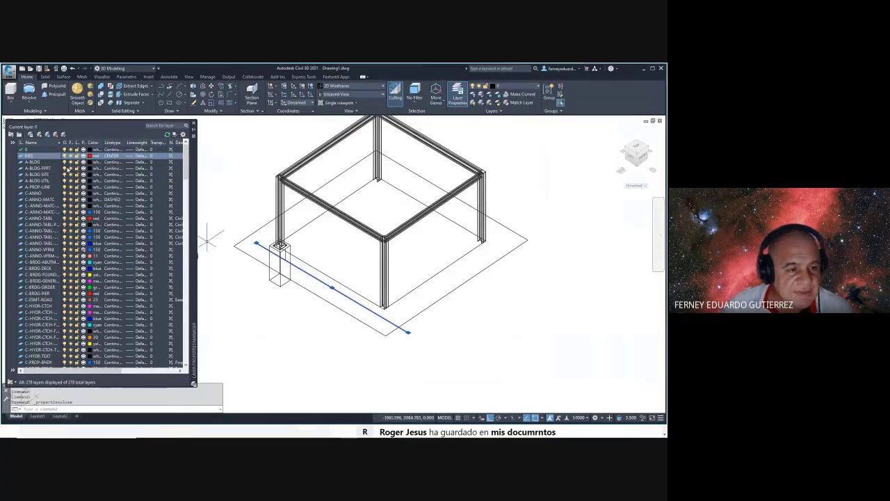
key("ctrl+1")
left_click(125, 176)
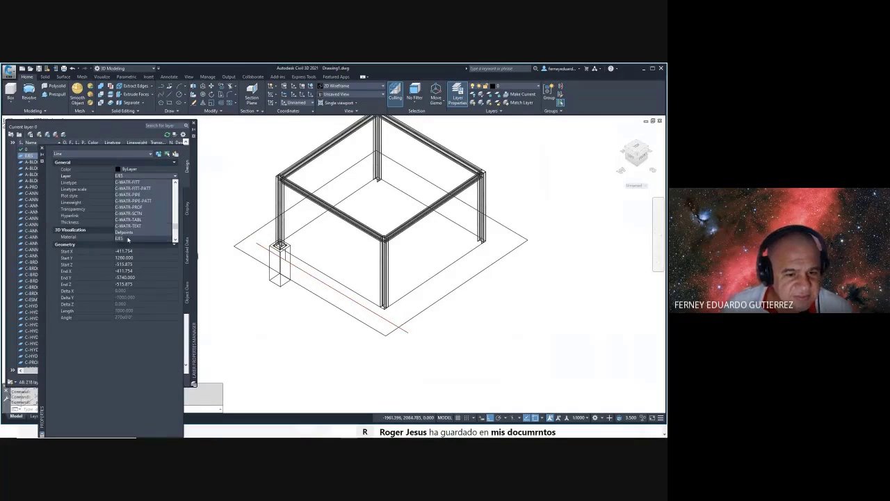
left_click(134, 228)
key("Escape")
key("Escape")
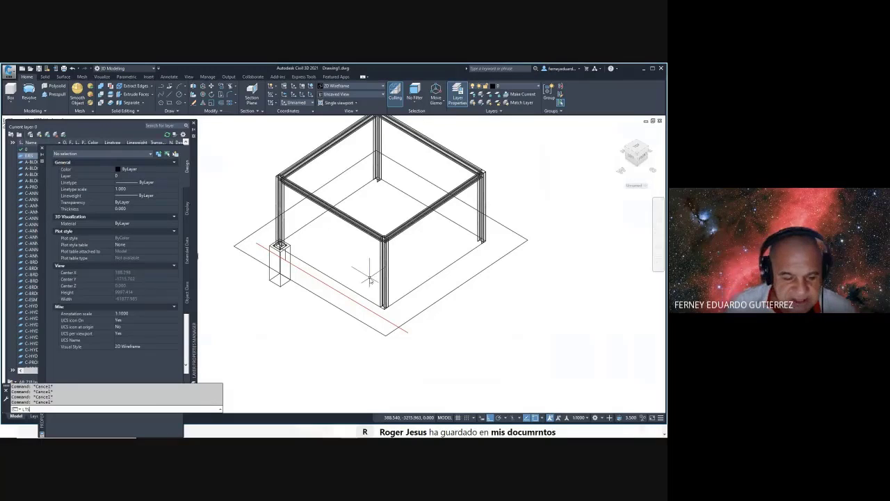
- Set the global linetype scale to 100 so the axis shows dashed
key("Return")
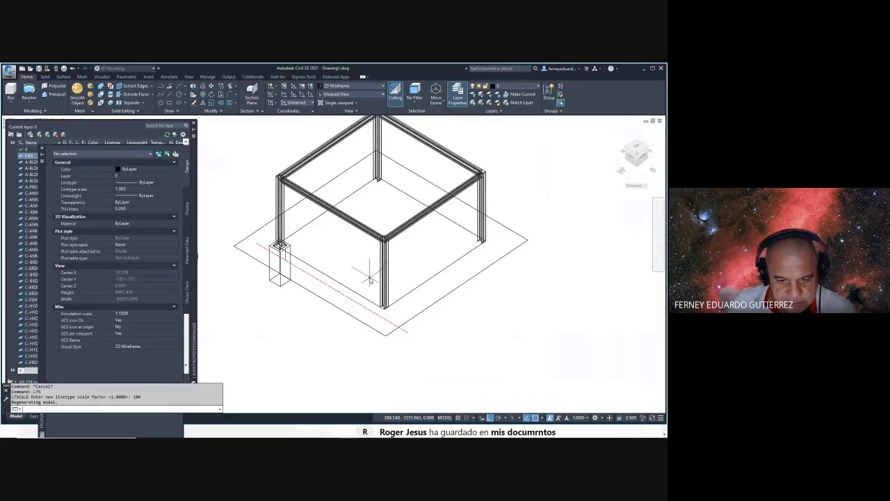
key("Escape")
key("Escape")
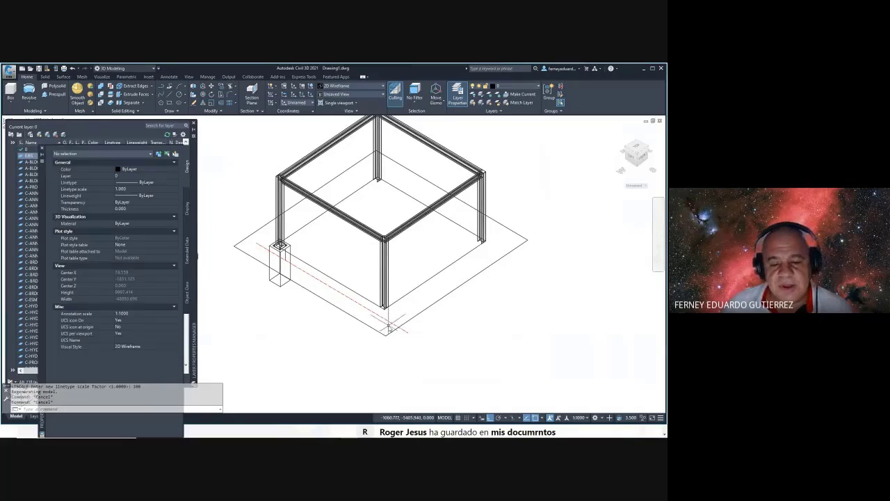
mouse_move(388, 325)
middle_mouse_down()
mouse_move(447, 298)
mouse_move(401, 324)
mouse_move(408, 342)
middle_mouse_up()
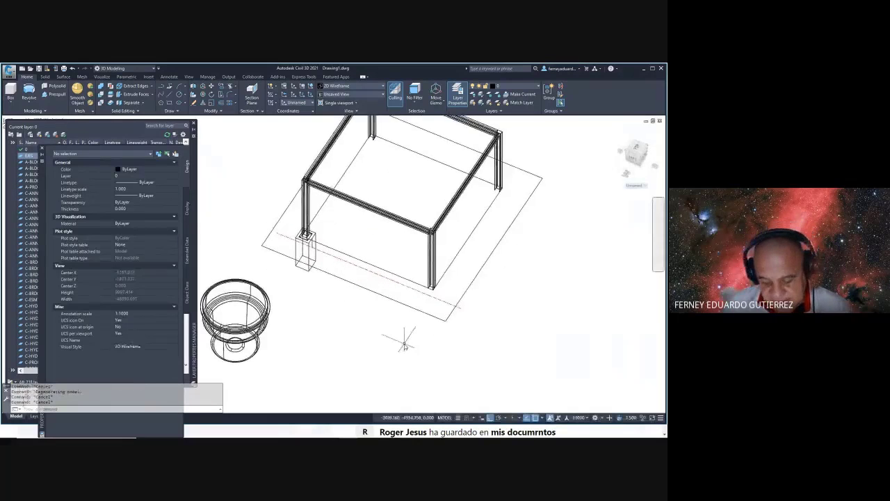
- Mirror the front-left pedestal and column across the frame's midline, keeping the original
scroll(280, 252, "up", 5)
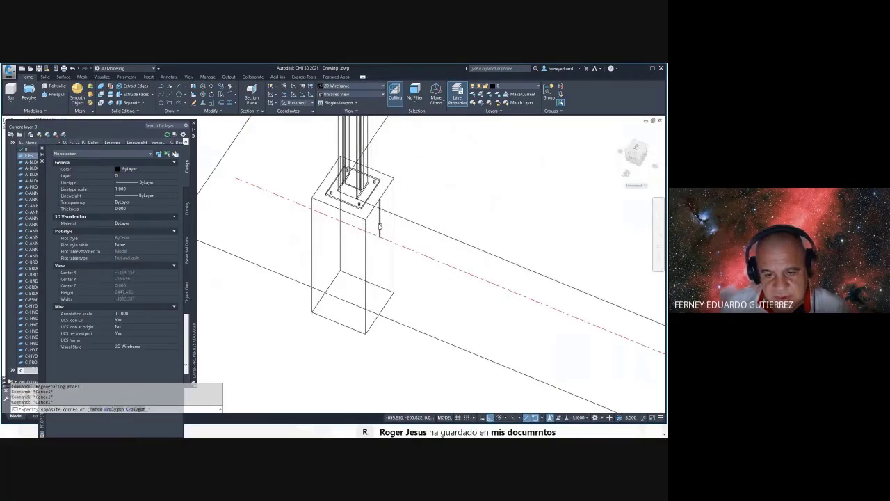
left_click(381, 229)
scroll(390, 250, "down", 5)
middle_click_drag(394, 258, 411, 286, "shift")
key("Escape")
key("Escape")
type("mi")
key("Return")
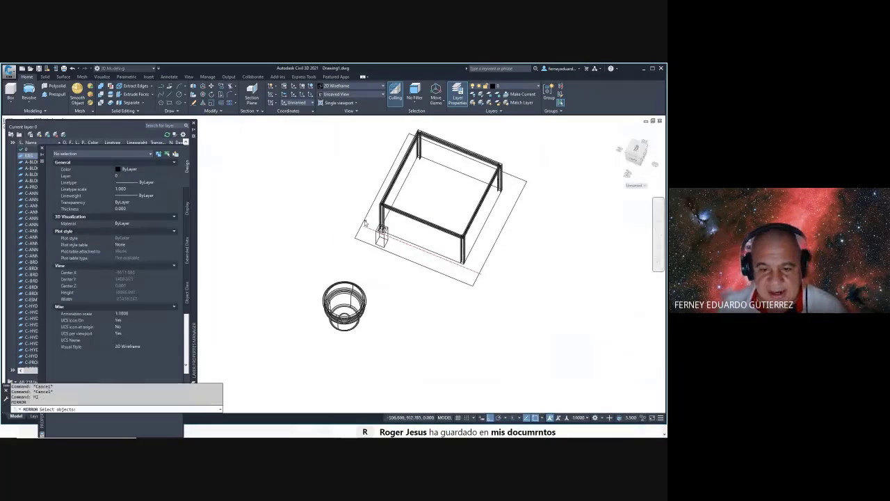
scroll(364, 220, "up", 5)
scroll(381, 220, "down", 4)
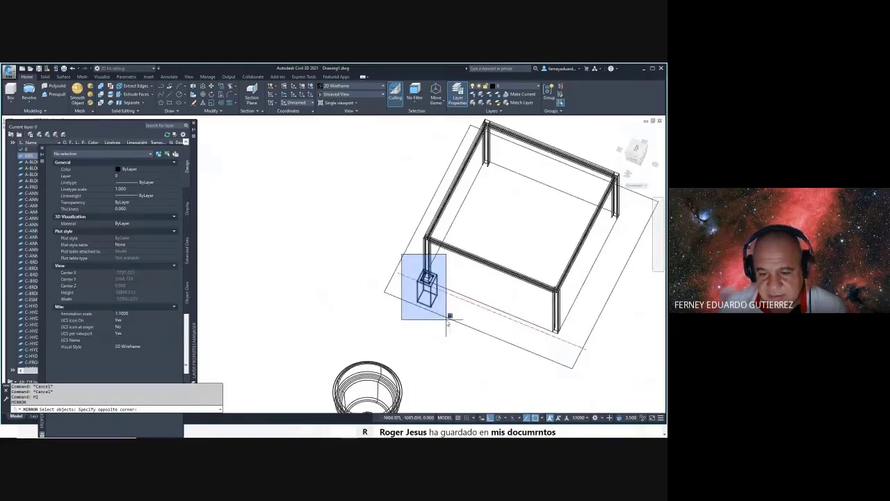
left_click(447, 318)
key("Return")
left_click(492, 315)
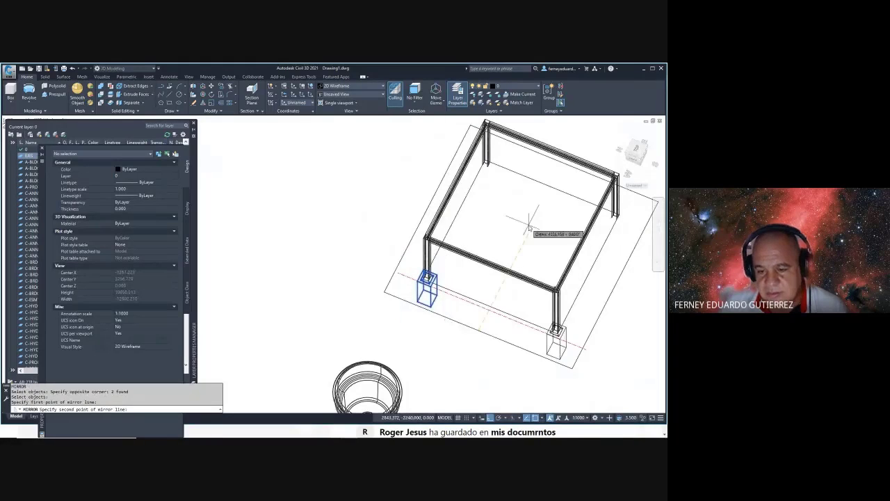
left_click(528, 221)
mouse_move(526, 220)
middle_mouse_down("shift")
mouse_move(478, 259)
mouse_move(424, 249)
middle_mouse_up("shift")
key("Escape")
key("Escape")
- Mirror both front pedestals and columns to the back, keeping the originals
key("Return")
left_click(428, 221)
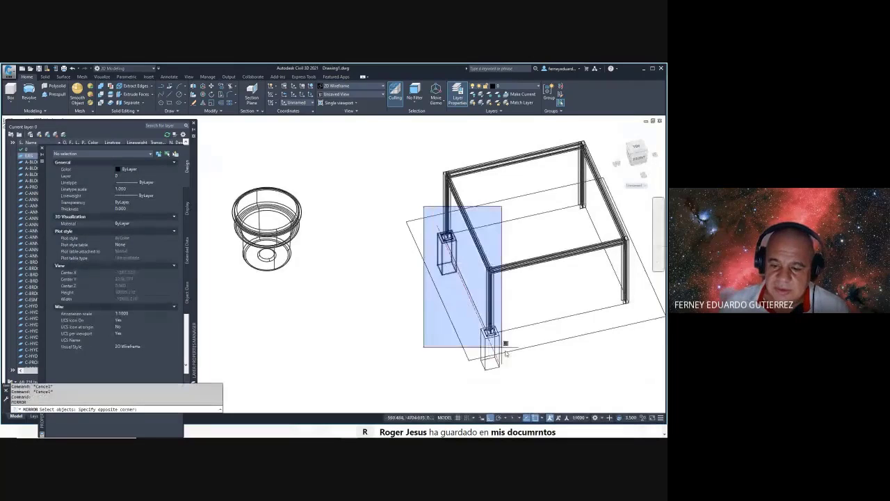
middle_click_drag(434, 378, 444, 282, "shift")
key("Escape")
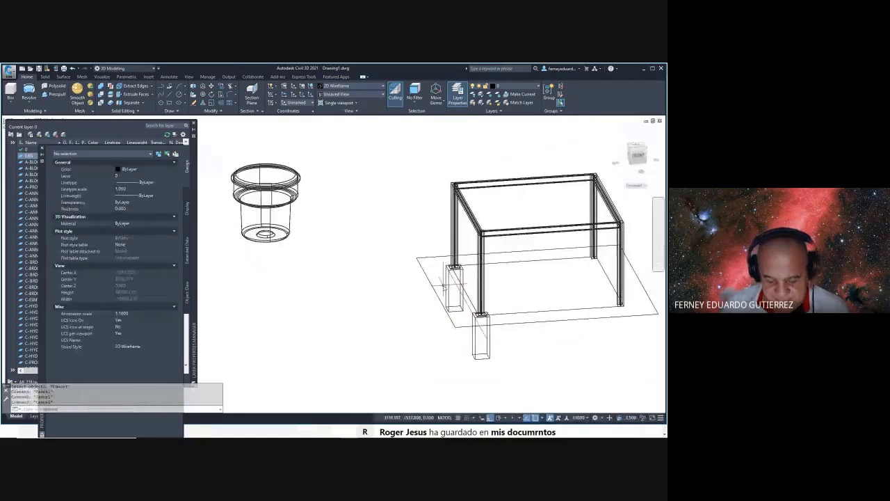
type("MI")
key("Return")
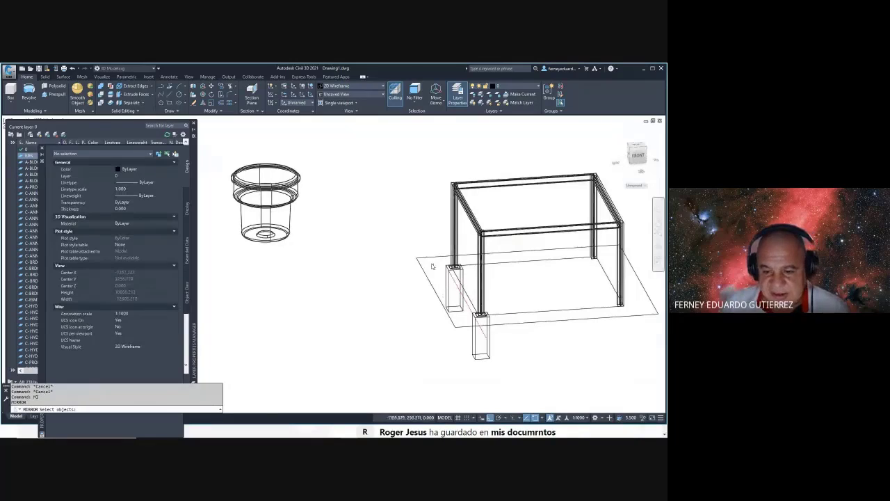
left_click(432, 249)
left_click(516, 379)
key("Return")
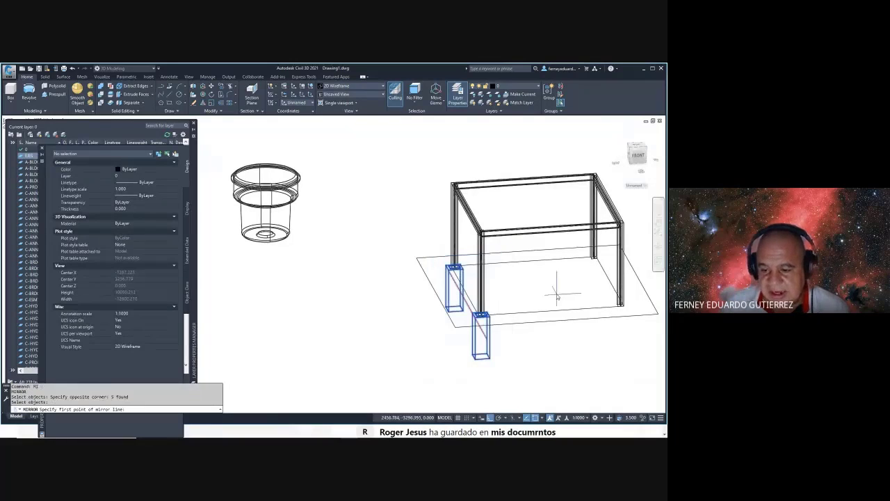
left_click(553, 310)
left_click(542, 287)
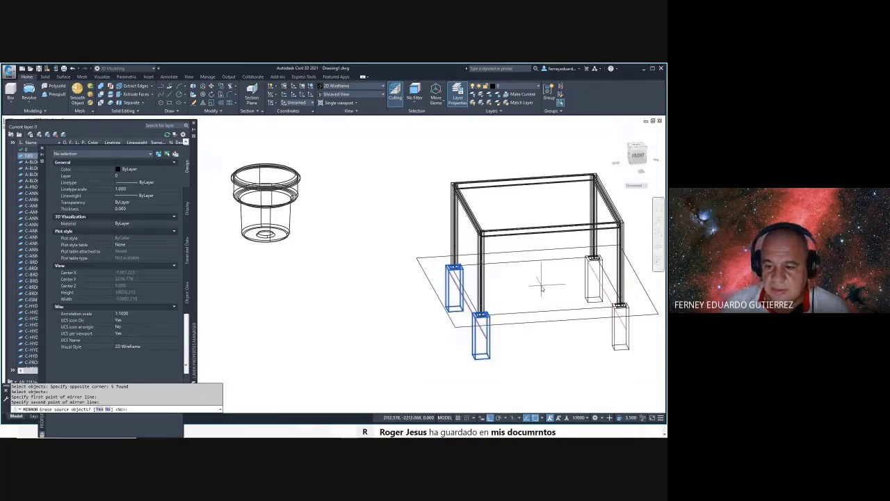
key("Return")
mouse_move(541, 285)
middle_mouse_down("shift")
mouse_move(504, 263)
mouse_move(450, 271)
middle_mouse_up("shift")
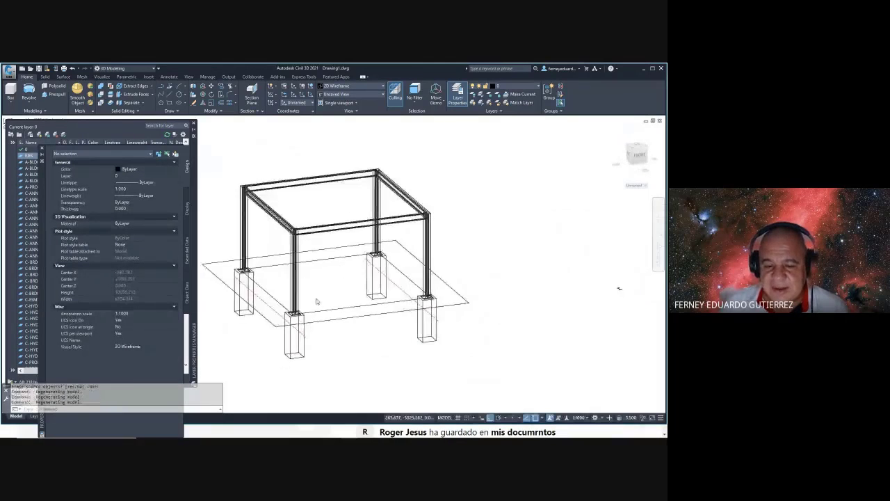
scroll(334, 289, "up", 3)
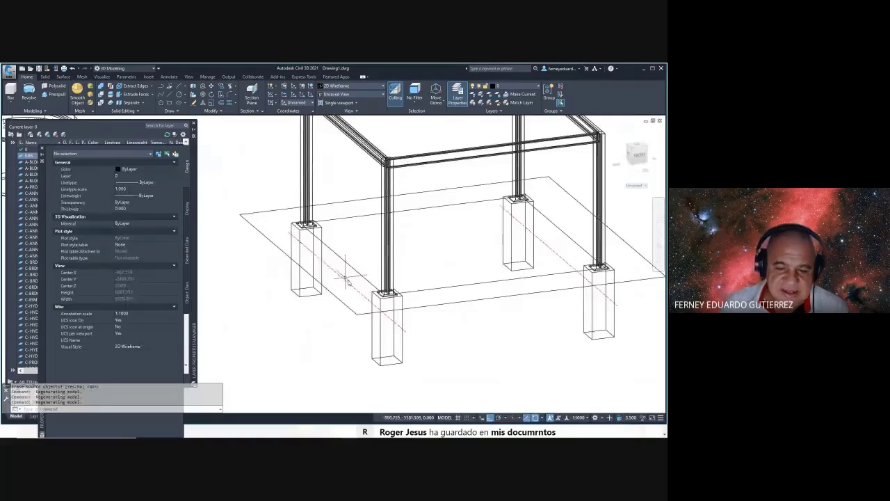
- Move the whole frame and pedestal assembly, picking the column base as base point
scroll(346, 278, "down", 4)
key("Escape")
key("Escape")
type("m")
key("Return")
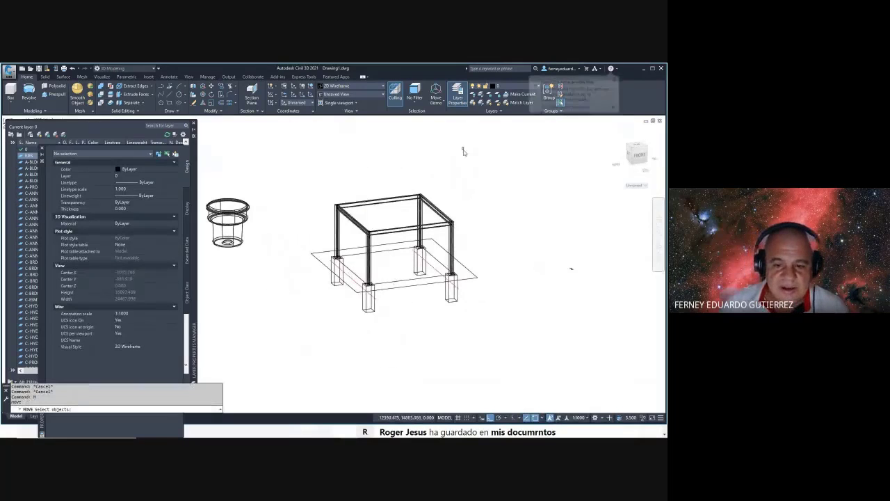
left_click(496, 155)
left_click(289, 345)
key("Return")
scroll(360, 269, "up", 3)
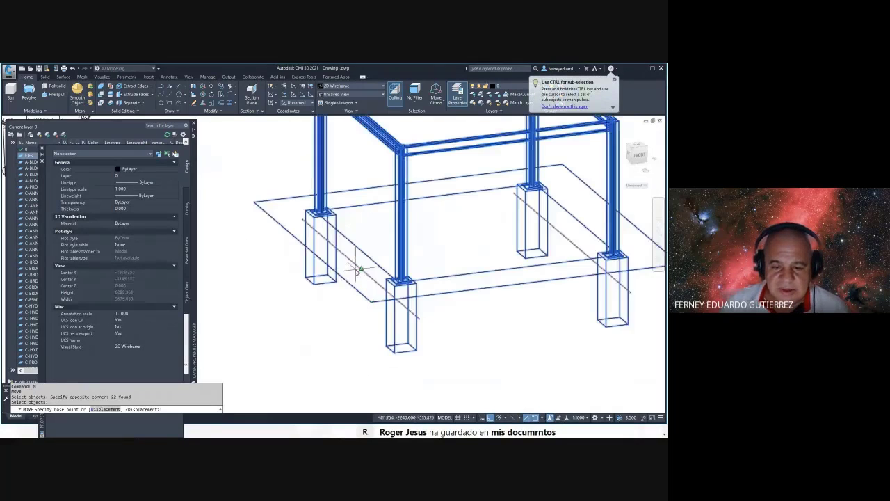
left_click(360, 268)
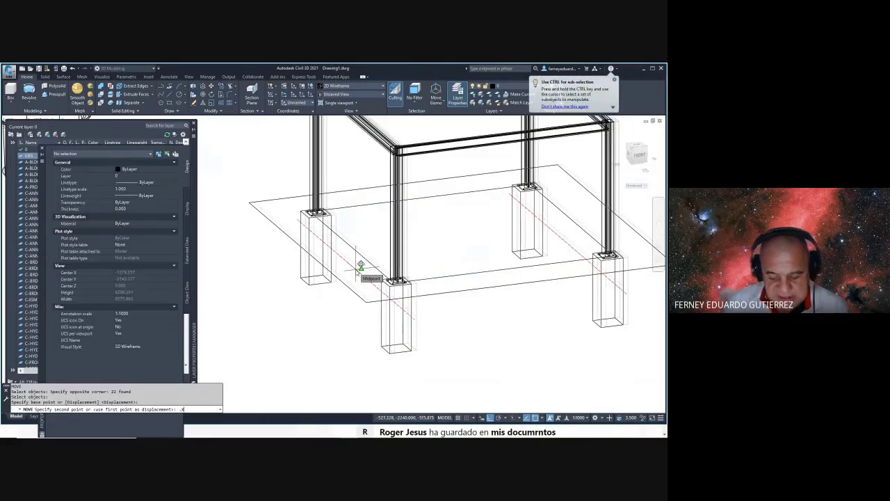
- Place it with the .XY filter at elevation 0 and check the point's coordinates with ID
type("Y")
key("Return")
left_click(360, 255)
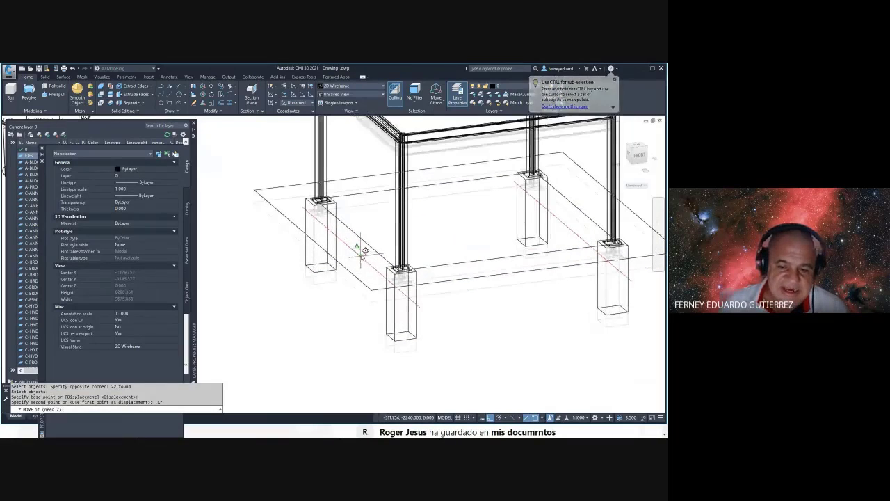
type("0")
key("Return")
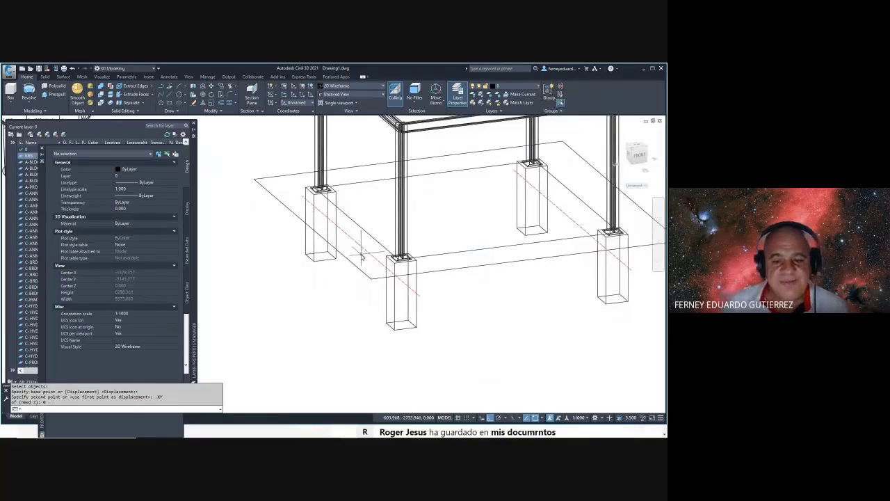
key("Escape")
key("Escape")
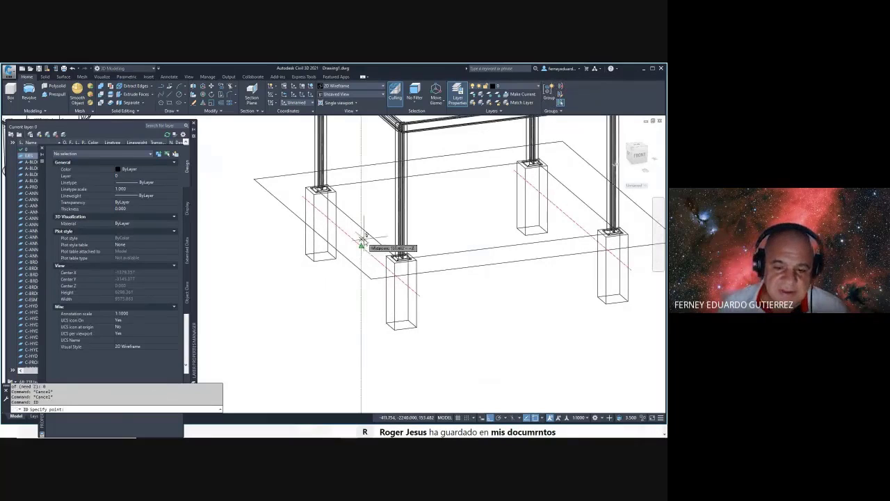
left_click(360, 250)
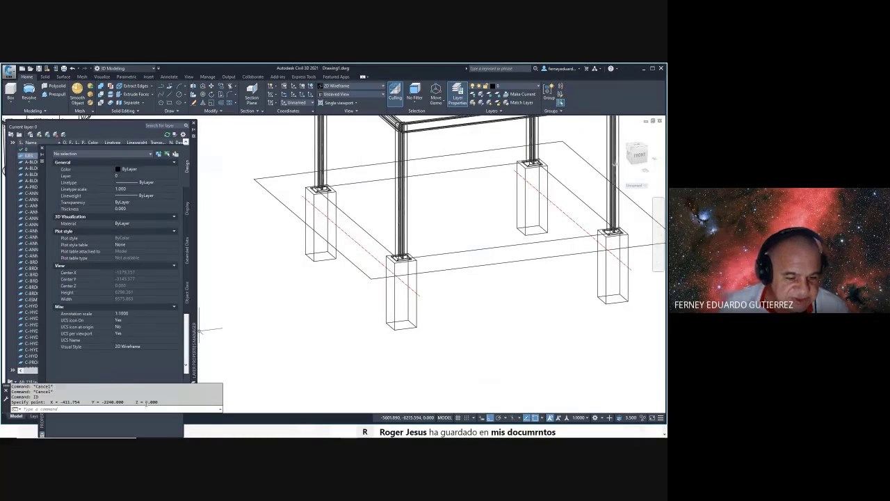
middle_click_drag(372, 312, 371, 279, "shift")
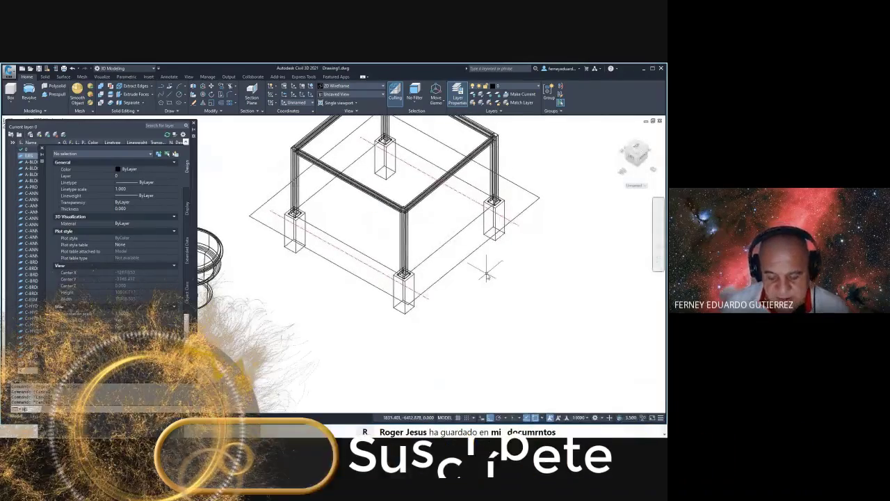
- Rotate a copy of the red dashed axis line 90° about an M2P midpoint
type("RO")
key("Return")
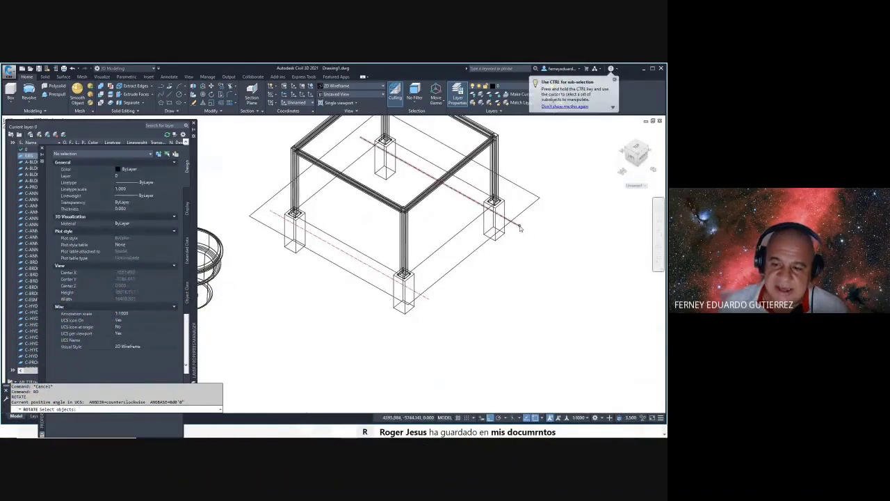
left_click(521, 228)
key("Return")
right_click(527, 253, "shift")
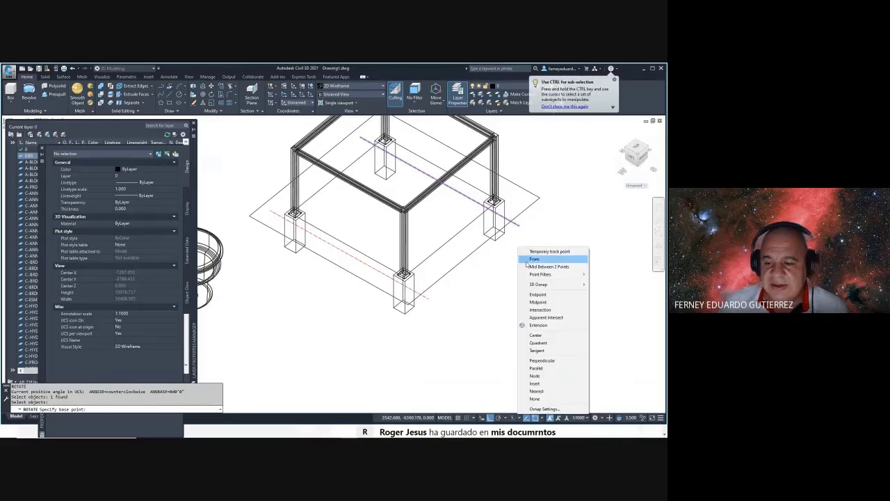
left_click(540, 265)
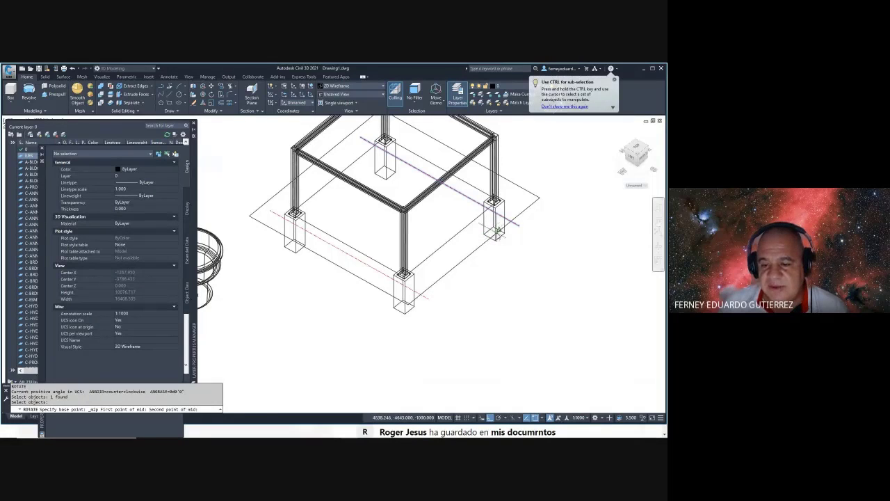
left_click(499, 231)
type("C")
key("Return")
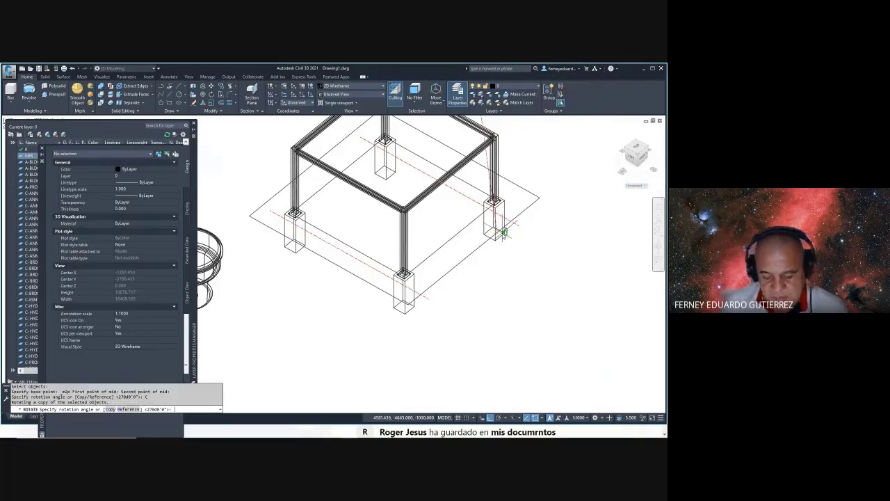
key("Return")
key("Escape")
key("Escape")
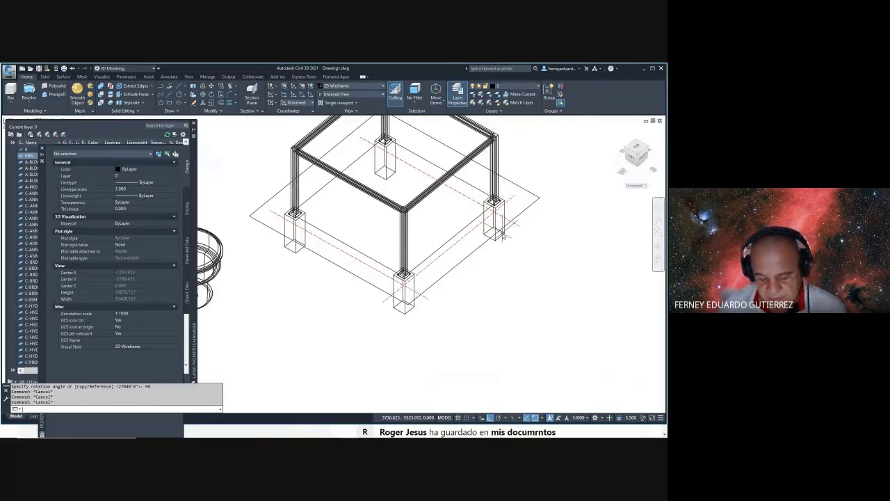
- Begin a mirror of the axis line, then abandon it
type("MI")
key("Return")
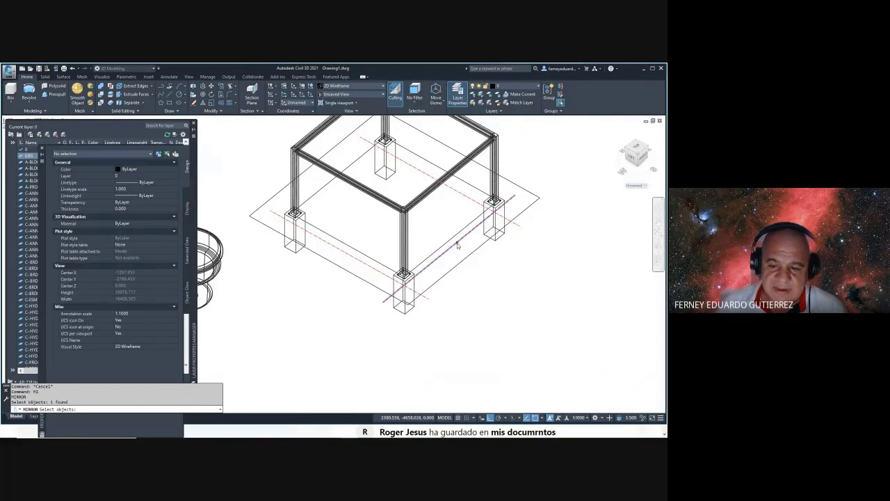
left_click(336, 267)
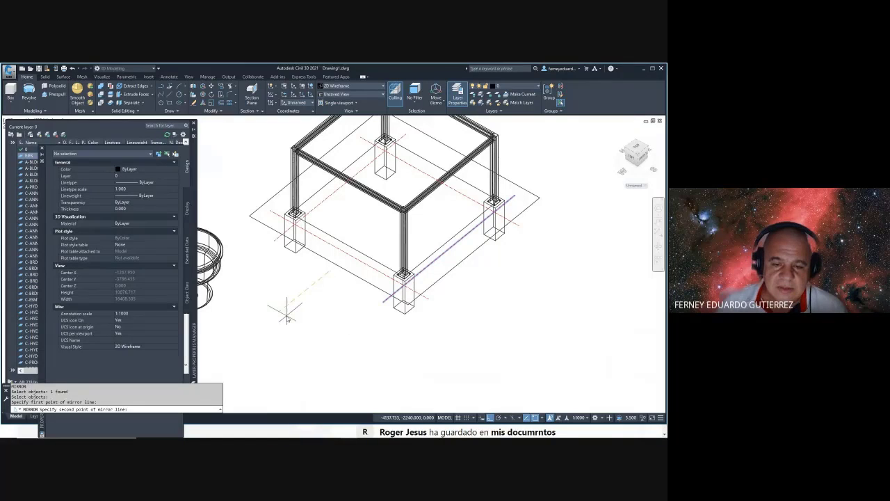
key("Escape")
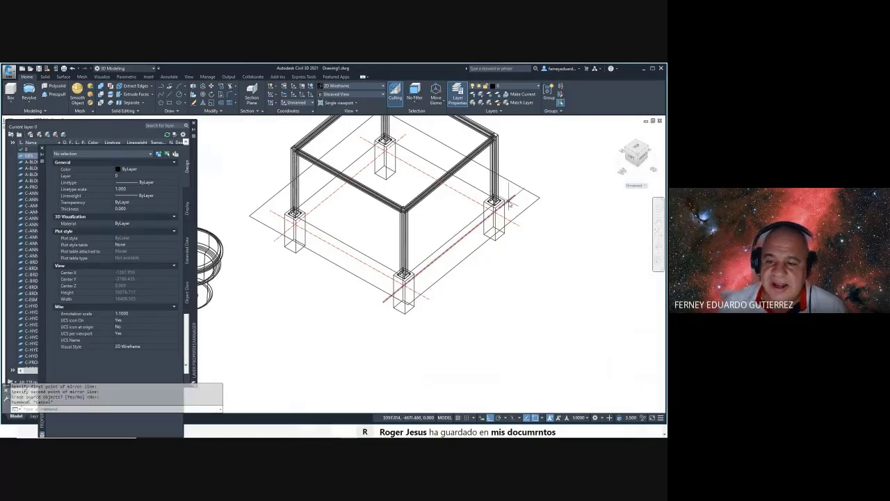
- Grip-stretch the axis line ends so they extend past the frame
left_click(514, 198)
left_click(515, 197)
left_click(564, 155)
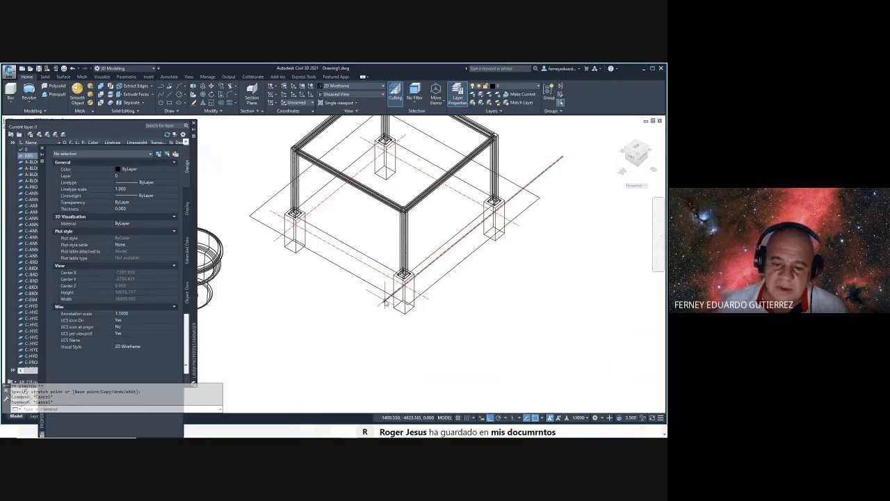
key("Escape")
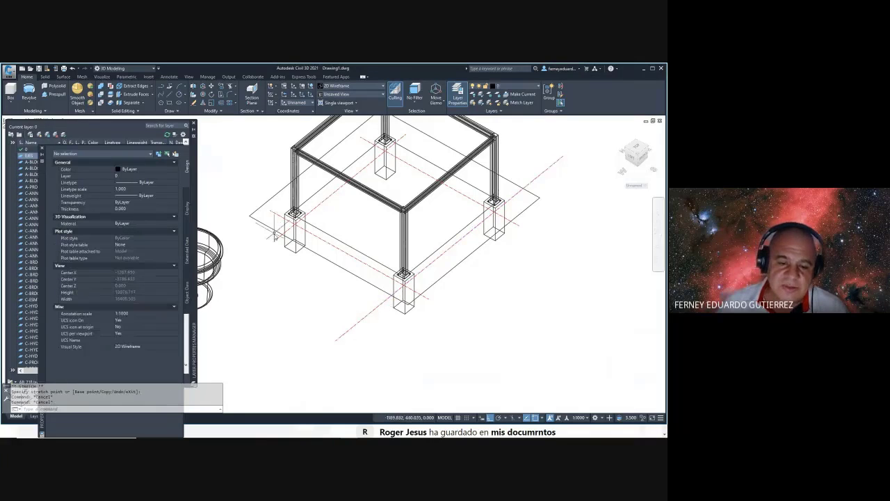
left_click(271, 246)
left_click(275, 242)
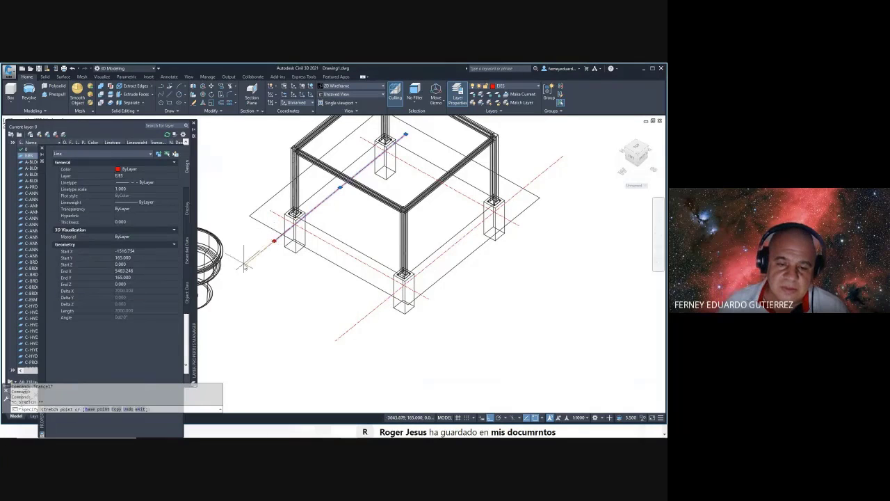
left_click(245, 265)
key("Escape")
left_click(406, 138)
middle_click_drag(406, 138, 386, 190)
left_click(384, 186)
left_click(441, 146)
key("Escape")
key("Escape")
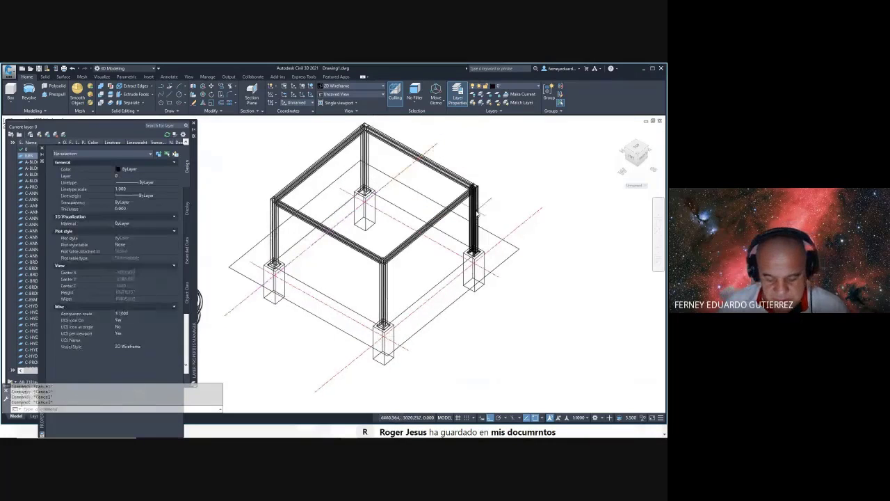
- Start a trim on the axis lines using a crossing window
type("tr")
key("Return")
key("Return")
left_click(564, 189)
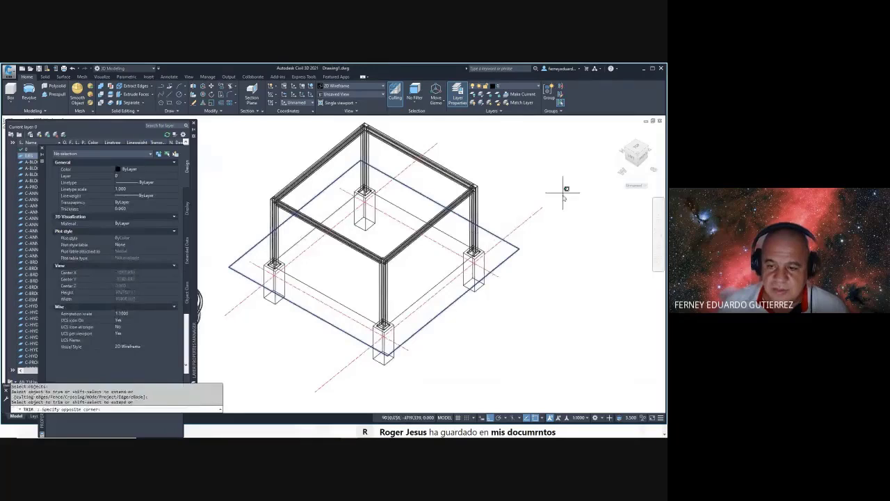
left_click(564, 189)
left_click(457, 135)
left_click(421, 161)
scroll(501, 167, "down", 2)
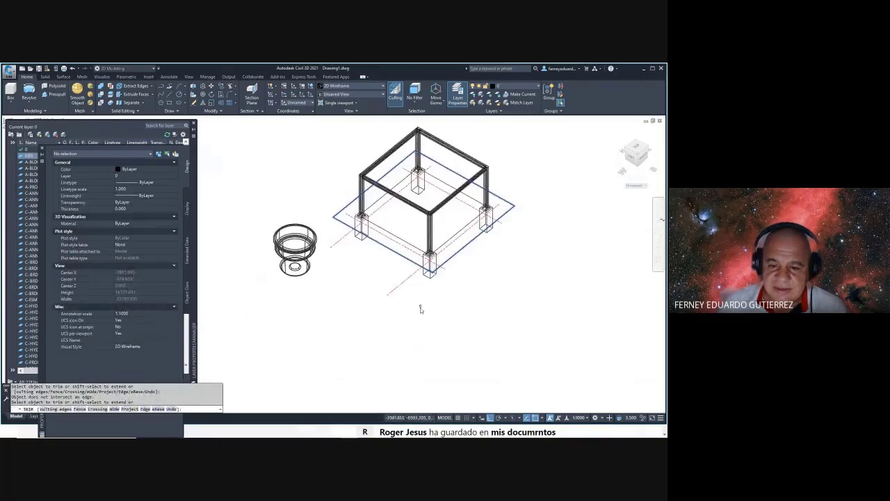
- Erase the stray object beside the front leg and reframe the frame and tank
left_click(343, 200)
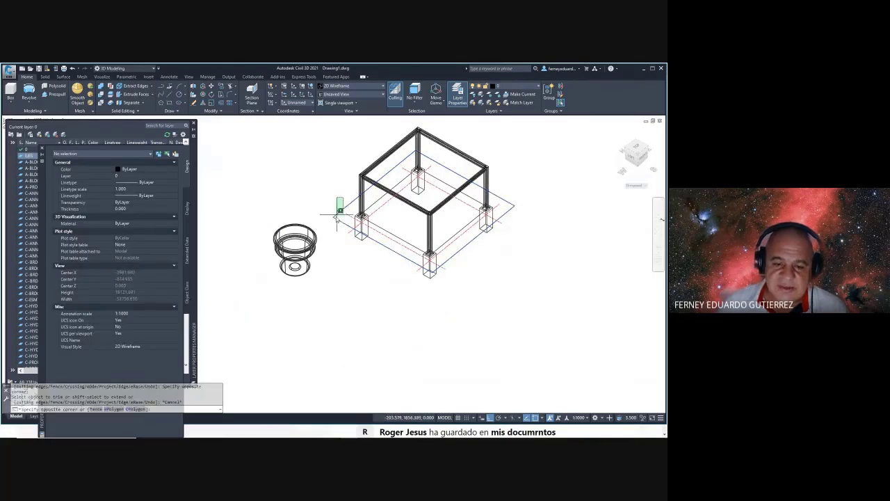
left_click(336, 216)
key("Delete")
mouse_move(338, 215)
middle_mouse_down("shift")
mouse_move(365, 204)
mouse_move(313, 201)
mouse_move(645, 216)
middle_mouse_up("shift")
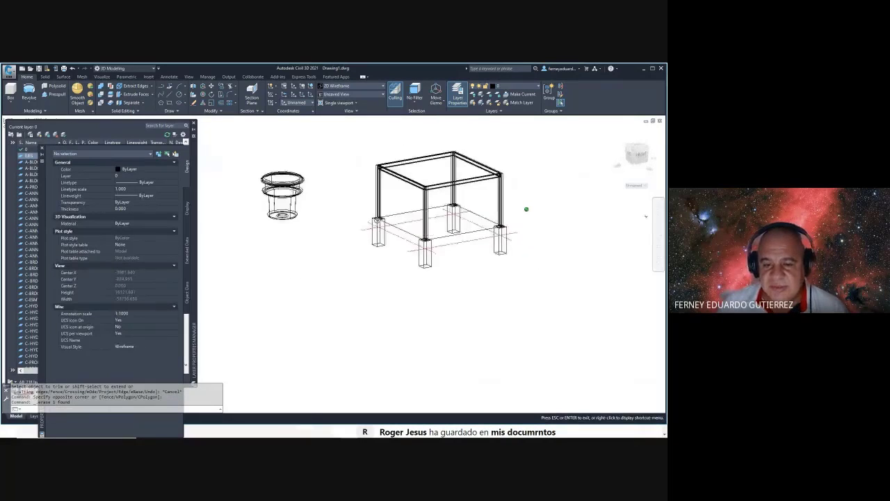
scroll(373, 282, "up", 5)
scroll(373, 281, "down", 2)
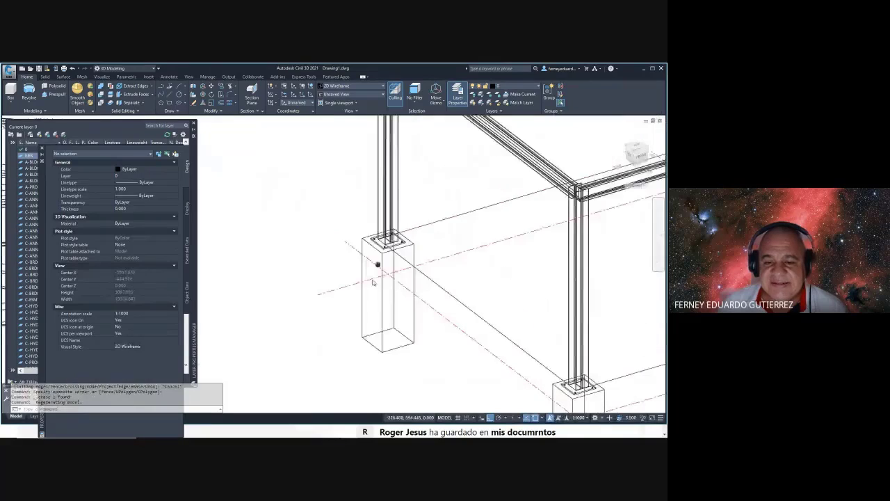
scroll(373, 282, "down", 1)
left_click(405, 200)
scroll(405, 200, "down", 4)
scroll(410, 201, "up", 6)
key("Escape")
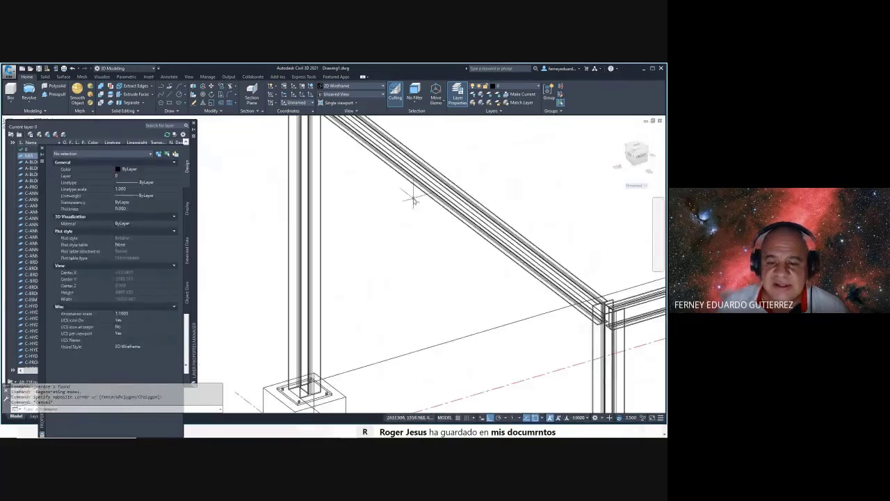
scroll(410, 200, "down", 5)
scroll(375, 205, "up", 6)
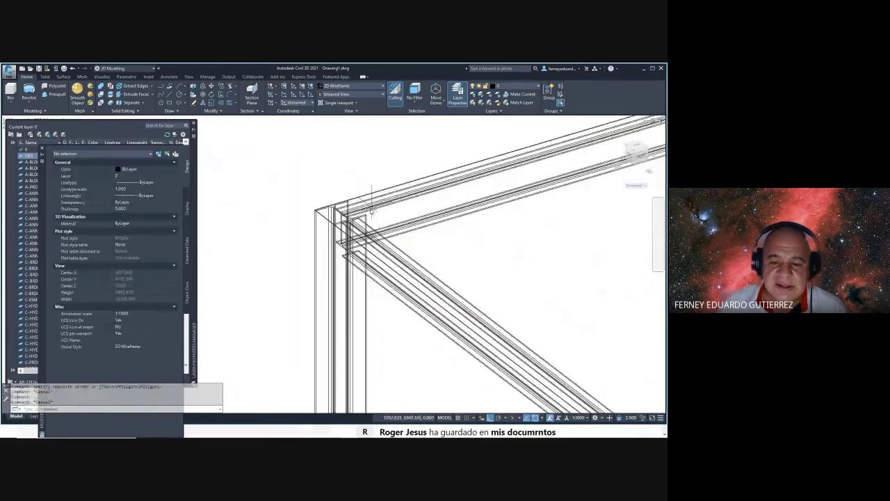
scroll(341, 198, "down", 6)
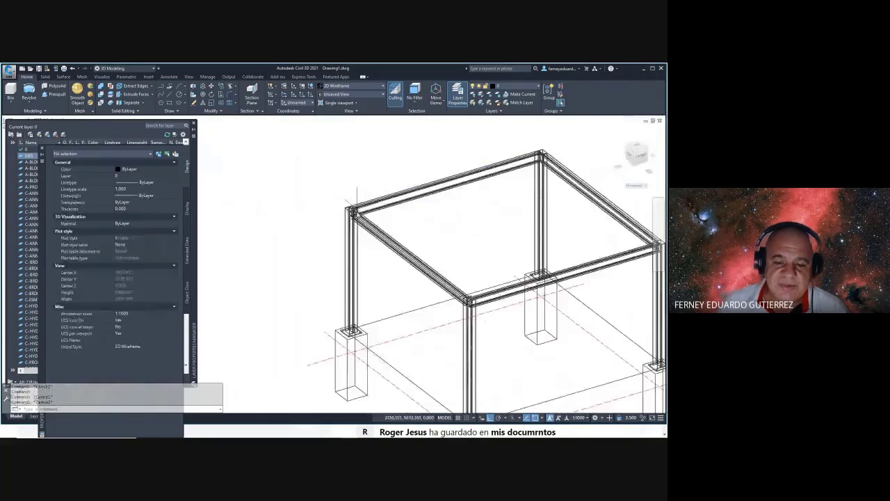
middle_click_drag(319, 258, 348, 247)
- Select the tank with MOVE and take its bottom centre as the base point
type("move")
key("Return")
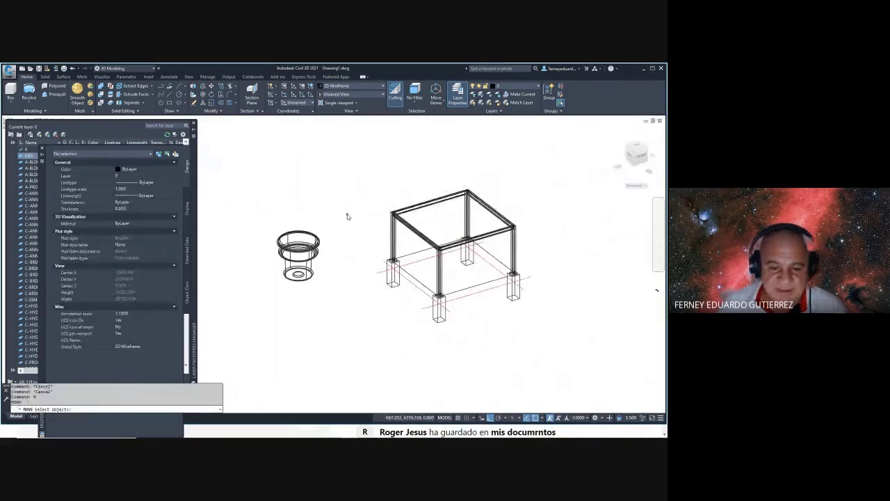
left_click(346, 212)
left_click(249, 313)
key("Return")
scroll(273, 291, "up", 4)
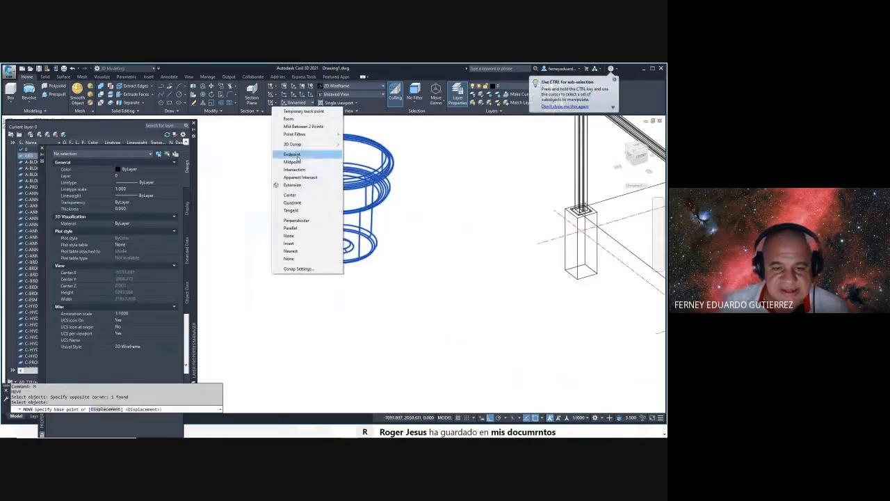
left_click(291, 195)
scroll(325, 268, "up", 5)
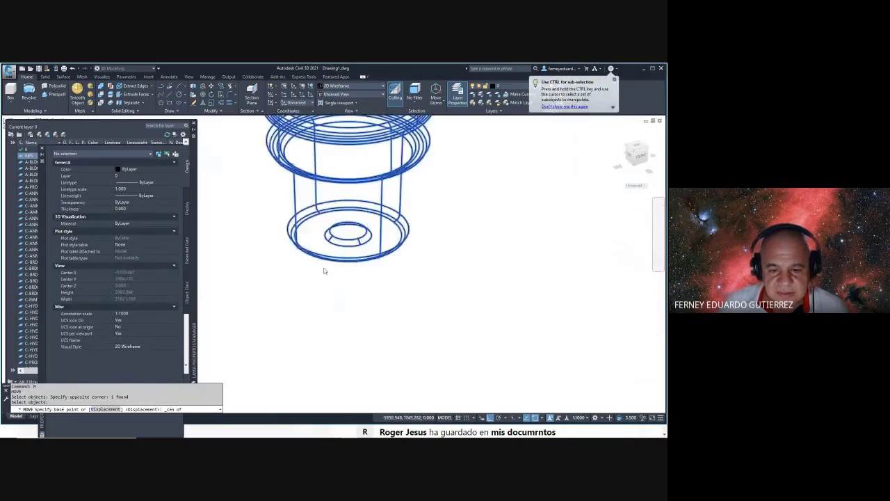
left_click(371, 217)
scroll(370, 217, "down", 10)
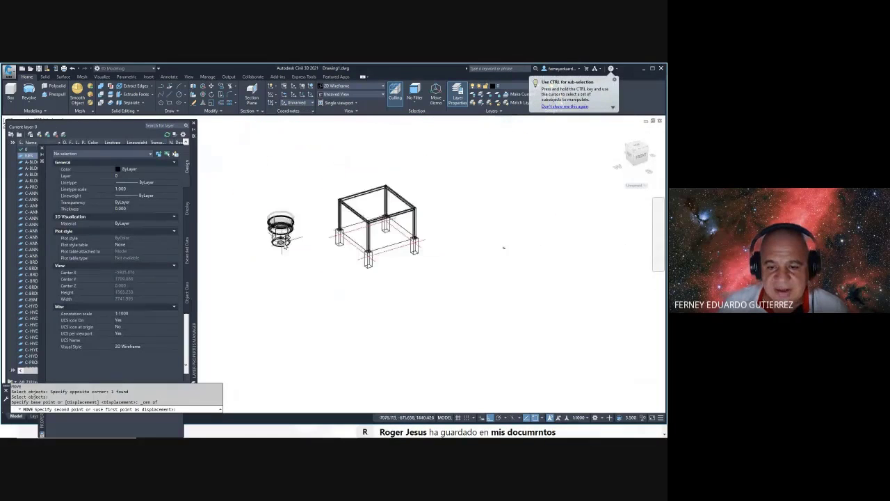
scroll(320, 187, "up", 5)
- Place the tank at the M2P midpoint between opposite top corners of the frame
right_click(336, 174, "shift")
left_click(359, 200)
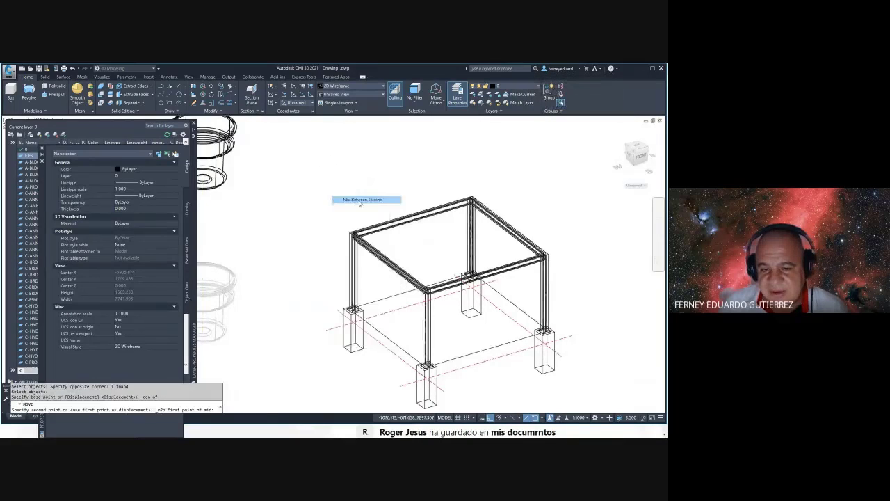
scroll(306, 247, "up", 8)
left_click(304, 247)
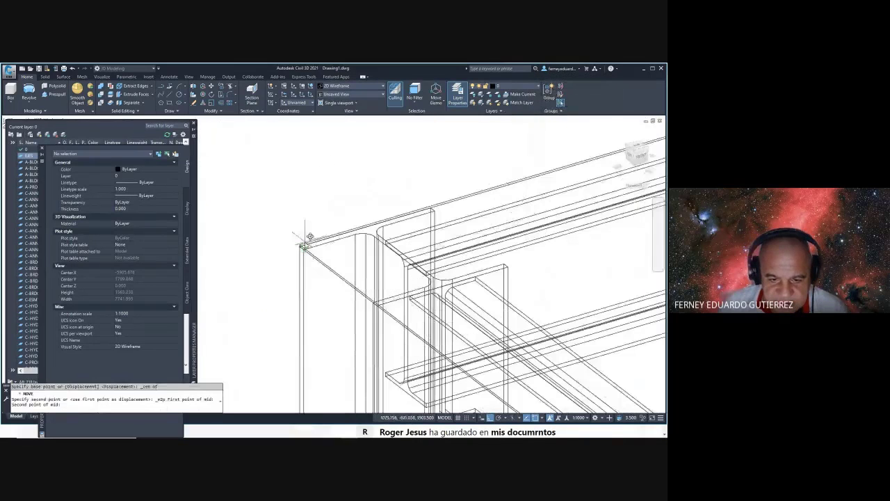
scroll(304, 243, "down", 10)
scroll(443, 224, "up", 10)
scroll(449, 228, "up", 8)
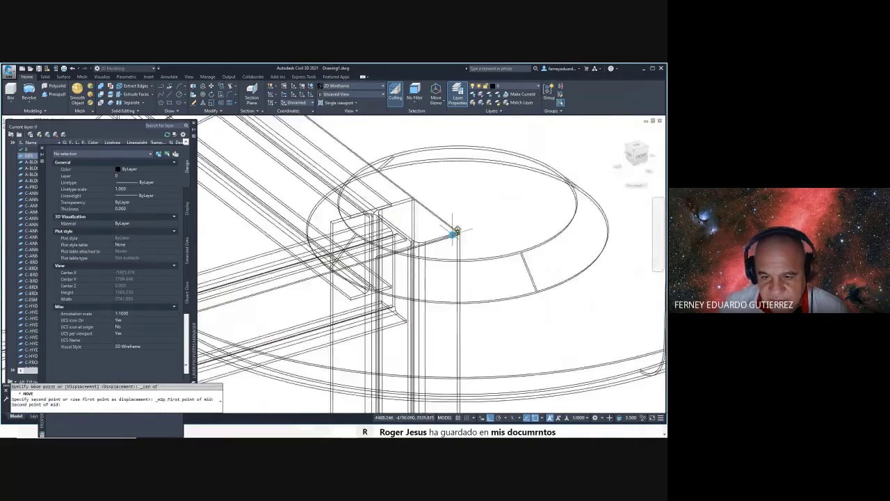
left_click(473, 223)
scroll(476, 237, "down", 9)
scroll(487, 257, "down", 6)
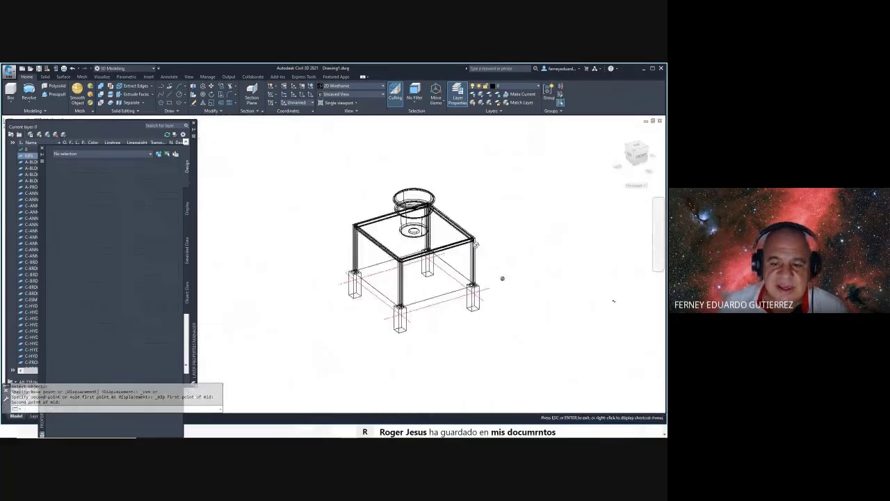
- Switch the visual style to Conceptual with VS and orbit to a near-front view
type("vs")
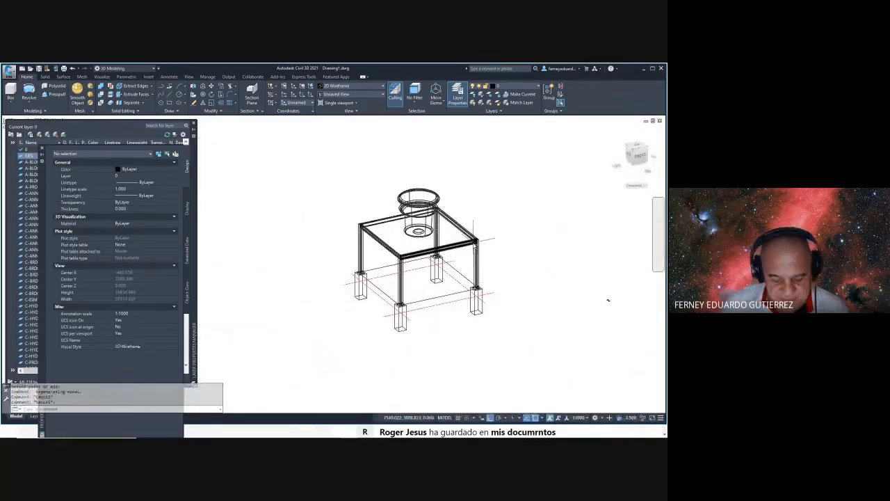
key("Return")
type("c")
key("Return")
mouse_move(373, 275)
middle_mouse_down("shift")
mouse_move(418, 208)
mouse_move(437, 243)
mouse_move(422, 222)
middle_mouse_up("shift")
- Exit orbit and window-select the tank with the M (Move) command
scroll(427, 201, "up", 6)
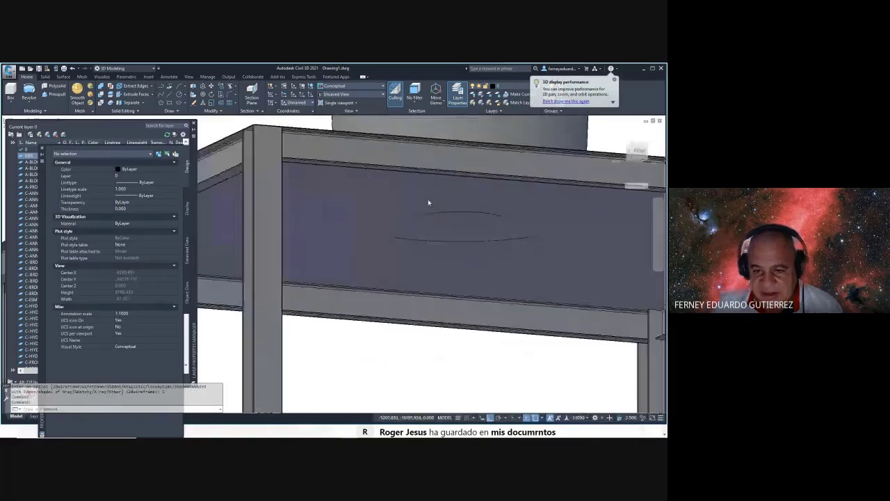
scroll(433, 228, "down", 10)
key("Escape")
key("Escape")
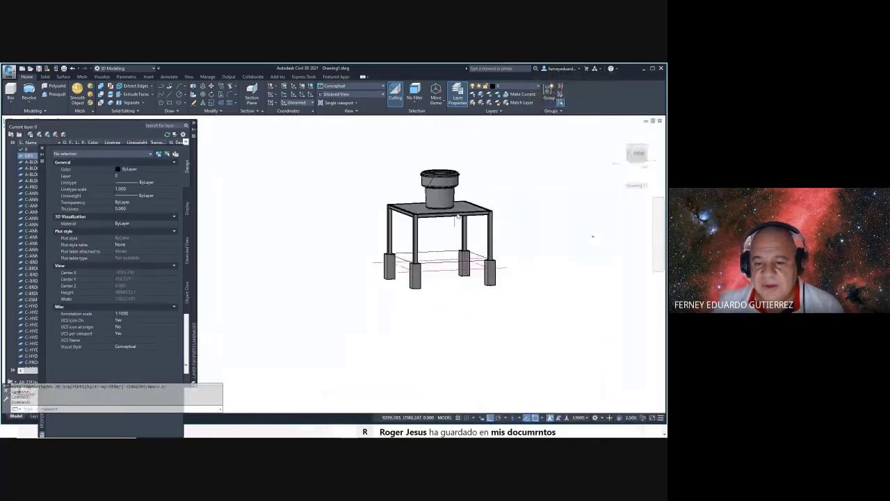
scroll(461, 219, "up", 5)
type("m")
key("Return")
left_click(471, 137)
left_click(431, 156)
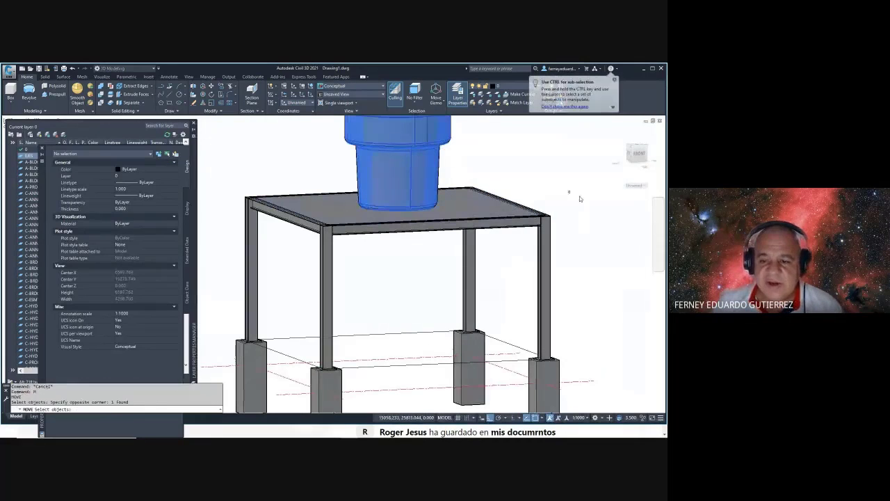
key("Return")
- Set the tank from its bottom point onto the tabletop, then close the Layer Properties Manager
scroll(549, 212, "up", 8)
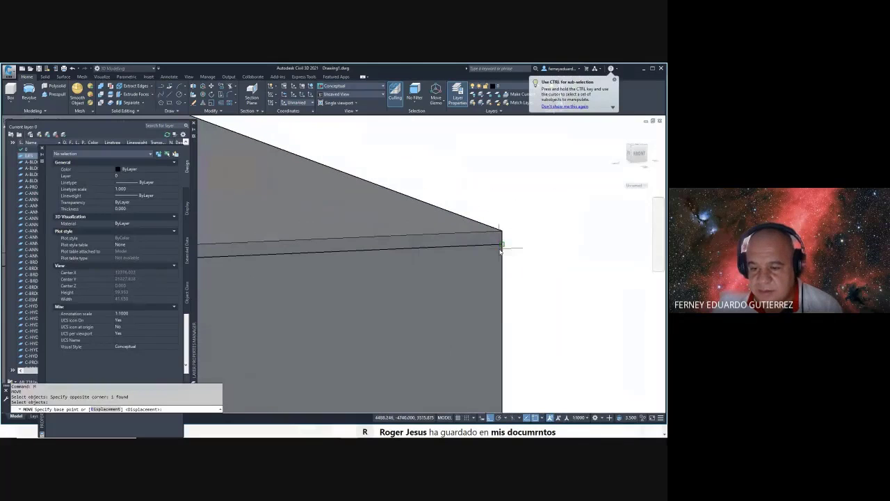
left_click(521, 227)
scroll(545, 238, "down", 3)
scroll(546, 238, "down", 3)
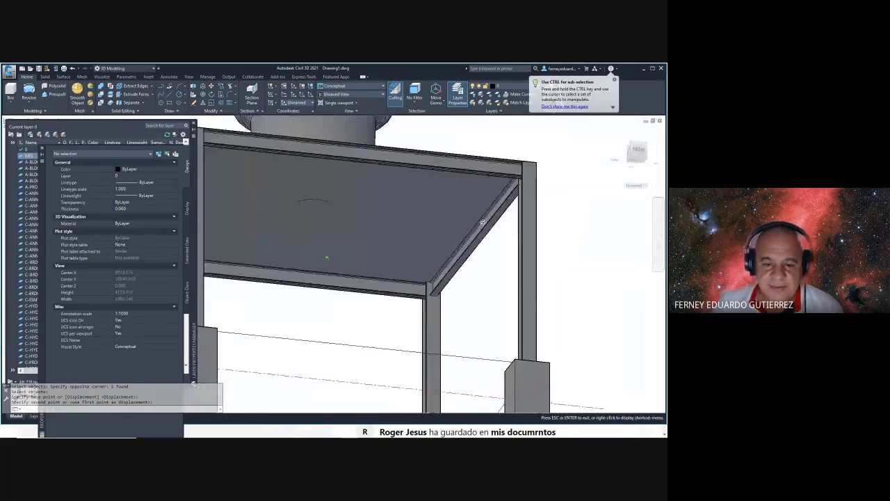
left_click(477, 264)
scroll(473, 261, "down", 3)
middle_click_drag(453, 250, 358, 286, "shift")
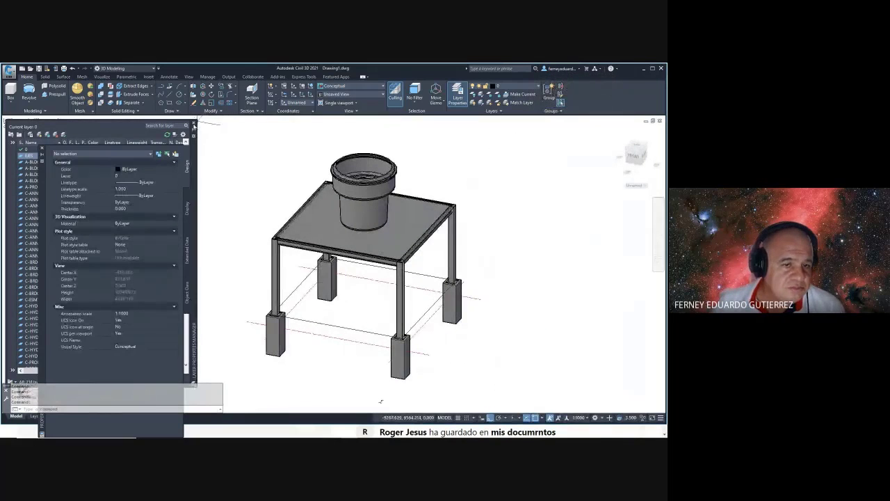
left_click(194, 125)
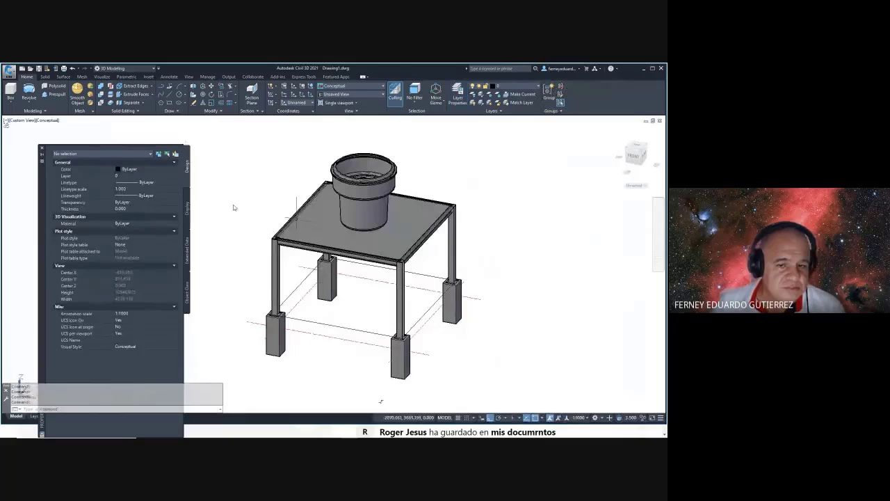
- Close the Properties palette and erase the thin rectangle outline under the table
left_click(42, 149)
middle_click_drag(381, 401, 320, 266, "shift")
scroll(325, 253, "up", 5)
scroll(348, 261, "down", 5)
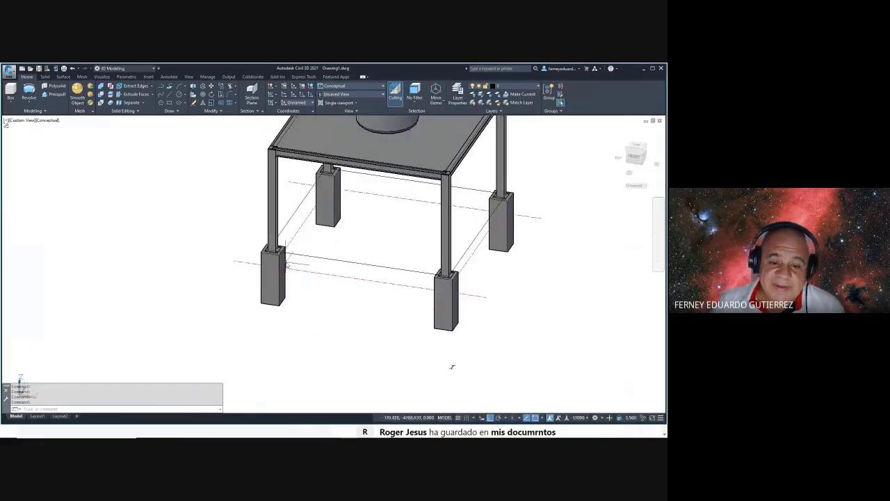
left_click(360, 266)
key("Escape")
key("Escape")
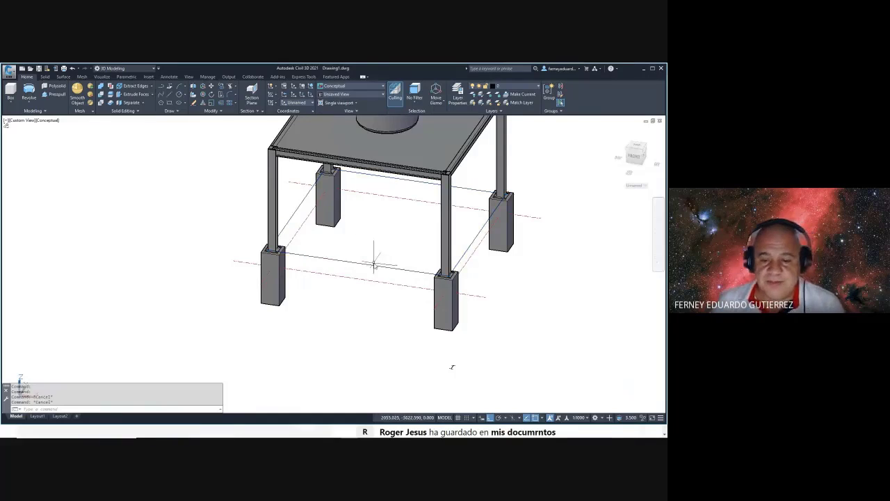
left_click(362, 268)
key("Delete")
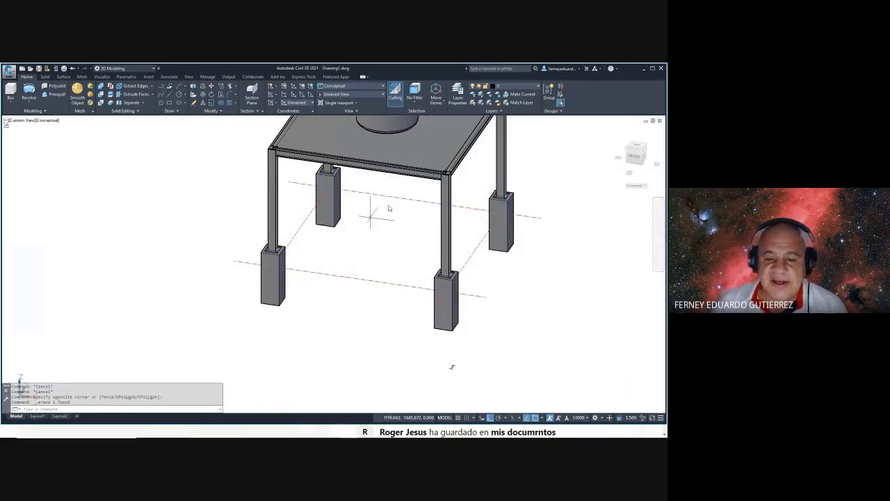
- Orbit and pan to a higher, wider view of the table
middle_click_drag(377, 213, 398, 314, "shift")
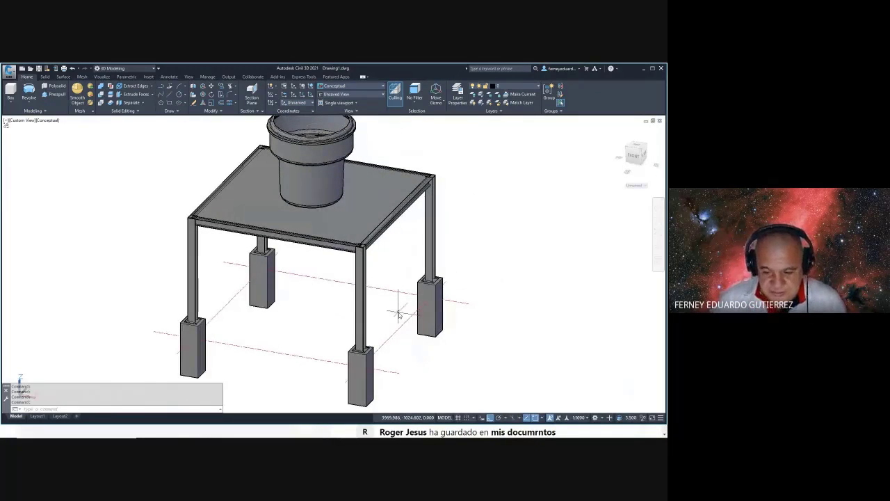
key("super")
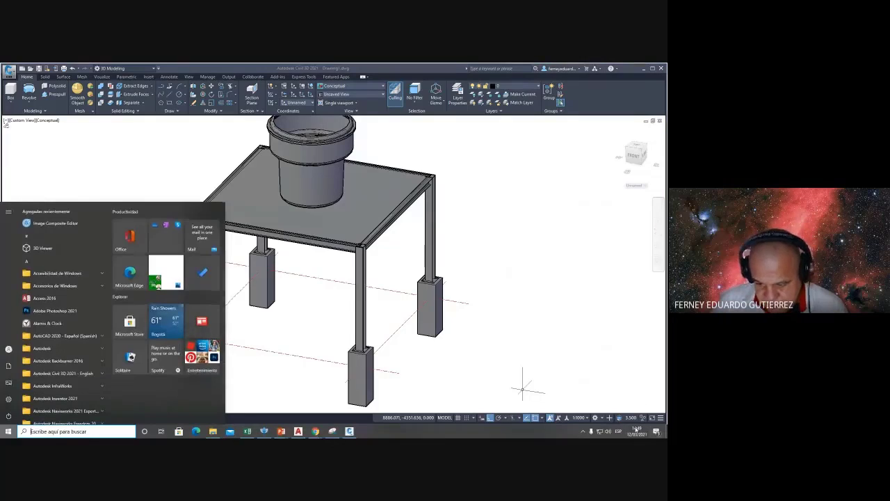
key("Escape")
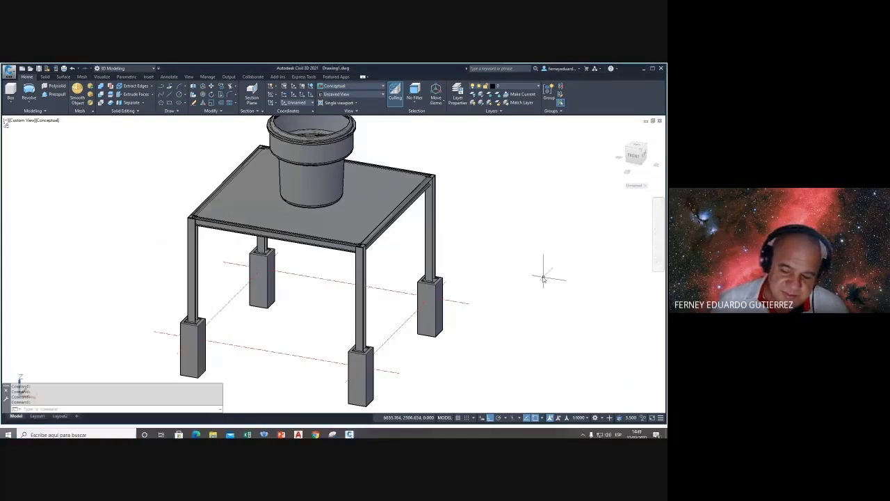
middle_click_drag(504, 244, 482, 245)
scroll(482, 245, "down", 4)
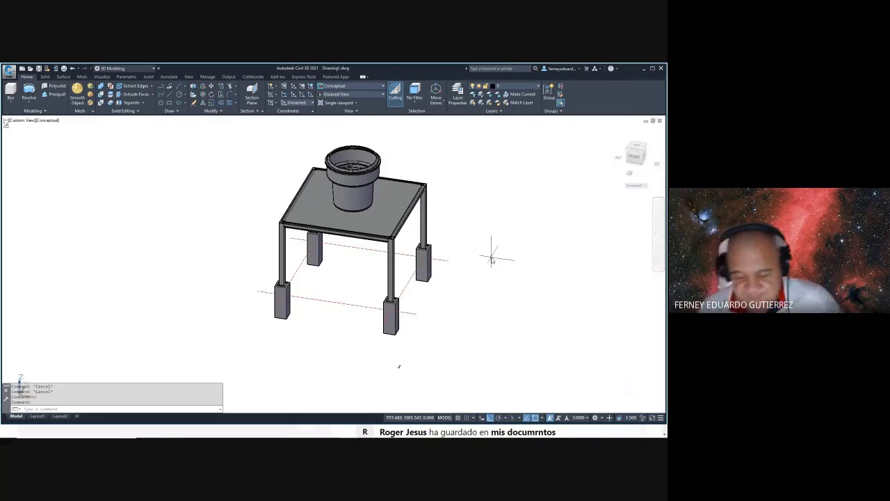
middle_click_drag(386, 223, 339, 222)
right_click(337, 222)
key("Escape")
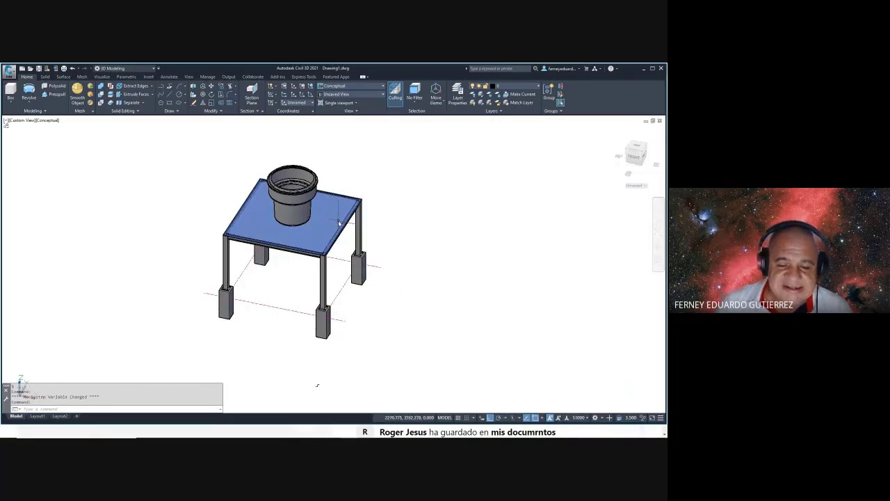
scroll(369, 212, "up", 2)
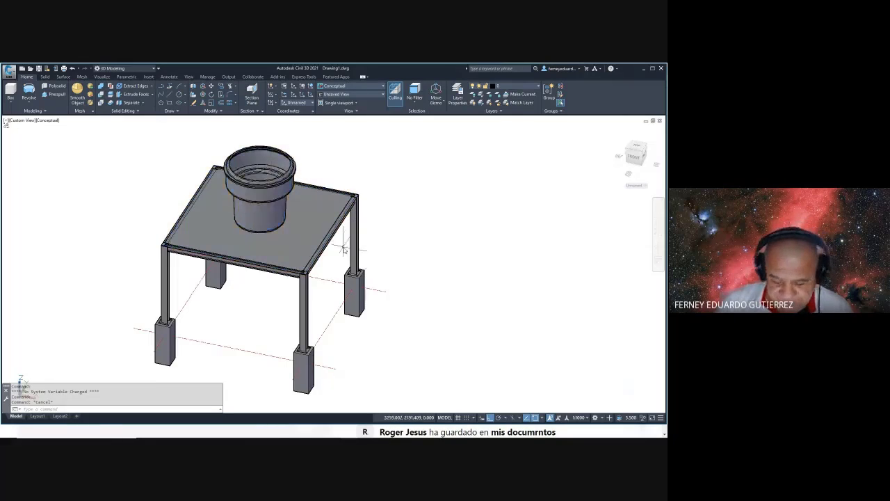
scroll(393, 222, "down", 3)
- Orbit to view the table from above, then select and clear the whole model
middle_click_drag(397, 234, 379, 247, "shift")
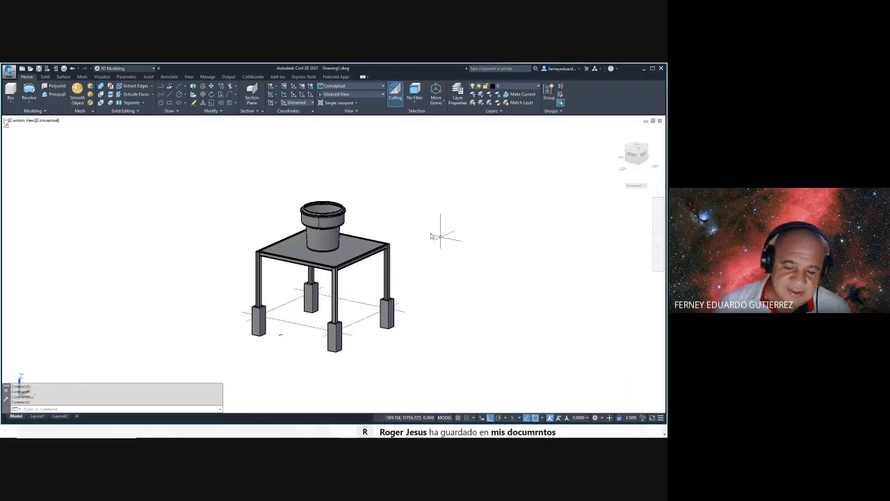
scroll(362, 213, "up", 2)
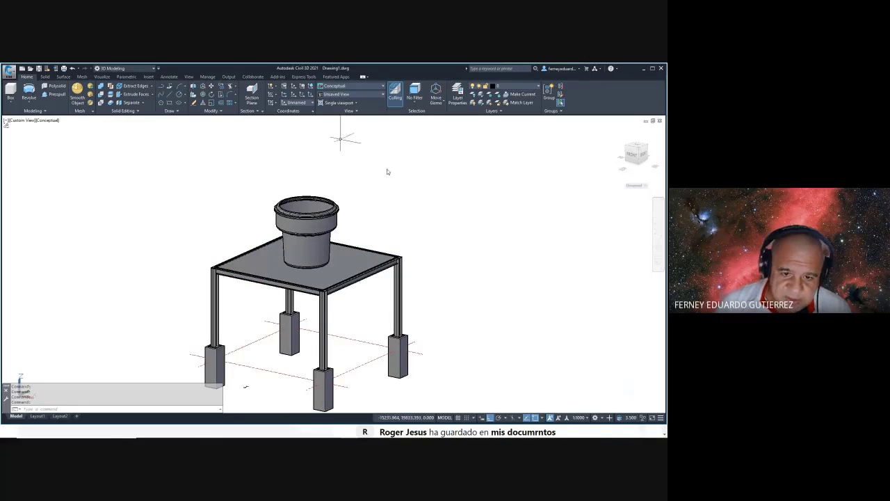
middle_click_drag(382, 159, 380, 166)
scroll(308, 169, "down", 4)
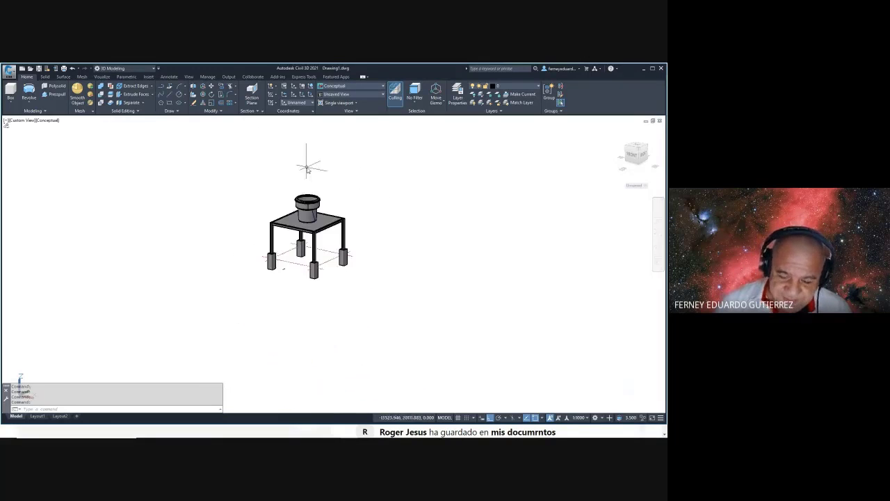
scroll(347, 212, "up", 5)
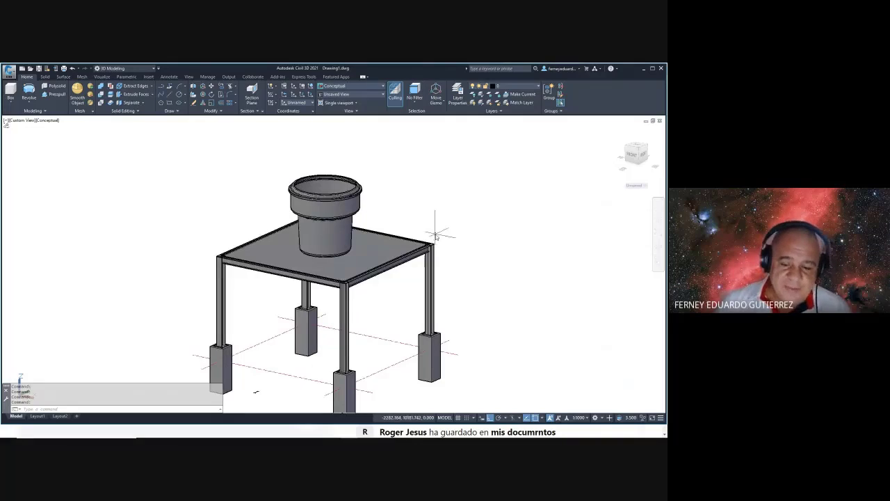
scroll(435, 235, "down", 4)
scroll(438, 212, "up", 3)
scroll(455, 193, "down", 2)
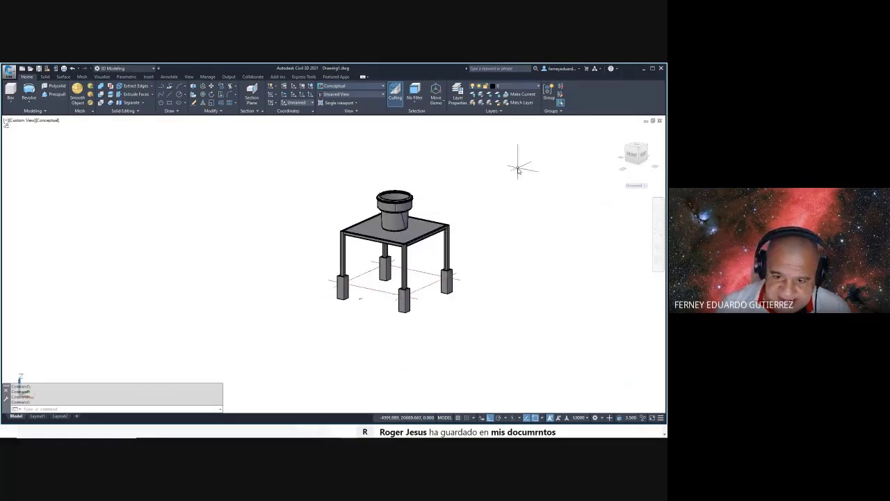
left_click(517, 169)
left_click(313, 329)
key("Escape")
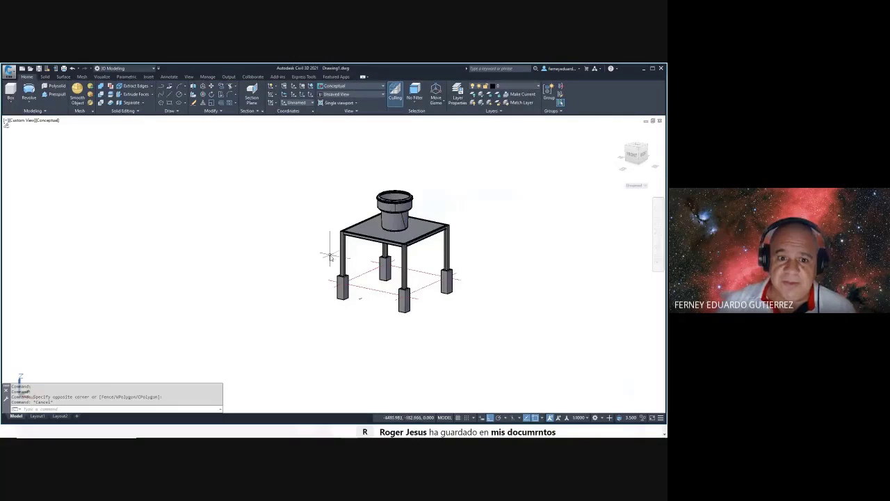
key("Escape")
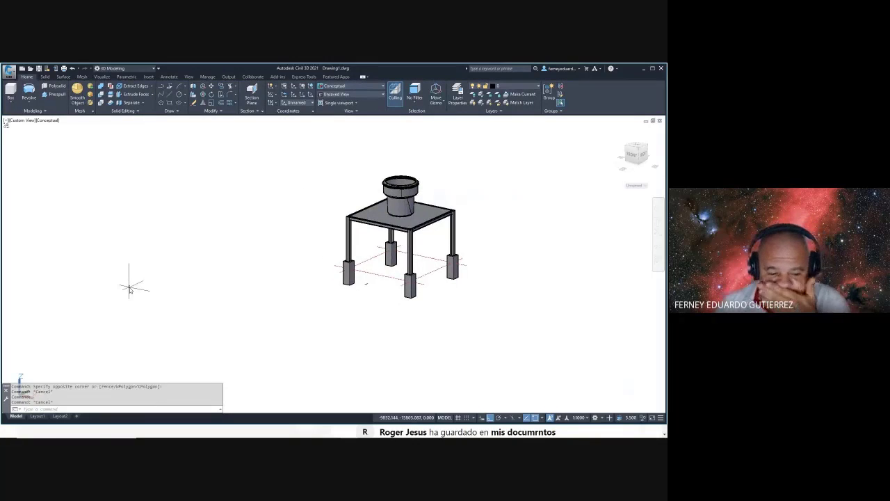
- Open the Layout1 sheet's Page Setup dialog via Page Setup Manager's Modify
left_click(37, 416)
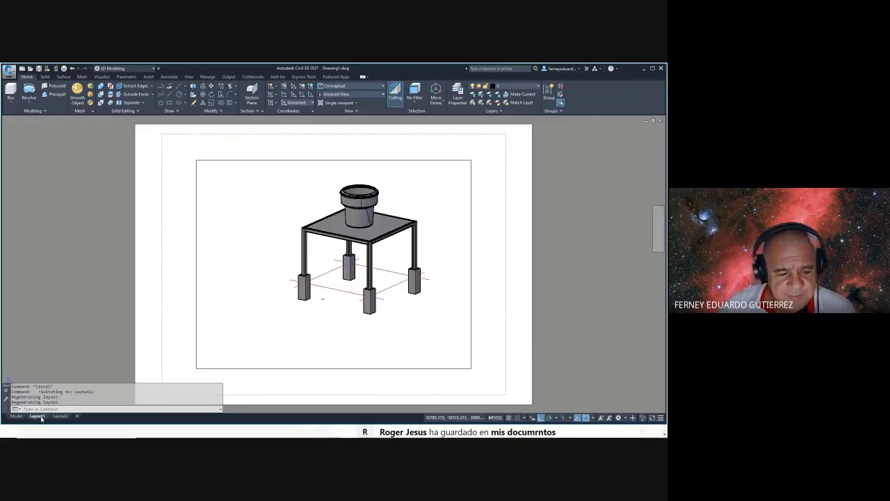
right_click(39, 418)
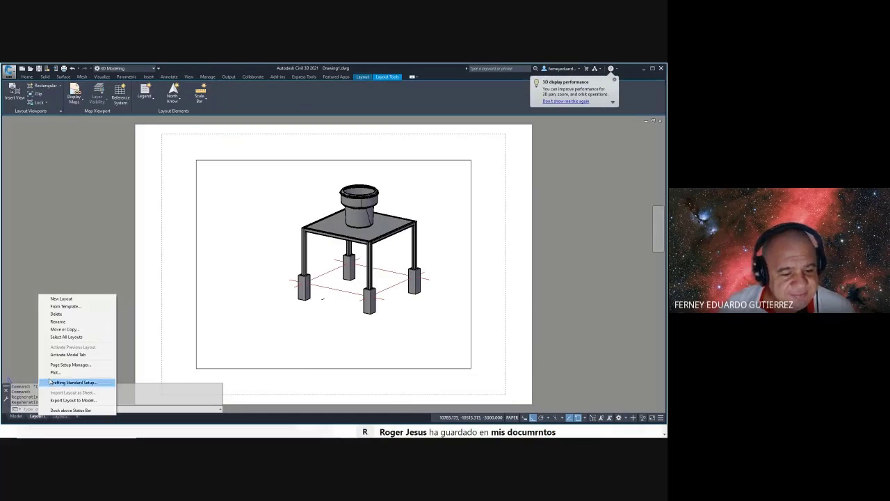
left_click(70, 364)
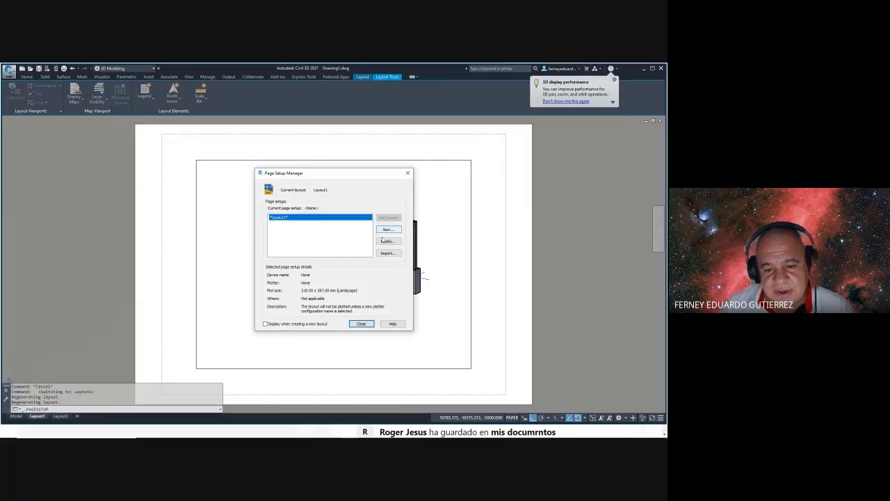
left_click(386, 241)
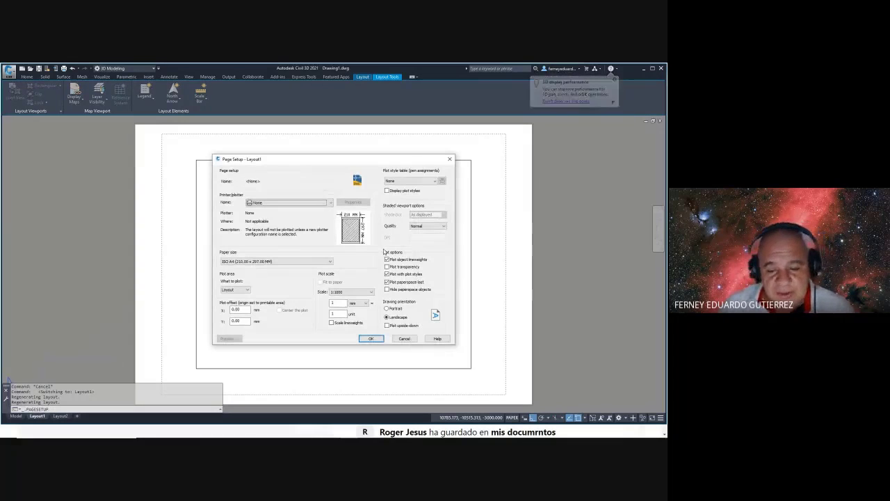
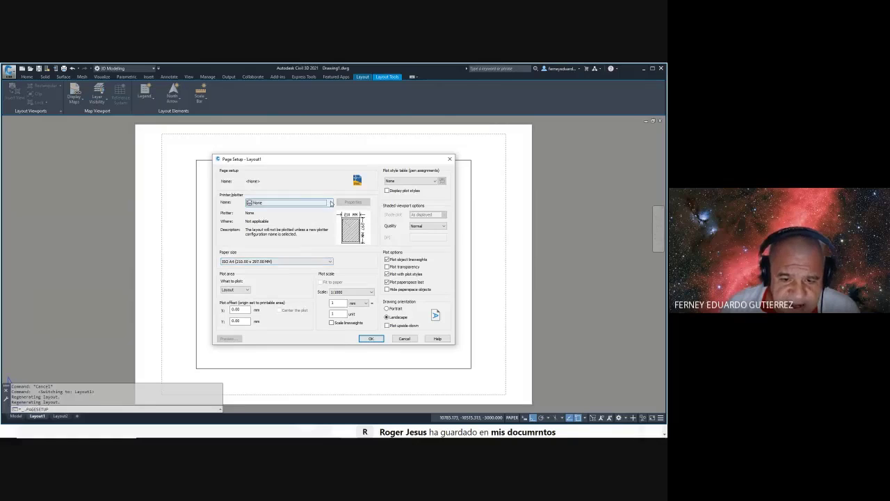
- Set Layout1's page setup to the DWG To PDF.pc3 plotter with ISO full bleed A3 (420 x 297 mm) paper
left_click(327, 201)
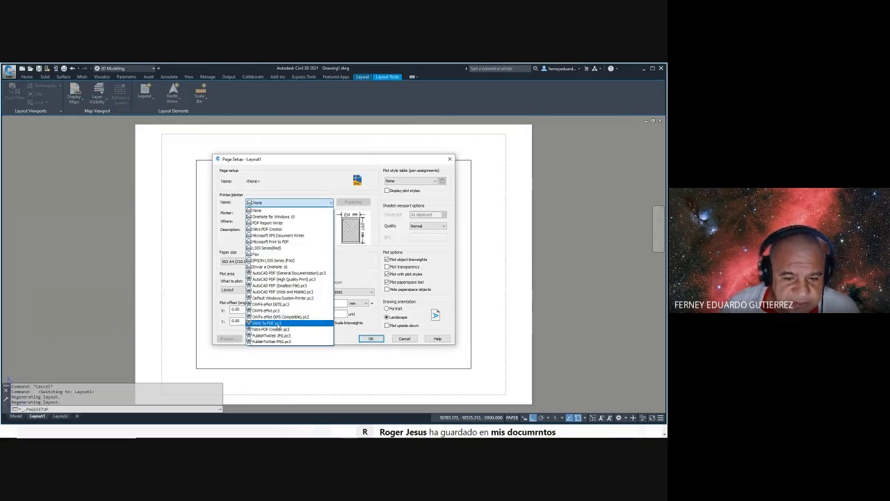
left_click(280, 325)
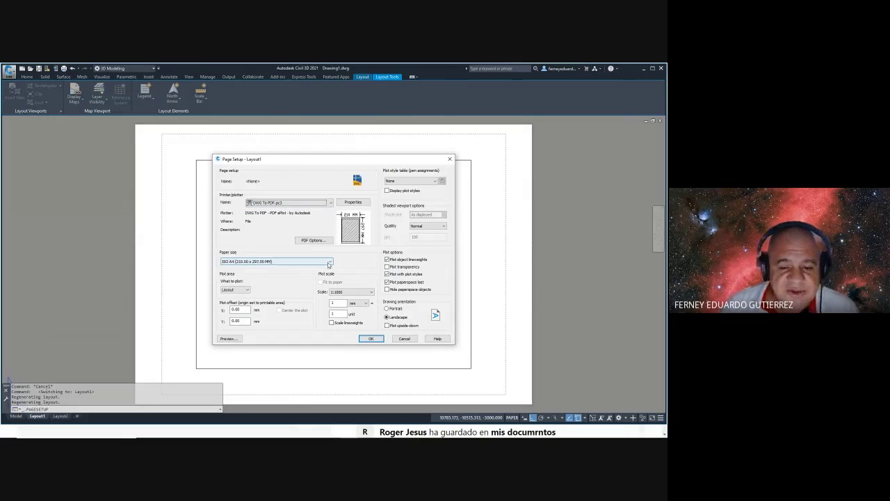
left_click(330, 262)
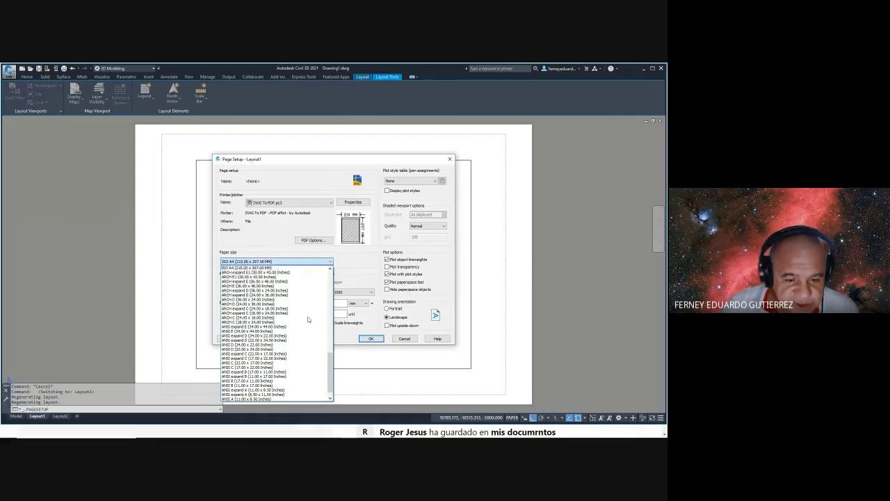
scroll(311, 321, "up", 4)
scroll(311, 321, "up", 1)
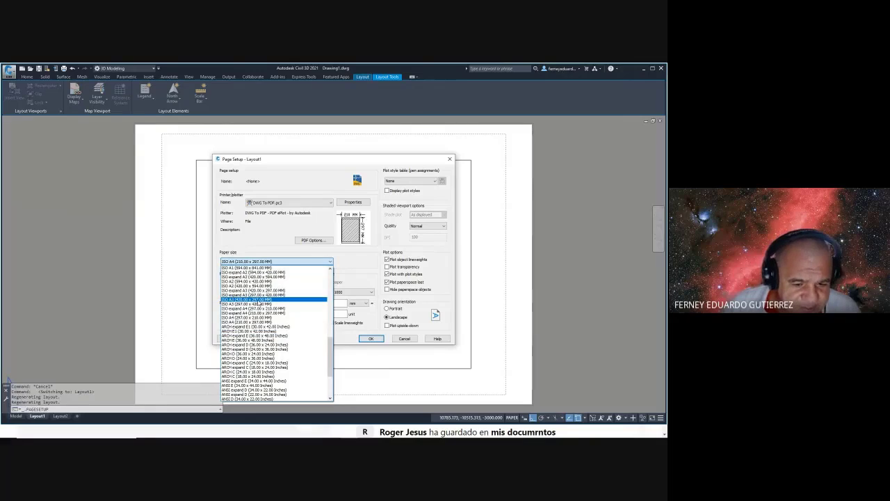
scroll(258, 304, "up", 15)
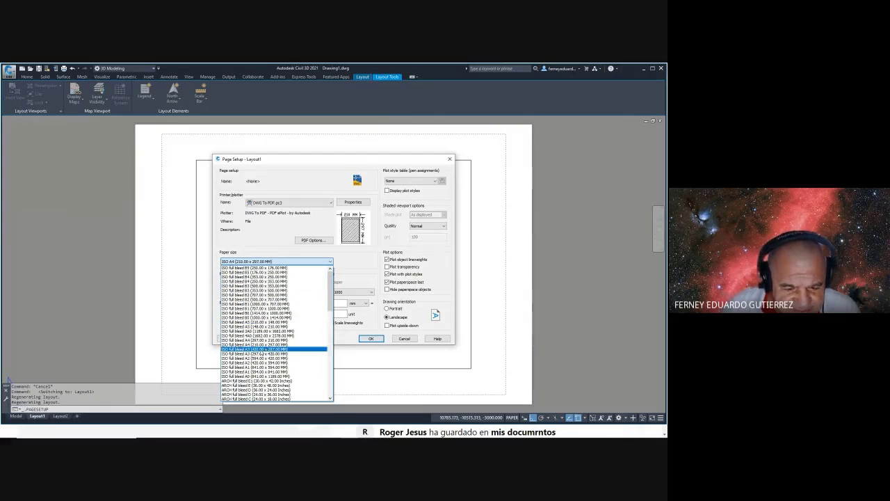
left_click(263, 349)
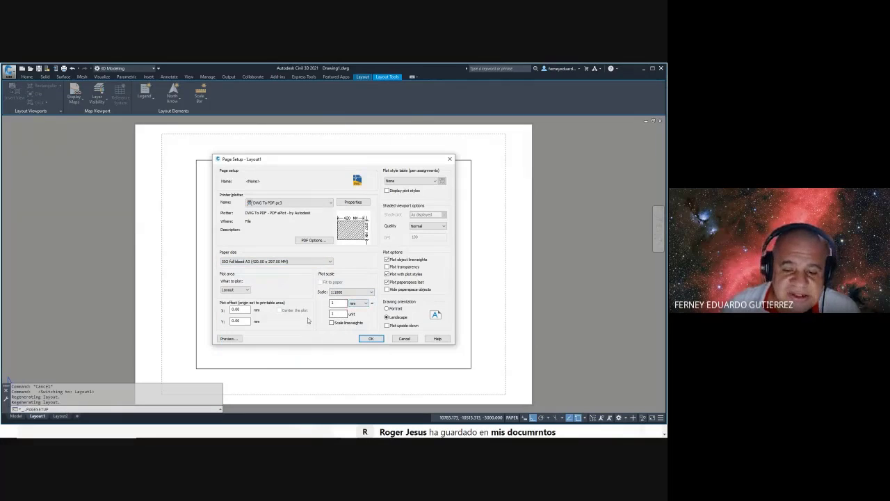
left_click(370, 338)
- Close the Page Setup Manager, erase Layout1's model viewport, and open a3h.dwg from Recent Documents
left_click(361, 324)
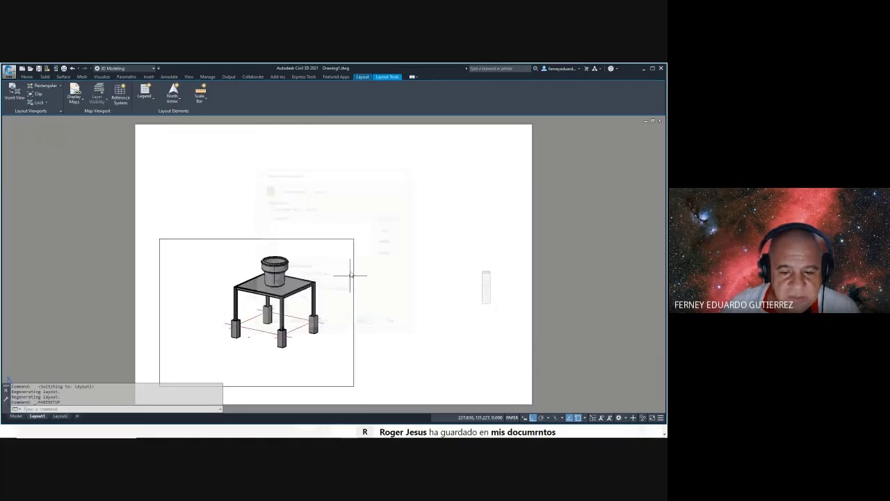
scroll(359, 269, "down", 2)
middle_click_drag(364, 268, 314, 218)
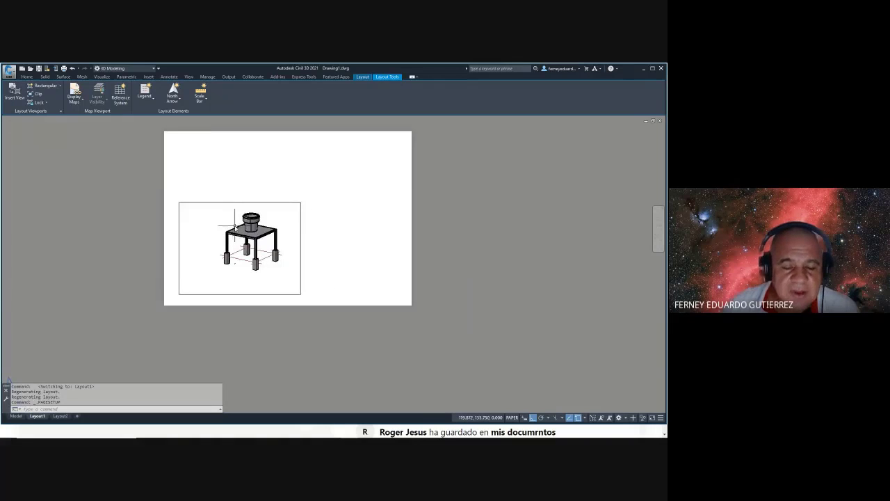
middle_click_drag(269, 186, 272, 201)
left_click(320, 193)
left_click(262, 246)
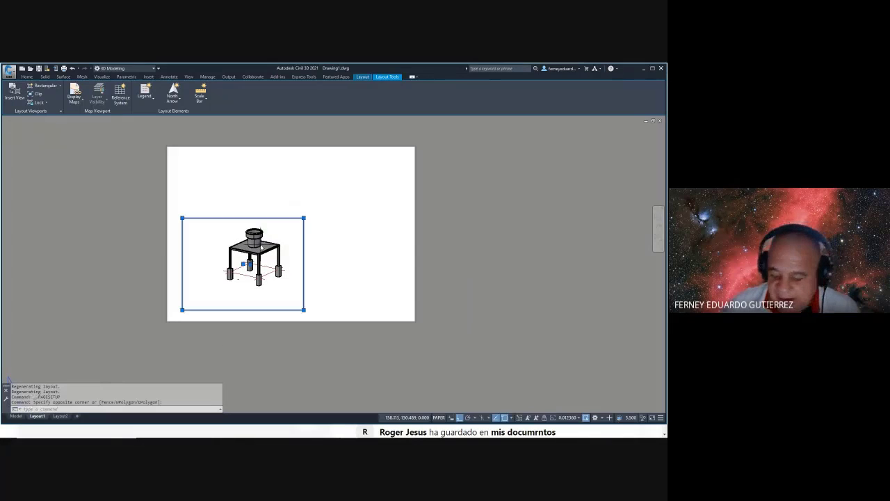
key("Delete")
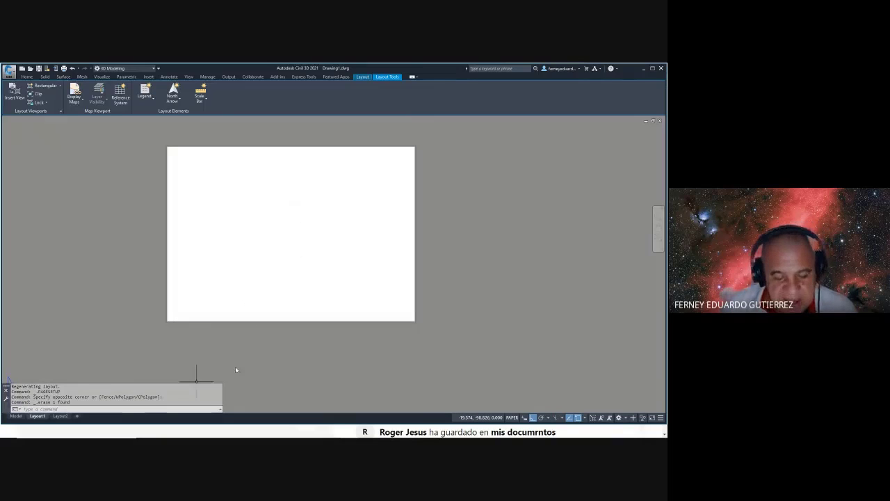
left_click(9, 72)
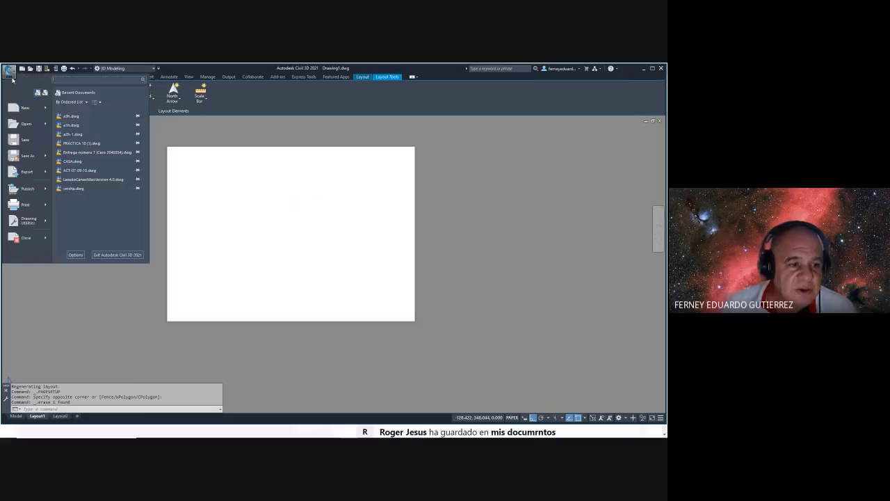
left_click(73, 117)
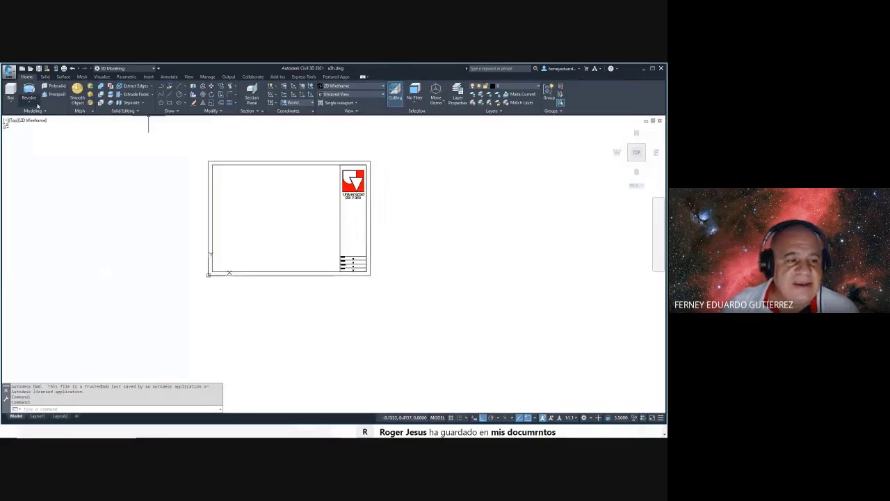
- Scale the whole title block by a factor of 1000 about its lower-left corner
key("Escape")
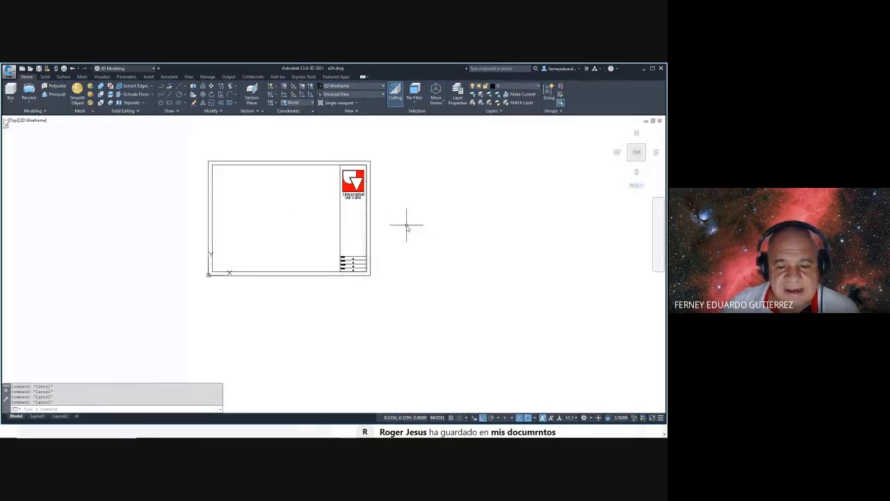
type("sc")
key("Return")
left_click(404, 143)
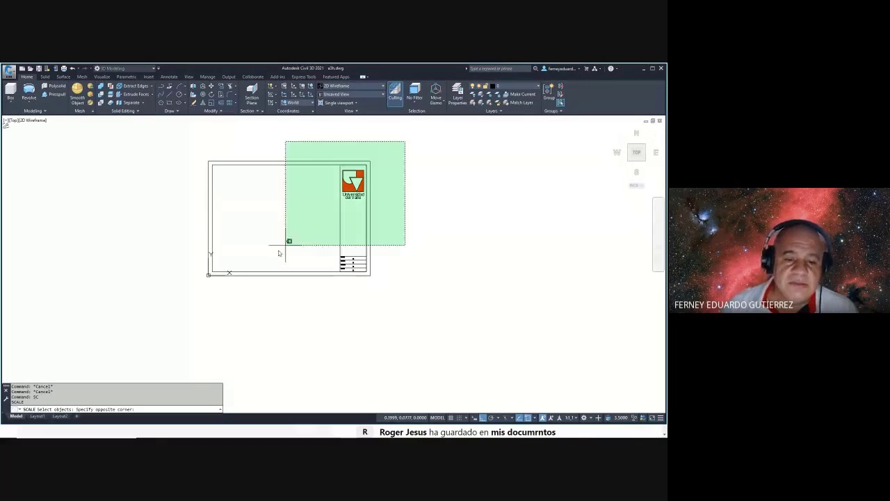
left_click(194, 292)
key("Return")
left_click(207, 275)
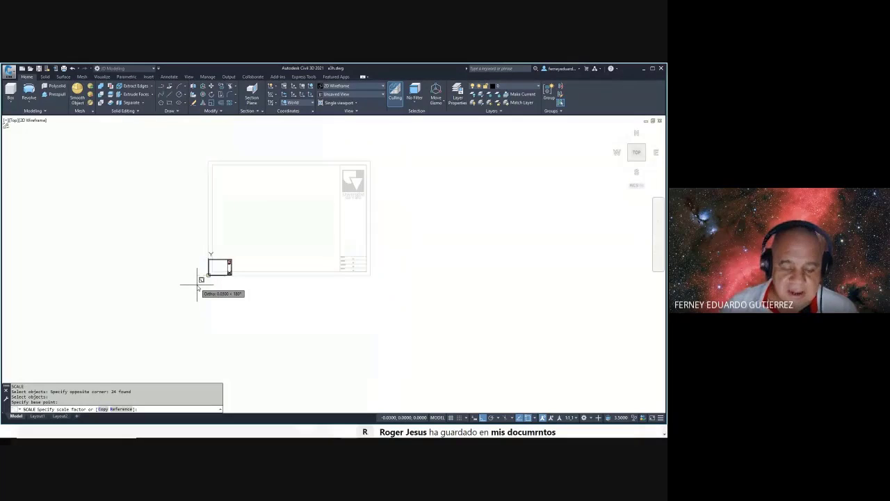
type("1000")
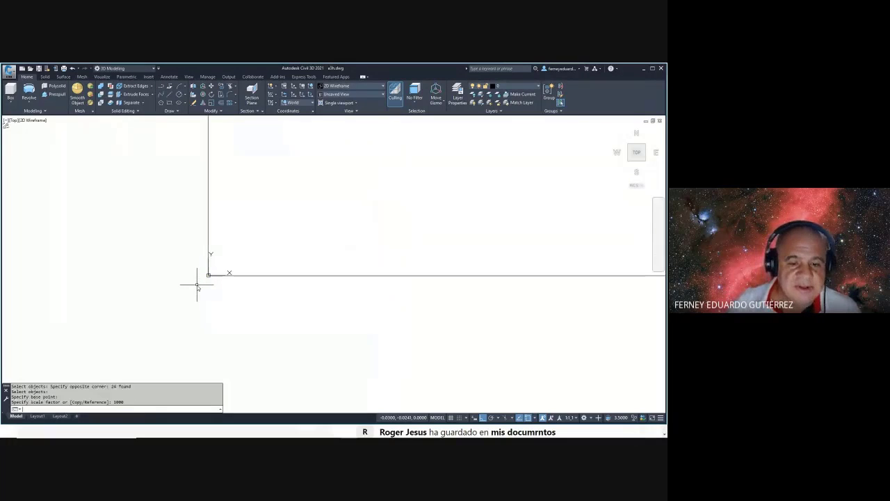
key("Return")
scroll(260, 278, "down", 6)
middle_click_drag(297, 269, 264, 272)
- Measure corner to corner with DIST to confirm the sheet is 420 x 297
key("Escape")
key("Escape")
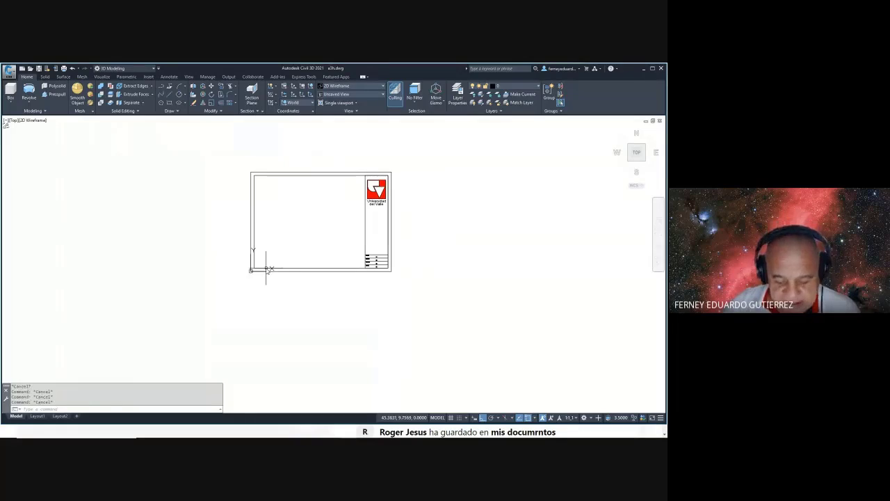
type("di")
key("Return")
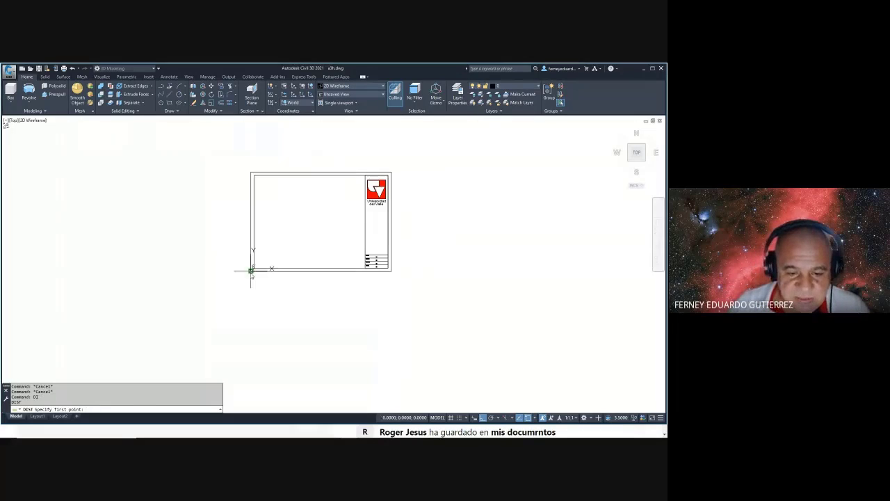
left_click(251, 269)
left_click(391, 171)
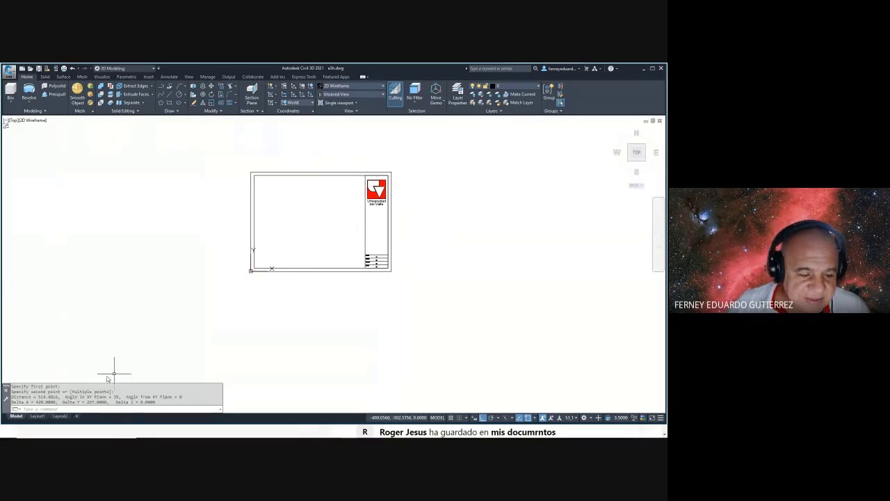
key("Escape")
key("Escape")
key("Escape")
key("Escape")
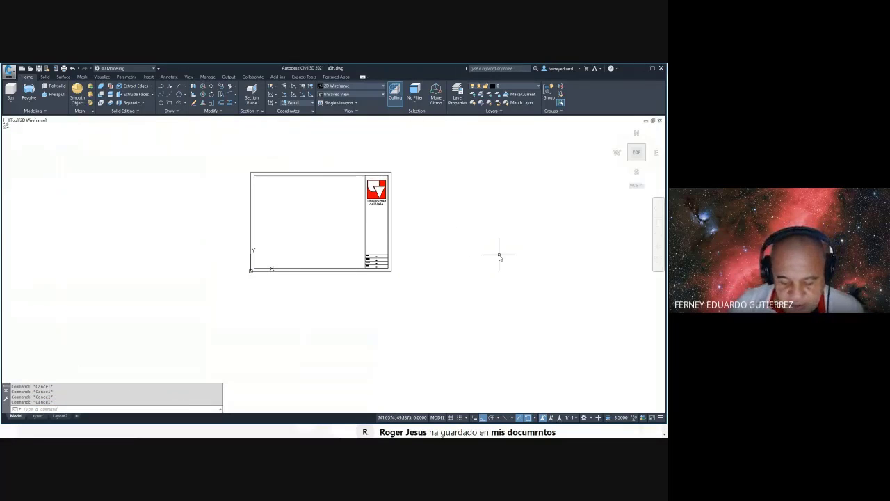
- Set drawing units to millimetres (3) with -DWGUNITS, default precision, answering N without rescaling objects
type("un")
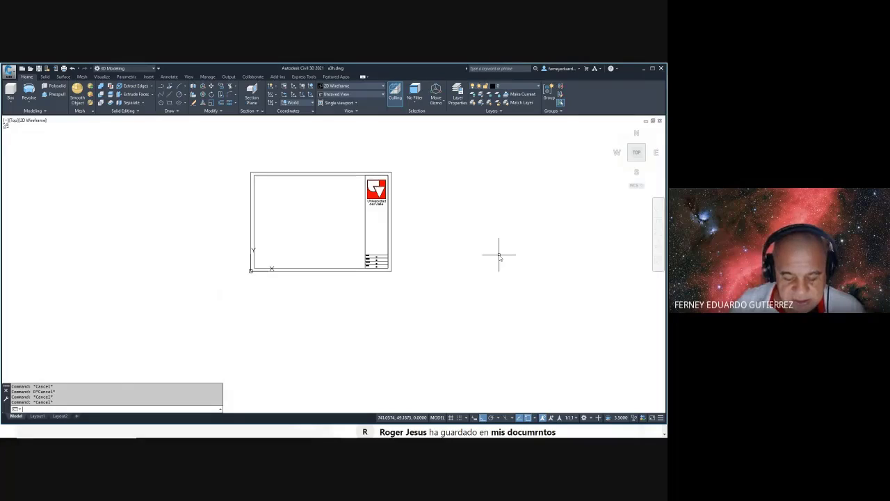
type("g")
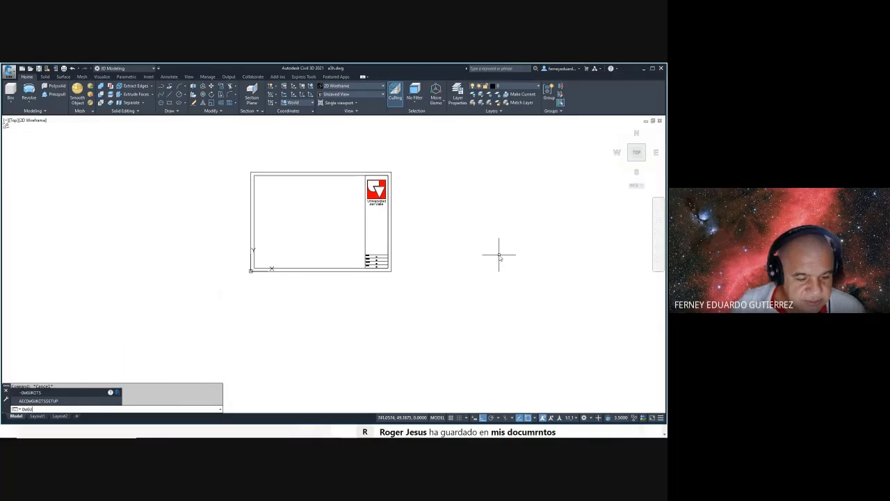
key("Return")
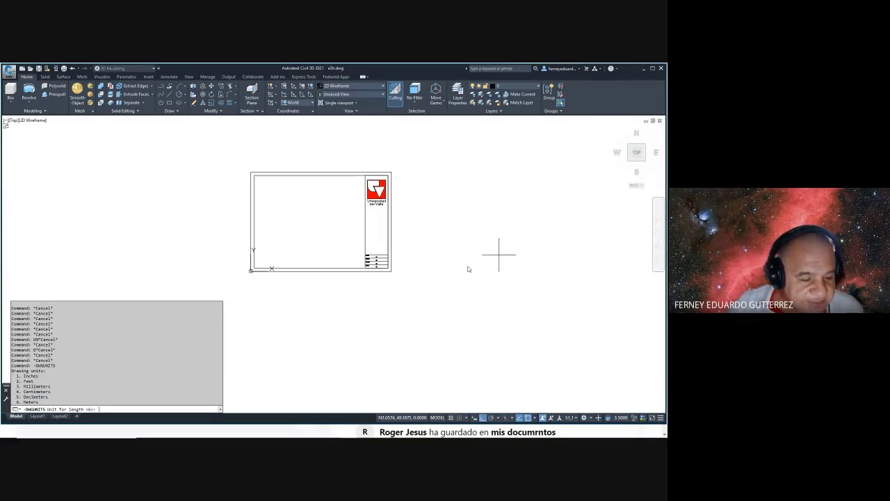
type("3")
key("Return")
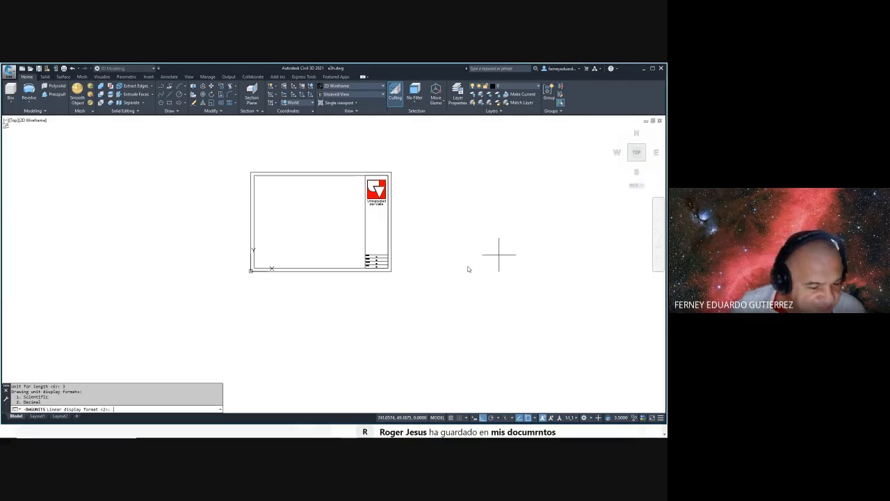
key("Return")
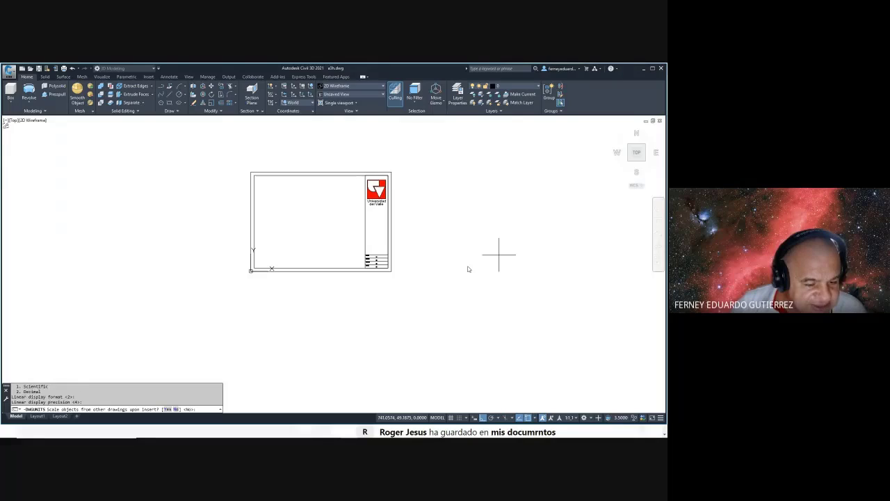
type("N")
key("Return")
type("N")
key("Return")
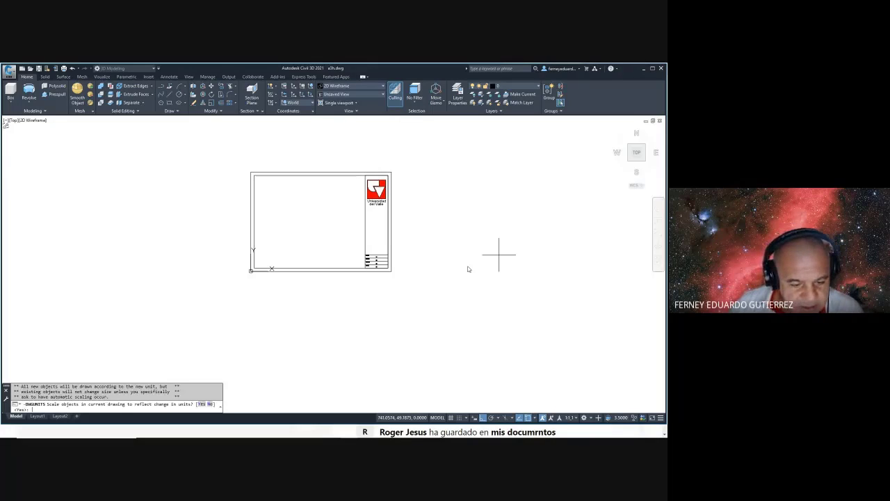
key("Return")
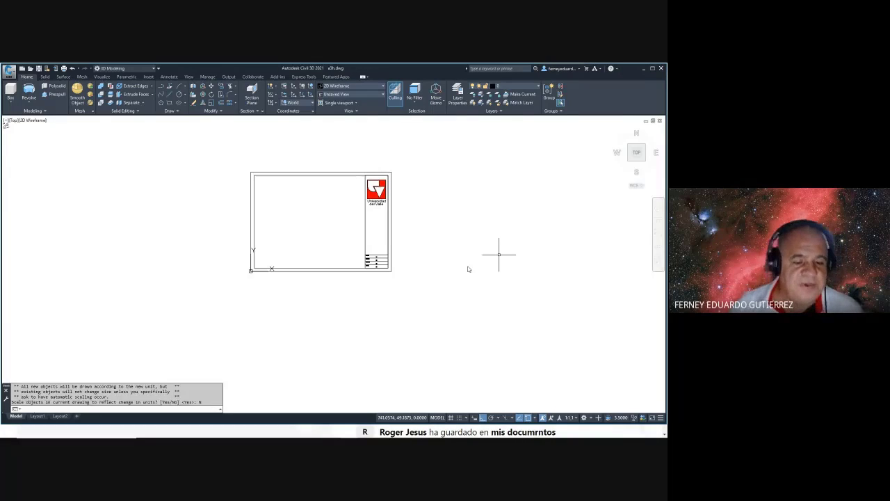
key("Escape")
key("Escape")
key("Escape")
key("Escape")
left_click(10, 71)
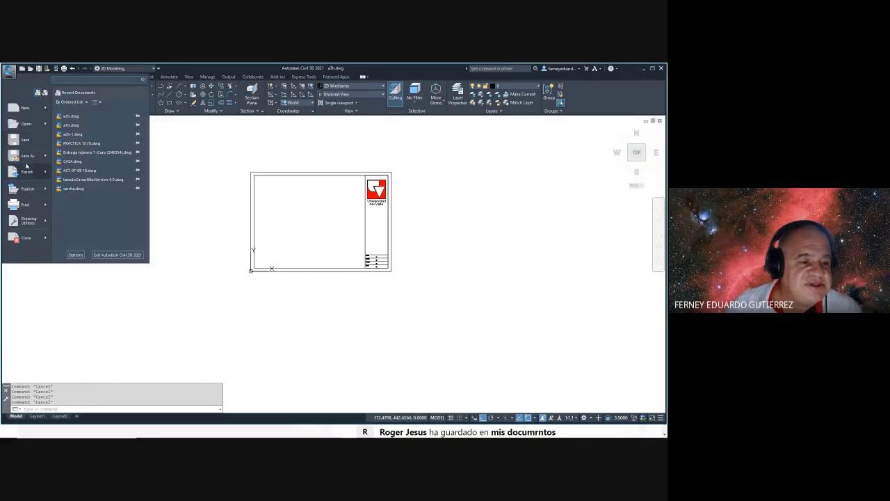
- Save the drawing as a3hmm.dwg and set its insertion scale to Millimeters
left_click(26, 155)
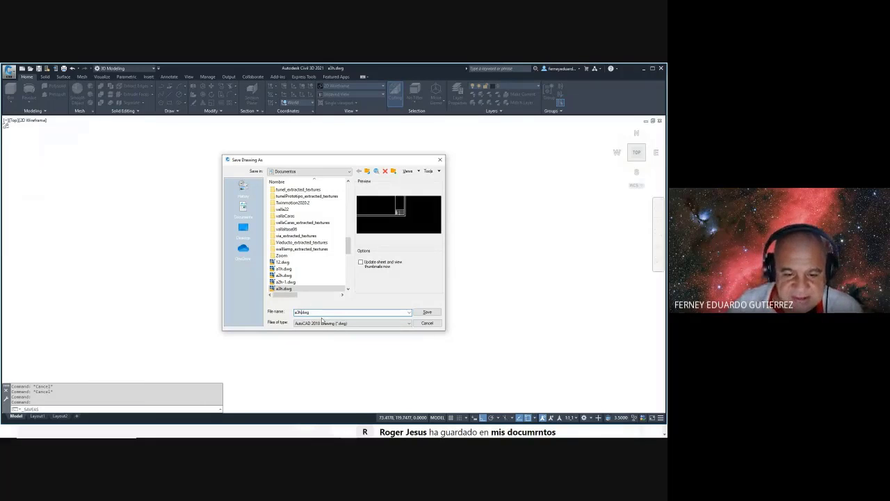
key("Return")
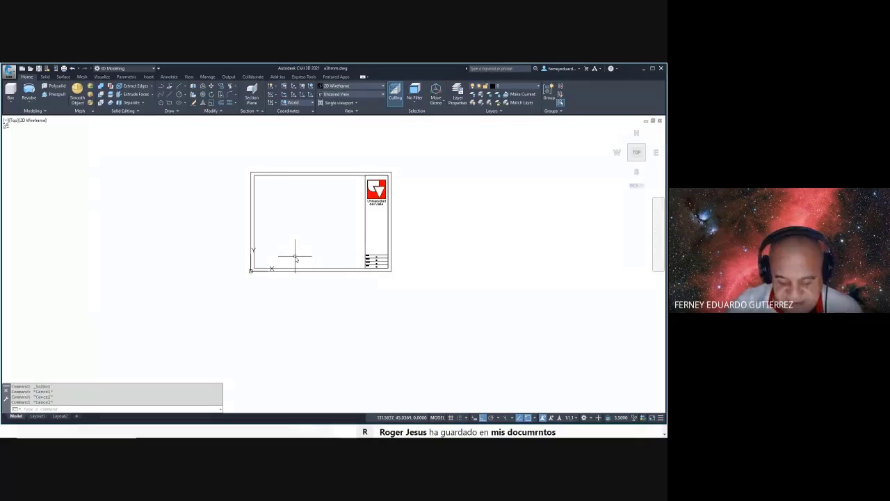
type("un")
key("Return")
left_click(308, 227)
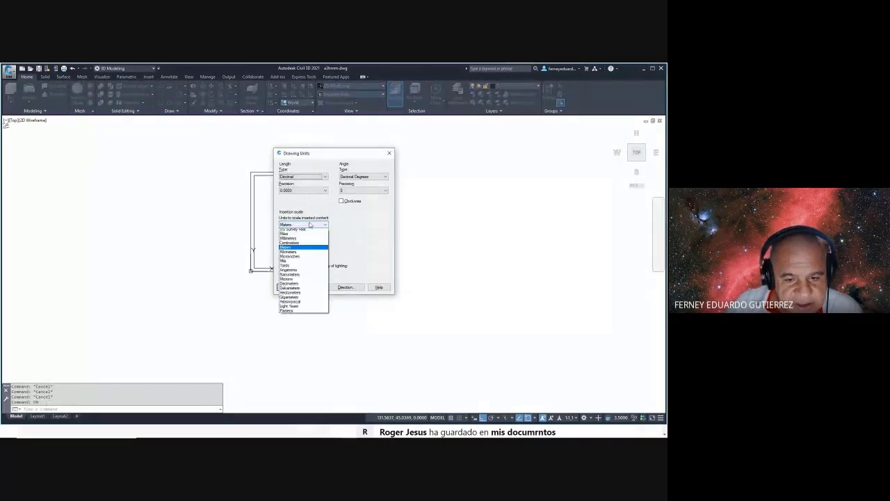
left_click(299, 252)
left_click(288, 287)
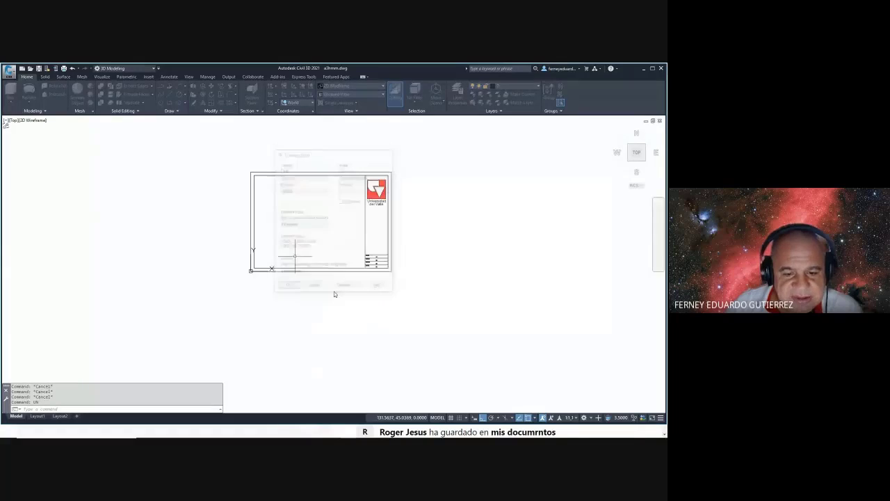
- Zoom extents on the title block, then close a3hmm.dwg, answering the save prompt
middle_click(432, 236)
middle_click(432, 235)
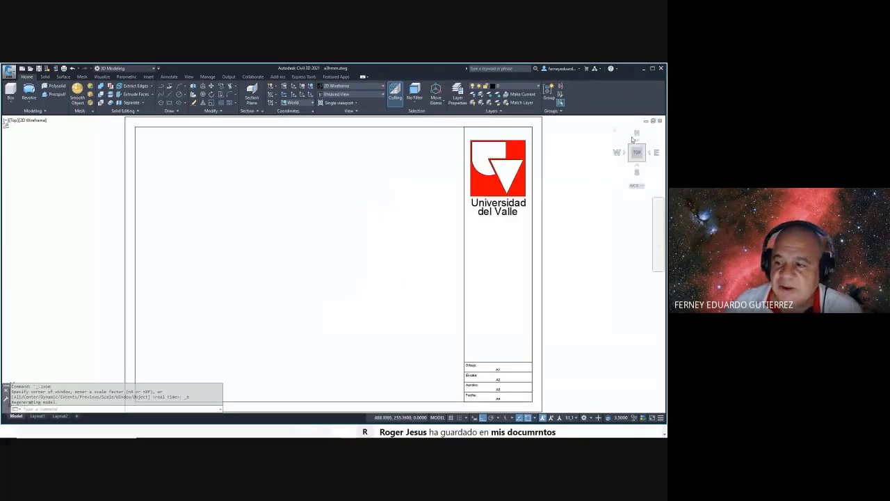
left_click(661, 122)
left_click(385, 261)
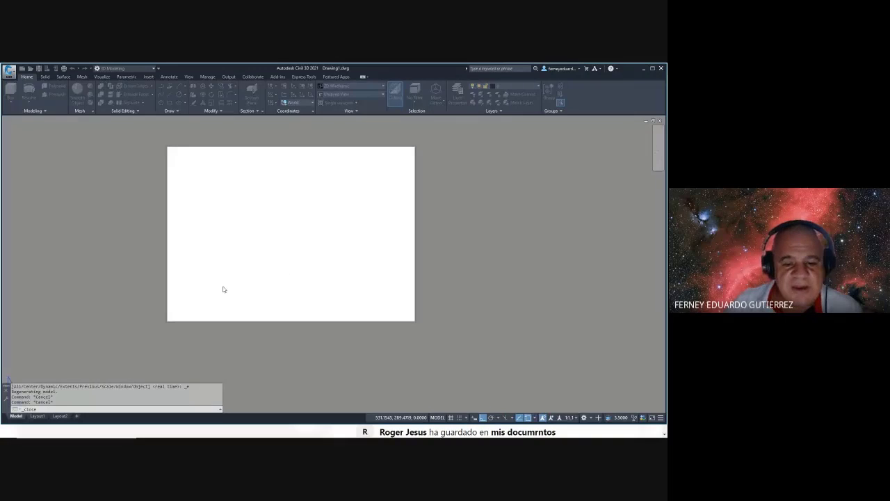
- Run DWGUNITS on Drawing1, accepting the unit prompts and declining to rescale existing objects
type("DWG")
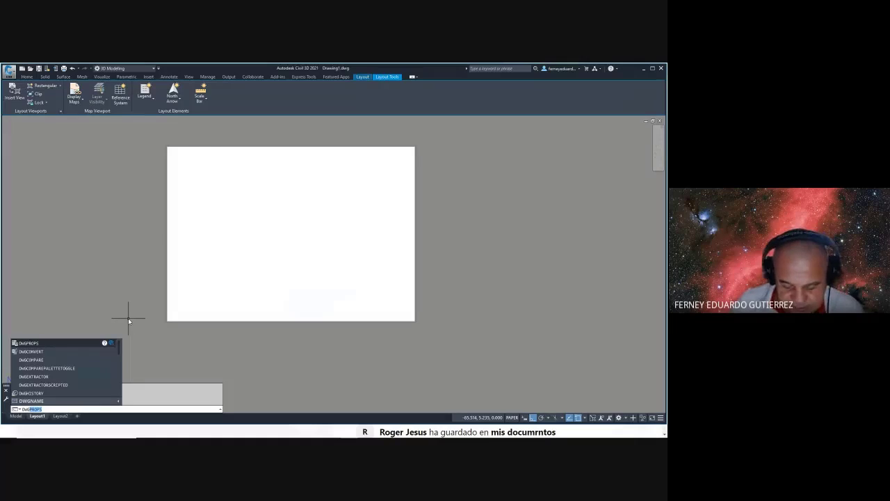
type("UNITS")
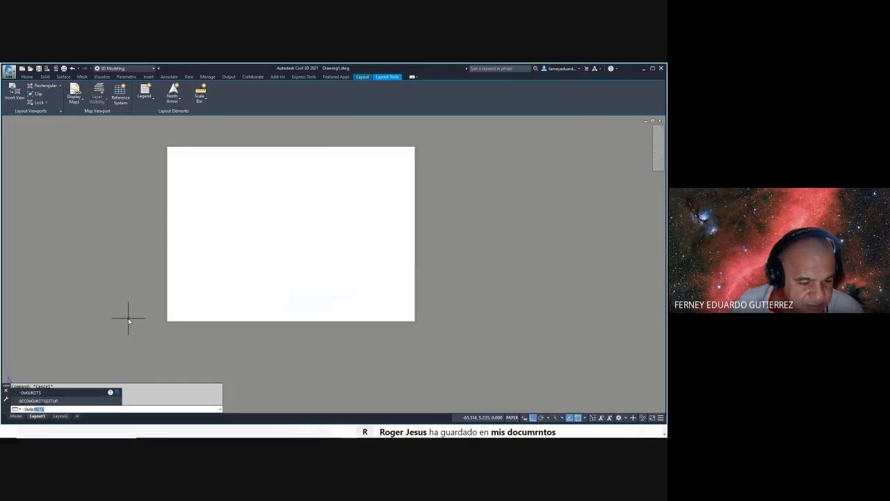
key("Return")
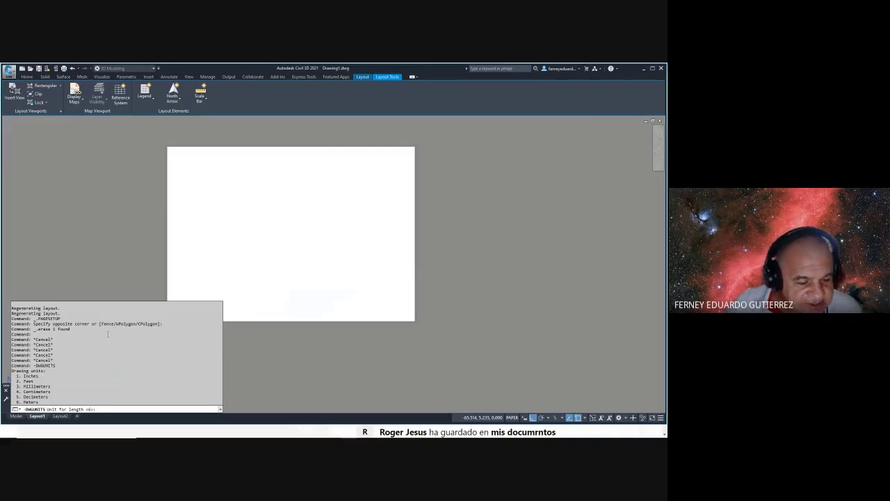
key("Return")
key("Return")
key("Return")
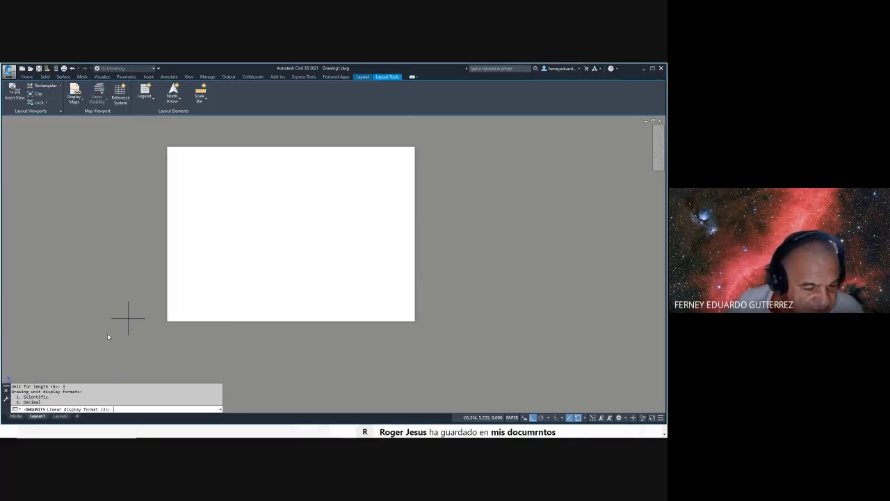
key("Return")
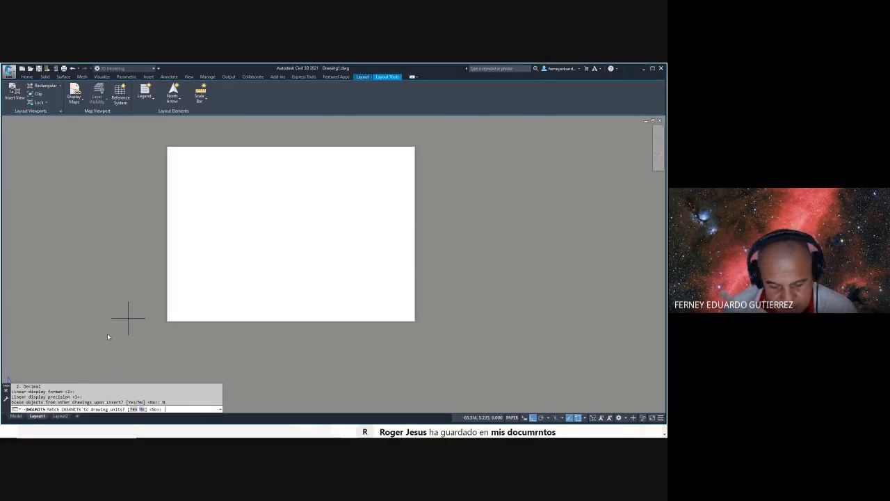
key("Return")
type("N")
key("Return")
key("Escape")
key("Escape")
key("Escape")
key("Escape")
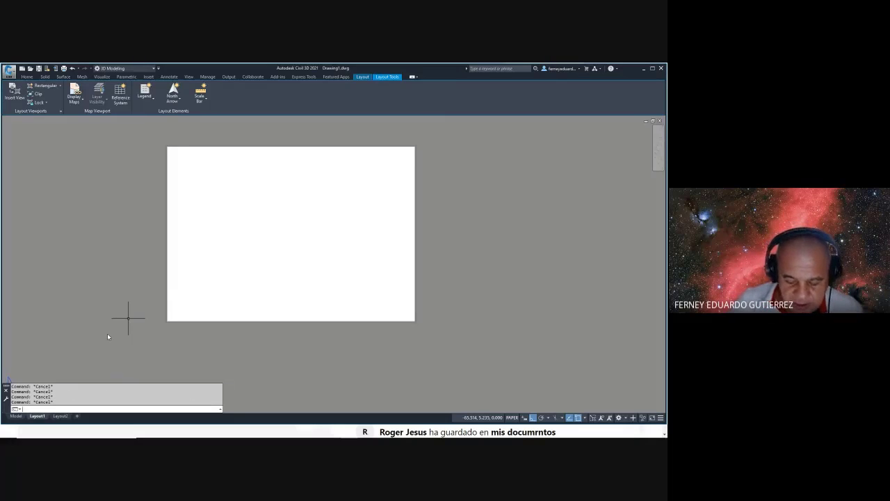
- Set Drawing1's insertion scale to Millimeters in the Drawing Units dialog
type("UN")
key("Return")
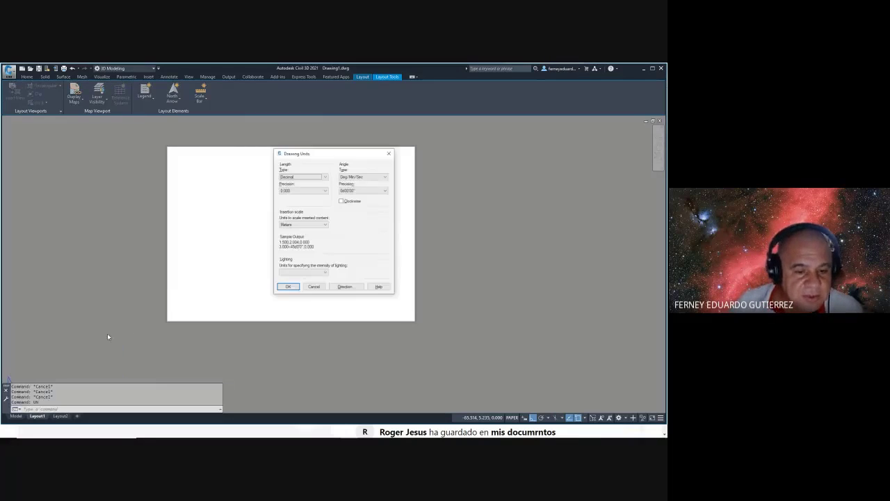
left_click(313, 224)
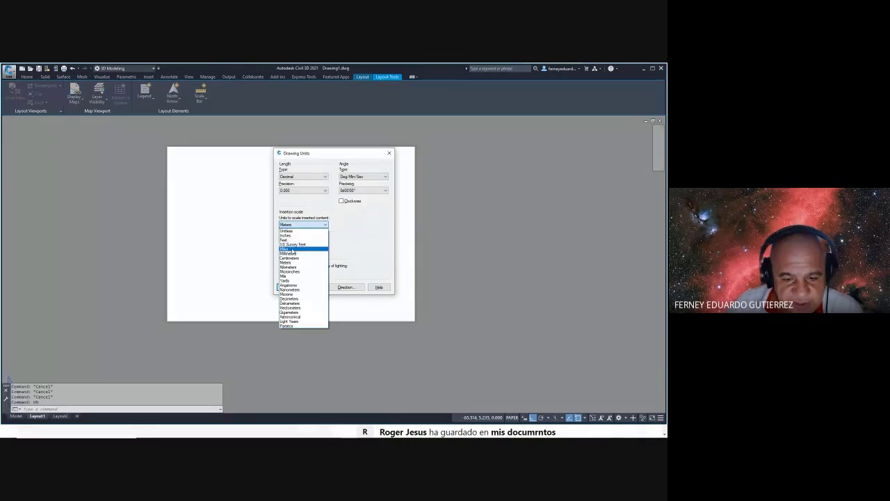
left_click(291, 253)
left_click(284, 286)
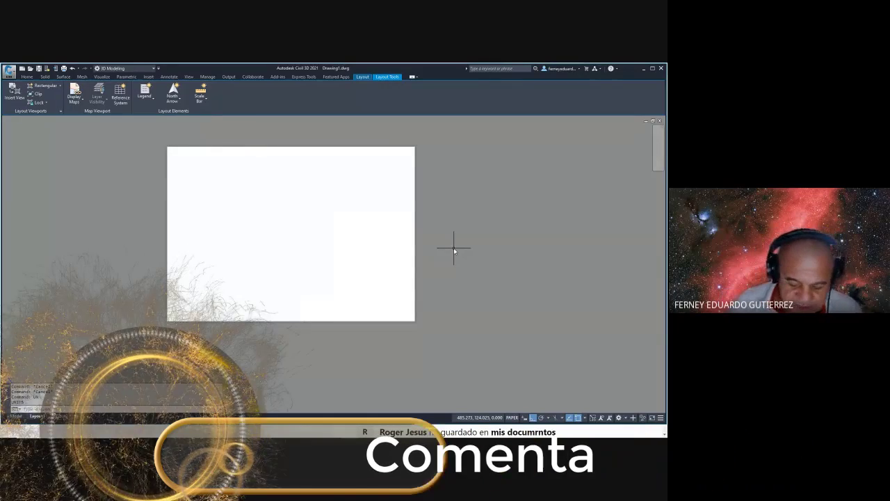
- Load a3hmm.dwg as the block library in the Blocks palette
type("i")
key("Return")
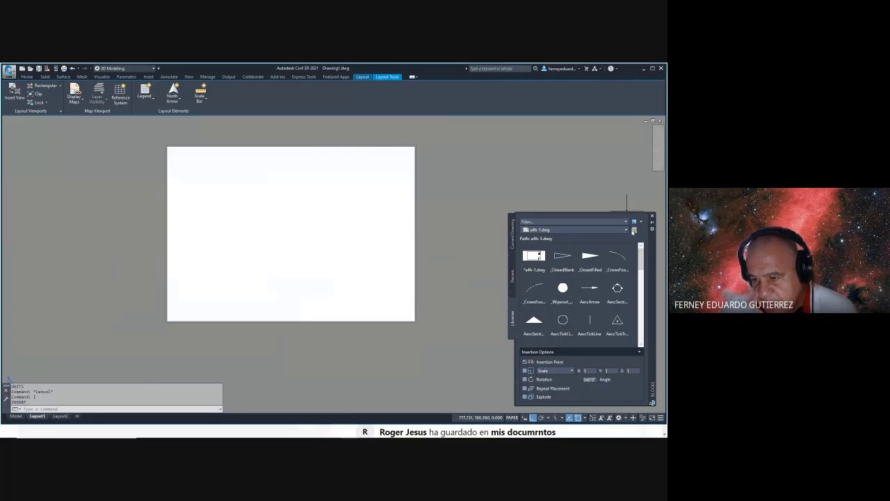
left_click(633, 230)
scroll(351, 218, "down", 3)
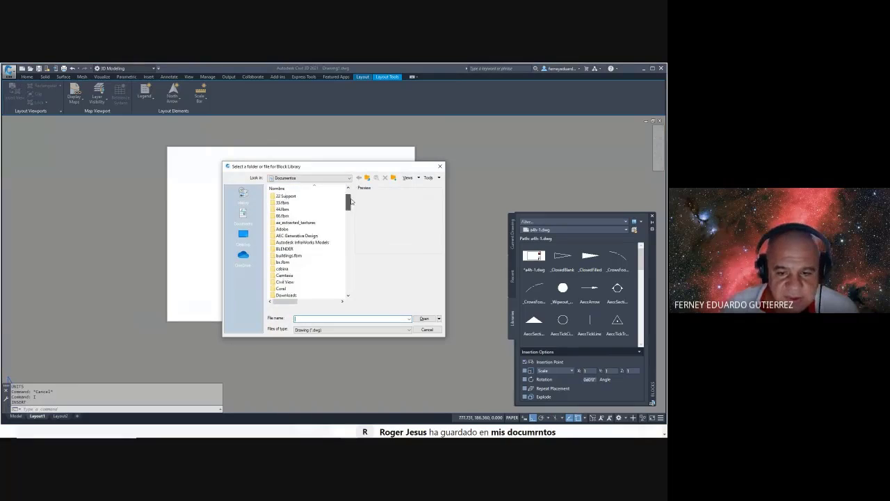
left_click_drag(351, 219, 352, 256)
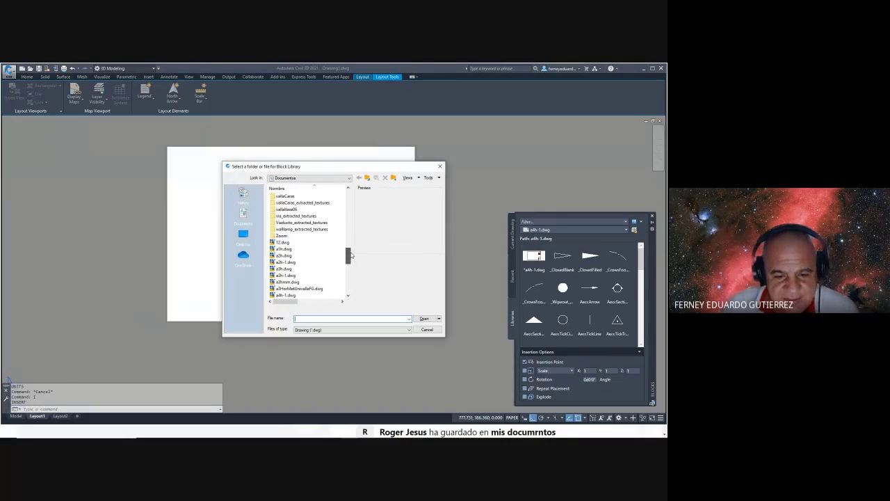
left_click(288, 281)
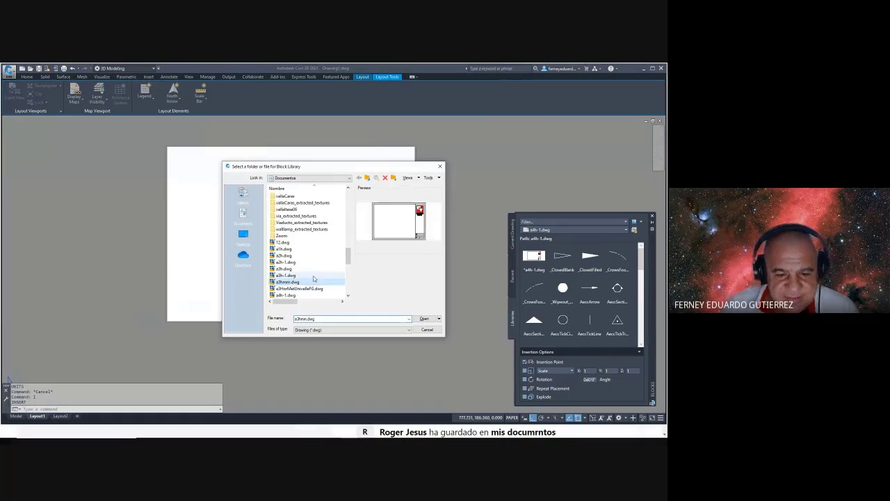
left_click(424, 319)
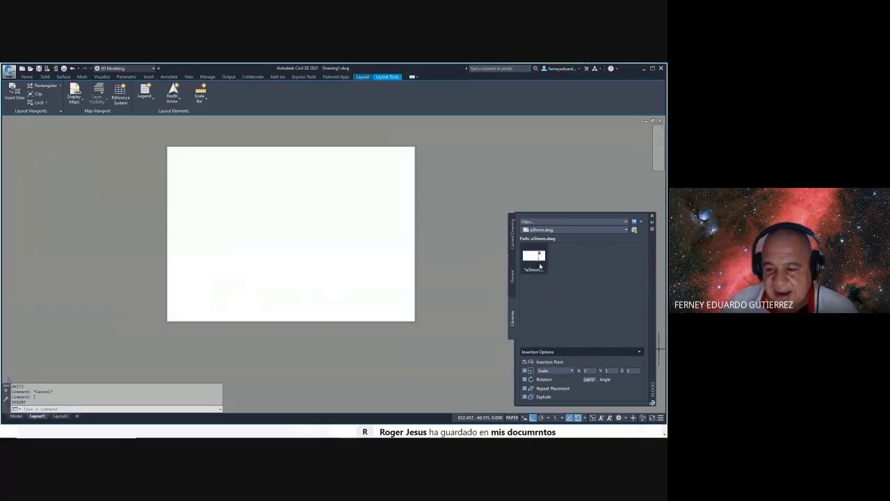
- Drag the a3hmm title block onto the Layout1 sheet and end the insert
left_click_drag(536, 263, 449, 254)
left_click_drag(373, 252, 169, 326)
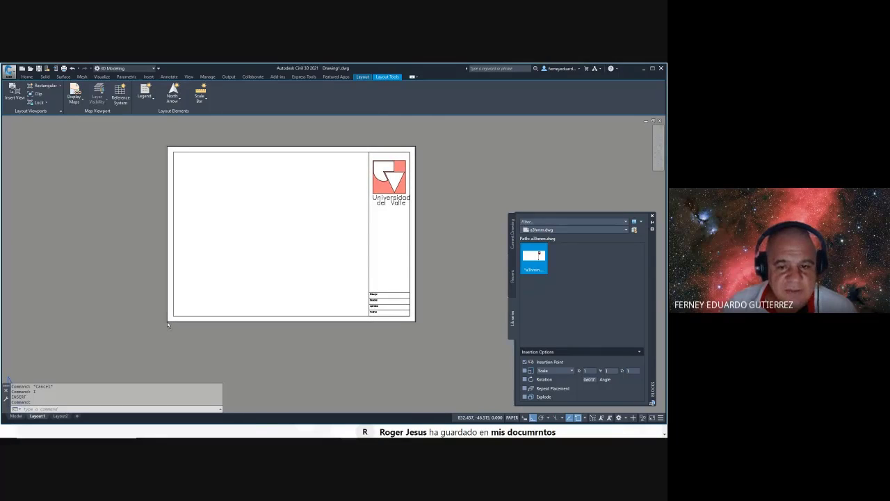
key("Escape")
key("Escape")
key("Escape")
scroll(404, 217, "down", 2)
scroll(403, 219, "up", 4)
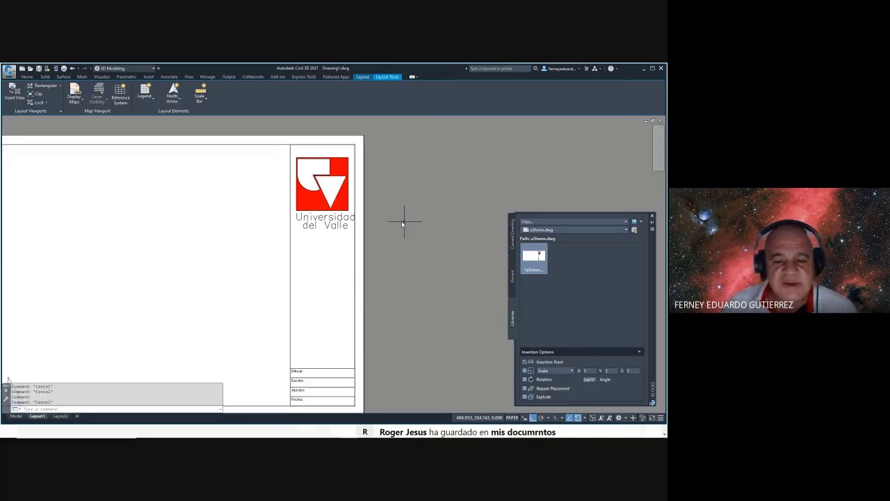
scroll(417, 212, "down", 3)
key("Escape")
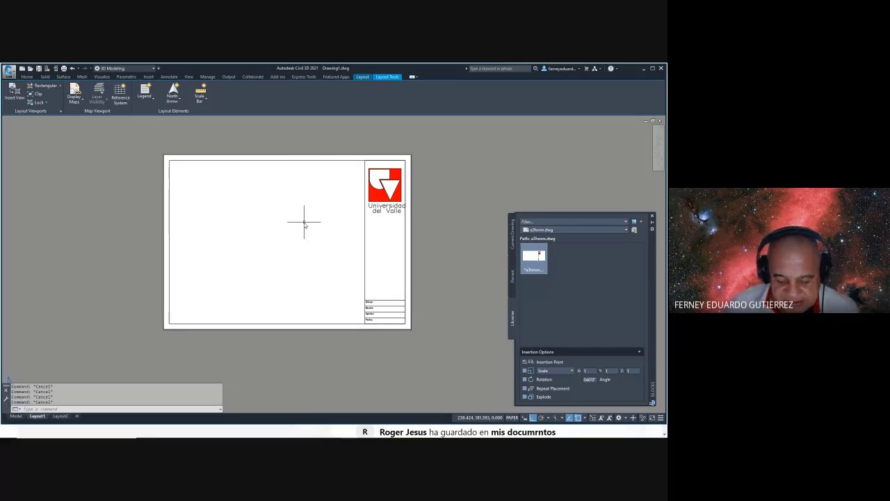
type("VPORTS")
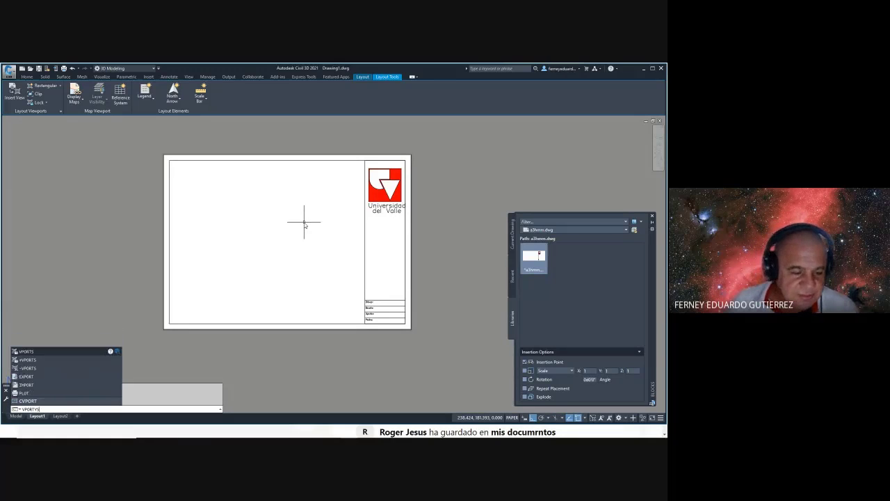
- Choose Four: Equal 3D viewports set to Top, SE Isometric, Front and Right views
key("Return")
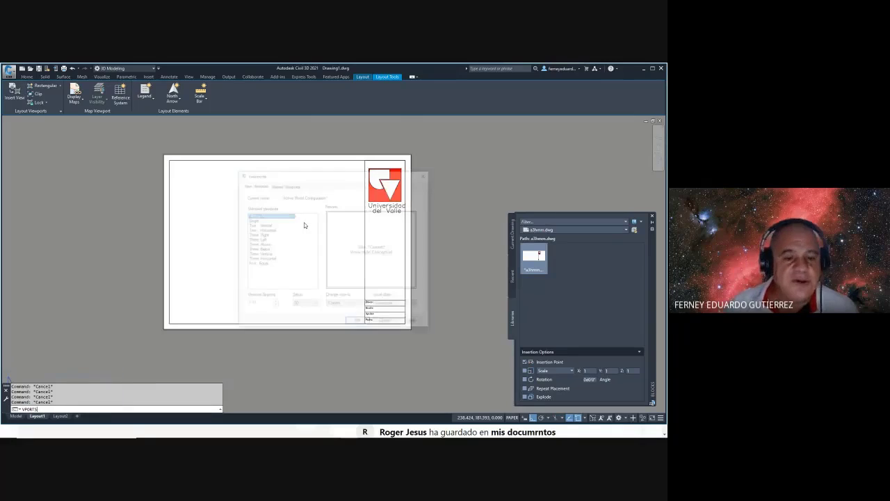
left_click(256, 265)
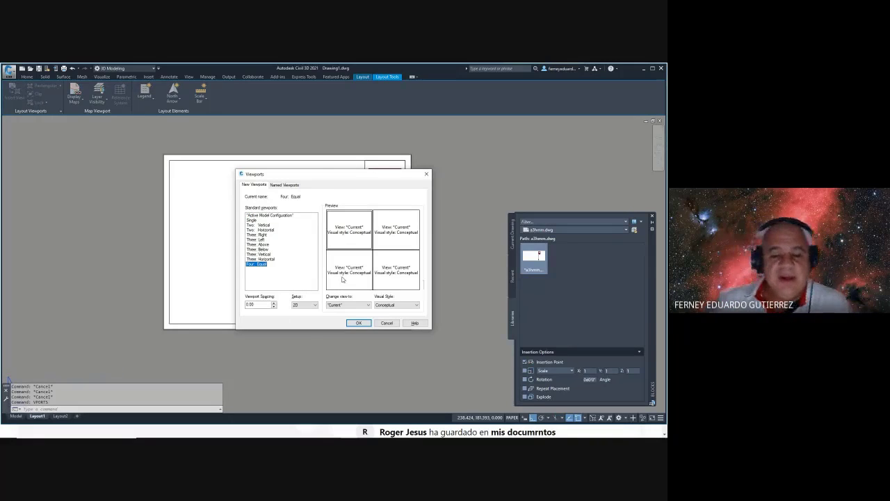
left_click(315, 306)
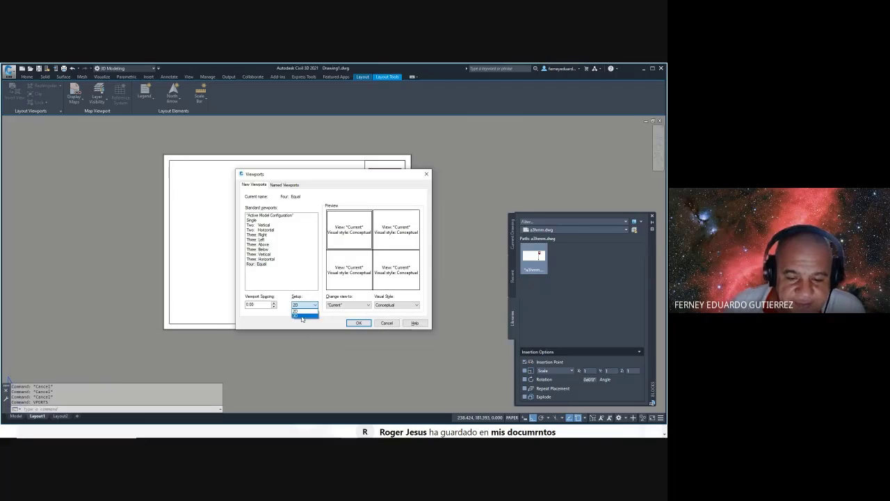
left_click(302, 316)
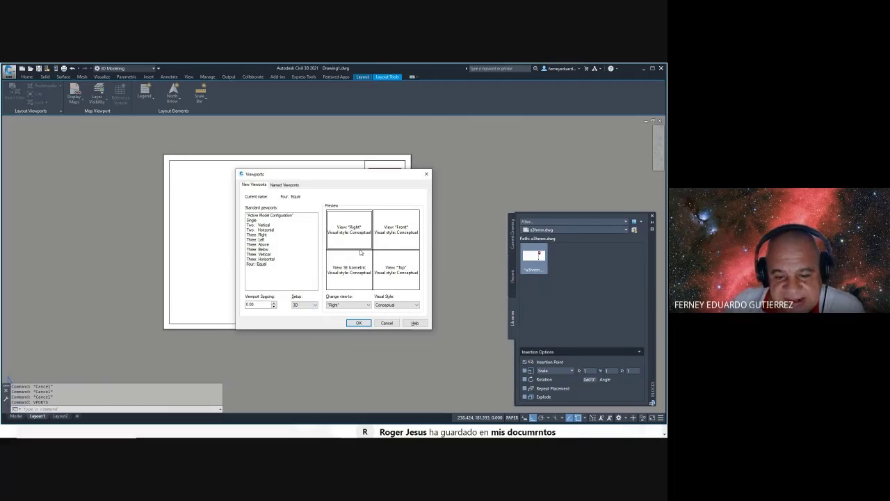
left_click(358, 304)
left_click(348, 315)
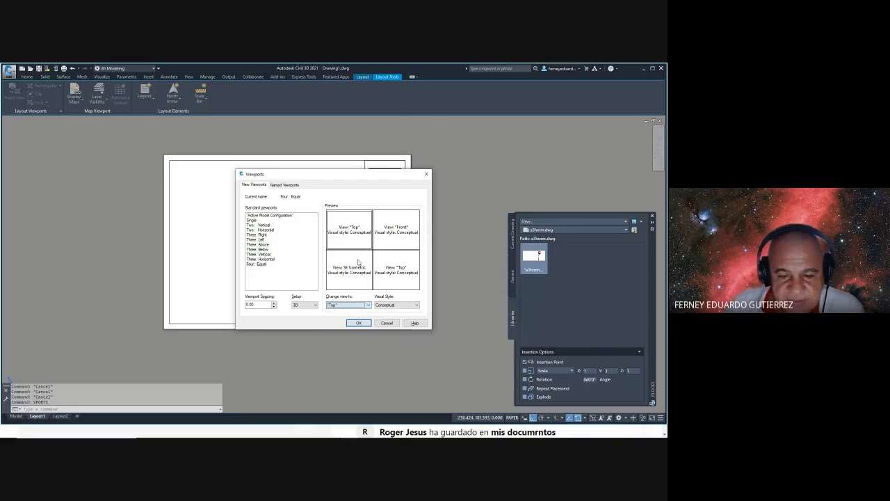
left_click(396, 230)
left_click(361, 305)
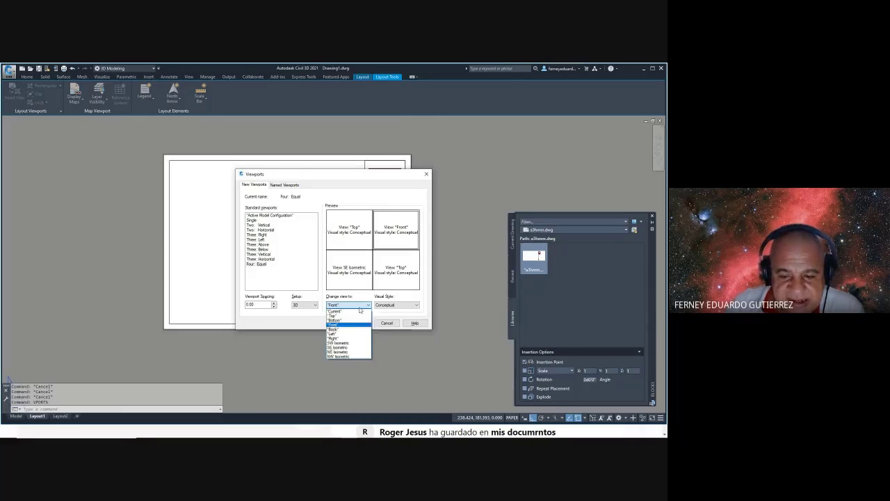
left_click(348, 350)
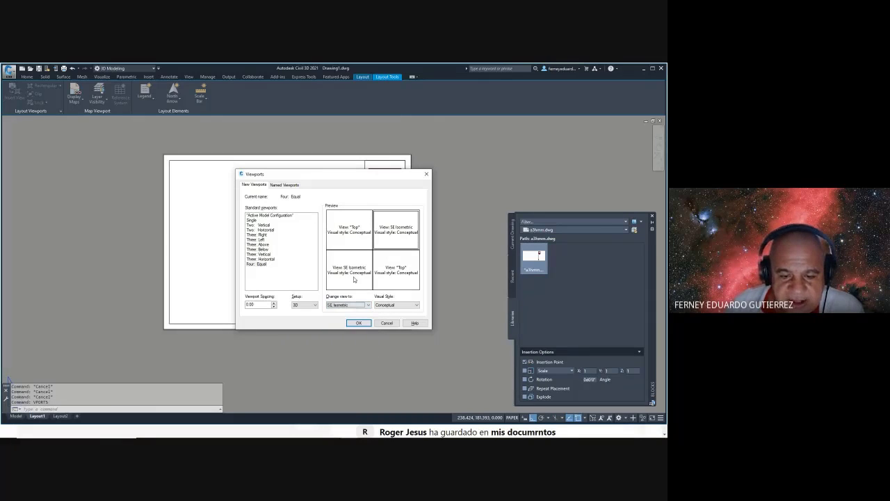
left_click(354, 279)
left_click(359, 305)
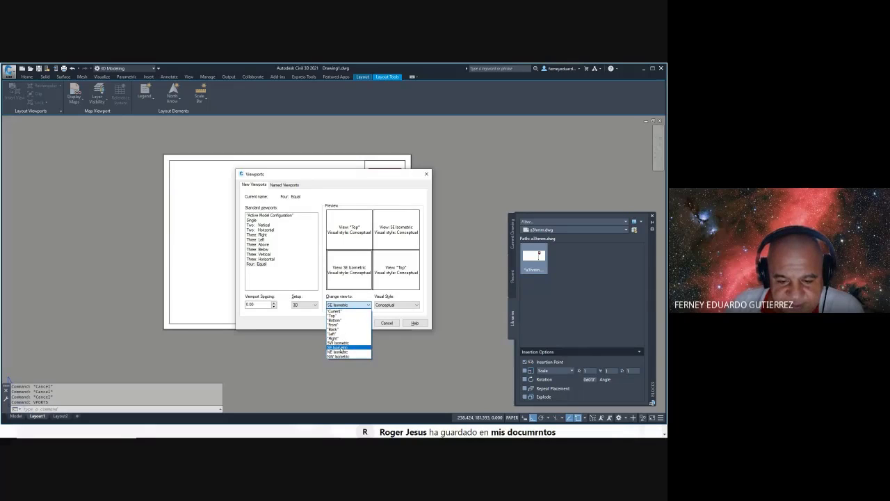
left_click(339, 325)
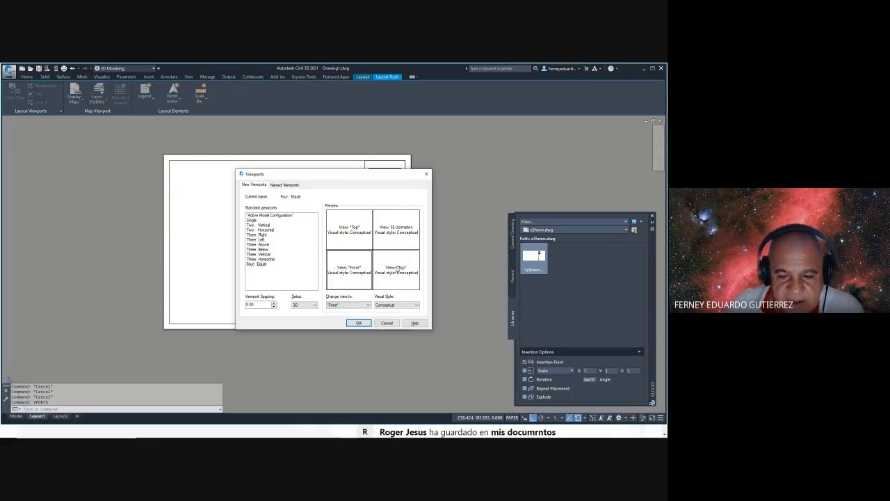
left_click(395, 270)
left_click(368, 306)
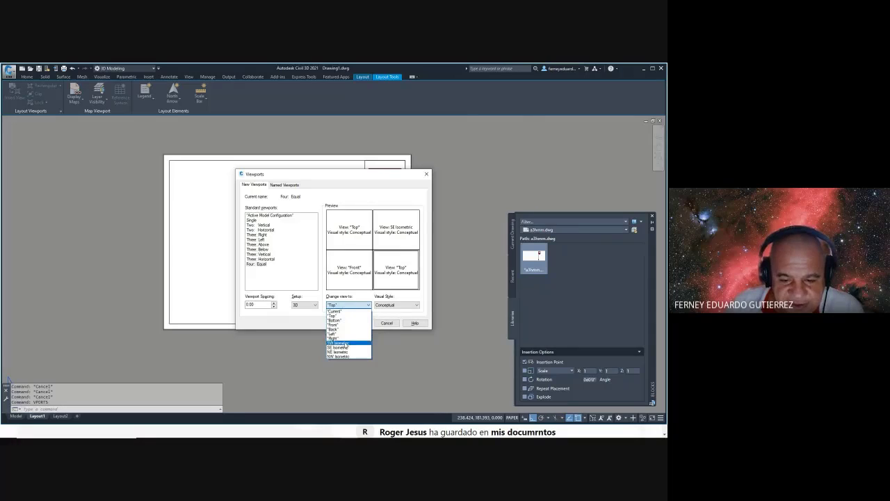
left_click(335, 338)
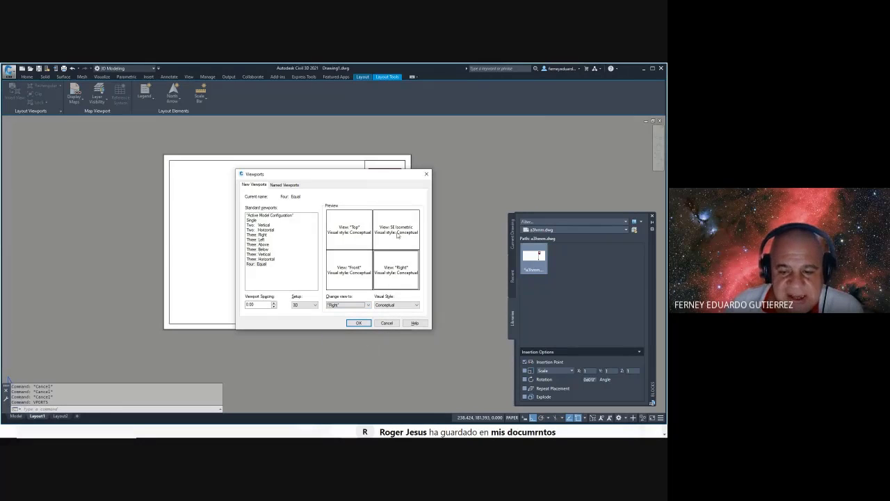
- Give the Right, Front and Top viewports the 2D Wireframe visual style and accept the layout
left_click(398, 236)
left_click(396, 304)
left_click(389, 333)
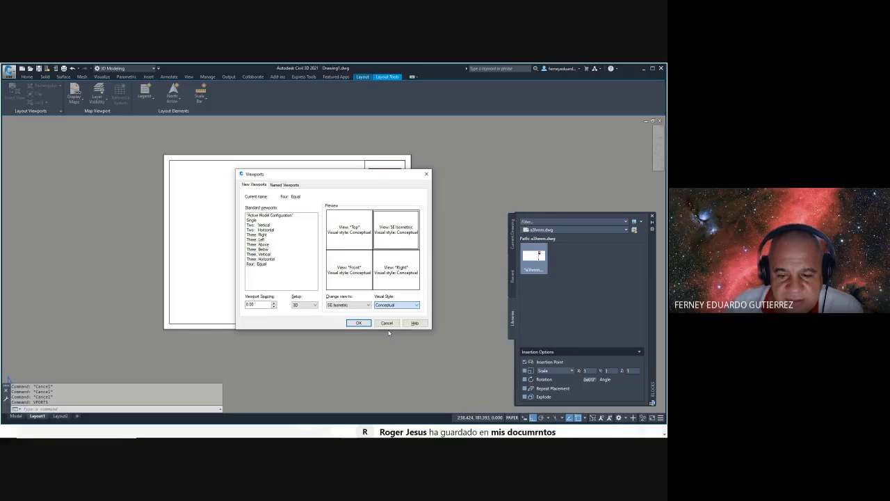
left_click(398, 274)
left_click(404, 306)
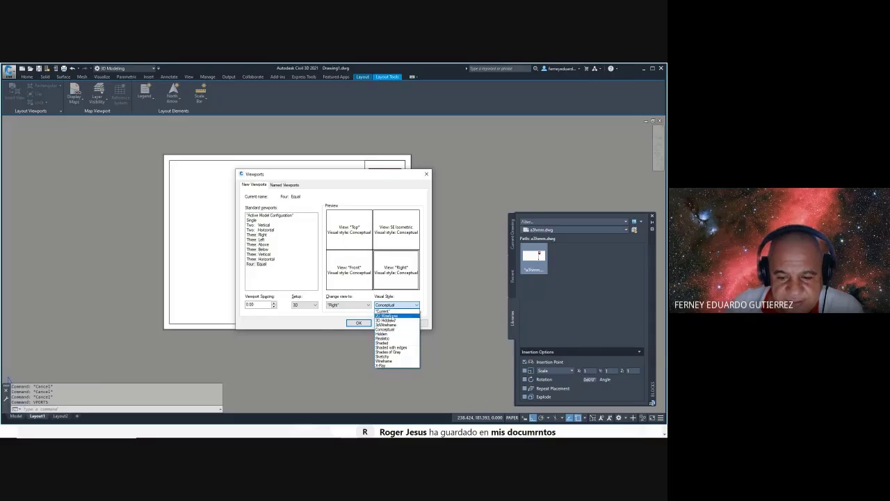
left_click(386, 316)
left_click(349, 270)
left_click(394, 306)
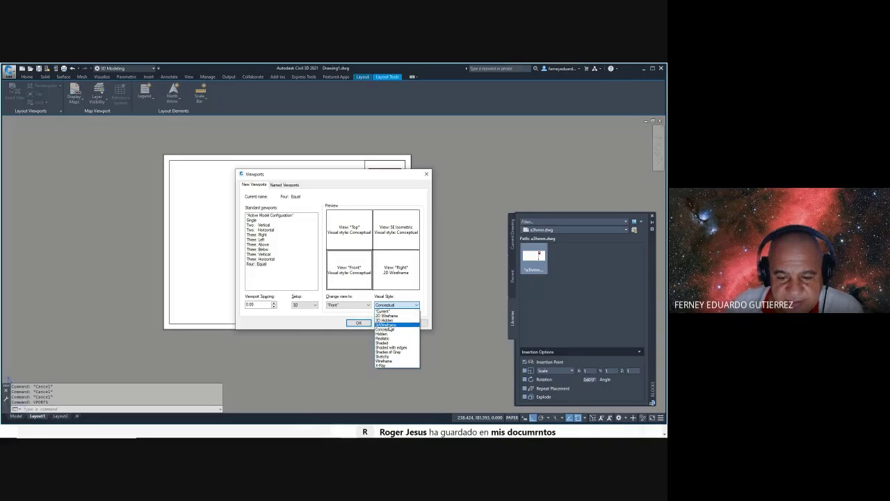
left_click(391, 315)
left_click(352, 229)
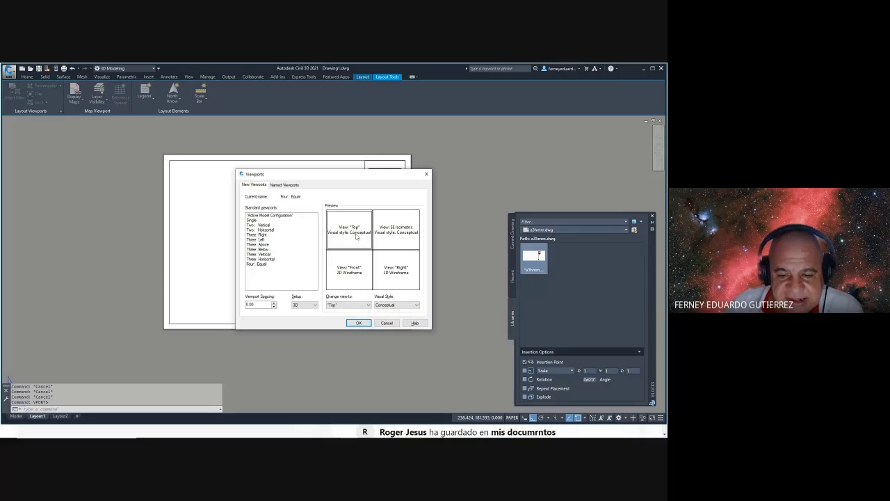
left_click(416, 306)
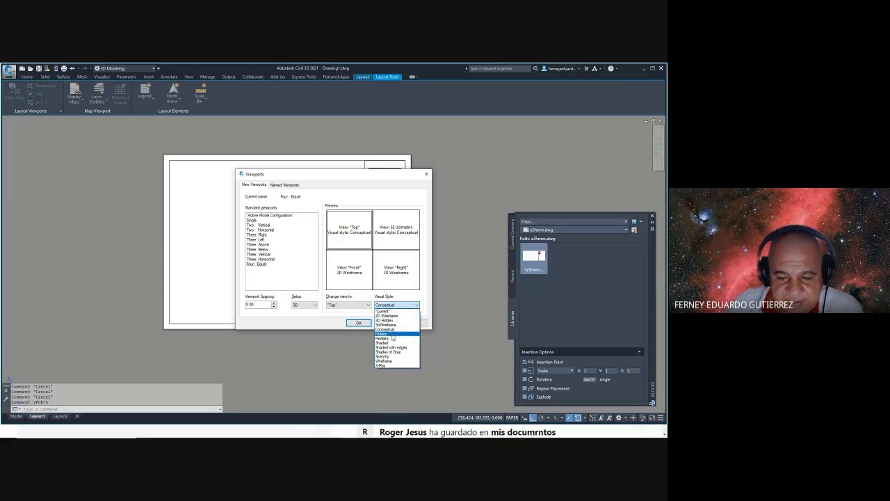
left_click(387, 315)
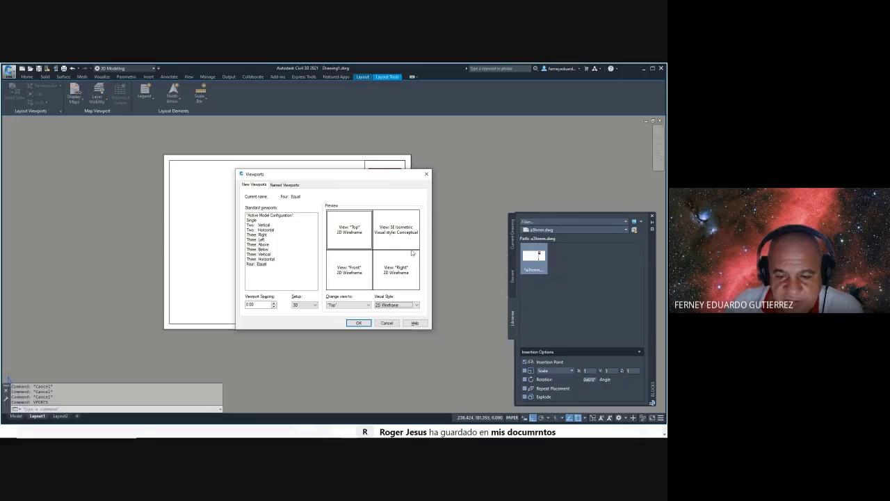
left_click(359, 323)
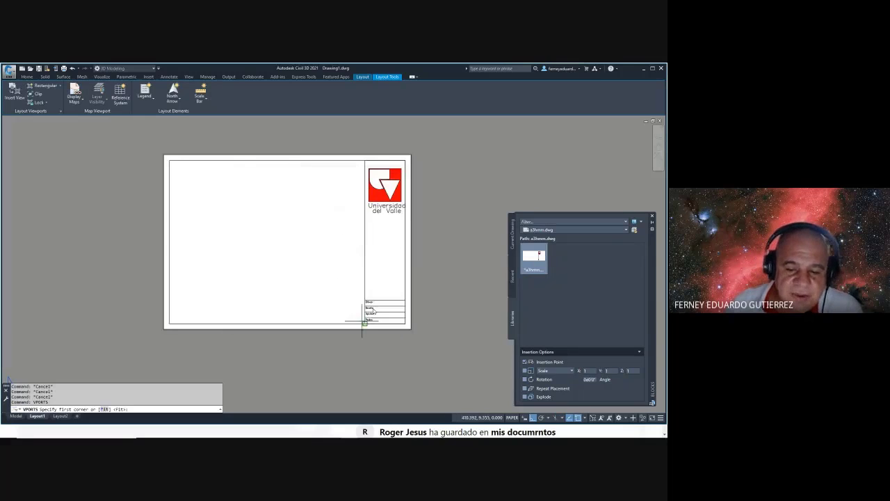
- Place the four model-view viewports inside the title block's drawing area
left_click(169, 160)
left_click(363, 324)
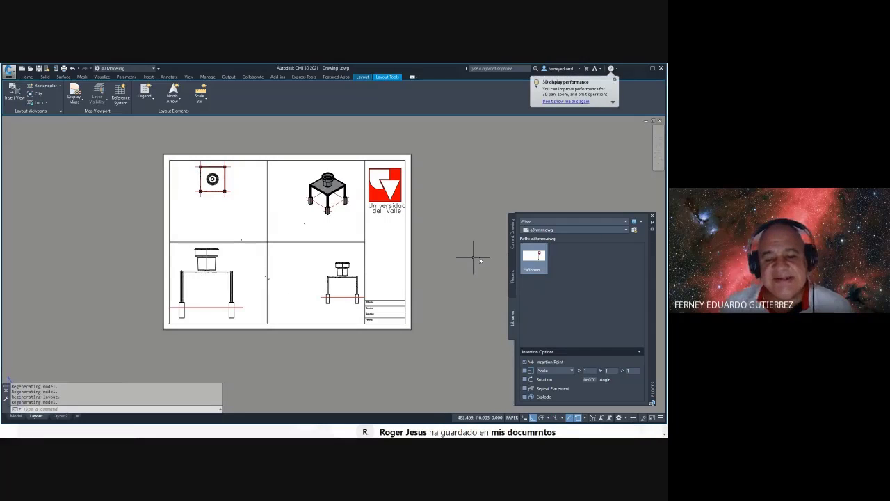
key("Escape")
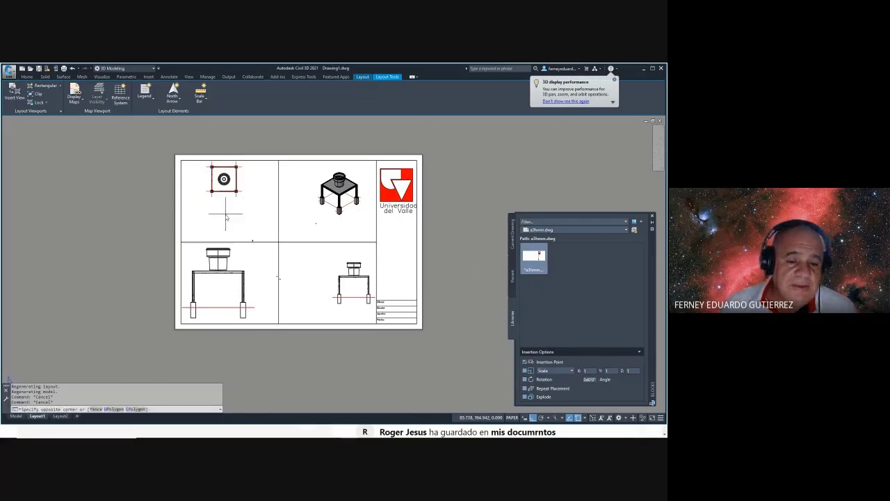
- Zoom the top view to 1/50XP scale and centre it in its viewport
double_click(224, 213)
scroll(223, 214, "up", 5)
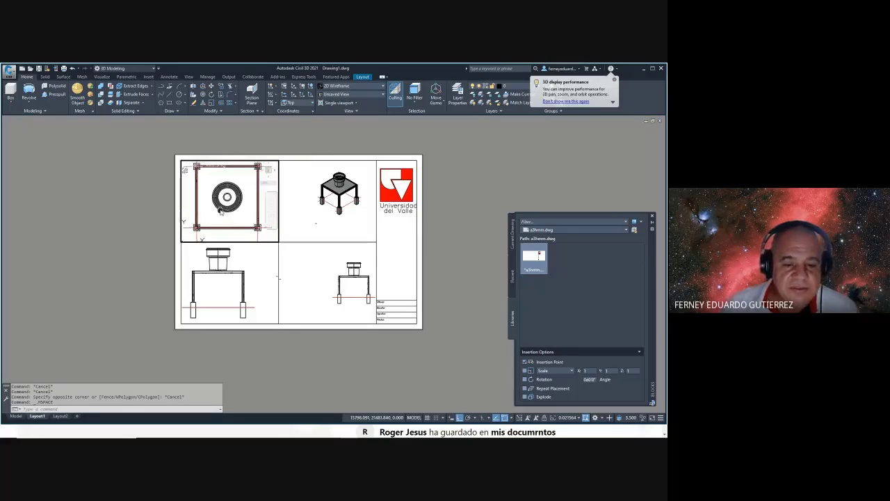
key("Escape")
key("Escape")
type("z")
key("Return")
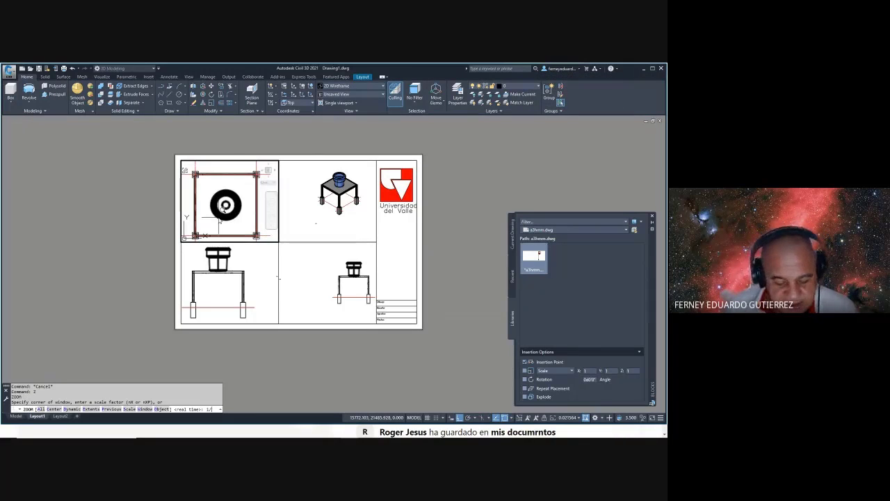
type("1/50xp")
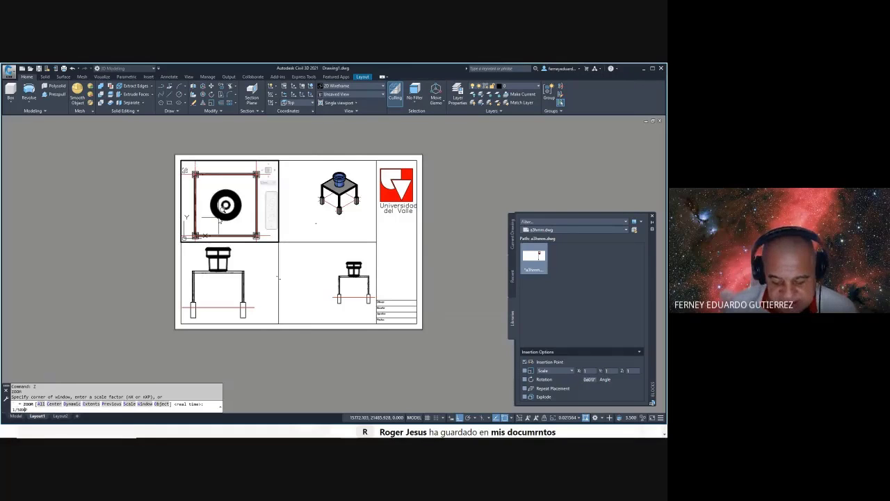
key("Return")
middle_click_drag(232, 204, 235, 202)
- Zoom the front view to 1/50XP scale and centre it
left_click(259, 273)
right_click(269, 266)
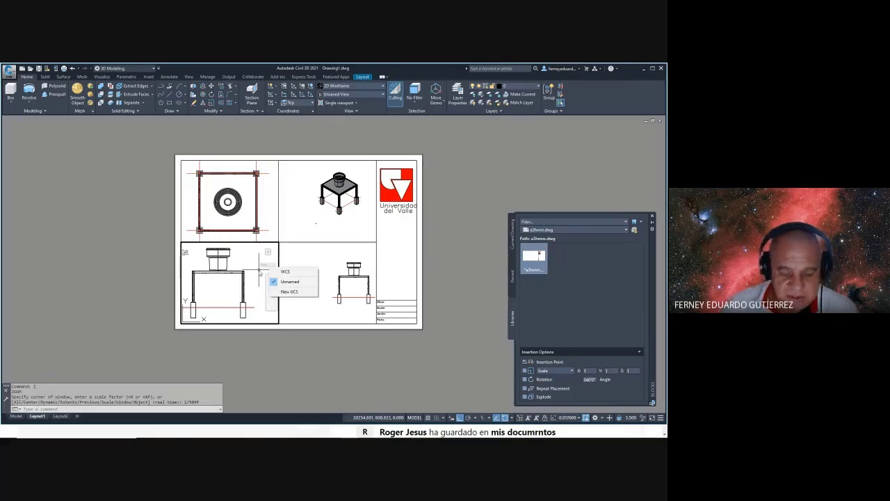
left_click(260, 273)
key("Escape")
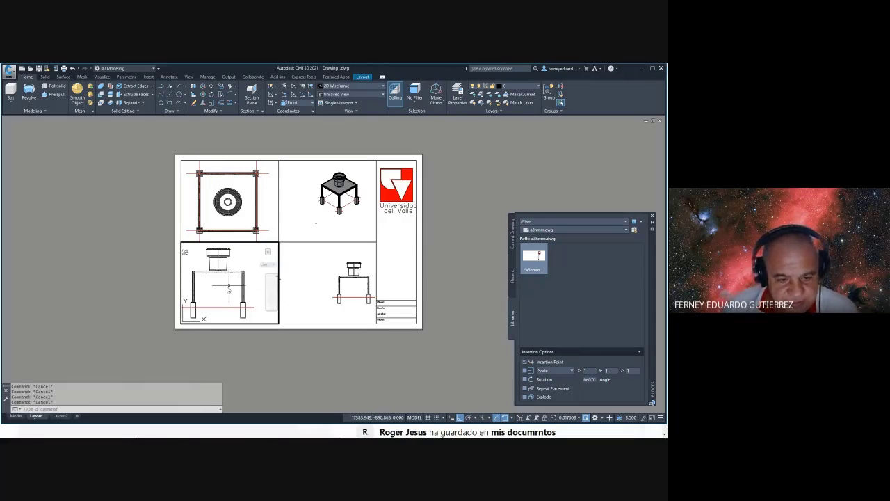
type("z")
key("Return")
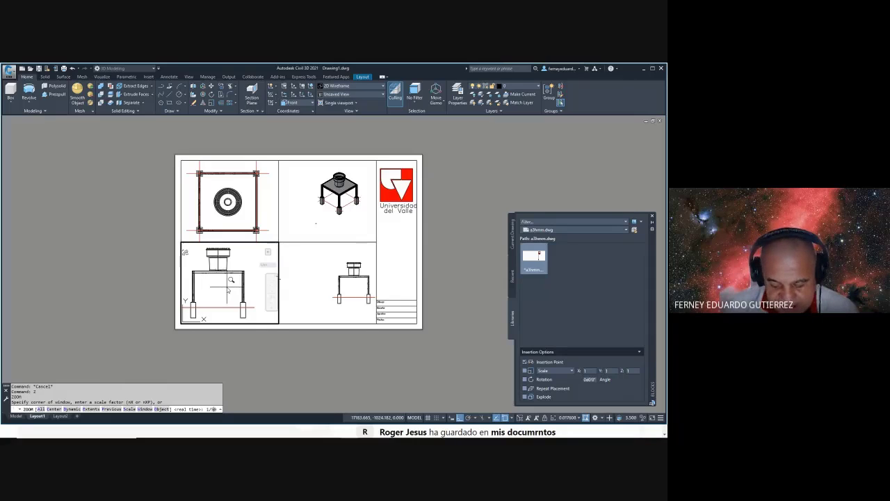
type("1/50xp")
key("Return")
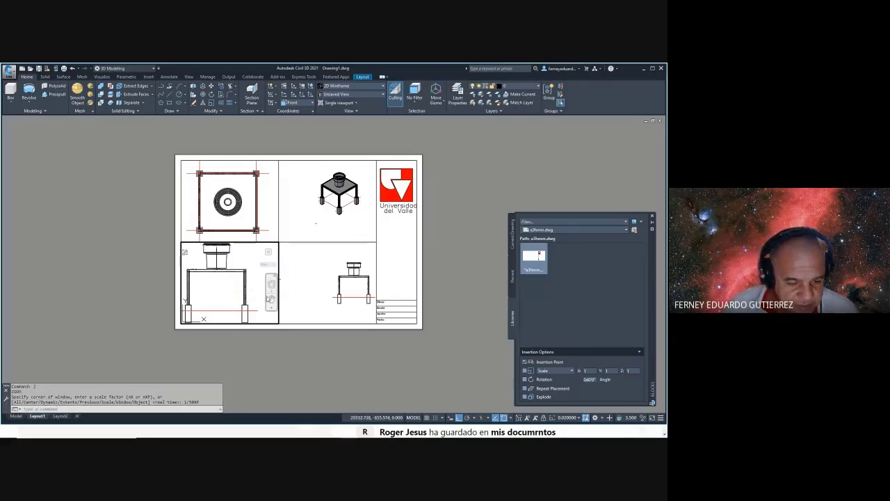
middle_click_drag(242, 303, 254, 303)
- Orbit the isometric viewport's model to a better viewing angle
left_click(333, 226)
scroll(324, 198, "up", 2)
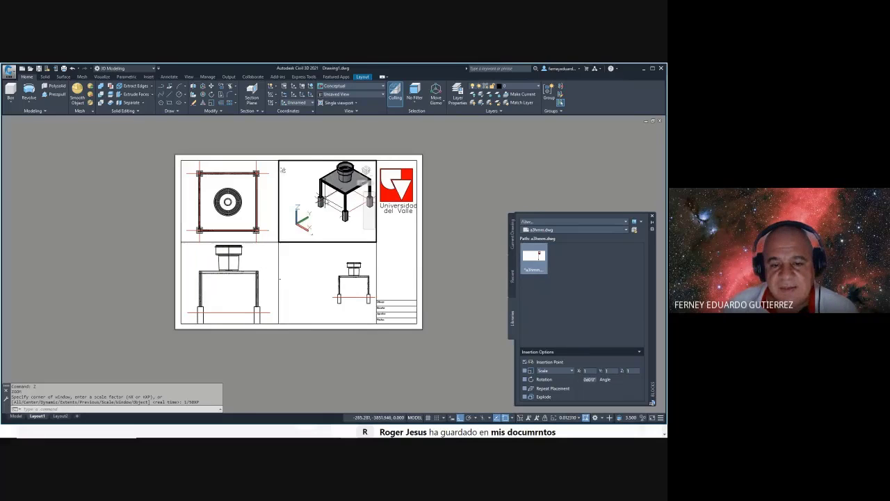
middle_click_drag(311, 232, 312, 229, "shift")
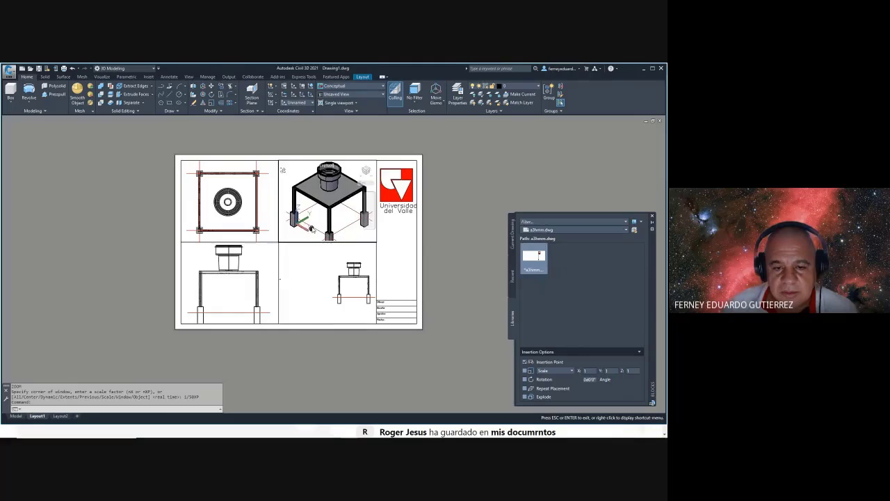
- Centre the side view and zoom it to 1/50XP scale
left_click(312, 251)
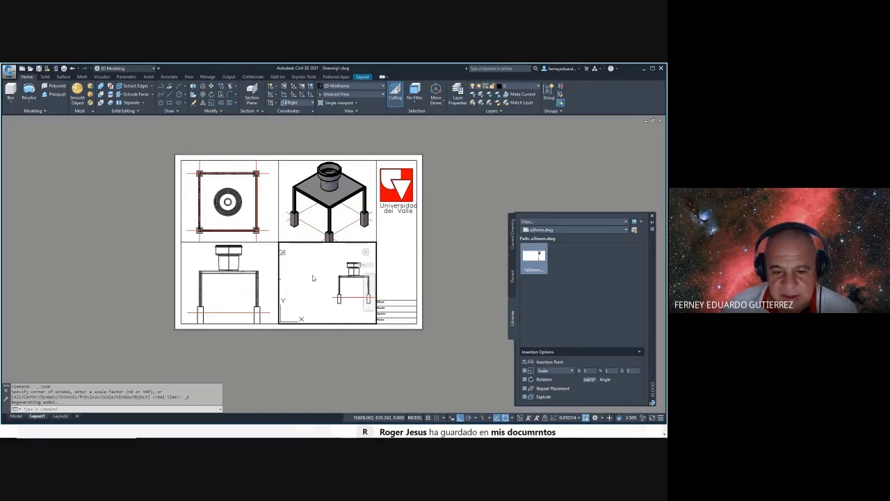
middle_click_drag(366, 291, 354, 283)
scroll(348, 287, "up", 2)
key("Escape")
key("Escape")
key("Escape")
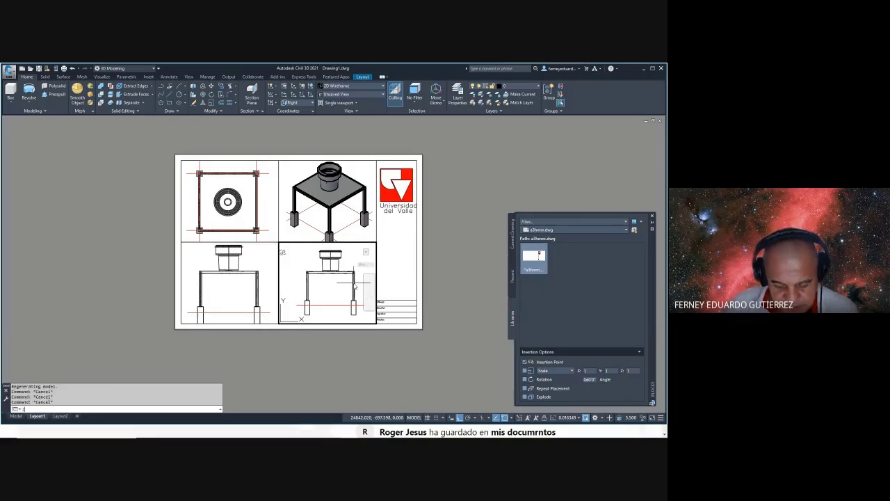
type("z")
key("Return")
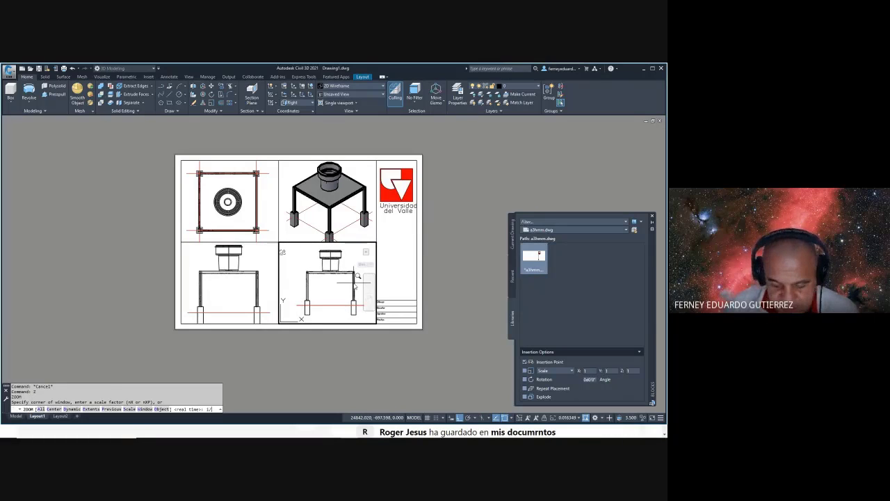
type("1/50xp")
key("Return")
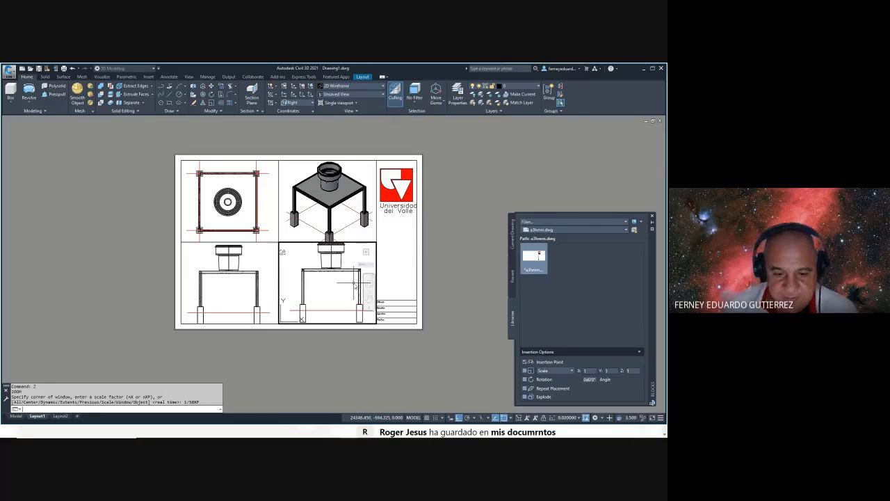
- Shift the side view slightly down, then return to the sheet
double_click(423, 338)
scroll(320, 320, "up", 4)
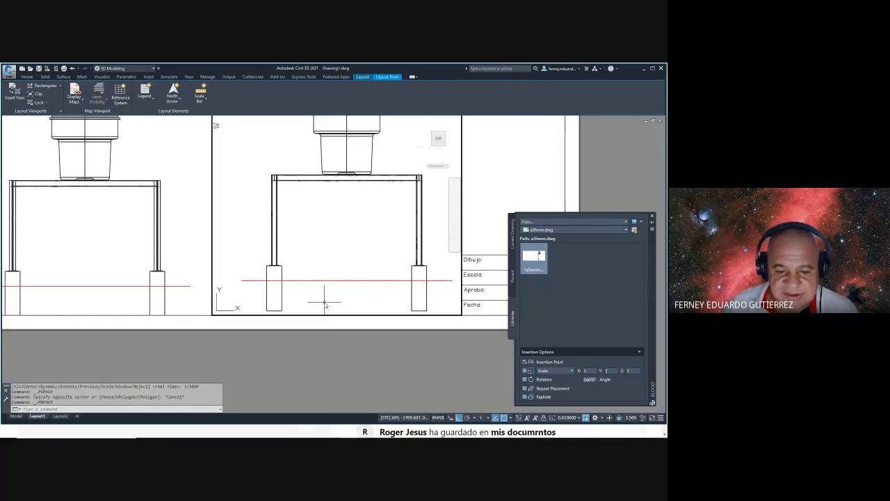
double_click(324, 304)
middle_click_drag(324, 304, 324, 308)
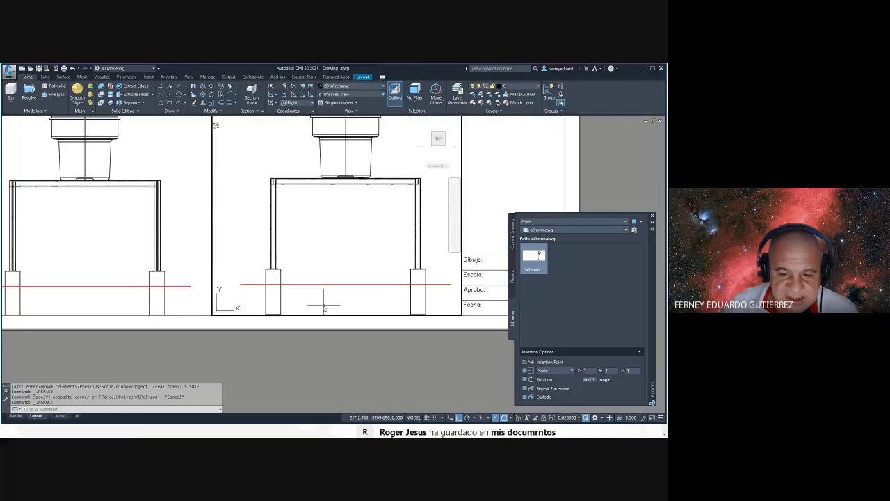
double_click(333, 370)
scroll(371, 341, "down", 3)
scroll(278, 277, "up", 1)
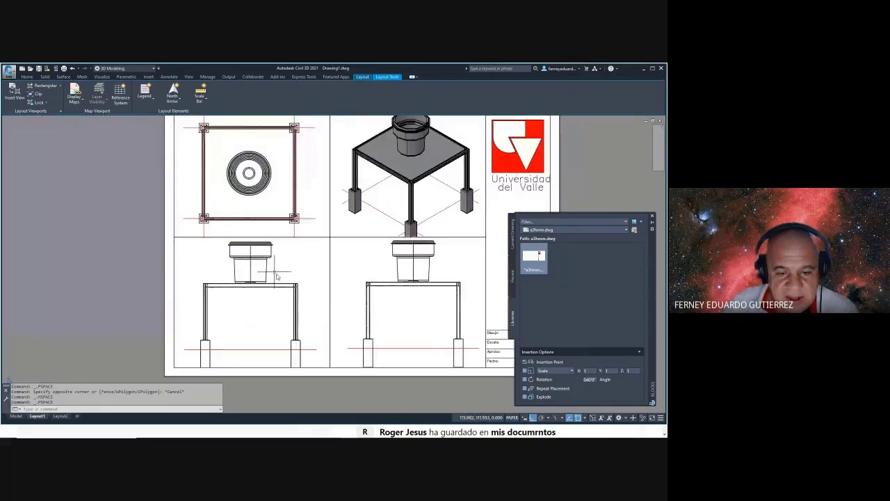
- Draw a vertical line from above to below the front elevation
key("Escape")
key("Escape")
type("L")
key("Return")
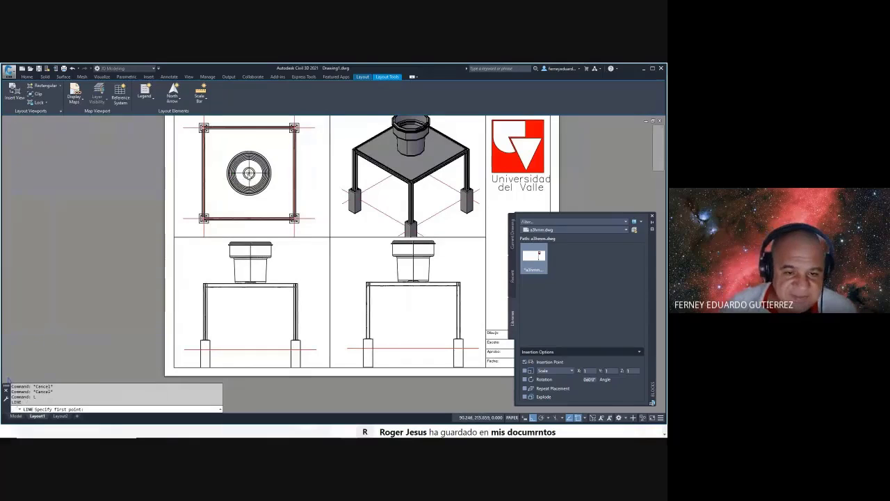
left_click(249, 173)
left_click(250, 336)
key("Escape")
key("Escape")
scroll(254, 304, "up", 4)
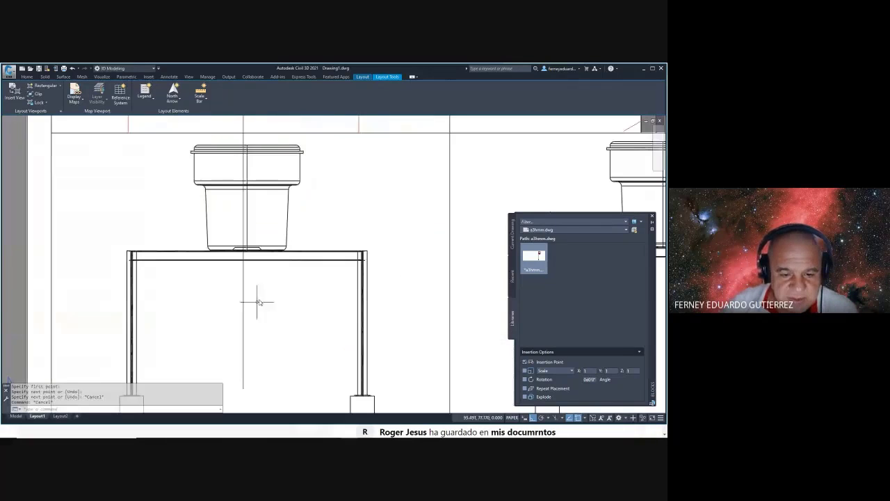
- Return to paper space with PS and create a new layer in Layer Properties Manager
double_click(259, 300)
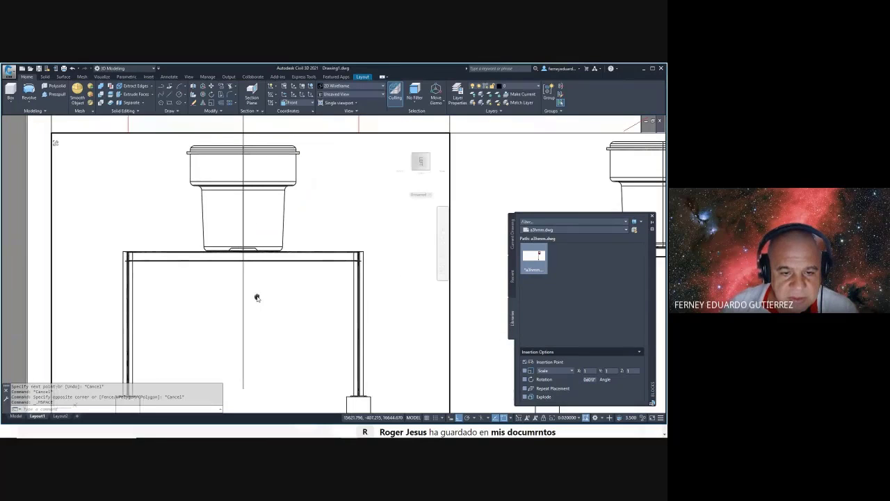
key("Escape")
key("Escape")
type("PS")
key("Return")
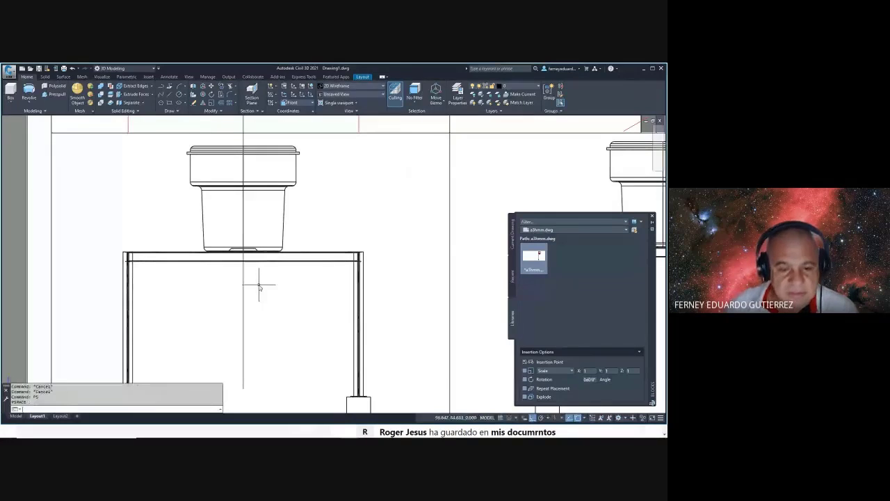
scroll(259, 287, "down", 5)
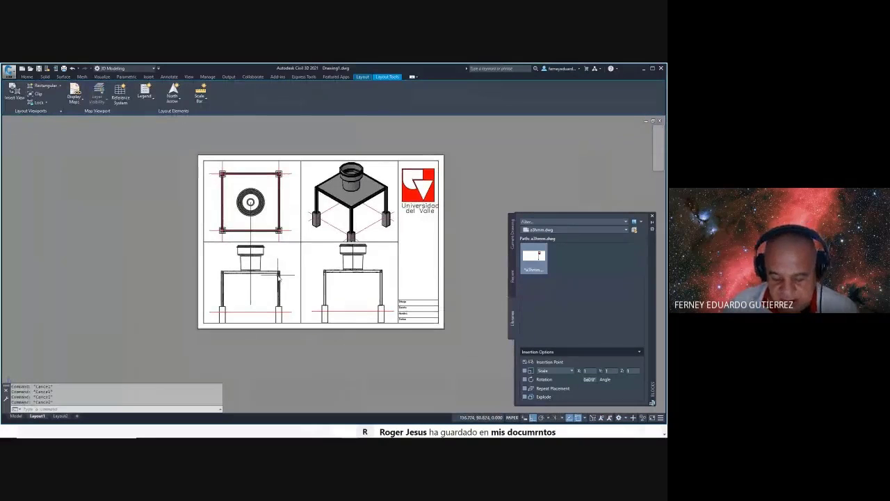
type("LA")
key("Return")
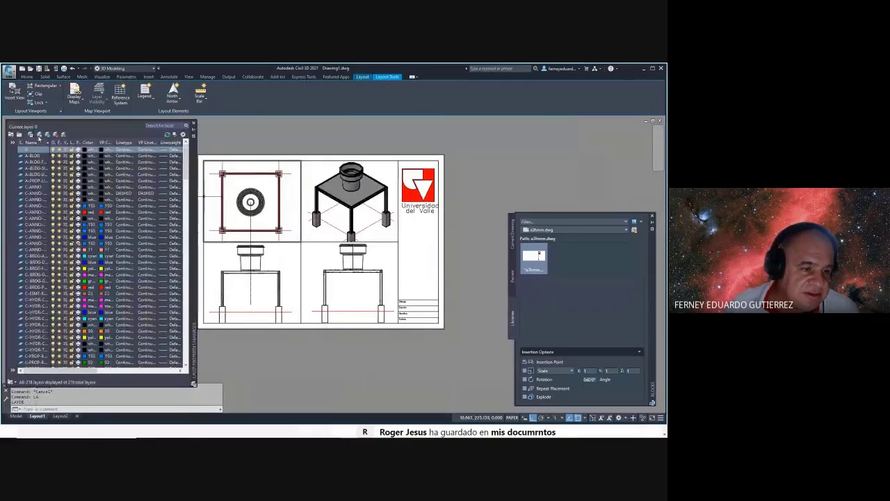
left_click(39, 136)
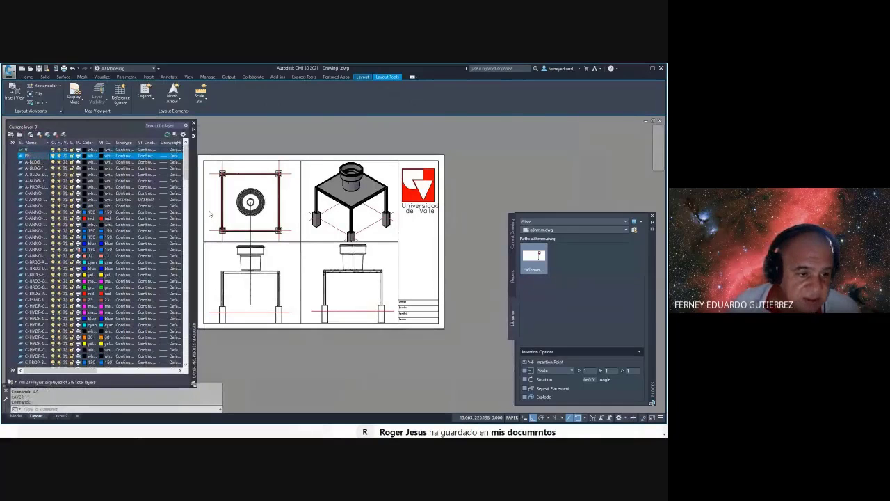
key("Return")
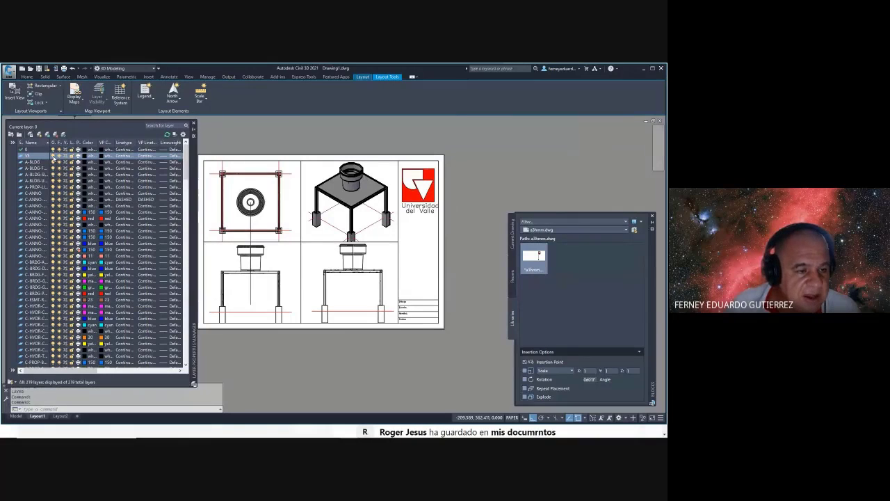
- Lock the display of the four layout viewports with the viewport Lock ON option
left_click(53, 156)
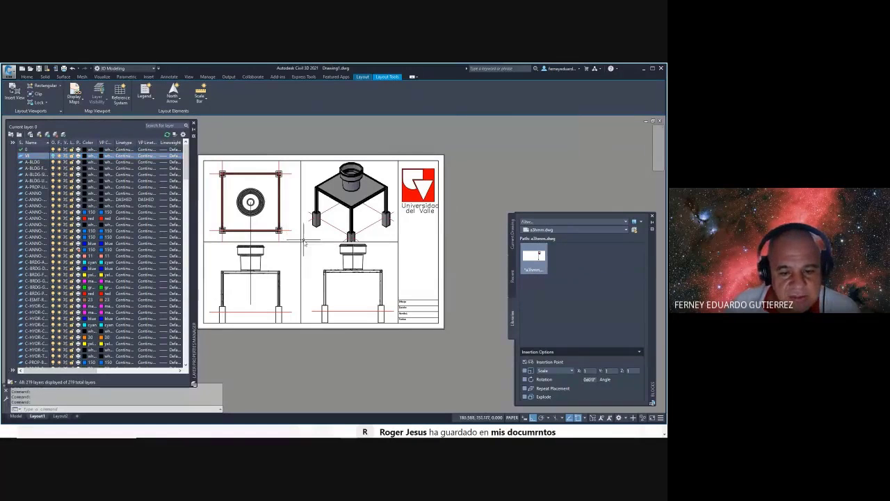
key("Escape")
type("R")
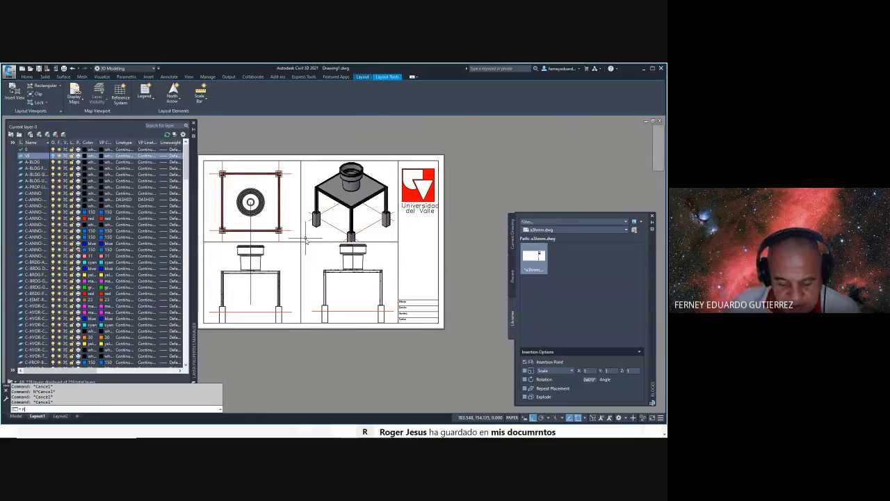
type("V")
key("Return")
type("L")
key("Return")
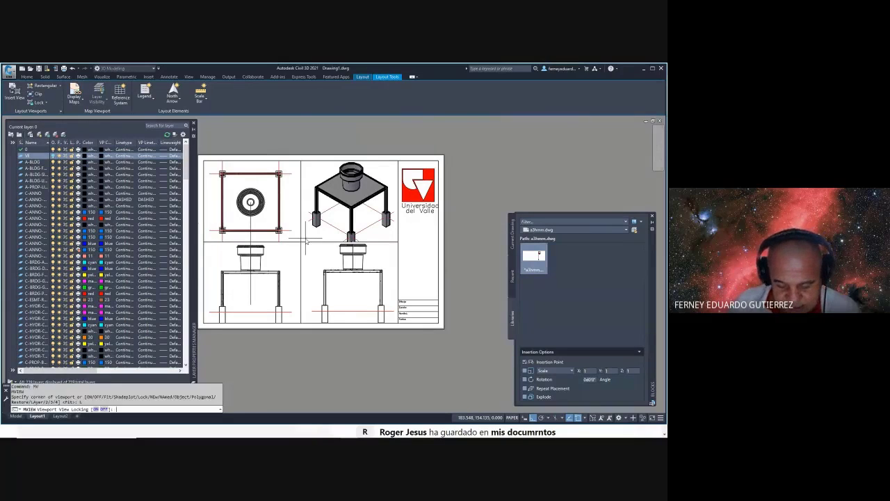
type("ON")
key("Return")
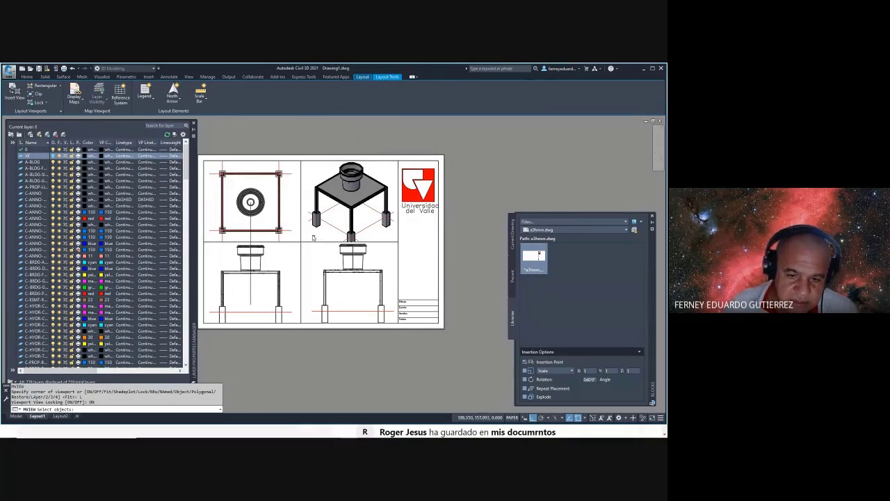
left_click(313, 238)
left_click(288, 263)
key("Return")
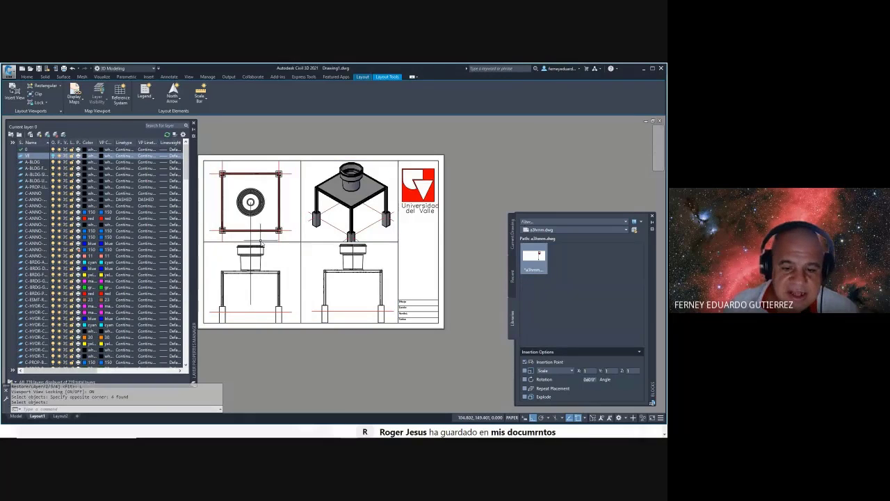
- Move the four viewports onto the VP layer via Properties, accepting the frozen-layer warning
left_click(317, 227)
left_click(289, 259)
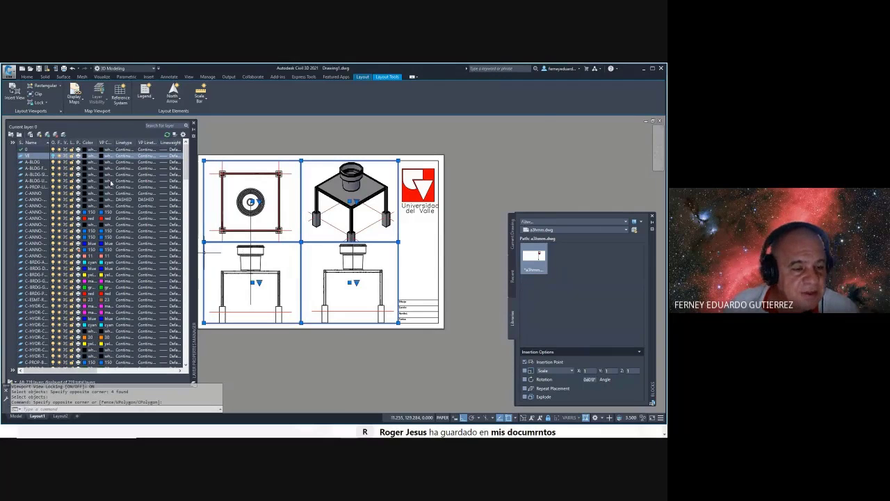
key("ctrl+1")
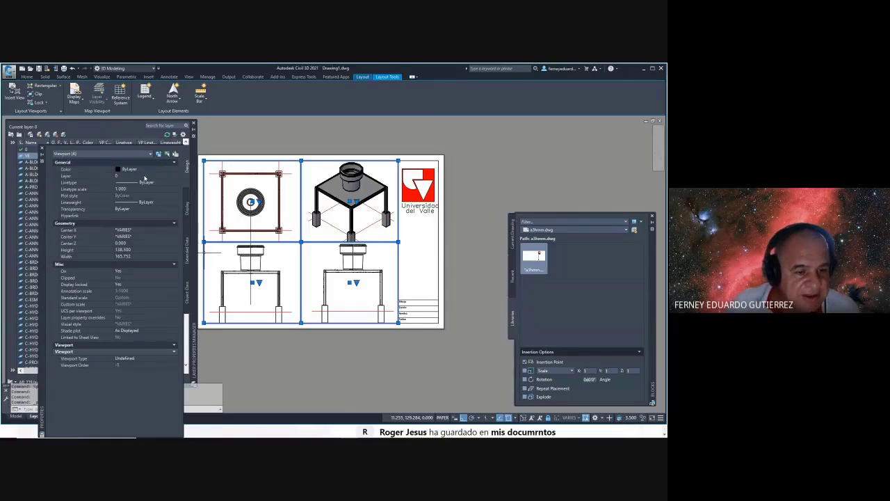
left_click(145, 177)
left_click(122, 238)
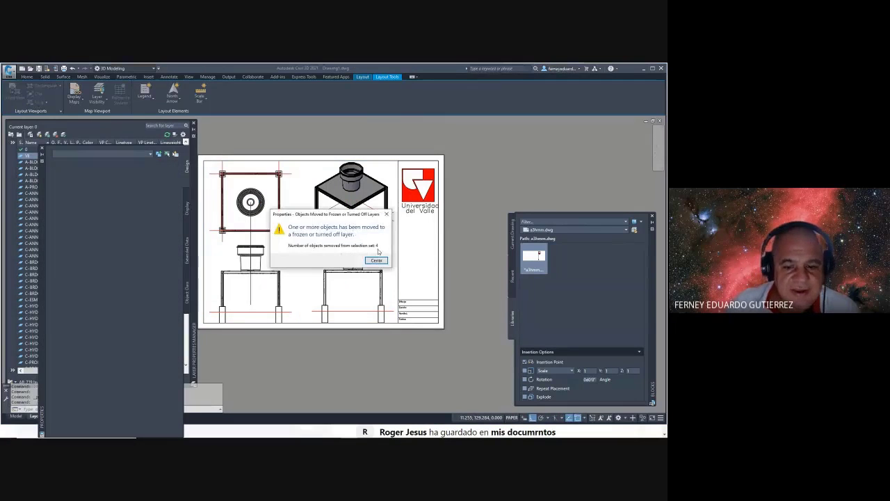
left_click(377, 262)
- Close the Layer Properties Manager and the Properties palette
left_click(251, 249)
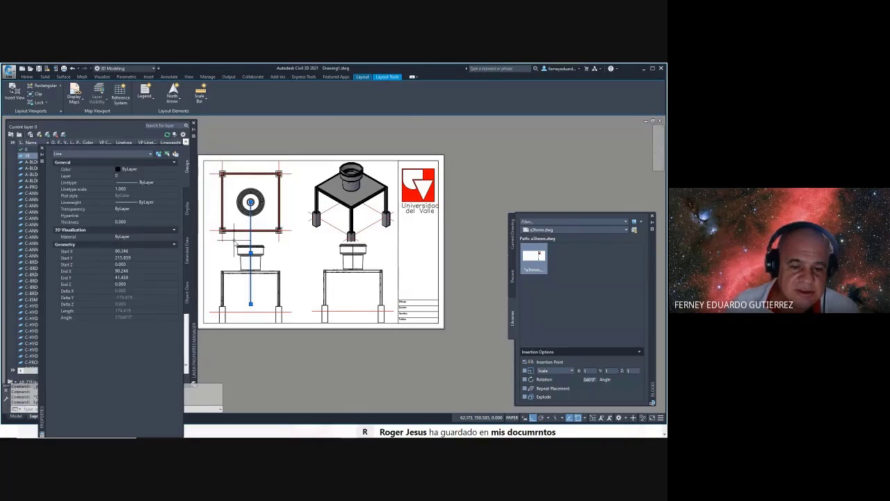
key("Escape")
scroll(461, 225, "up", 2)
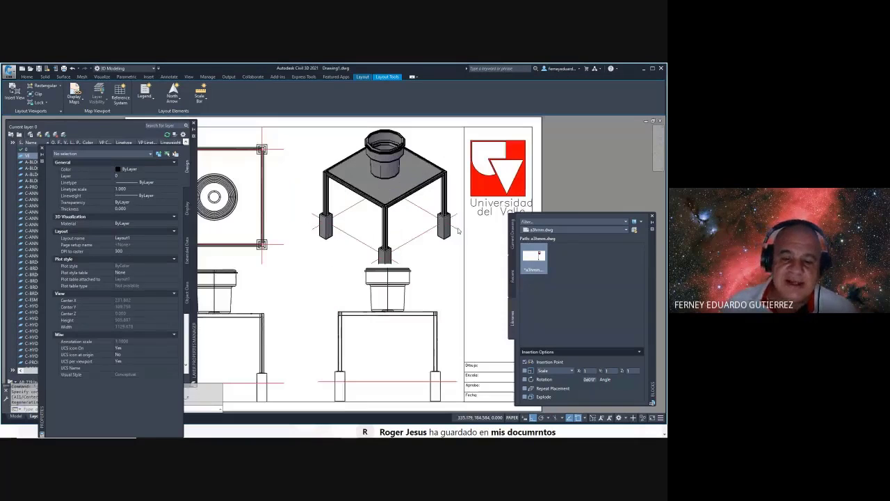
scroll(417, 245, "down", 4)
scroll(417, 245, "up", 2)
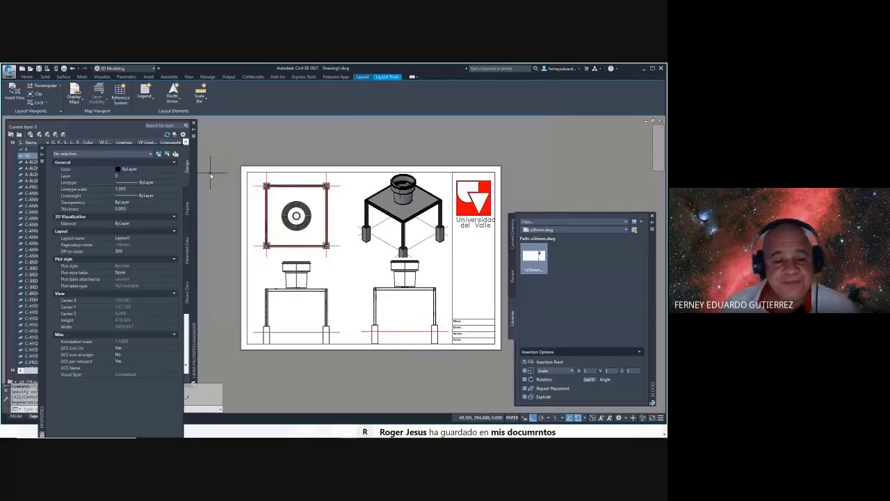
left_click(193, 123)
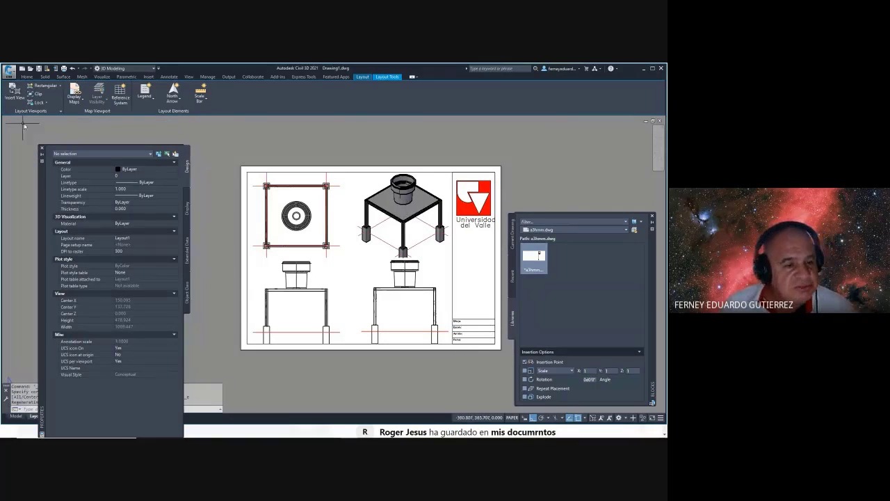
left_click(41, 148)
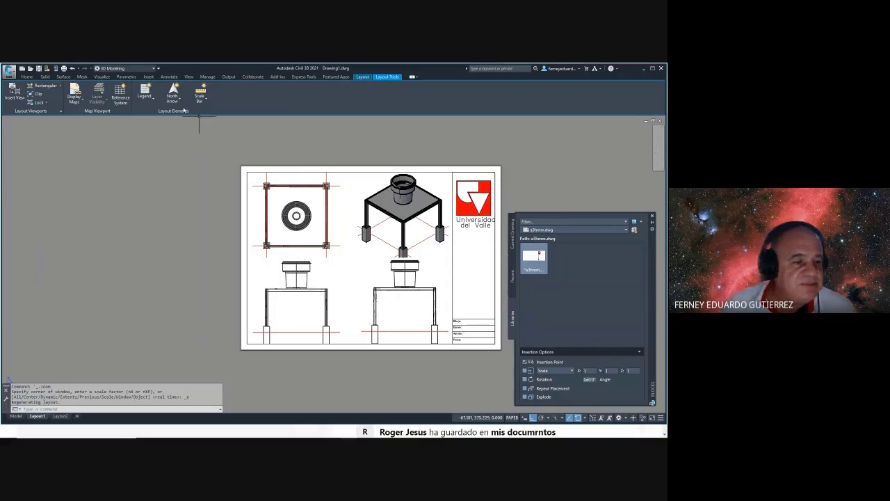
- Work out the dimension scale 1*14 at the command line
key("Escape")
key("Escape")
key("Escape")
key("Escape")
type("DDI")
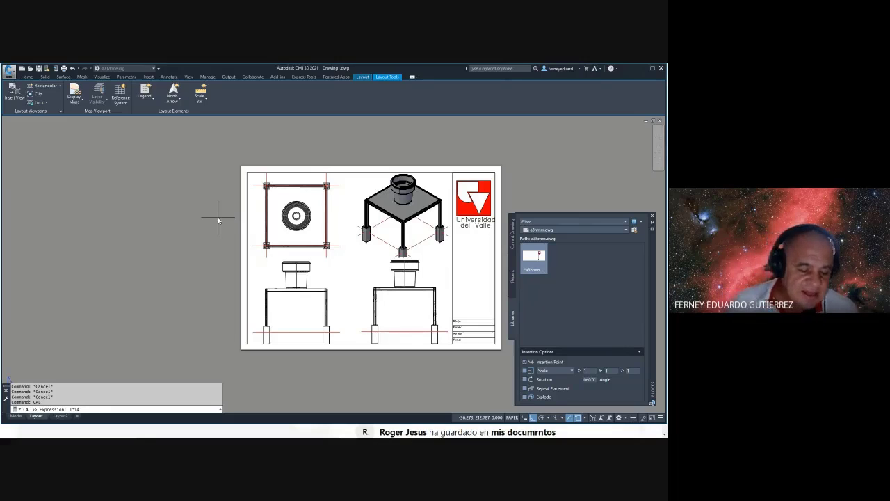
key("Return")
key("Escape")
key("Escape")
key("Escape")
key("Escape")
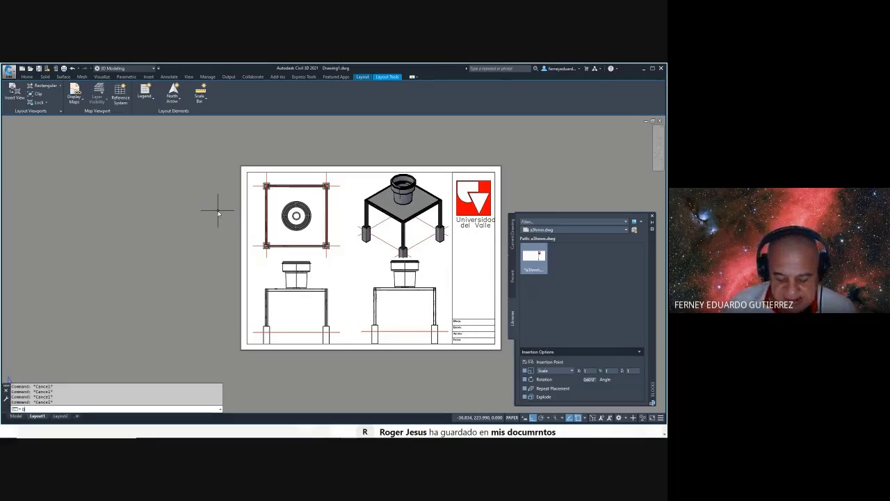
- Make Standard the current dimension style, discarding its overrides
type("DDIM")
key("Return")
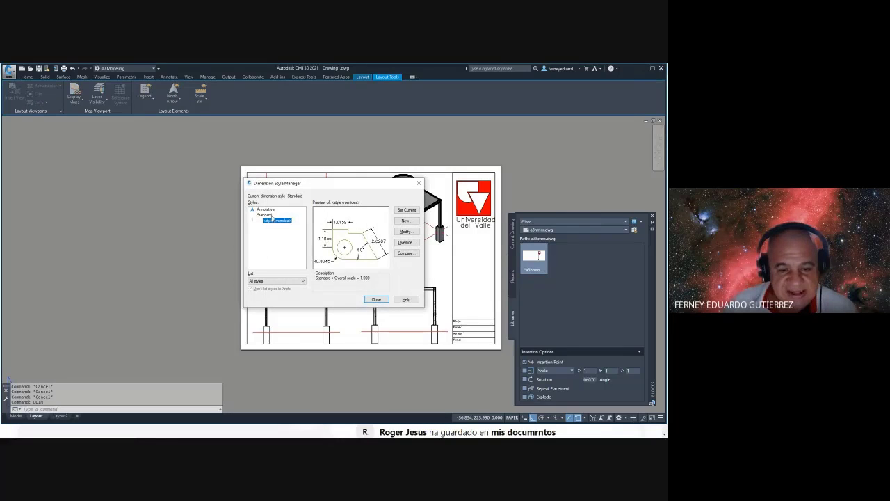
left_click(268, 215)
left_click(407, 210)
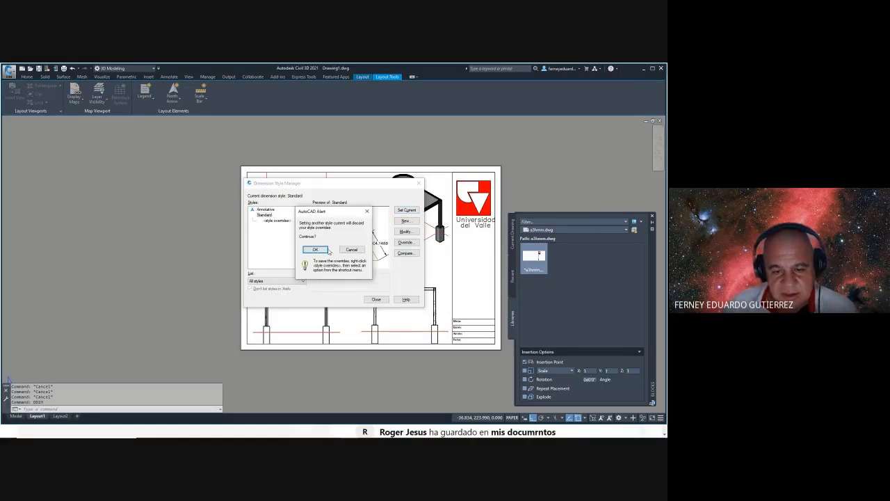
left_click(324, 250)
- Create the LAYOUT style with overall scale 14 and 0.00 precision, and set it current
left_click(406, 221)
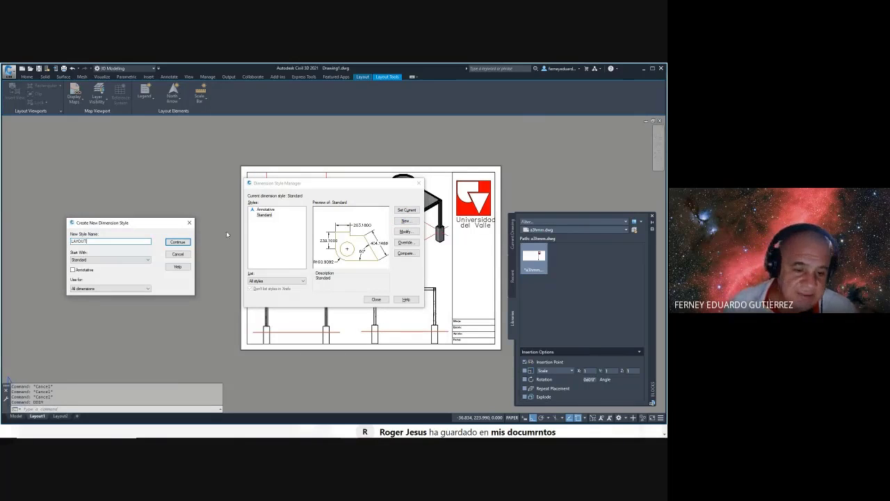
left_click(178, 242)
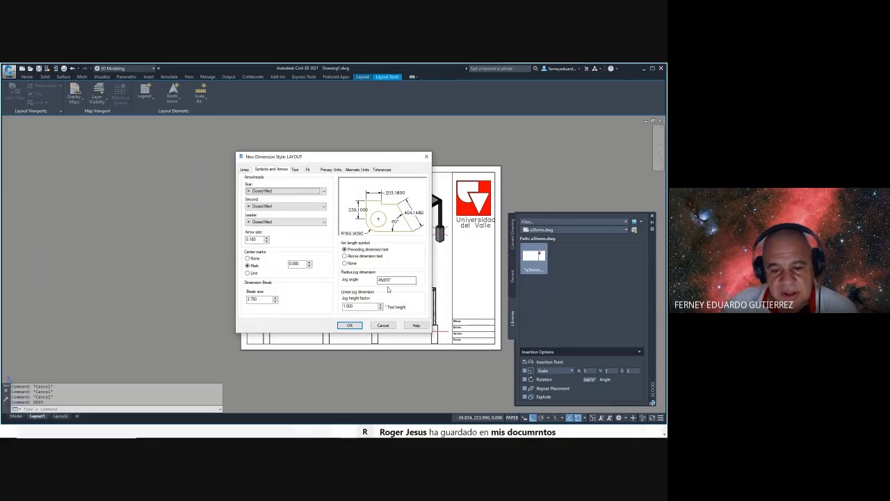
left_click(308, 170)
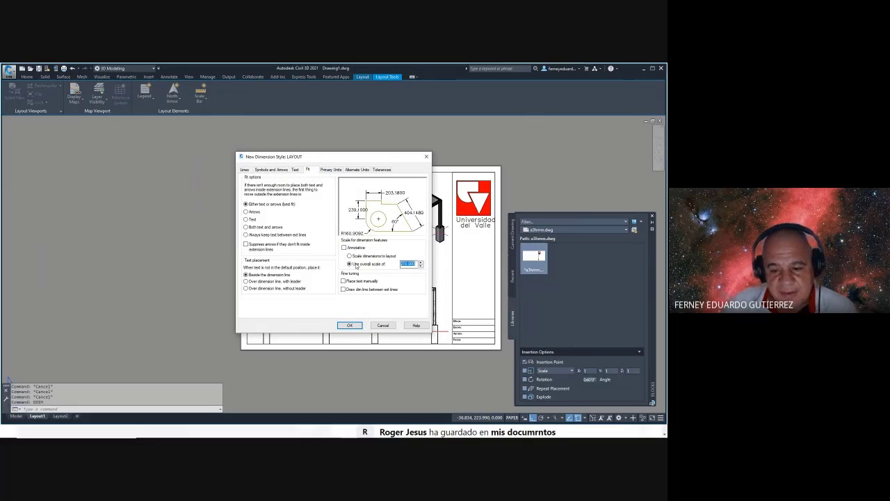
type("4")
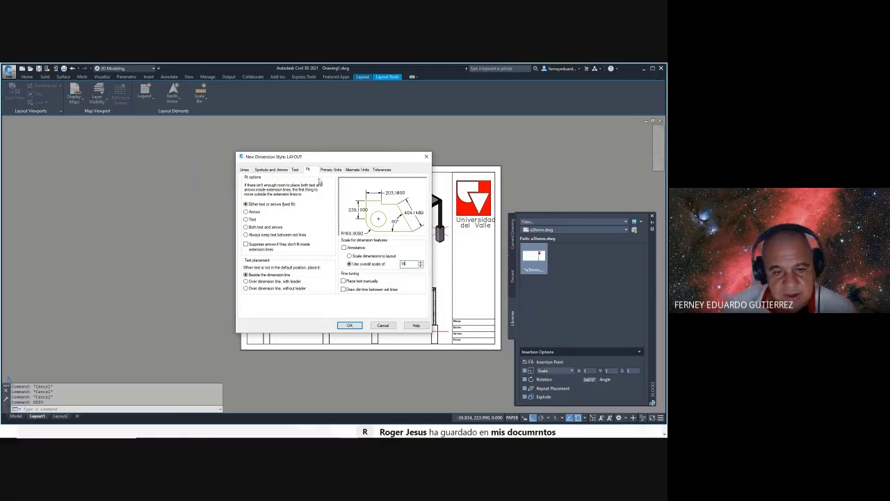
left_click(325, 170)
left_click(306, 194)
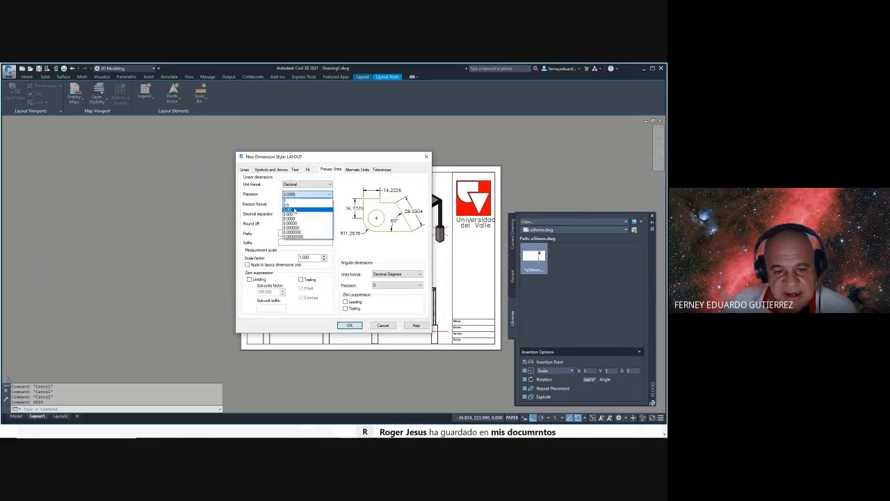
left_click(303, 215)
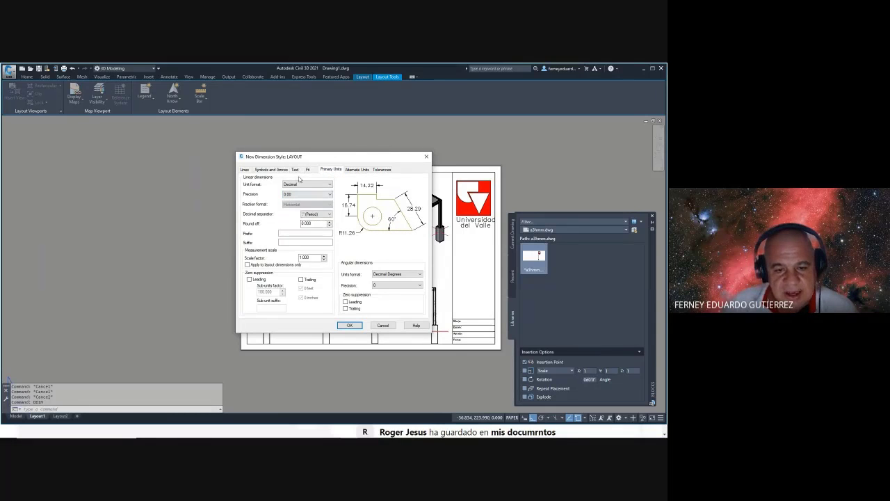
left_click(269, 170)
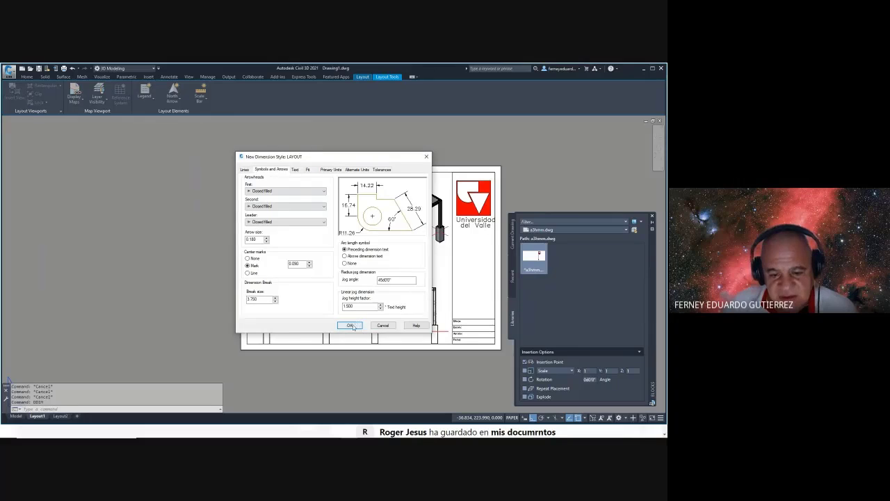
left_click(350, 326)
left_click(405, 210)
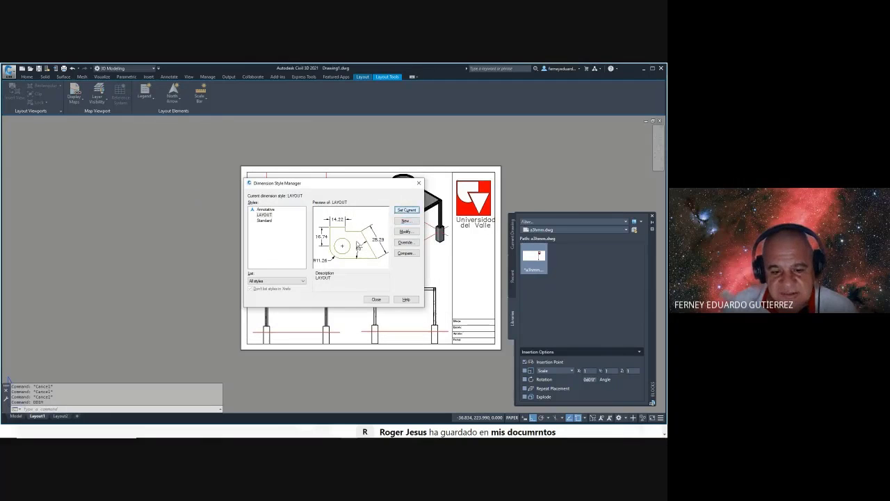
left_click(376, 299)
- Browse the dimension layer list on the Annotate ribbon, leaving it unchanged
key("Escape")
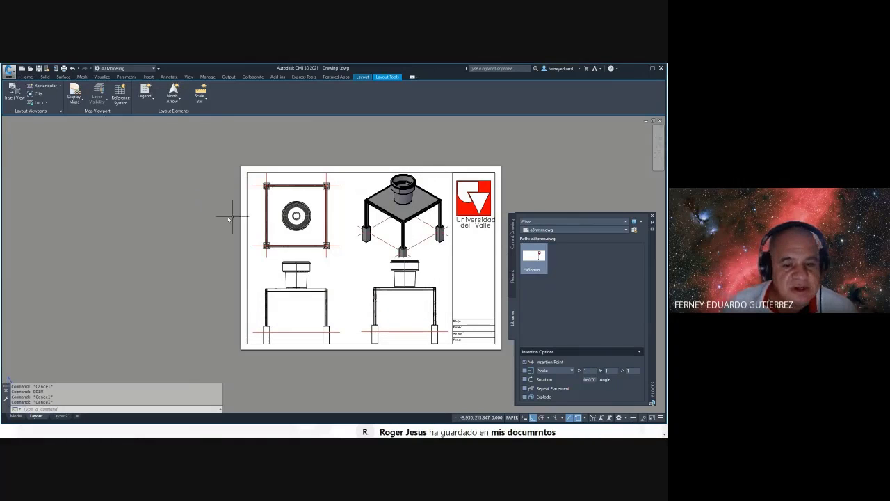
left_click(167, 77)
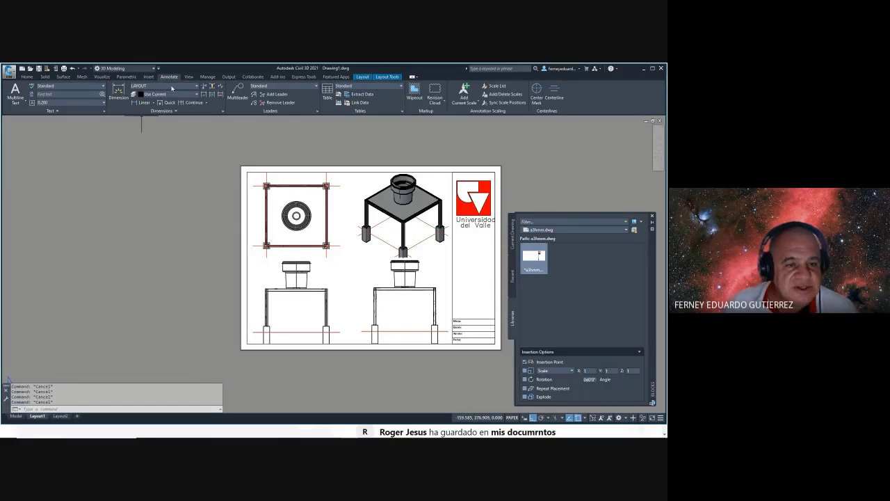
left_click(174, 94)
scroll(174, 160, "down", 10)
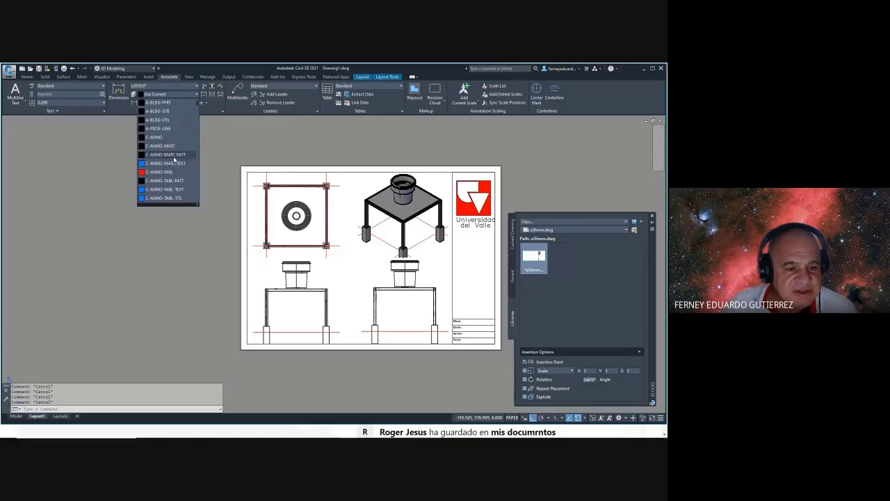
scroll(175, 161, "down", 10)
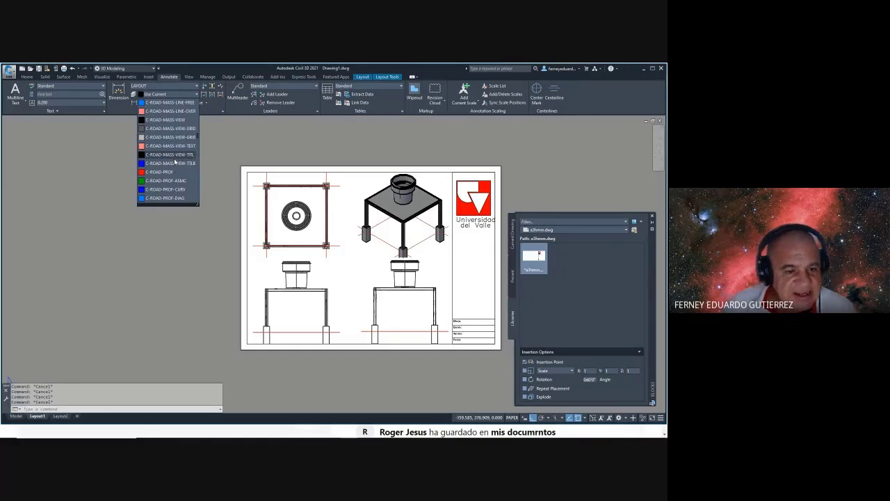
scroll(174, 162, "down", 10)
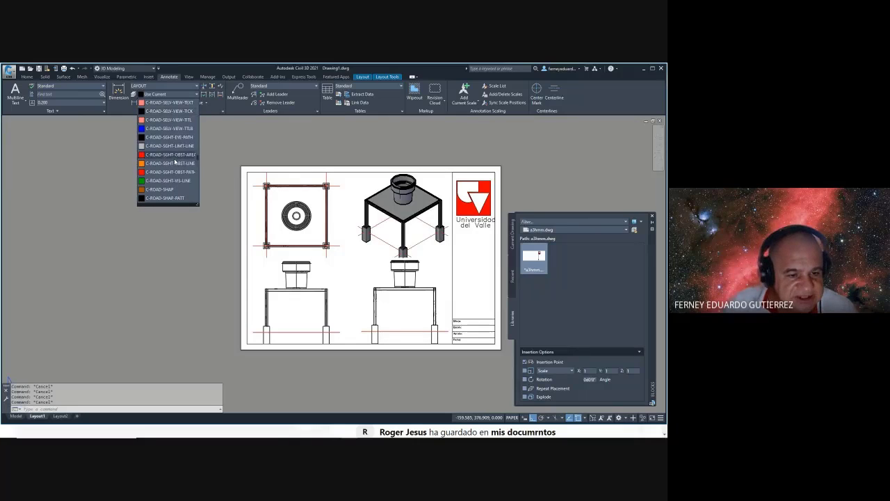
left_click_drag(198, 159, 198, 188)
left_click(268, 175)
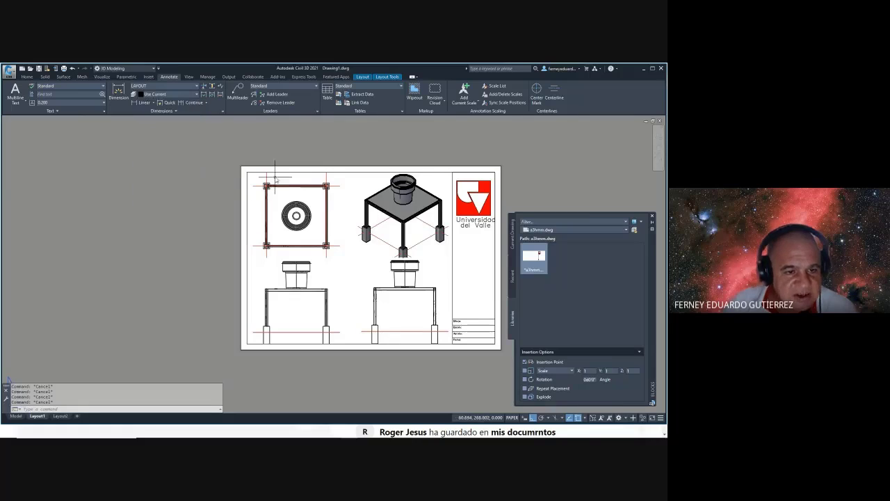
- Give the COTAS layer a blue colour in Layer Properties Manager
type("LA")
key("Return")
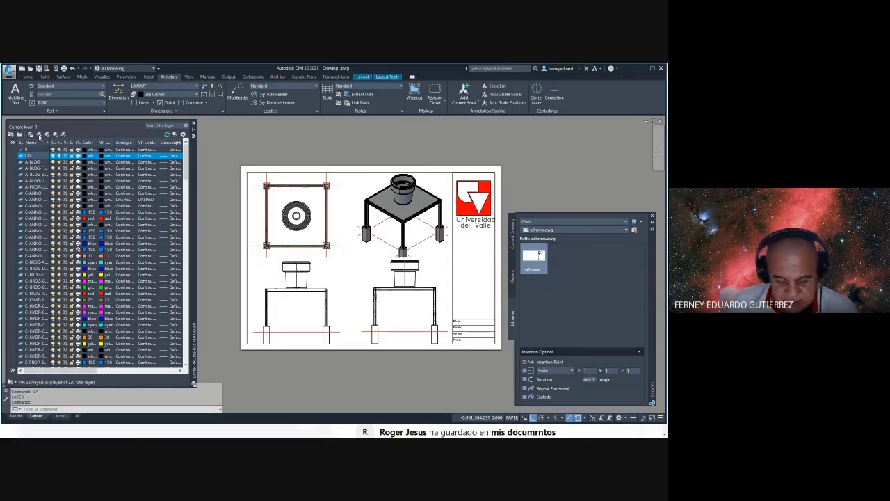
left_click(87, 156)
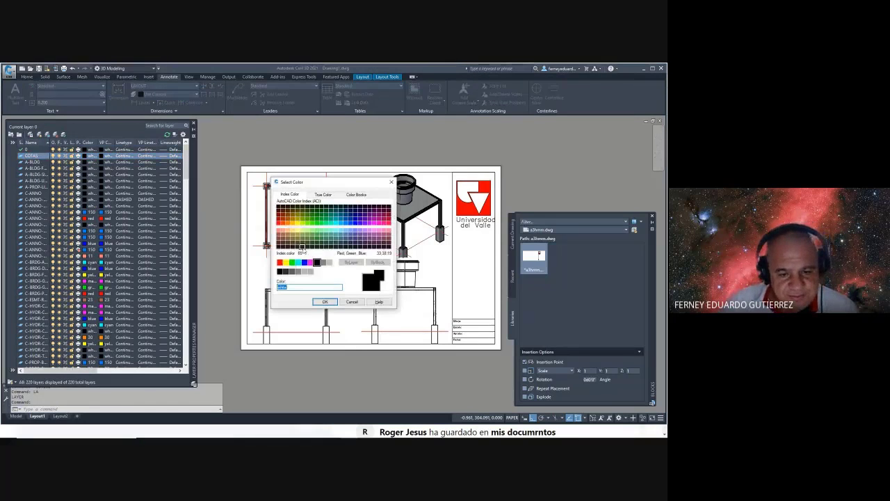
left_click(305, 263)
left_click(325, 302)
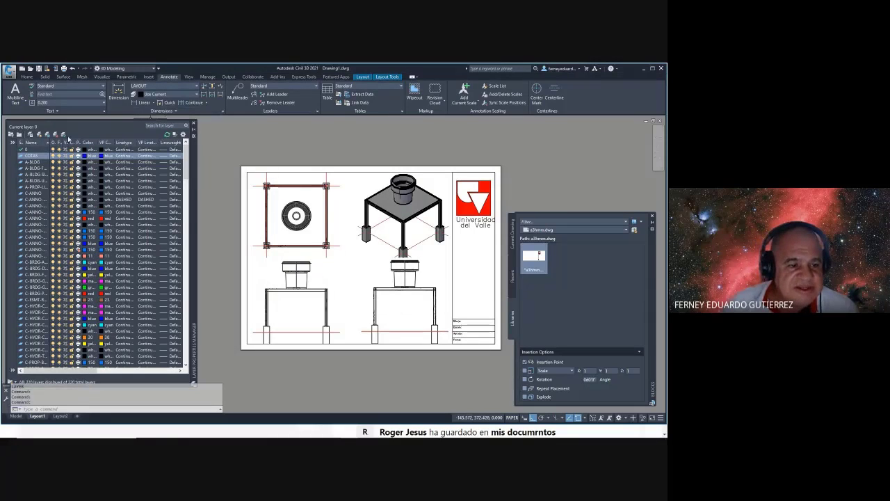
left_click(194, 126)
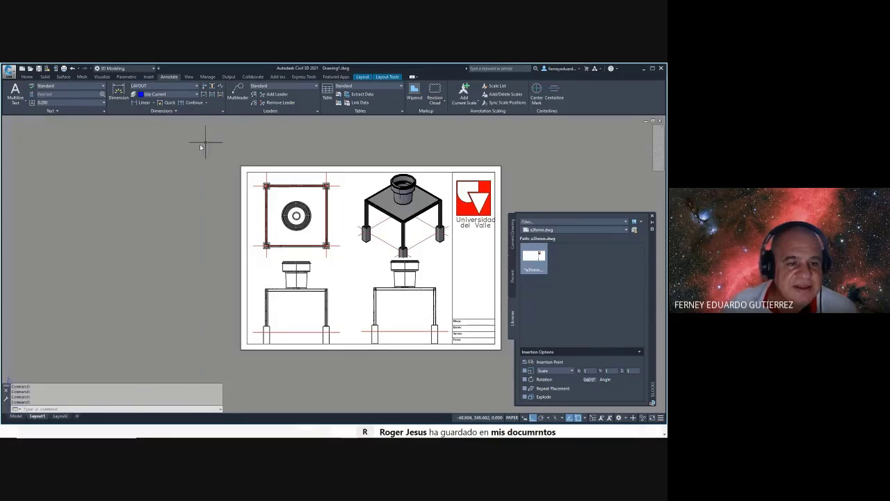
- Add the 4800.00 linear dimension across the top columns, placed above the plan
left_click(139, 102)
scroll(267, 184, "up", 5)
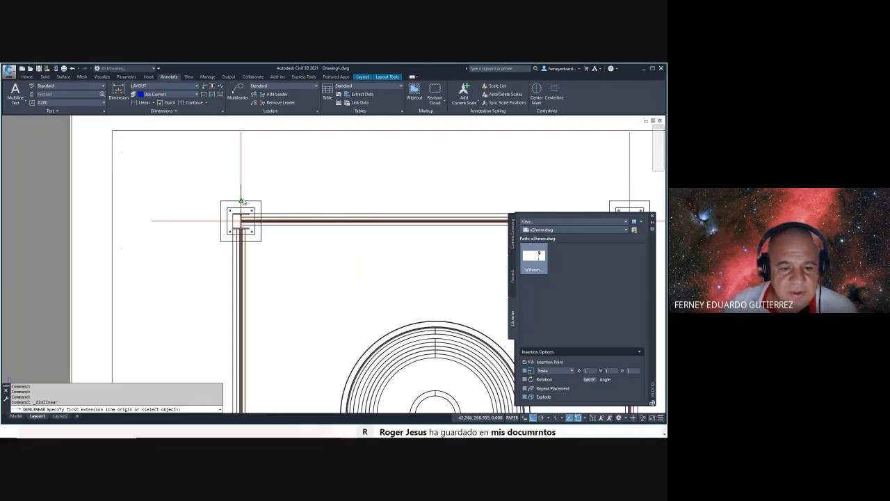
left_click(241, 202)
scroll(241, 202, "down", 4)
left_click(389, 188)
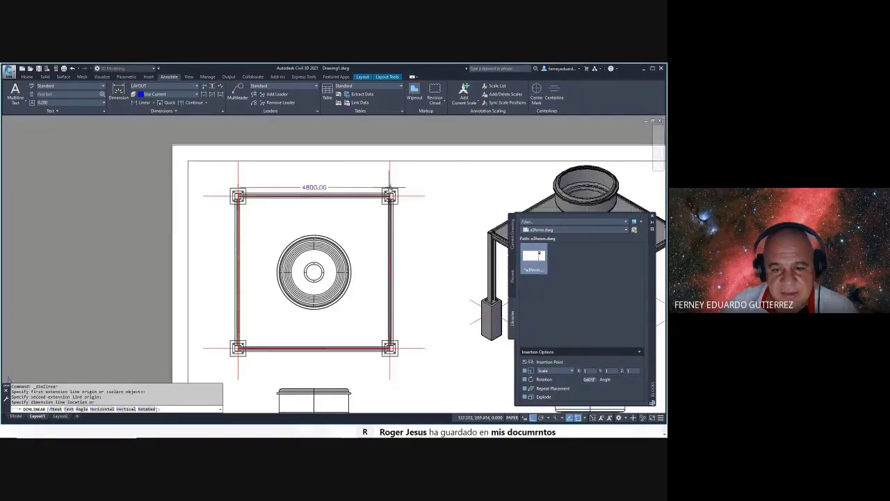
scroll(389, 189, "up", 3)
left_click(309, 179)
scroll(245, 171, "down", 3)
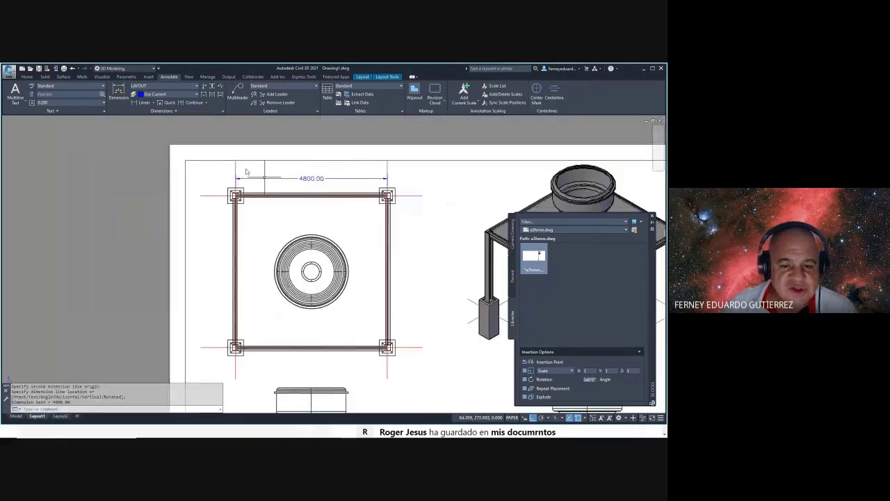
- Add the 4810.00 dimension down the right side between the right-hand columns
left_click(139, 103)
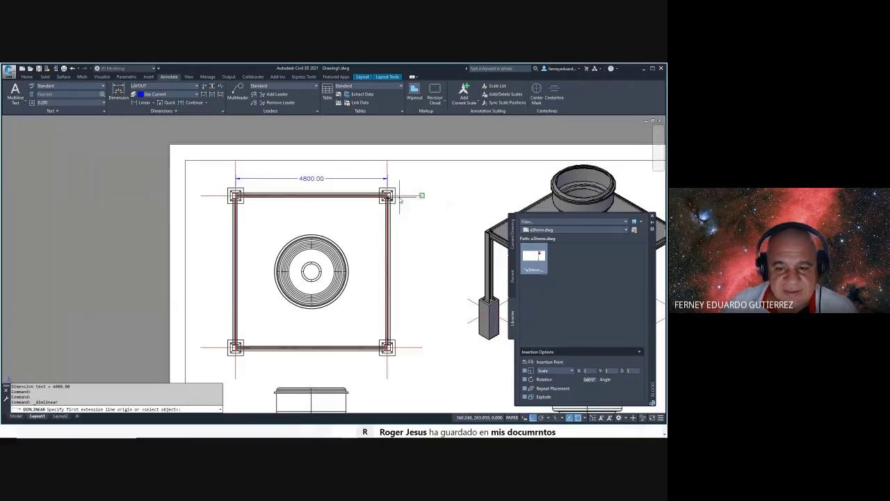
left_click(400, 198)
left_click(400, 352)
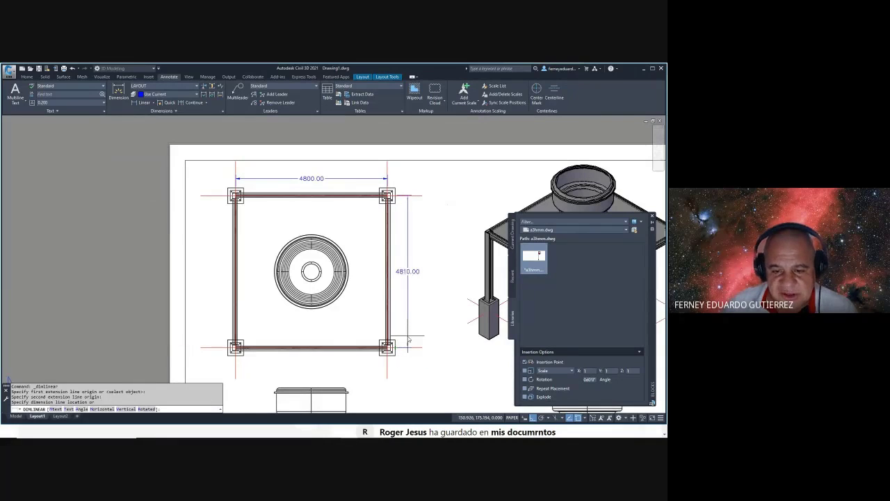
left_click(409, 340)
scroll(408, 342, "up", 5)
scroll(403, 346, "down", 5)
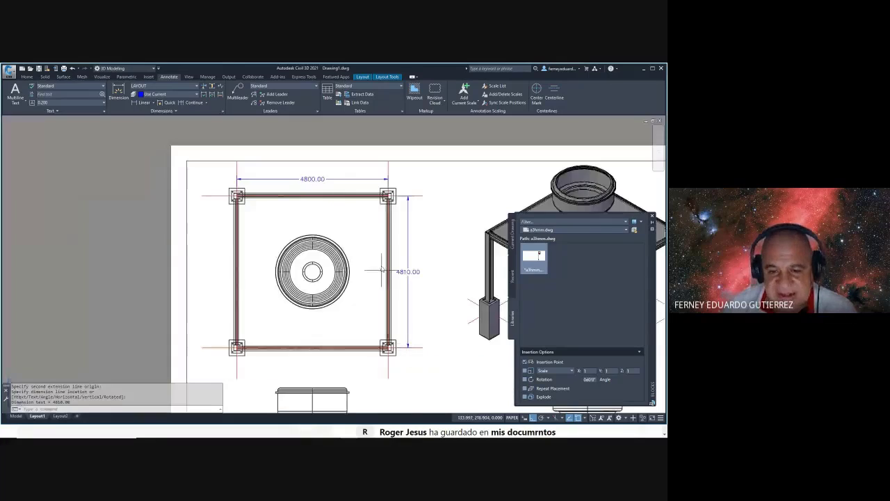
scroll(389, 194, "up", 5)
scroll(426, 190, "down", 1)
scroll(425, 190, "down", 5)
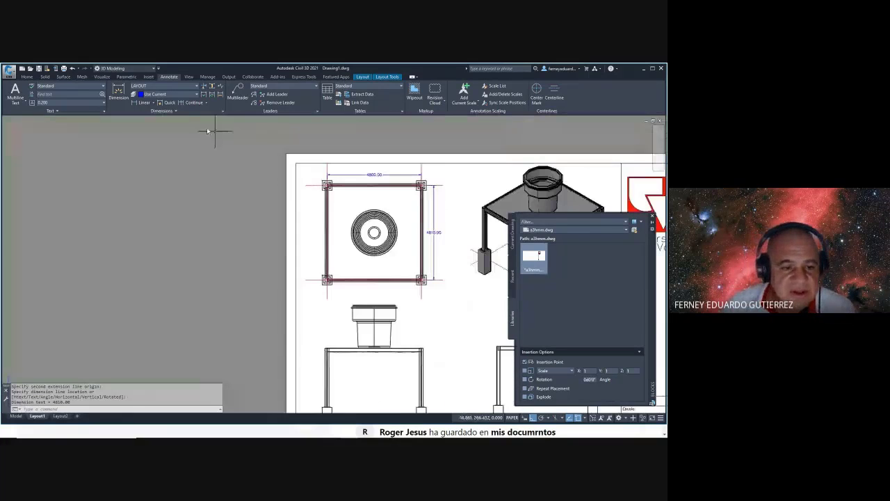
- Add a vertical 500.00 column offset dimension beside the top-left column
left_click(144, 103)
scroll(315, 231, "up", 4)
left_click(313, 271)
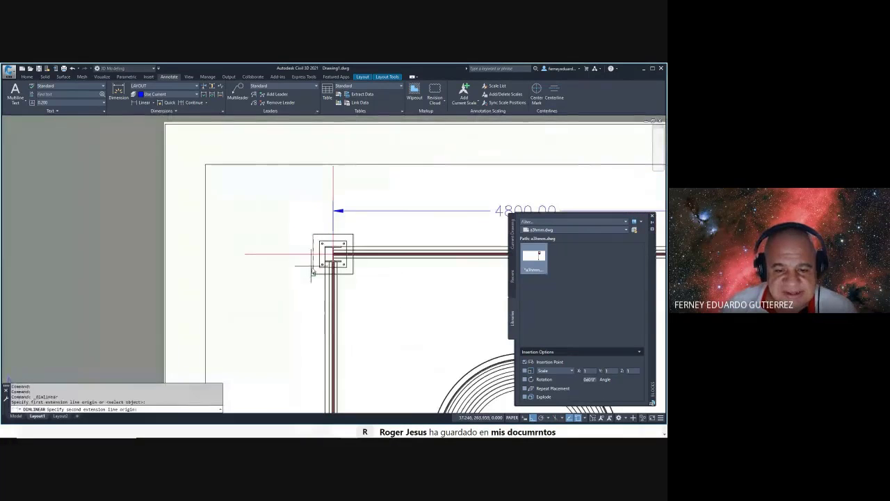
left_click(313, 234)
left_click(300, 279)
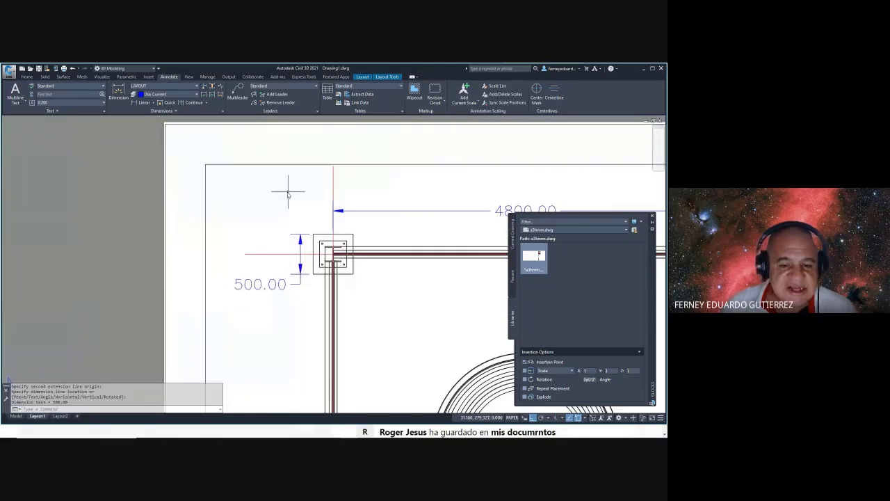
- Add the horizontal 500.00 column offset above the column, discarding a mistaken 420.00 dimension
middle_click_drag(227, 156, 120, 133)
left_click(134, 103)
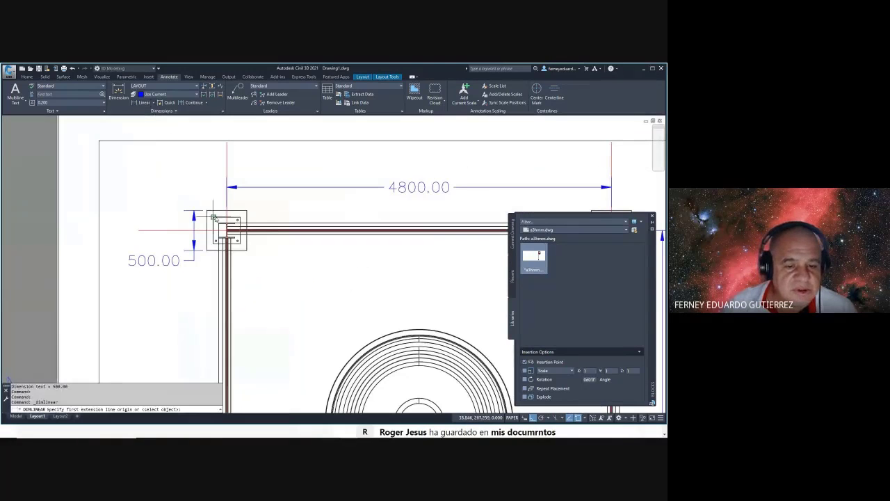
left_click(207, 210)
left_click(247, 210)
scroll(247, 202, "up", 2)
key("Escape")
key("Escape")
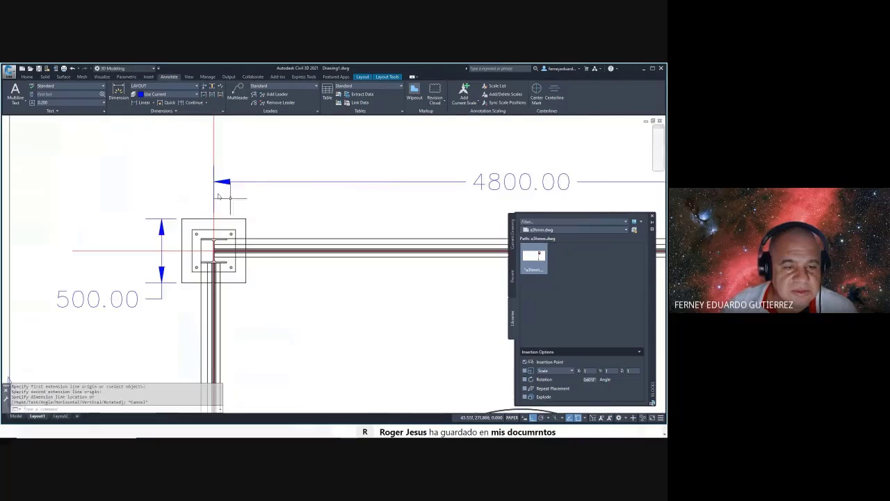
left_click(137, 103)
left_click(182, 220)
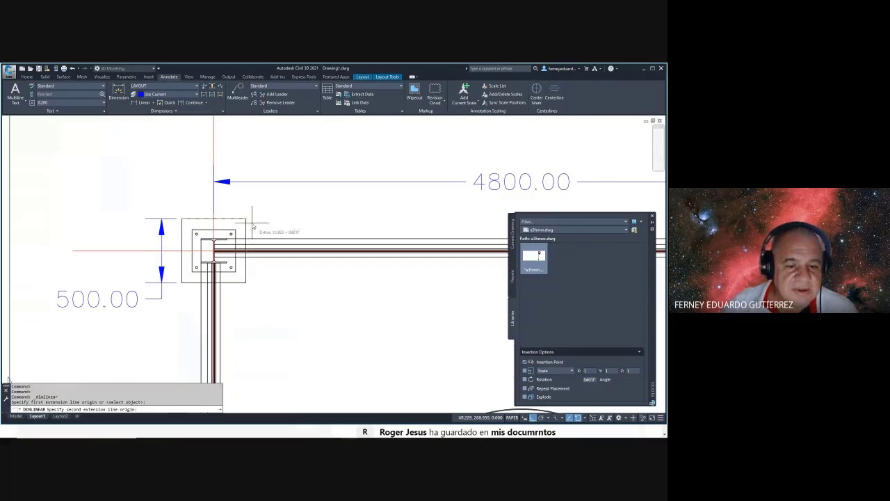
left_click(246, 219)
left_click(261, 204)
key("Escape")
- Dimension the base plate's top edge at 340.00
scroll(230, 230, "down", 5)
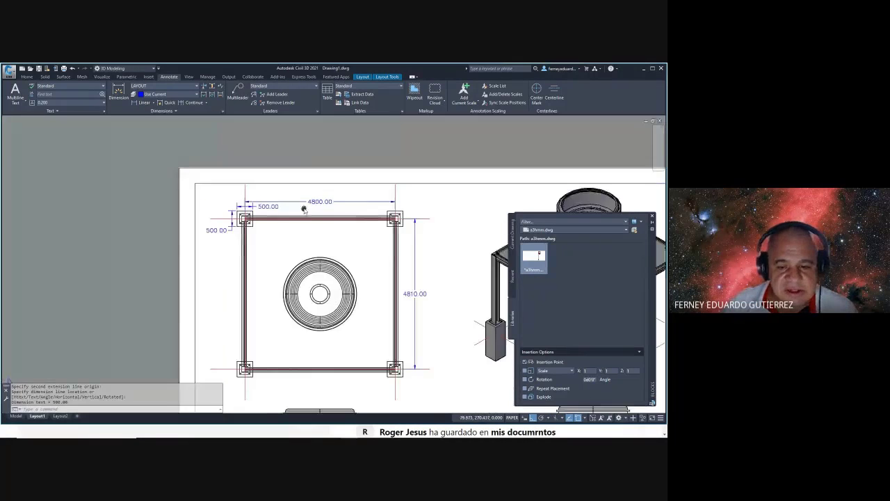
scroll(230, 268, "up", 4)
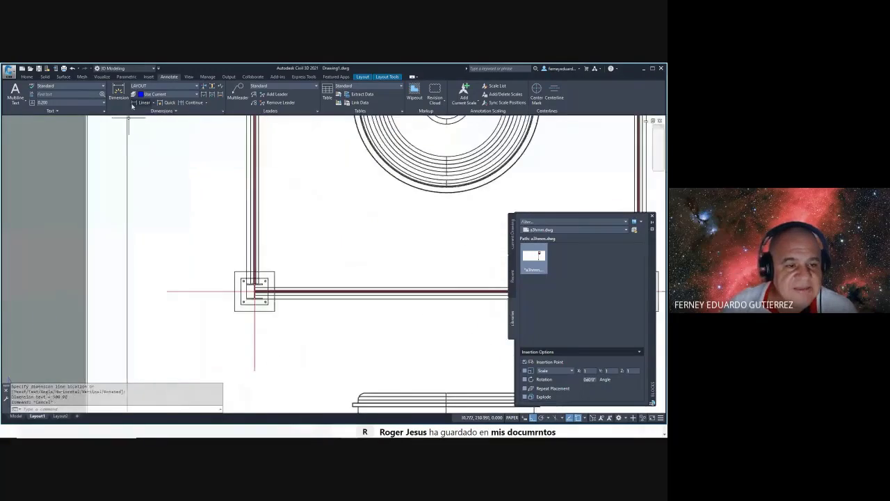
scroll(250, 285, "up", 2)
key("Return")
left_click(254, 280)
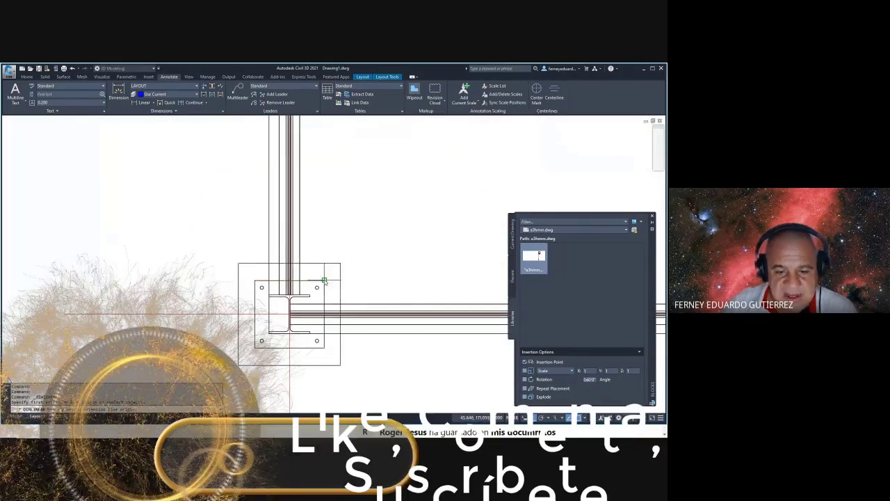
left_click(324, 280)
left_click(337, 239)
scroll(334, 237, "down", 3)
- Dimension the base plate's left side at 330.00, placed left of the plate
key("Return")
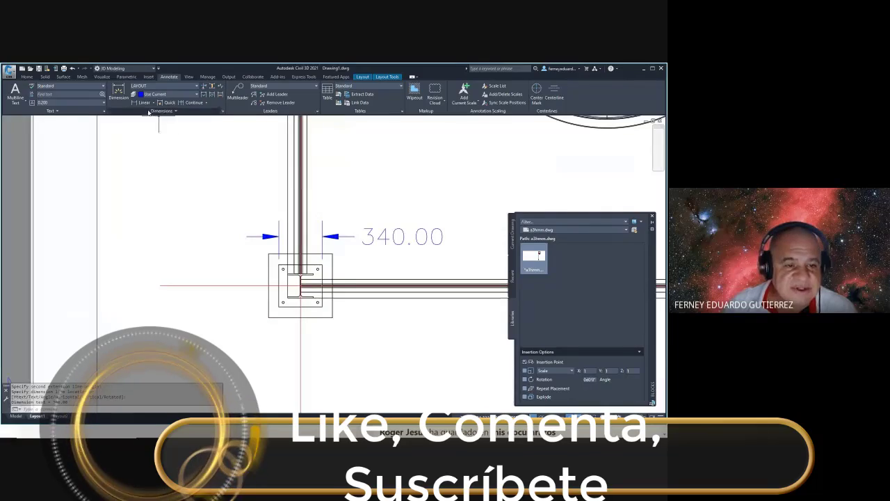
scroll(281, 278, "up", 5)
left_click(276, 245)
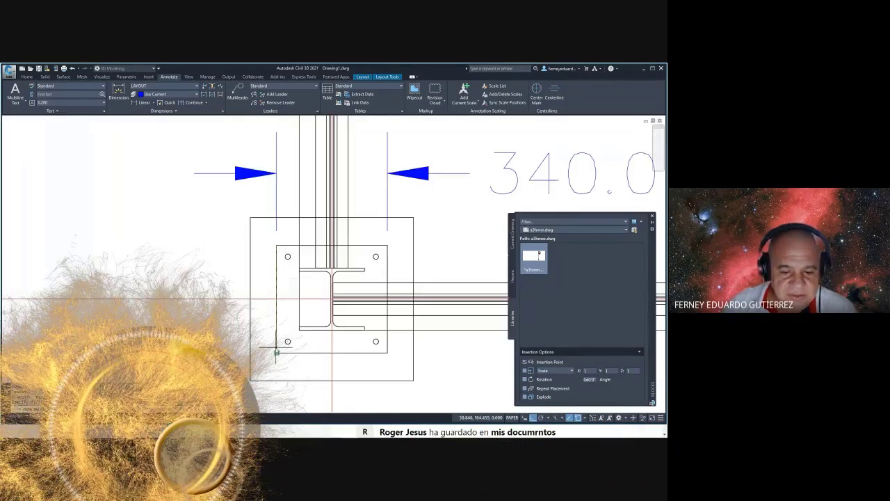
left_click(276, 352)
left_click(111, 318)
scroll(291, 188, "down", 3)
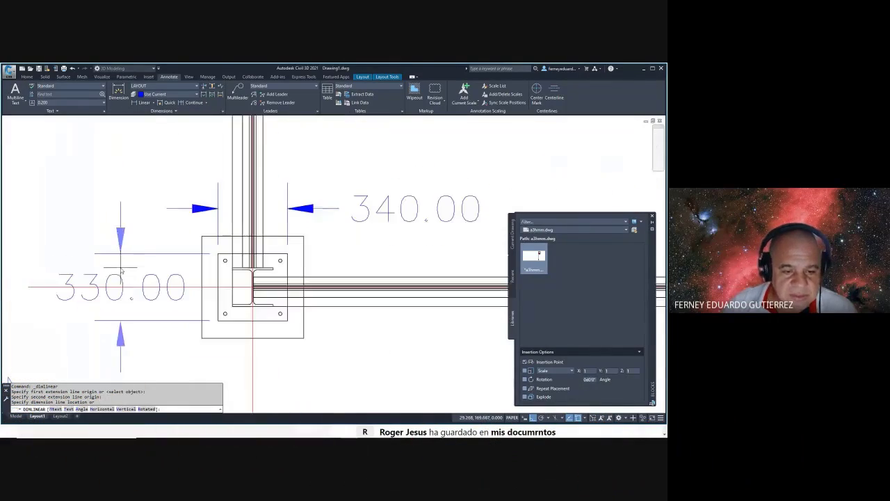
key("Escape")
scroll(223, 222, "down", 4)
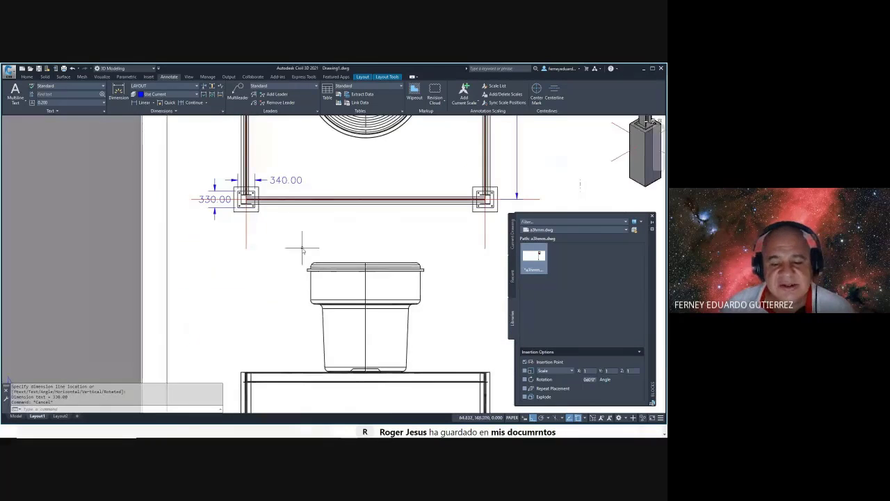
middle_click_drag(298, 243, 186, 192)
left_click(141, 103)
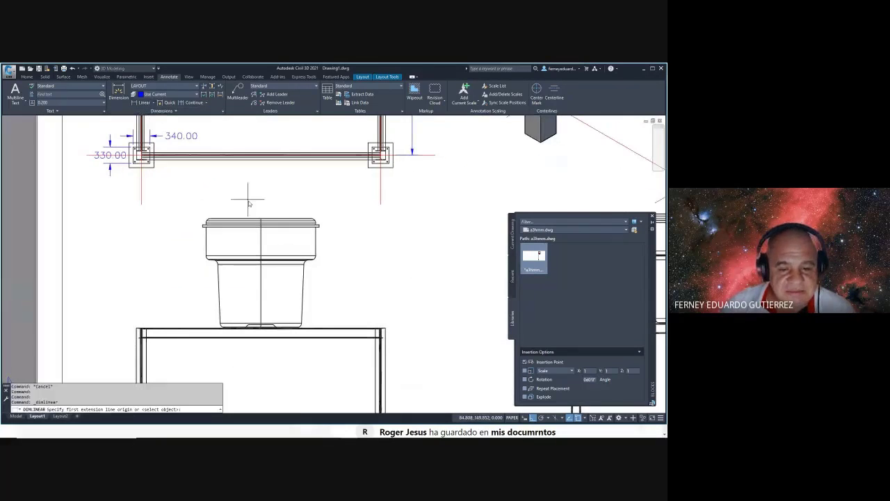
- Add the 2197.00 vertical height dimension beside the tank
scroll(246, 195, "up", 2)
left_click(259, 223)
scroll(288, 248, "down", 3)
scroll(288, 240, "up", 5)
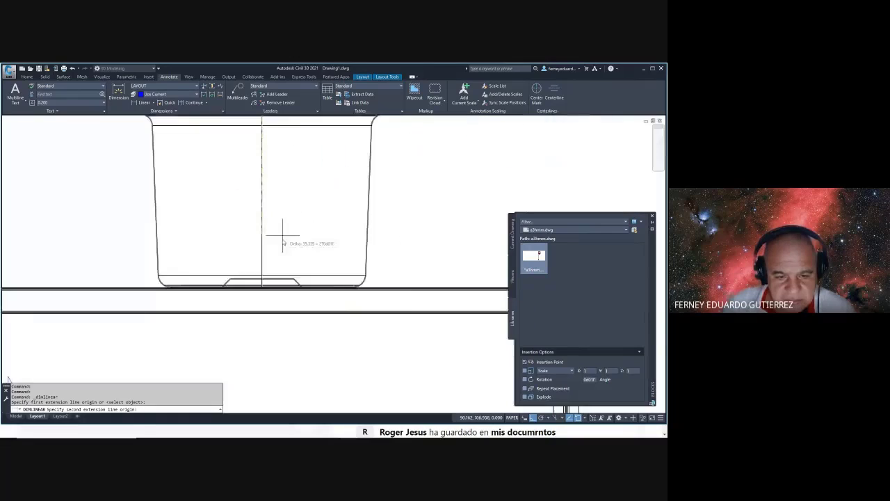
scroll(339, 320, "up", 3)
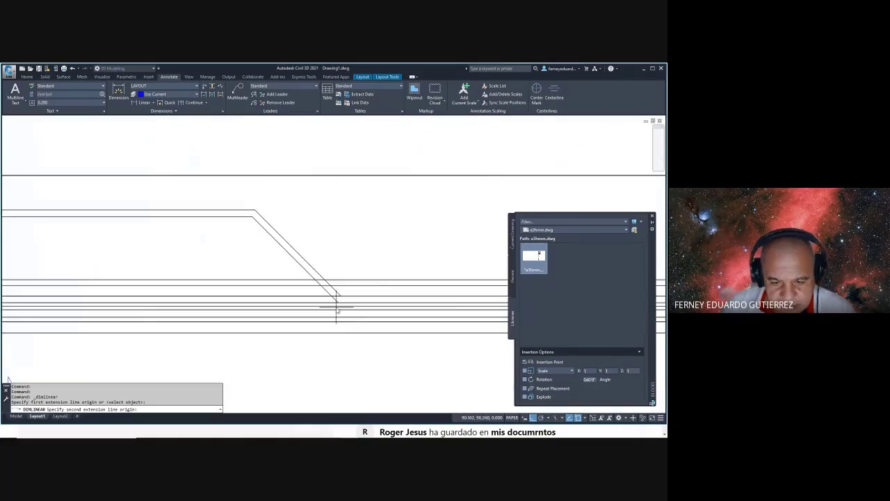
left_click(338, 304)
scroll(242, 279, "down", 5)
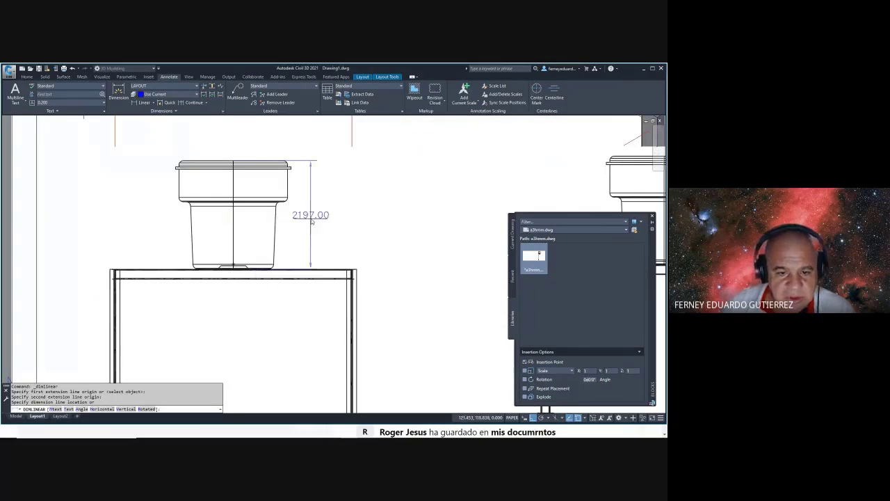
left_click(320, 219)
key("Escape")
key("Escape")
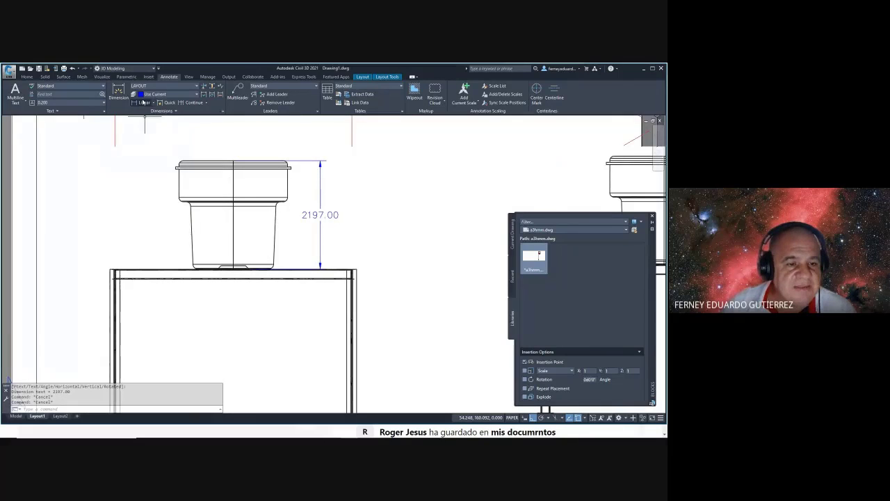
- Add the 2205.00 width dimension above the tank
left_click(141, 103)
scroll(194, 172, "up", 4)
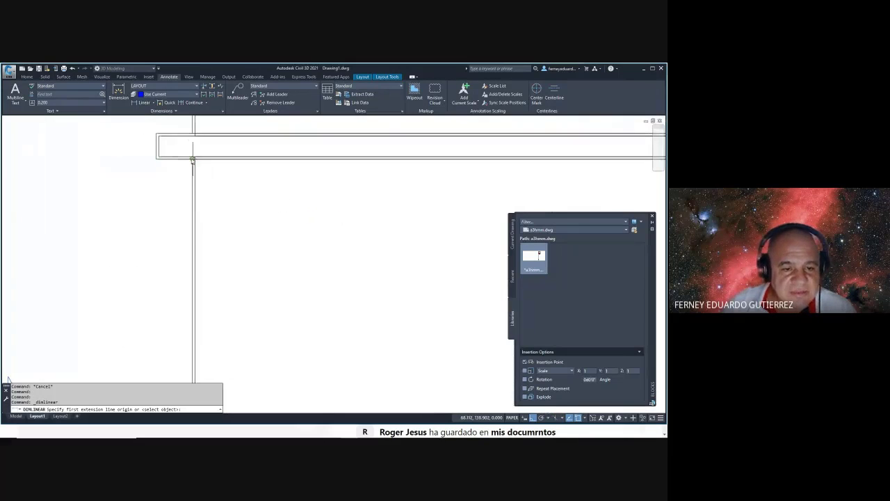
scroll(202, 177, "down", 3)
scroll(255, 169, "up", 4)
left_click(240, 186)
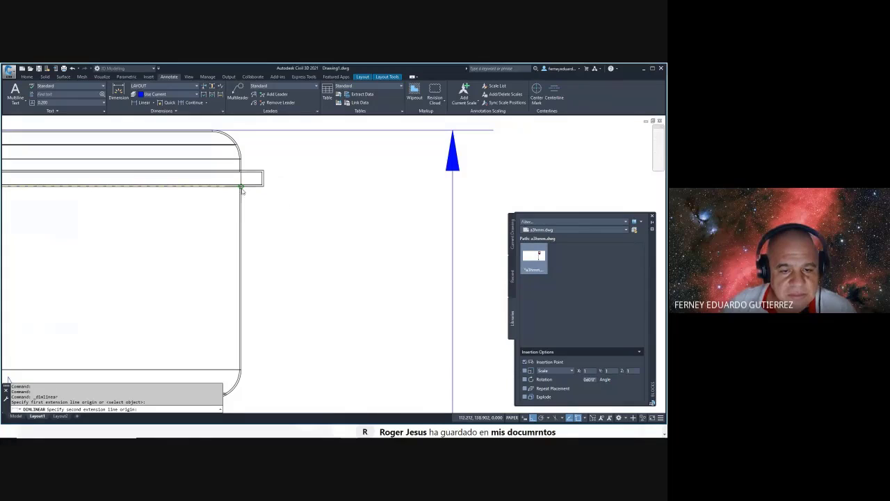
scroll(242, 190, "down", 3)
left_click(157, 207)
left_click(229, 186)
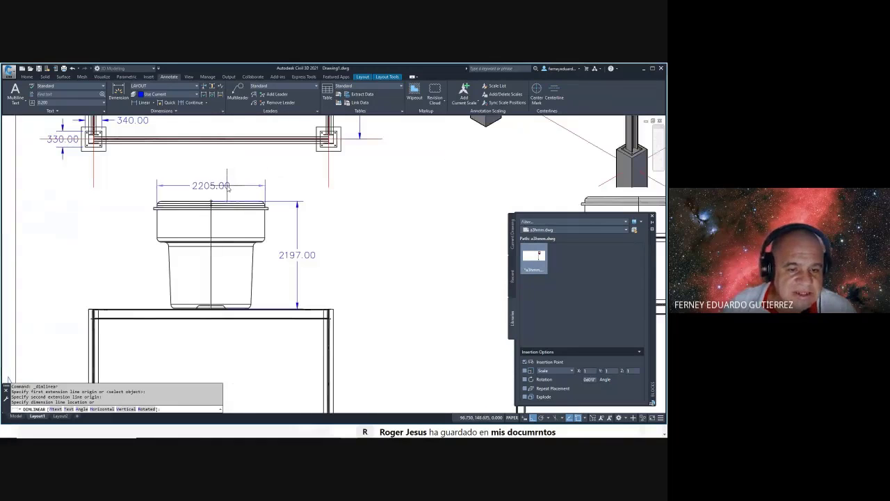
key("Escape")
- Shift the front view toward the column footing and start a new linear dimension
scroll(230, 219, "down", 2)
scroll(313, 195, "down", 1)
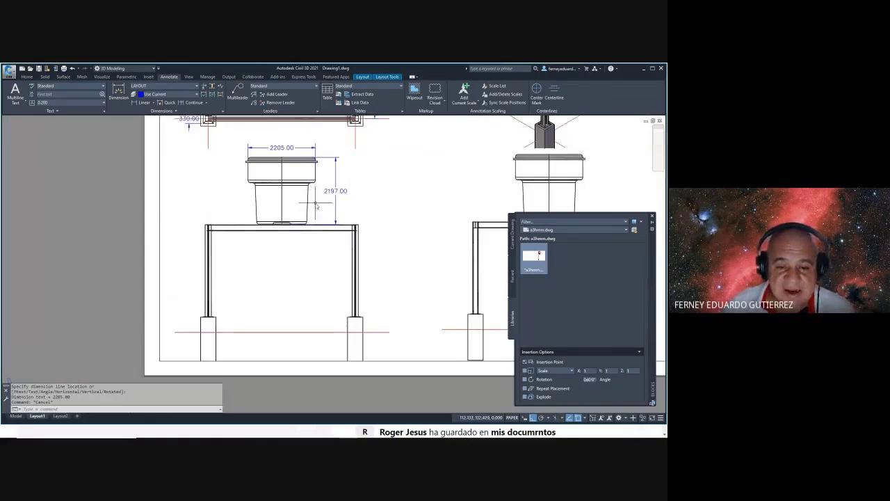
key("Escape")
middle_click_drag(358, 274, 352, 271)
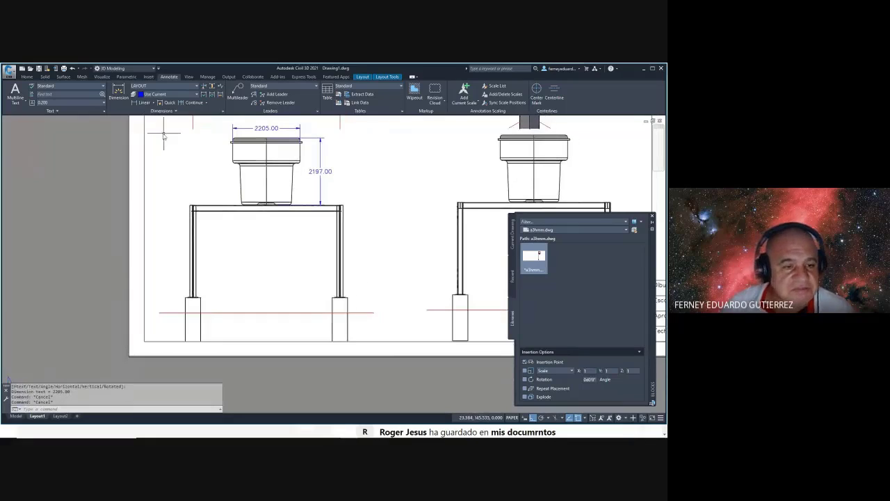
left_click(140, 103)
- Dimension the column footing height at 500.00
left_click(354, 317)
scroll(355, 317, "up", 3)
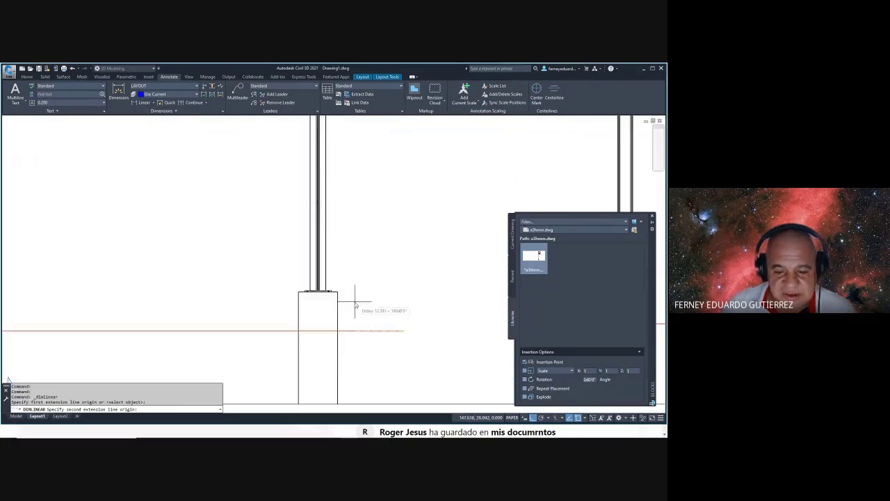
left_click(339, 293)
scroll(341, 293, "down", 1)
left_click(407, 313)
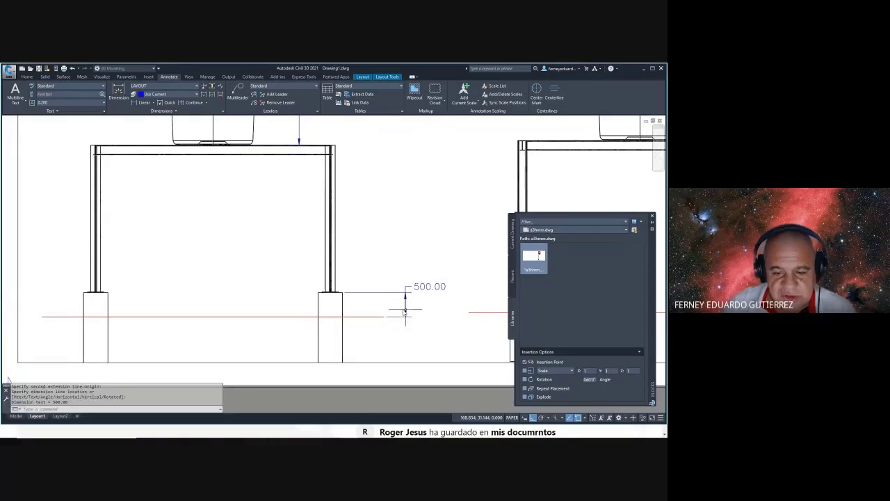
key("Escape")
key("Escape")
- Dimension the column from footing top to beam corner, producing 3015.88
middle_click_drag(287, 153, 209, 163)
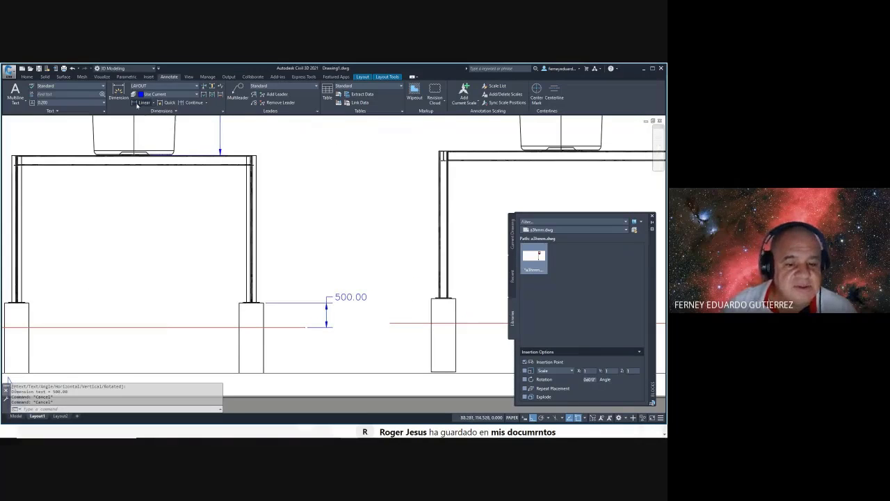
left_click(137, 104)
left_click(264, 304)
scroll(254, 159, "up", 4)
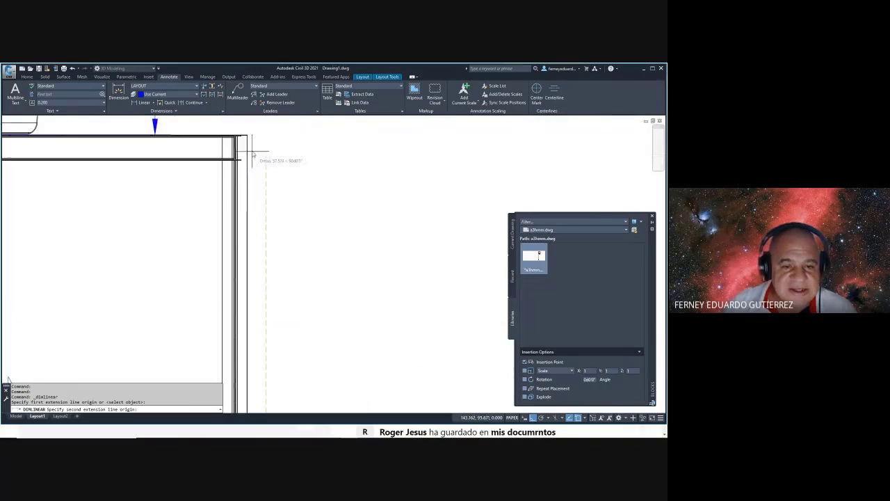
scroll(247, 138, "down", 1)
left_click(247, 136)
scroll(292, 237, "down", 5)
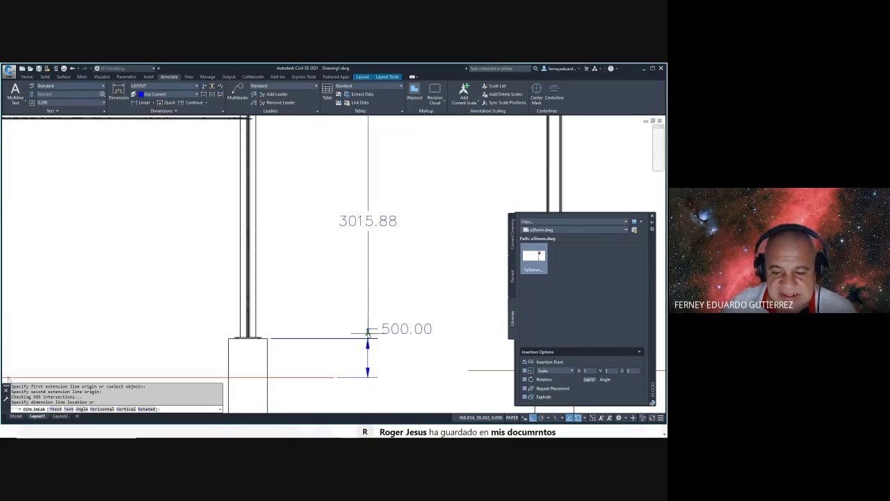
left_click(367, 265)
key("Escape")
- Try moving the 3015.88 dimension's beam-corner endpoint, then cancel the edit
scroll(308, 199, "up", 2)
left_click(306, 177)
scroll(295, 208, "up", 2)
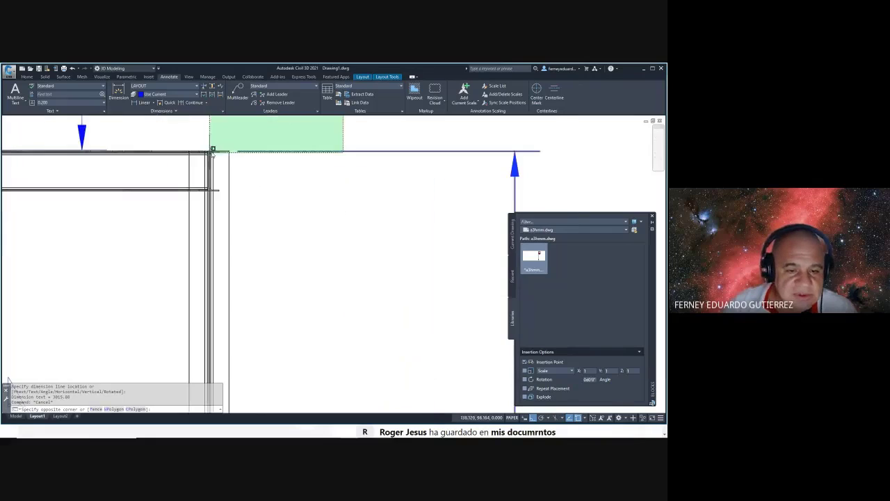
left_click(259, 169)
scroll(229, 149, "down", 2)
scroll(189, 170, "up", 1)
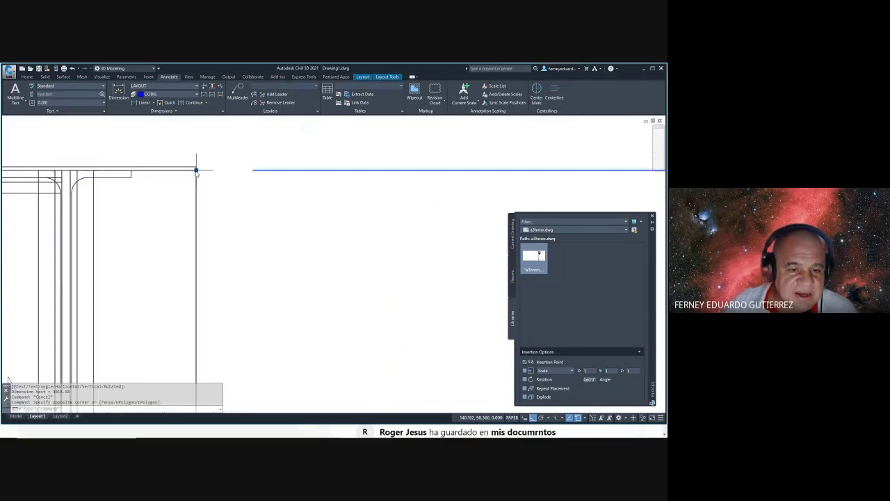
left_click(197, 170)
scroll(223, 188, "up", 3)
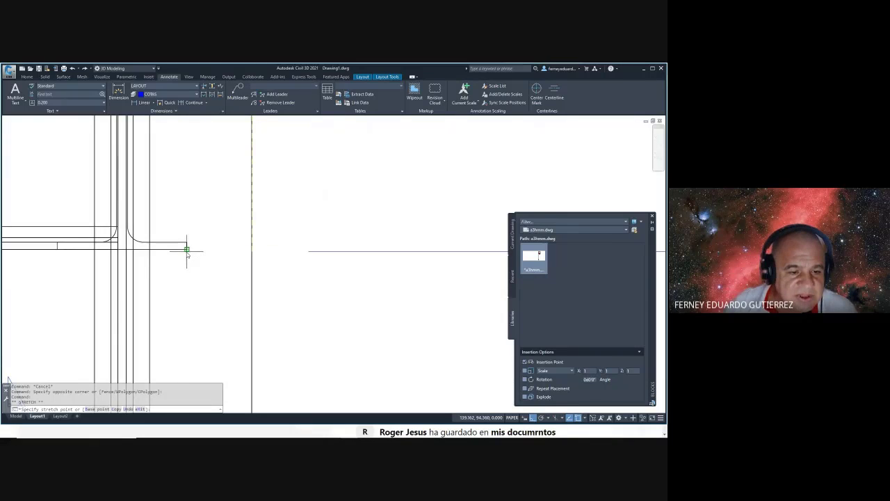
scroll(187, 252, "down", 2)
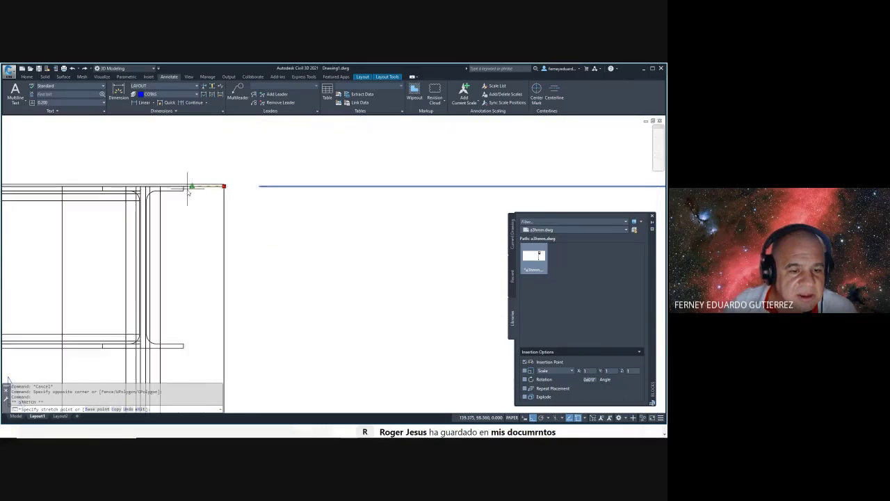
key("Escape")
- Delete the incorrect 3015.88 column height dimension
scroll(187, 191, "up", 3)
key("Escape")
scroll(288, 261, "up", 8)
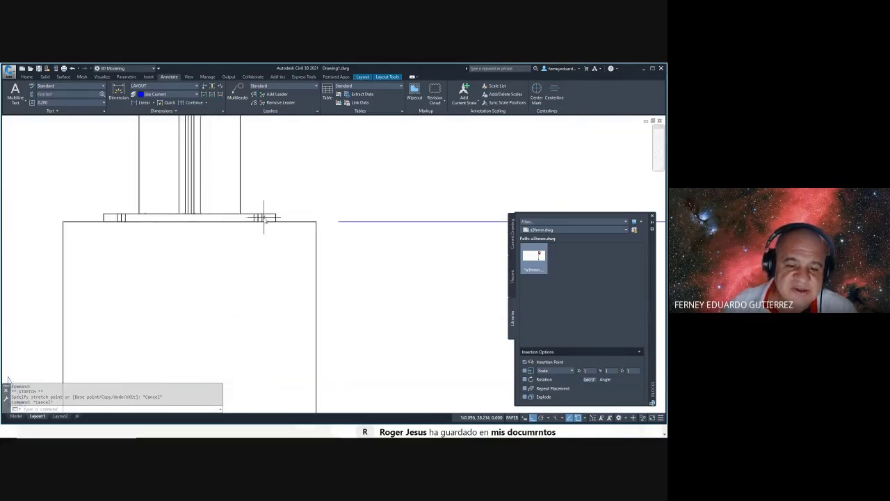
scroll(261, 215, "down", 6)
left_click(316, 211)
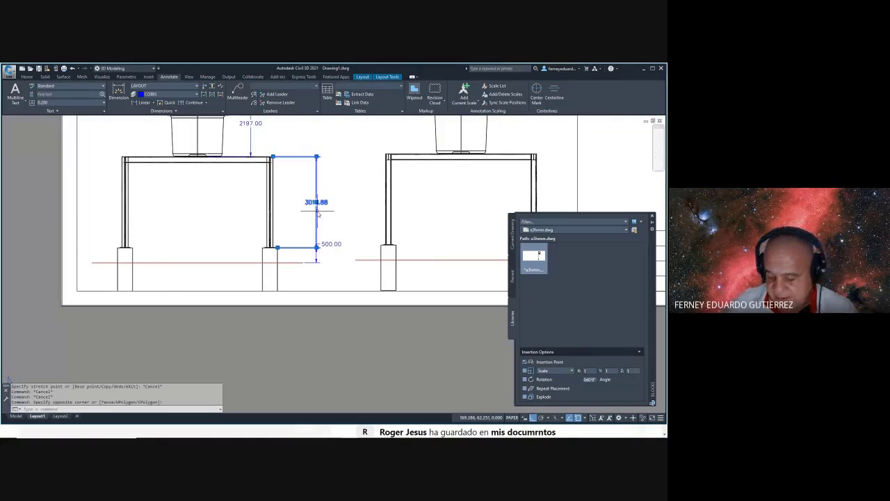
key("Delete")
- Add the 15.88 base plate thickness dimension
left_click(137, 103)
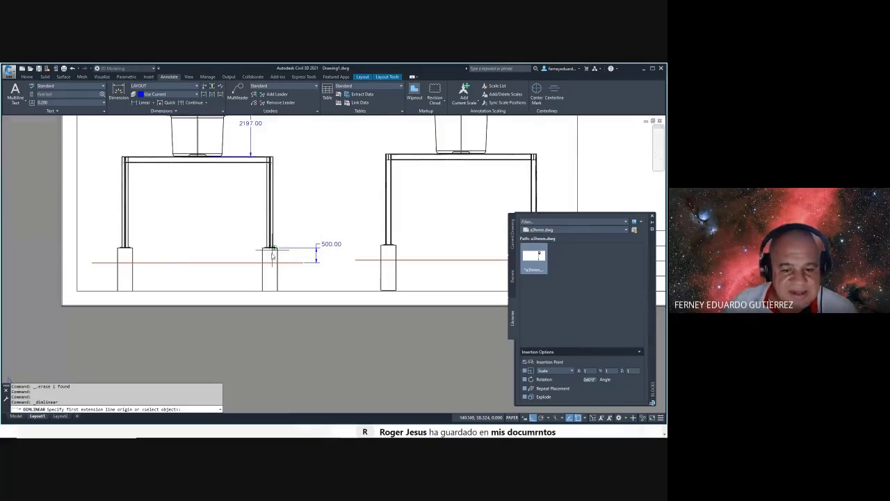
scroll(292, 209, "up", 5)
left_click(305, 195)
left_click(306, 195)
scroll(306, 195, "down", 4)
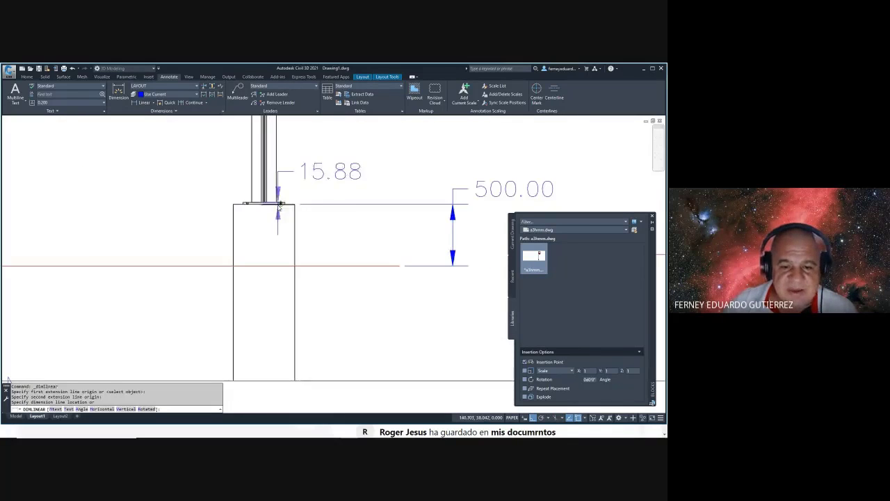
middle_click_drag(334, 202, 273, 209)
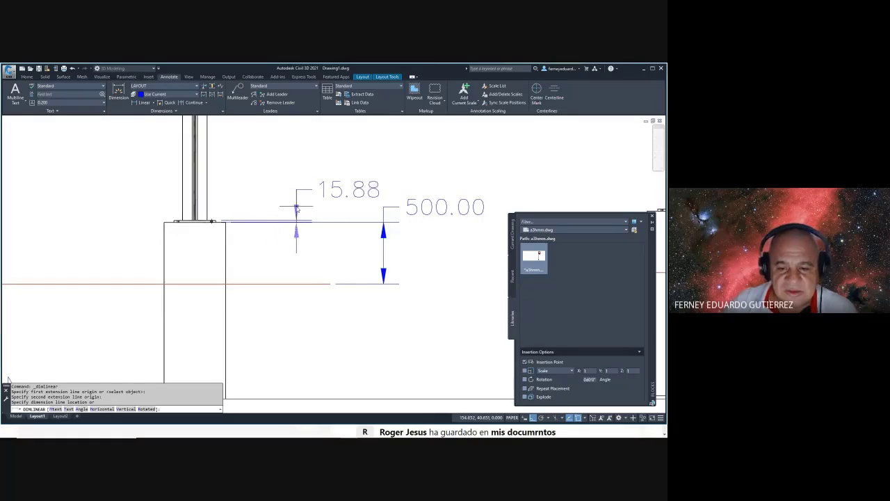
left_click(284, 209)
middle_click_drag(283, 209, 303, 311)
- Add the 3000.00 column height dimension from column base to top
left_click(138, 102)
scroll(225, 309, "up", 3)
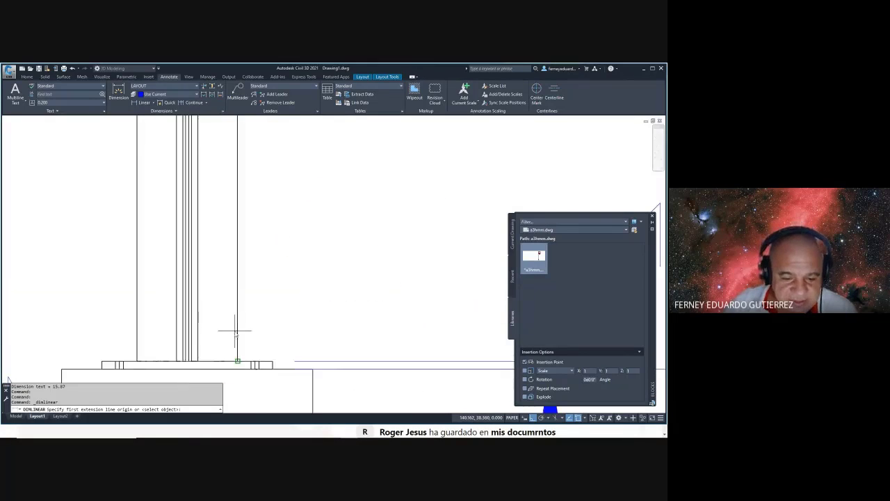
left_click(244, 323)
scroll(244, 323, "down", 4)
middle_click_drag(259, 220, 235, 222)
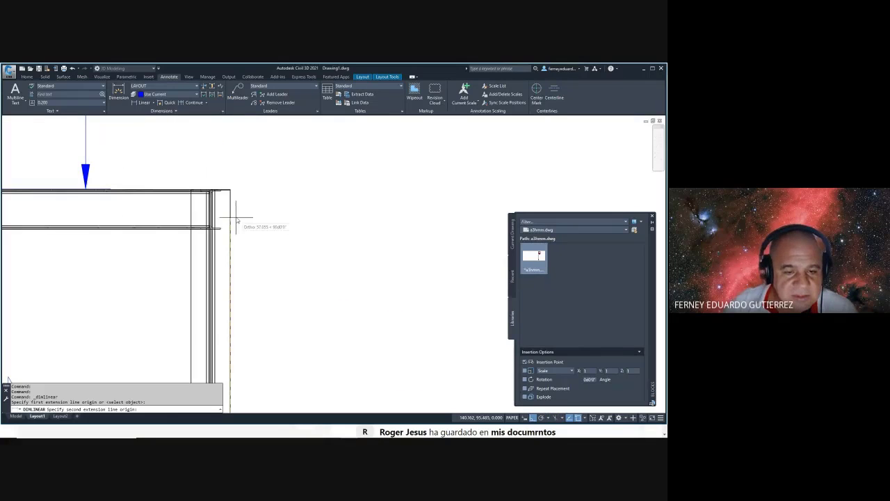
left_click(233, 214)
scroll(278, 249, "down", 3)
scroll(281, 139, "up", 3)
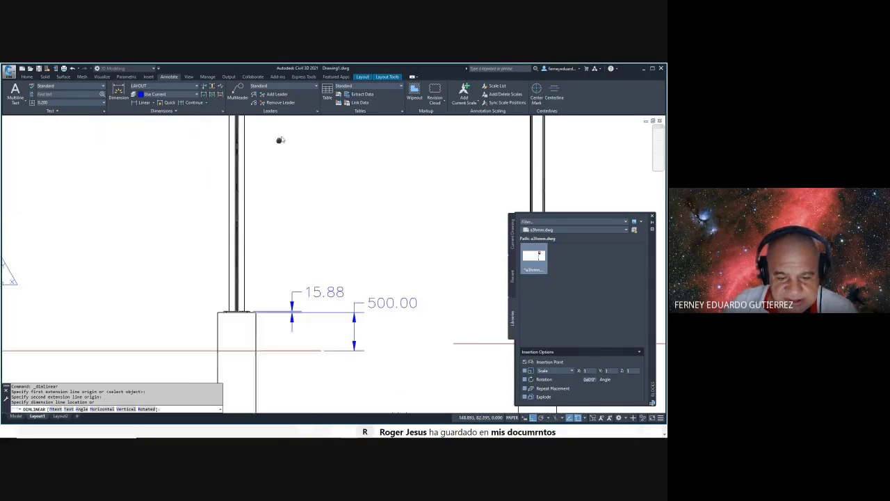
left_click(297, 284)
key("Escape")
key("Escape")
scroll(253, 248, "down", 5)
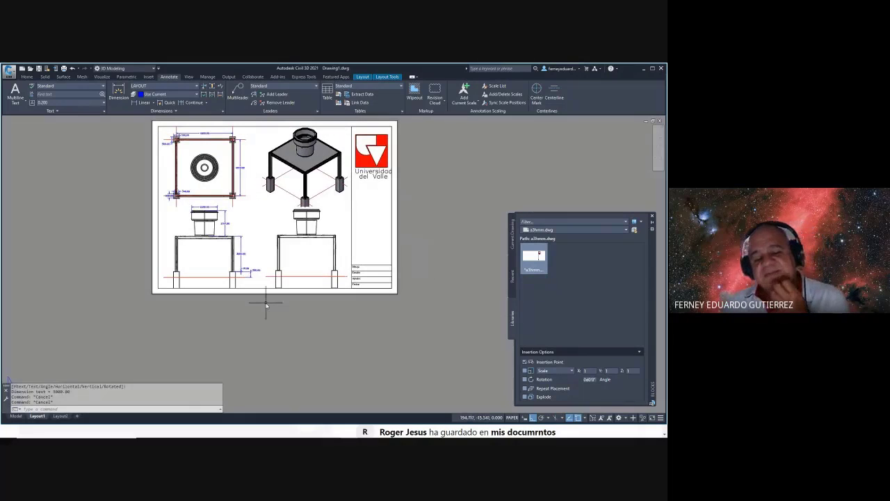
- Close the Blocks palette and zoom to fit the whole dimensioned A3 Layout1 sheet
middle_click_drag(244, 259, 236, 296)
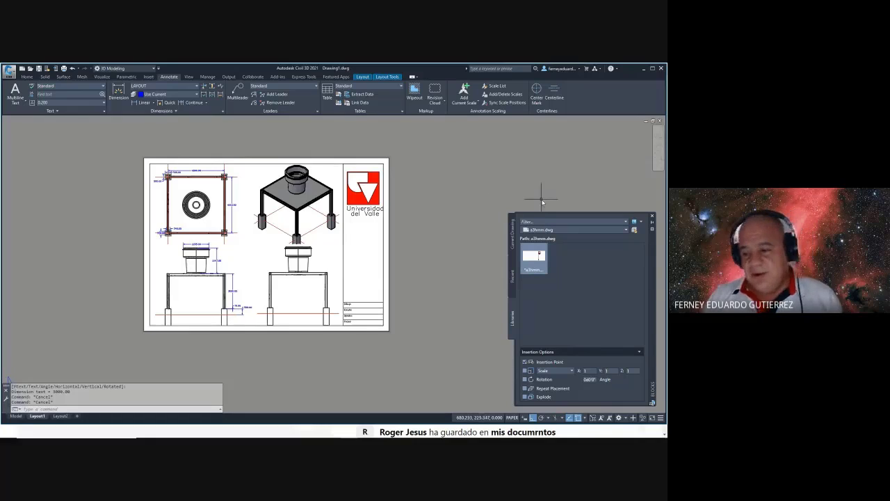
left_click(652, 219)
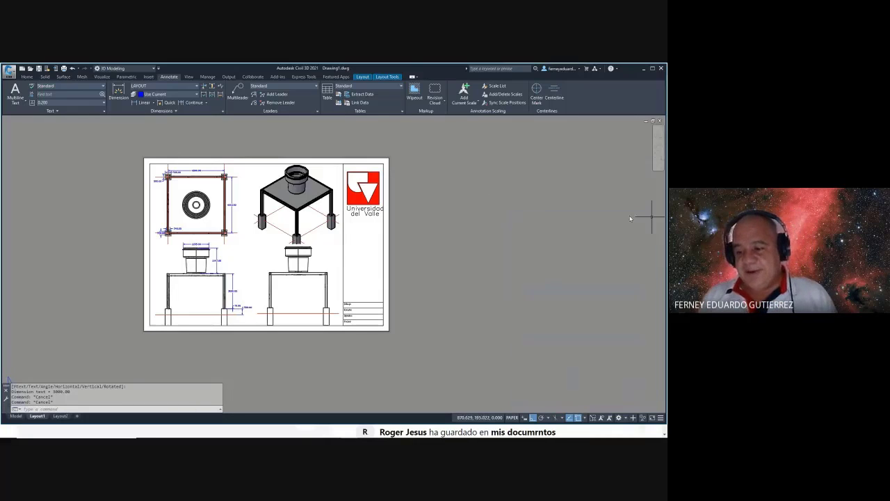
middle_click(412, 182)
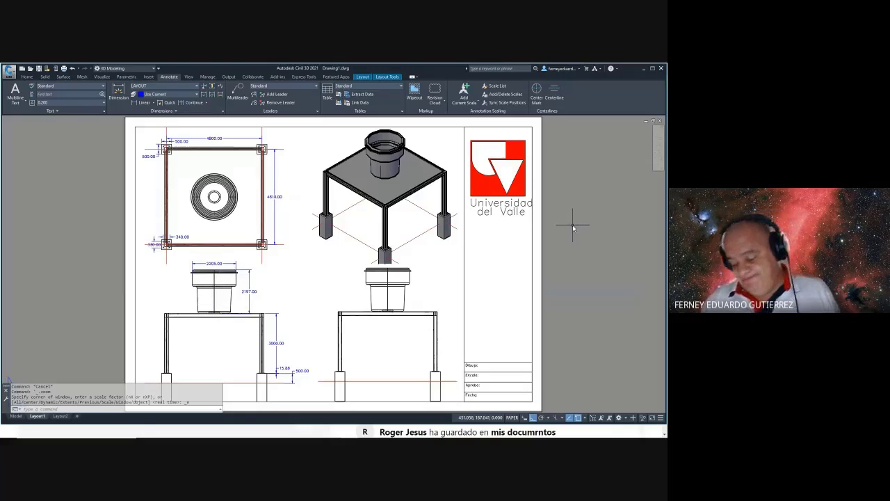
- Switch from Civil 3D to Chrome and show the Google Meet class call
key("alt+Tab")
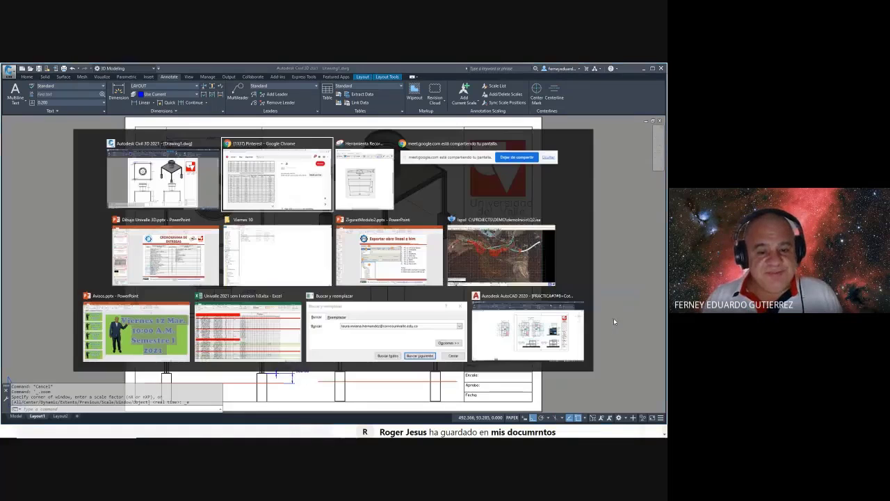
key("alt+Tab")
key("Escape")
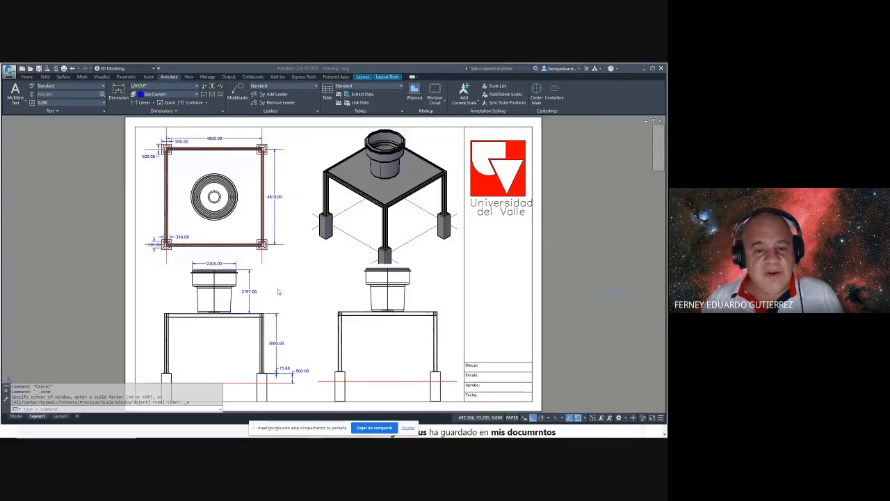
key("alt+Tab")
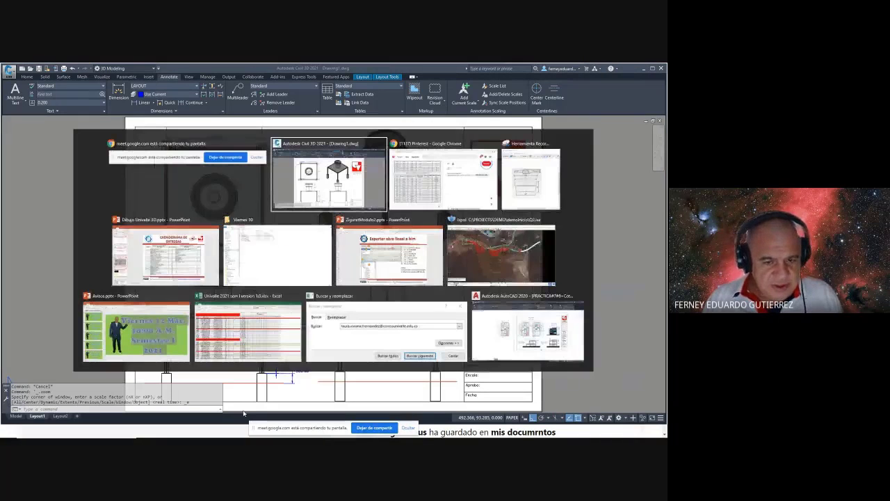
key("alt+Tab")
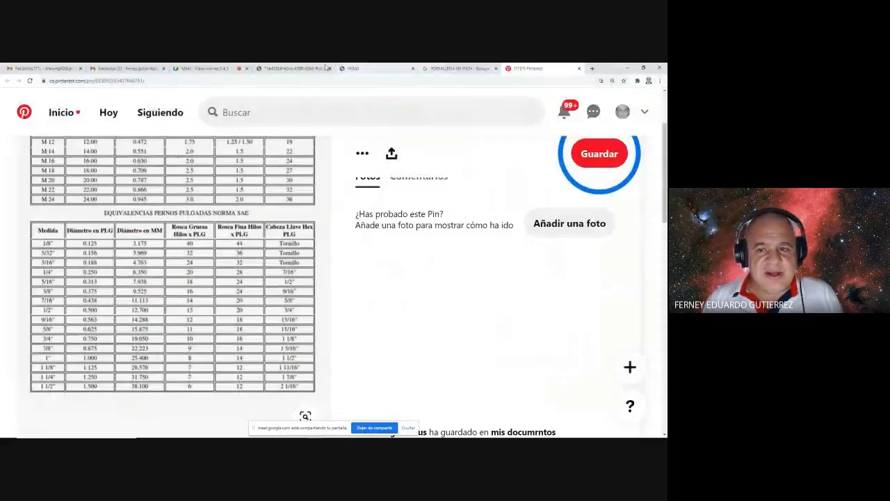
left_click(202, 68)
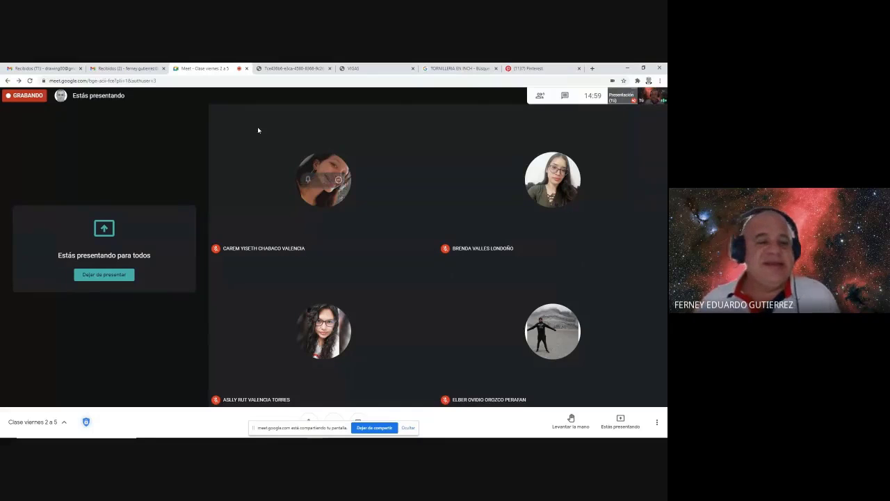
- Check the Gmail inbox tab and return to the Google Meet call
left_click(115, 69)
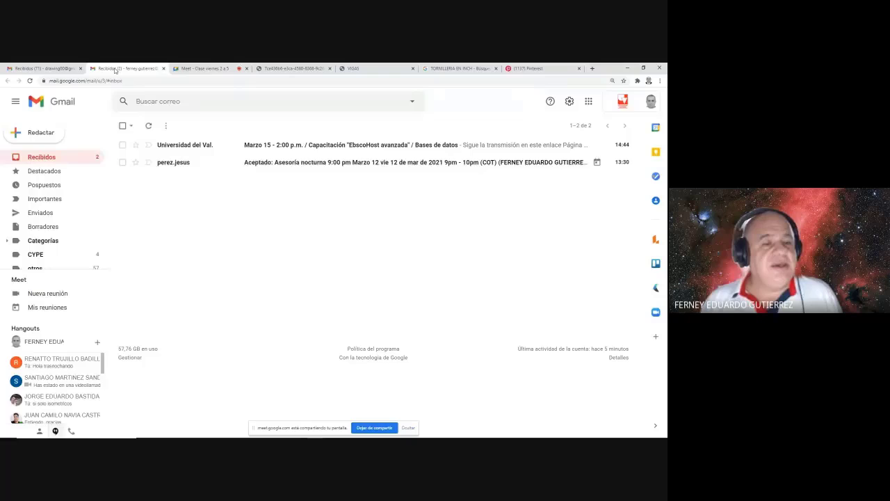
left_click(205, 68)
left_click(105, 67)
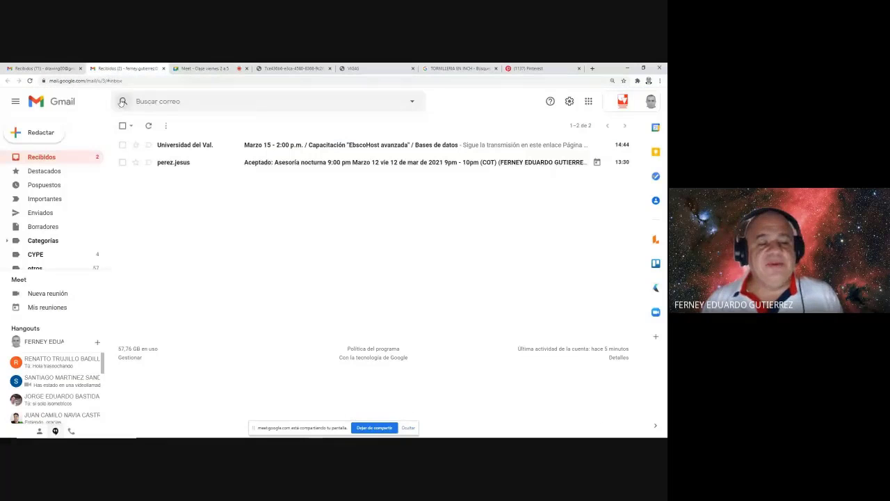
left_click(203, 68)
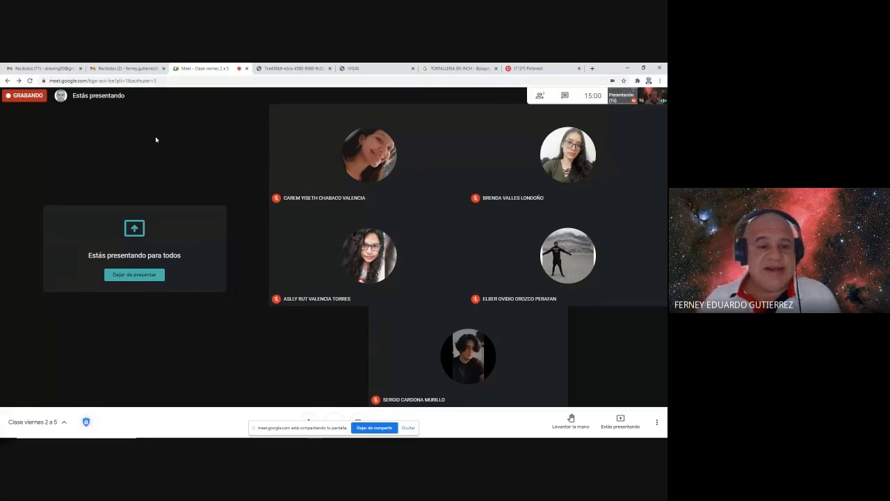
- Close the Eternit tank data sheet and the VIGAS and TORNILLERIA tabs, then return to Civil 3D
left_click(303, 70)
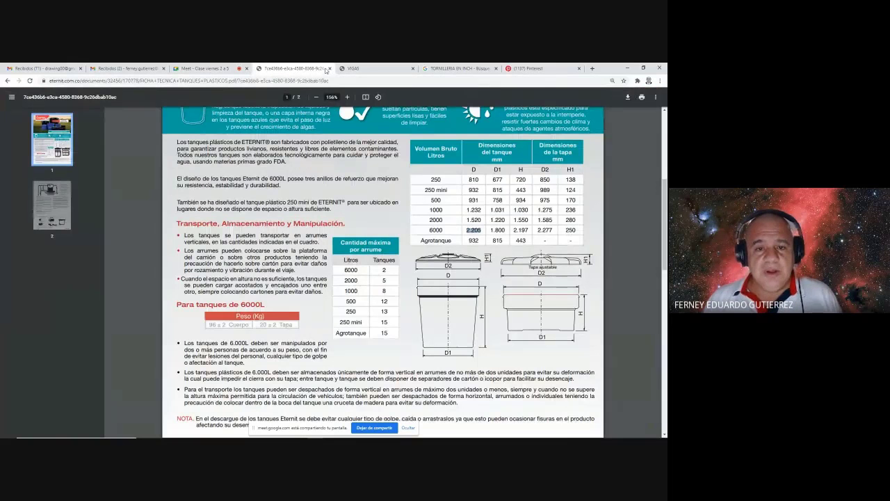
left_click(329, 68)
left_click(330, 68)
left_click(330, 68)
left_click(206, 68)
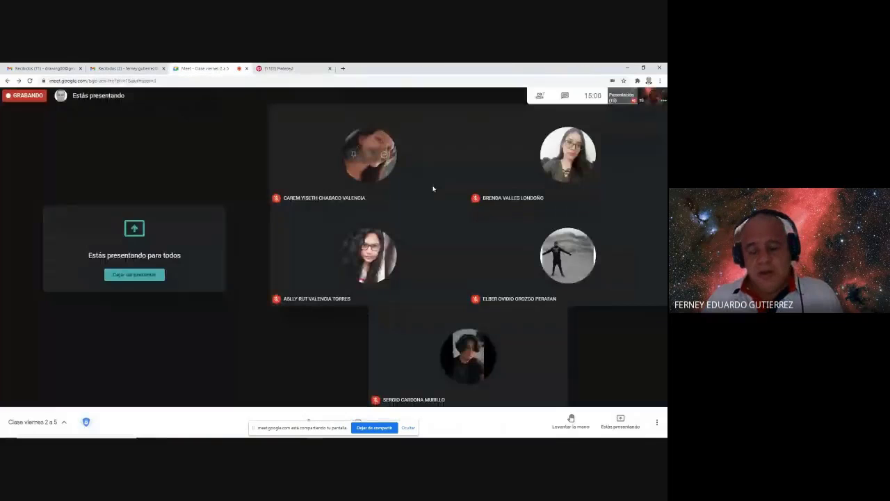
key("alt+Tab")
key("Tab")
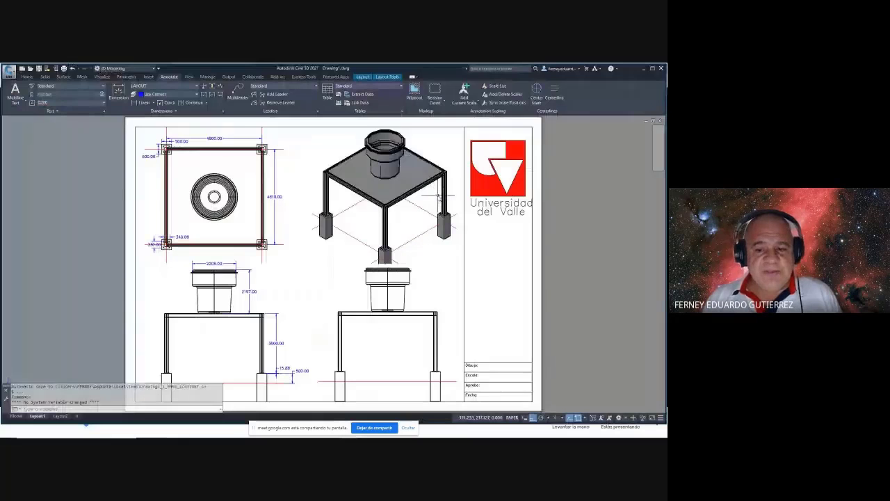
- Draw a Single viewport with VPORTS in the empty space beside the title-block sheet
middle_click_drag(441, 238, 390, 237)
key("Escape")
key("Escape")
key("Escape")
key("Escape")
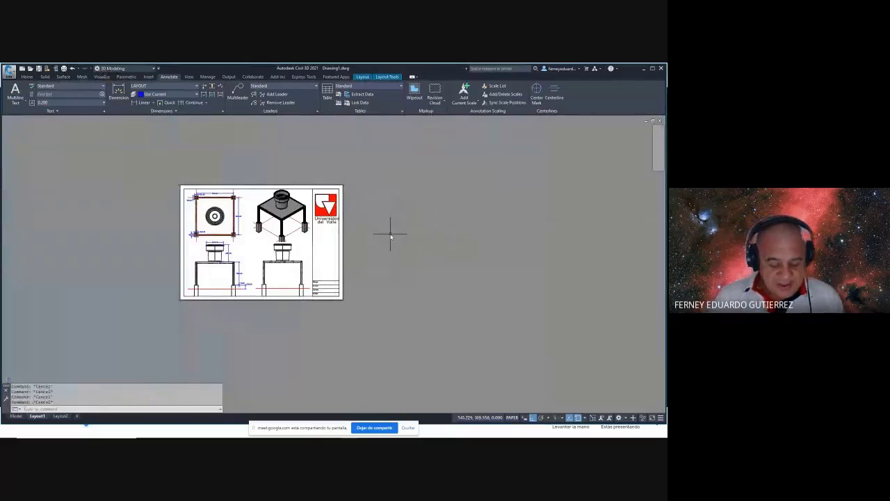
type("v")
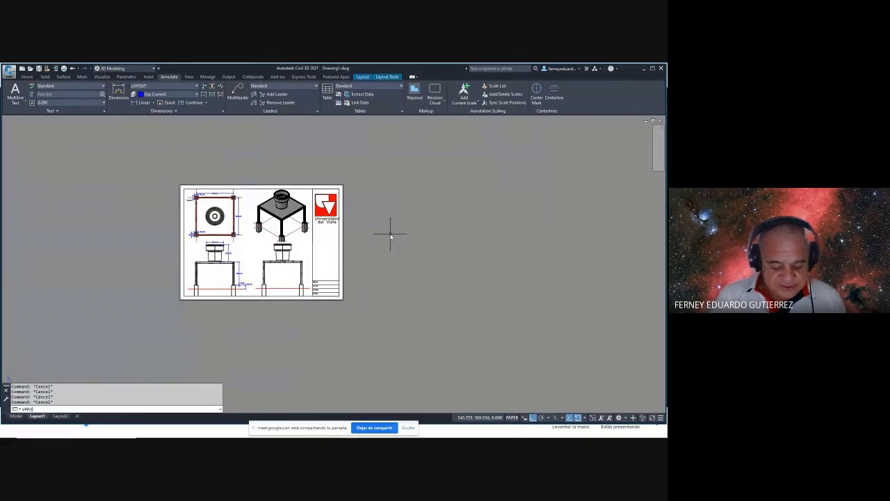
type("vport")
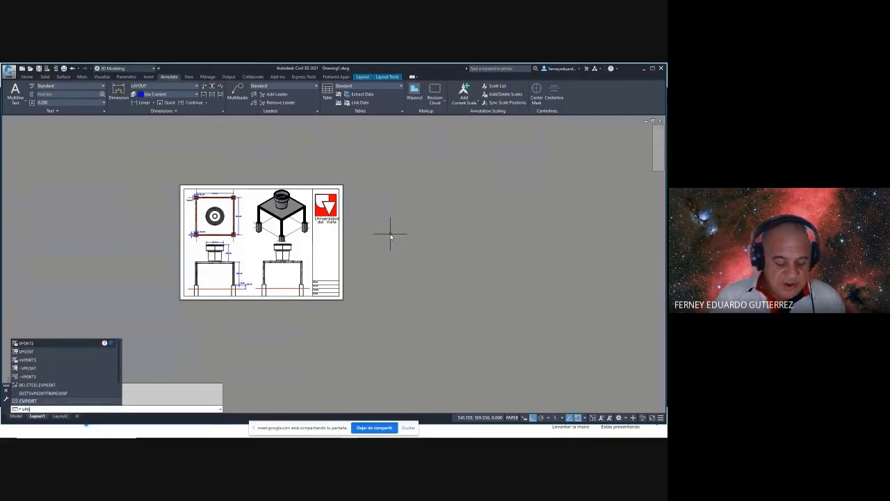
key("Return")
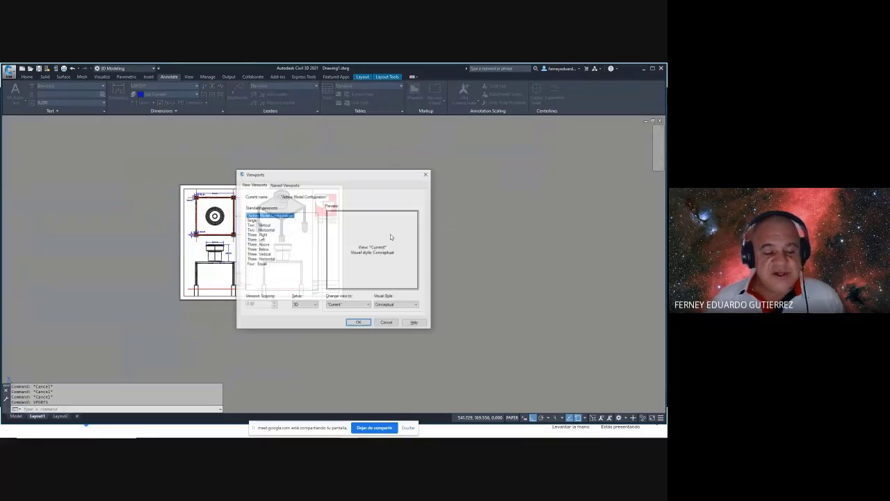
left_click(252, 220)
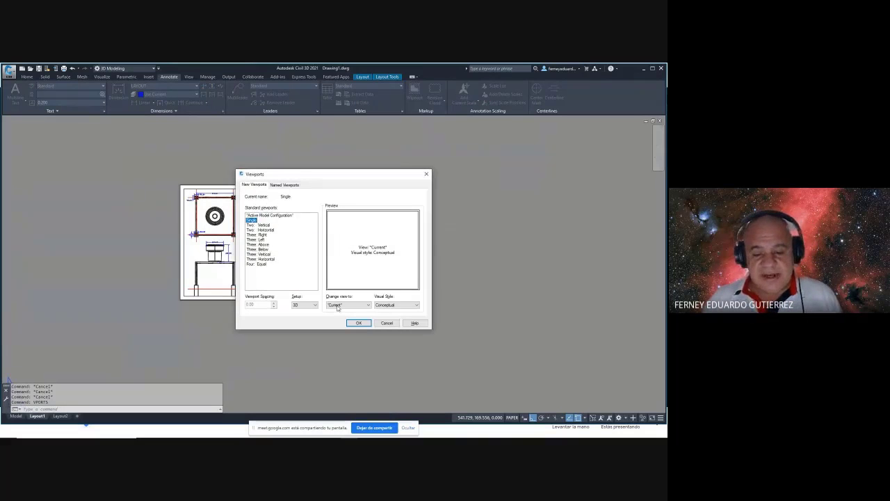
left_click(359, 323)
left_click(390, 252)
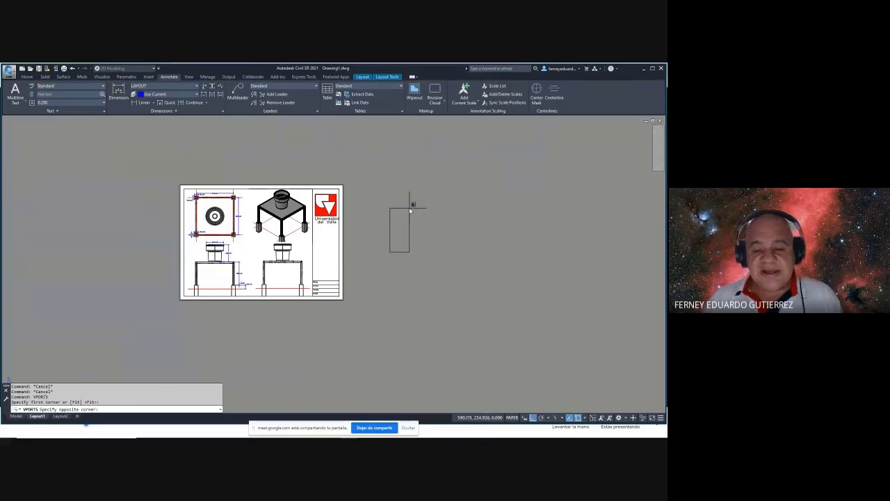
left_click(450, 203)
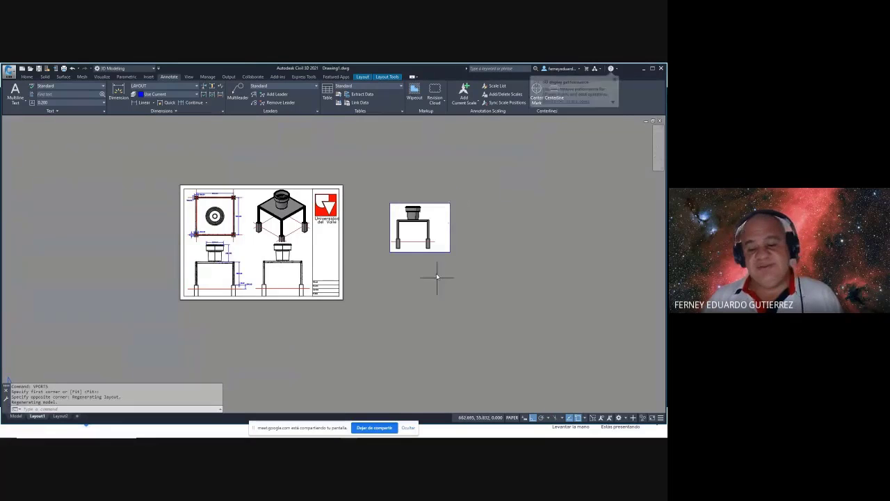
scroll(461, 229, "up", 4)
- Orbit the new viewport's model and try the top, front and side ViewCube views
left_click(389, 200)
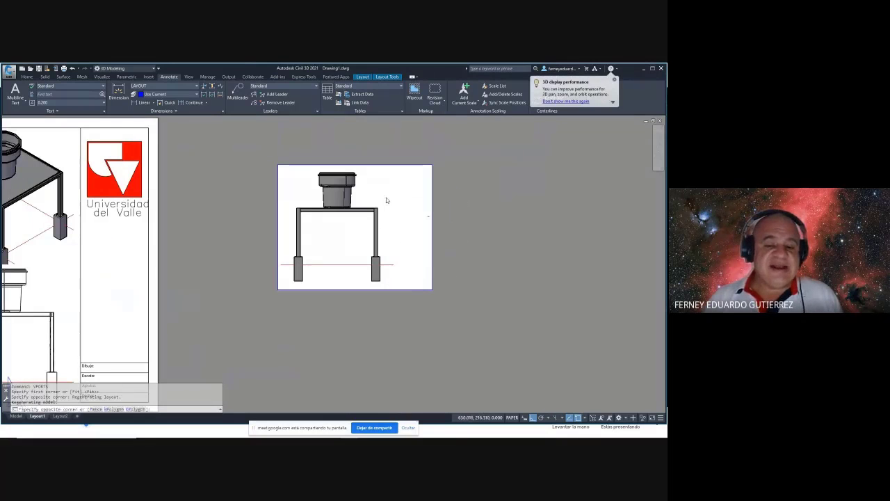
middle_click_drag(387, 201, 369, 224, "shift")
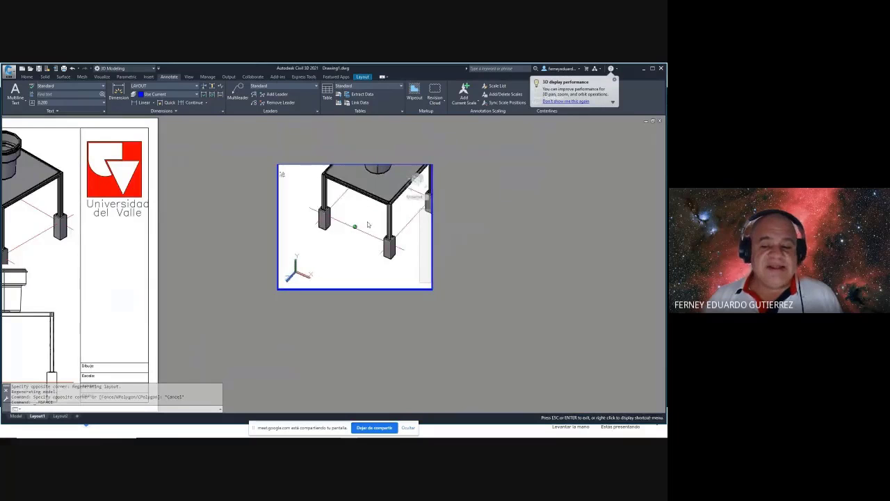
left_click(415, 182)
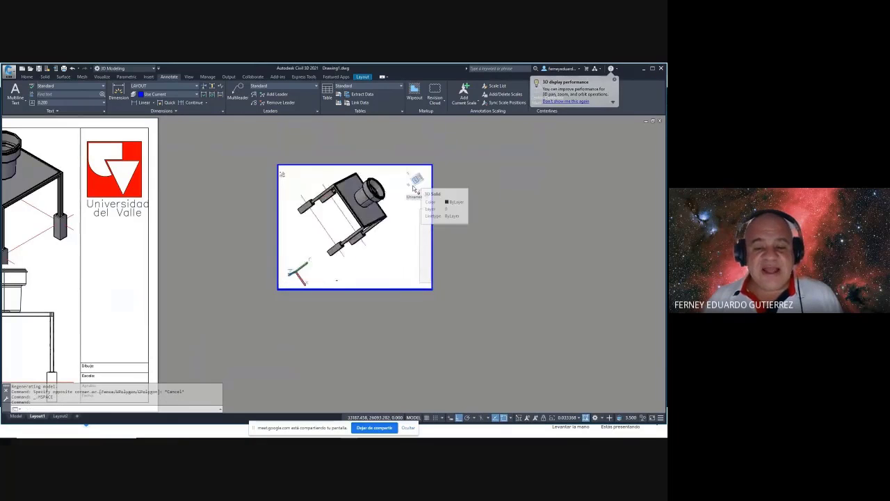
left_click(416, 181)
left_click(427, 174)
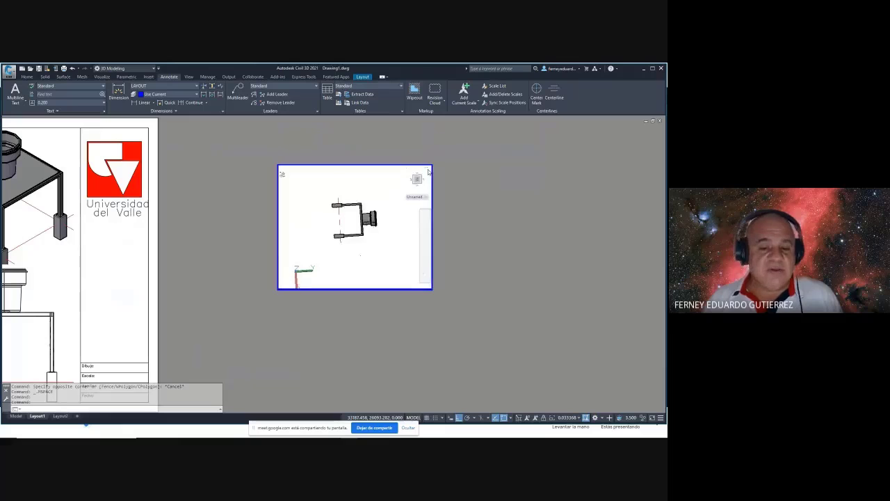
left_click(423, 182)
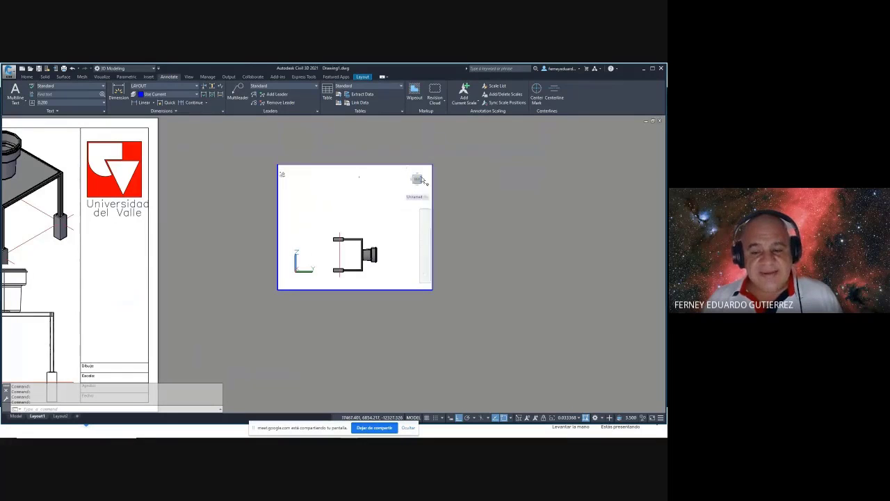
middle_click_drag(390, 222, 352, 256, "shift")
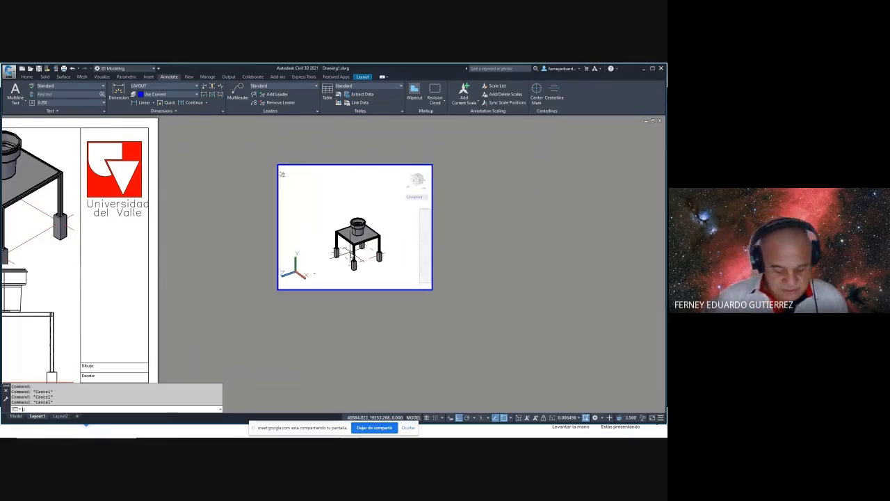
- Set the viewport to a centred PLAN top view of the table and return to paper space
key("Escape")
key("Escape")
key("Escape")
scroll(400, 205, "up", 2)
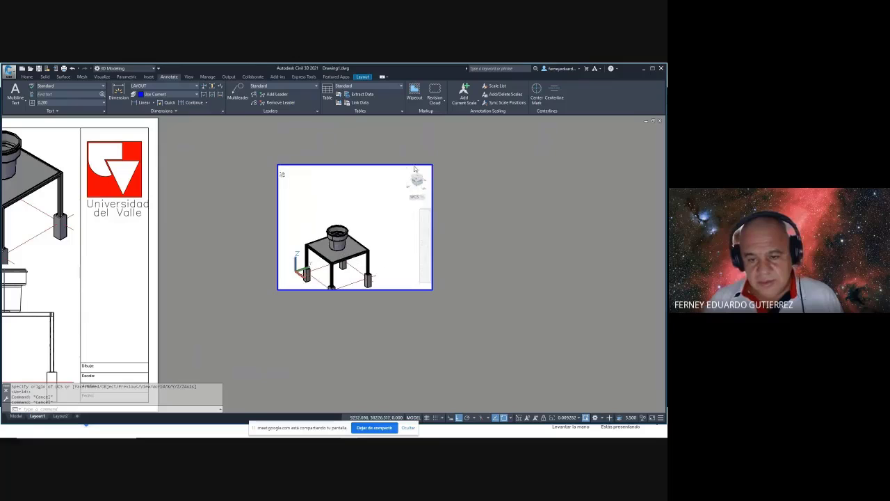
type("h")
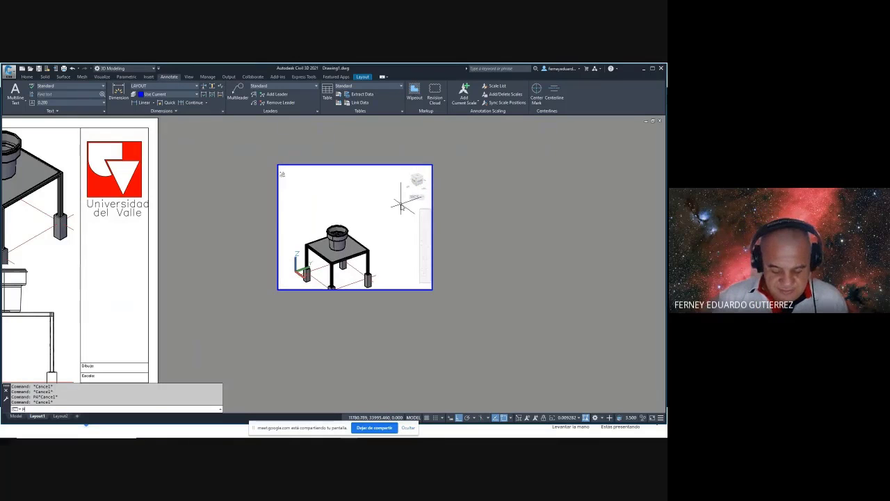
type("LAN")
key("Return")
key("Return")
scroll(361, 222, "up", 3)
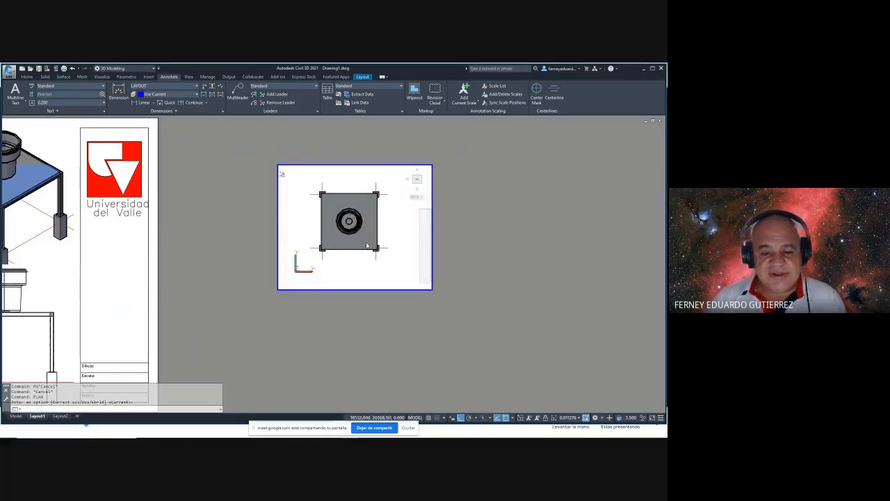
middle_click_drag(355, 233, 360, 237)
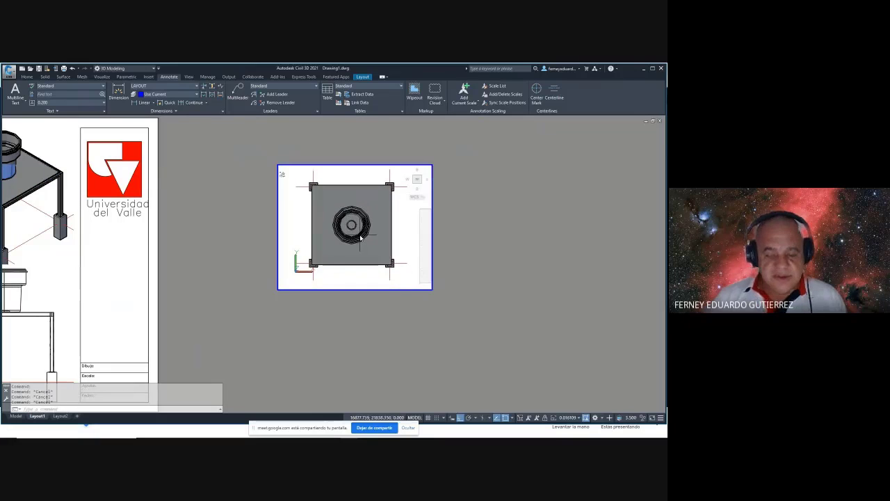
key("Escape")
key("Escape")
key("Escape")
double_click(474, 201)
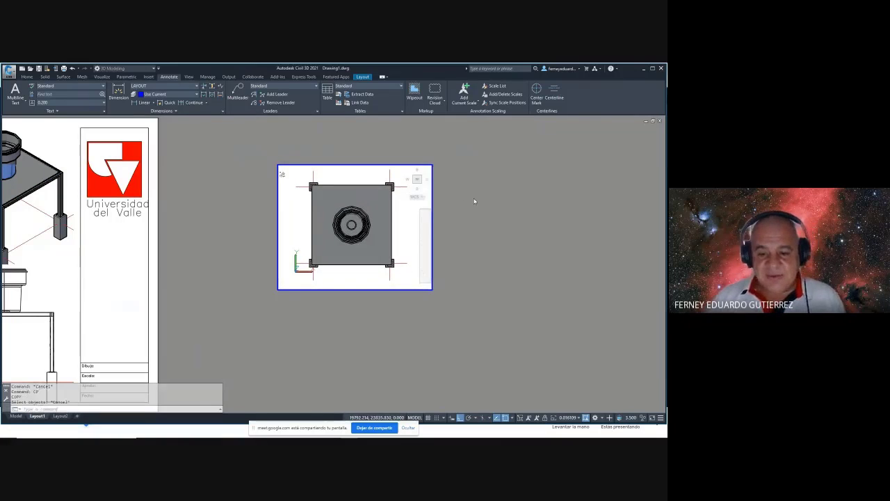
key("Escape")
type("CP")
key("Return")
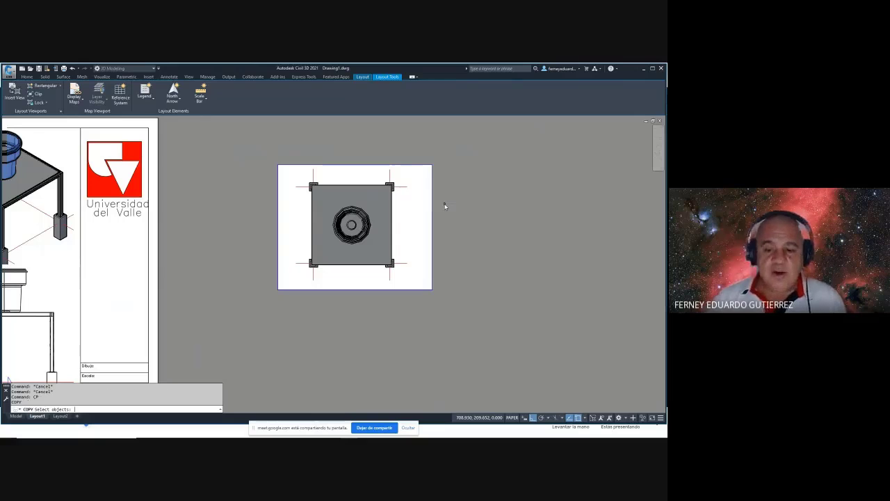
- Copy the viewport below the original and switch the copy to a front view
left_click(445, 204)
left_click(415, 232)
middle_click_drag(457, 222, 463, 193)
key("Return")
left_click(464, 193)
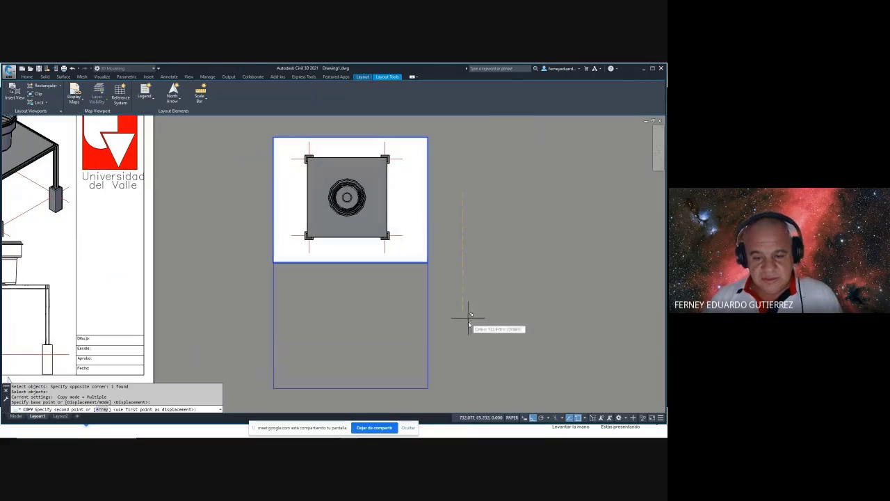
left_click(469, 334)
key("Escape")
middle_click_drag(461, 301, 468, 242)
double_click(412, 277)
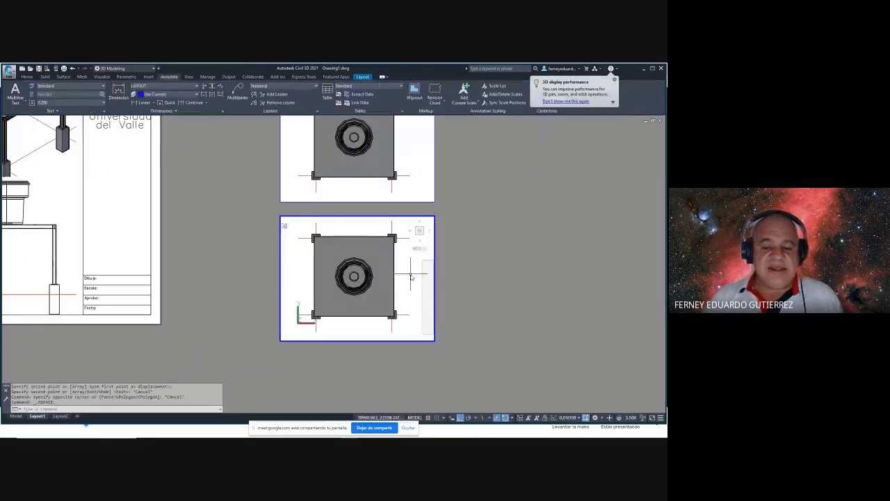
left_click(420, 237)
scroll(340, 274, "up", 3)
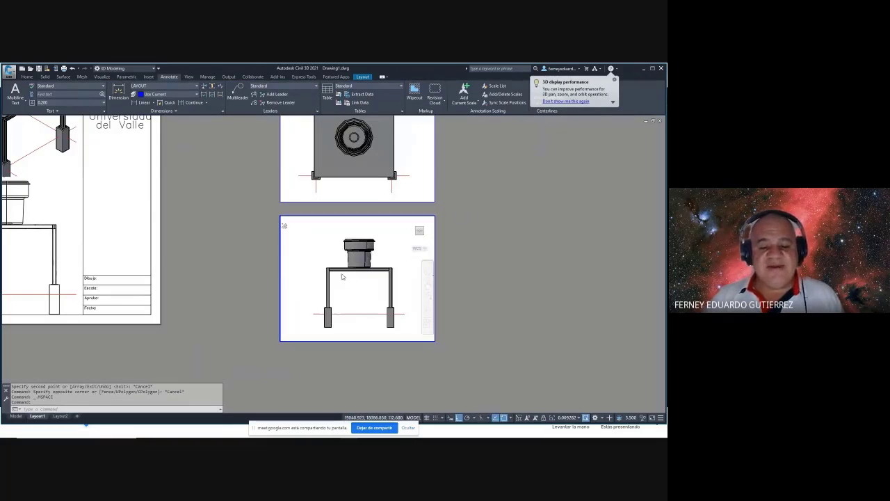
double_click(459, 265)
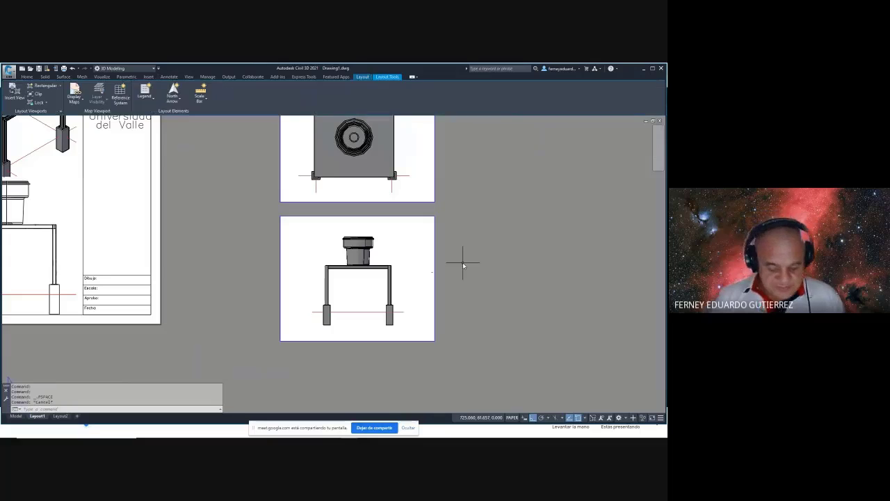
- Copy the front-view viewport to the right with CP
key("Escape")
type("CP")
key("Return")
left_click(466, 259)
left_click(416, 288)
key("Return")
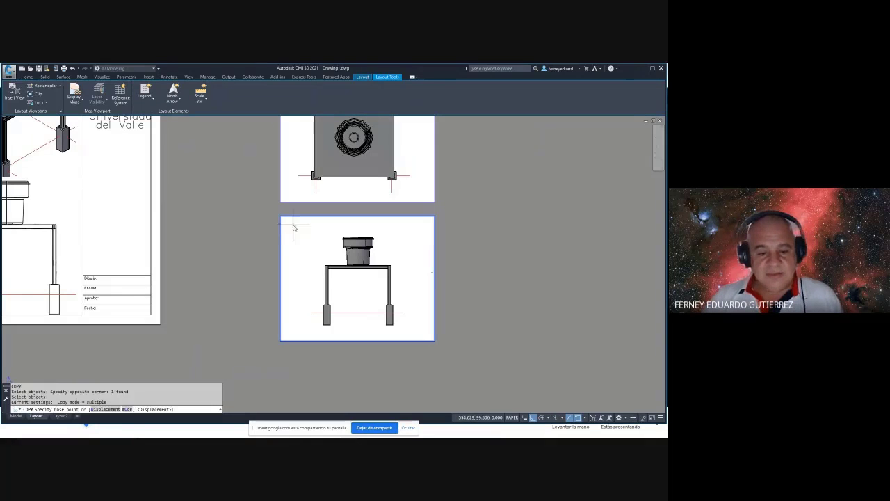
left_click(287, 224)
left_click(460, 230)
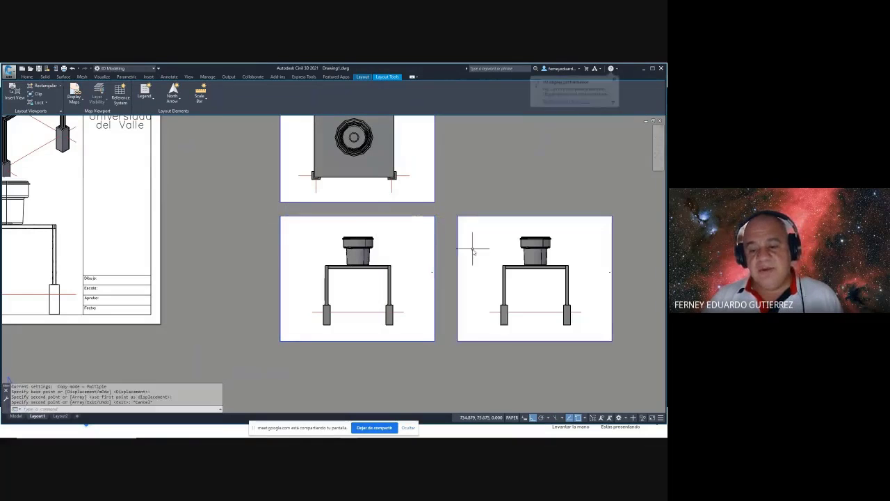
key("Escape")
- Recentre the model inside the right-hand viewport and return to paper space
double_click(476, 241)
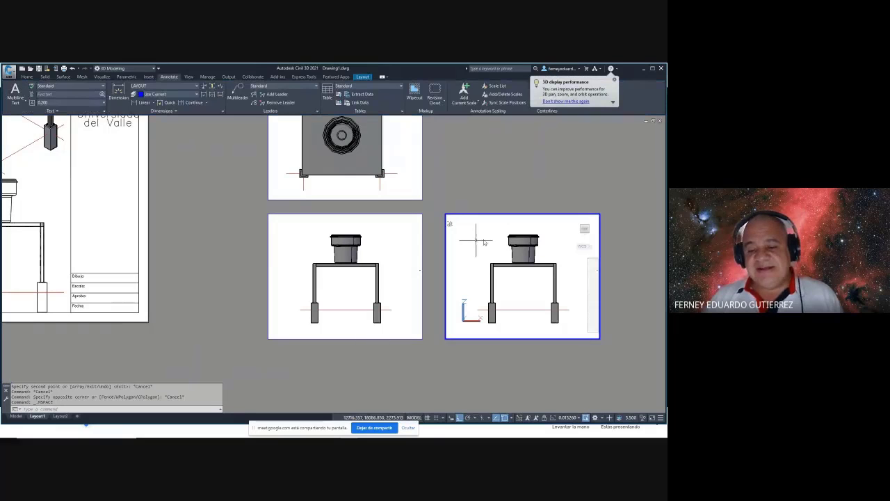
scroll(547, 275, "down", 3)
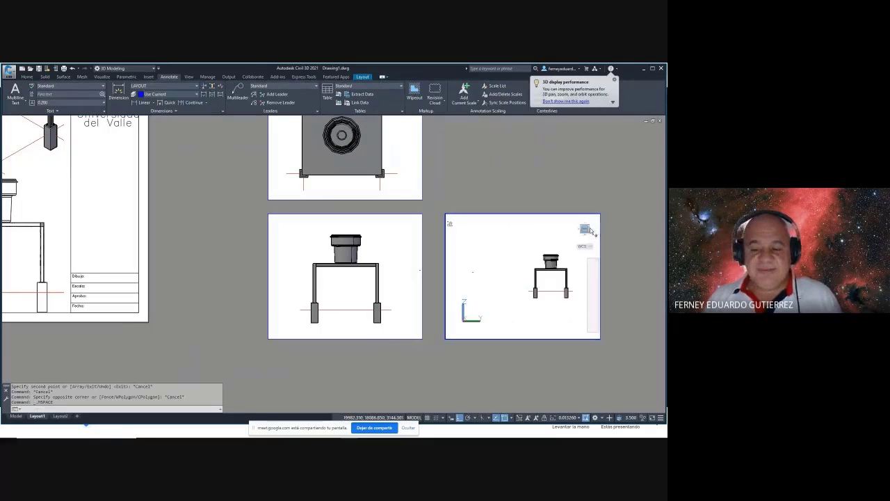
scroll(548, 278, "up", 5)
scroll(548, 278, "down", 3)
mouse_move(533, 279)
middle_mouse_down()
mouse_move(503, 278)
mouse_move(533, 274)
mouse_move(513, 271)
middle_mouse_up()
key("Escape")
double_click(513, 193)
key("Escape")
key("Escape")
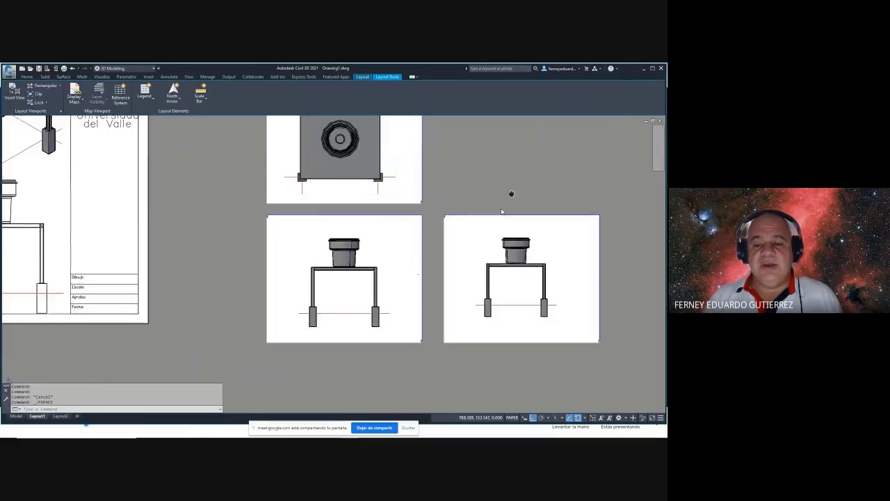
- Copy the lower-right viewport to the top right and orbit it to an isometric view
middle_click_drag(510, 195, 443, 258)
type("co")
key("Return")
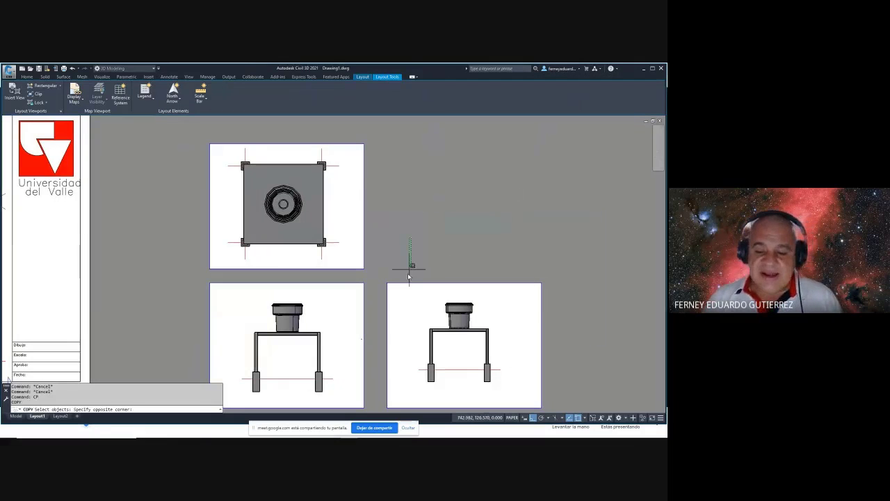
left_click(408, 255)
left_click(404, 294)
key("Return")
left_click(418, 278)
left_click(432, 139)
key("Escape")
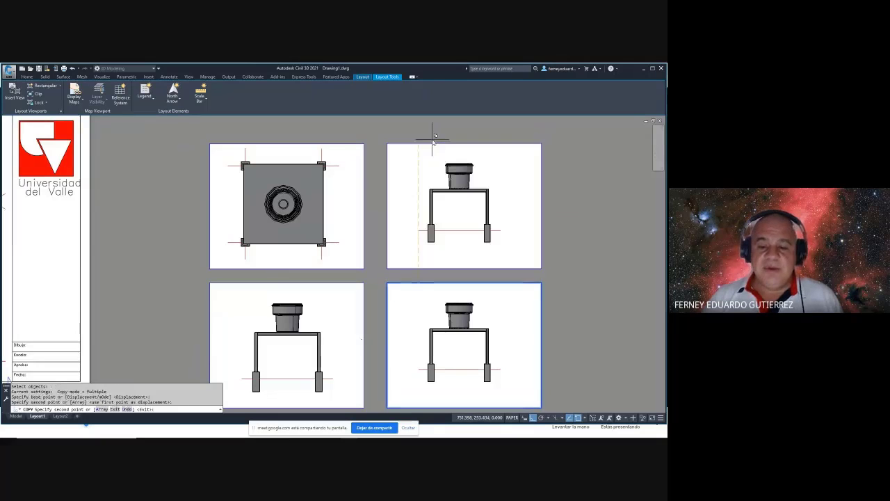
double_click(487, 178)
middle_click_drag(487, 179, 410, 244, "shift")
double_click(599, 210)
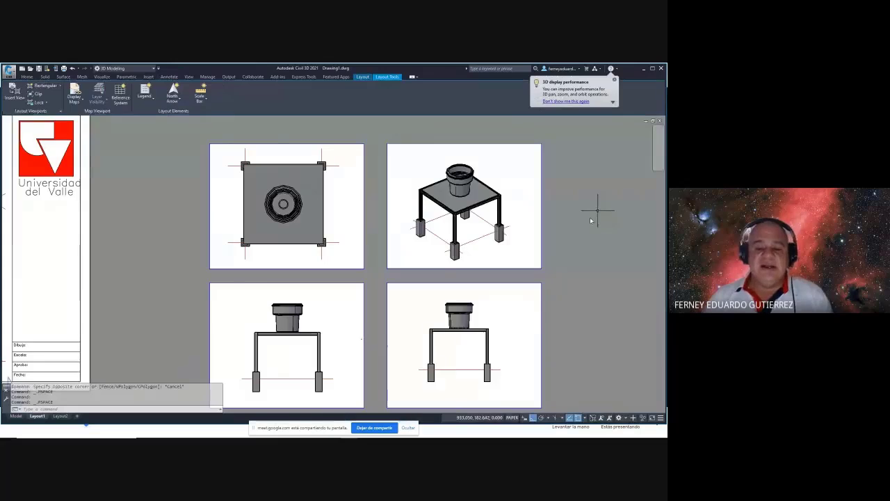
- Make room on the layout and open the Viewports dialog with VPORTS
scroll(596, 205, "down", 2)
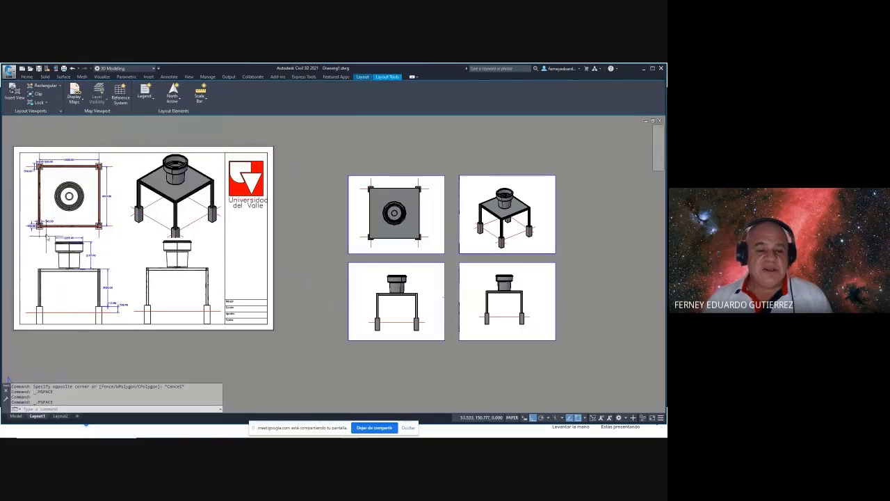
middle_click_drag(562, 258, 447, 239)
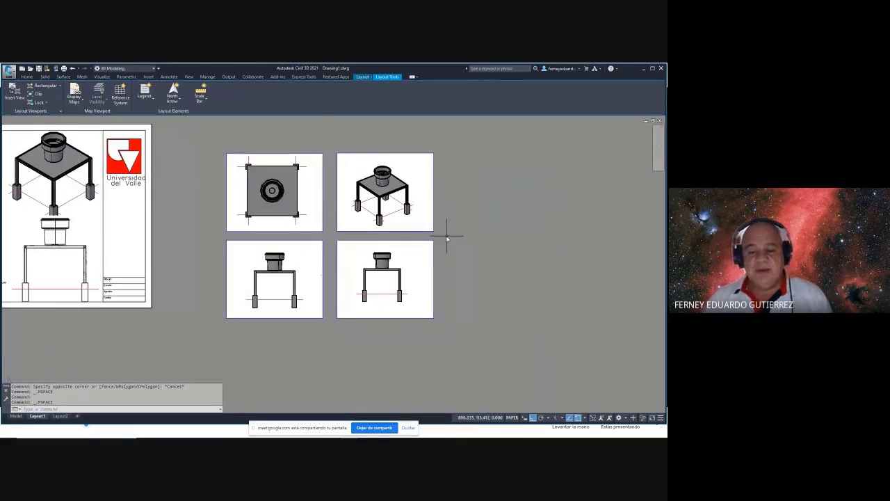
key("Escape")
key("Escape")
key("Escape")
key("Escape")
type("PORTS")
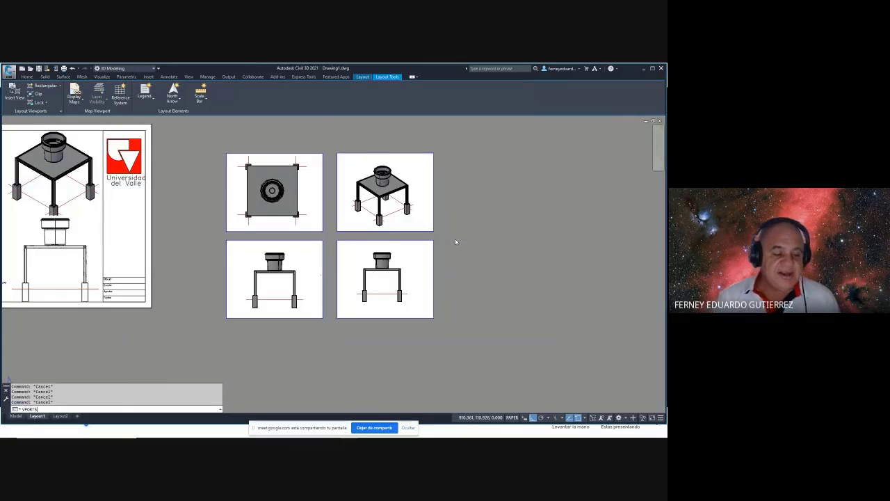
key("Return")
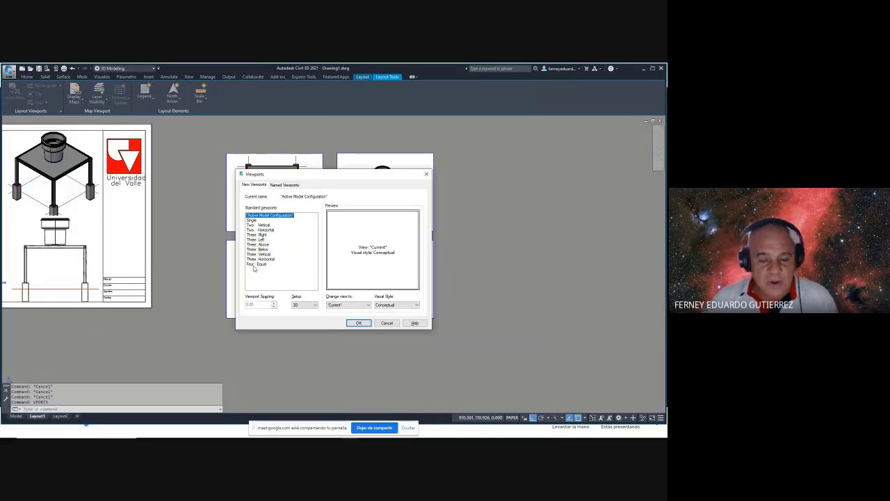
- Choose Four: Equal with 3D setup and set the top-left pane to Top, 2D Wireframe
left_click(259, 264)
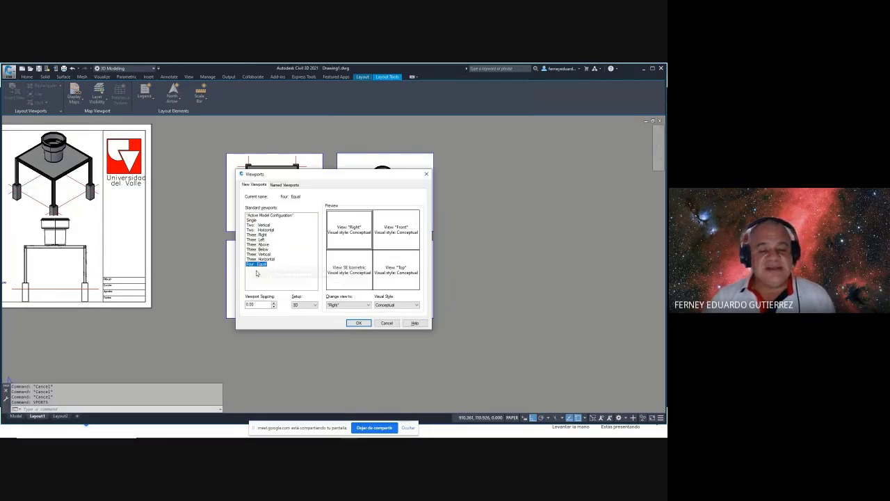
left_click(306, 304)
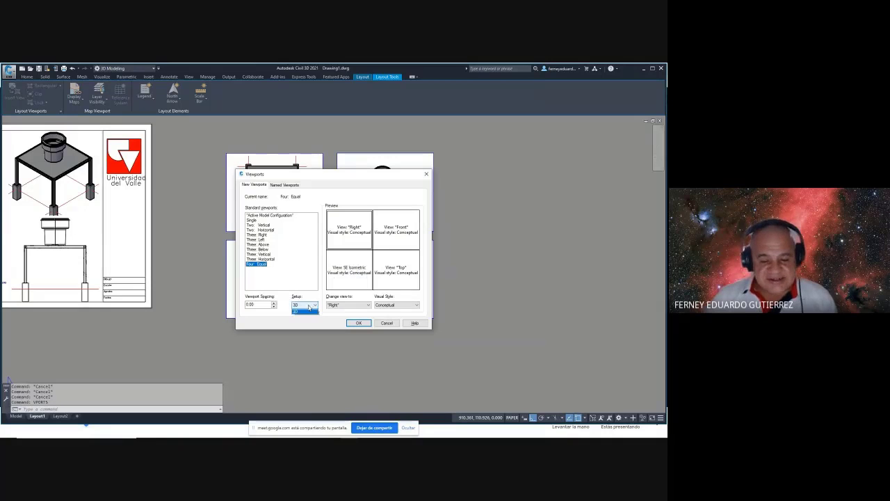
left_click(300, 317)
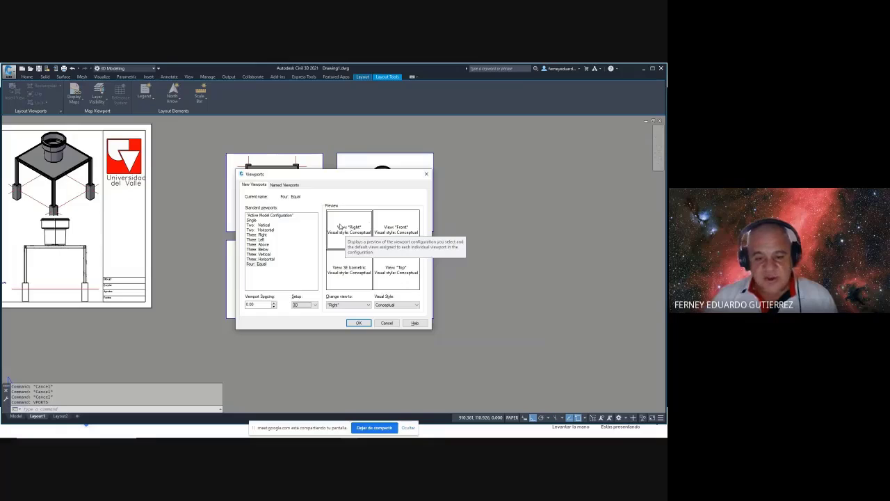
left_click(343, 232)
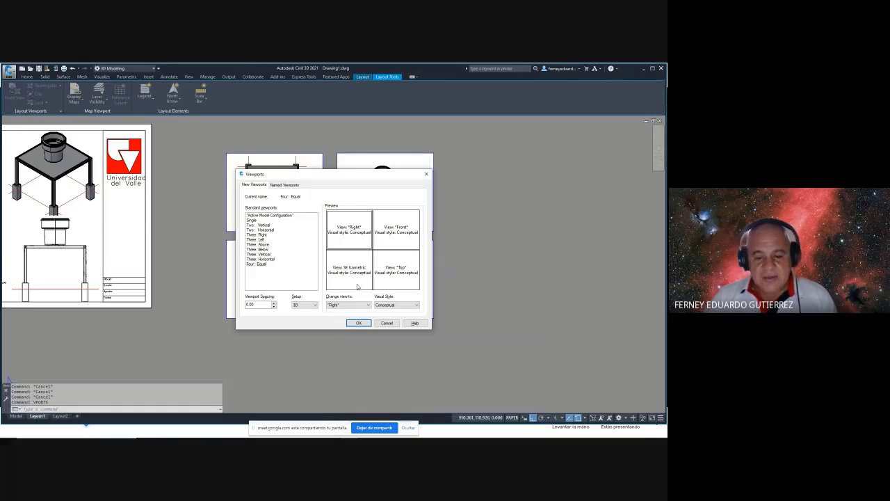
left_click(348, 305)
left_click(340, 315)
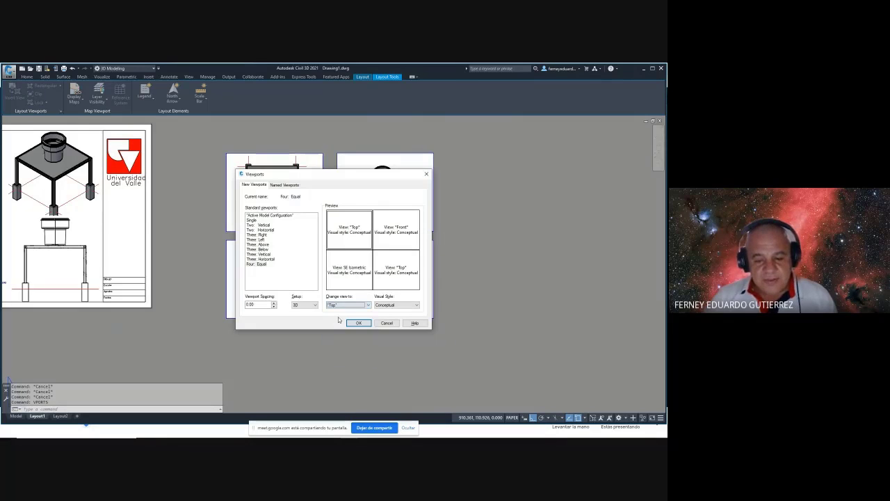
left_click(408, 306)
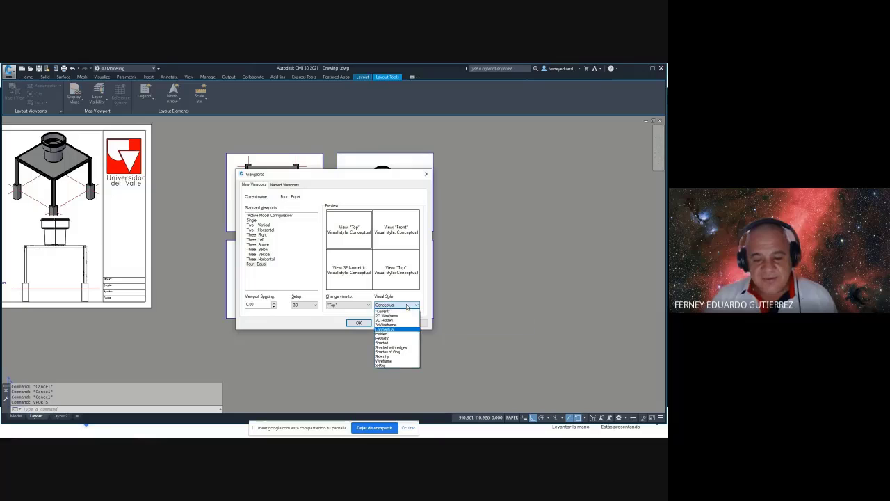
left_click(390, 312)
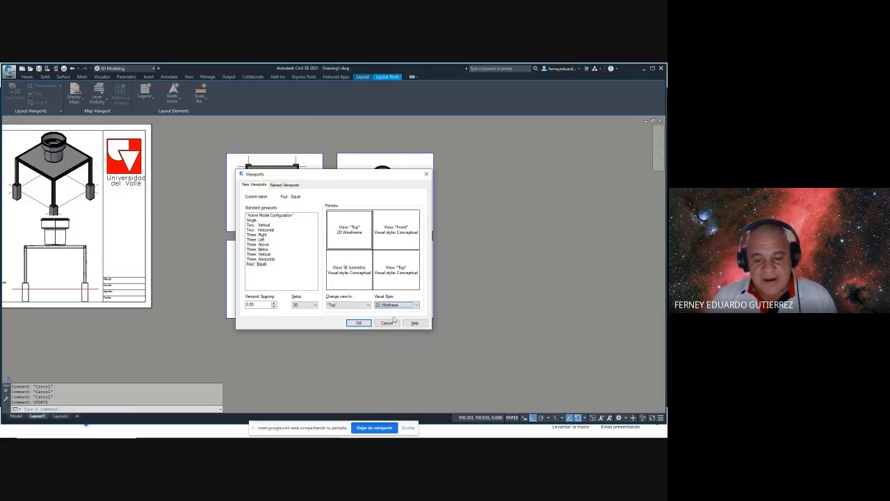
- Set the bottom-left pane to Front and the bottom-right pane to Right, Hidden
left_click(352, 270)
left_click(360, 305)
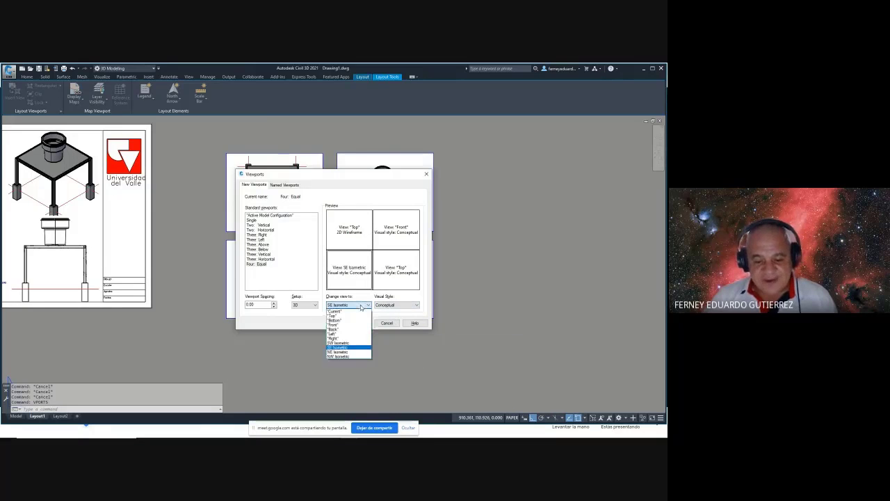
left_click(334, 325)
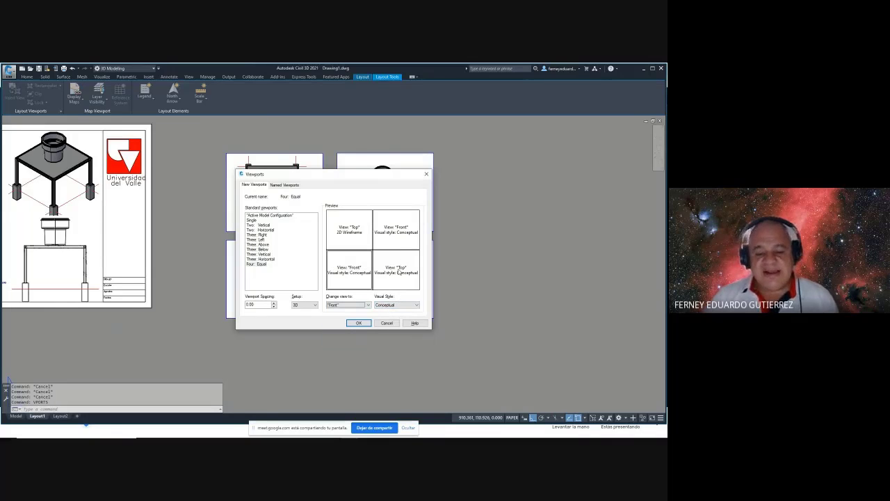
left_click(400, 271)
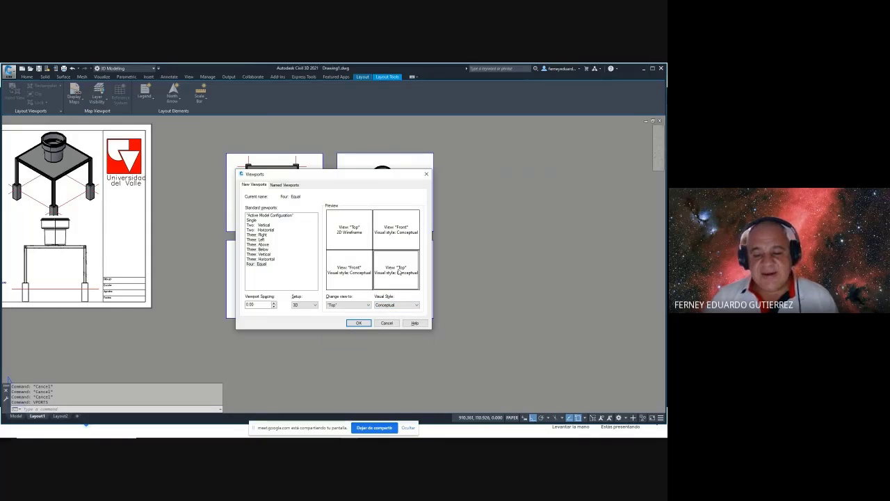
left_click(351, 306)
left_click(334, 338)
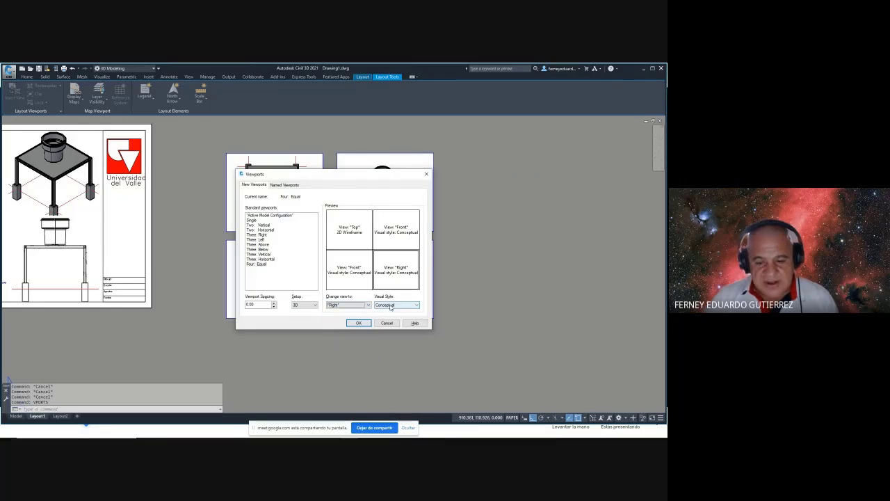
left_click(406, 306)
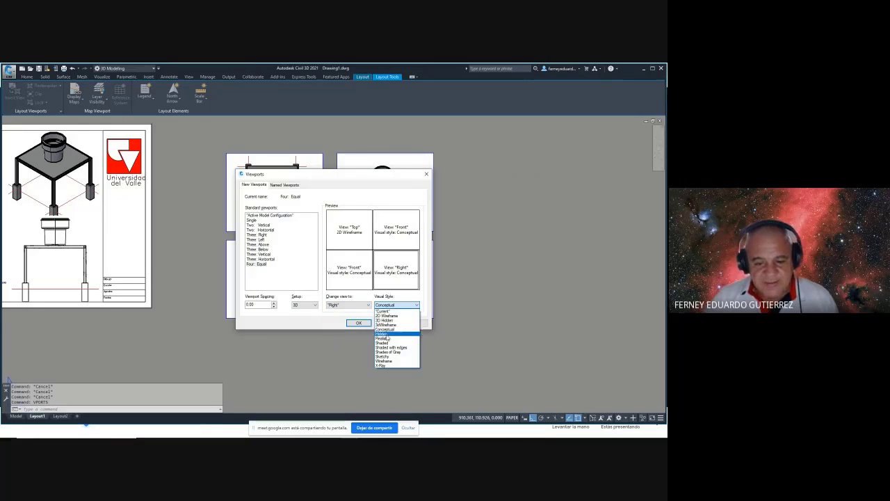
left_click(387, 334)
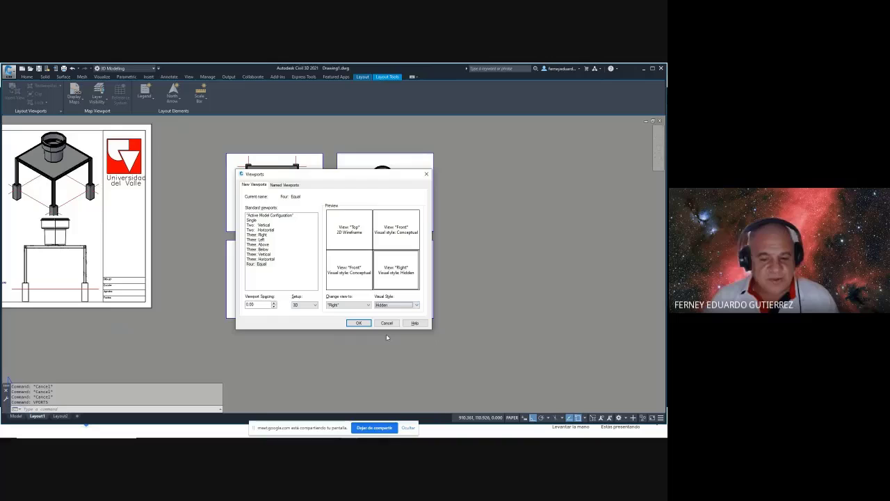
- Set the top-right pane to SE Isometric, Shaded, and confirm the configuration
left_click(394, 234)
left_click(364, 306)
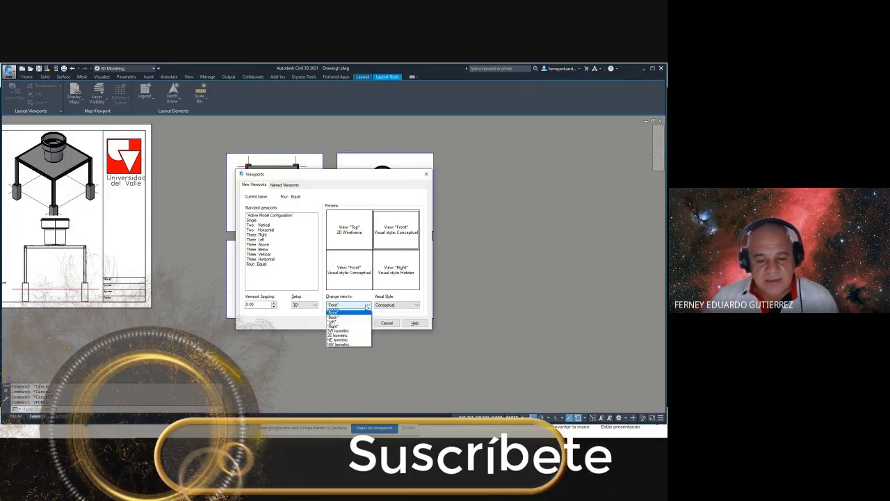
left_click(339, 347)
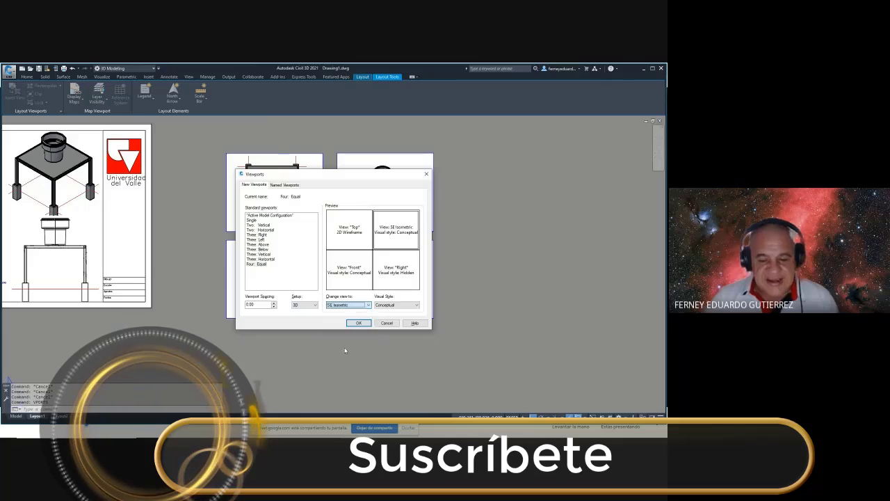
left_click(416, 307)
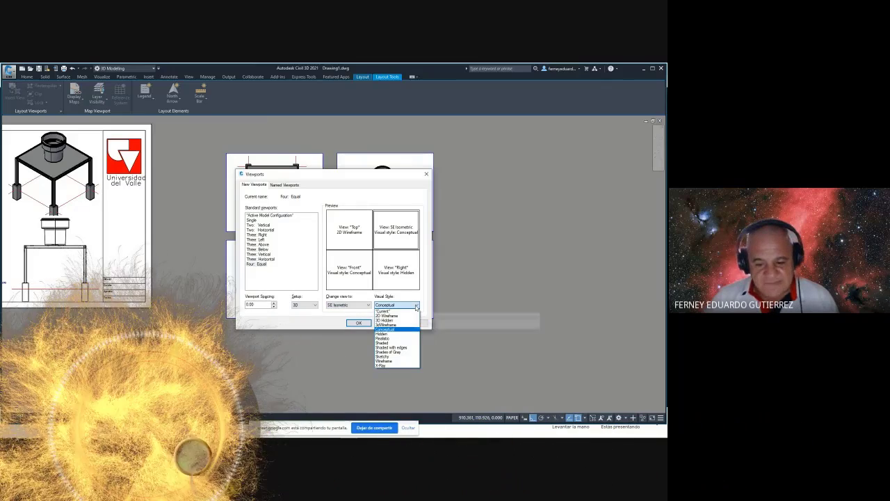
left_click(383, 342)
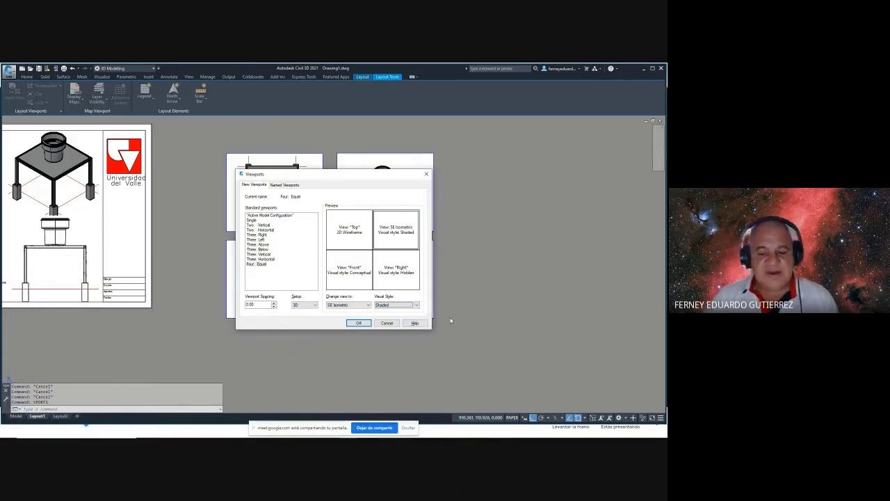
left_click(362, 324)
middle_click_drag(507, 304, 411, 285)
- Place the four-viewport set to the right of the others by picking two corners
scroll(411, 285, "down", 2)
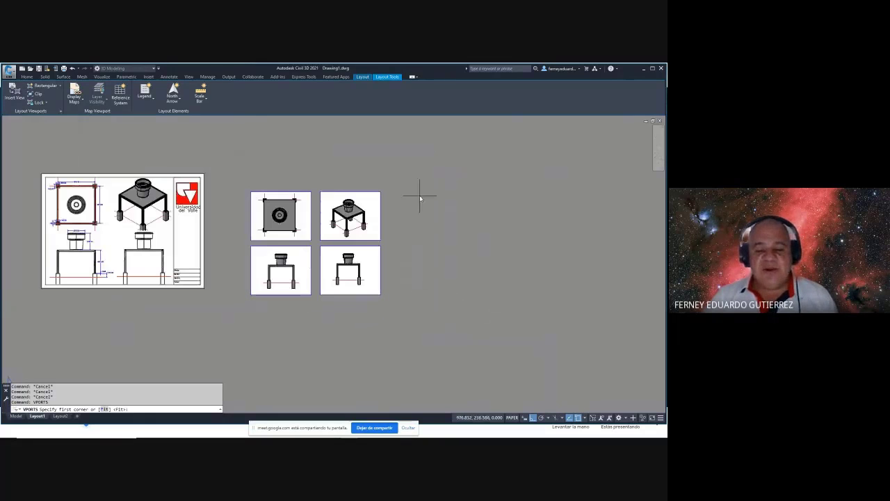
left_click(415, 196)
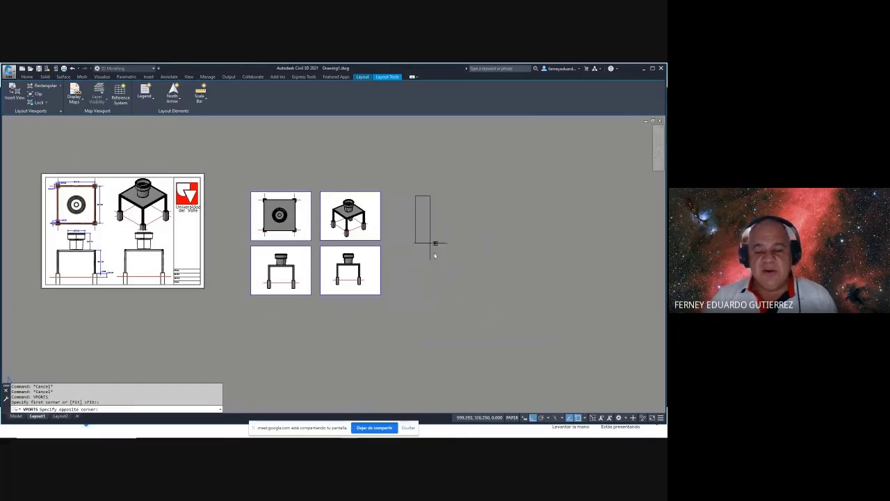
left_click(524, 292)
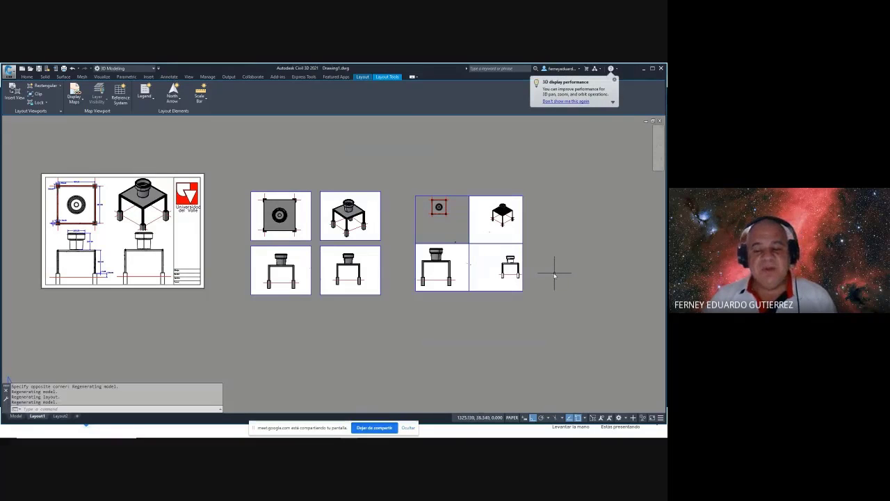
- Activate each of the four new viewports, return to paper space and zoom out to the whole layout
double_click(436, 226)
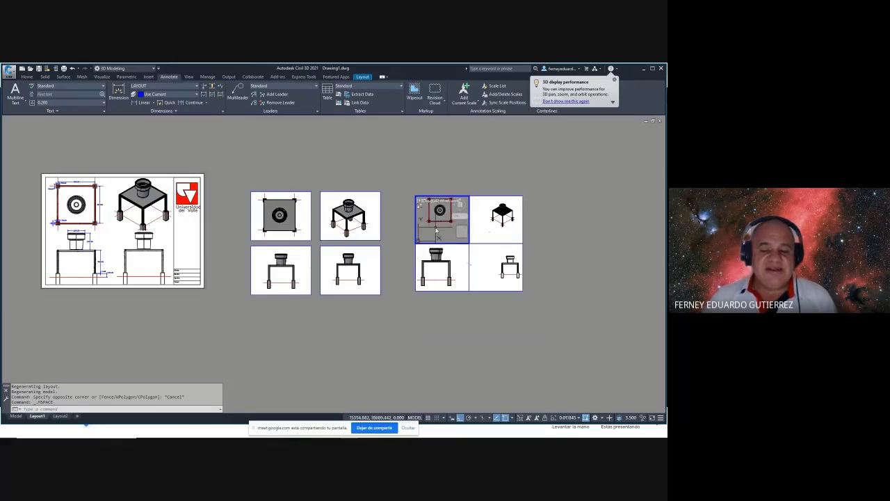
left_click(459, 261)
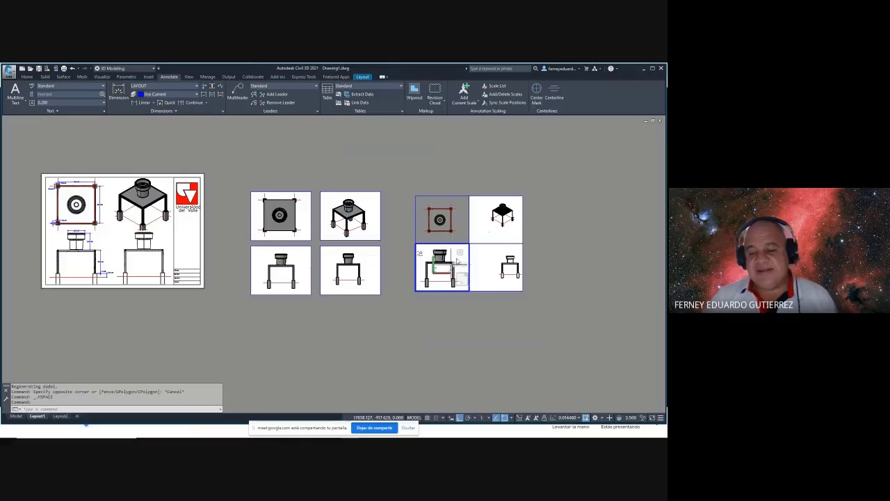
left_click(487, 220)
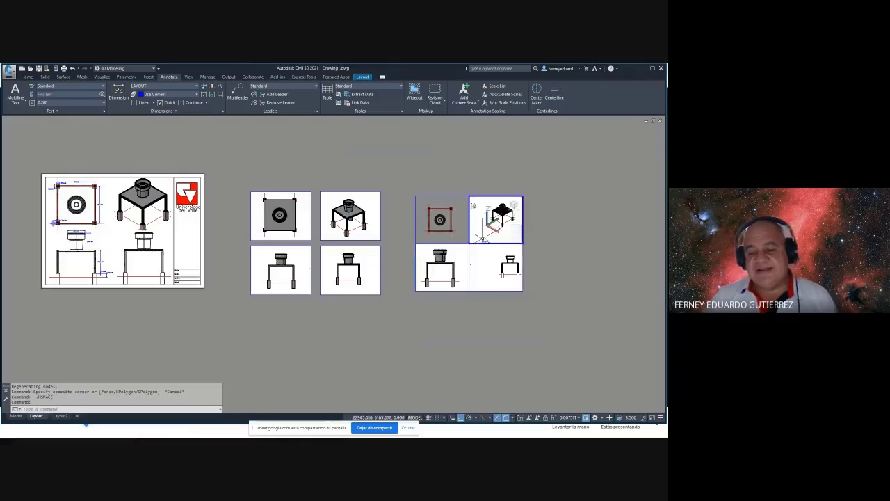
left_click(483, 252)
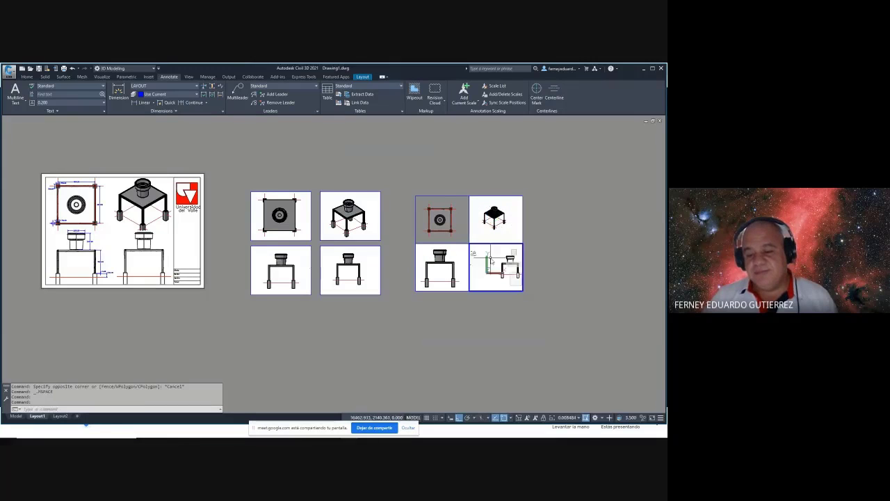
double_click(563, 272)
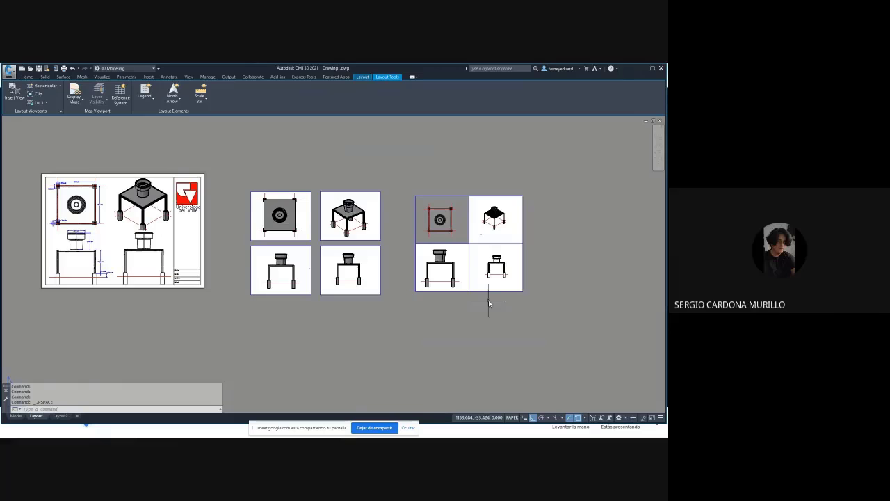
middle_click(491, 160)
middle_click(491, 160)
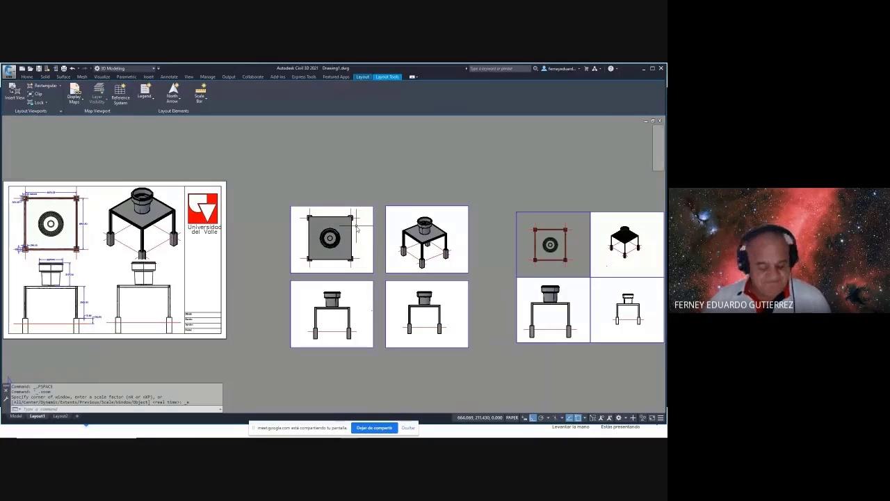
key("alt+Tab")
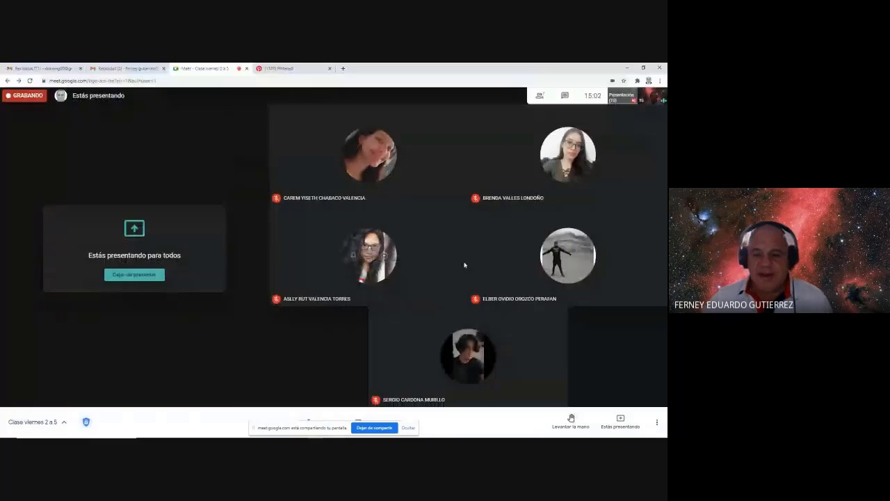
- Pan the title-block sheet toward the view centre, then bring the Meet call's participant grid forward
mouse_move(554, 259)
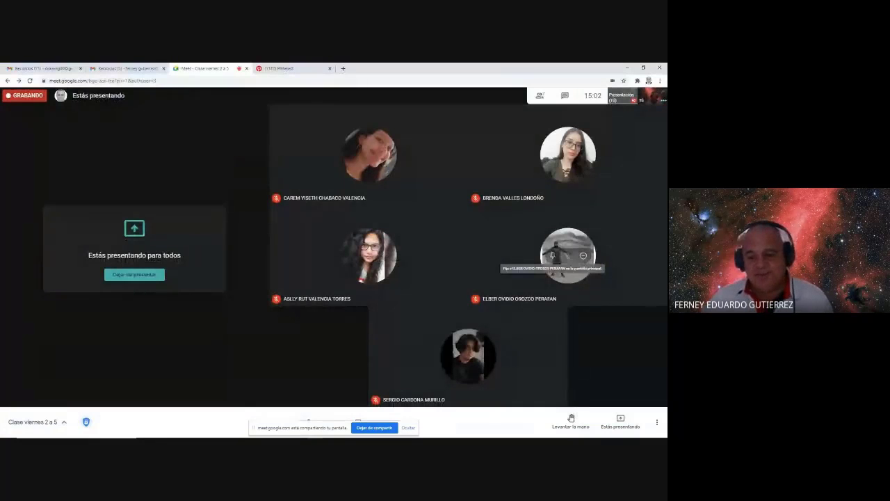
key("alt+Tab")
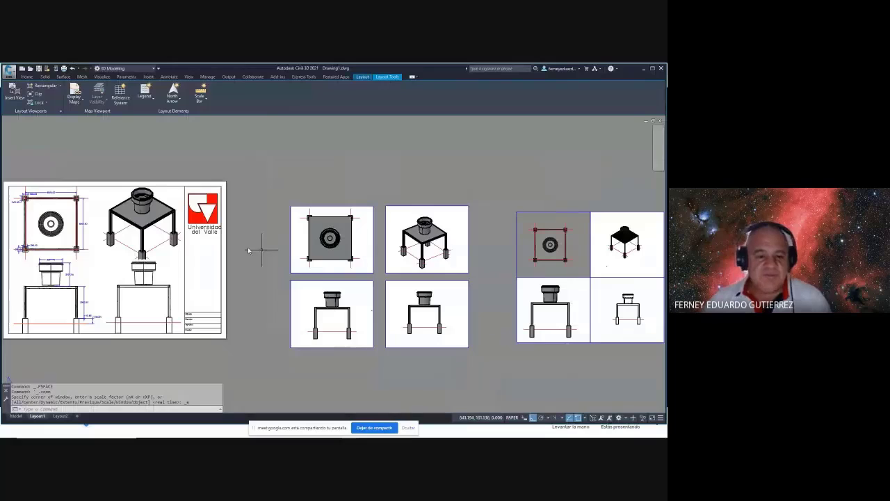
middle_click_drag(226, 187, 327, 180)
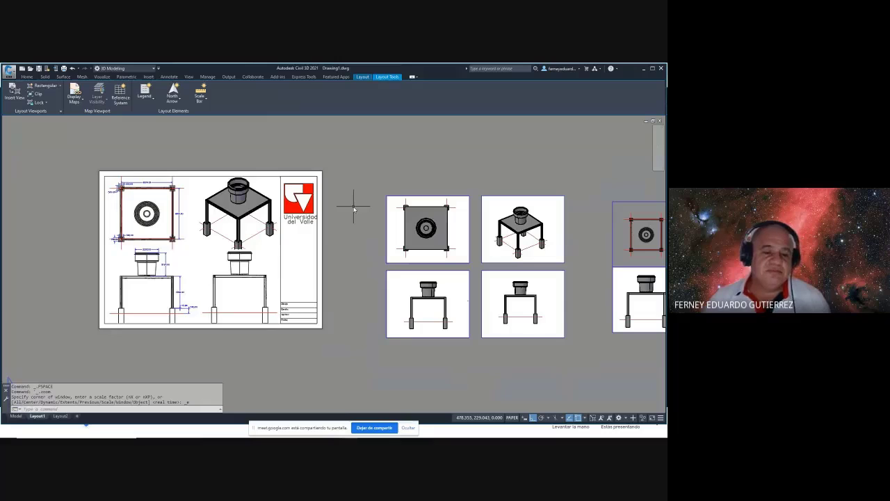
mouse_move(280, 435)
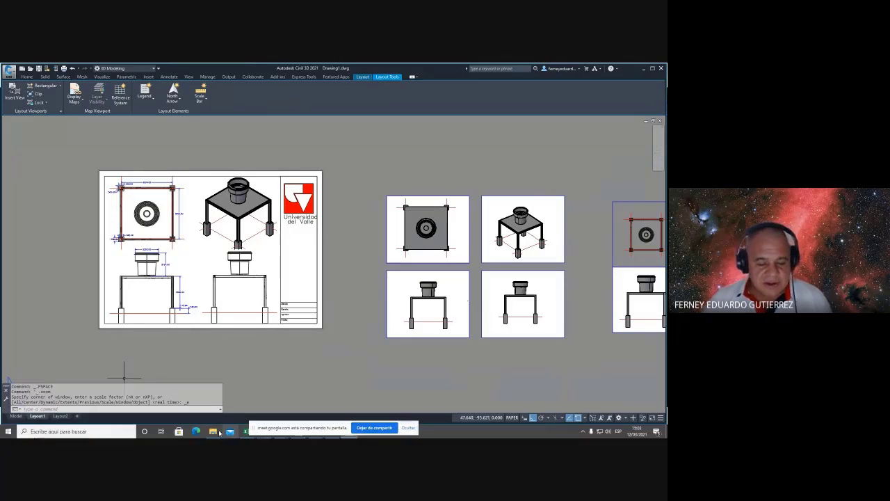
key("super")
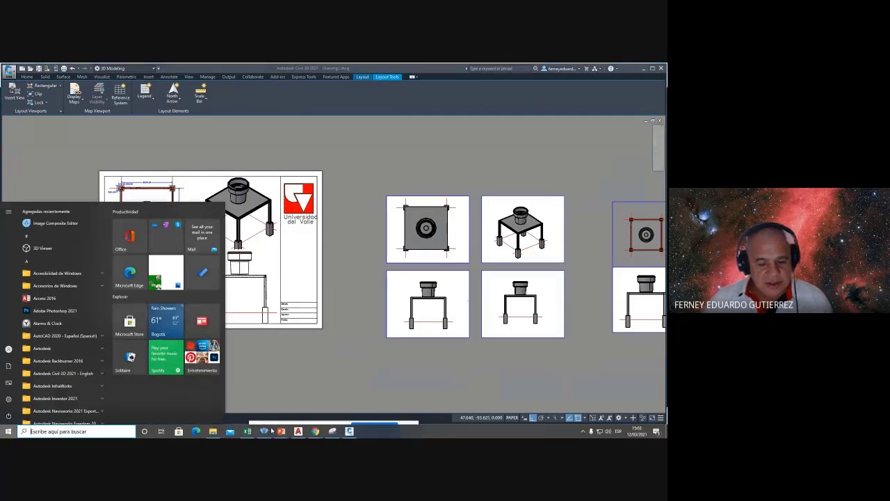
mouse_move(314, 435)
left_click(353, 398)
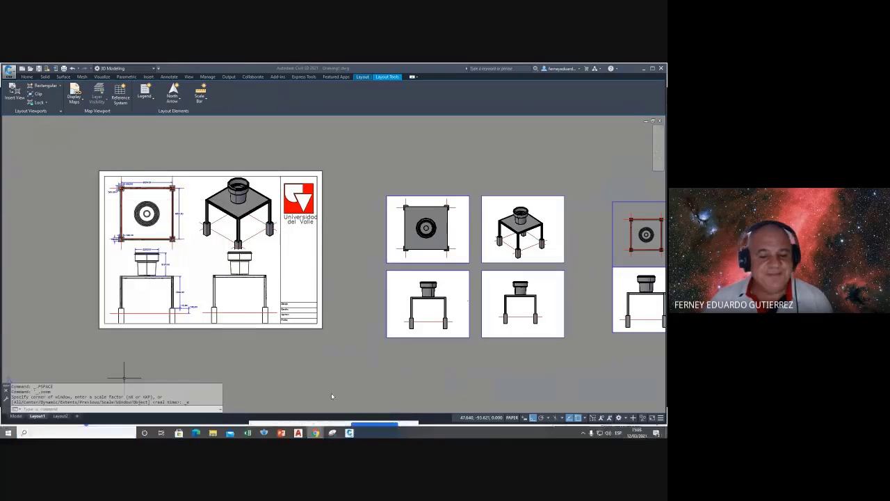
key("super")
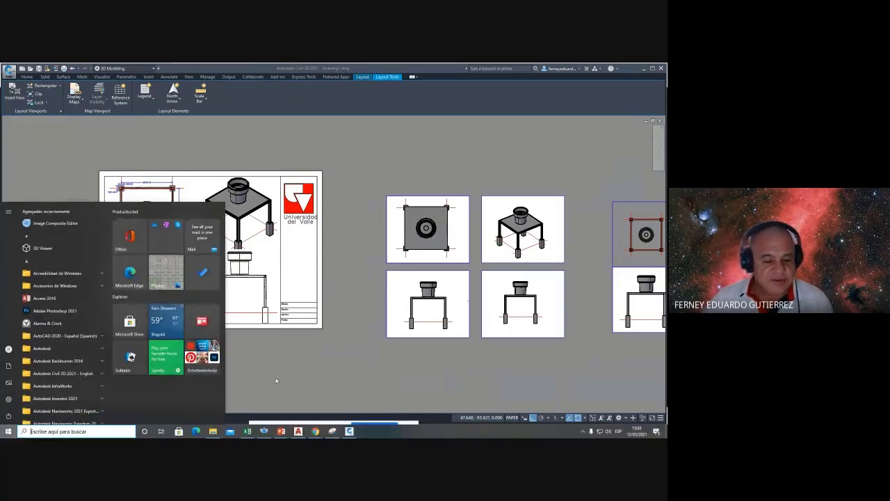
mouse_move(317, 433)
left_click(353, 398)
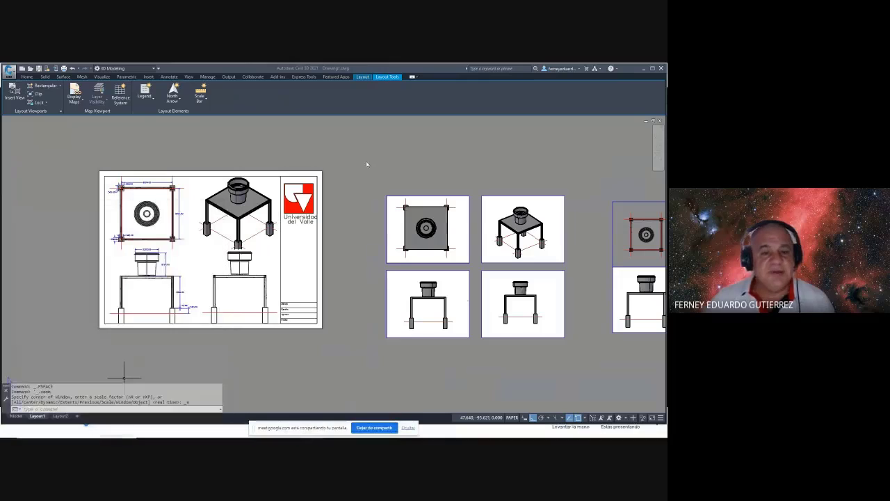
key("alt+Tab")
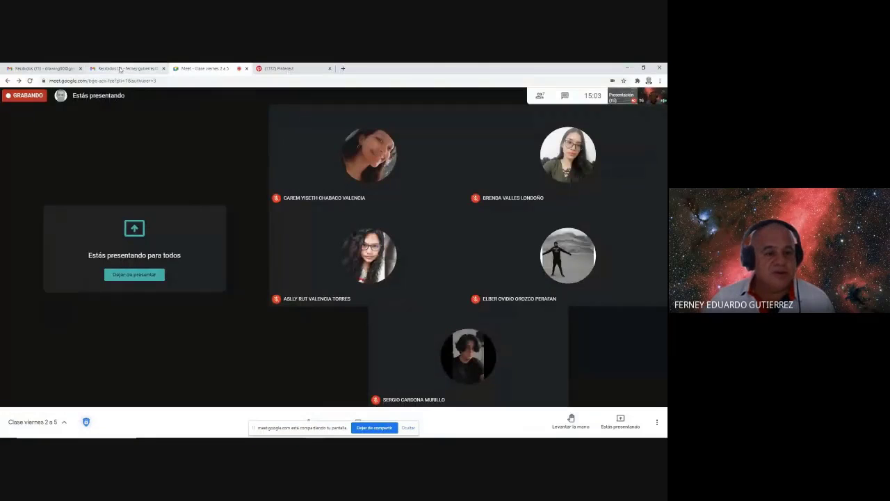
- Open the sent message 'Informativo No 6' from Gmail's Sent folder
left_click(110, 69)
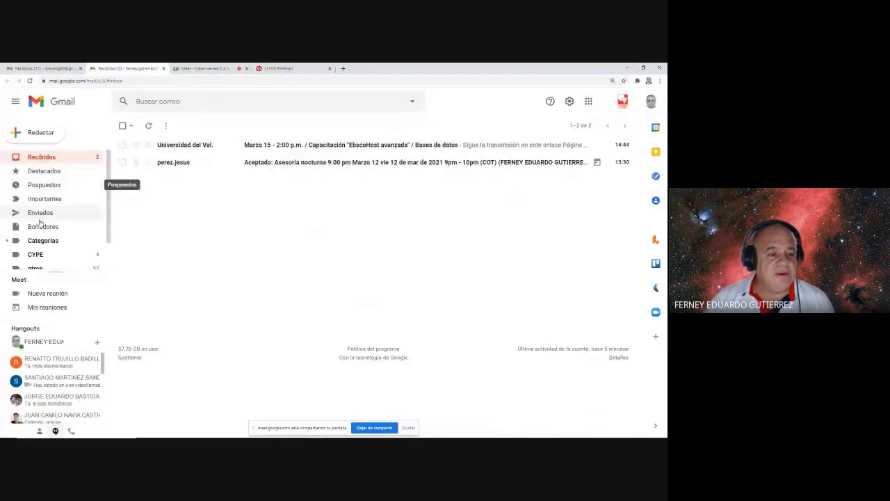
left_click(43, 216)
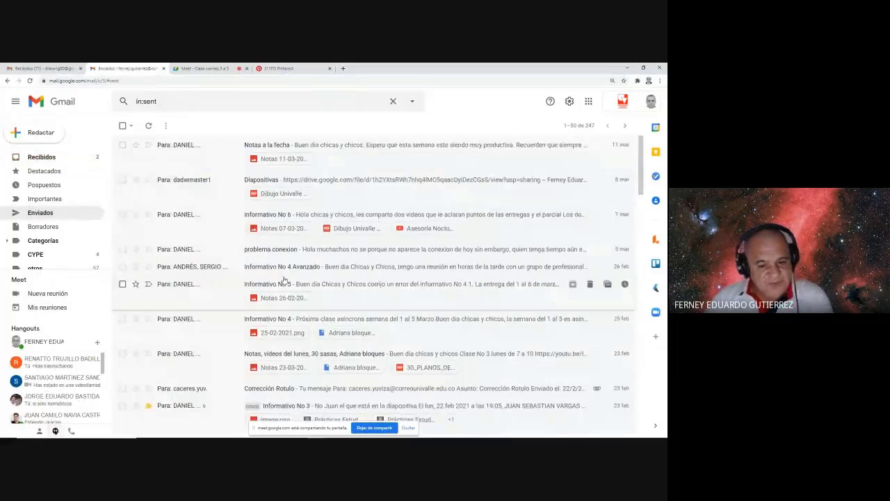
left_click(260, 216)
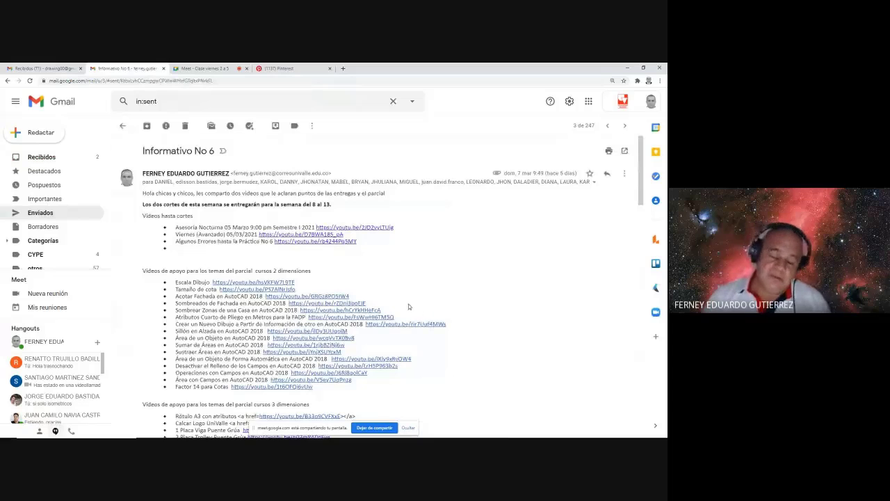
- Highlight the 'Link de clases esta semana' class links, then return to the Civil 3D layout
scroll(405, 278, "down", 4)
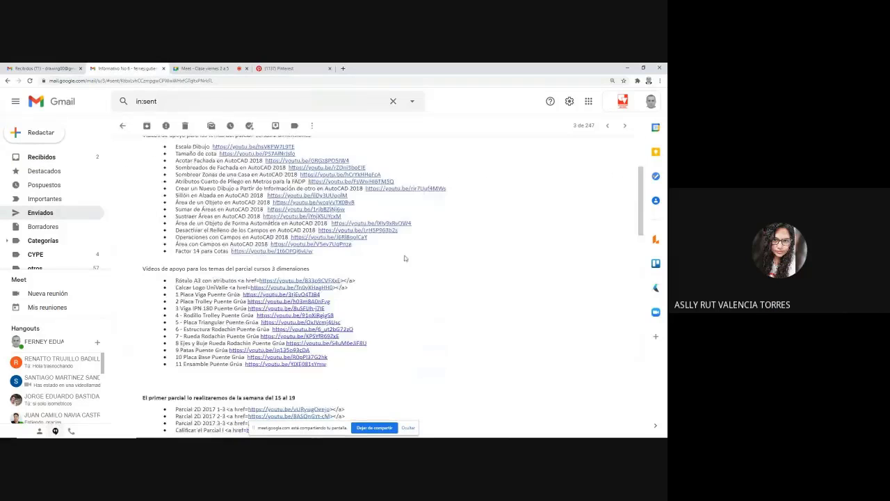
scroll(402, 258, "down", 2)
left_click_drag(143, 241, 160, 407)
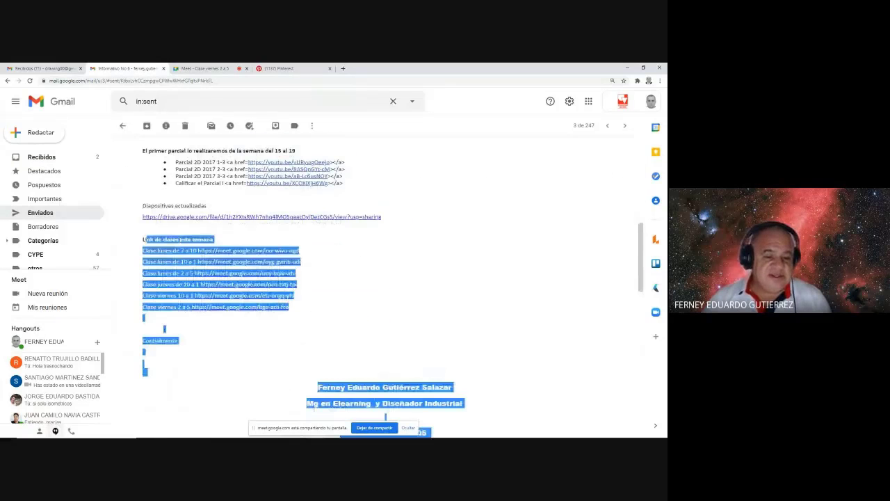
left_click(216, 246)
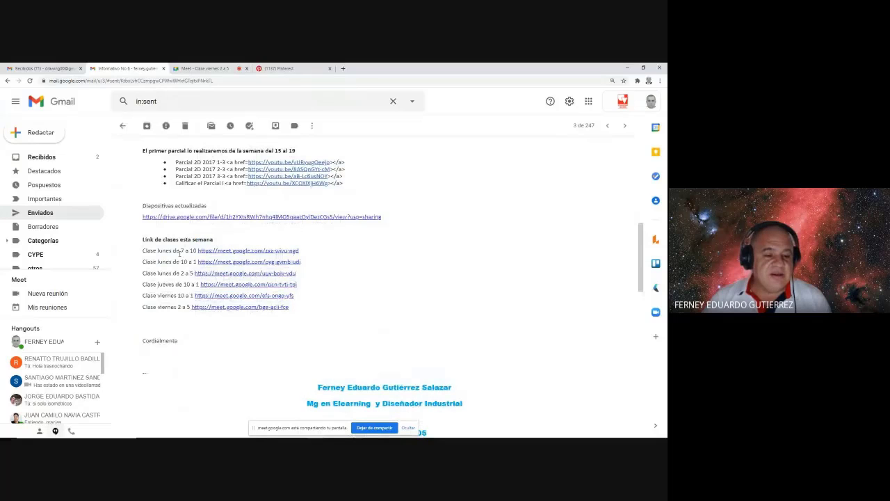
left_click_drag(156, 251, 273, 308)
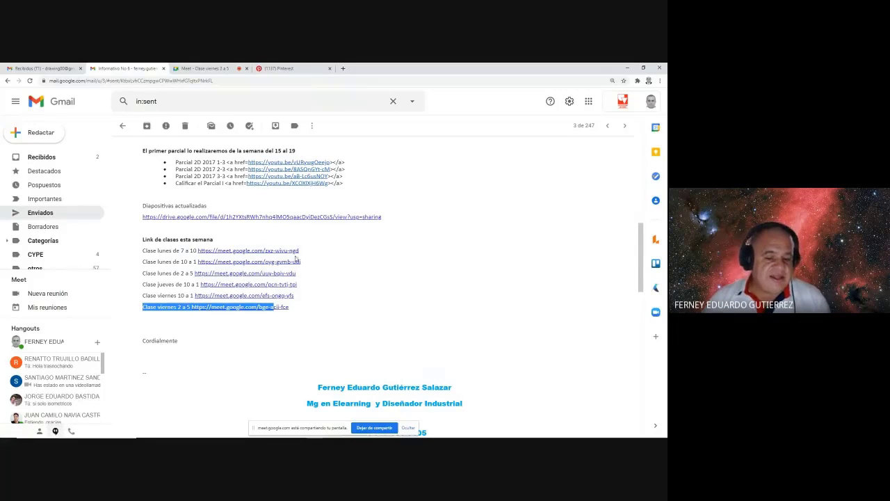
left_click(311, 326)
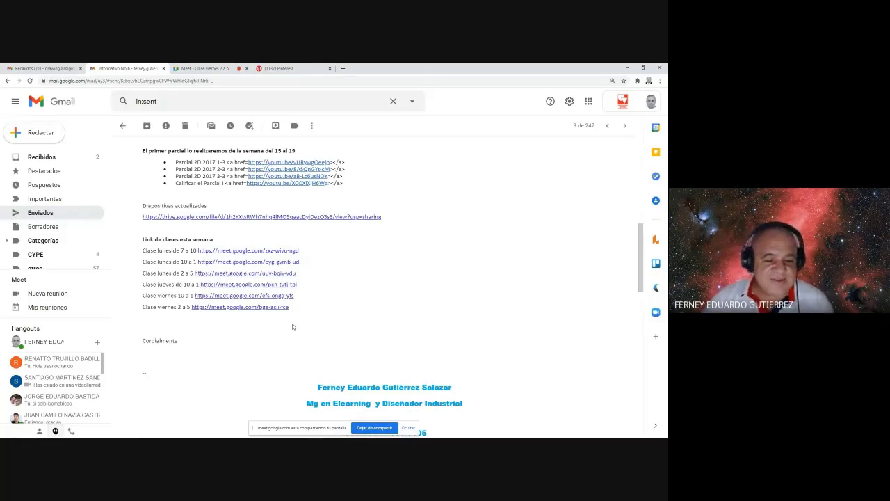
scroll(352, 311, "up", 10)
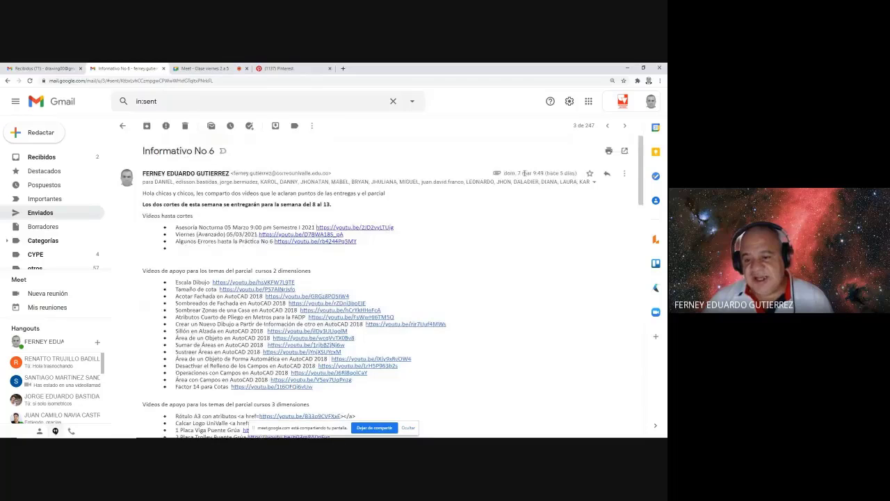
scroll(555, 266, "down", 10)
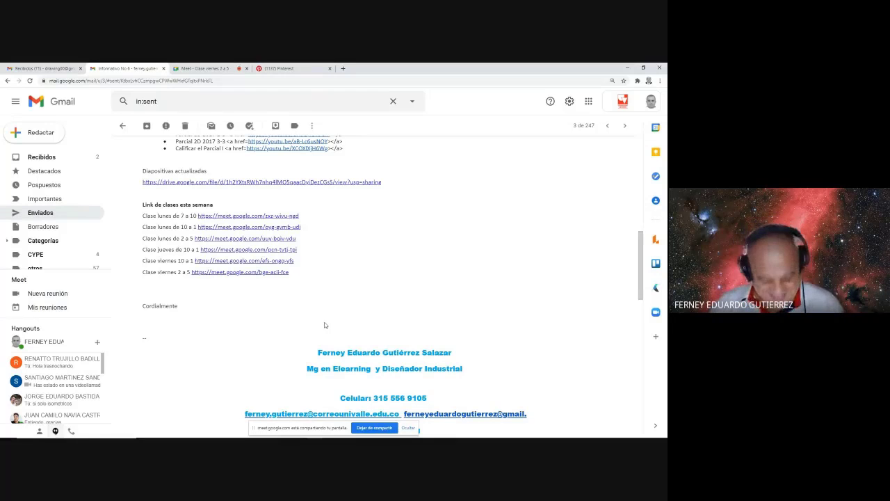
key("alt+Tab")
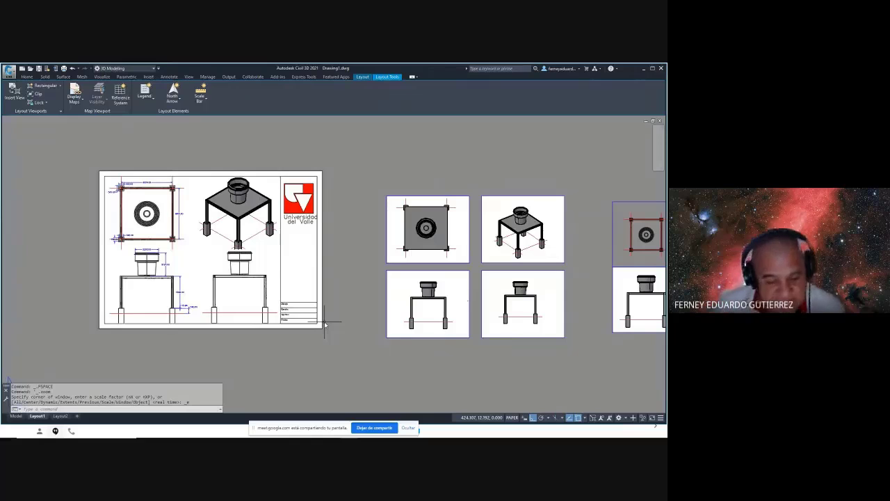
- Cycle the open windows to reach the Chrome tab with the 'Informativo No 6' Gmail message
key("alt+Tab")
key("alt+Tab")
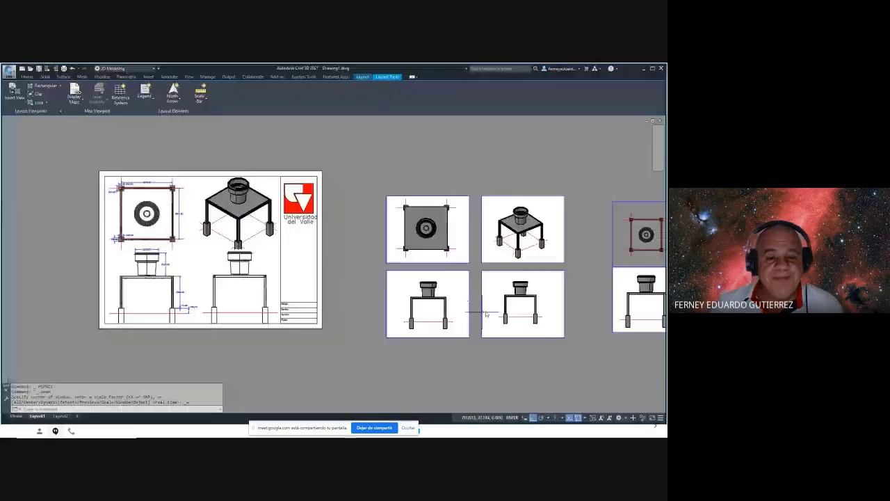
key("alt+Tab")
key("alt+Tab")
key("alt+Tab")
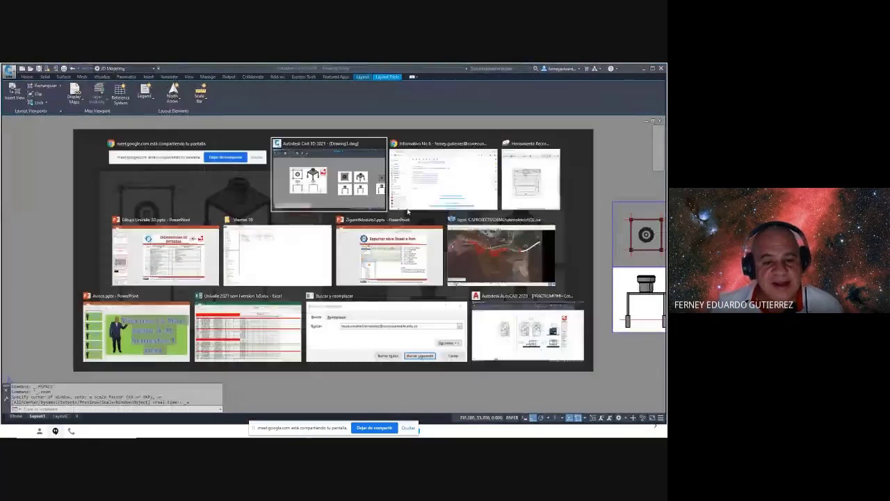
key("alt+Tab")
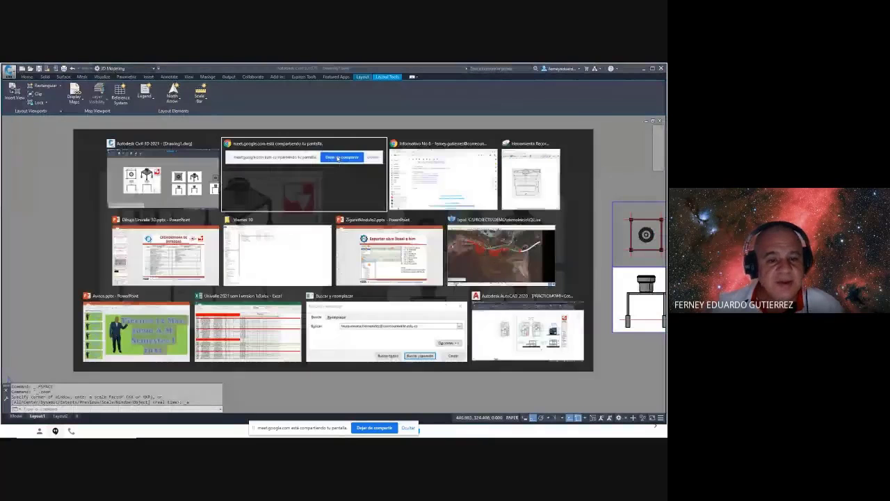
key("alt+Tab")
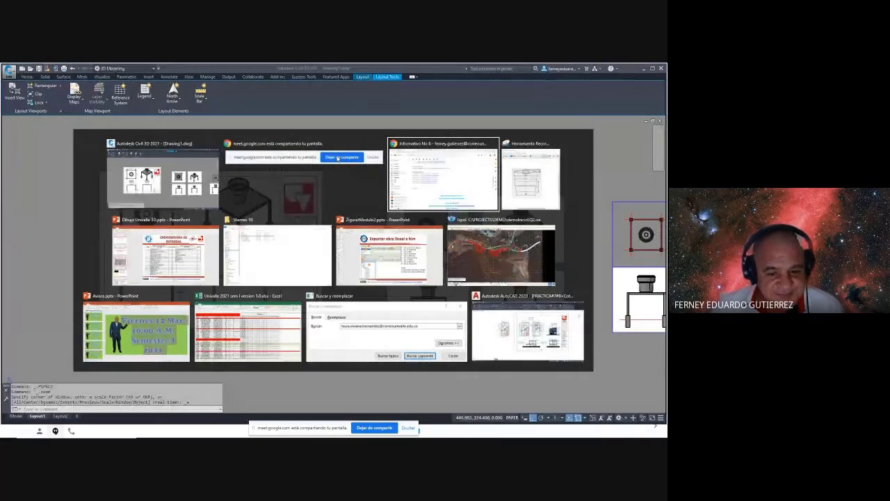
key("alt+Tab")
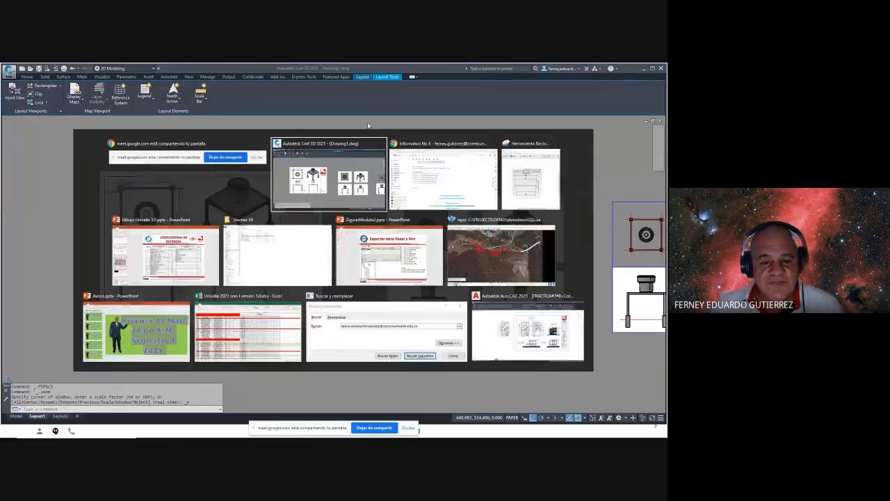
key("alt+Tab")
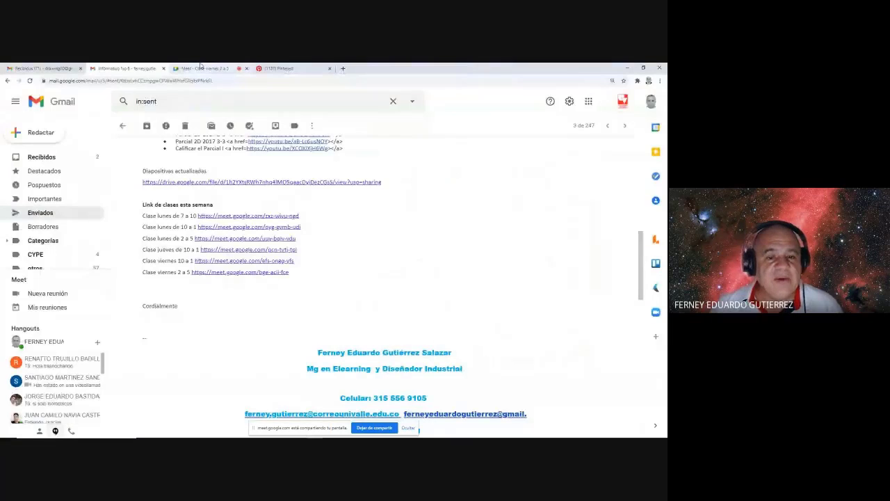
- Snip the Google Meet participant grid to the clipboard from the Meet tab
left_click(209, 68)
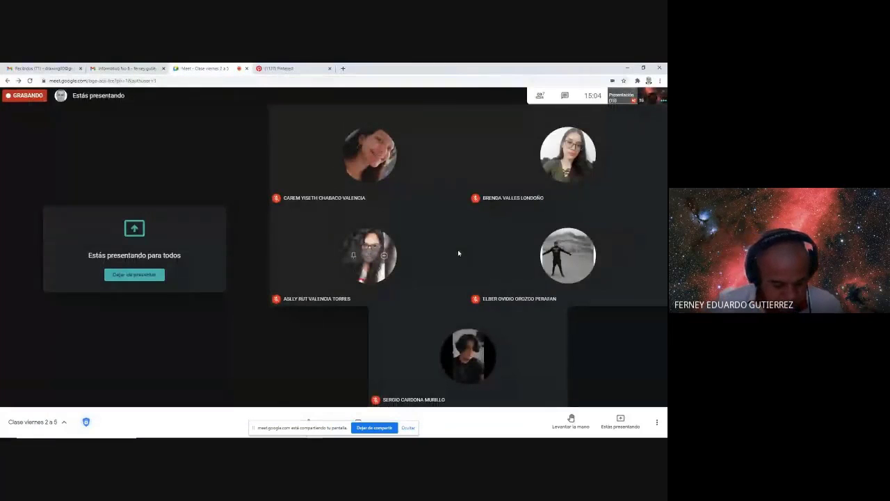
key("super+shift+s")
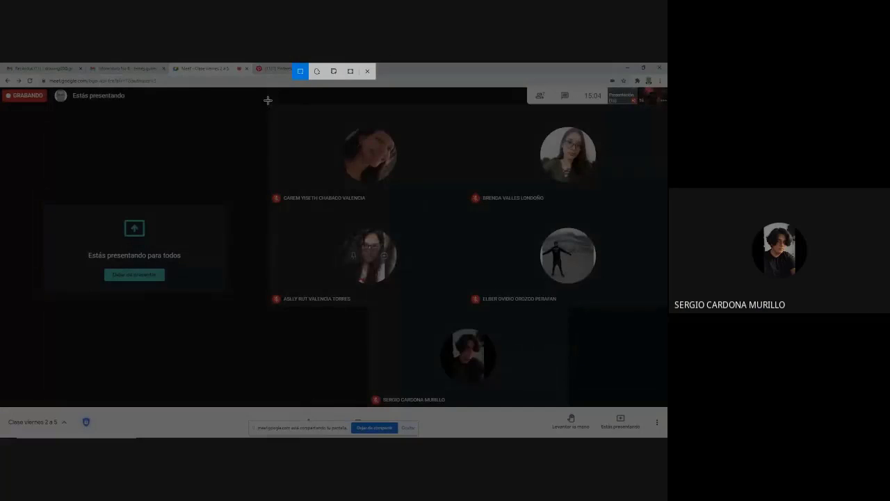
mouse_move(268, 100)
left_mouse_down()
mouse_move(635, 403)
mouse_move(664, 405)
left_mouse_up()
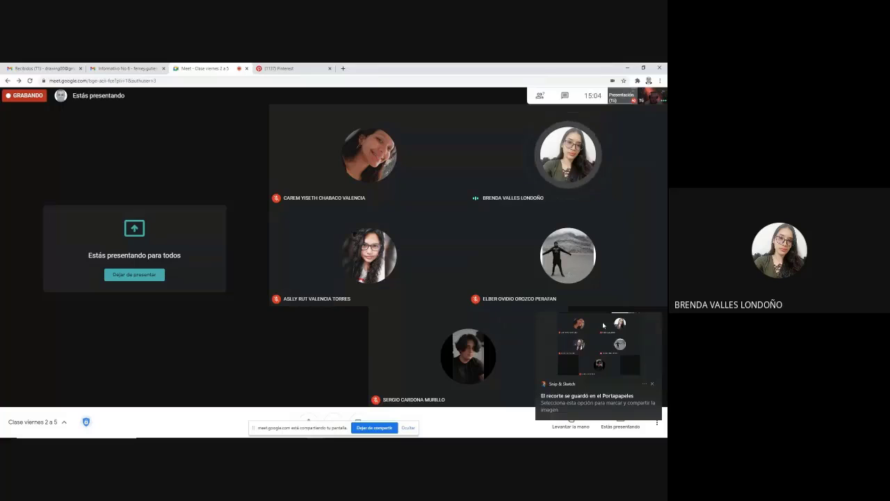
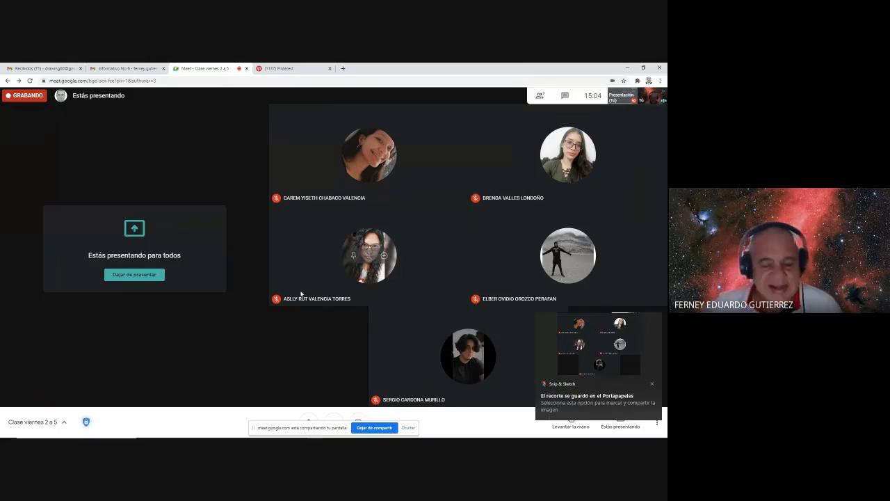
- Switch from the Google Meet window to the Autodesk Civil 3D 2021 drawing
key("alt+Tab")
key("alt+Tab")
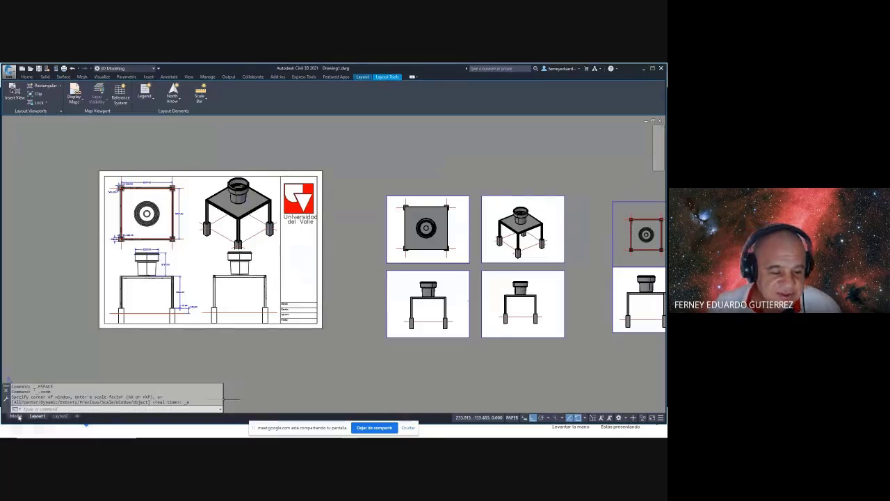
- Show the tank-stand model in model space and orbit it to a near-front view
left_click(16, 415)
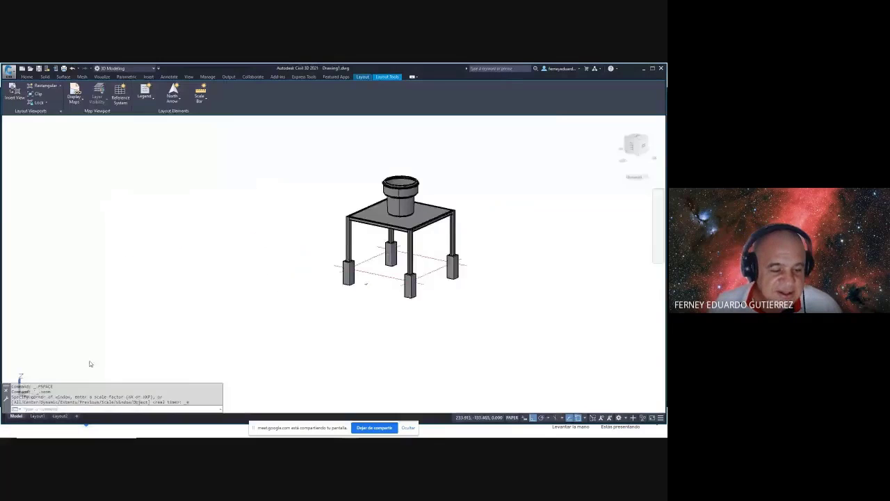
middle_click_drag(449, 257, 485, 284, "shift")
scroll(480, 274, "up", 4)
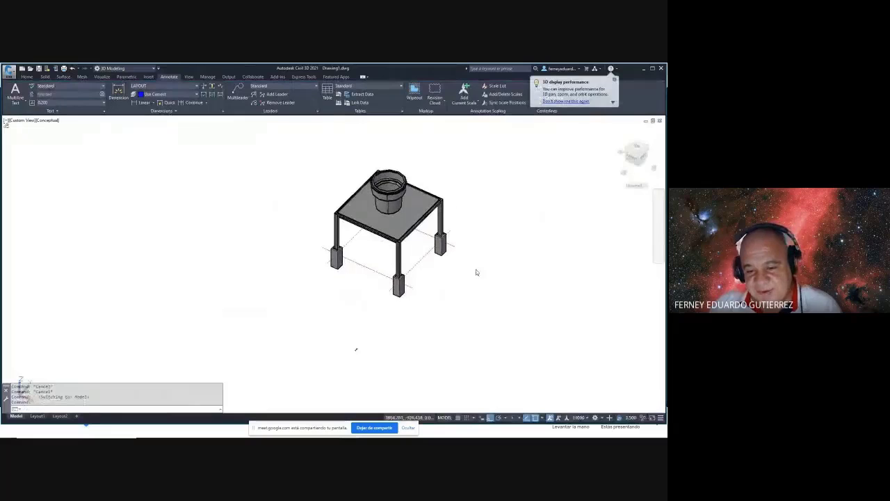
middle_click_drag(501, 274, 320, 225, "shift")
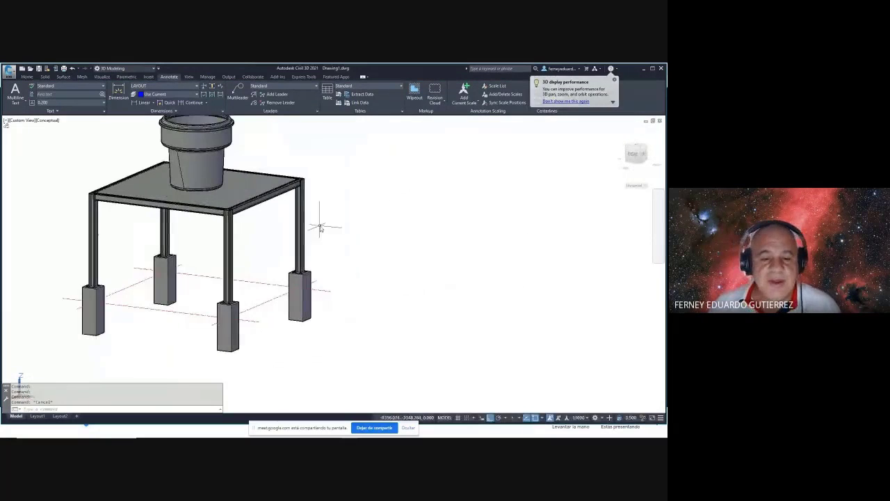
key("Escape")
key("Escape")
- Measure from the footing corner to the table-top corner with DIST, reading Delta Z 3518.535
type("DI")
key("Return")
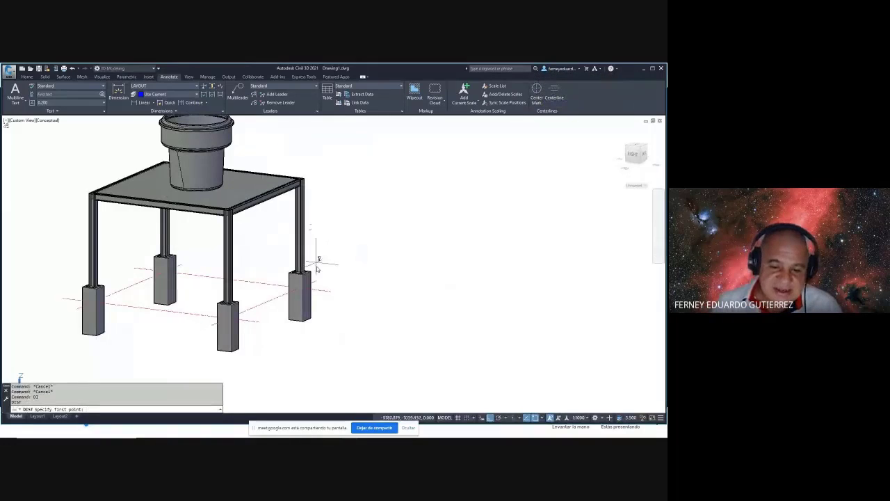
left_click(330, 290)
scroll(303, 174, "up", 3)
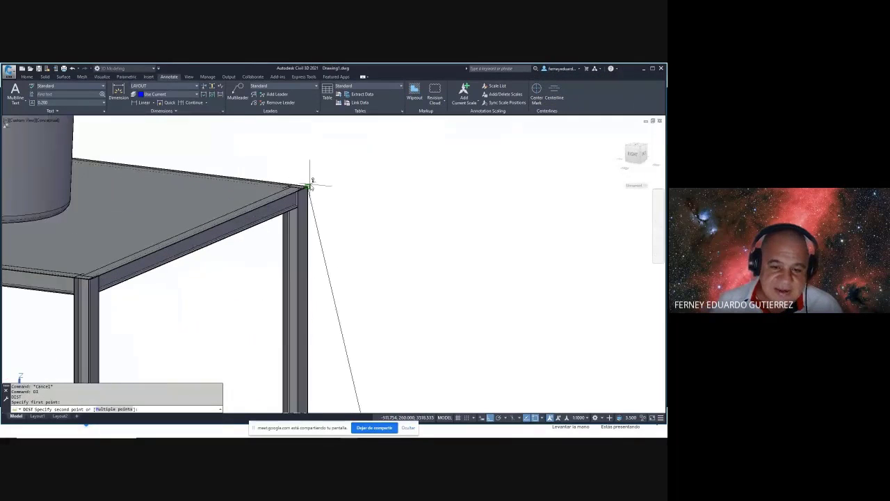
left_click(307, 184)
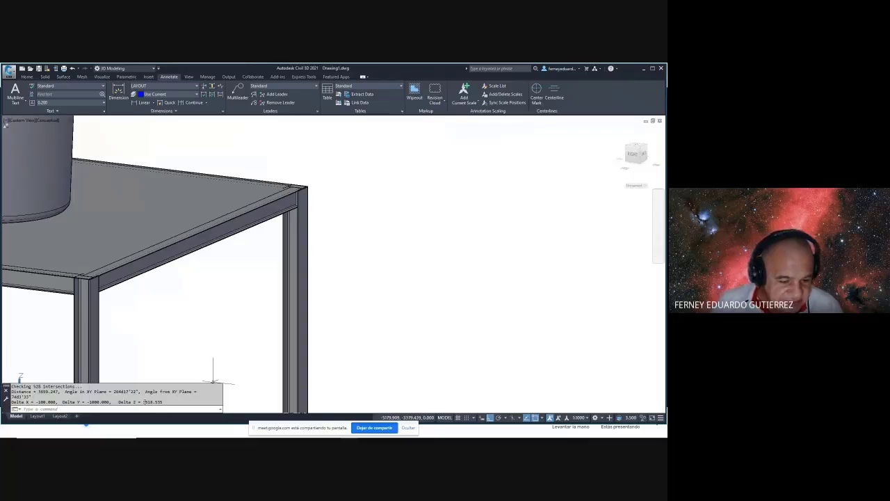
left_click_drag(148, 402, 164, 402)
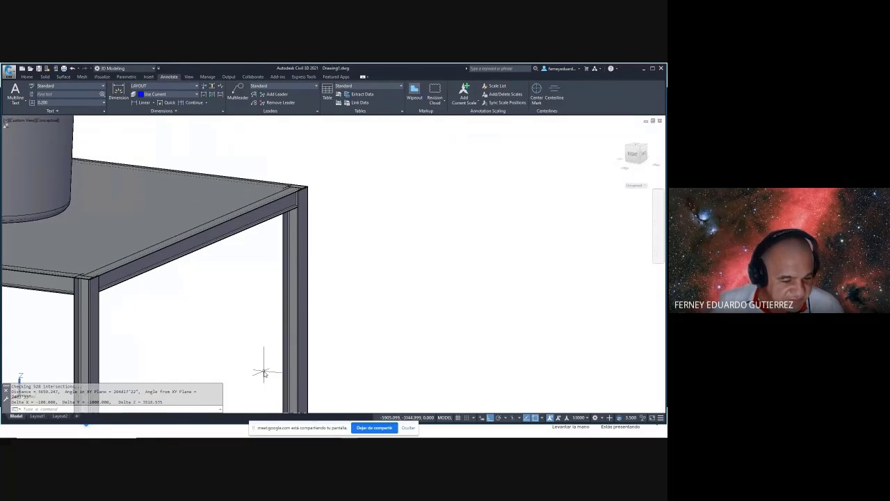
- Calculate 3518.535 / 175 with CAL, giving 20.1059143
key("Escape")
type("CAL")
key("Return")
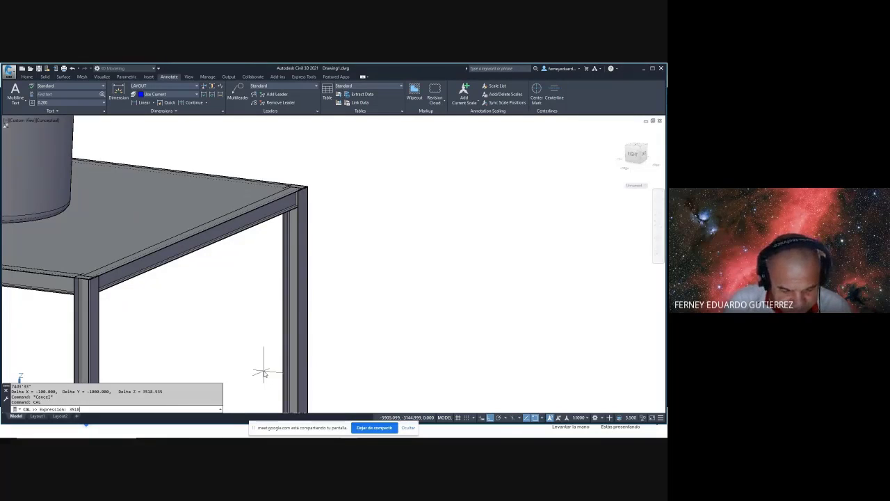
type(".")
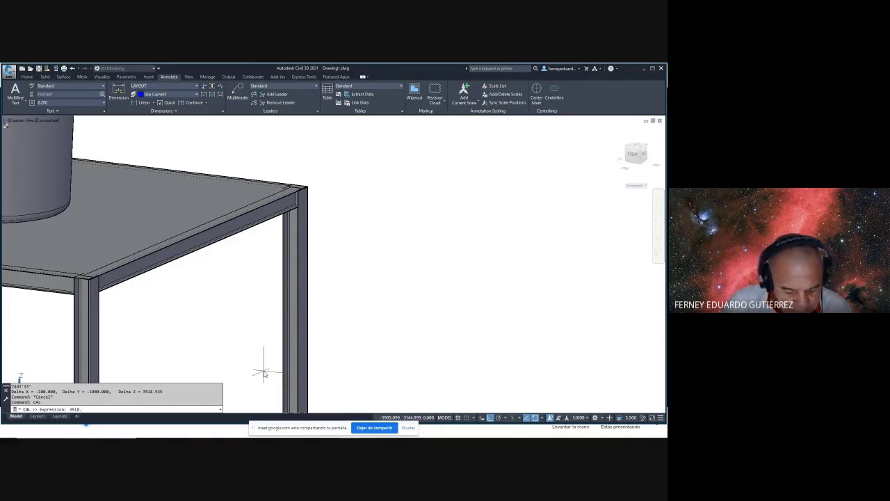
type("535/175")
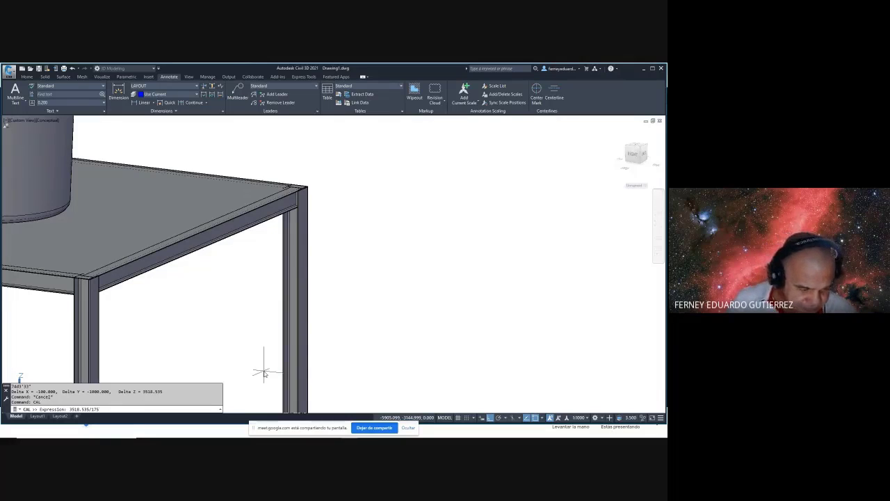
key("Return")
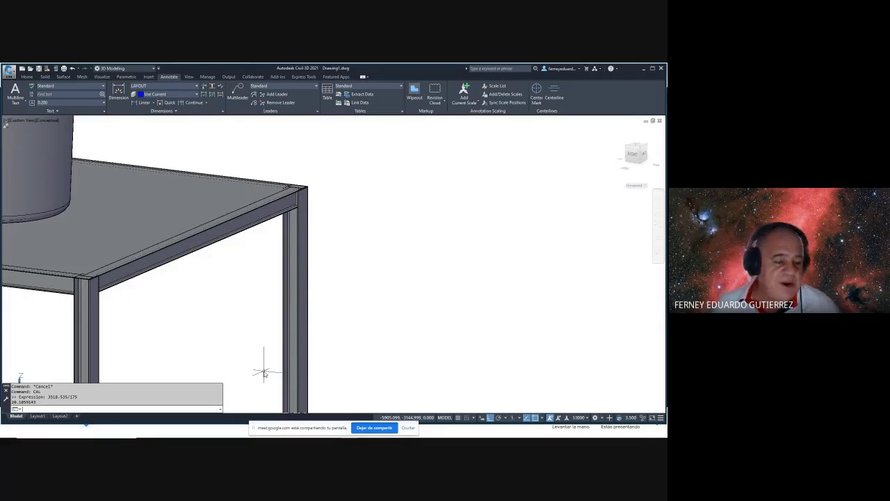
- Calculate 3518.535 / 20 with CAL, giving a 175.92675 step rise
key("Escape")
type("CAL")
key("Return")
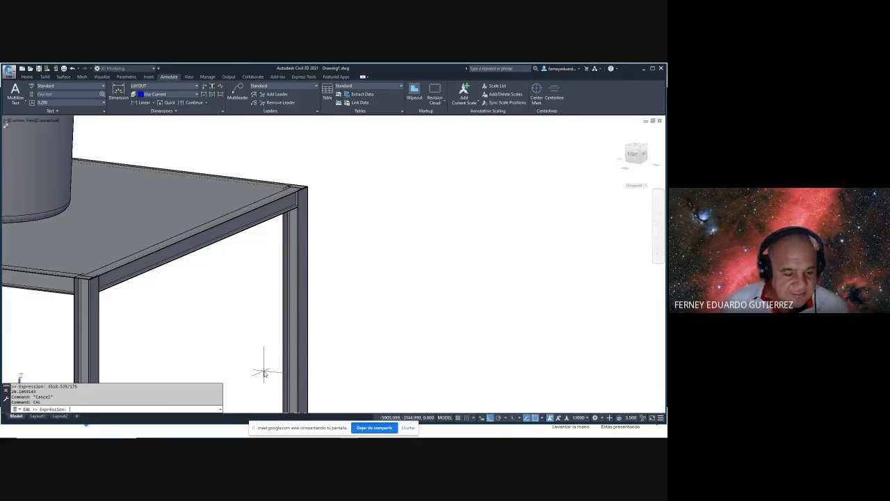
key("Up")
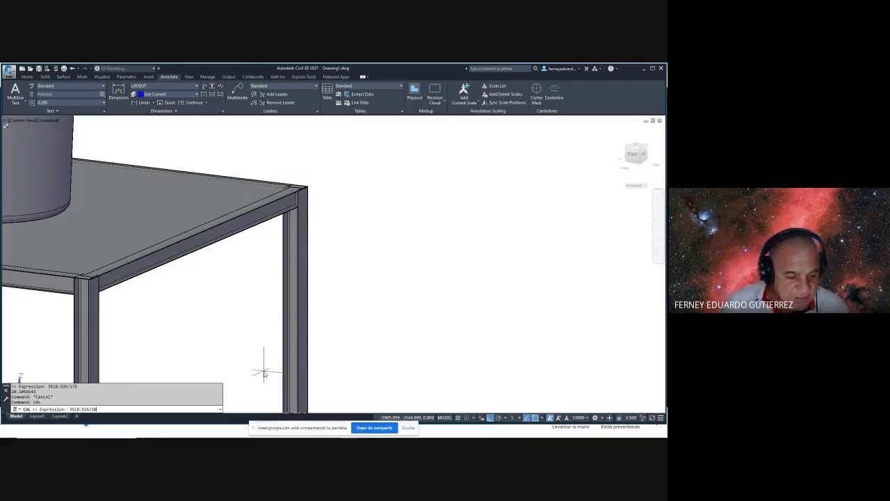
type("20")
key("Return")
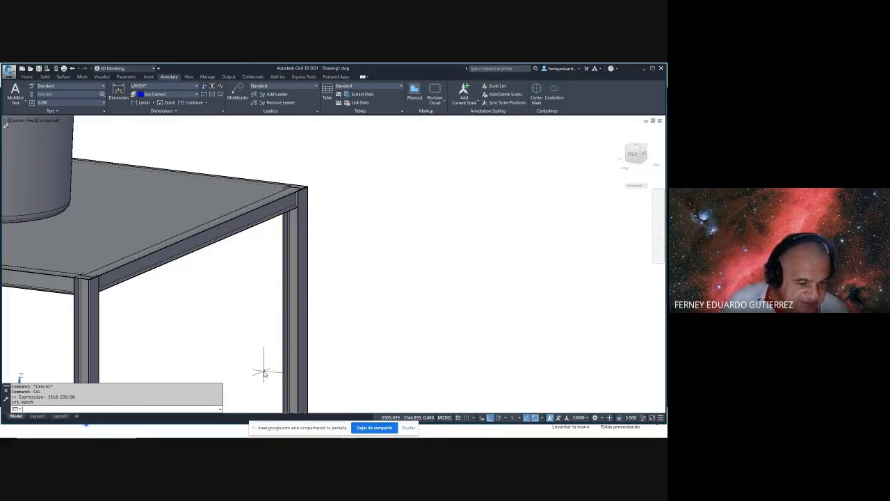
- Select the result 175.92675 in the full command history for copying
left_click(86, 334)
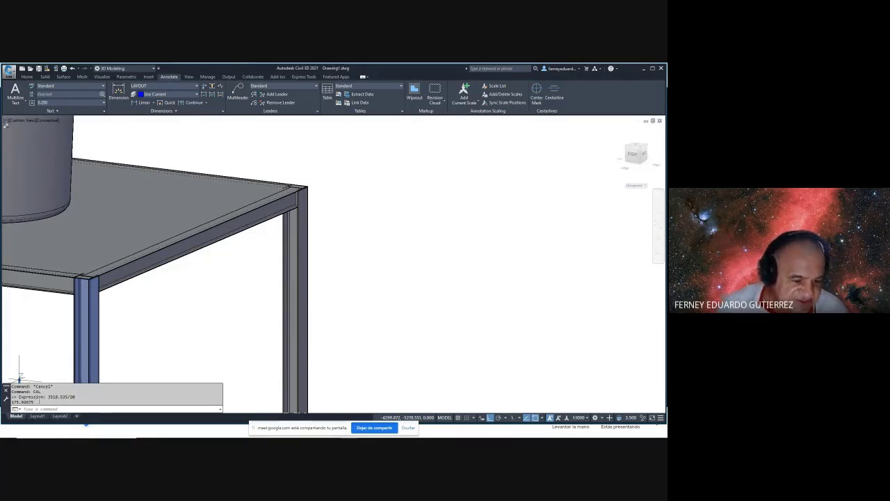
left_click_drag(11, 386, 34, 402)
left_click(43, 396)
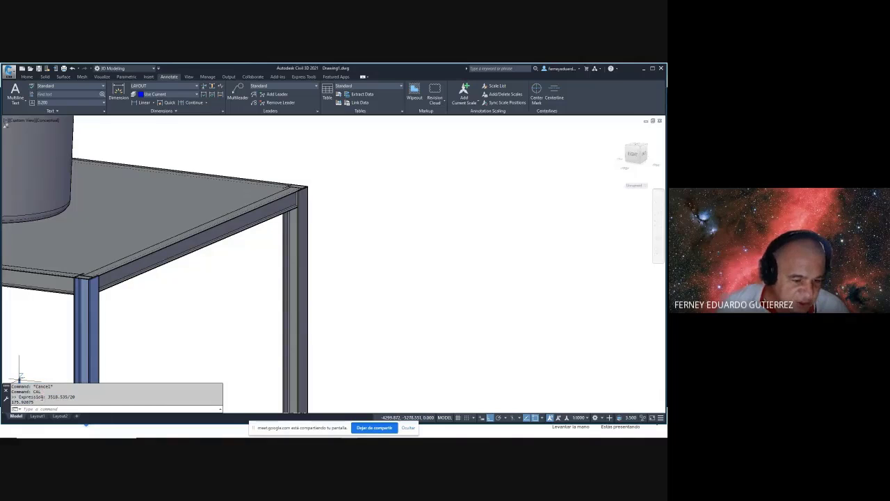
key("F2")
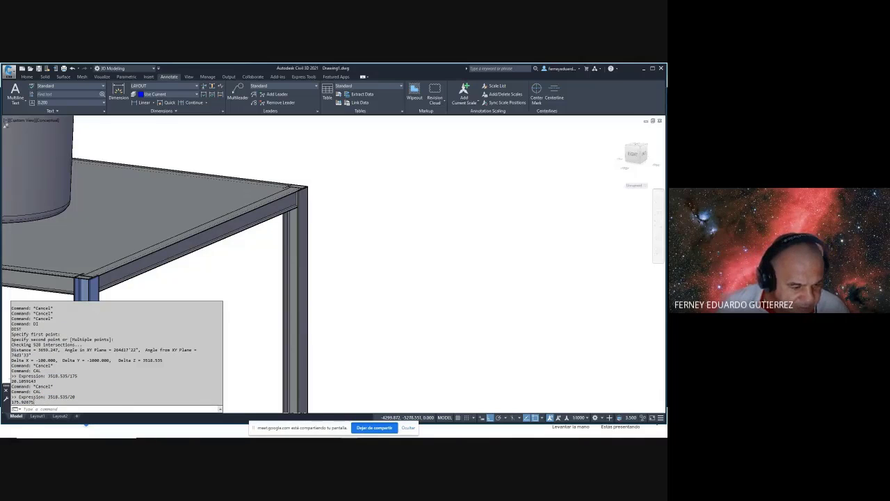
left_click_drag(34, 402, 10, 402)
key("ctrl+c")
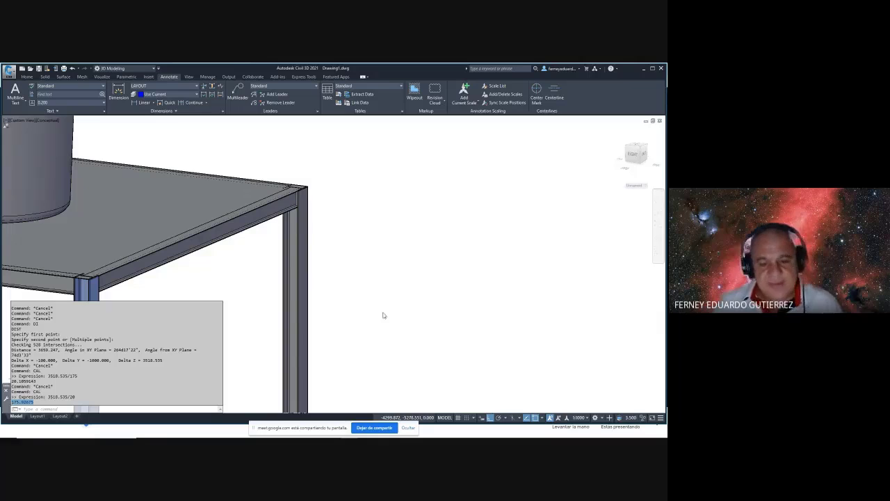
scroll(382, 315, "down", 3)
middle_click_drag(378, 292, 290, 257, "shift")
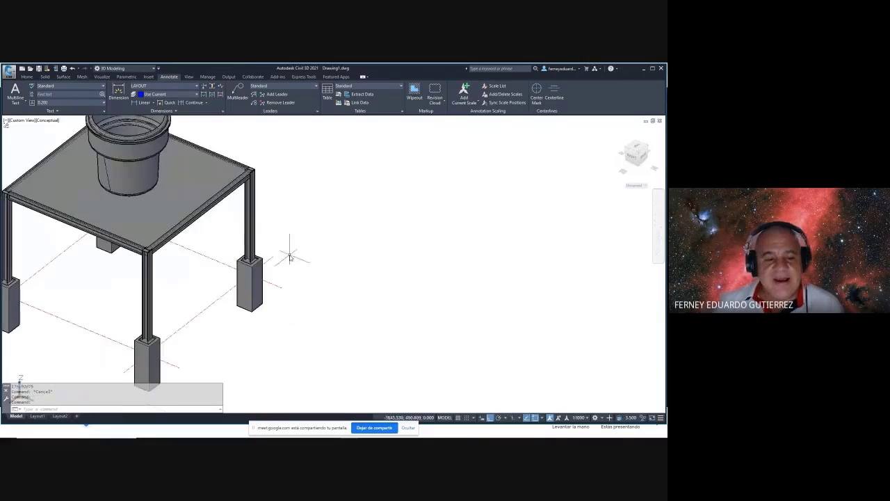
- Create a 700 × 275 × 25.4 box solid beside the stand as the first tread
left_click(28, 76)
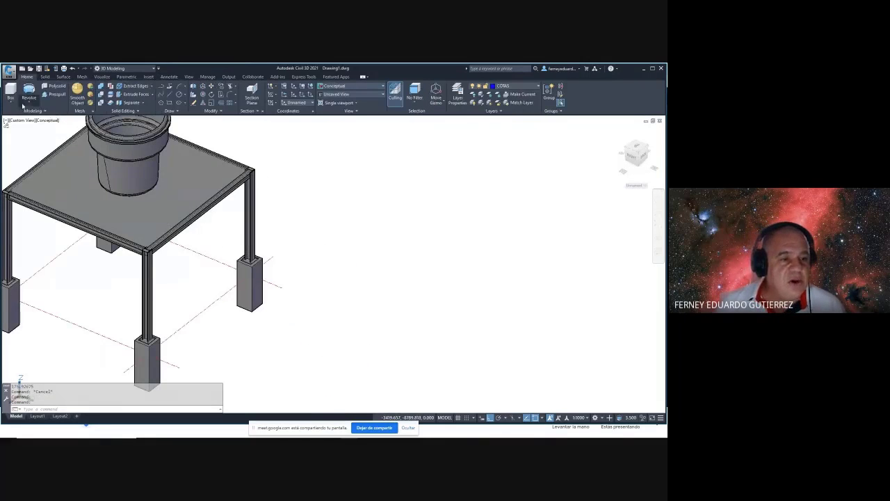
left_click(10, 91)
left_click(360, 313)
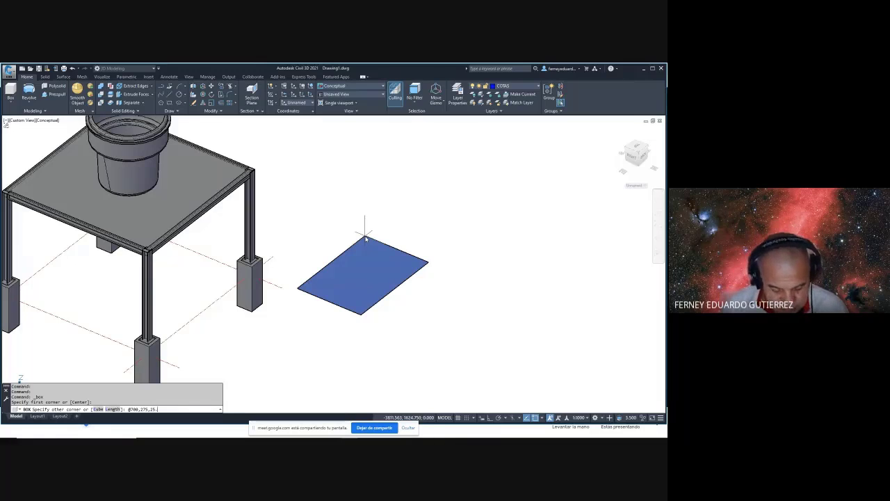
key("Return")
key("Escape")
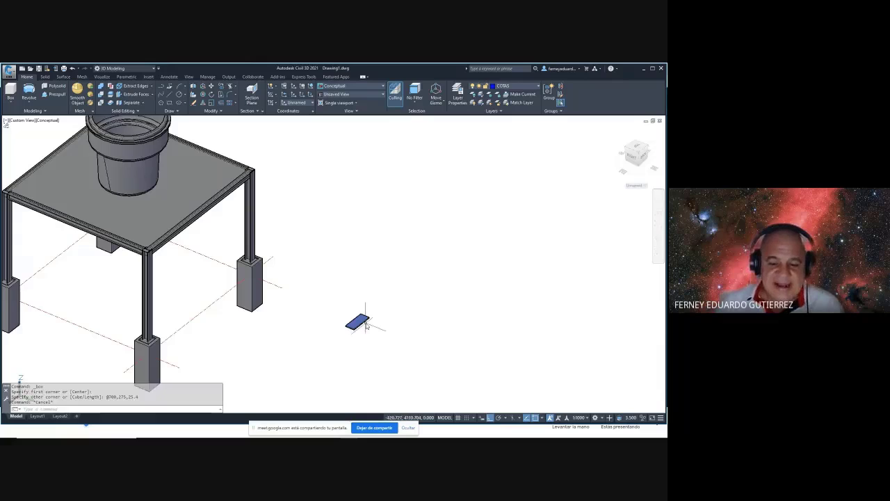
scroll(352, 324, "up", 5)
scroll(351, 324, "down", 6)
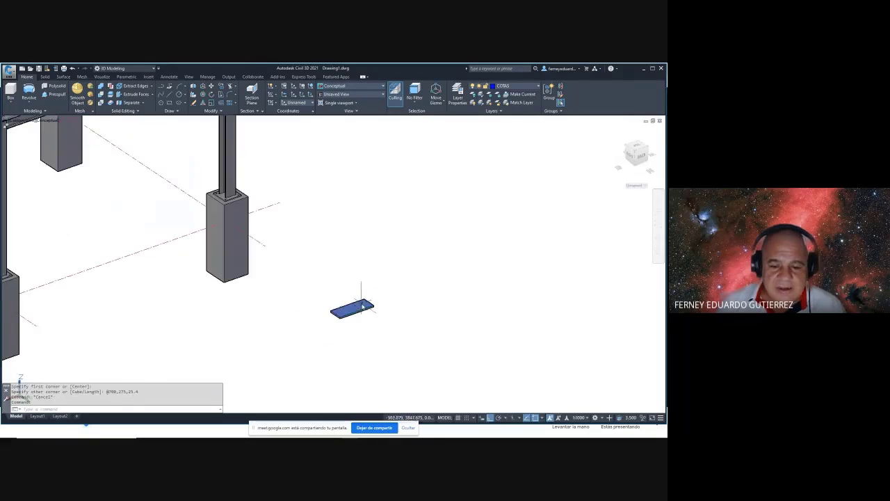
scroll(348, 303, "up", 3)
scroll(345, 310, "up", 5)
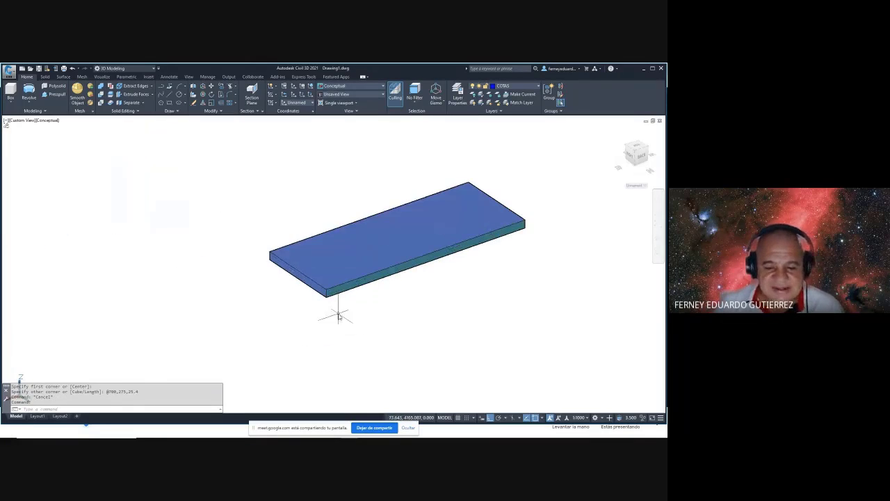
scroll(341, 313, "down", 2)
key("Escape")
type("l")
key("Return")
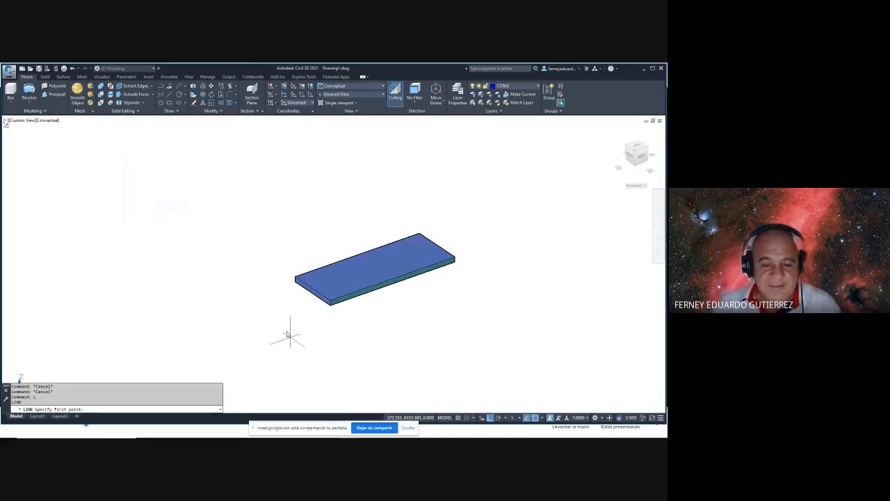
left_click(294, 279)
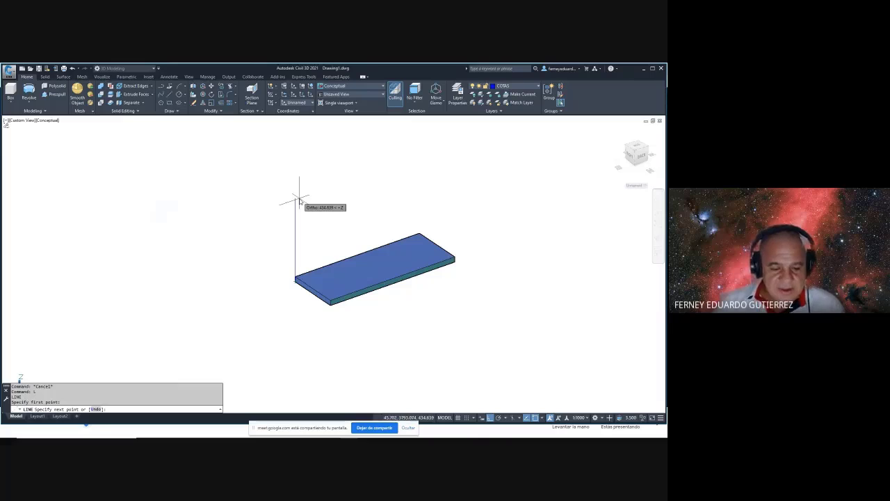
middle_click_drag(300, 202, 222, 314)
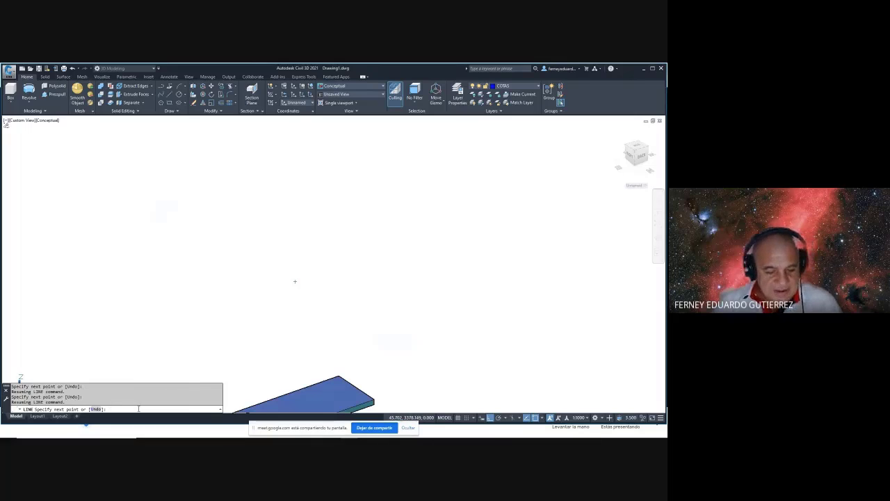
key("ctrl+v")
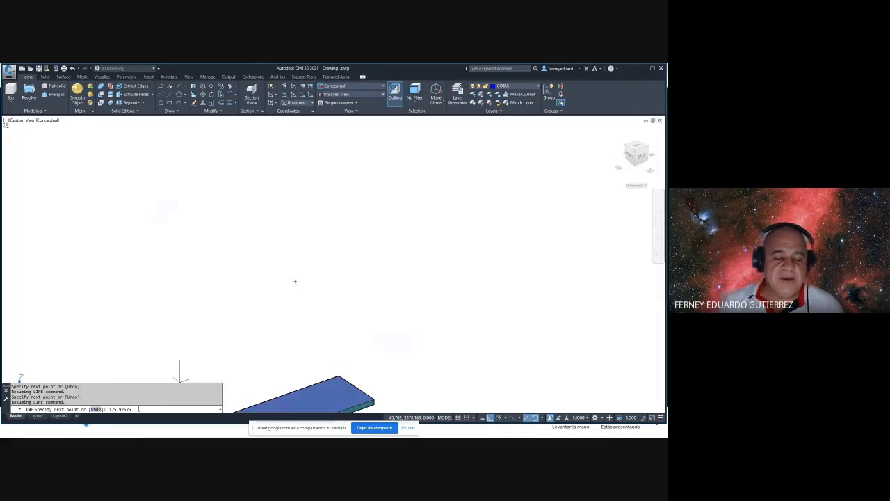
key("Escape")
scroll(308, 298, "down", 3)
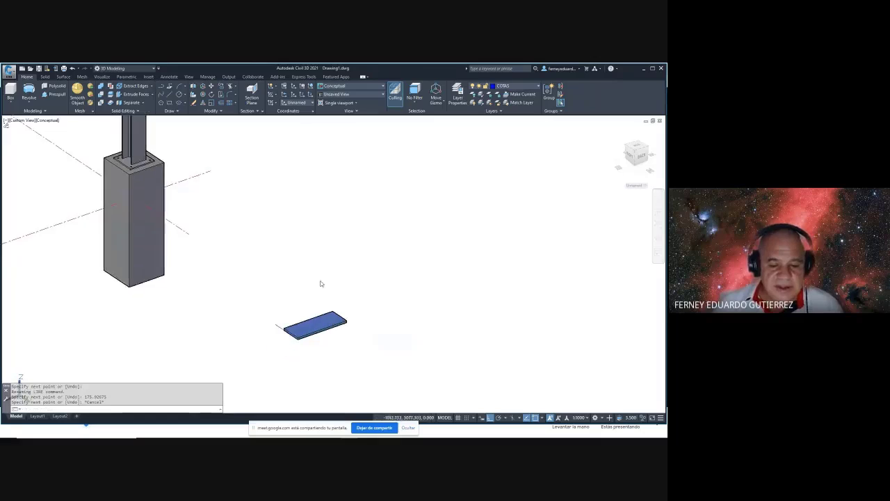
scroll(284, 345, "up", 8)
scroll(295, 306, "down", 2)
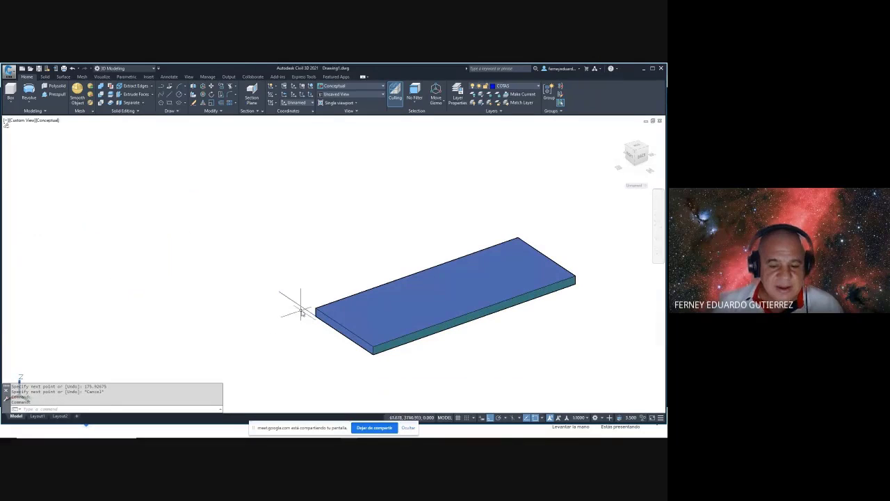
type("LI")
key("Return")
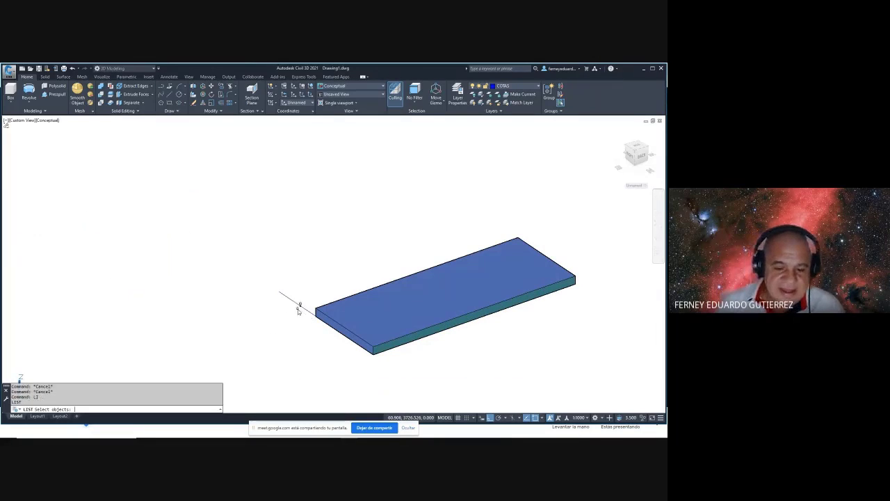
left_click(298, 311)
left_click(274, 294)
key("Return")
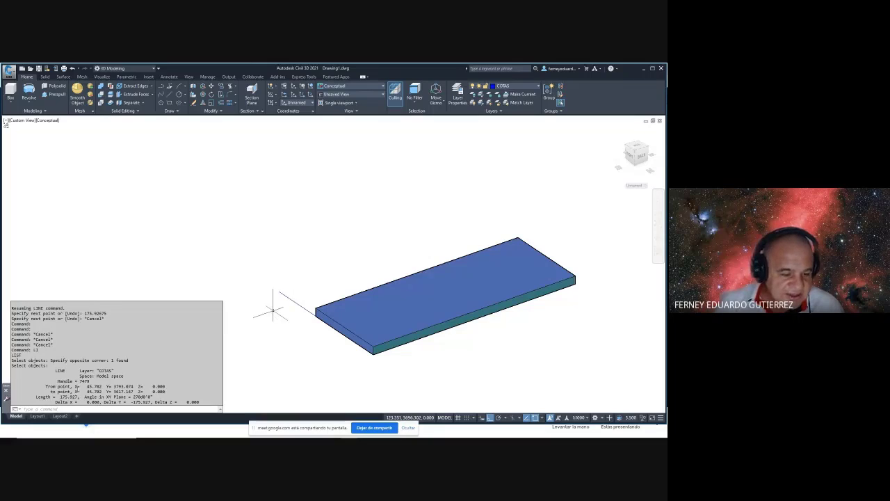
key("Escape")
key("Escape")
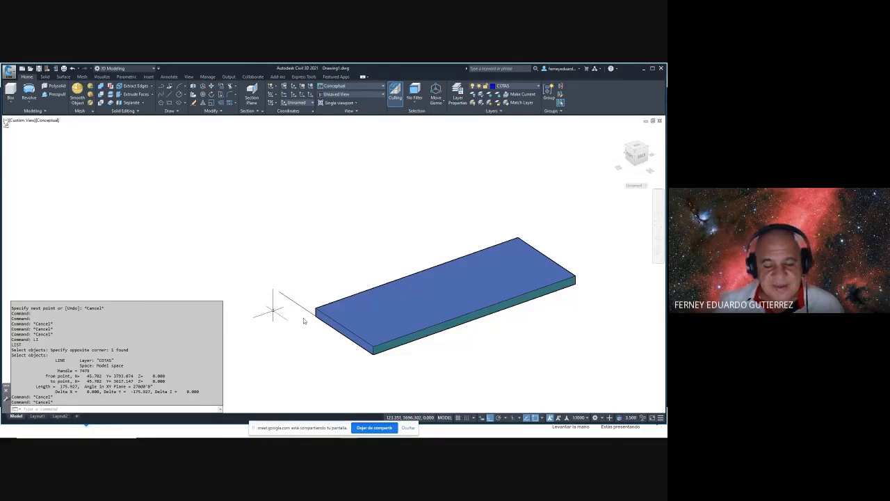
middle_click_drag(272, 318, 314, 317, "shift")
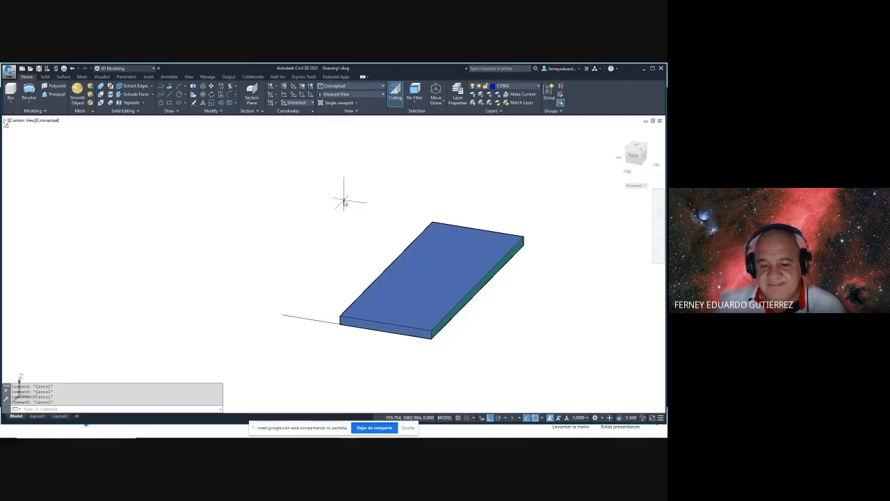
- Set a UCS with its origin at the slab's front-left corner and X along its edge
type("ucs")
key("Return")
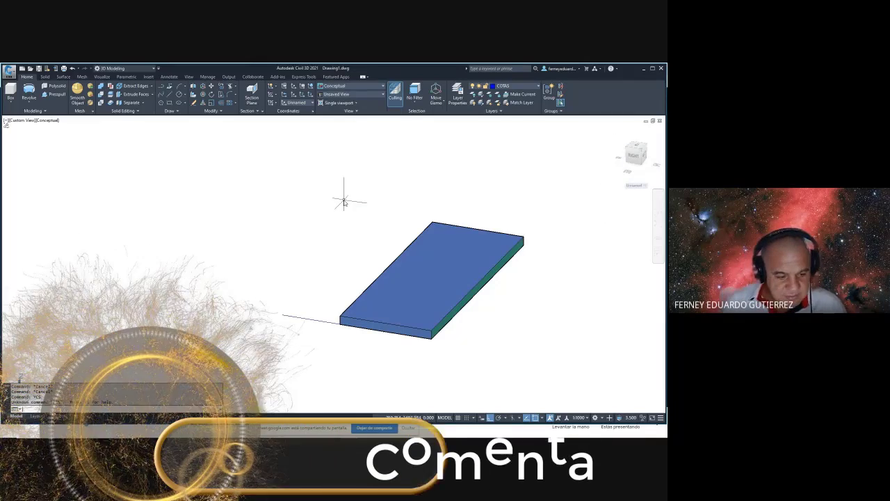
type("ucs")
key("Return")
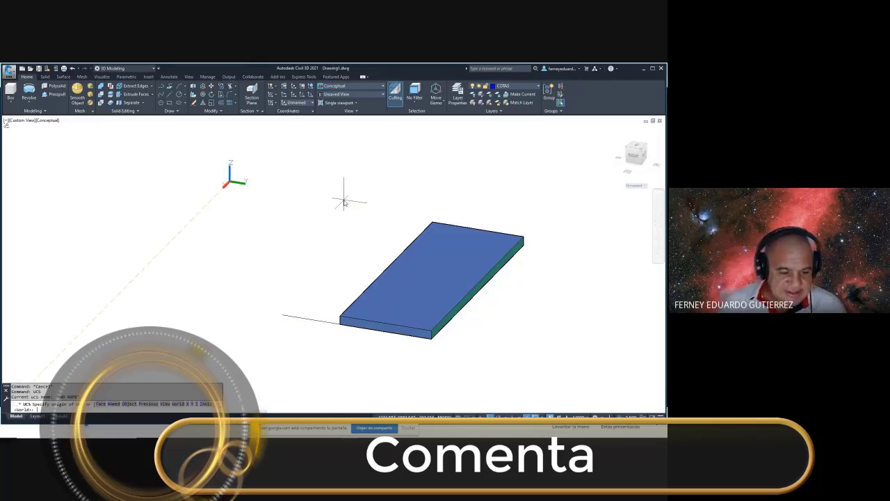
left_click(341, 322)
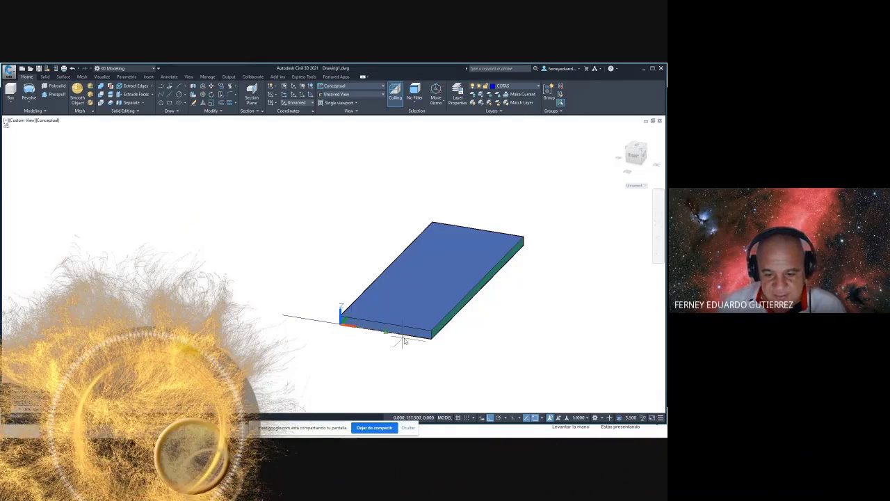
left_click(403, 341)
left_click(338, 306)
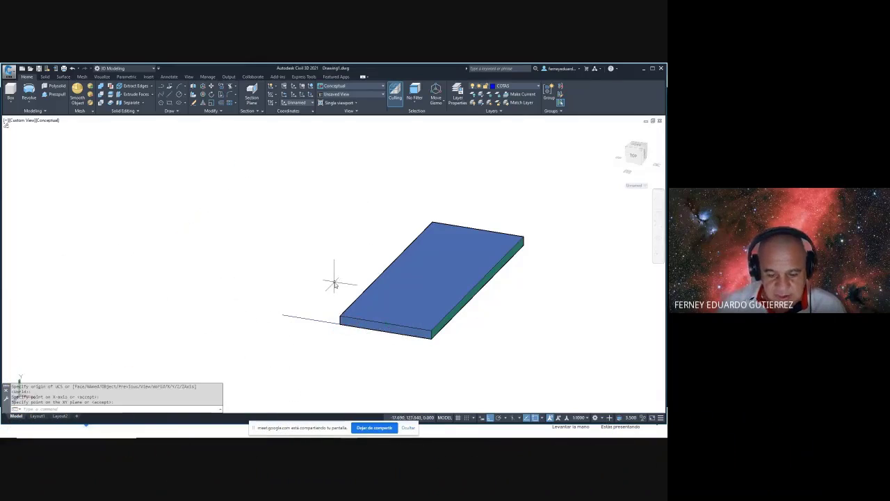
- Rotate the 175.927 rise line -90° about the slab corner so it stands vertical
type("ro")
key("Return")
left_click_drag(308, 304, 307, 343)
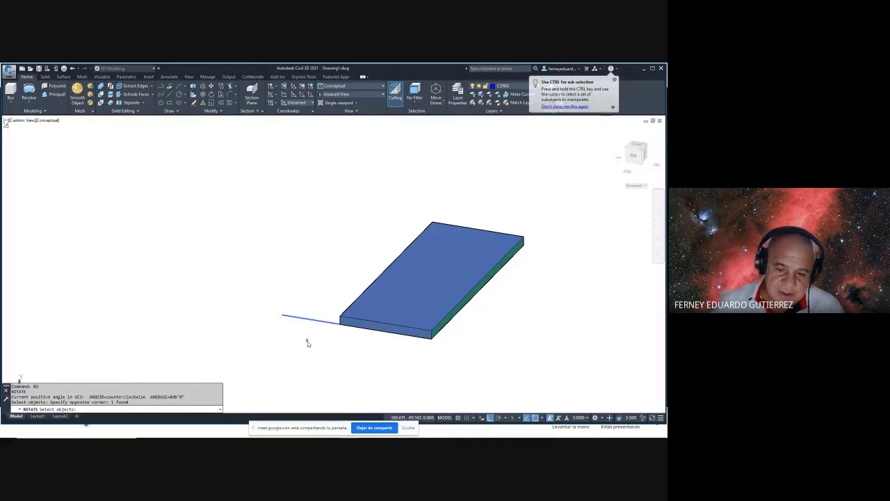
key("Return")
left_click(339, 325)
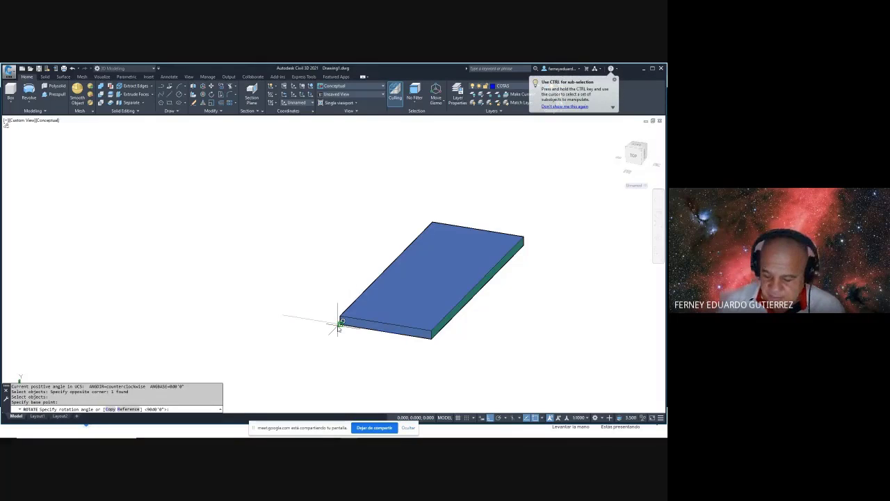
type("-90")
key("Return")
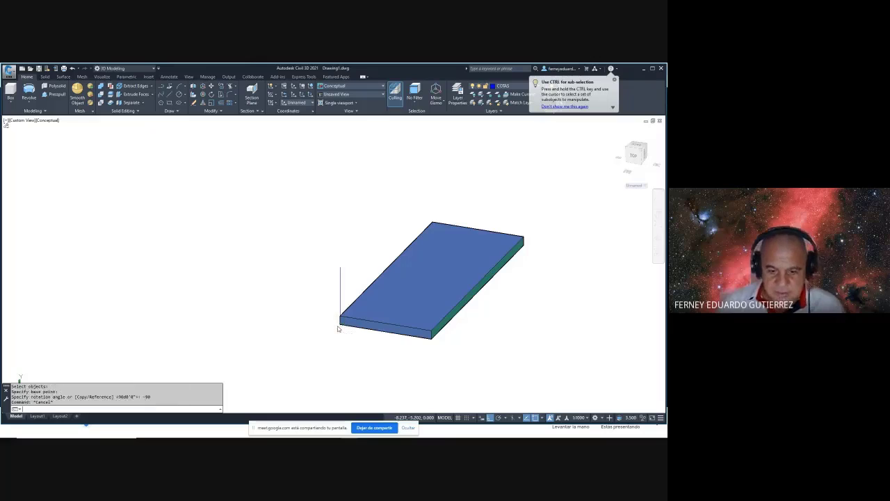
key("Escape")
type("m")
key("Return")
left_click_drag(354, 272, 329, 287)
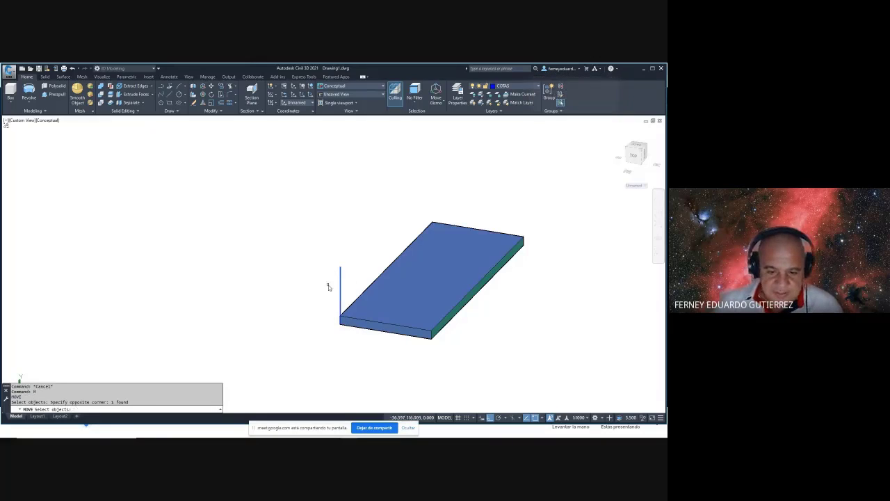
- Copy the slab from its corner to the top of the vertical rise line
key("Return")
left_click(340, 317)
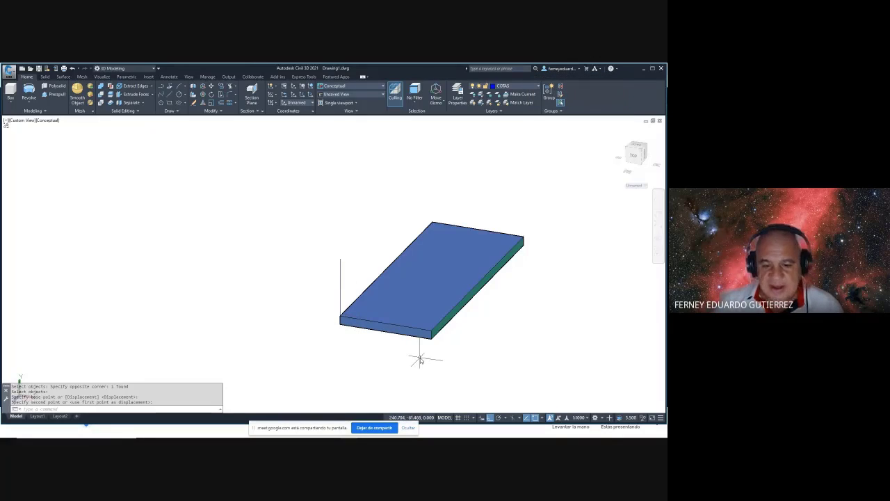
key("Escape")
key("Escape")
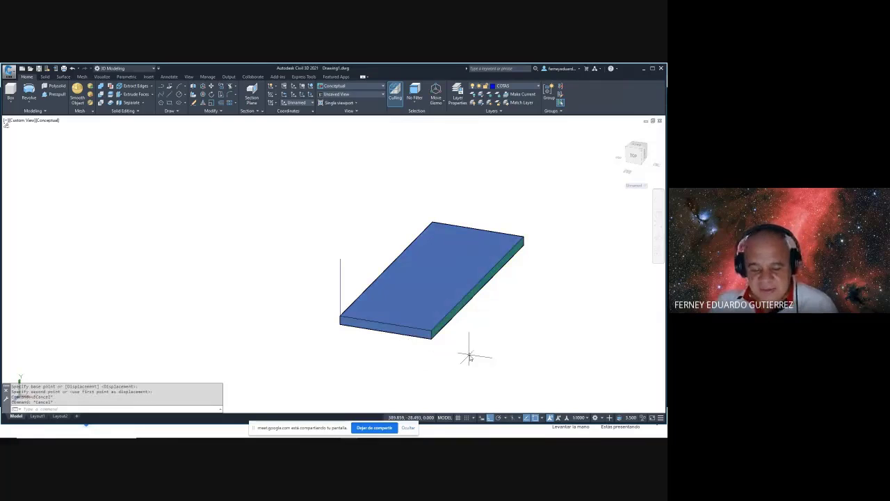
type("cp")
key("Return")
left_click(471, 360)
left_click(425, 333)
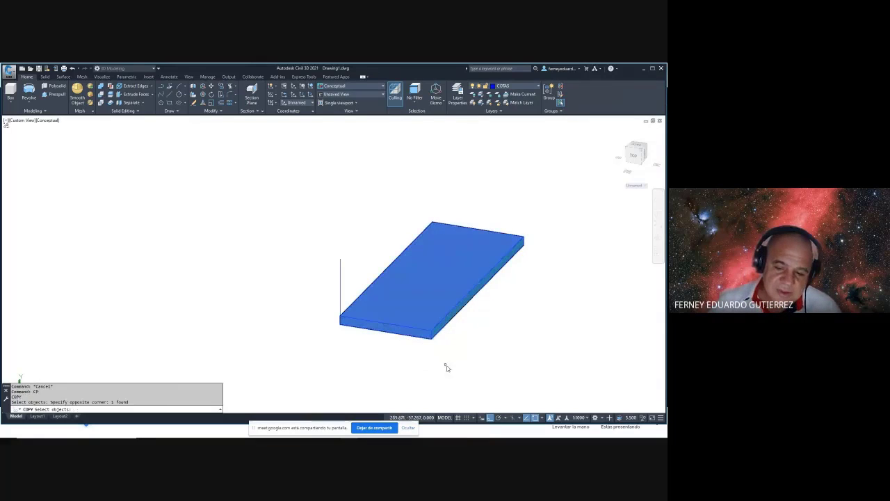
key("Return")
left_click(434, 319)
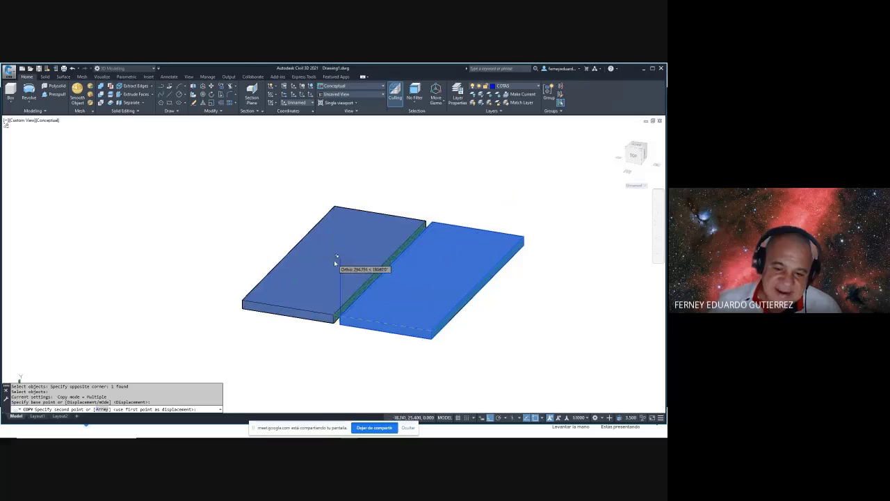
left_click(341, 263)
middle_click_drag(395, 326, 432, 324, "shift")
key("Escape")
key("Escape")
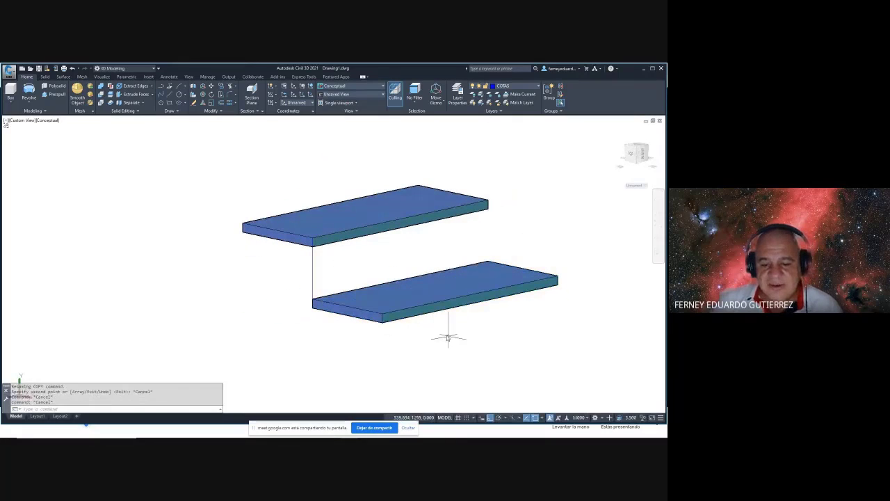
- Measure the distance between the lower and upper slab corners with DIST
type("DI")
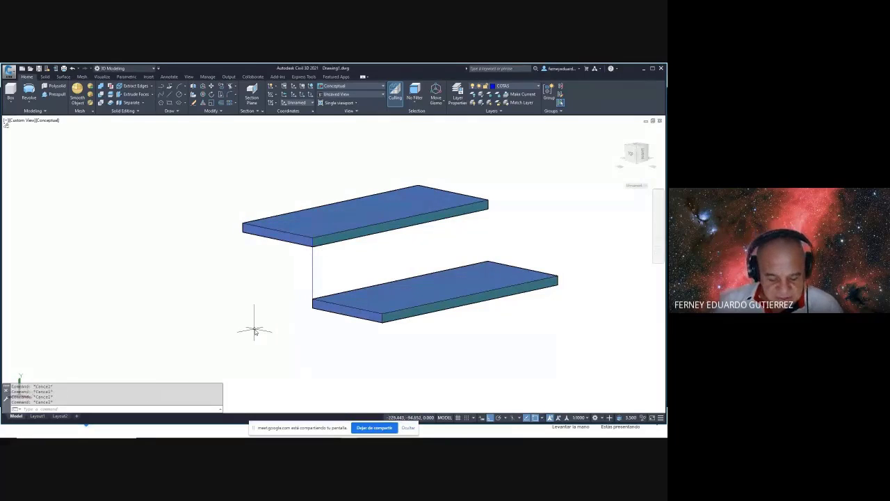
key("Return")
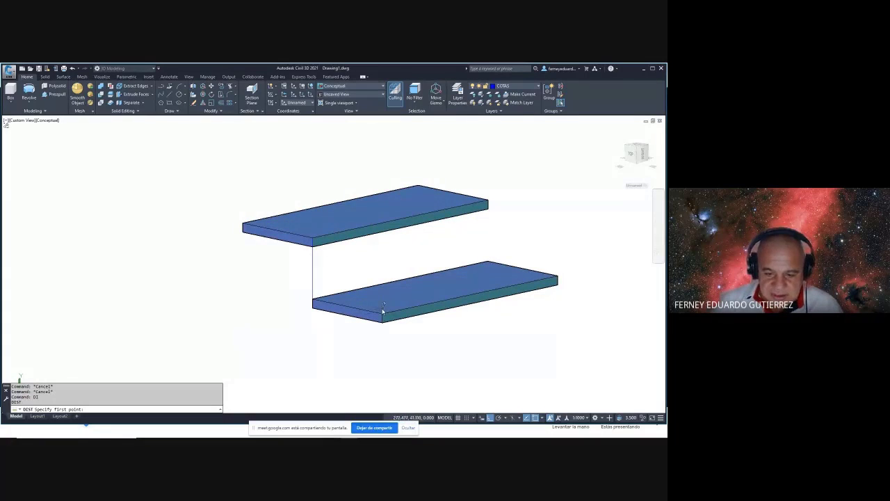
left_click(383, 317)
left_click(314, 243)
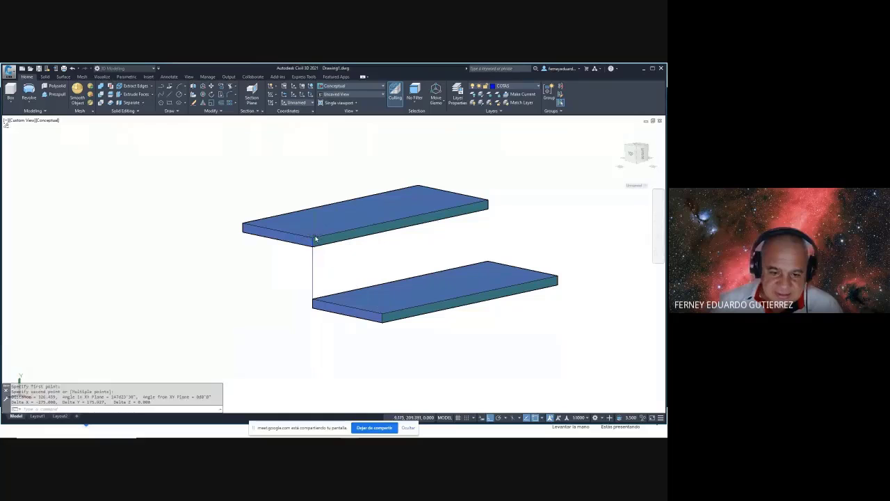
key("Escape")
- Reset the UCS to World and re-measure the slab spacing: 175.927 rise, 275 run
type("ucs")
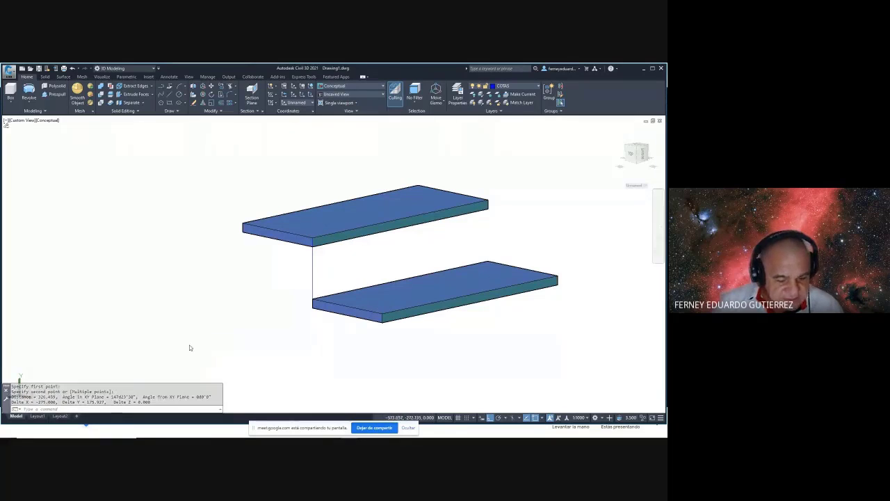
key("Return")
key("Return")
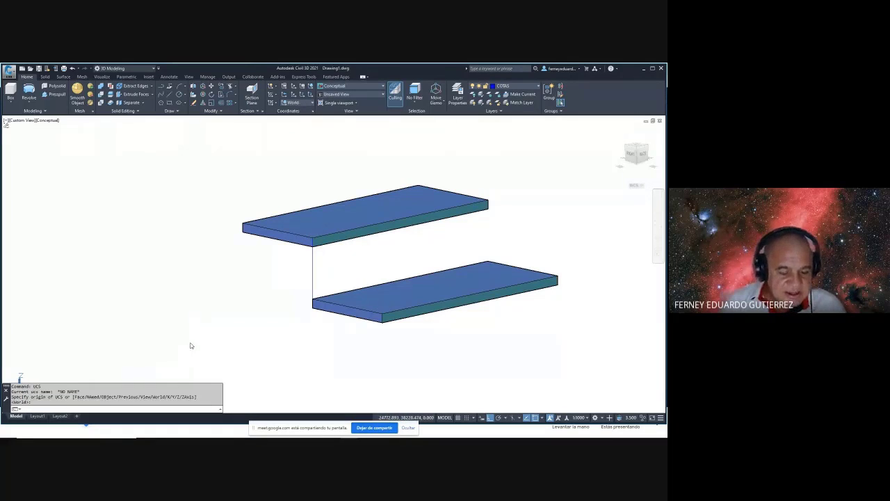
key("Escape")
type("di")
key("Return")
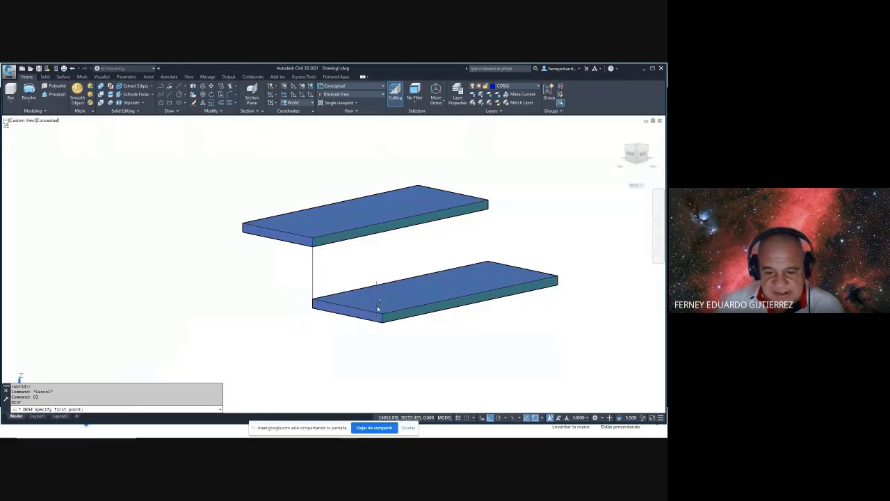
left_click(379, 308)
left_click(314, 243)
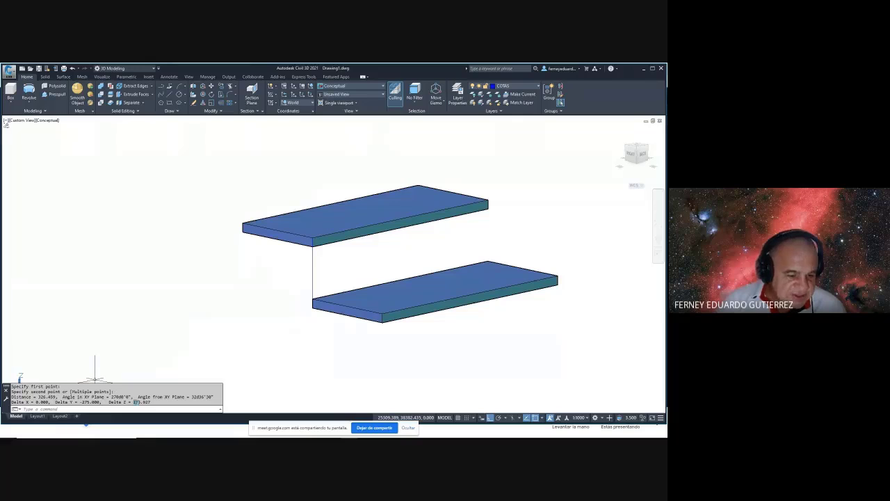
key("Escape")
key("Escape")
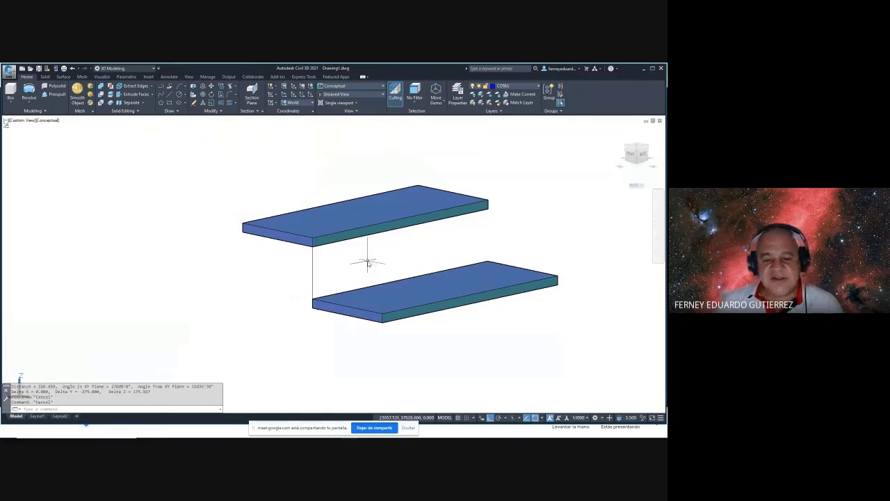
scroll(369, 257, "down", 2)
type("cp")
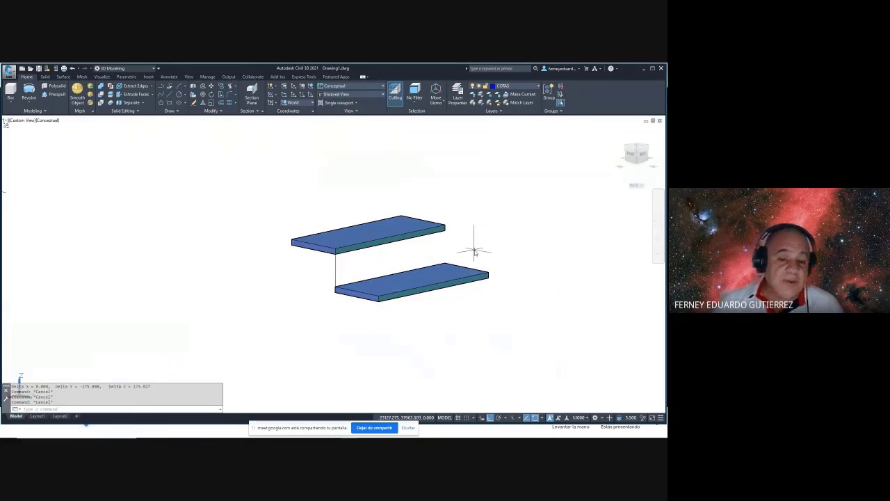
key("Return")
- Copy the top slab repeatedly, each from the previous corner, into about nine stepped treads
left_click(465, 202)
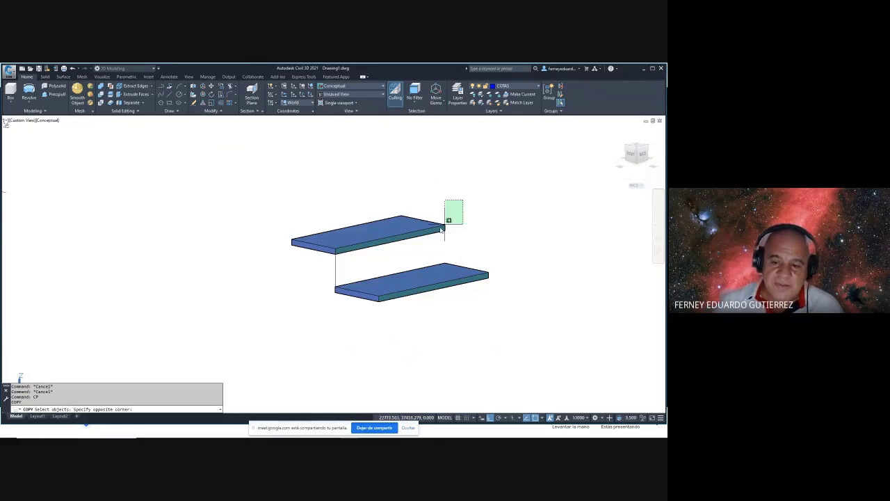
left_click(444, 224)
key("Return")
left_click(488, 274)
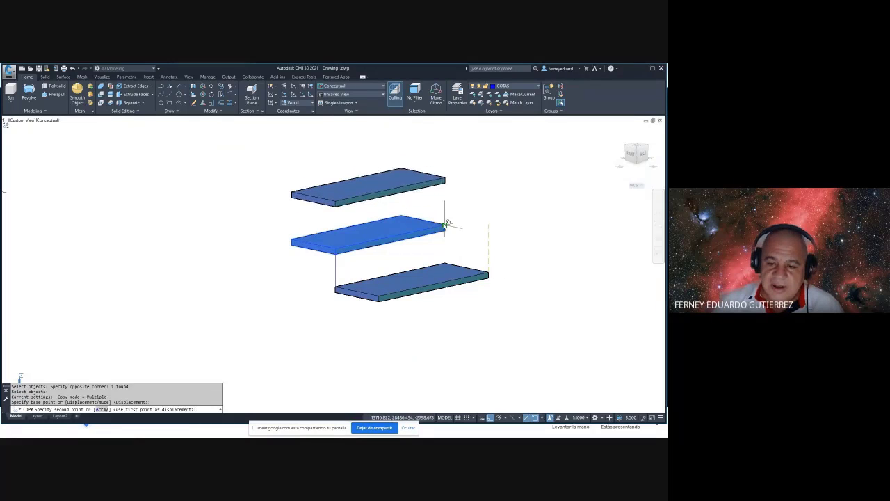
left_click(452, 209)
middle_click_drag(418, 167, 394, 239)
left_click(415, 235)
left_click(400, 212)
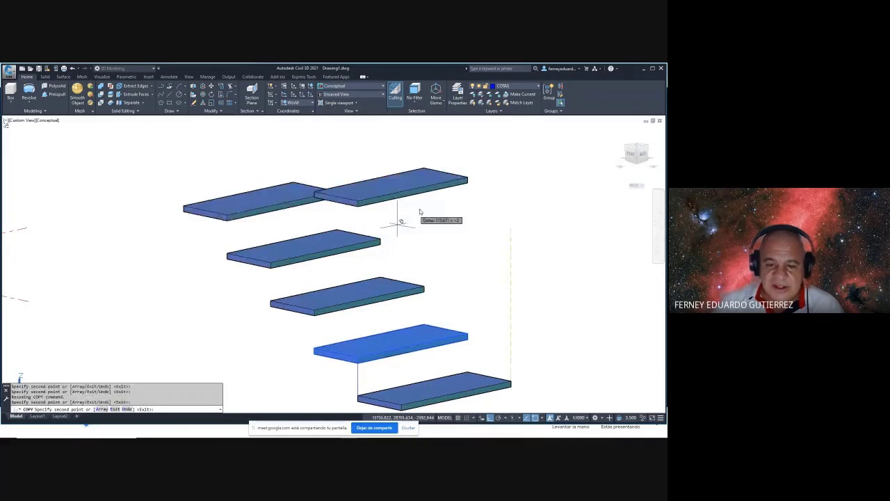
middle_click_drag(408, 206, 443, 253)
middle_click_drag(363, 239, 455, 253)
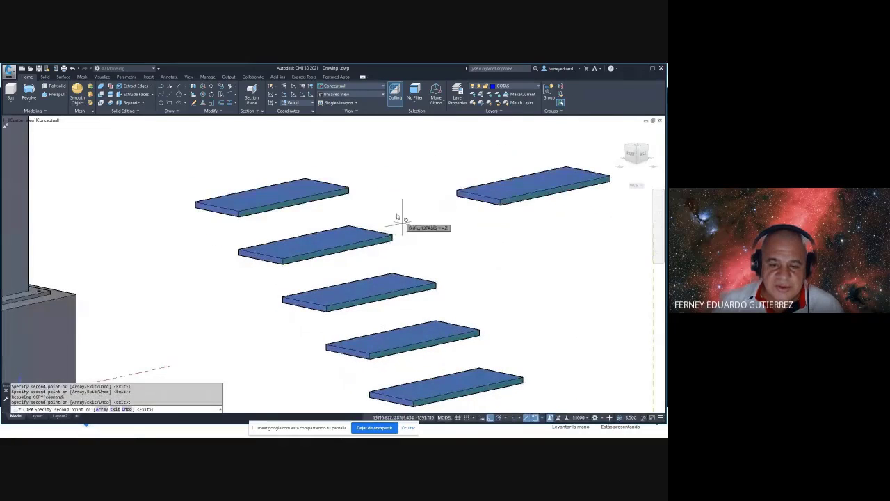
scroll(402, 221, "up", 1)
key("Escape")
scroll(378, 239, "down", 5)
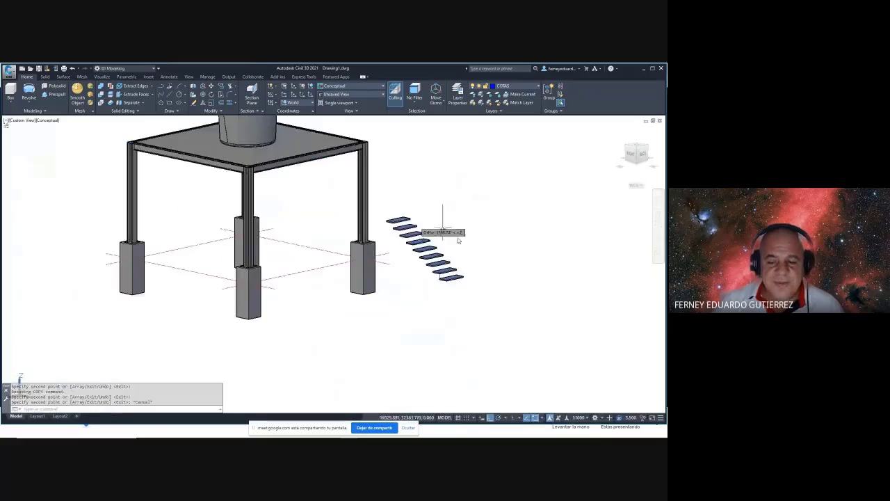
middle_click_drag(497, 278, 490, 294, "shift")
scroll(495, 261, "up", 2)
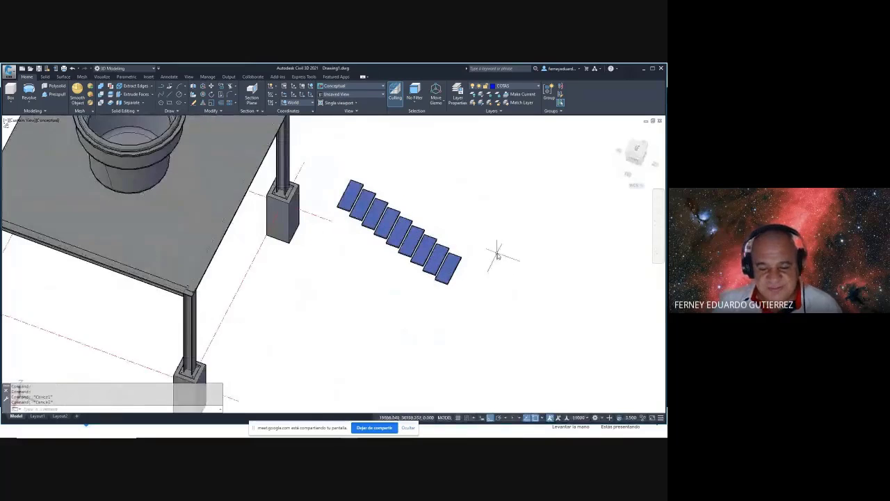
- Copy the top tread from its corner to add one more step to the flight
scroll(496, 247, "down", 2)
scroll(493, 235, "up", 2)
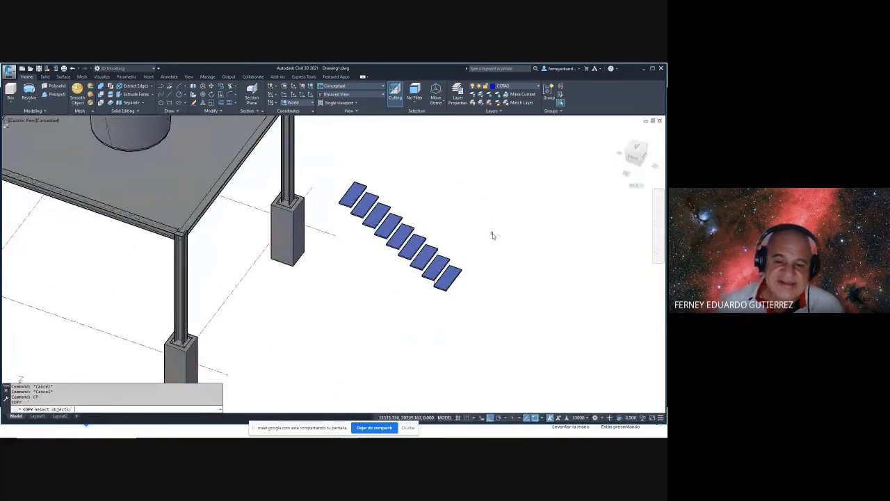
scroll(365, 176, "up", 2)
left_click(375, 182)
left_click(384, 203)
key("Return")
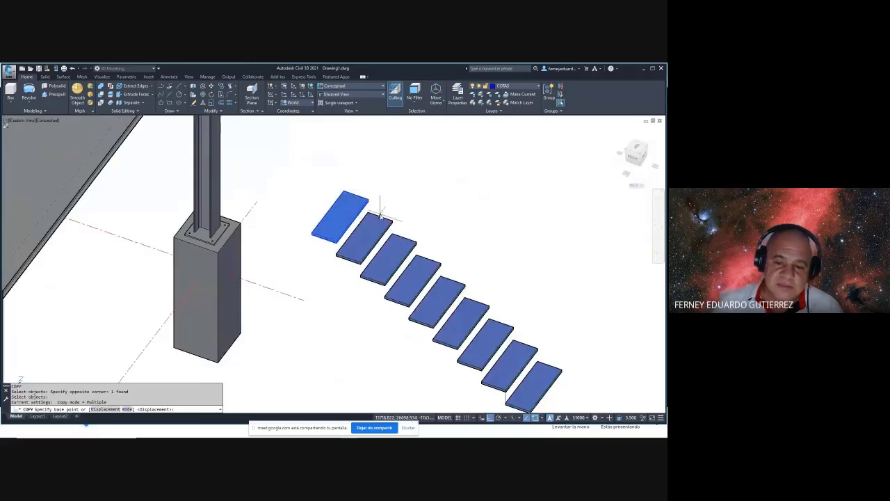
scroll(397, 212, "up", 2)
left_click(393, 208)
scroll(354, 174, "down", 2)
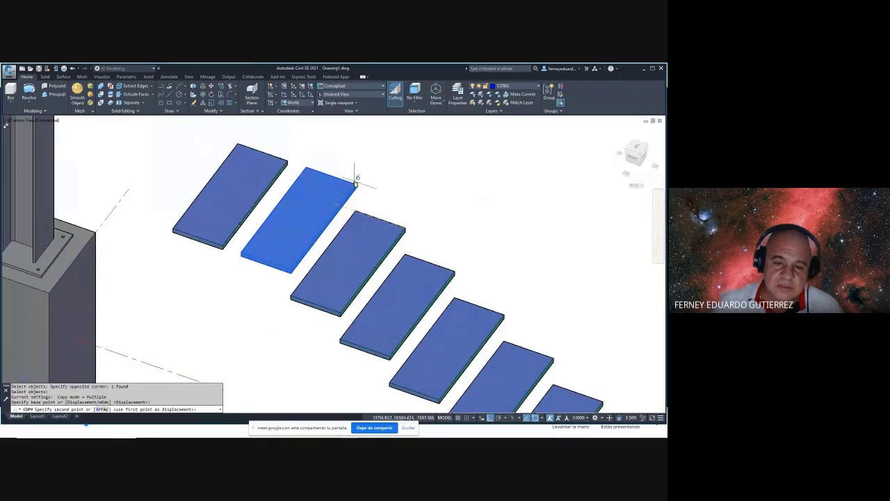
left_click(354, 175)
key("Escape")
key("Escape")
- Start a line at the new tread's corner, then abandon it
scroll(359, 188, "down", 2)
scroll(349, 149, "up", 2)
key("Escape")
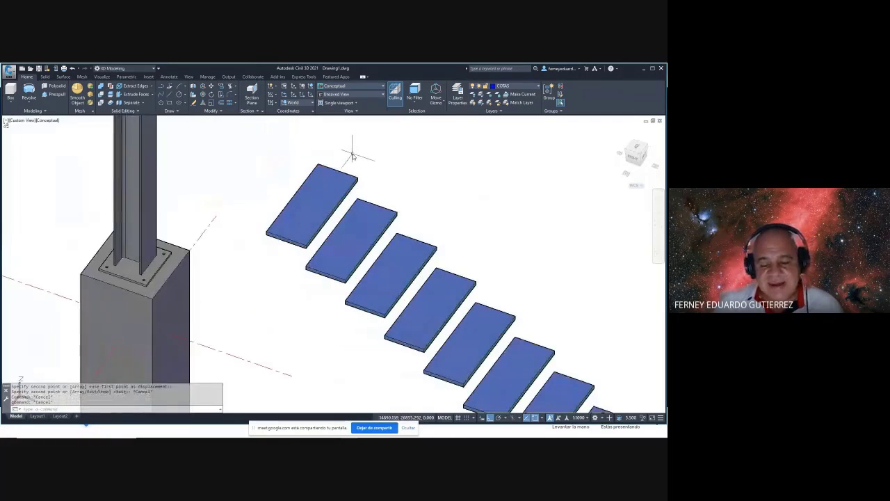
type("l")
key("Return")
left_click(358, 174)
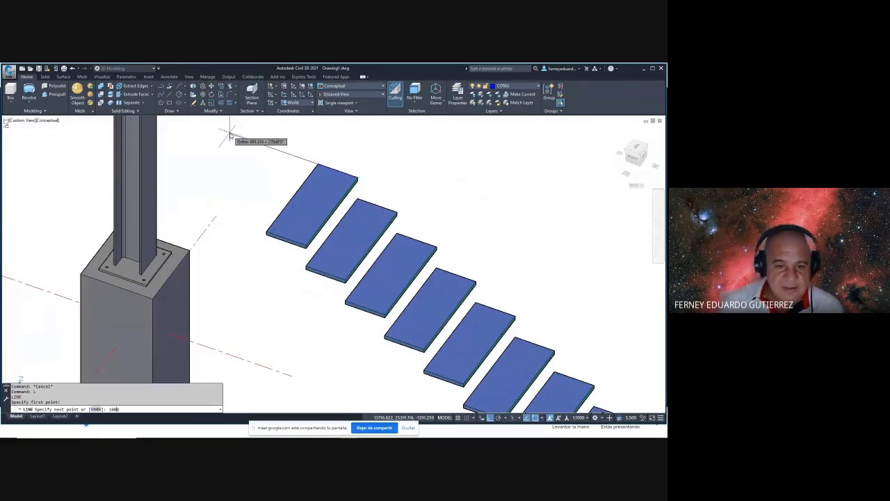
key("Escape")
key("Escape")
key("Escape")
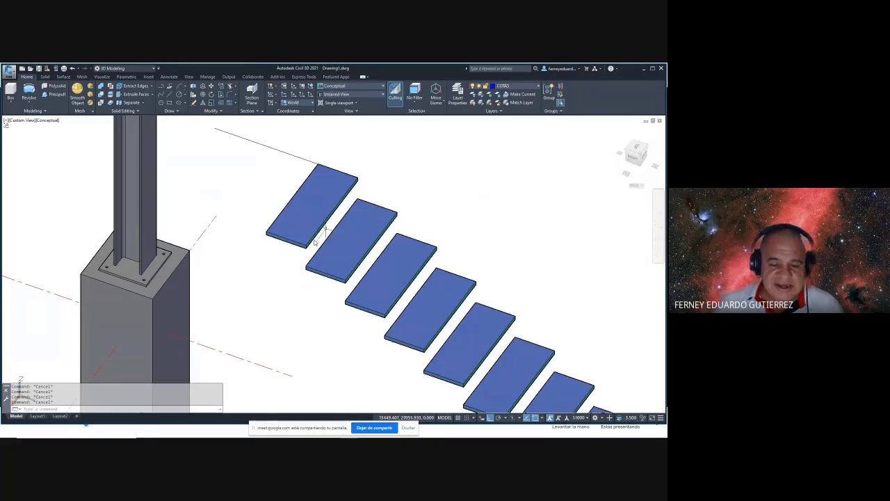
type("l")
key("Escape")
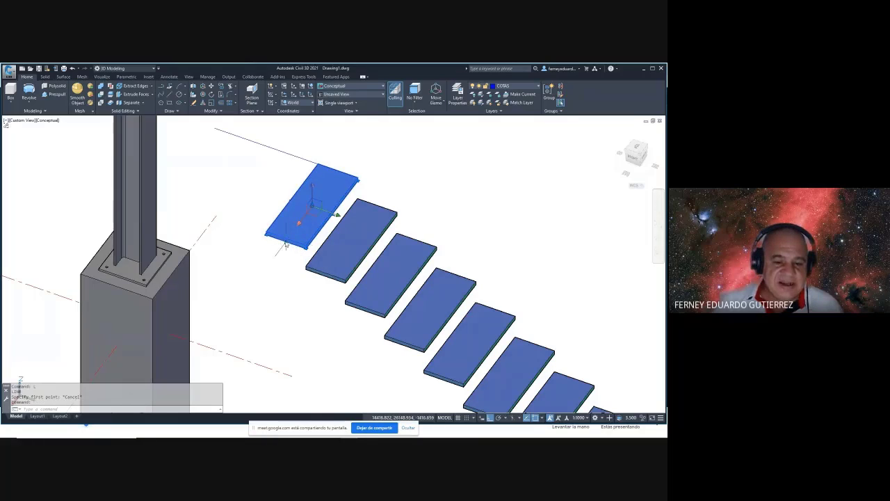
- Grip-stretch the top tread 700 longer to form a landing
left_click(285, 245)
type("7")
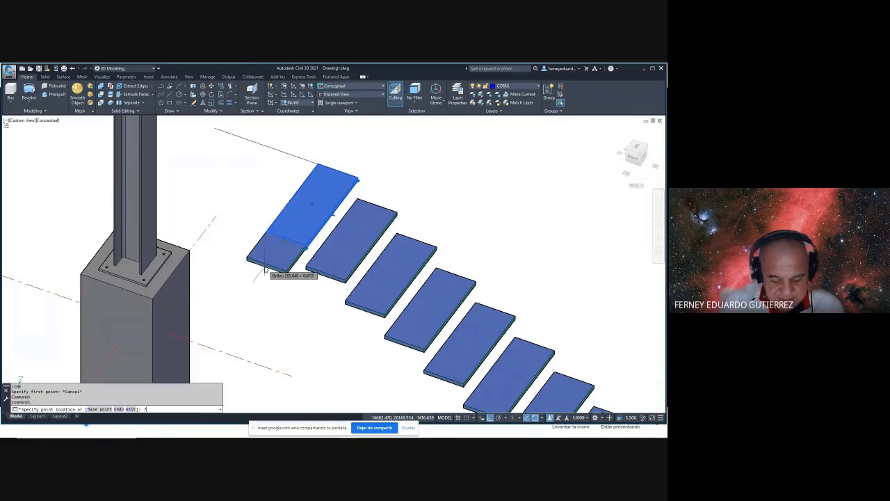
type("00")
key("Return")
key("Escape")
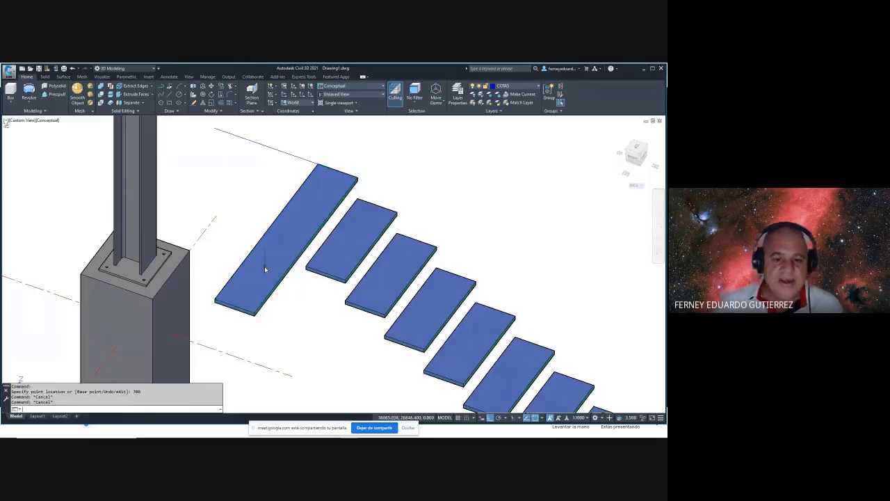
key("Escape")
- Switch the visual style to 2D Wireframe with VSCURRENT option 2
type("vs")
key("Return")
type("2")
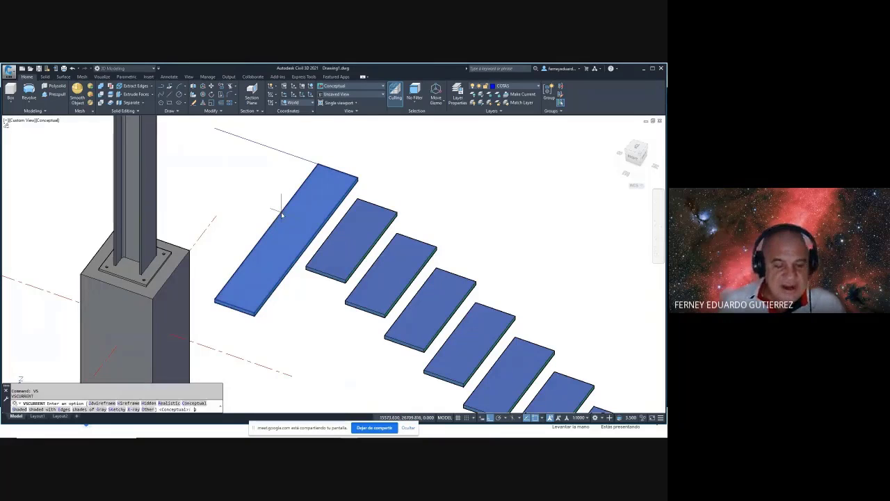
key("Return")
left_click(282, 215)
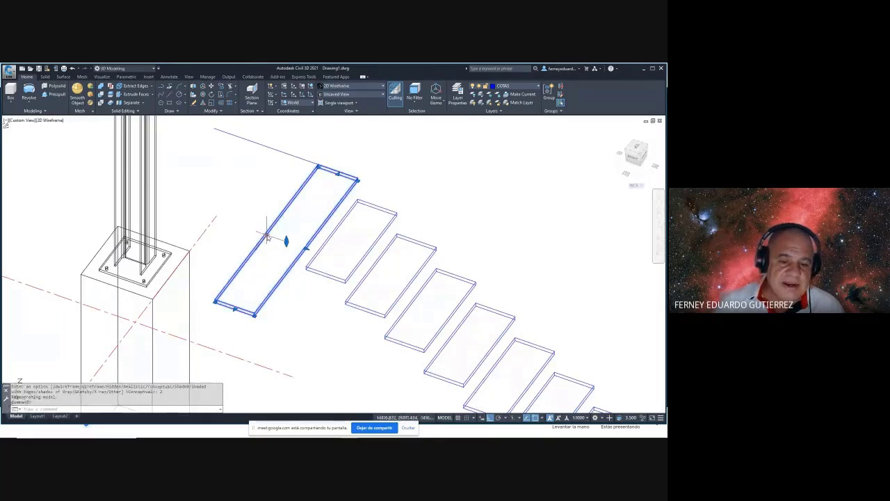
- Grip-stretch the landing panel much wider, then clear the selection
left_click(286, 241)
left_click(298, 195)
key("Escape")
middle_click_drag(378, 225, 485, 260, "shift")
- Copy the flight of steps with CP and place the copy beside the original
type("cp")
key("Return")
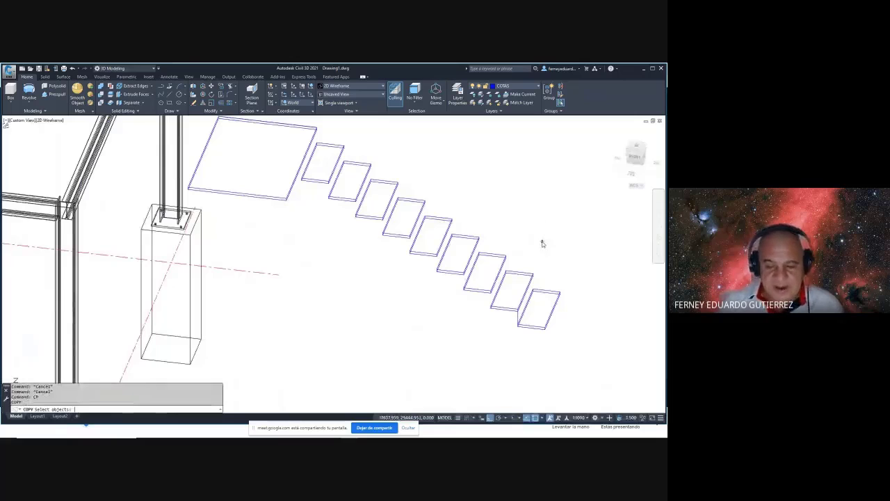
scroll(542, 243, "down", 2)
left_click(394, 160)
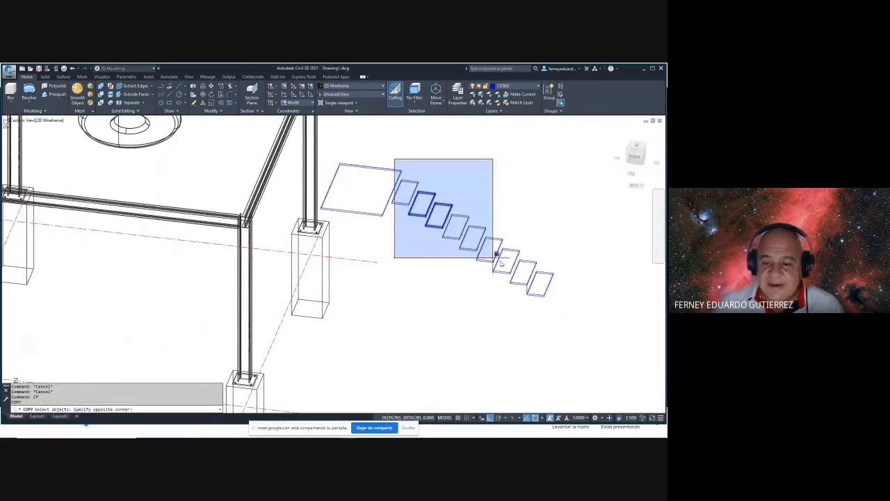
left_click(577, 309)
key("Return")
left_click(565, 262)
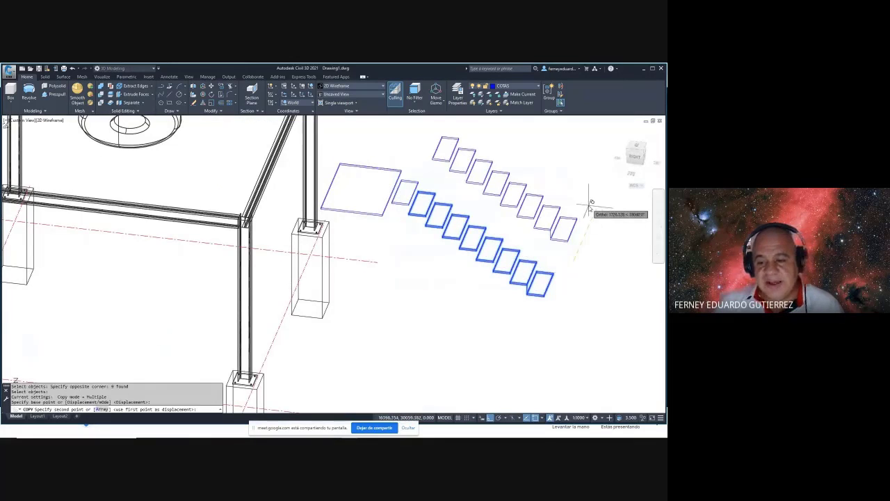
left_click(588, 208)
key("Escape")
- Rotate the copied steps 180° about a picked pivot point
type("ro")
key("Return")
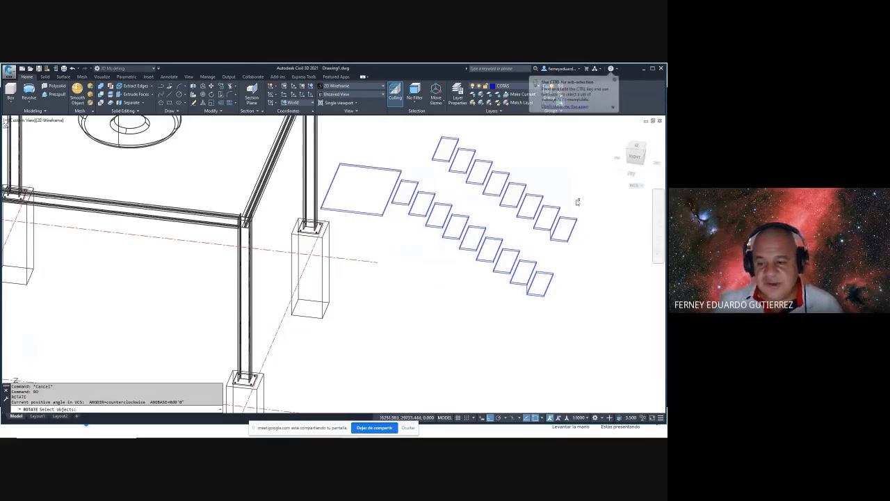
middle_click_drag(579, 201, 390, 229, "shift")
left_click(494, 157)
left_click(607, 322)
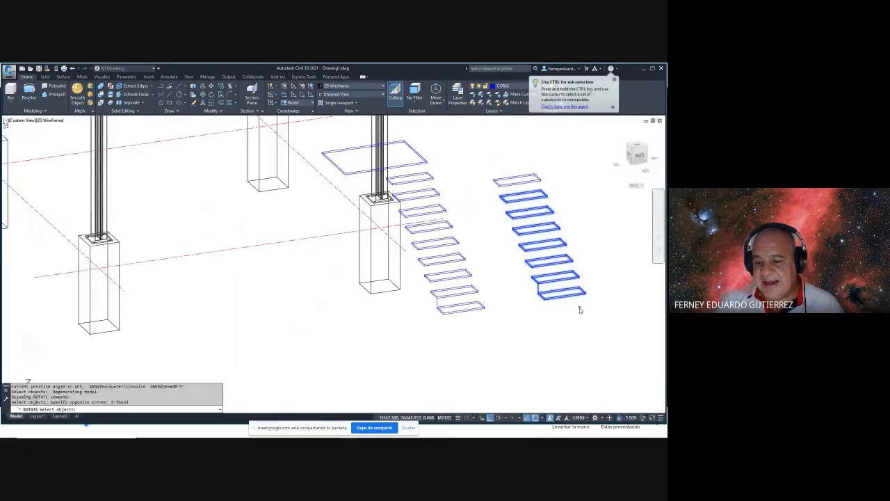
key("Return")
left_click(544, 299)
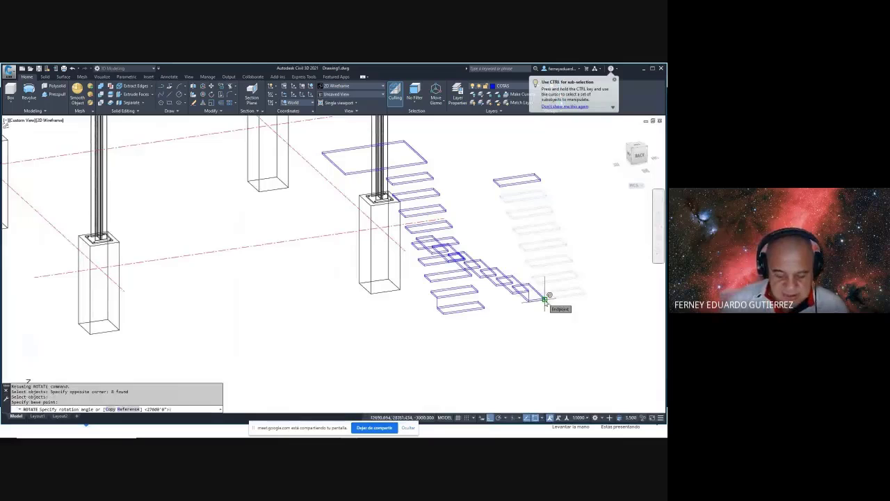
type("180")
key("Return")
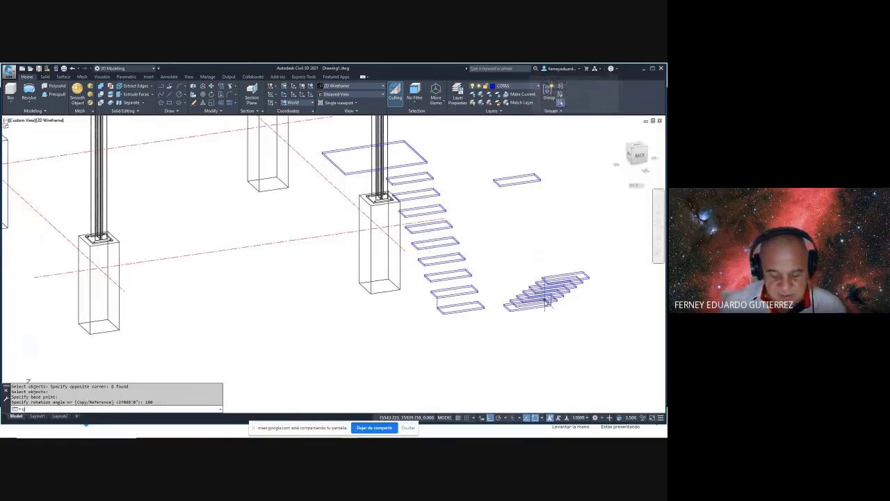
middle_click_drag(546, 298, 545, 304, "shift")
- Rotate the copied flight another 180° about its upper step corner
type("ro")
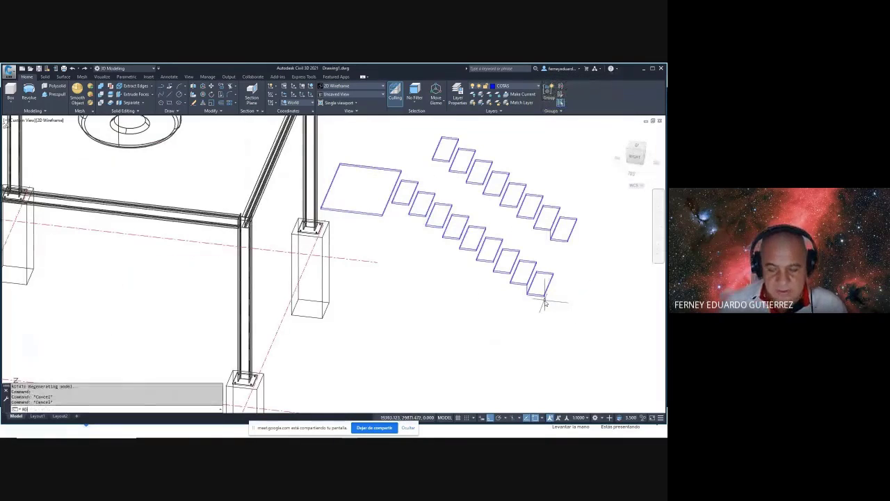
key("Return")
middle_click_drag(513, 290, 582, 222, "shift")
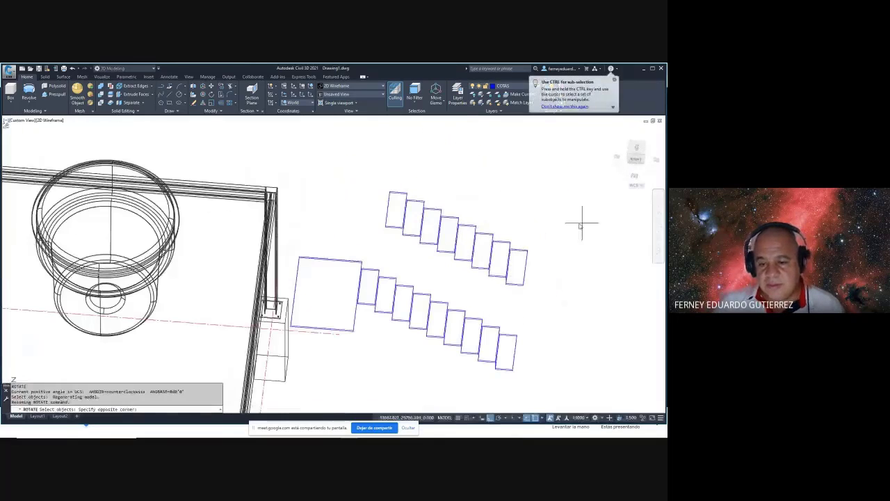
left_click(582, 222)
left_click(418, 265)
left_click(497, 206)
left_click(392, 233)
key("Return")
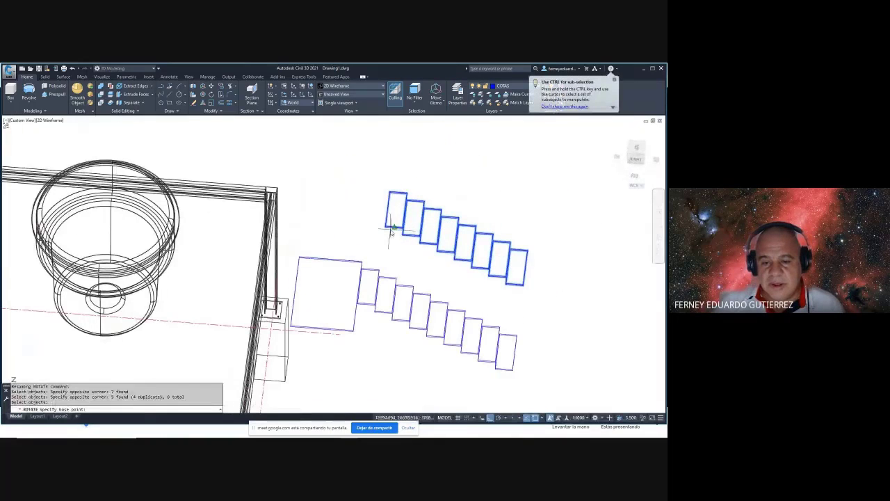
left_click(394, 194)
type("1")
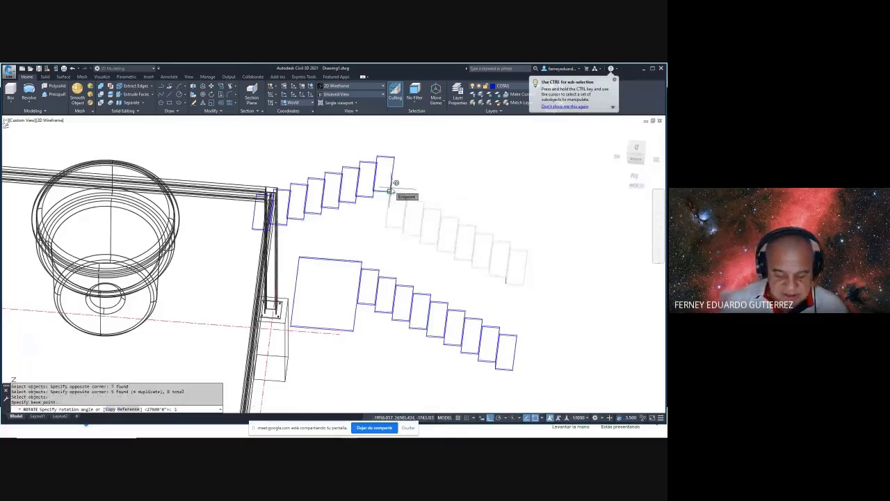
type("80")
key("Return")
middle_click_drag(457, 249, 403, 238, "shift")
key("Escape")
key("Escape")
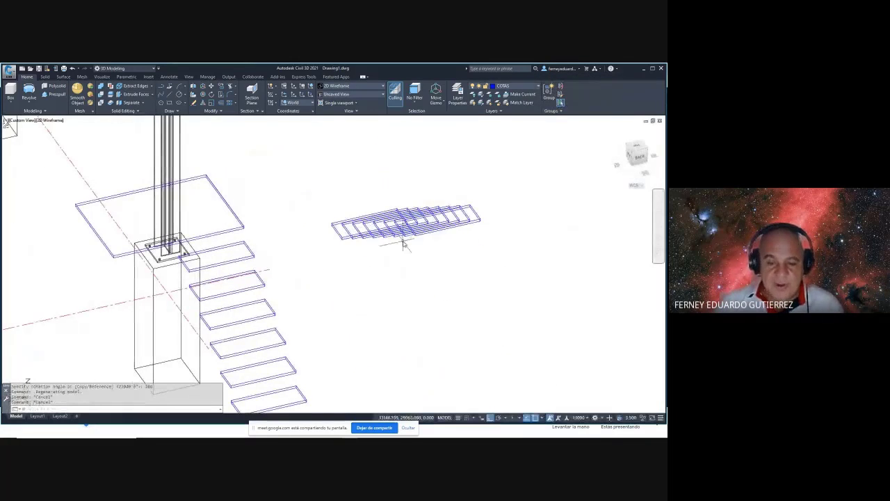
- Start moving the rotated steps from a step corner, then cancel the move
type("m")
key("Return")
left_click(483, 165)
left_click(338, 252)
key("Return")
scroll(334, 226, "up", 6)
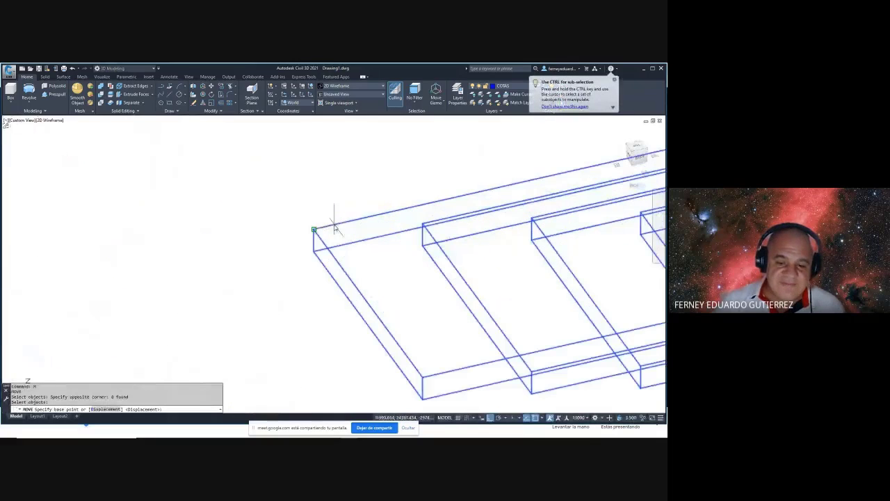
left_click(313, 230)
scroll(313, 230, "down", 6)
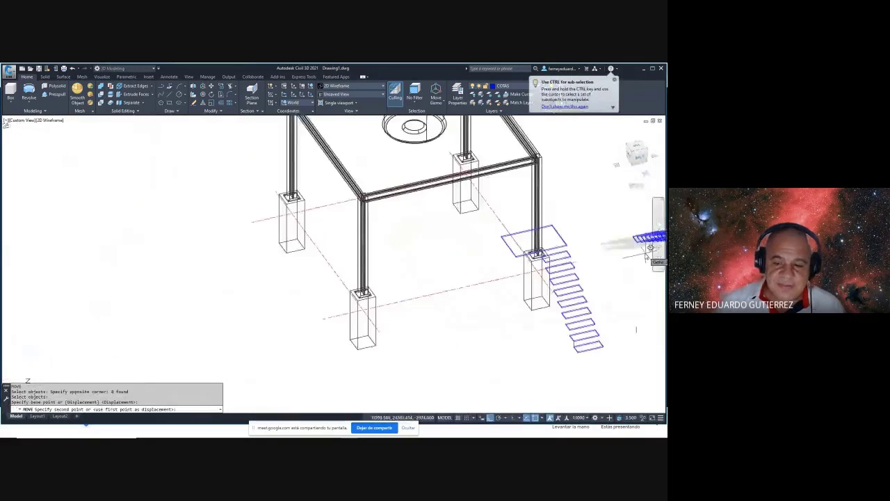
scroll(436, 266, "up", 5)
scroll(437, 266, "down", 2)
middle_click_drag(437, 266, 239, 260, "shift")
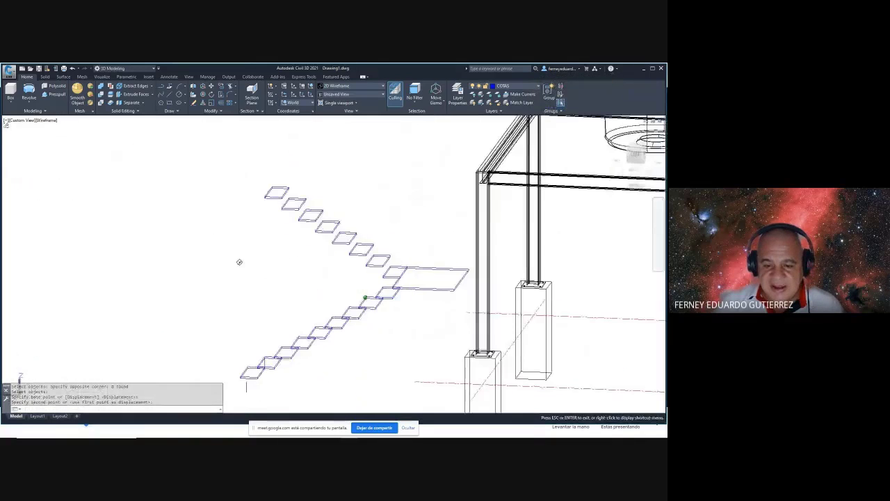
scroll(456, 278, "up", 5)
scroll(457, 304, "down", 4)
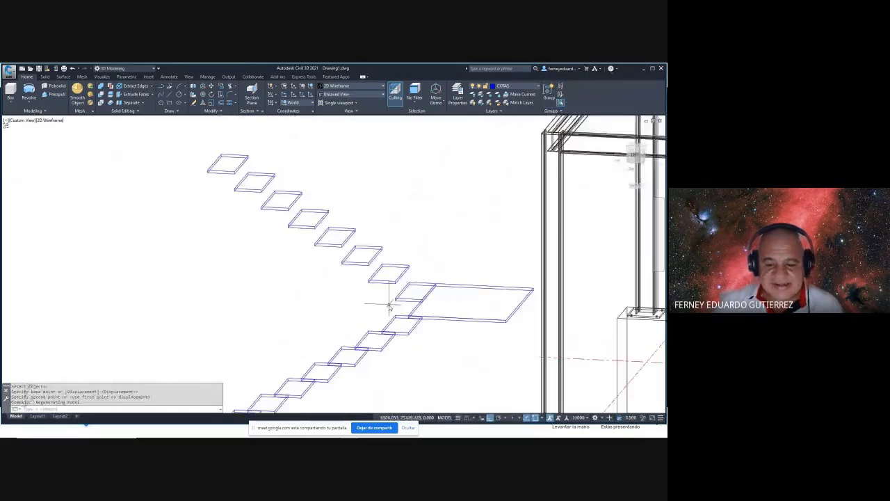
scroll(376, 285, "up", 2)
key("Escape")
- Move the upper flight from a step corner so it starts at the landing
type("m")
key("Return")
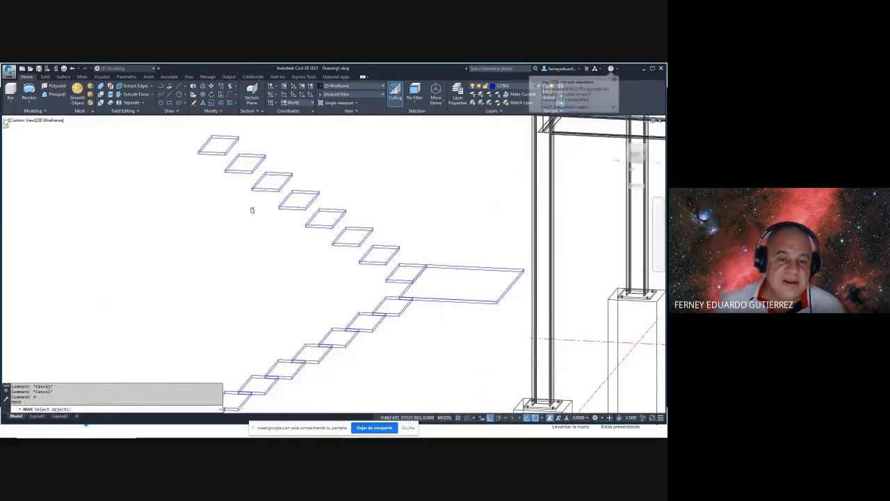
left_click(177, 134)
left_click(441, 294)
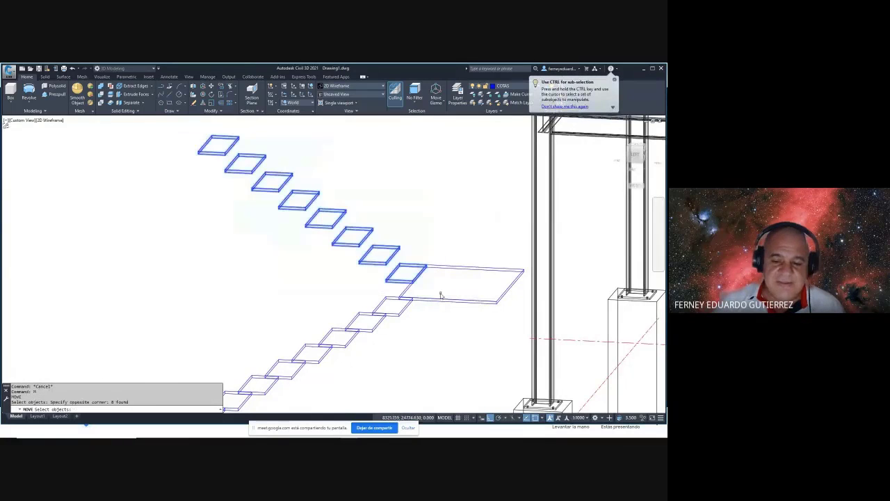
key("Return")
scroll(417, 257, "up", 4)
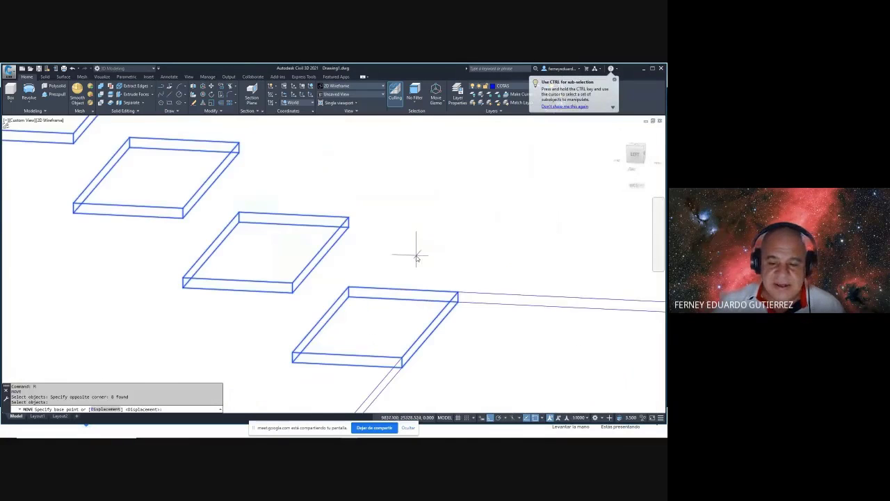
left_click(349, 287)
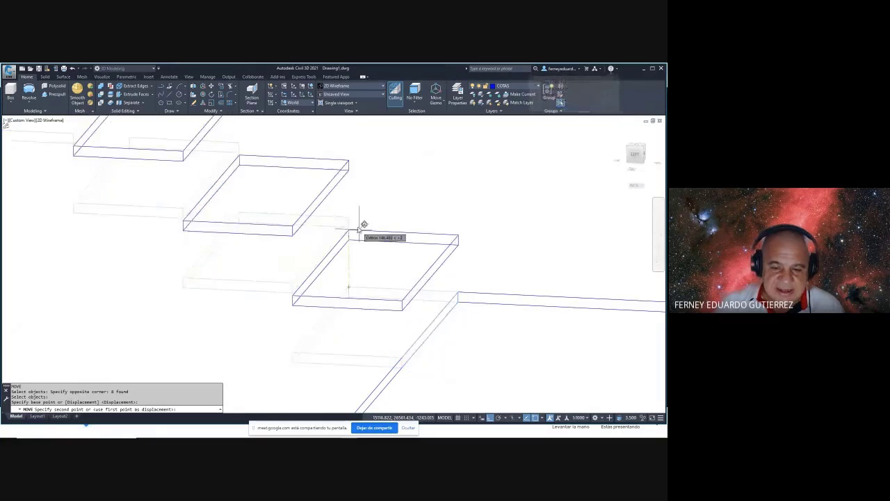
scroll(349, 218, "down", 4)
middle_click_drag(364, 223, 456, 386, "shift")
scroll(459, 264, "down", 4)
scroll(521, 296, "up", 3)
left_click(521, 284)
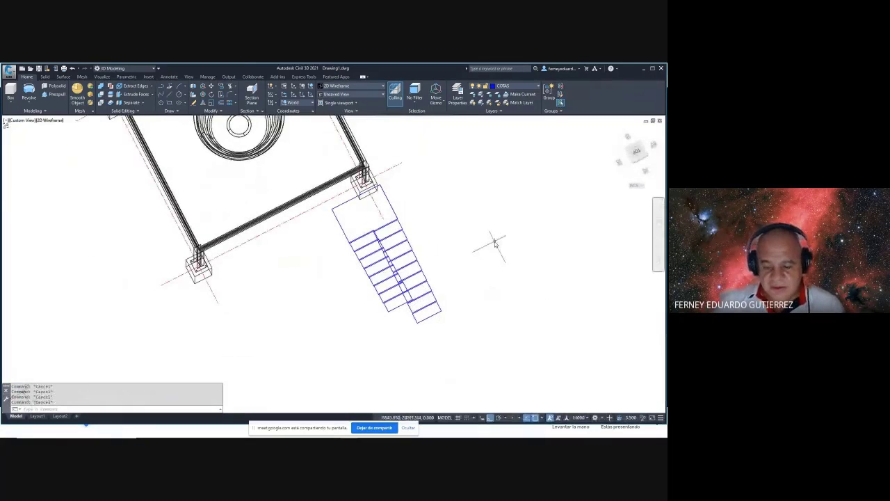
- Switch to the top plan view and pan to frame the stairs
type("ucs")
key("Return")
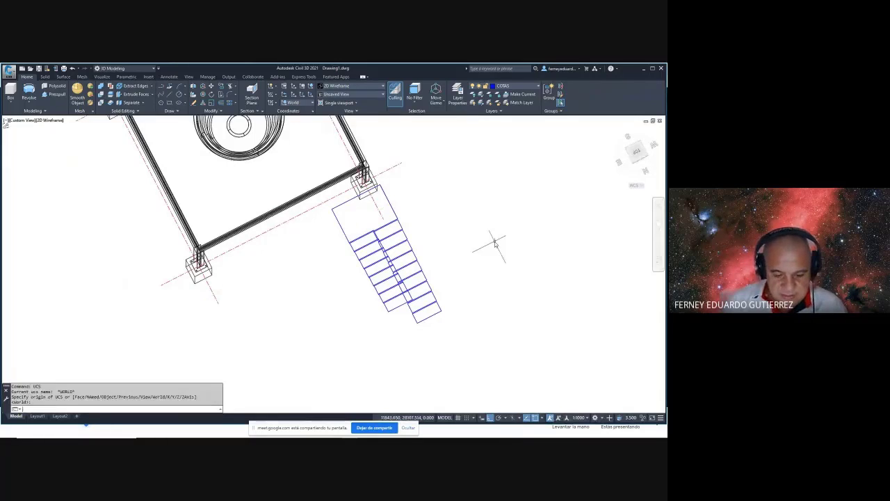
key("Escape")
key("Escape")
type("plan")
key("Return")
key("Return")
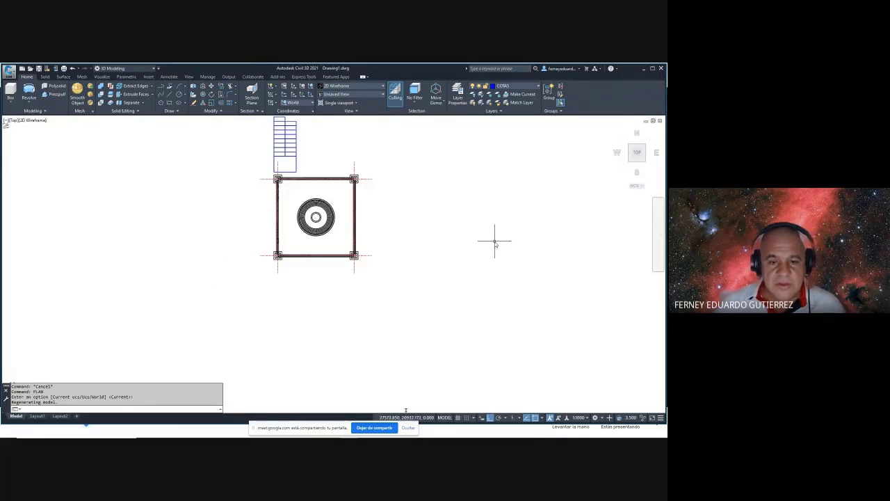
scroll(310, 189, "up", 2)
middle_click_drag(307, 187, 343, 226, "shift")
type("r")
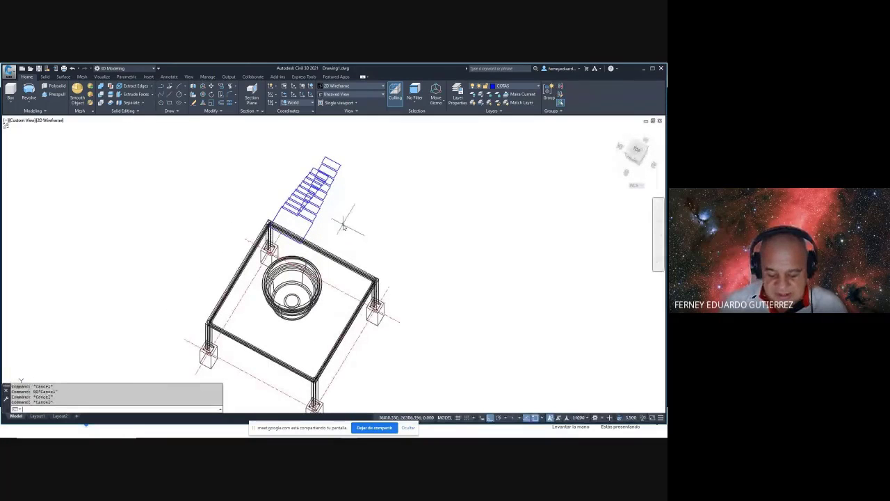
type("lan")
key("Return")
key("Return")
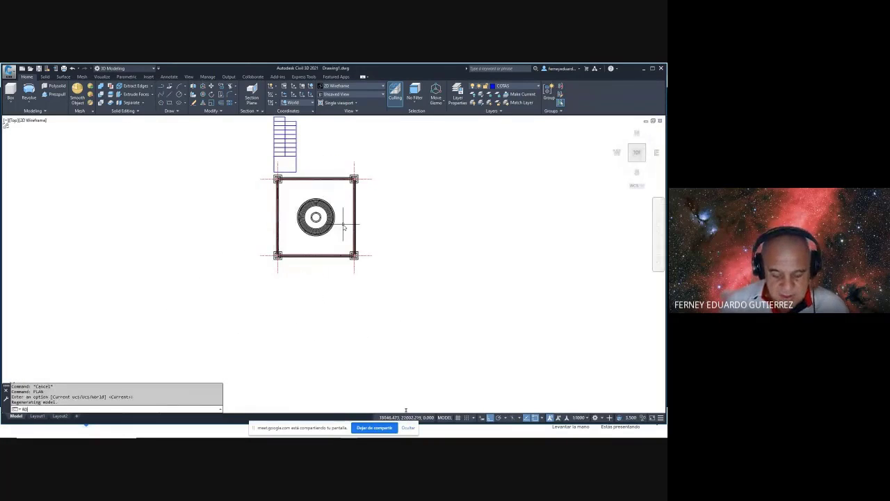
middle_click_drag(263, 102, 274, 168)
- Rotate the whole stair -90° about its corner, then orbit back to 3D
left_click(274, 169)
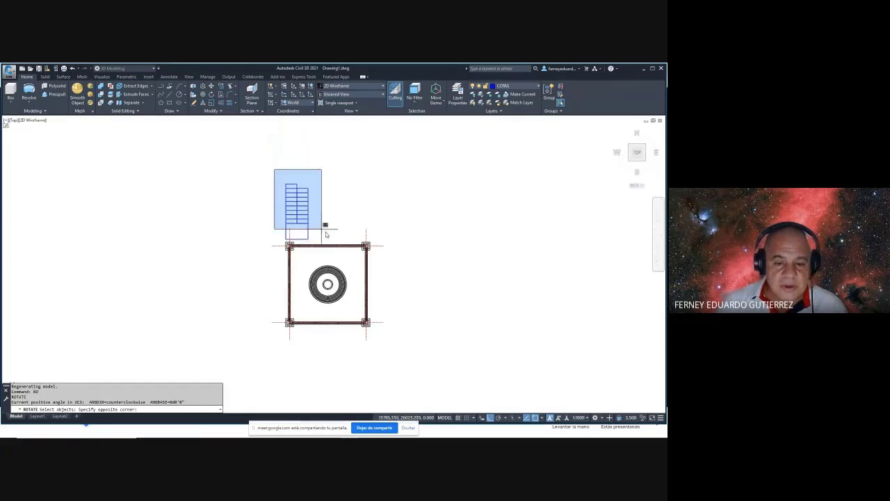
left_click(329, 238)
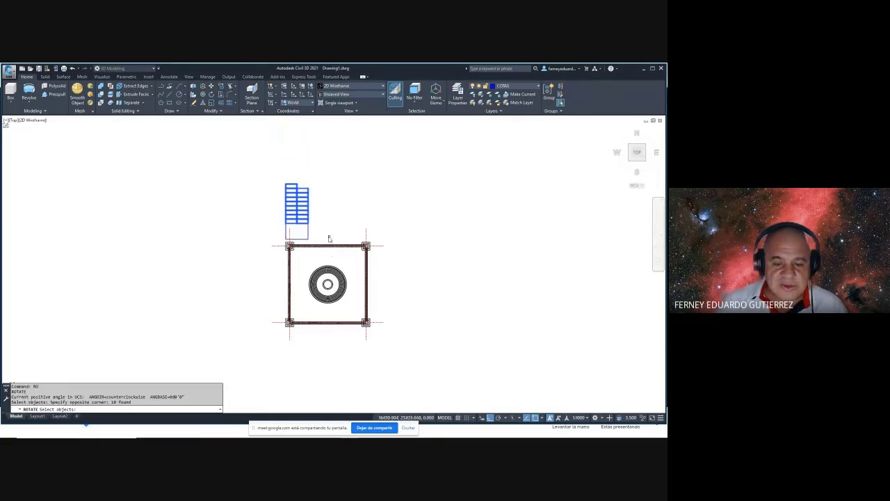
left_click(272, 159)
left_click(322, 242)
scroll(318, 238, "up", 2)
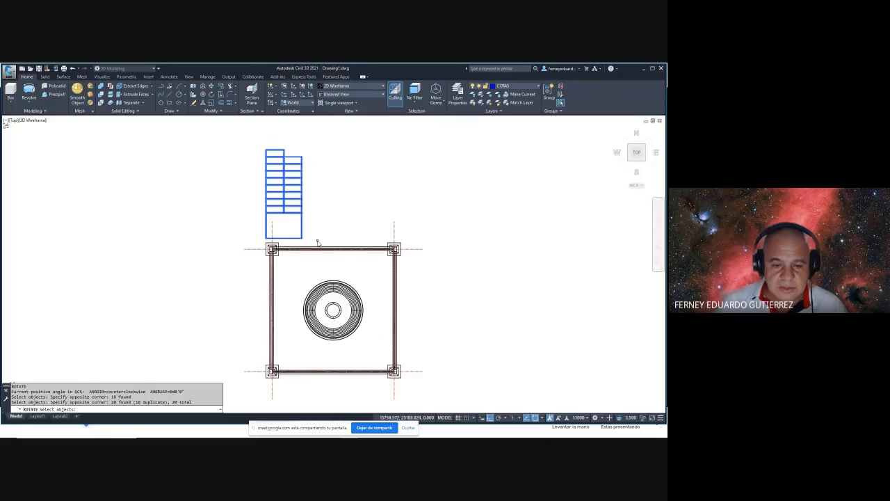
key("Return")
left_click(301, 239)
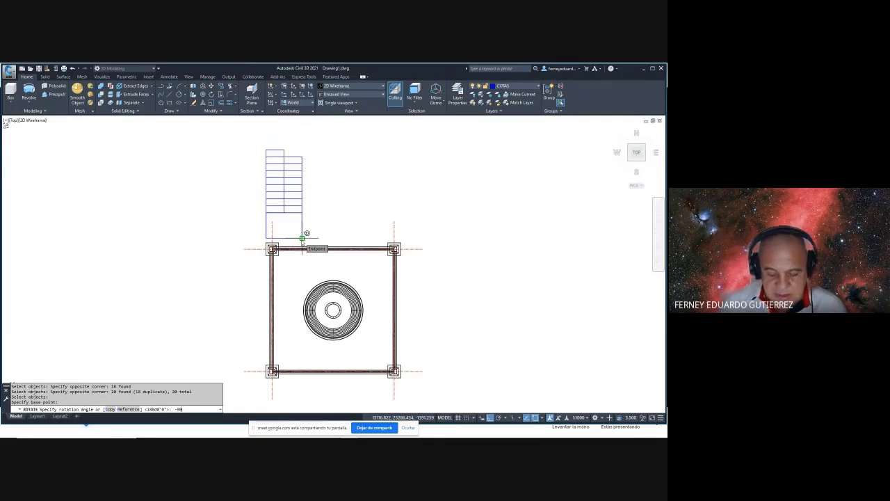
type("-90")
key("Return")
scroll(387, 247, "up", 3)
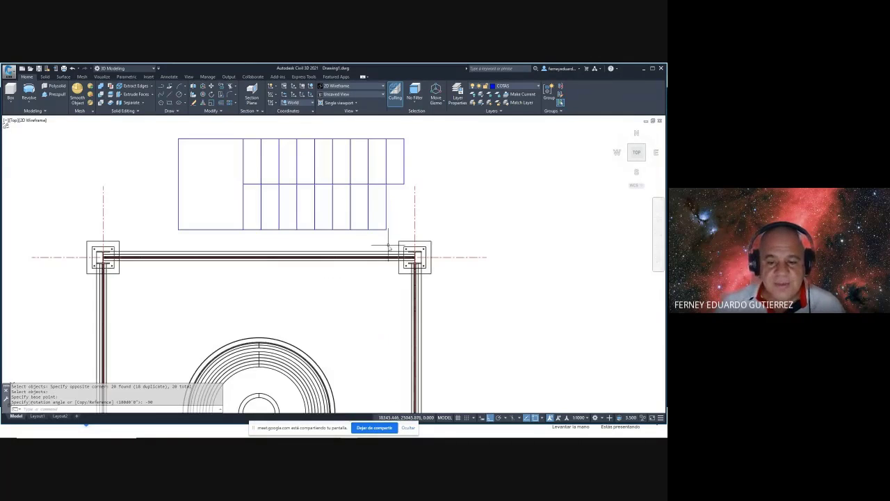
middle_click_drag(389, 247, 247, 287, "shift")
- Pick a single step and base corner, then cancel and look down on the stairs
type("CH")
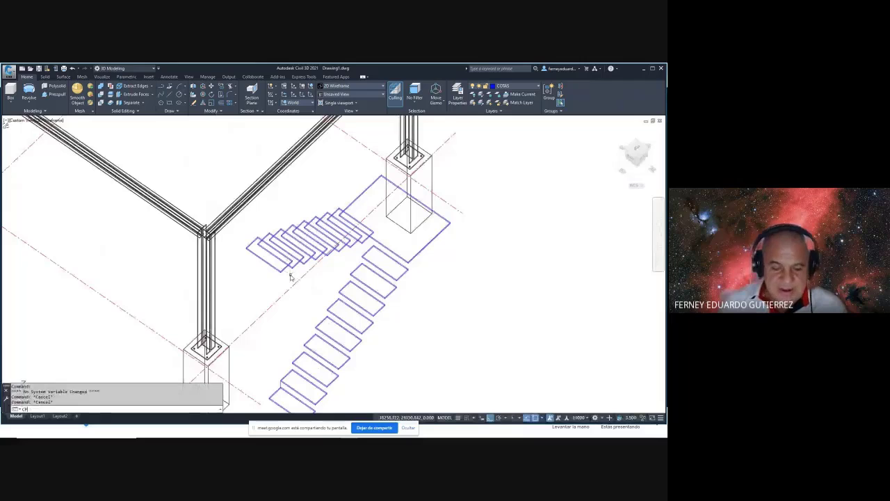
scroll(243, 256, "up", 2)
left_click(256, 239)
key("Return")
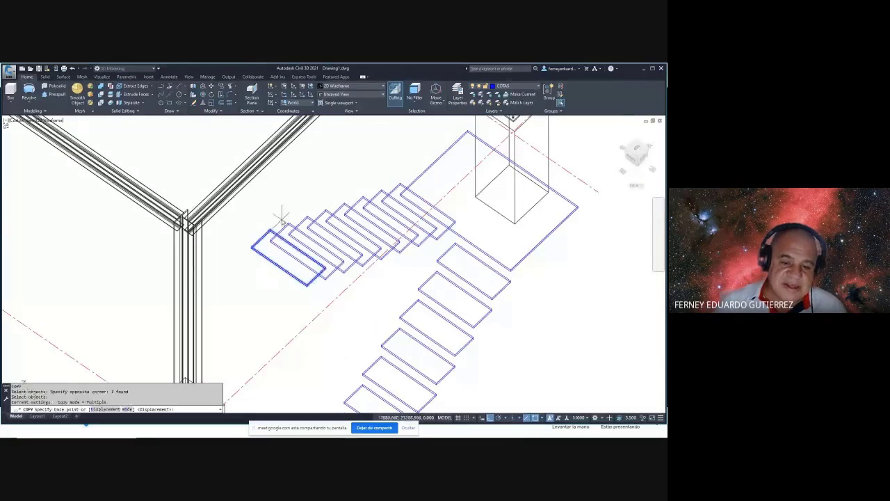
scroll(252, 237, "up", 4)
left_click(252, 237)
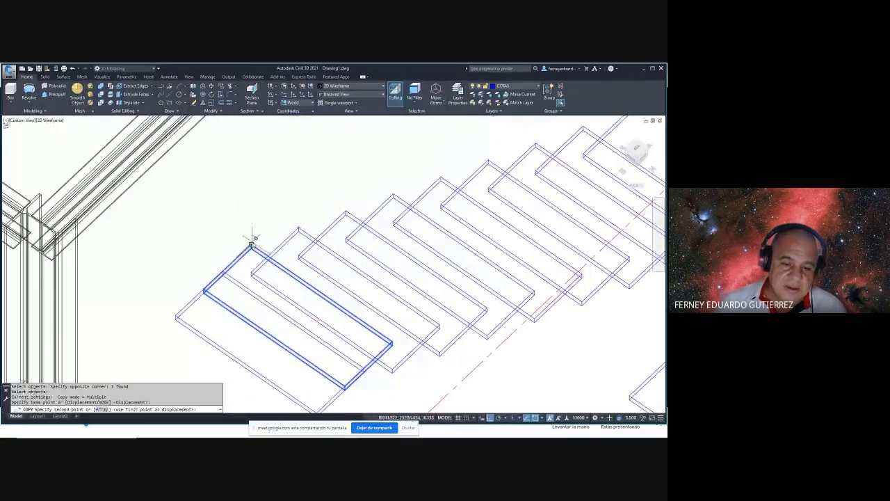
key("Escape")
scroll(258, 222, "down", 3)
middle_click_drag(258, 223, 227, 207, "shift")
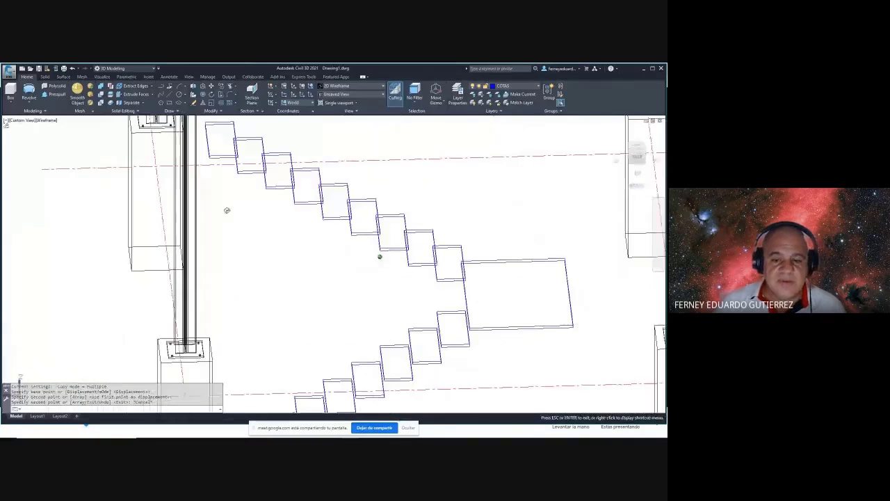
middle_click_drag(290, 284, 278, 259)
scroll(314, 283, "down", 4)
scroll(241, 193, "up", 3)
- Copy the top step to the next step position above it
type("c")
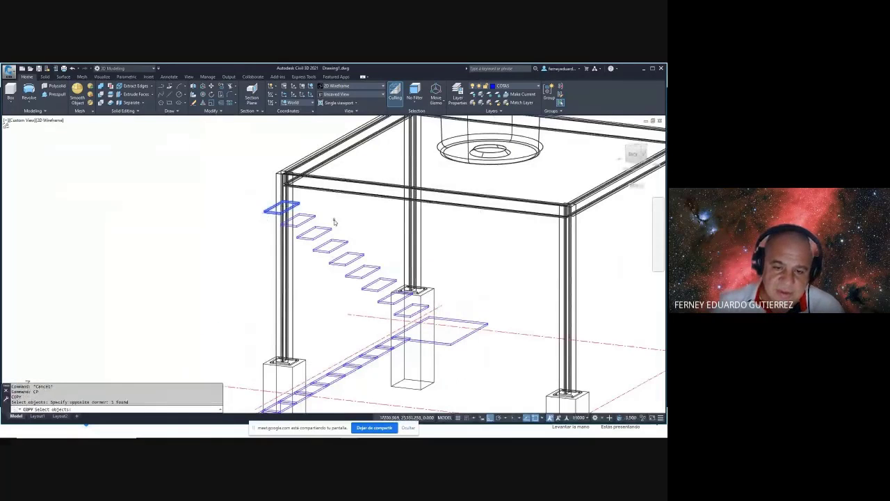
scroll(334, 221, "up", 5)
key("Return")
left_click(308, 180)
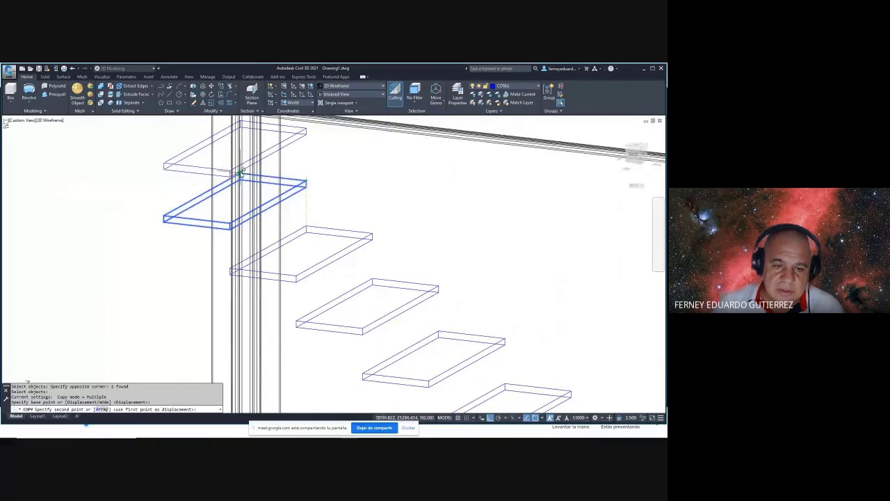
left_click(240, 173)
key("Escape")
scroll(240, 173, "down", 3)
- Inspect the stairs from new angles, selecting then clearing two neighbouring steps
middle_click_drag(240, 173, 351, 278, "shift")
scroll(271, 200, "down", 5)
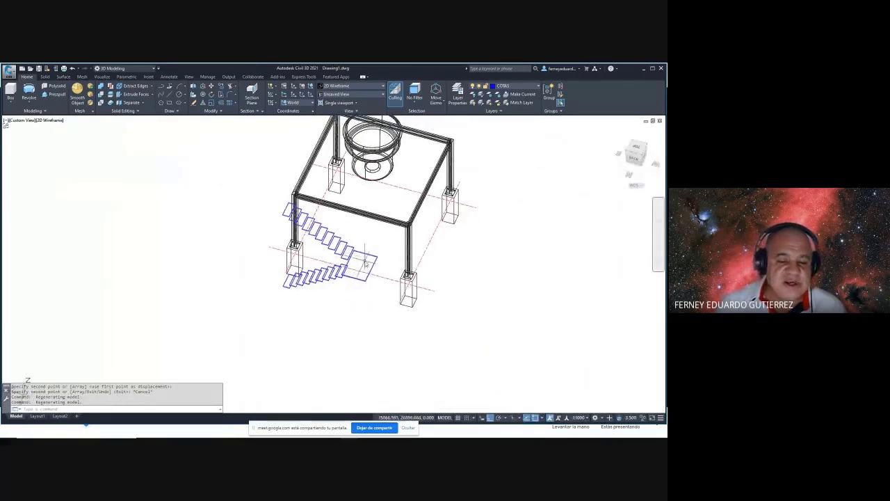
middle_click_drag(364, 261, 331, 247, "shift")
scroll(363, 253, "up", 2)
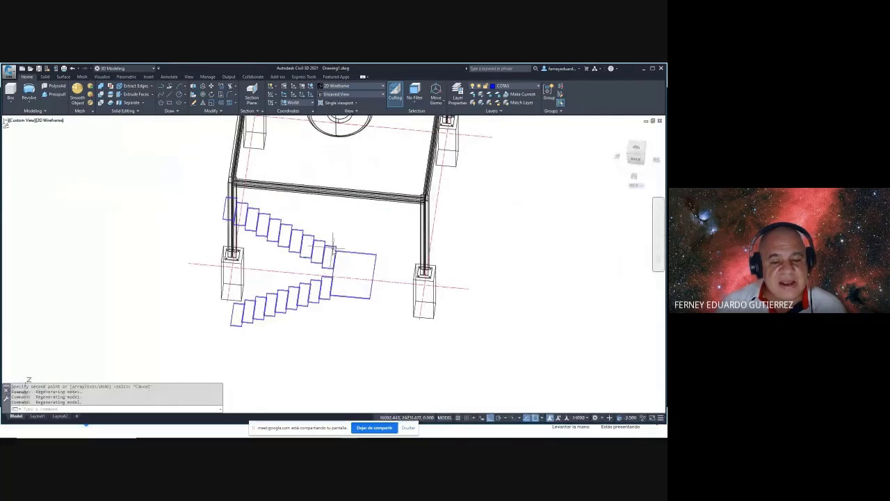
left_click(322, 232)
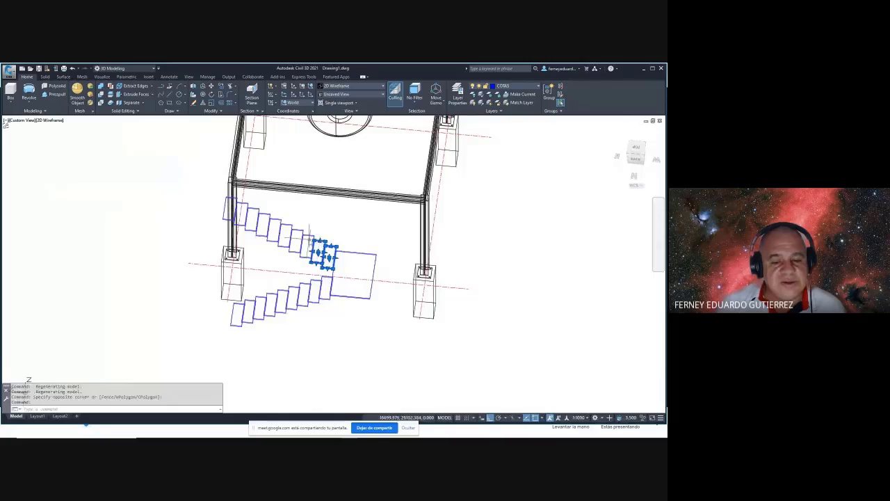
left_click(298, 230)
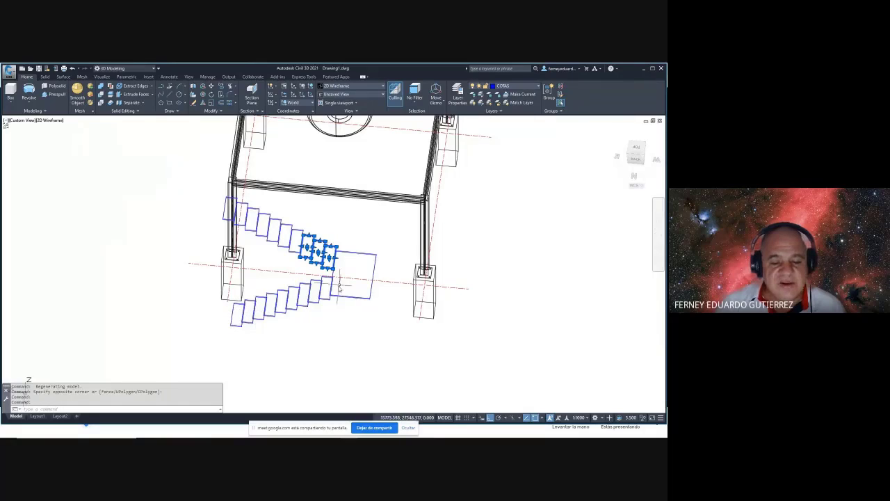
key("Escape")
key("Escape")
middle_click_drag(345, 302, 350, 290, "shift")
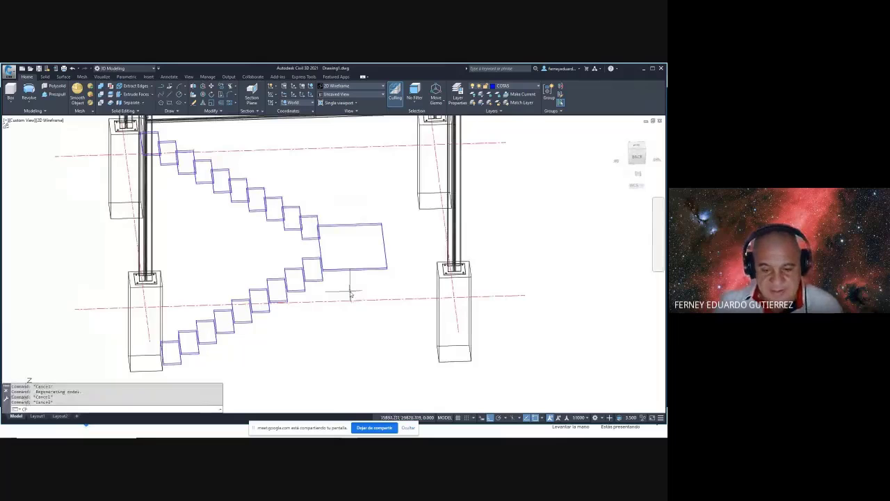
- Copy the landing with its adjoining step from a picked base point
key("Return")
left_click(323, 273)
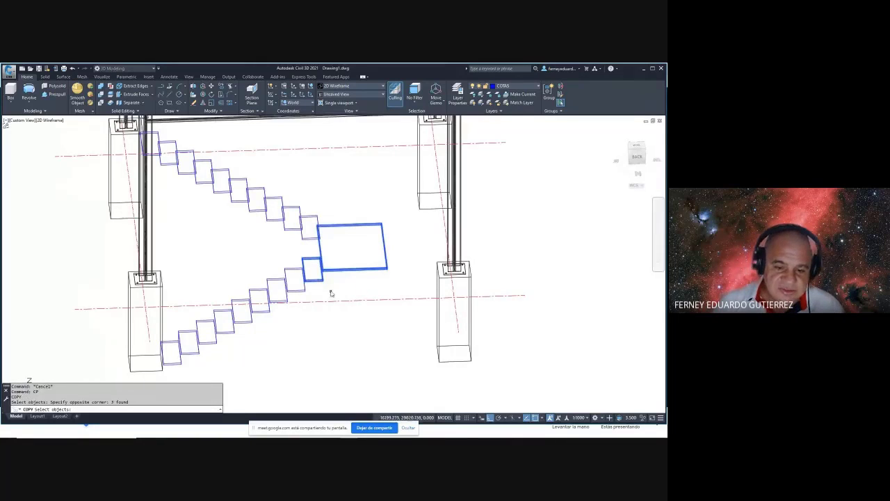
key("Return")
scroll(298, 291, "up", 5)
left_click(266, 294)
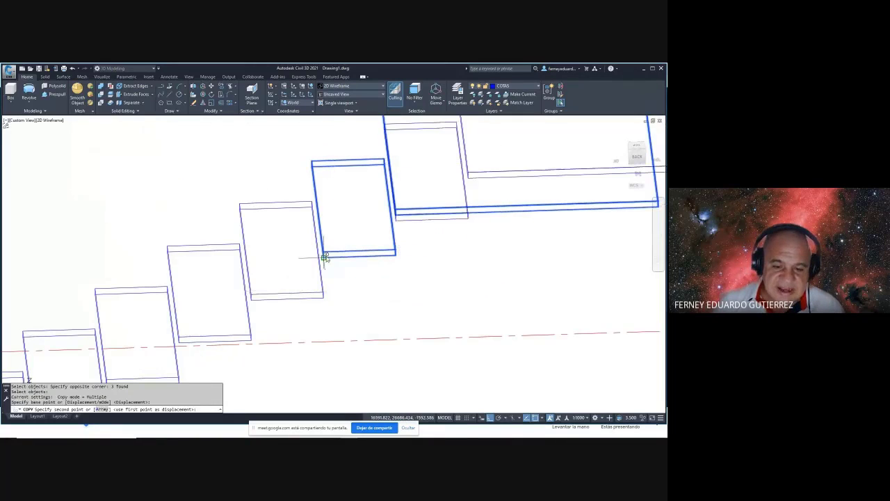
scroll(327, 250, "down", 5)
key("Escape")
scroll(353, 241, "up", 2)
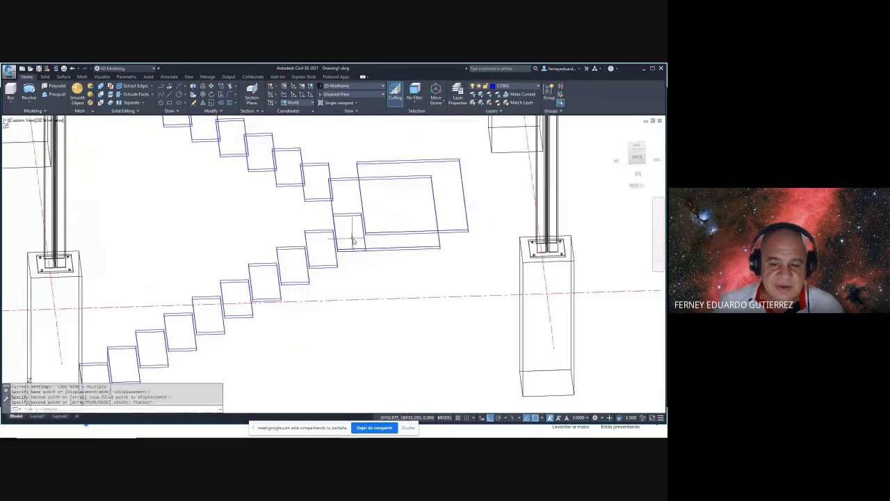
- Delete the leftover inner rectangle and orbit to check the landing
left_click(352, 221)
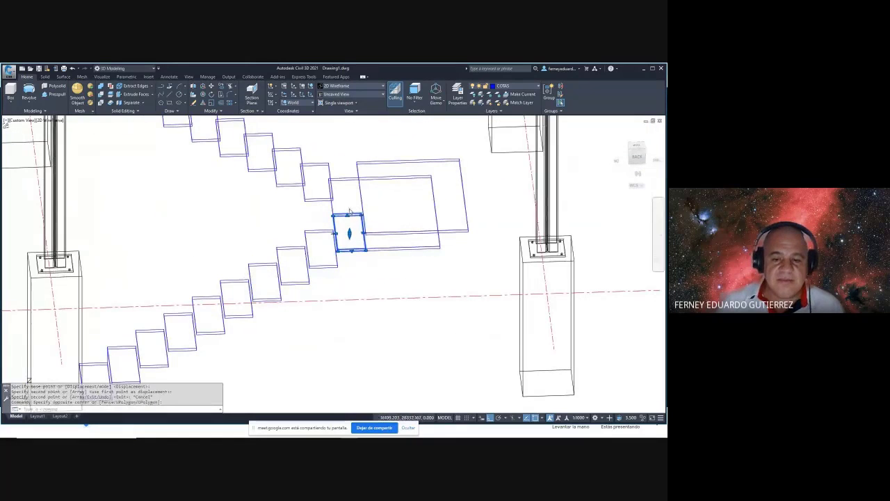
key("Escape")
key("Escape")
left_click(388, 265)
left_click(394, 246)
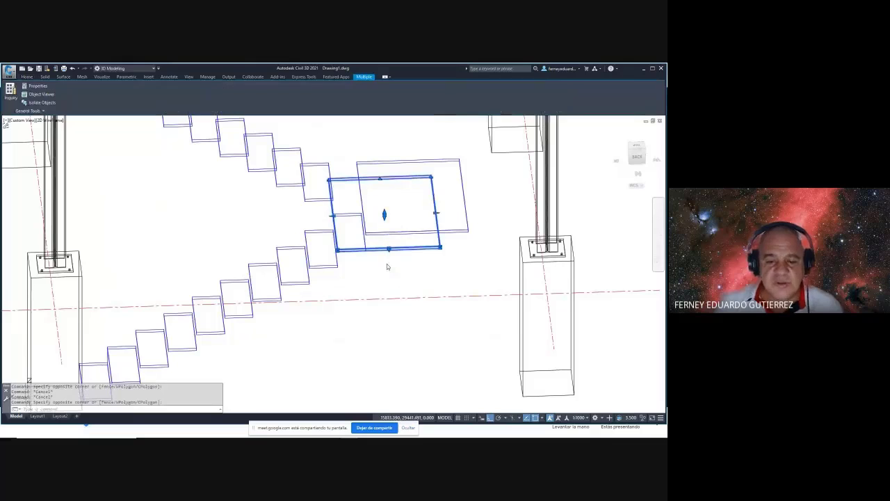
key("Delete")
middle_click_drag(387, 265, 259, 260, "shift")
scroll(376, 285, "down", 3)
- Start moving the window-selected upper-flight steps from a step-corner base point
type("m")
key("Return")
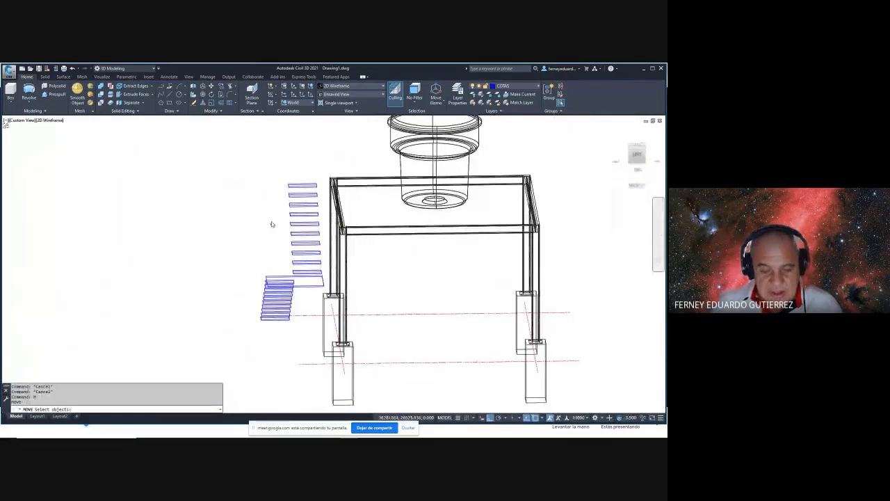
left_click(277, 165)
left_click(322, 276)
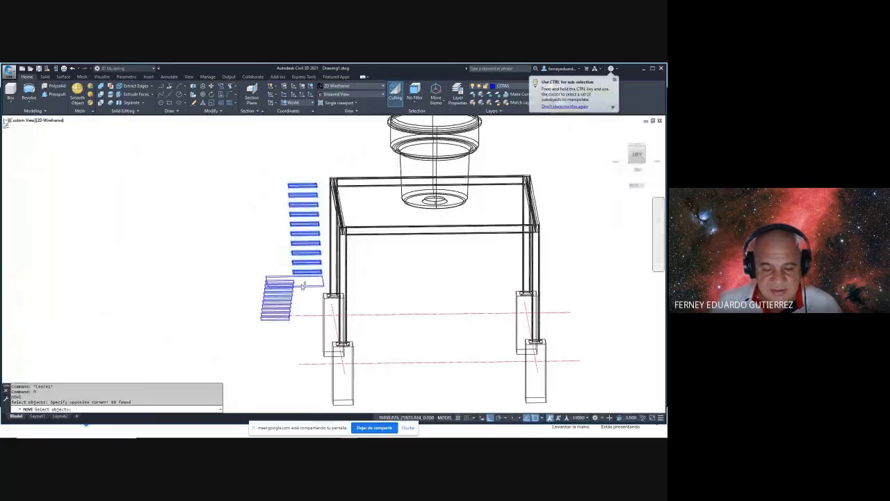
middle_click_drag(322, 276, 356, 270, "shift")
key("Return")
scroll(353, 296, "up", 5)
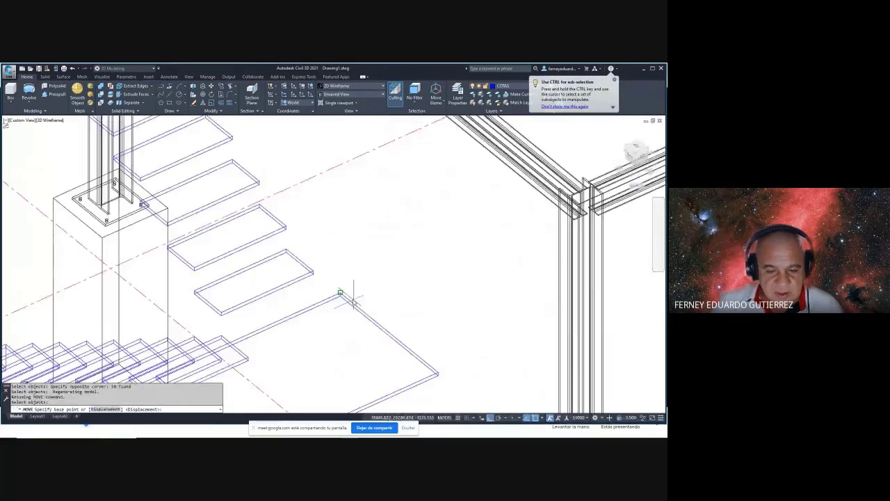
left_click(314, 272)
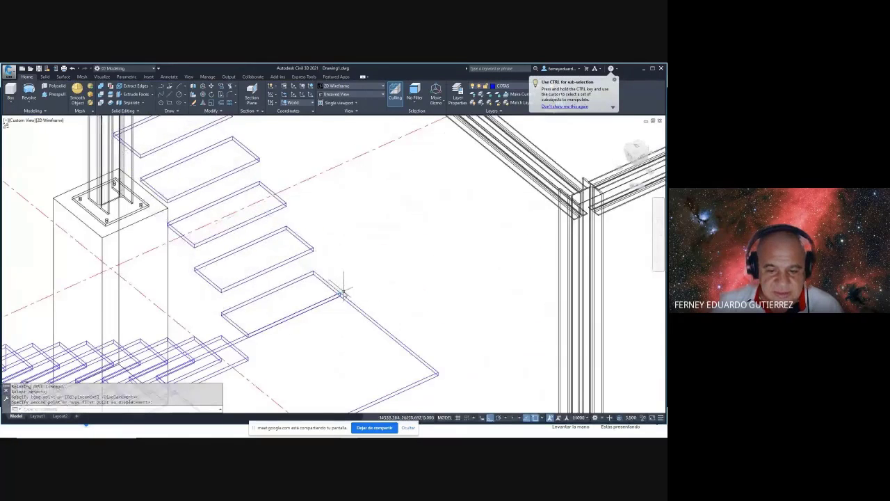
scroll(340, 296, "down", 3)
middle_click_drag(340, 296, 345, 315)
- Restart the move on the previous selection, then undo the last 3D move
key("Escape")
key("space")
type("p")
key("Return")
key("Return")
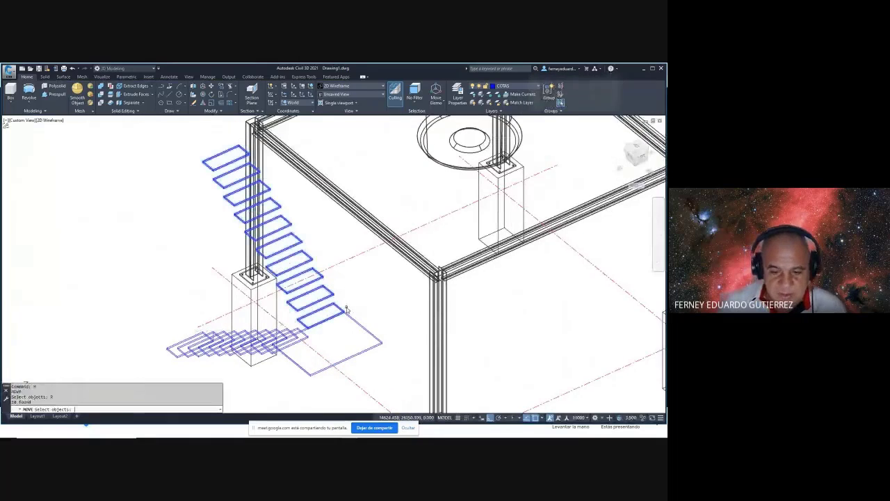
scroll(346, 308, "up", 5)
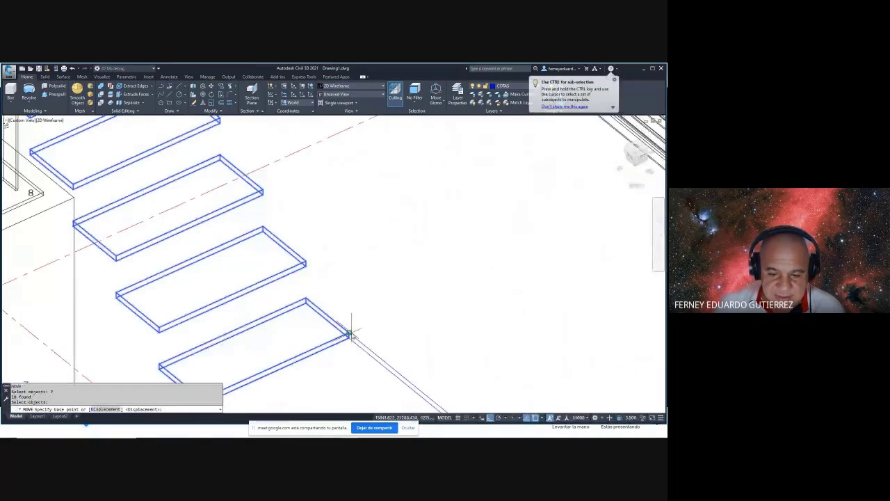
left_click(350, 334)
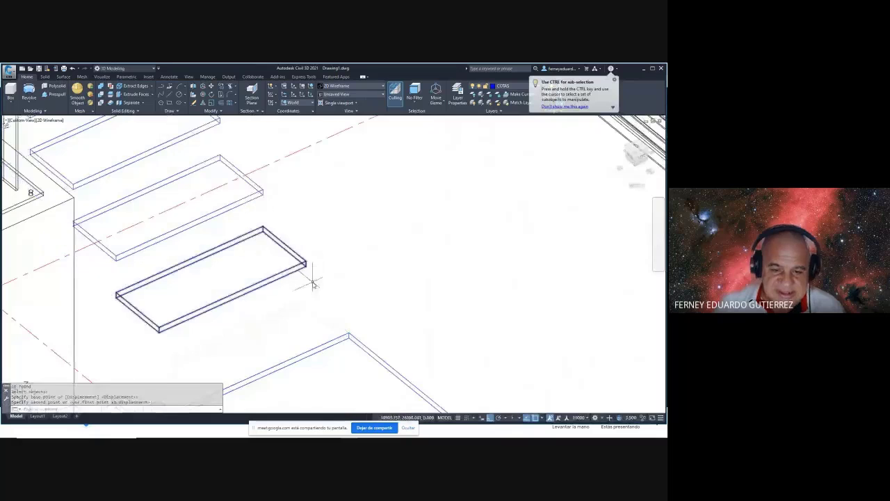
scroll(317, 291, "down", 5)
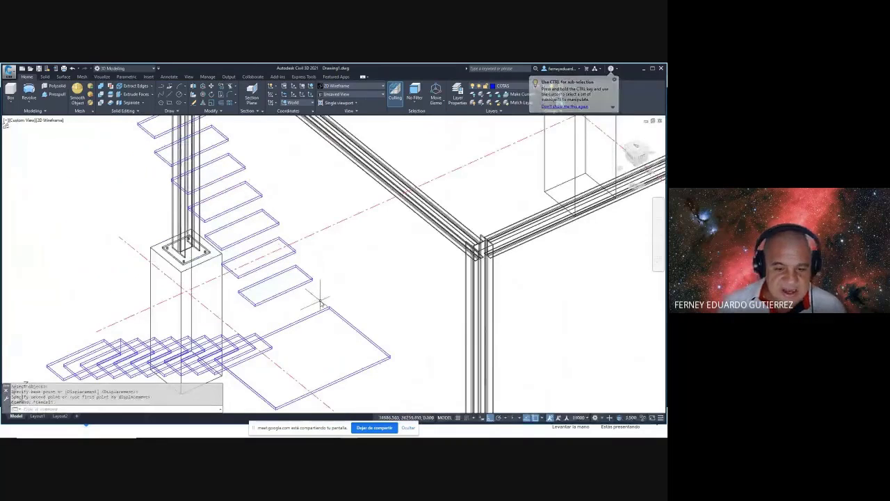
middle_click_drag(320, 303, 336, 327, "shift")
key("ctrl+z")
key("ctrl+z")
key("ctrl+z")
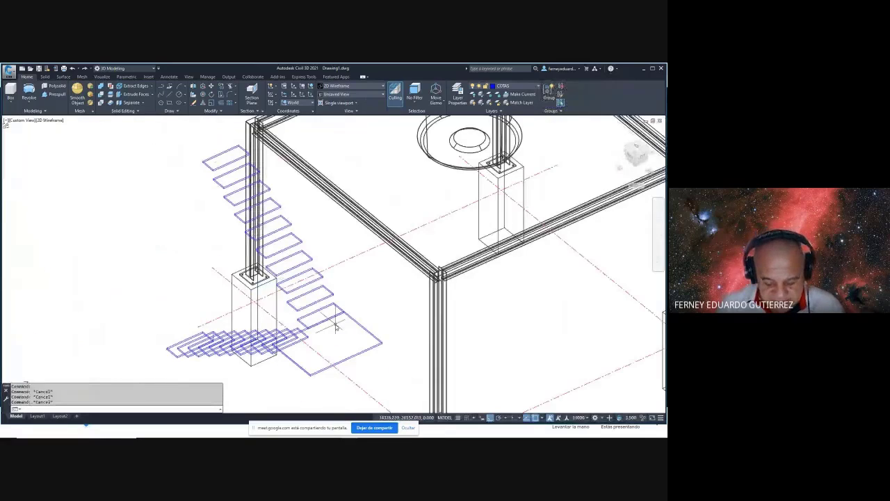
- Move the 18 window-selected upper treads from a tread-corner base point to a new position
middle_click_drag(336, 326, 302, 293, "shift")
left_click(217, 119)
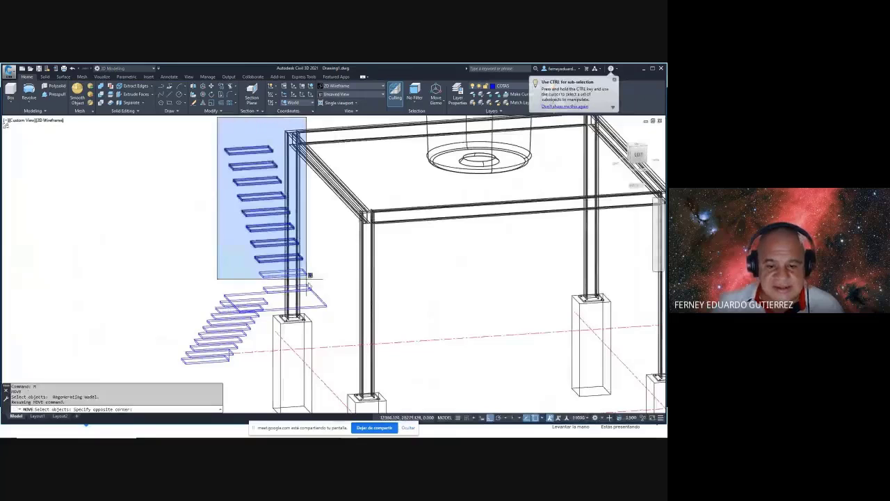
left_click(310, 299)
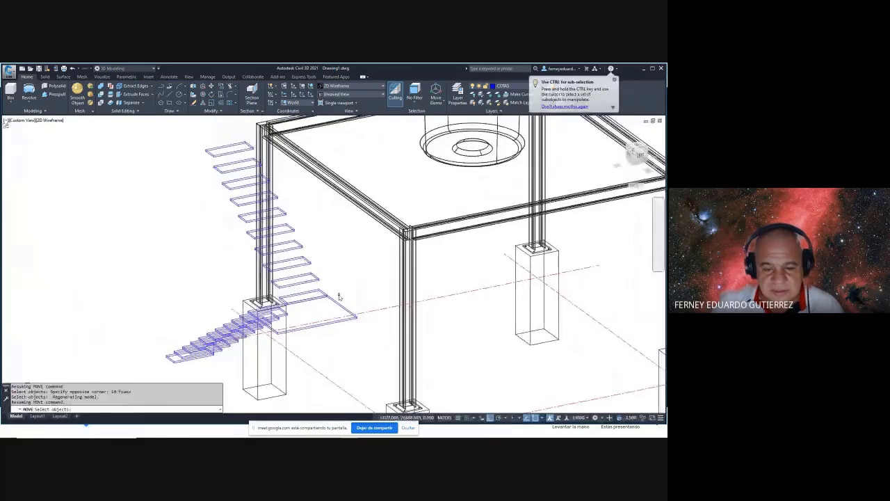
scroll(327, 296, "up", 5)
key("Return")
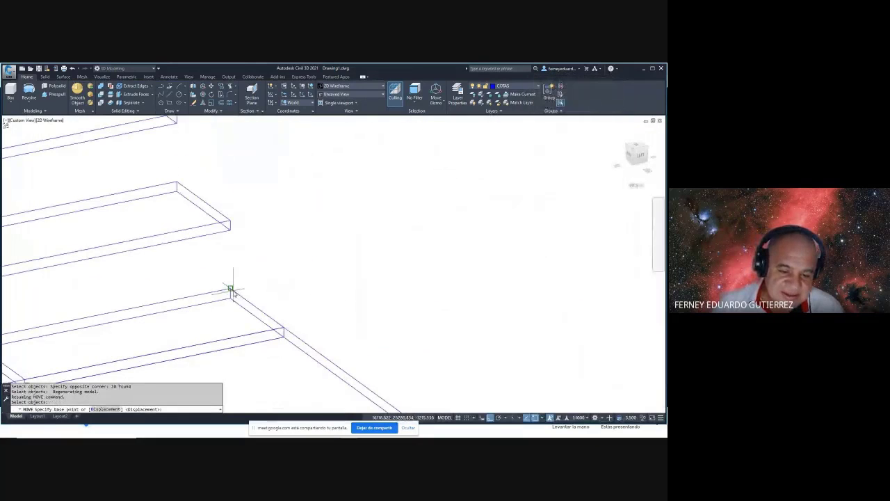
middle_click_drag(232, 290, 232, 215)
left_click(230, 219)
scroll(236, 251, "down", 10)
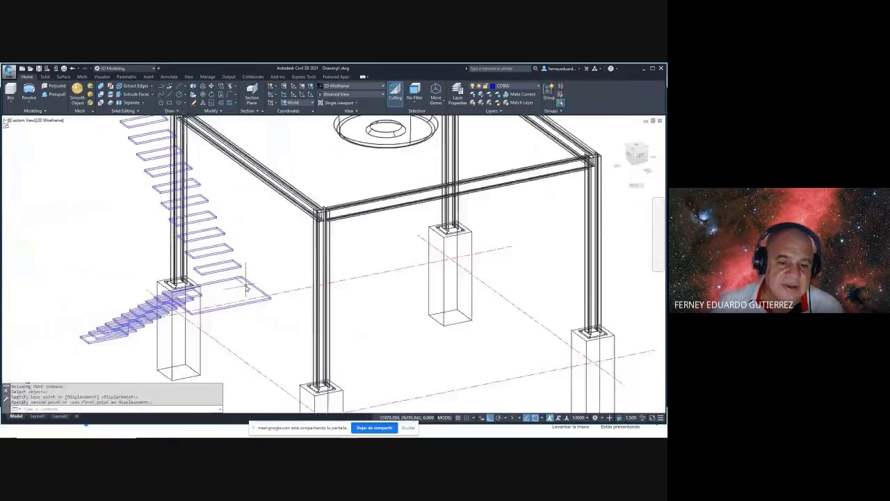
scroll(245, 289, "down", 2)
scroll(189, 179, "up", 6)
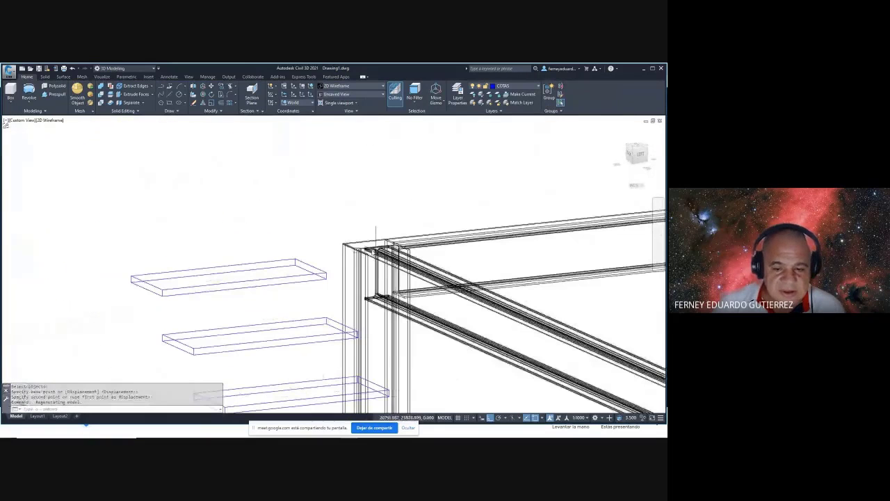
middle_click_drag(342, 248, 87, 249, "shift")
scroll(404, 248, "down", 5)
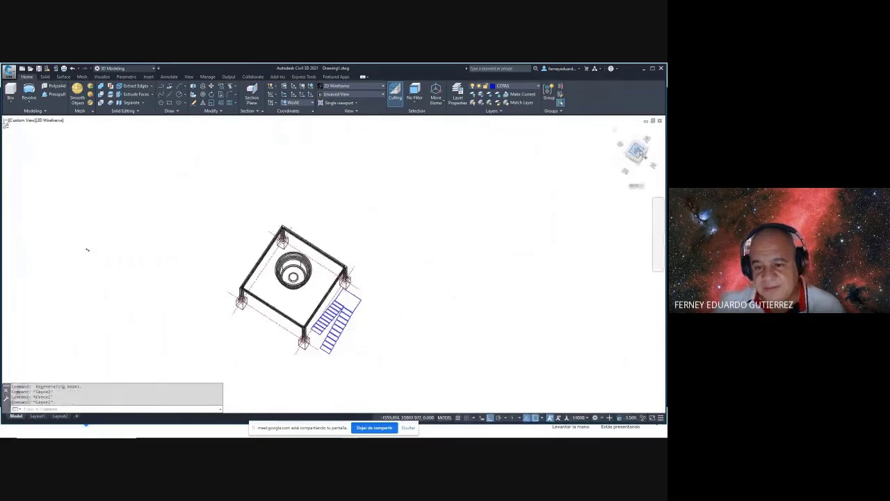
- Copy the landing slab with CP from its corner to the beam-column joint
scroll(471, 261, "up", 5)
middle_click_drag(471, 260, 385, 281)
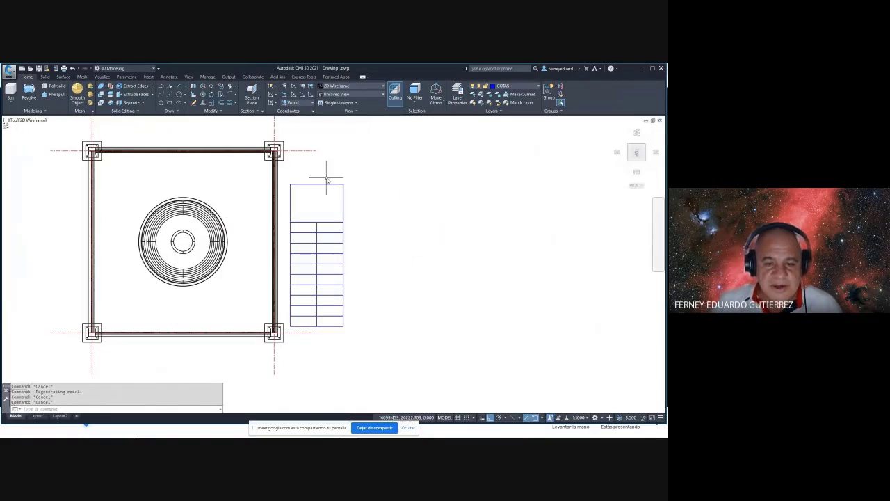
middle_click_drag(400, 245, 386, 208, "shift")
type("cp")
key("Return")
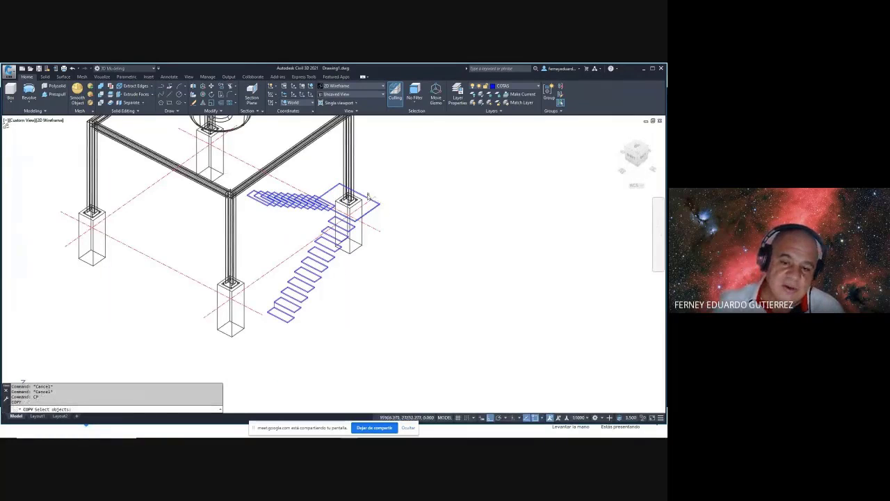
key("Return")
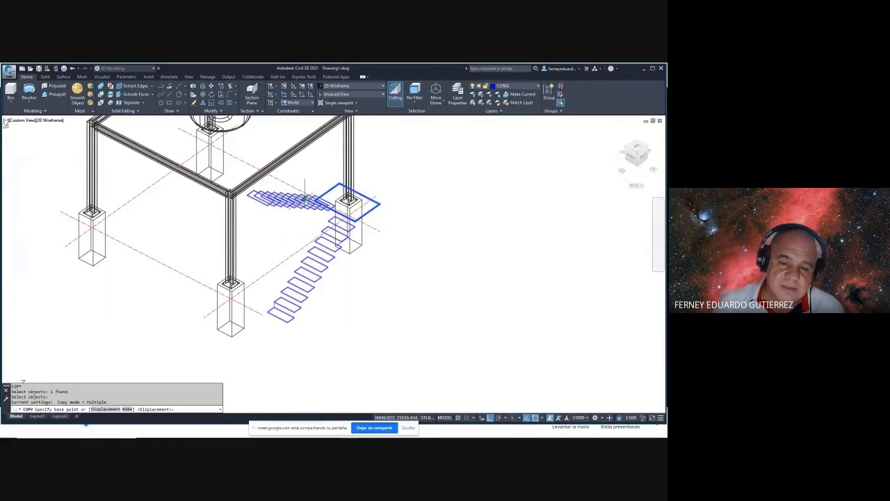
scroll(306, 201, "up", 8)
left_click(408, 153)
scroll(408, 153, "down", 5)
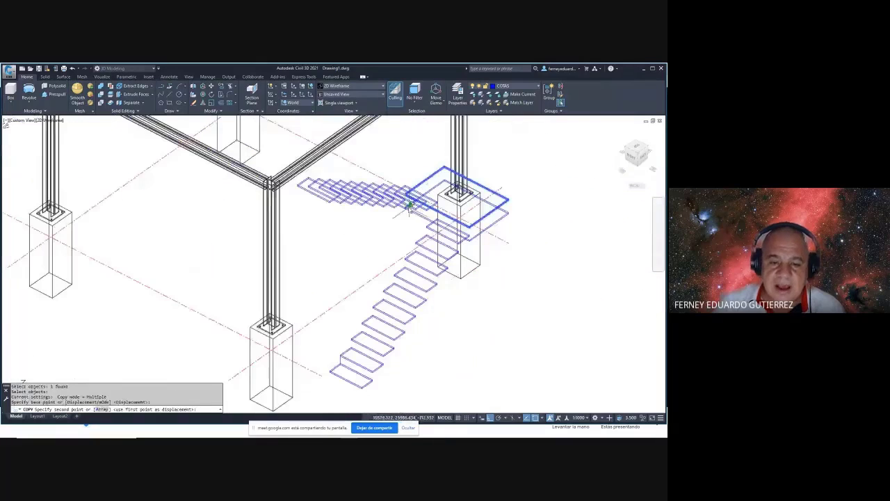
scroll(284, 184, "up", 5)
scroll(232, 238, "up", 6)
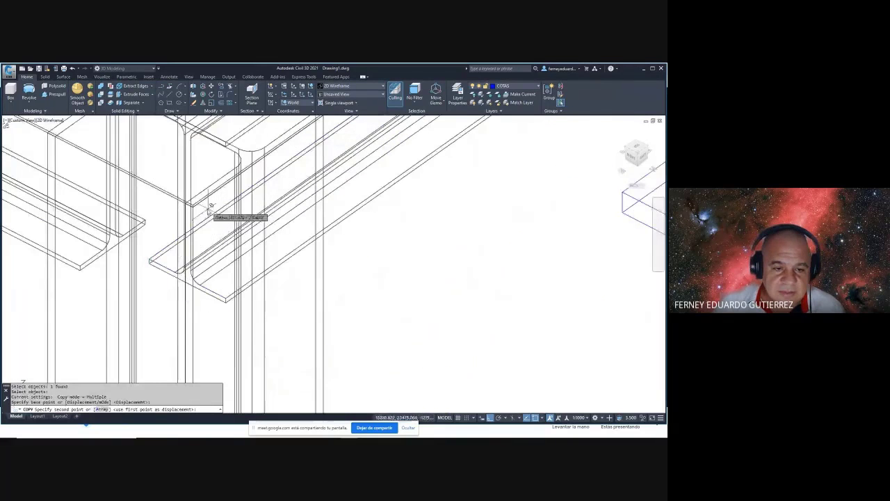
left_click(178, 209)
key("Escape")
- Orbit and zoom around the stair treads to check the copied landing
scroll(178, 208, "down", 5)
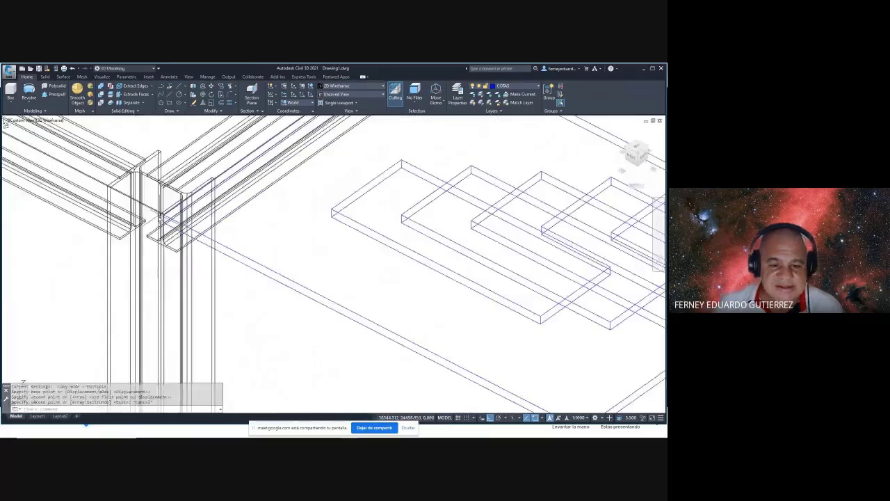
scroll(412, 248, "up", 5)
middle_click_drag(174, 237, 248, 244, "shift")
scroll(240, 242, "down", 4)
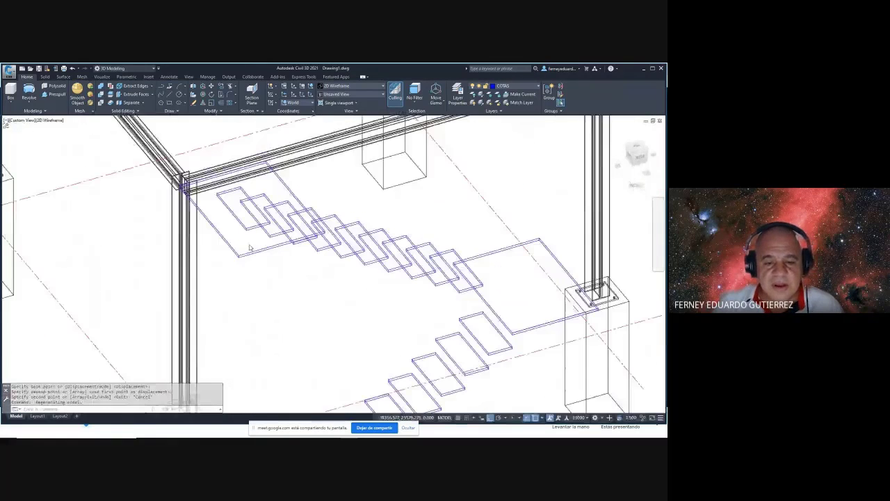
scroll(232, 241, "up", 4)
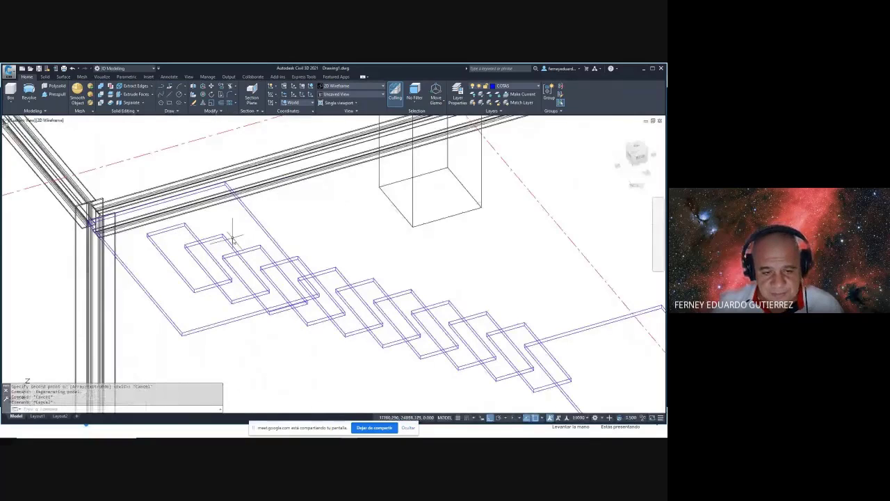
middle_click_drag(233, 236, 228, 271, "shift")
scroll(228, 272, "down", 5)
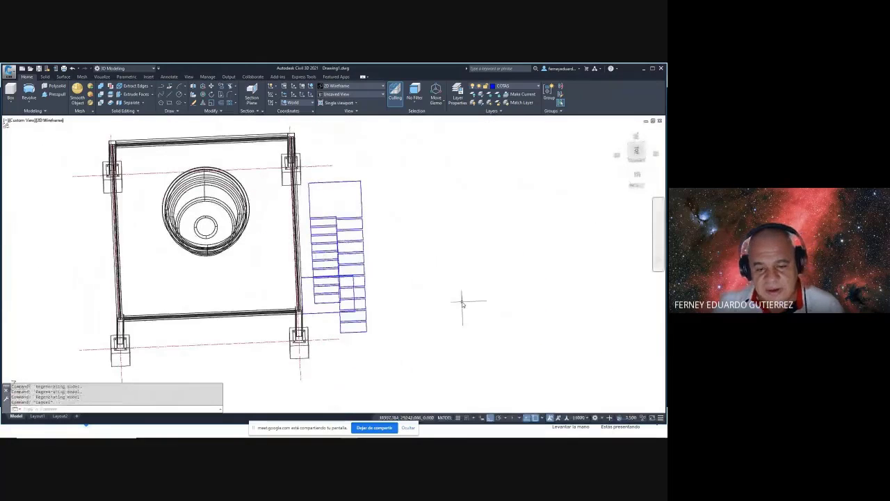
- Window-select all 23 stair parts for a move, pick a base point, then abandon it
type("m")
key("Return")
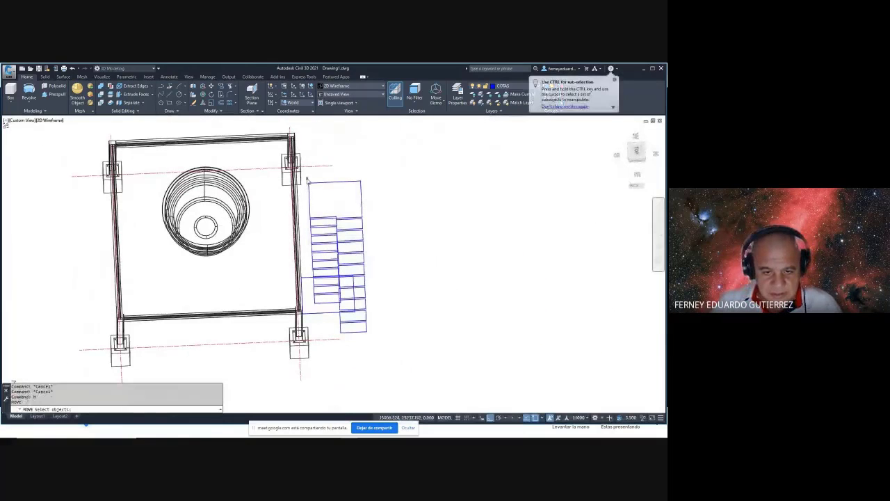
left_click(307, 179)
left_click(381, 341)
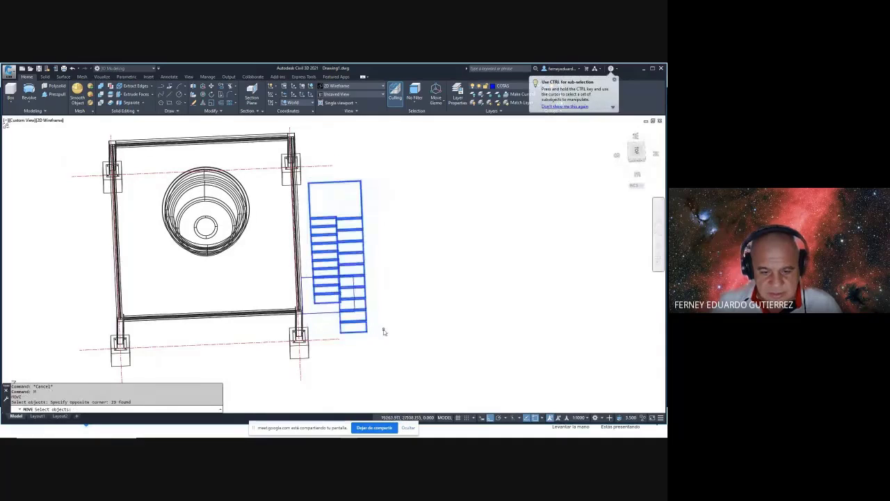
middle_click_drag(384, 330, 389, 278, "shift")
key("Return")
scroll(275, 224, "up", 5)
scroll(275, 224, "up", 3)
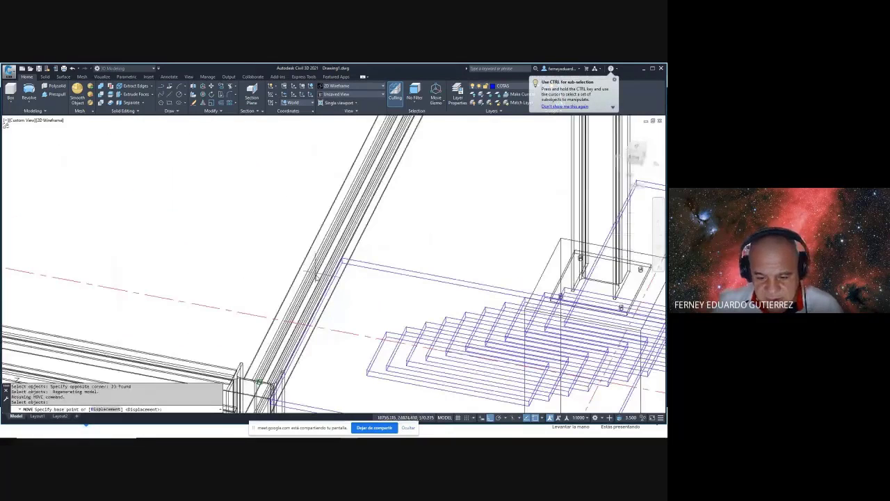
scroll(370, 385, "up", 2)
scroll(375, 379, "down", 3)
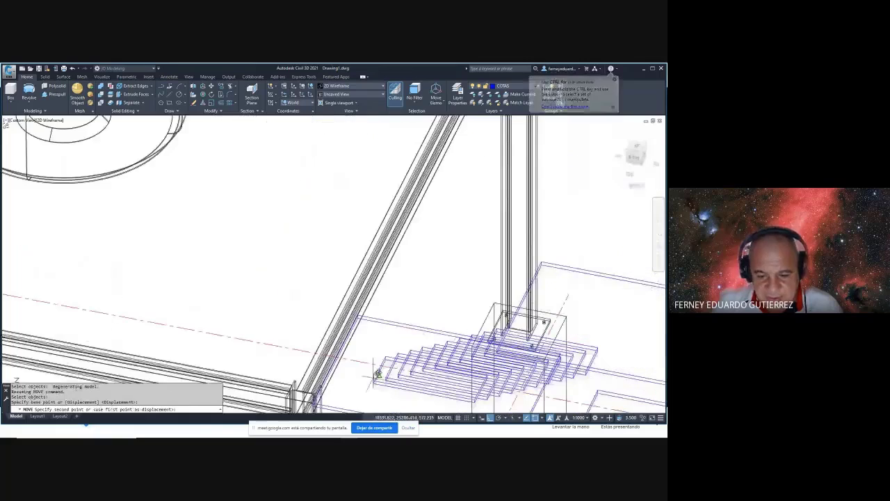
scroll(387, 341, "up", 3)
left_click(321, 287)
scroll(327, 288, "down", 6)
key("Escape")
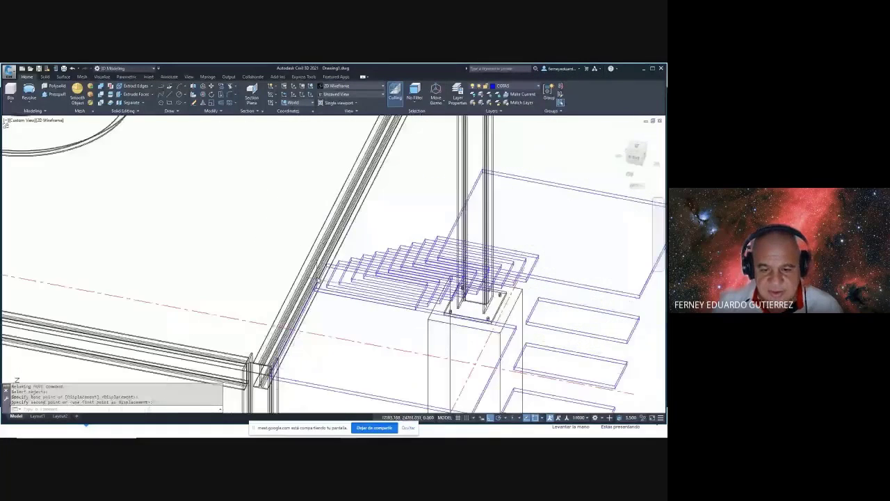
- Switch the visual style to Conceptual via VS and orbit the shaded stair
type("VS")
key("Return")
type("C")
key("Return")
mouse_move(384, 290)
middle_mouse_down("shift")
mouse_move(372, 278)
mouse_move(262, 254)
mouse_move(258, 269)
middle_mouse_up("shift")
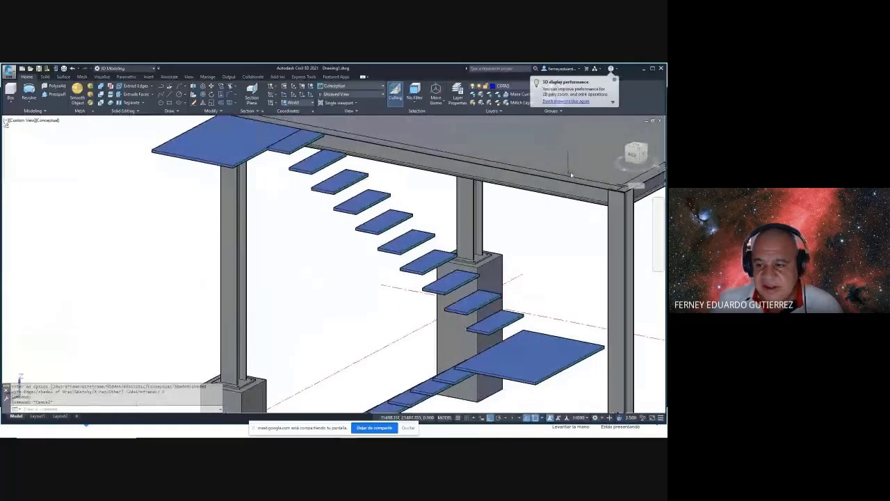
- Switch to the BACK view on the ViewCube and zoom in on the stair
left_click(636, 157)
scroll(322, 304, "up", 8)
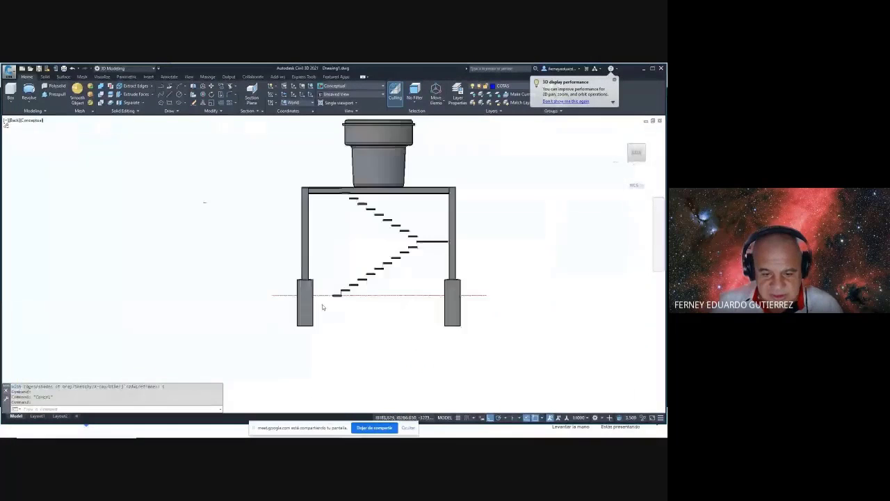
scroll(376, 284, "down", 6)
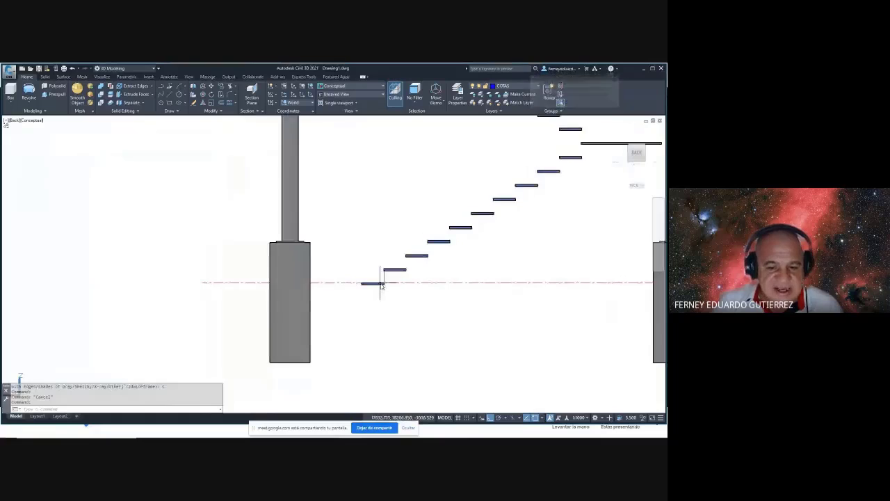
scroll(291, 243, "up", 3)
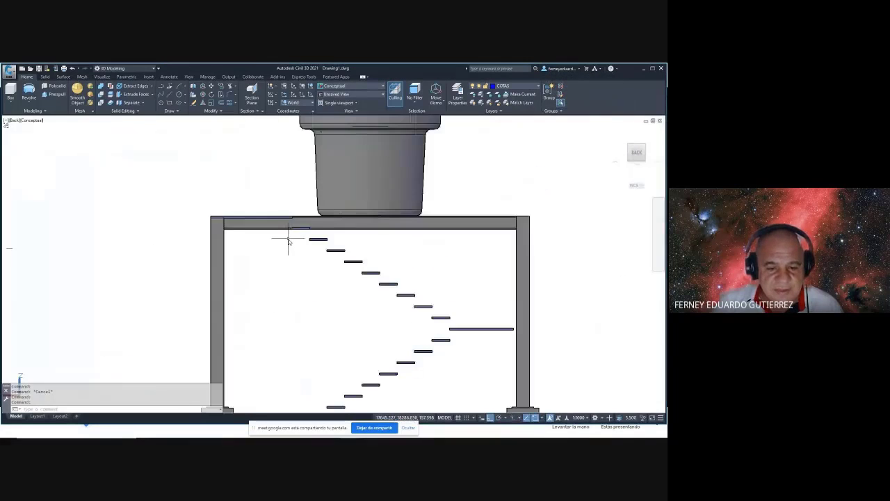
scroll(292, 272, "down", 5)
scroll(285, 292, "up", 6)
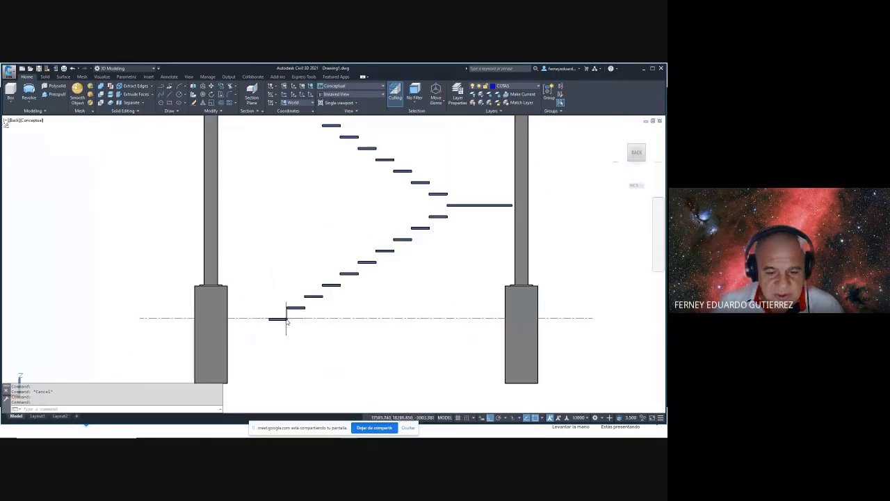
- Window-select the lowest stair step and orbit to an oblique view
left_click(262, 306)
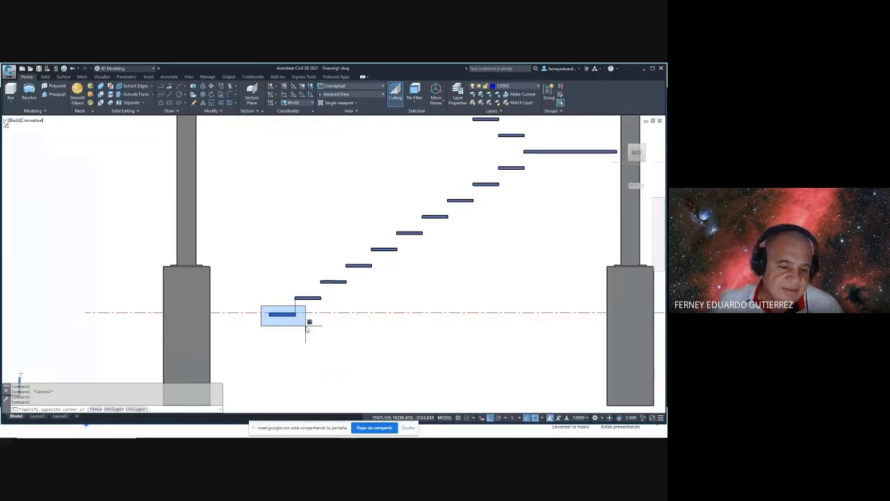
left_click(306, 327)
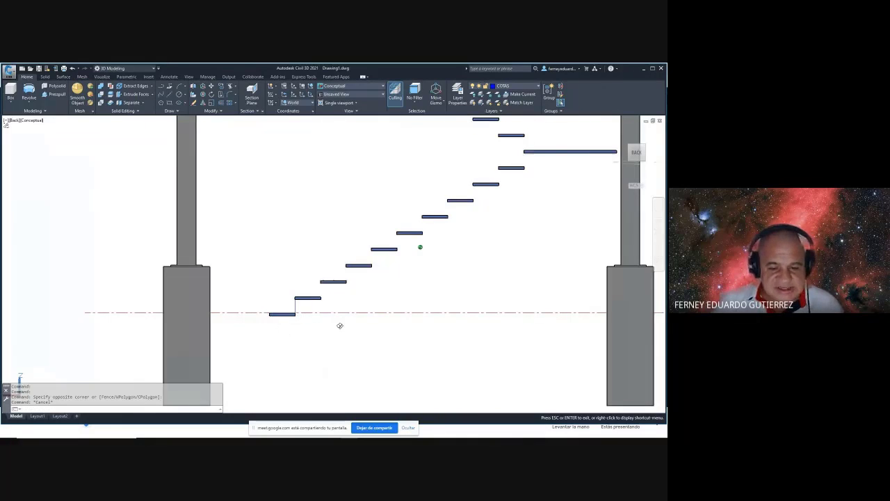
middle_click_drag(340, 325, 353, 301, "shift")
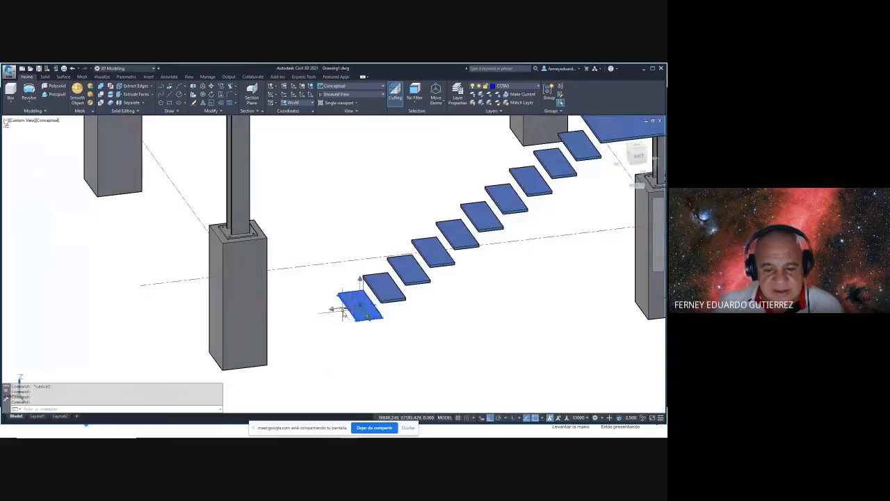
- Stretch the lowest step with grips into a large square ground slab
left_click(348, 310)
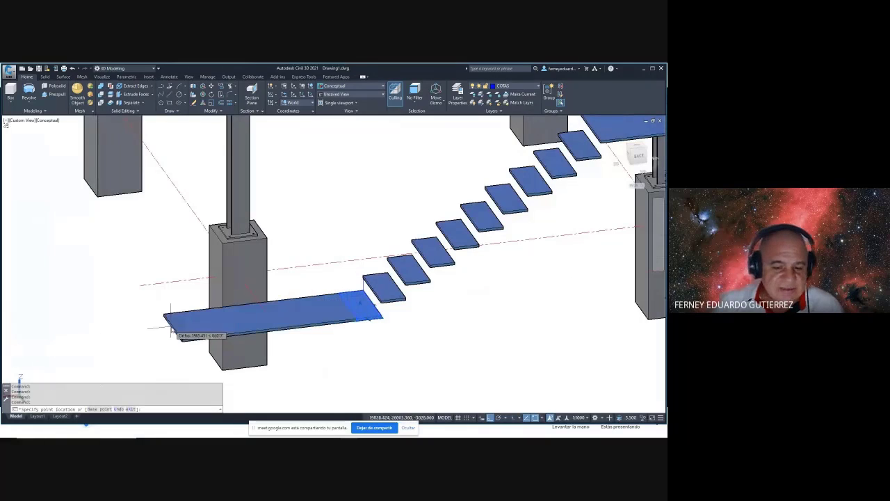
left_click(283, 334)
middle_click_drag(283, 334, 386, 260, "shift")
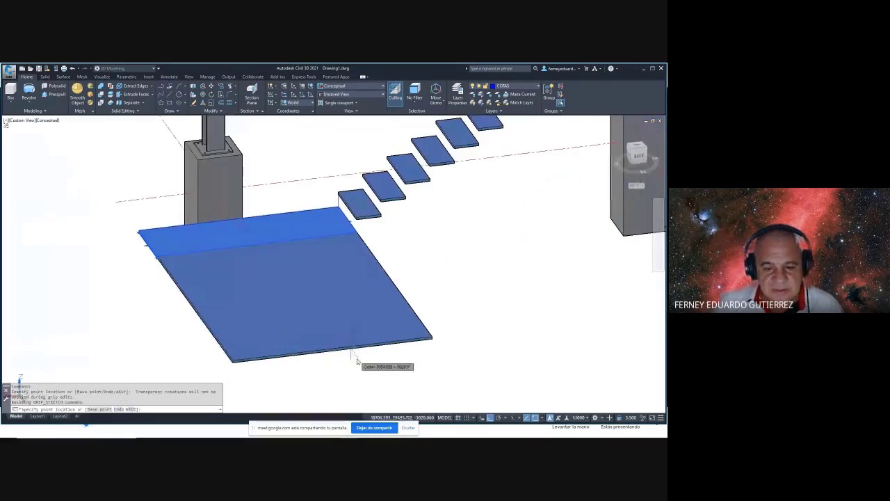
key("Escape")
left_click(378, 277)
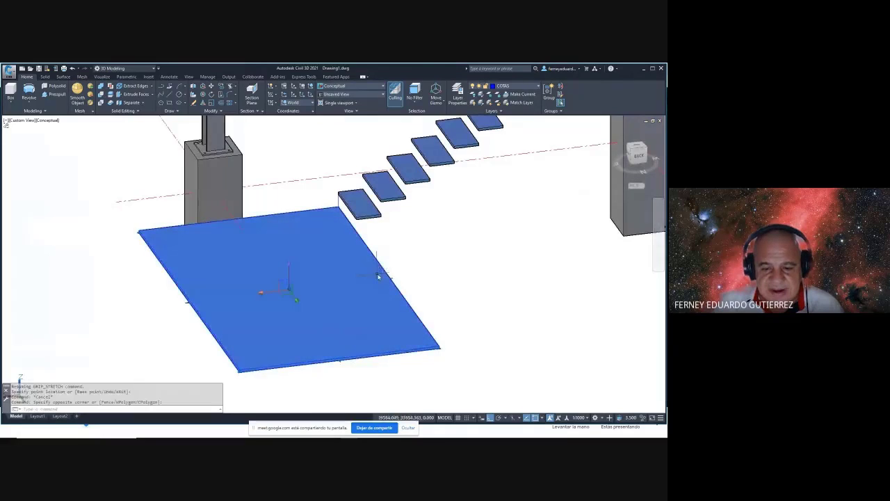
key("Escape")
- Select the blue ground slab and orbit to inspect it and the stand above
scroll(393, 280, "down", 5)
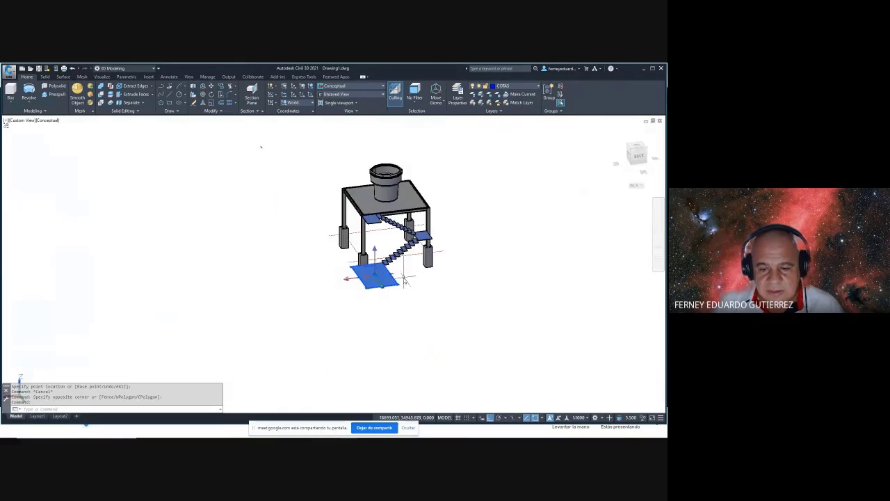
scroll(394, 277, "up", 4)
middle_click_drag(387, 277, 371, 276, "shift")
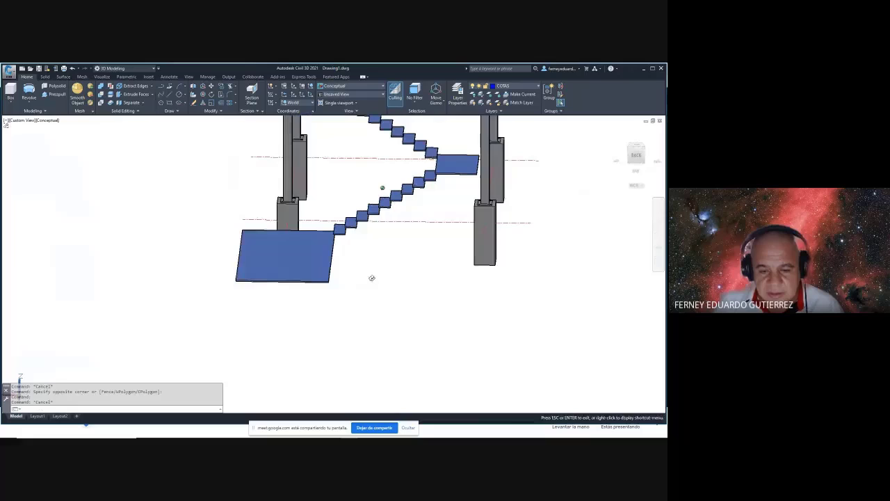
left_click(332, 263)
scroll(331, 256, "up", 4)
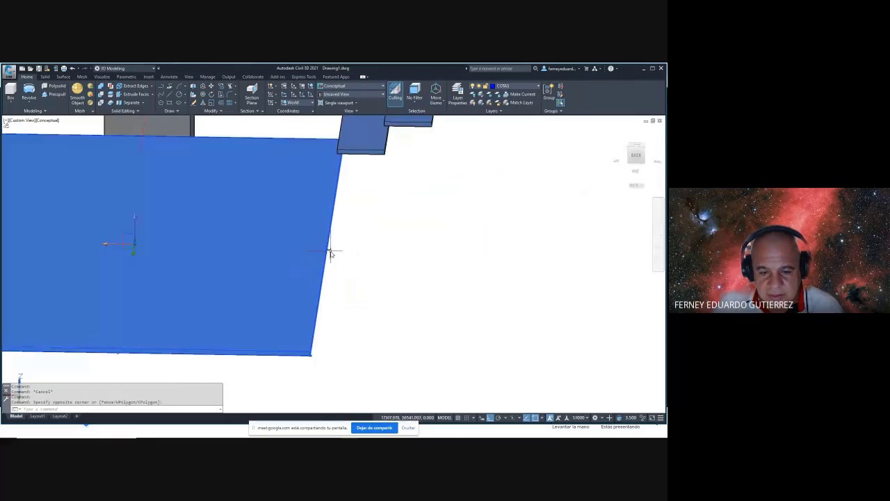
scroll(329, 254, "down", 5)
middle_click_drag(453, 280, 477, 309, "shift")
scroll(302, 264, "up", 3)
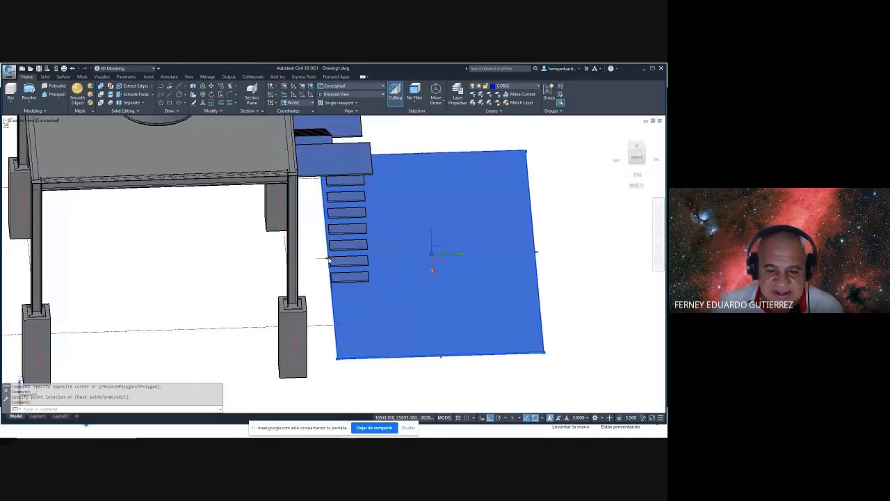
middle_click_drag(328, 260, 221, 244, "shift")
scroll(306, 264, "down", 3)
key("Escape")
- Orbit and zoom to a near top-down view of the stand
scroll(303, 312, "up", 4)
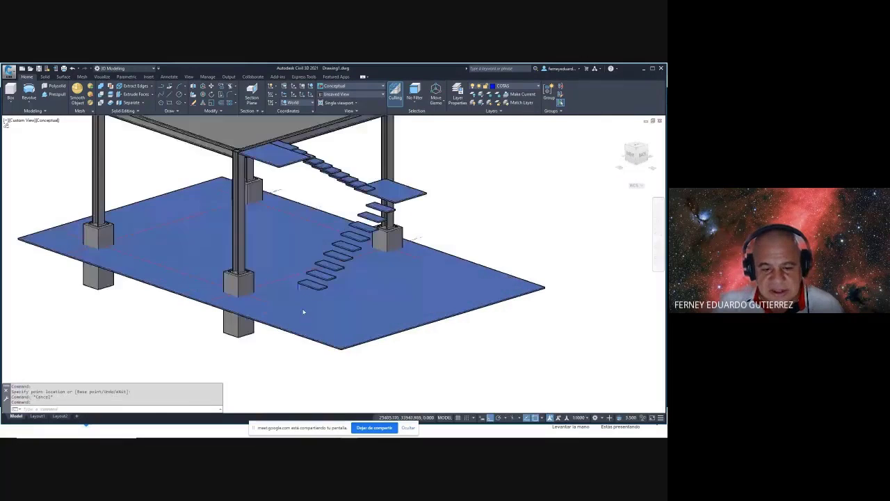
scroll(306, 299, "up", 2)
scroll(336, 293, "down", 5)
middle_click_drag(336, 293, 237, 203, "shift")
scroll(249, 208, "up", 3)
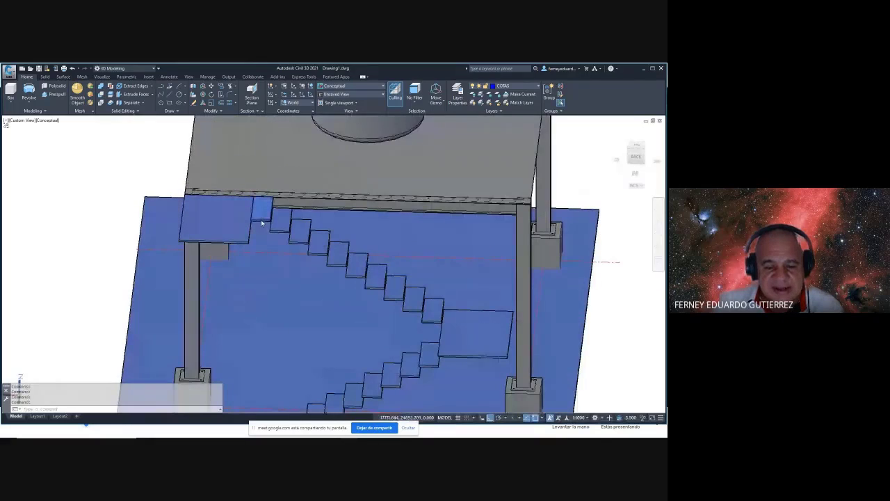
scroll(249, 215, "up", 3)
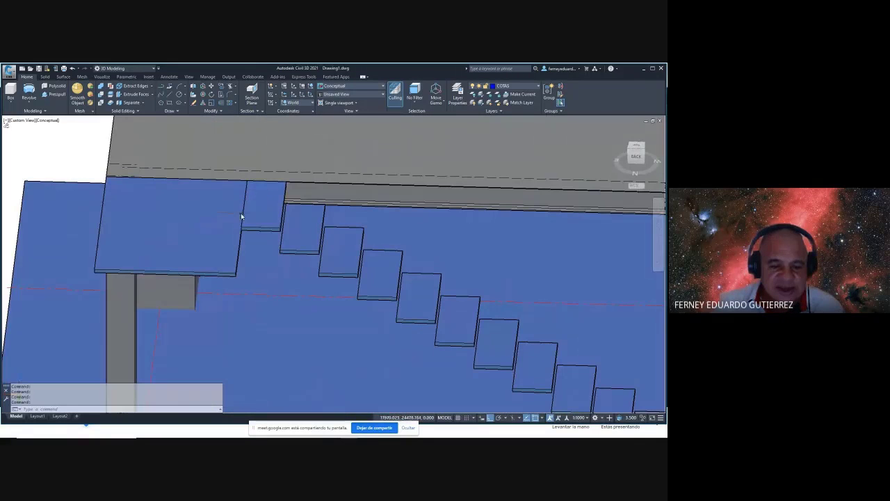
scroll(256, 227, "down", 6)
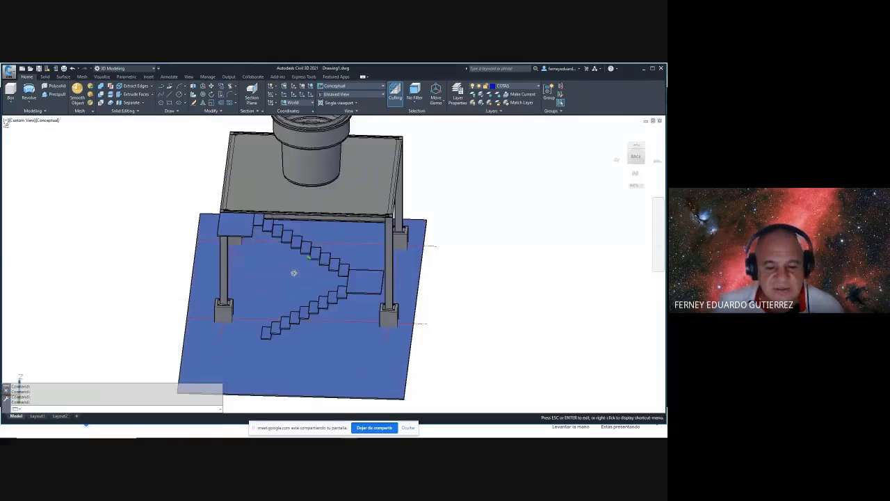
middle_click_drag(257, 227, 394, 278, "shift")
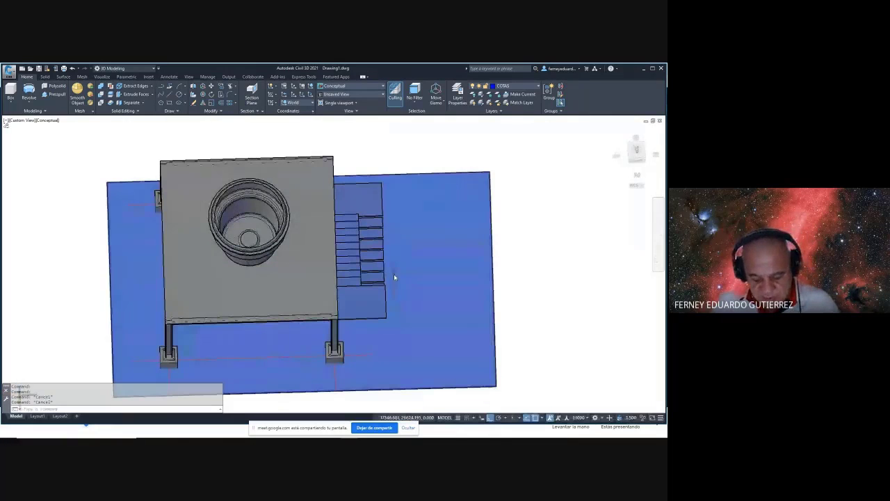
- Move the window-selected stair steps from a base point to their place beside the upper landing
type("m")
key("Return")
left_click(329, 141)
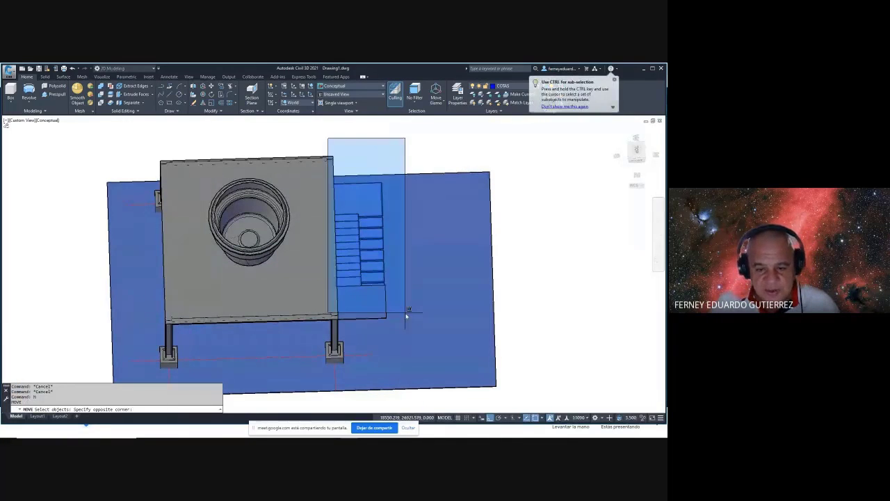
left_click(407, 313)
middle_click_drag(461, 327, 389, 299, "shift")
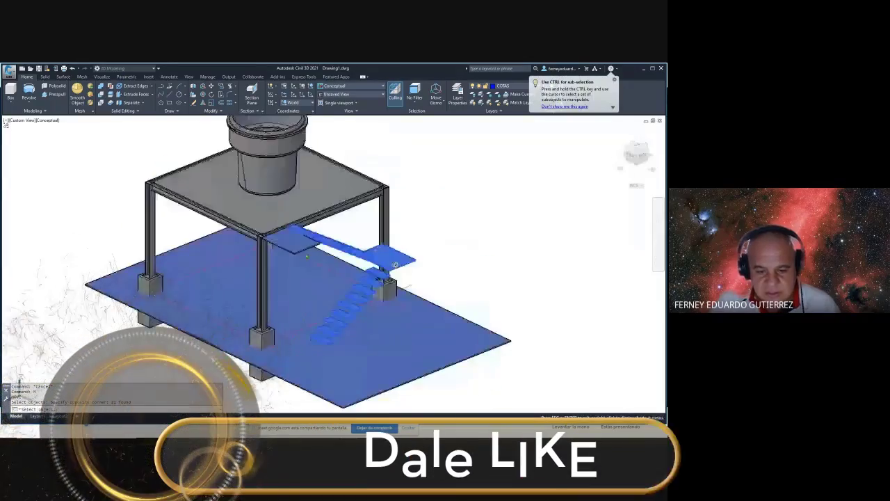
key("Return")
scroll(294, 278, "up", 5)
scroll(274, 261, "up", 5)
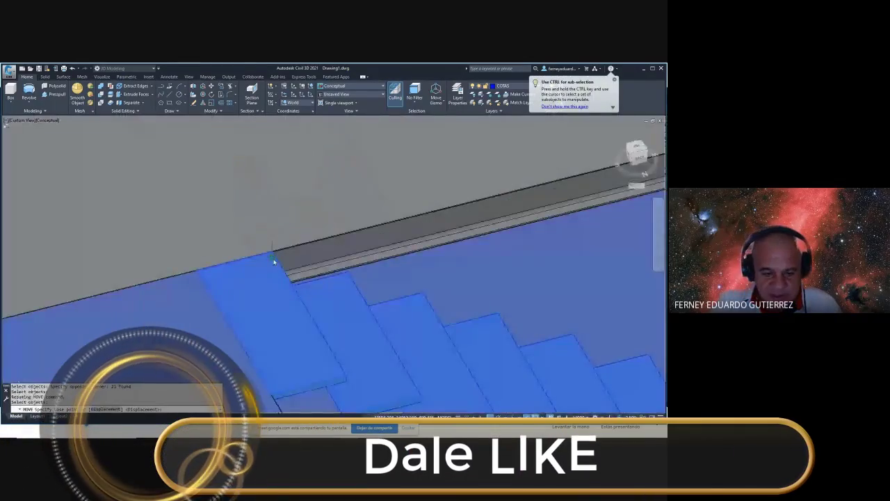
left_click(356, 331)
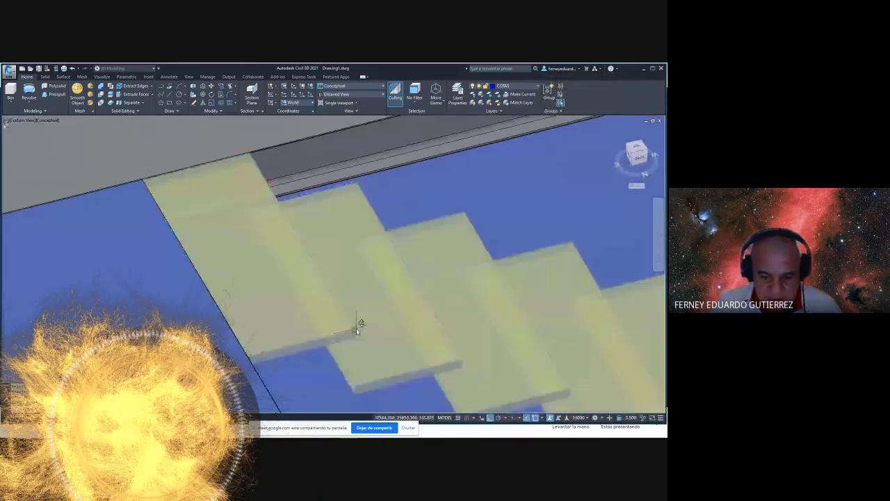
left_click(261, 352)
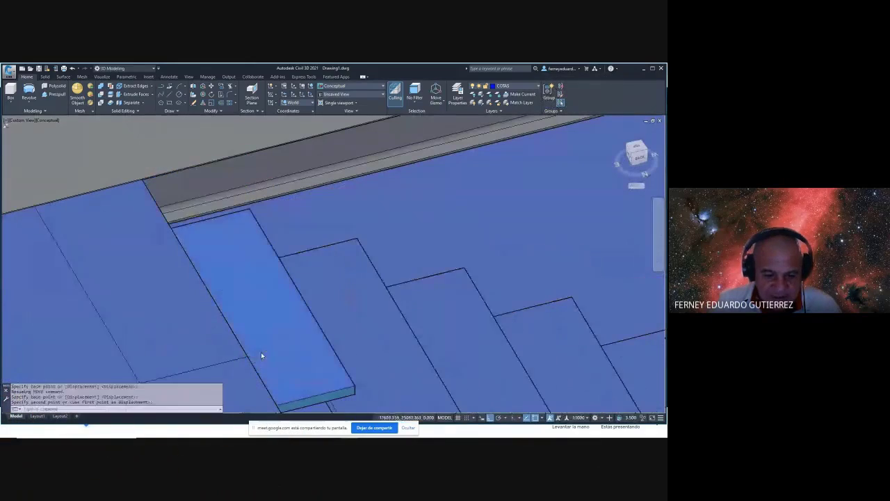
scroll(189, 350, "down", 2)
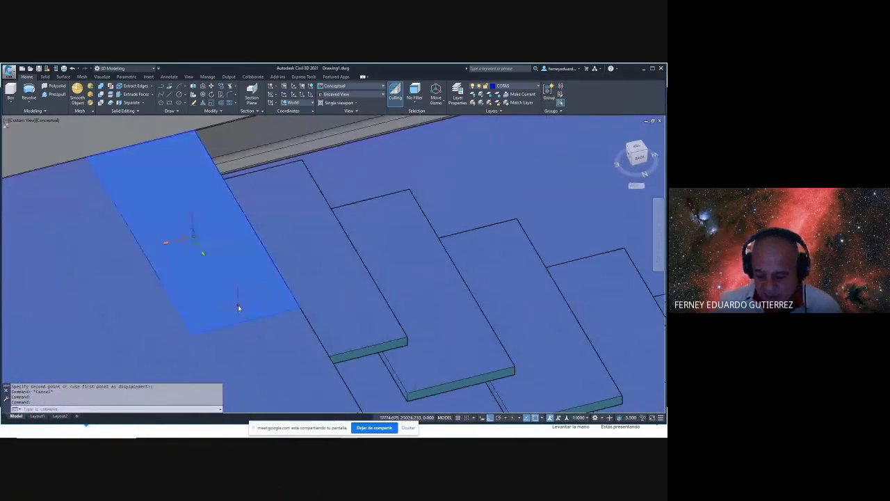
- Delete the stray slab piece and orbit to a near-front view
key("Delete")
scroll(314, 252, "down", 5)
mouse_move(387, 312)
middle_mouse_down("shift")
mouse_move(377, 258)
mouse_move(358, 252)
mouse_move(340, 289)
mouse_move(294, 264)
mouse_move(299, 279)
mouse_move(469, 256)
mouse_move(459, 284)
mouse_move(433, 292)
mouse_move(397, 278)
mouse_move(299, 292)
mouse_move(241, 275)
mouse_move(306, 266)
mouse_move(420, 280)
middle_mouse_up("shift")
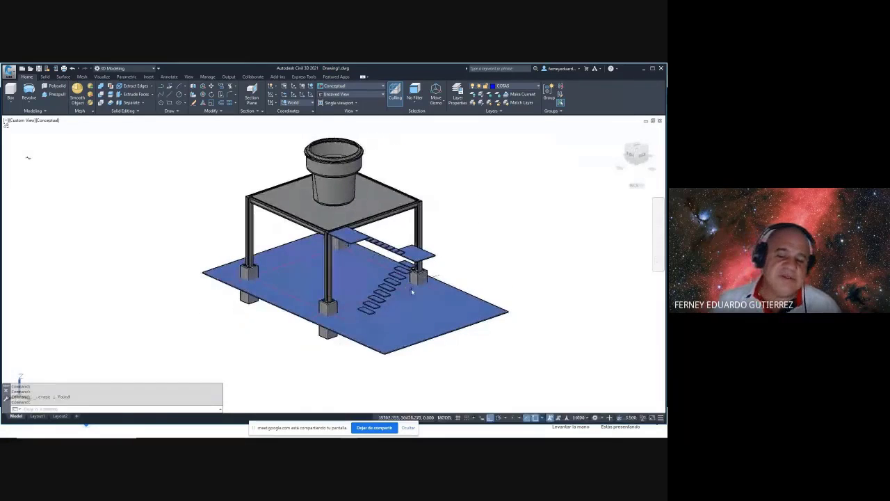
scroll(419, 279, "up", 4)
- Switch to the Layout1 paper sheet showing the stair elevation
scroll(246, 373, "down", 5)
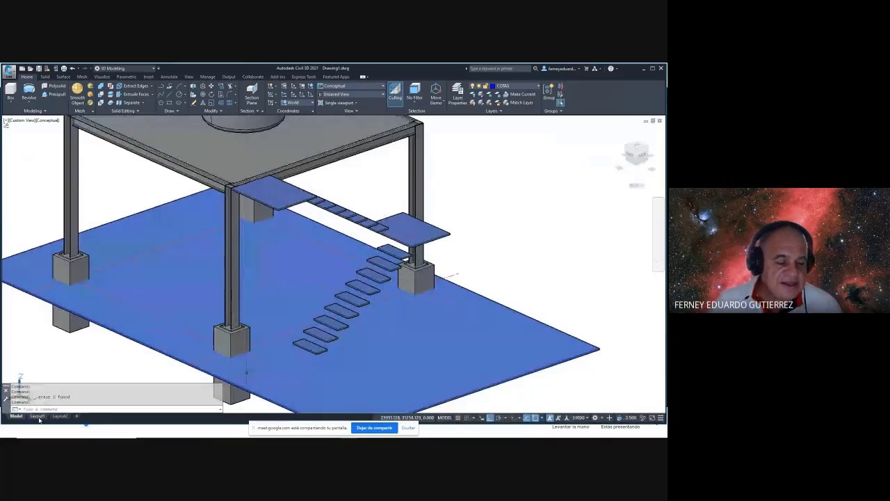
left_click(37, 415)
scroll(146, 295, "up", 3)
scroll(146, 296, "up", 5)
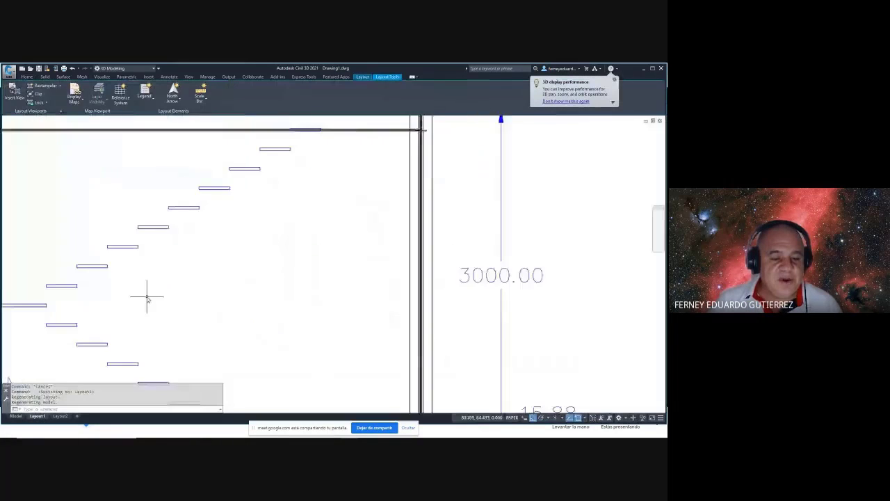
scroll(267, 264, "down", 3)
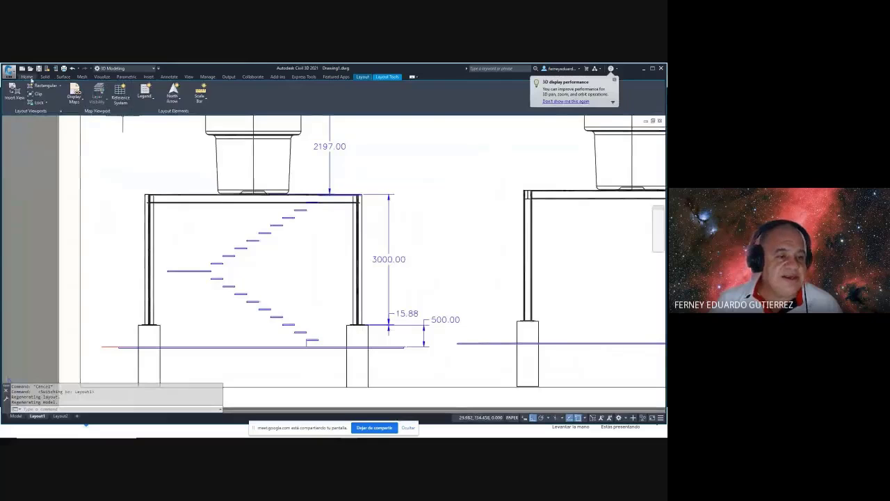
- Dimension the stair's 175.93 riser height and 275.00 tread depth with linear dimensions
left_click(29, 78)
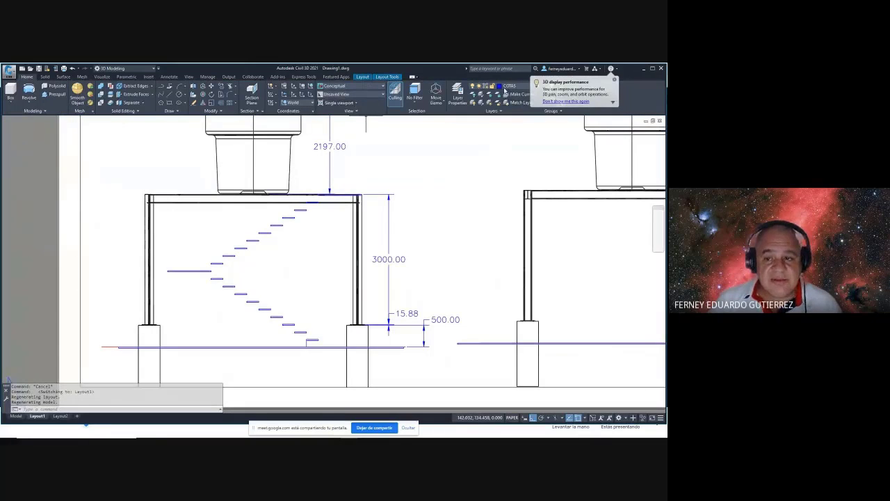
left_click(168, 77)
left_click(139, 103)
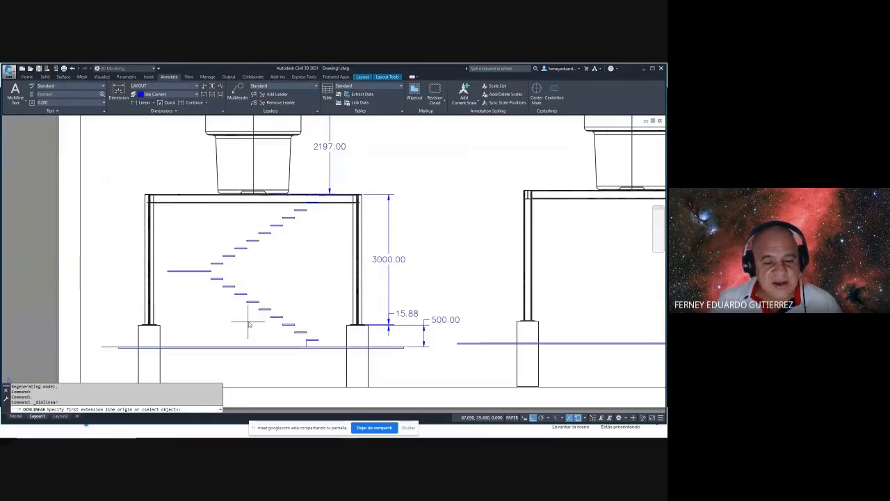
scroll(249, 325, "up", 4)
left_click(273, 300)
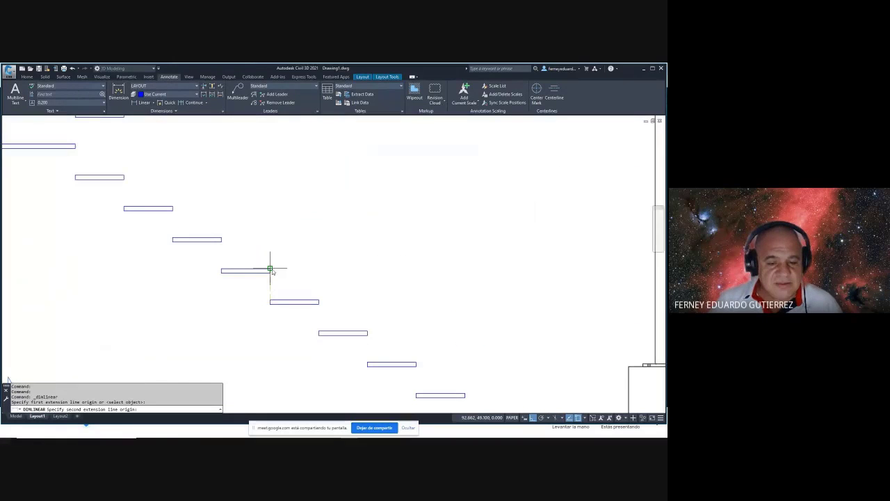
left_click(270, 269)
left_click(284, 256)
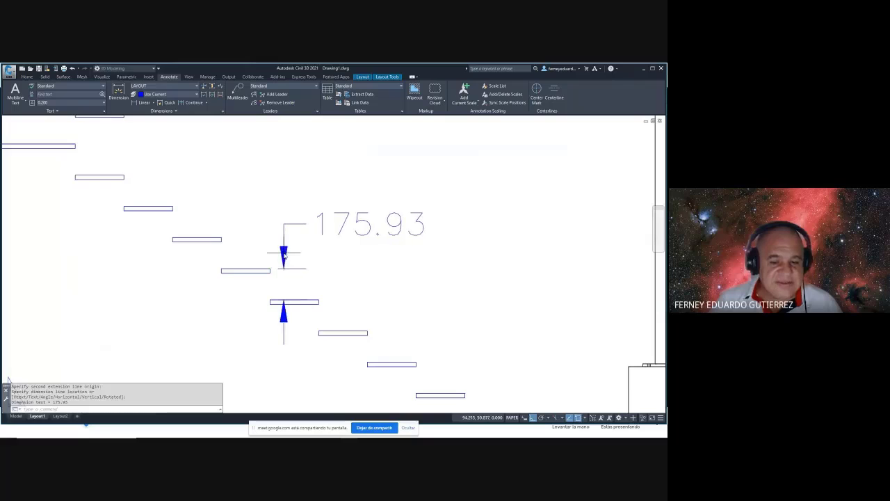
left_click(141, 102)
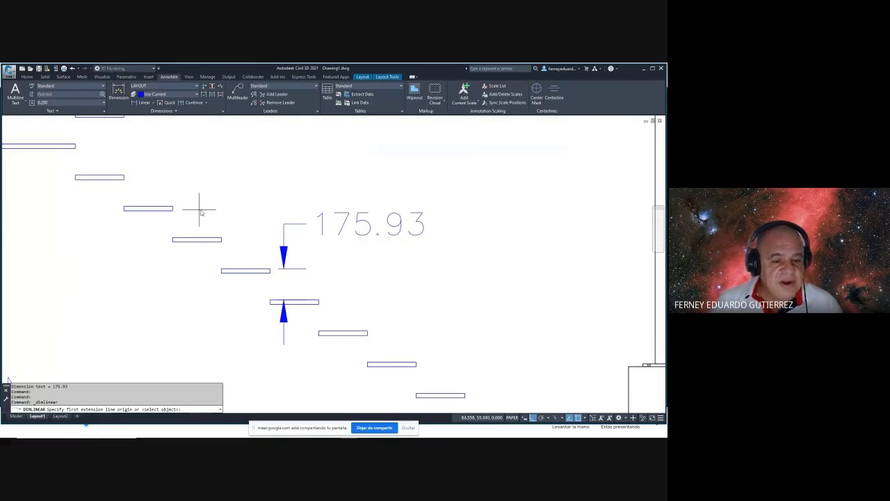
left_click(222, 238)
left_click(176, 239)
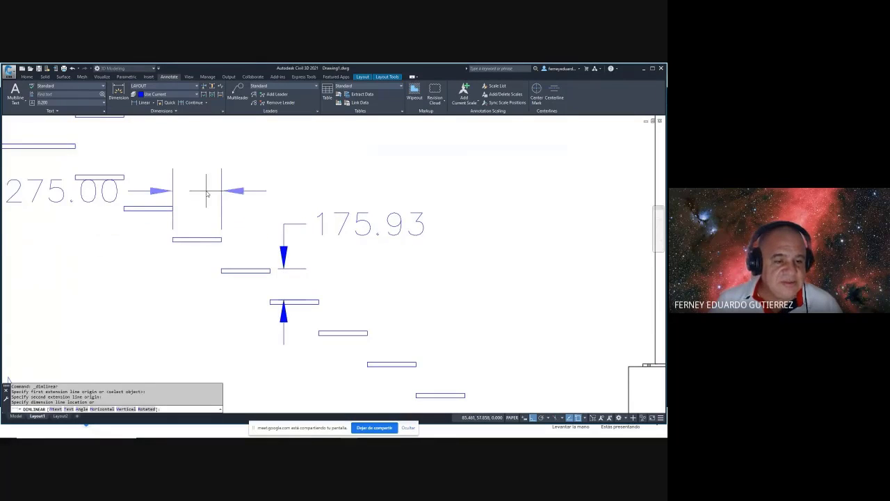
left_click(197, 194)
- Select and erase the new dimensions, removing the 175.93 rise dimension
scroll(240, 215, "down", 5)
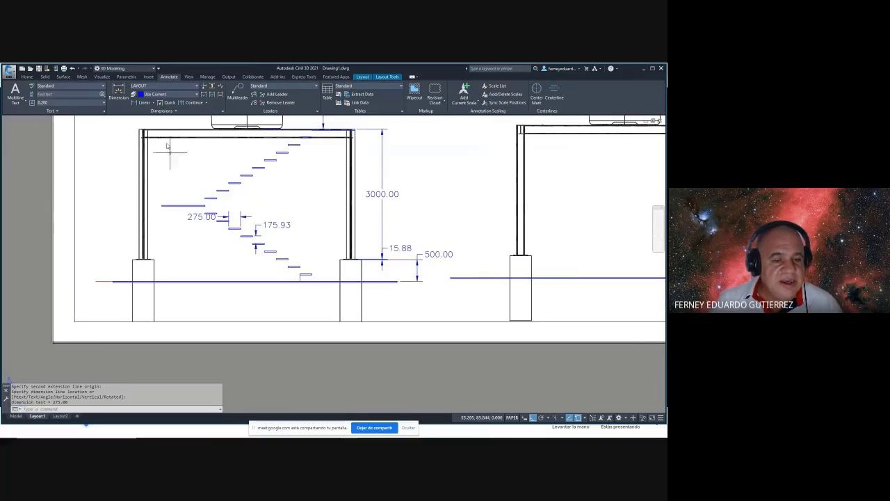
middle_click_drag(278, 193, 252, 223)
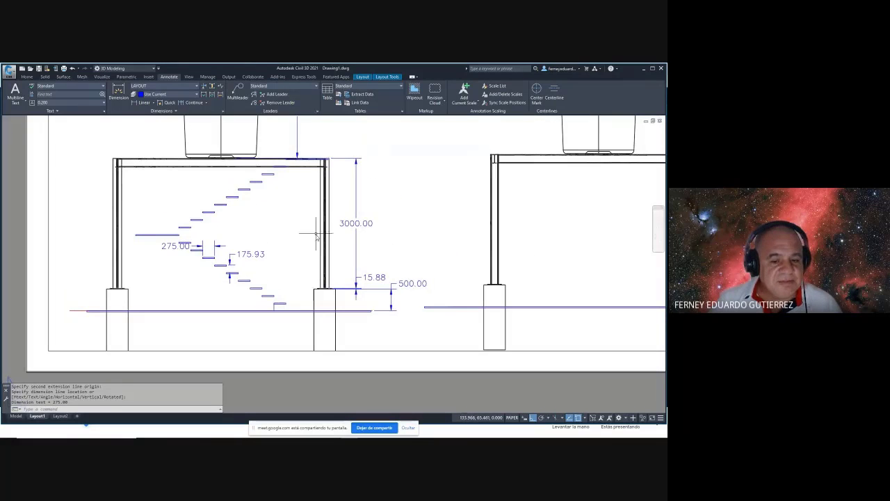
middle_click_drag(302, 279, 300, 240)
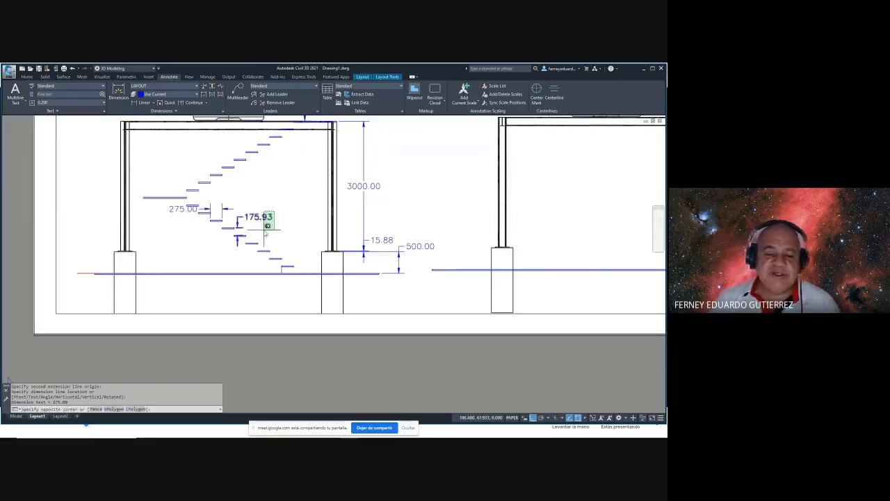
left_click(264, 230)
key("Delete")
key("Escape")
left_click(265, 230)
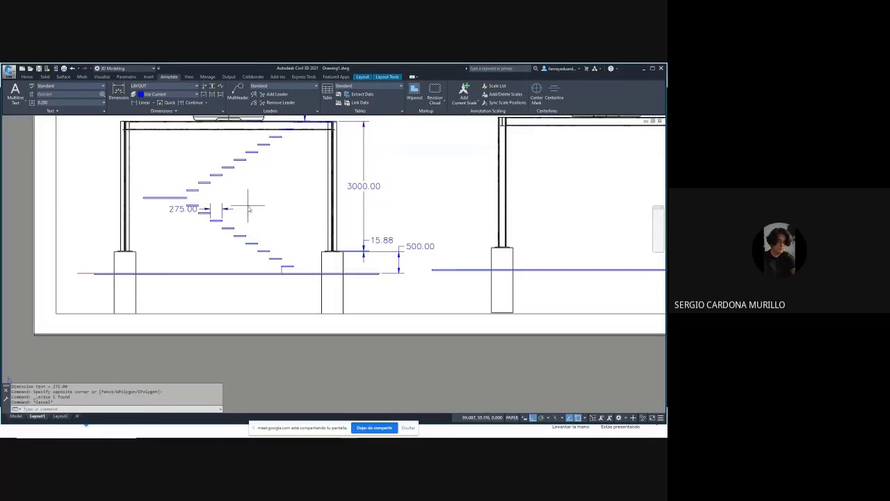
left_click(225, 217)
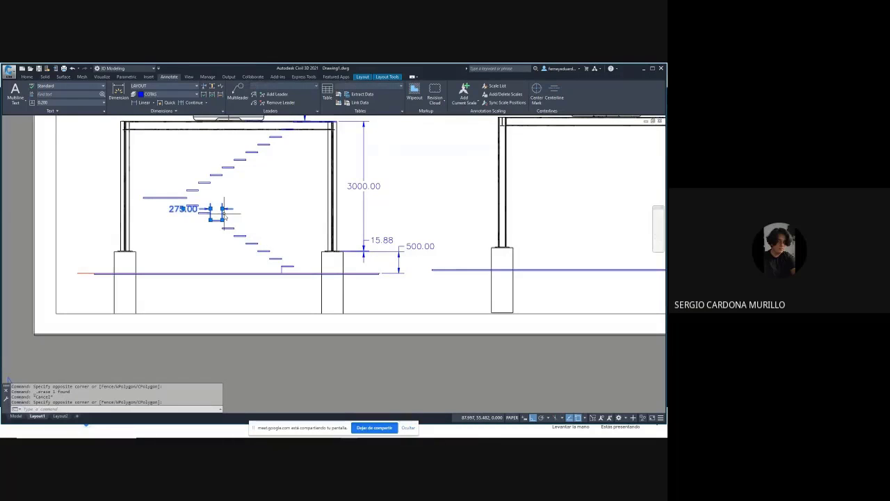
scroll(223, 219, "up", 3)
key("Delete")
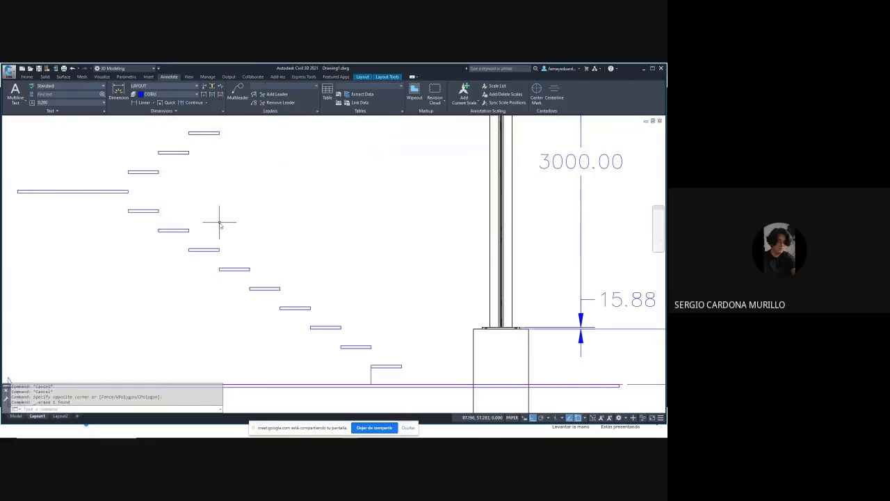
- Leave Layout1 and return to model space
scroll(299, 228, "down", 5)
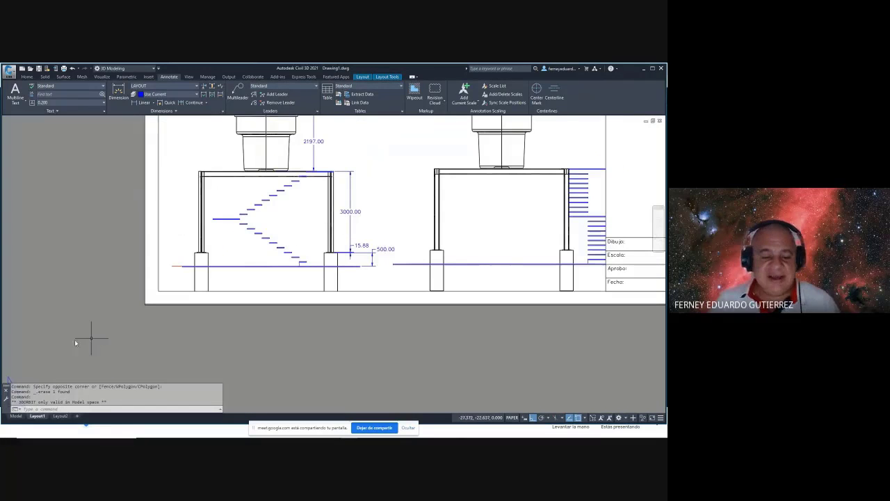
key("Escape")
key("Escape")
left_click(16, 416)
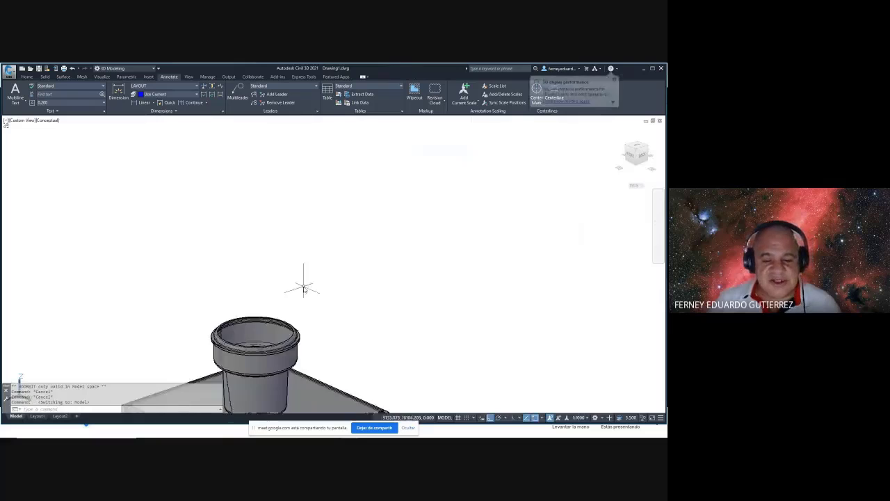
- Inspect the floating switchback stair beside the column footings, then show the modelling tools
scroll(304, 288, "down", 5)
scroll(325, 262, "up", 8)
middle_click_drag(325, 263, 343, 251, "shift")
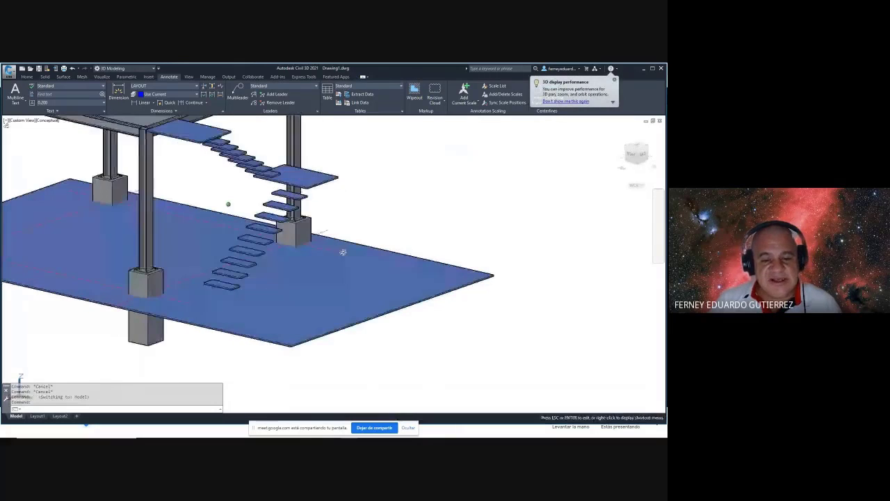
scroll(257, 278, "up", 3)
scroll(264, 306, "up", 2)
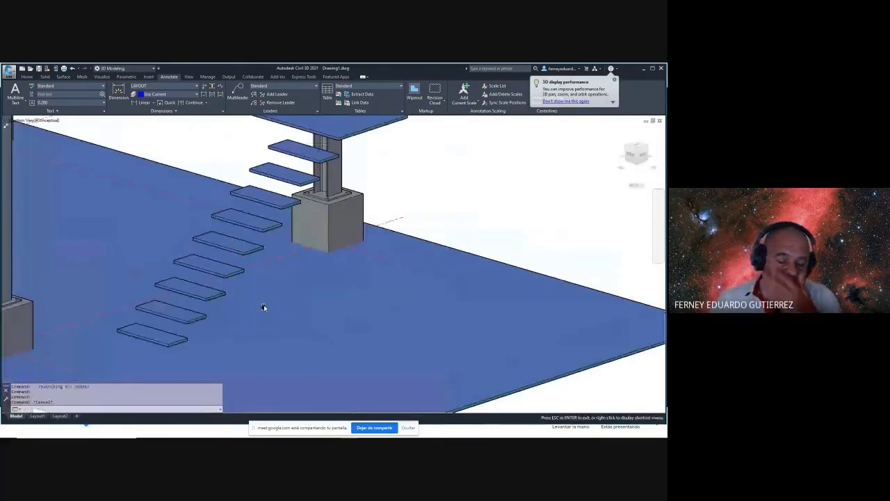
key("Escape")
key("Escape")
key("Escape")
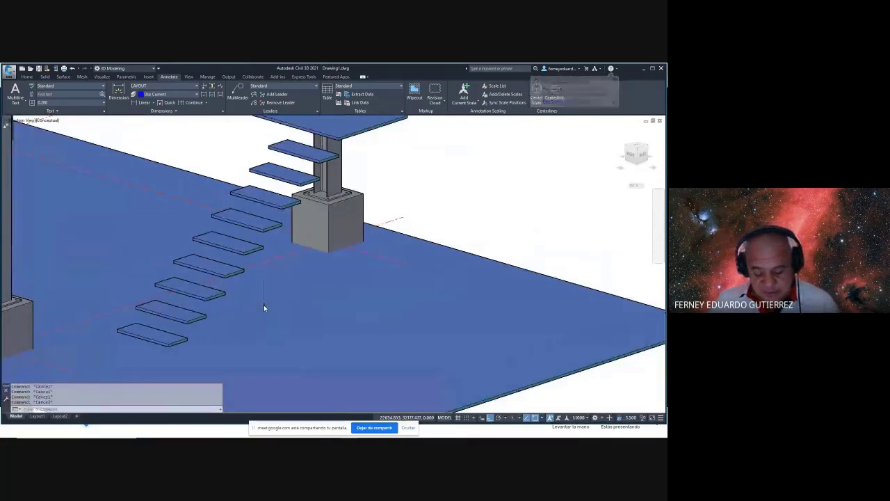
scroll(278, 299, "down", 4)
scroll(313, 259, "up", 2)
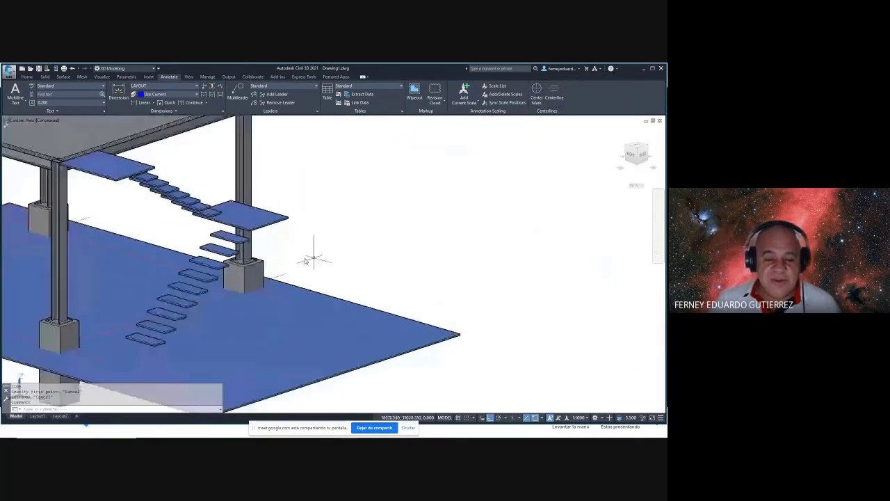
scroll(306, 261, "up", 2)
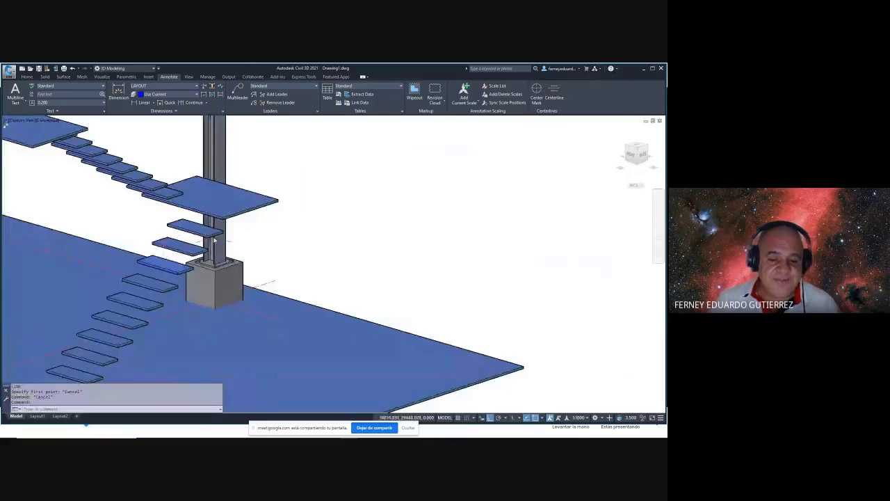
scroll(212, 242, "down", 3)
middle_click_drag(398, 278, 387, 288)
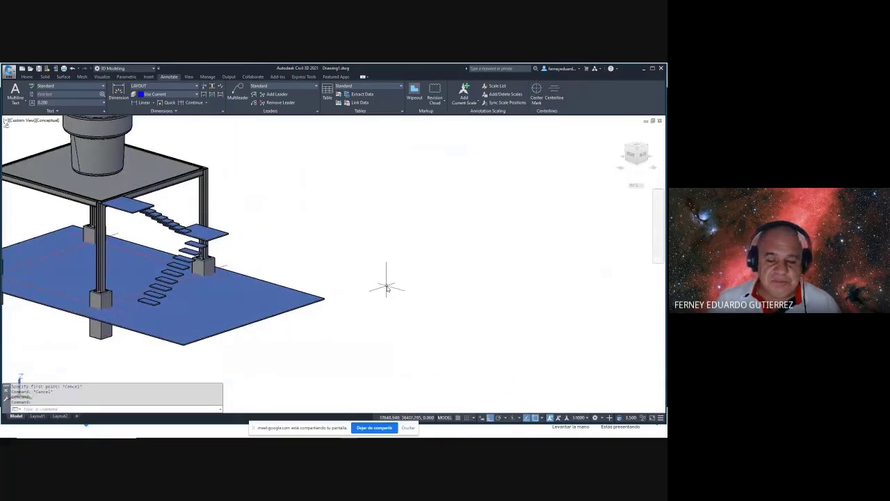
scroll(220, 261, "up", 5)
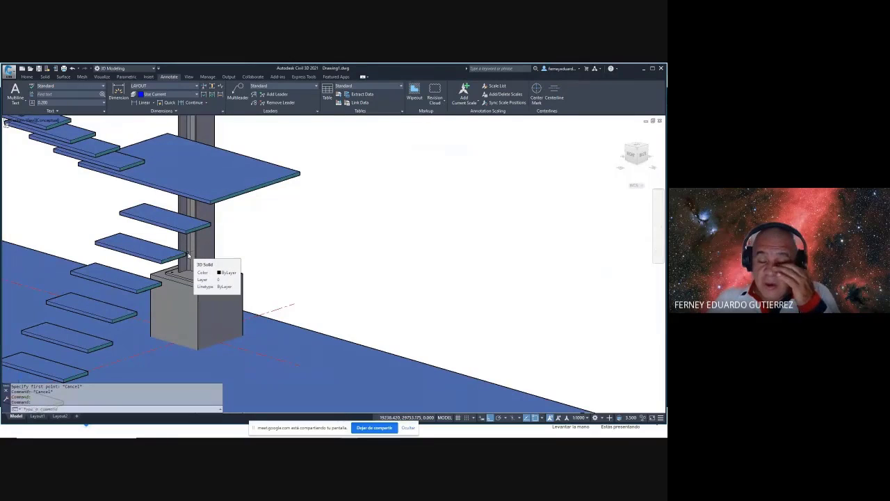
scroll(248, 248, "down", 4)
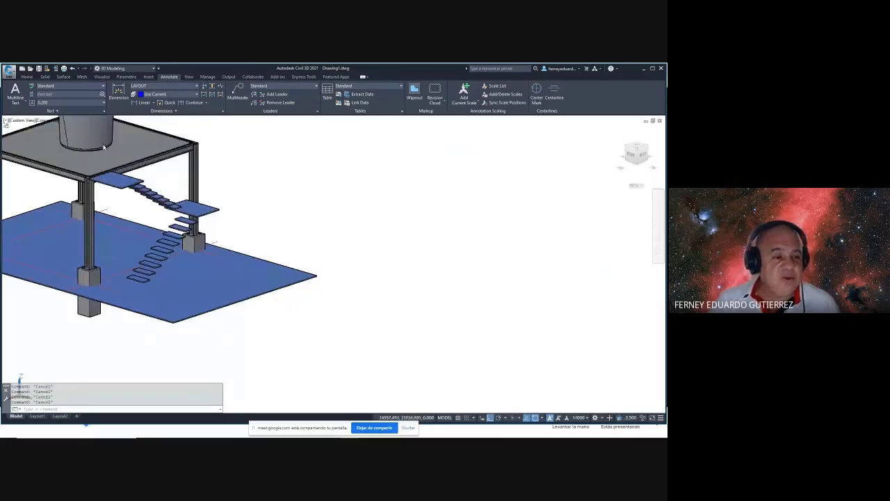
left_click(28, 76)
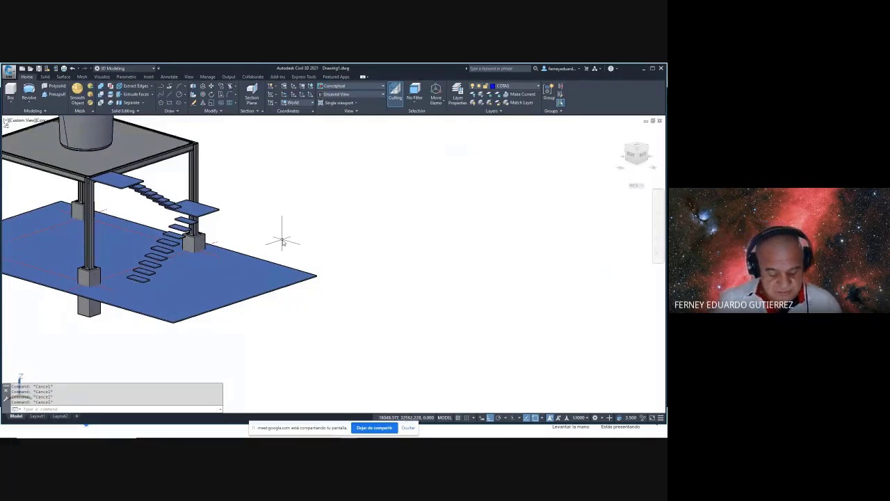
- Set the Wireframe visual style and turn to the back view of the stairs
type("vs")
key("Return")
type("3")
key("Return")
key("Escape")
key("Escape")
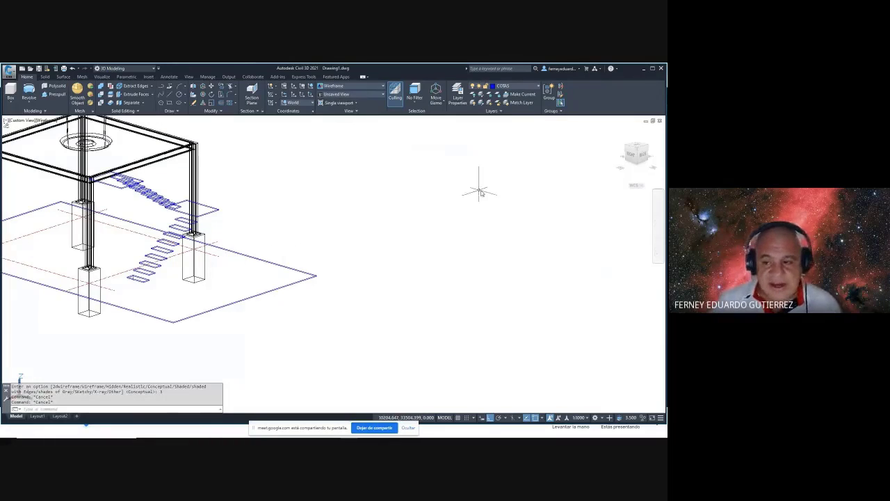
left_click(644, 159)
scroll(352, 291, "up", 6)
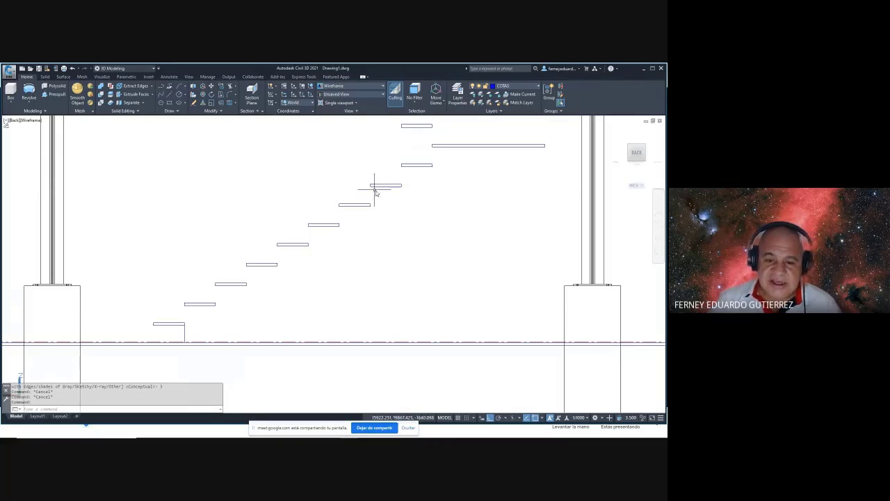
middle_click_drag(374, 191, 421, 210, "shift")
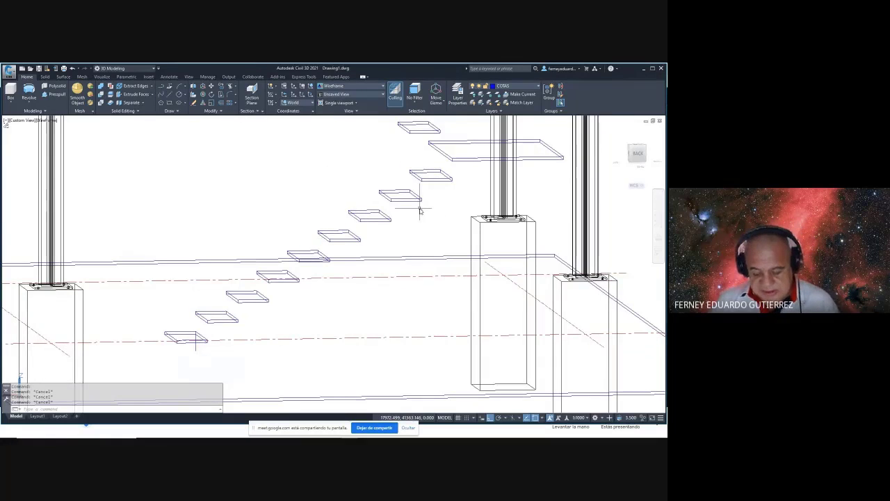
- Draw a diagonal line from an upper step's mid-edge to the lowest step's mid-edge
type("L")
key("Return")
scroll(410, 184, "up", 5)
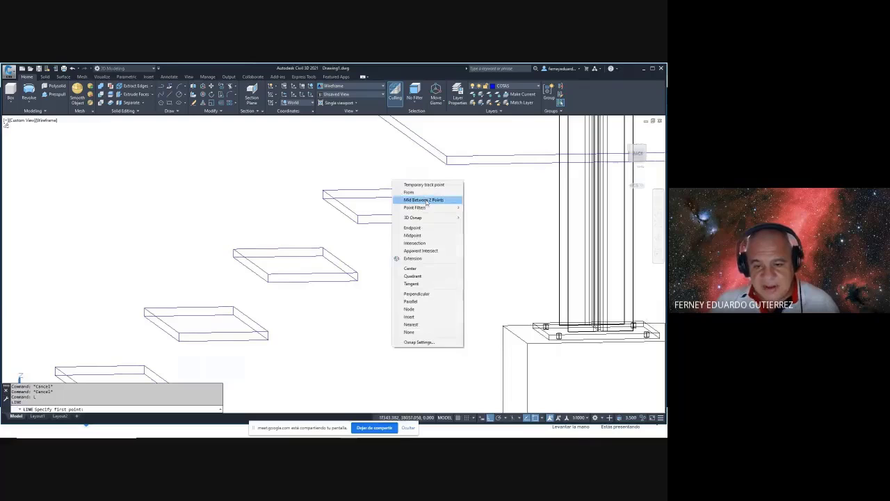
left_click(422, 200)
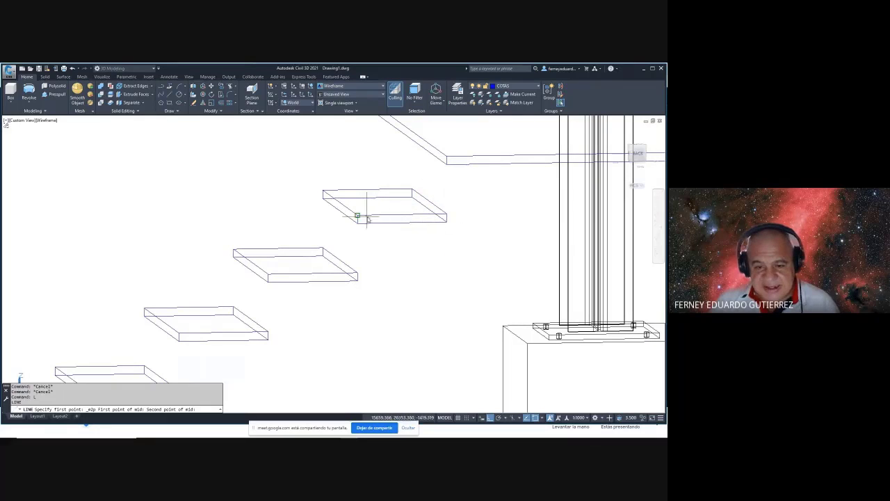
left_click(418, 253)
scroll(418, 183, "down", 4)
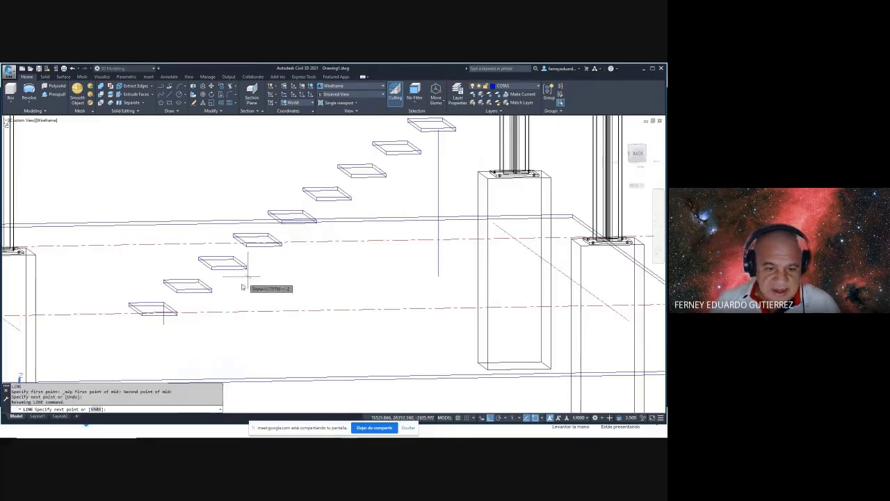
right_click(242, 289, "shift")
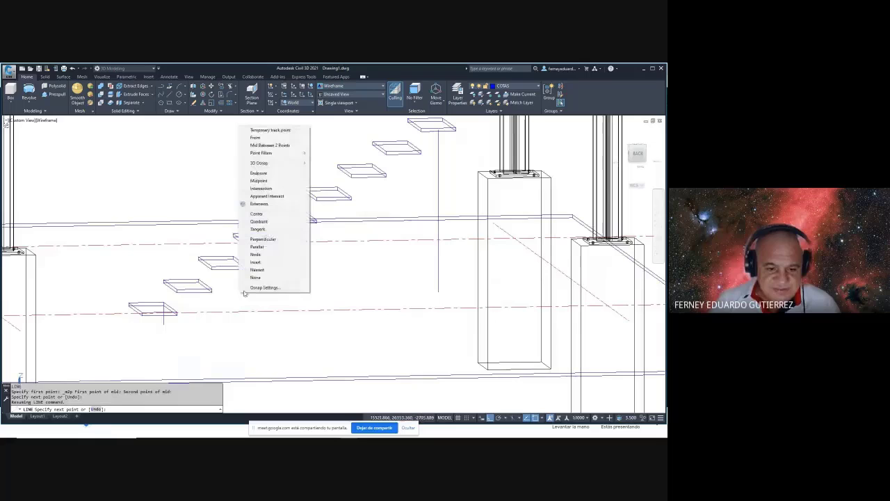
left_click(275, 145)
scroll(146, 320, "up", 4)
left_click(138, 307)
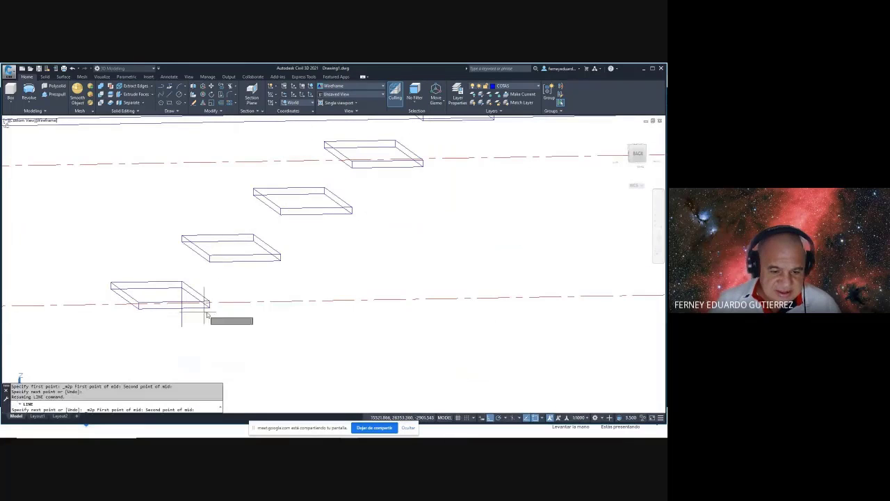
left_click(209, 302)
key("Escape")
- Delete the stray short line and return to the back elevation view
left_click(183, 292)
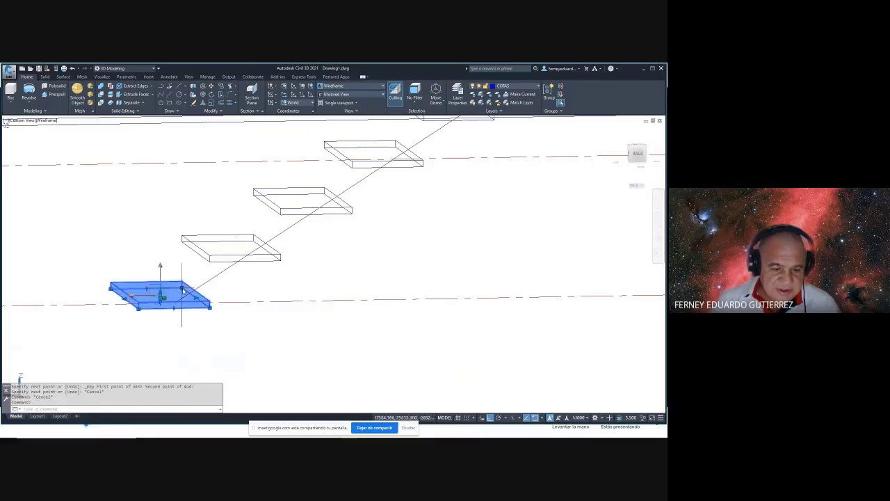
key("Escape")
left_click(179, 318)
left_click(183, 302)
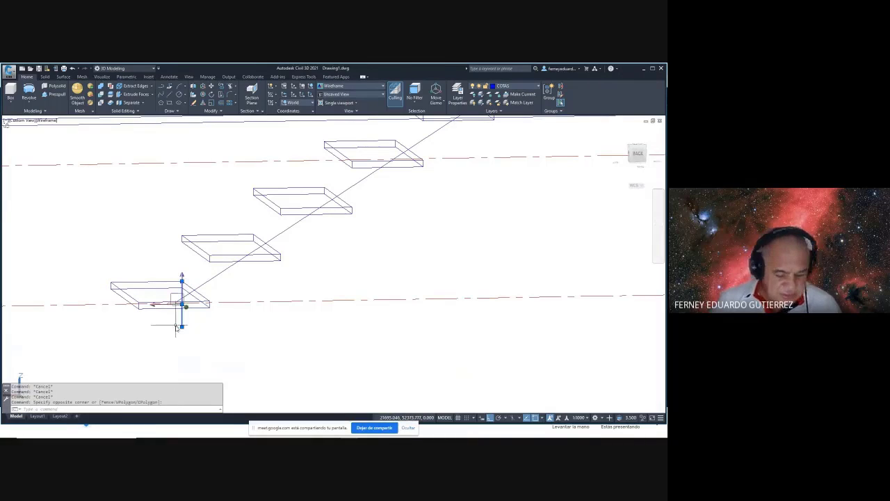
key("Delete")
middle_click_drag(216, 299, 211, 297, "shift")
key("Escape")
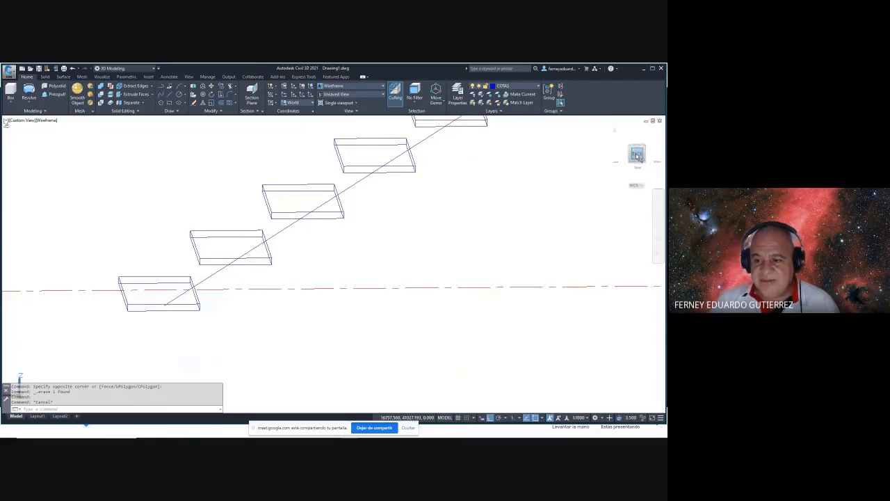
left_click(637, 154)
scroll(353, 291, "up", 5)
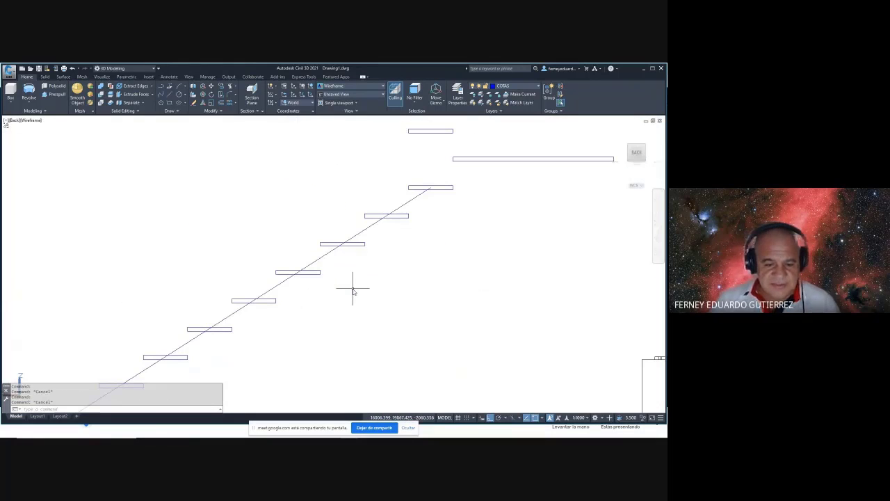
- Align the coordinate system to the current view
type("c")
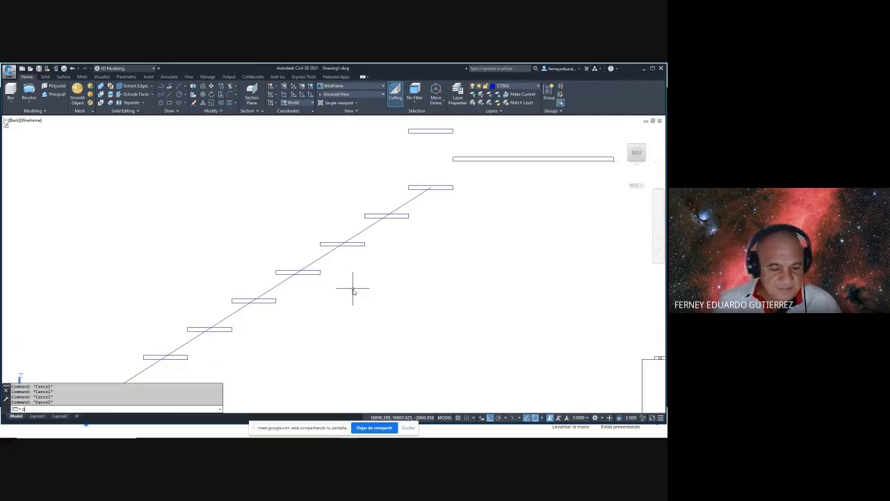
type("c")
key("Return")
type("v")
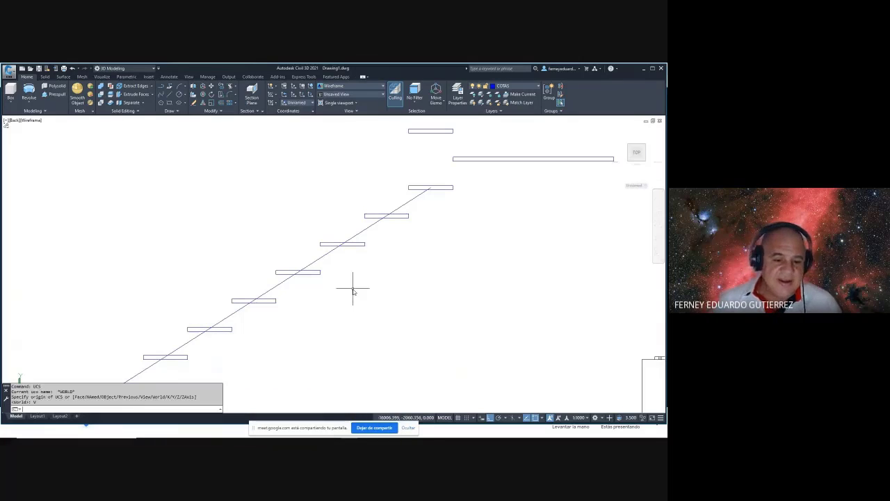
key("Return")
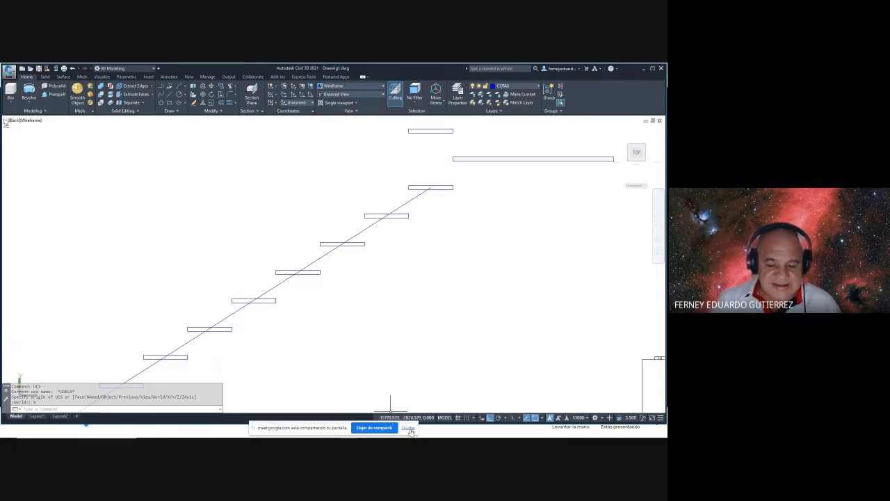
left_click(408, 429)
key("Escape")
- Offset the diagonal line 75 to both sides to form stringer lines
type("o")
key("Return")
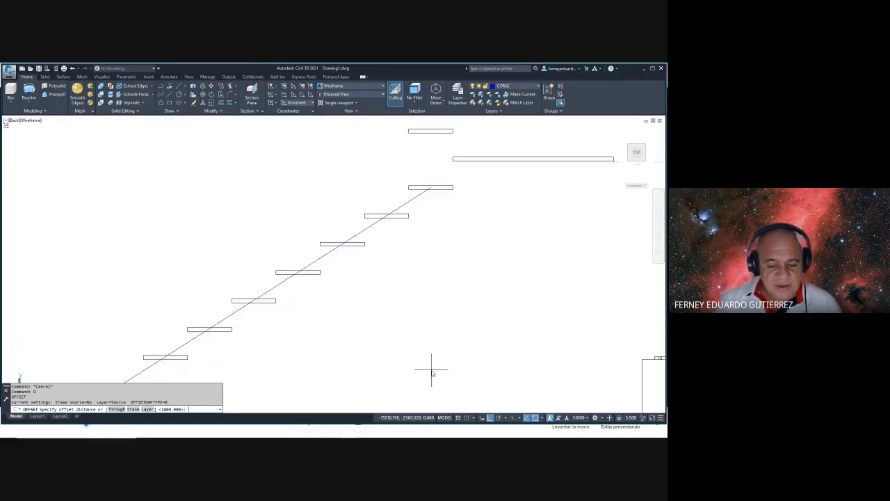
type("5")
key("Return")
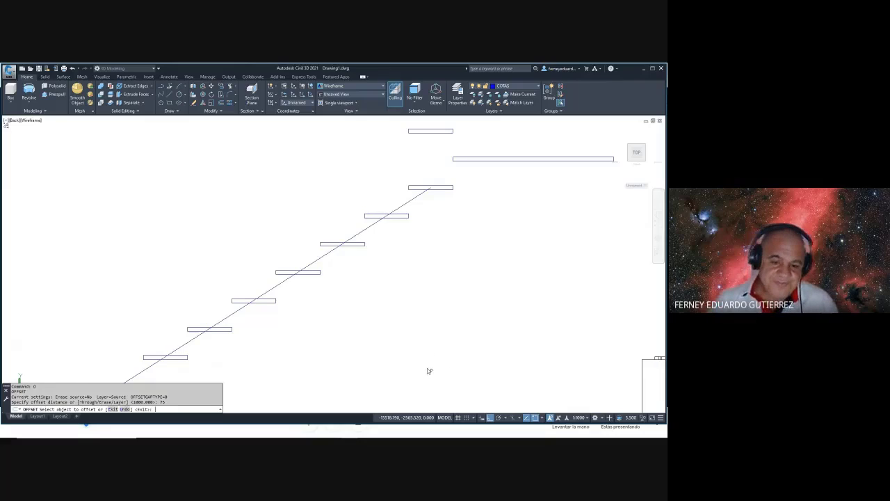
left_click(331, 256)
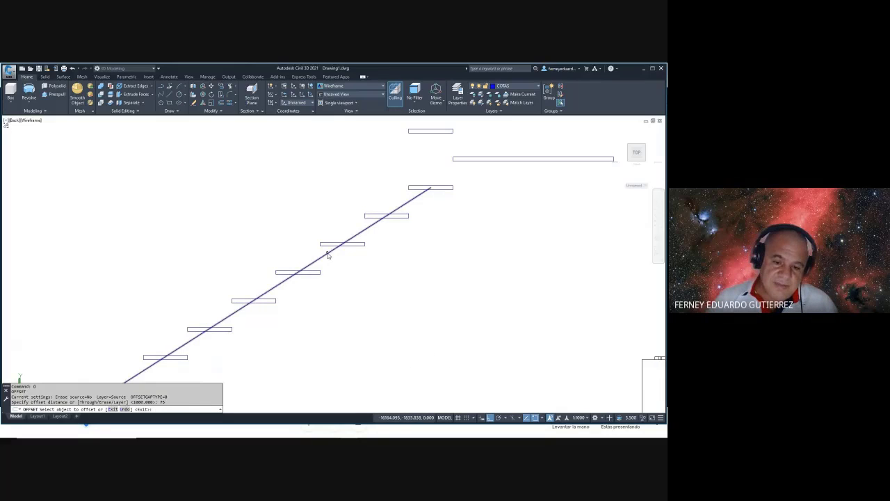
left_click(378, 292)
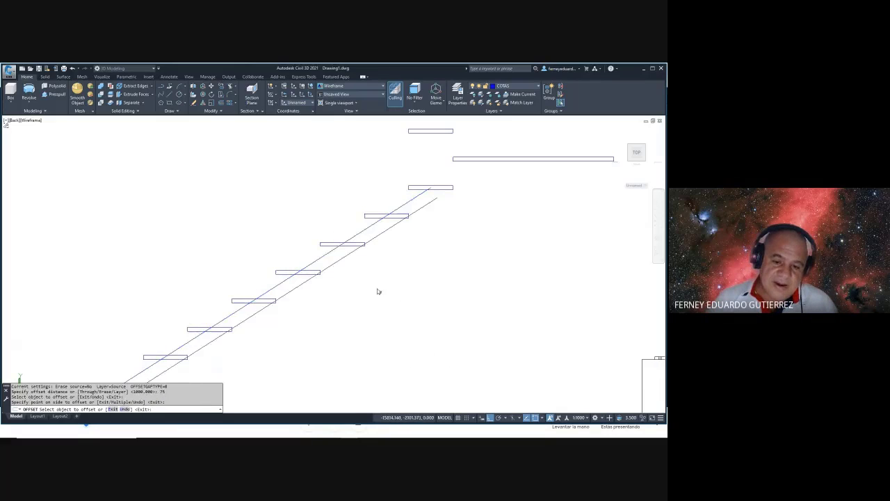
left_click(325, 257)
left_click(294, 239)
key("Escape")
scroll(389, 272, "down", 3)
key("Escape")
key("Escape")
key("Escape")
- Extend the lower stringer line down to the horizontal floor line
mouse_move(417, 258)
middle_mouse_down()
mouse_move(358, 238)
mouse_move(374, 231)
middle_mouse_up()
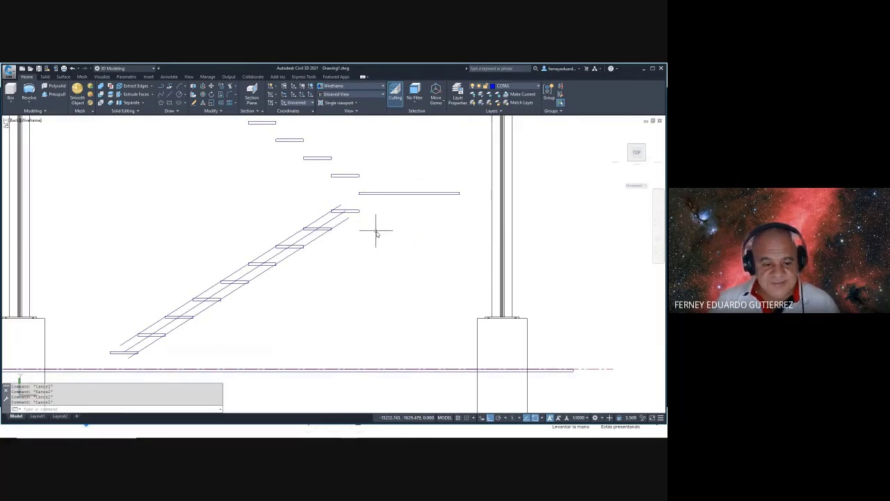
scroll(376, 233, "down", 5)
scroll(343, 234, "up", 5)
type("e")
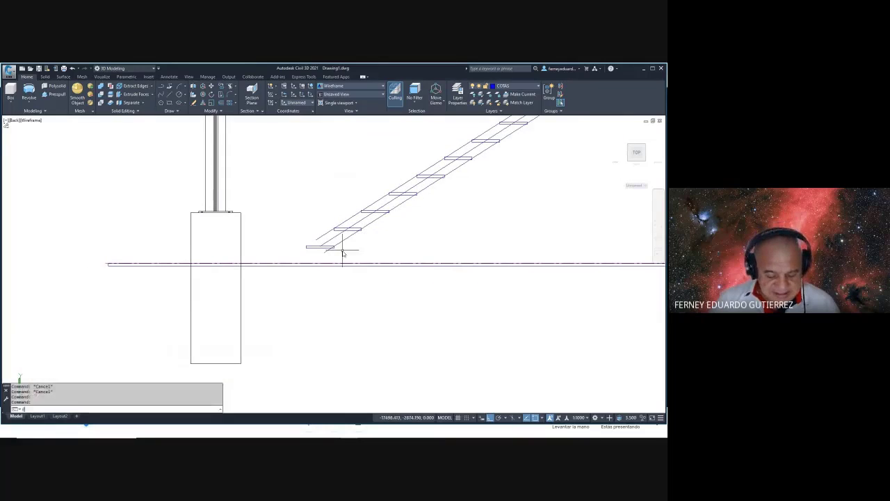
type("x")
key("Return")
left_click(297, 261)
key("Return")
scroll(327, 248, "up", 3)
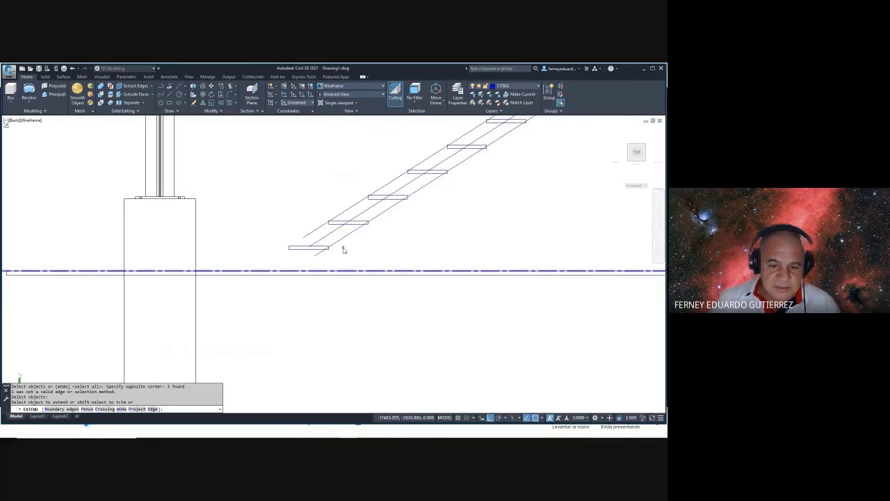
left_click(340, 234)
left_click(324, 236)
left_click(324, 236)
left_click(302, 222)
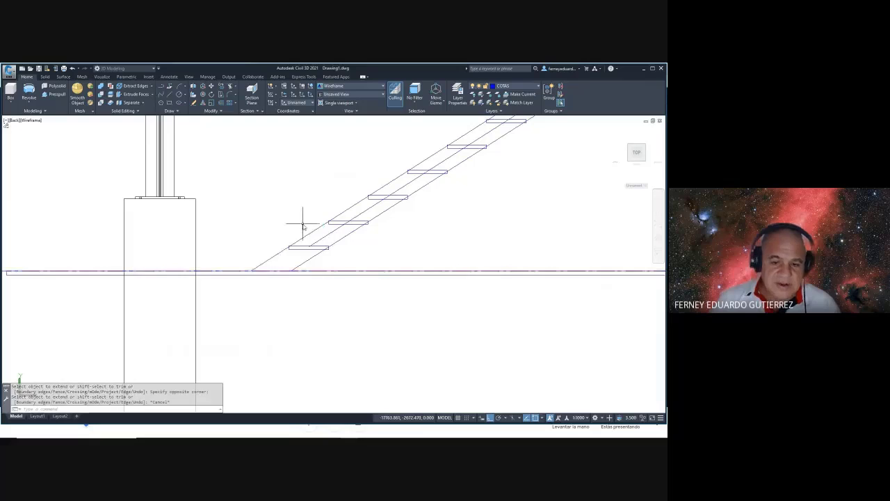
scroll(302, 223, "down", 3)
key("Escape")
scroll(391, 200, "up", 5)
key("Escape")
key("Escape")
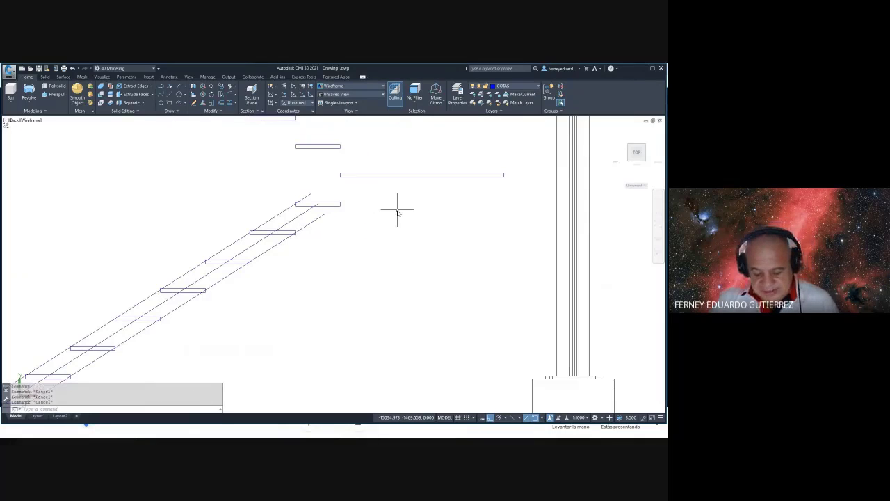
- Draw a line along the long landing from its left end to its right end
type("l")
key("Return")
left_click(341, 175)
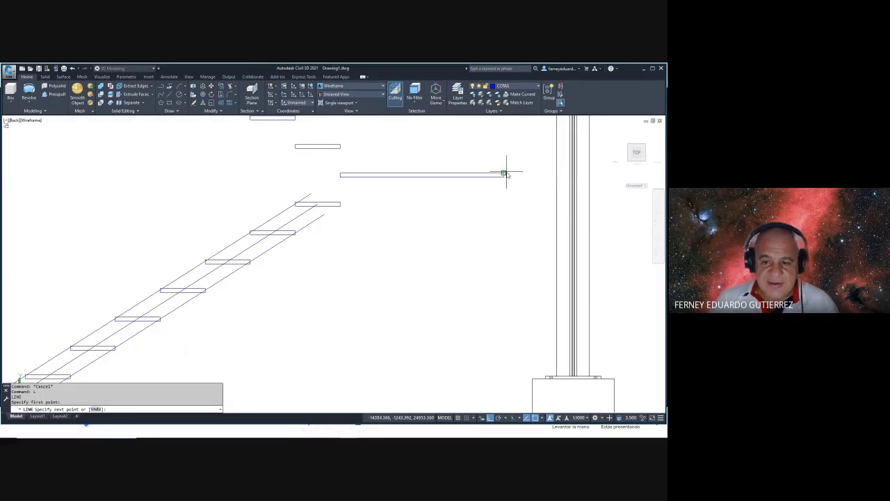
left_click(503, 173)
key("Escape")
key("Escape")
key("Escape")
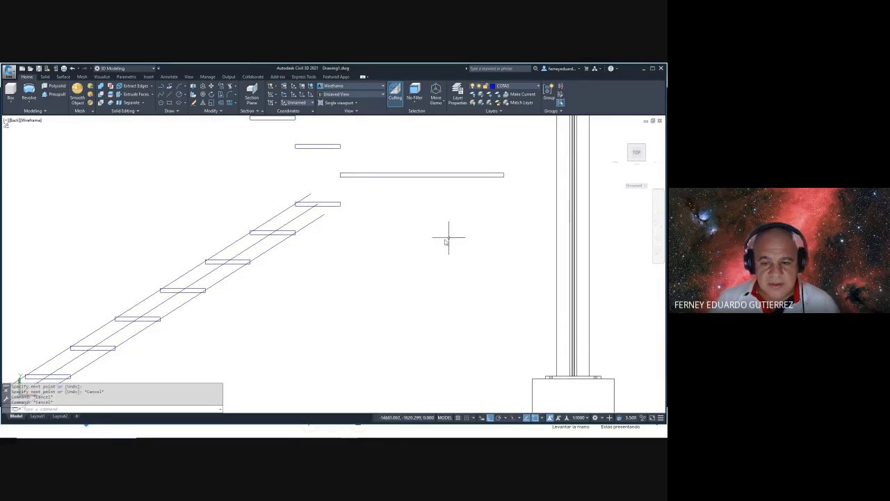
middle_click_drag(445, 241, 438, 246, "shift")
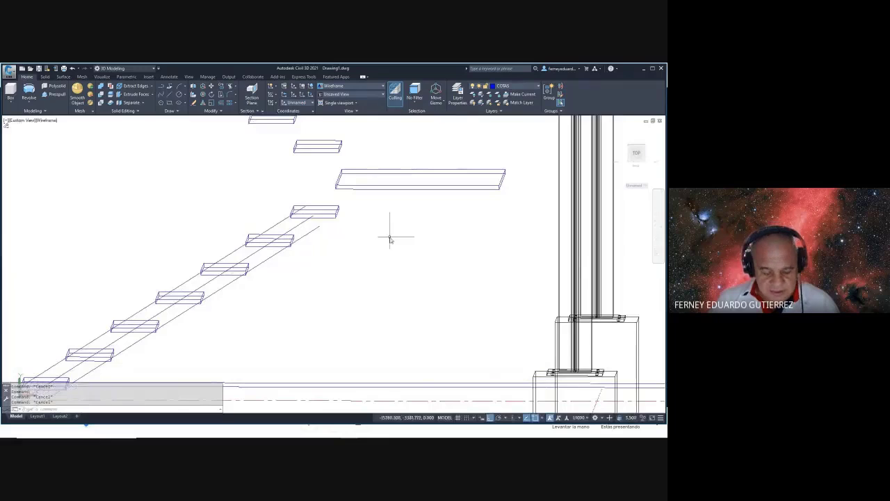
- Fillet the landing's bottom edge with the upper stringer line so they meet at a corner
type("f")
key("Return")
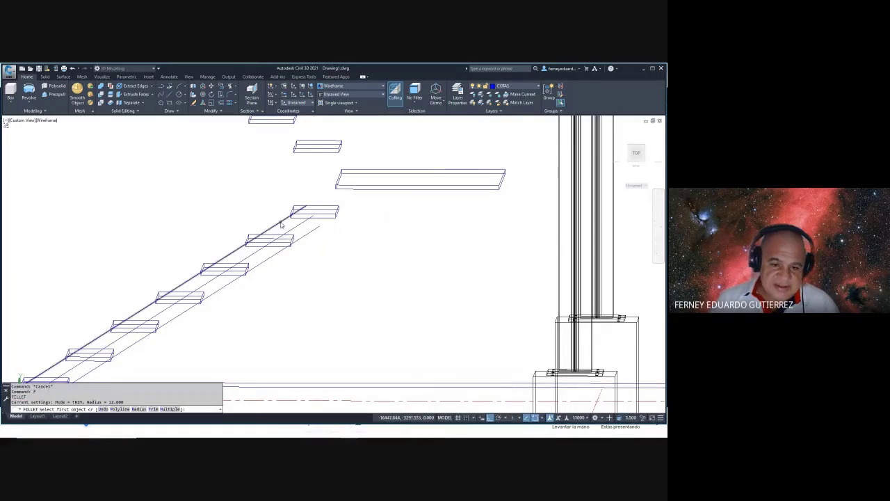
left_click(282, 223)
left_click(347, 189)
key("Escape")
key("Escape")
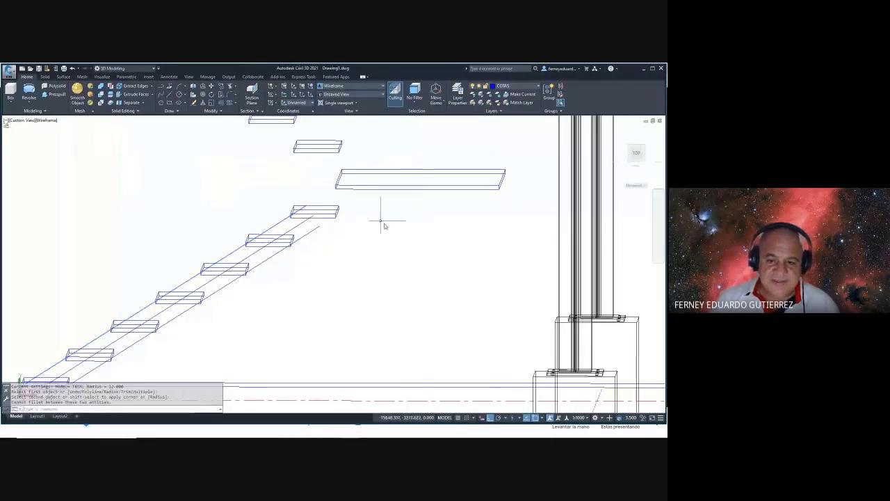
middle_click_drag(350, 193, 288, 208, "shift")
type("f")
key("Return")
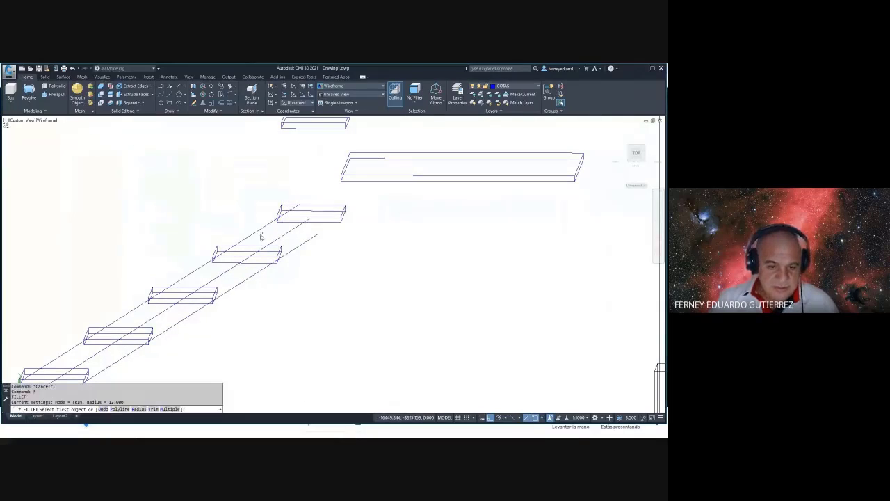
left_click(260, 231)
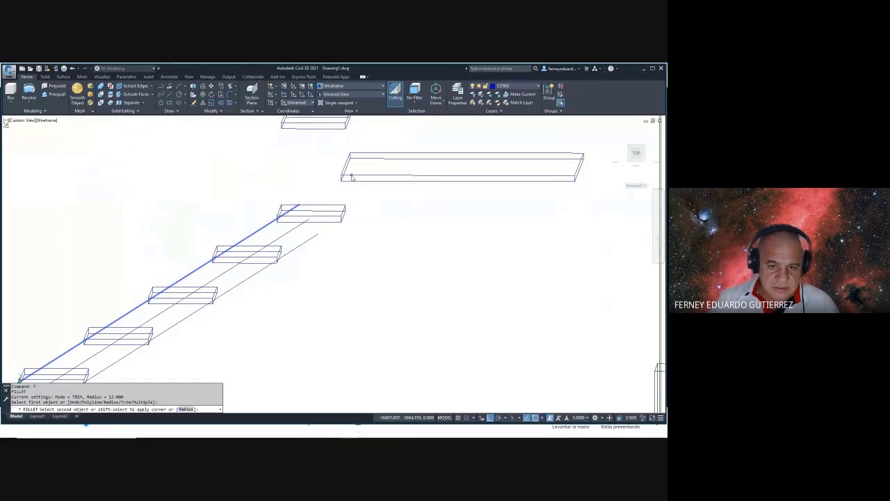
left_click(368, 179)
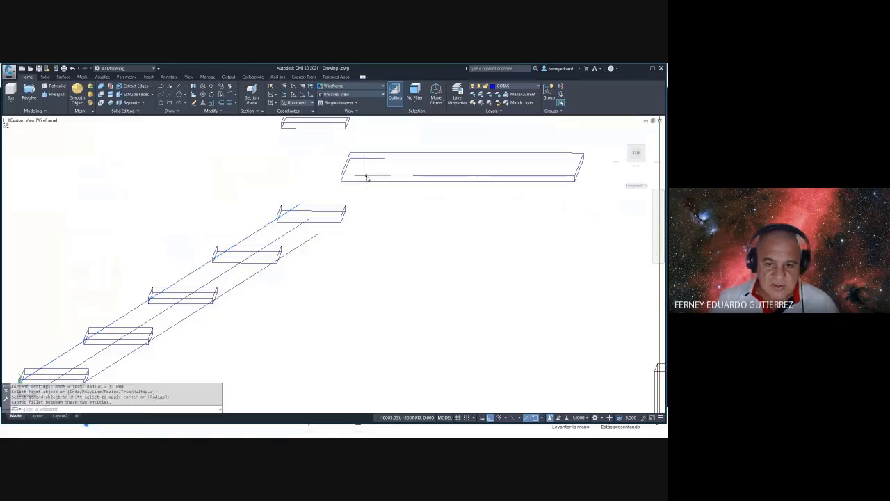
key("Escape")
key("Escape")
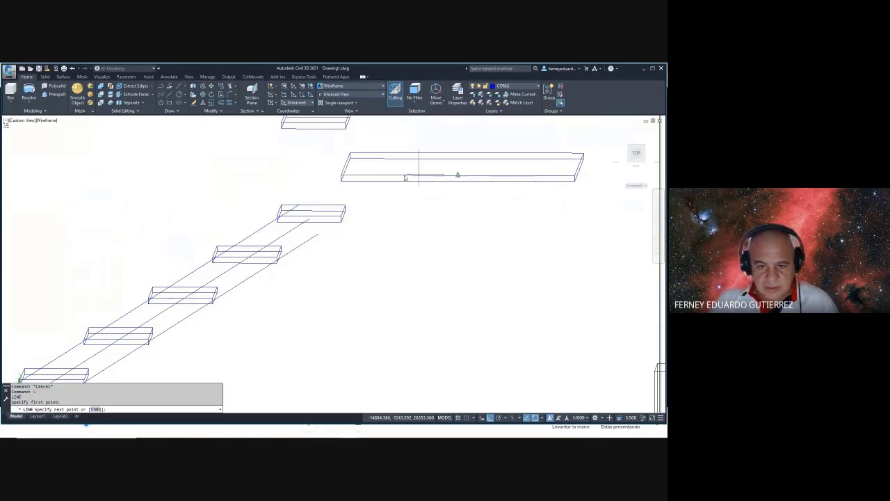
type("f")
key("Return")
left_click(359, 179)
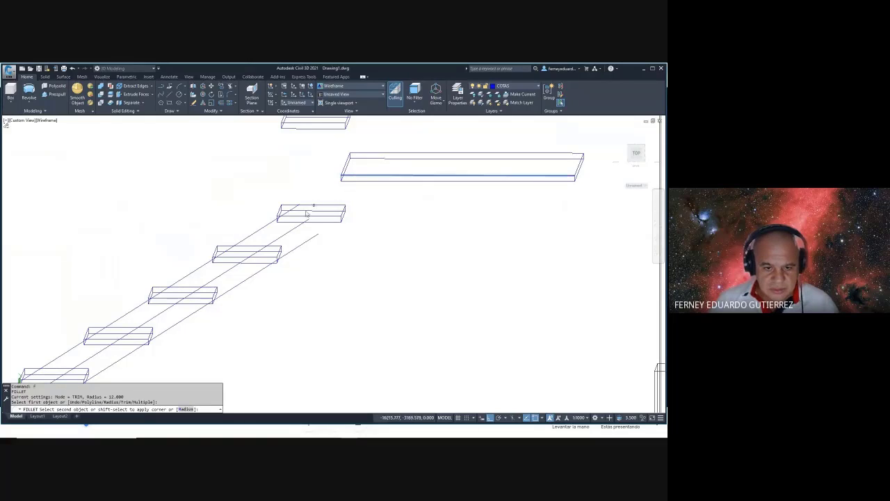
left_click(273, 227)
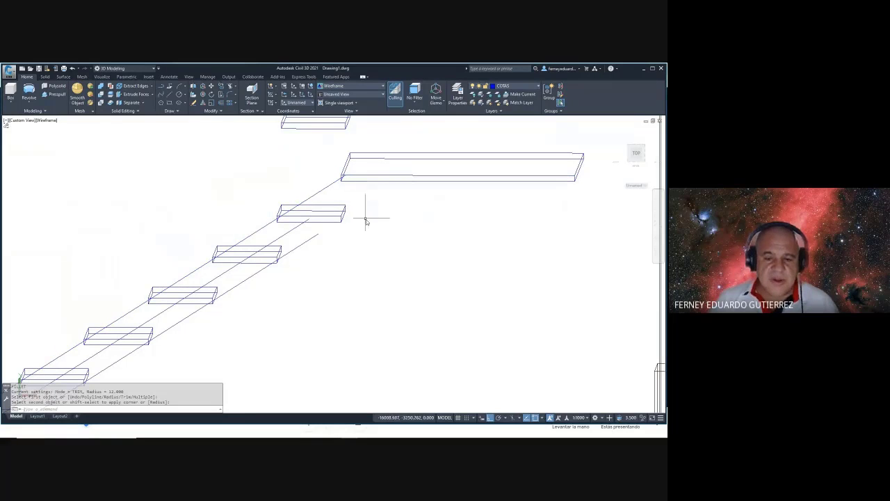
key("Escape")
- Offset the landing's bottom edge 150 downward
type("o")
key("Return")
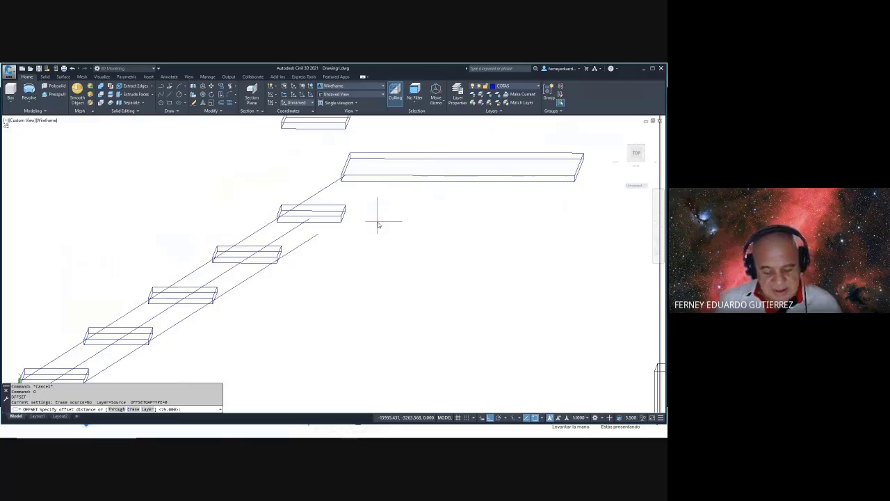
type("150")
key("Return")
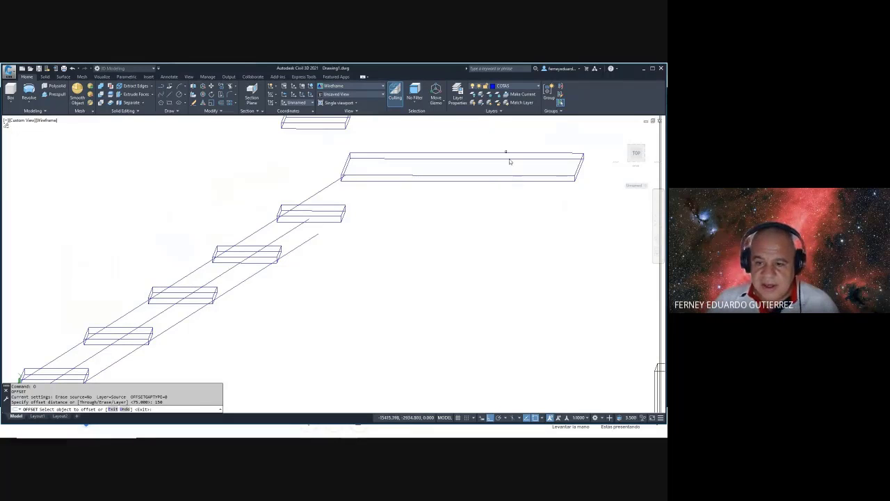
left_click(461, 174)
left_click(407, 229)
key("Escape")
key("Escape")
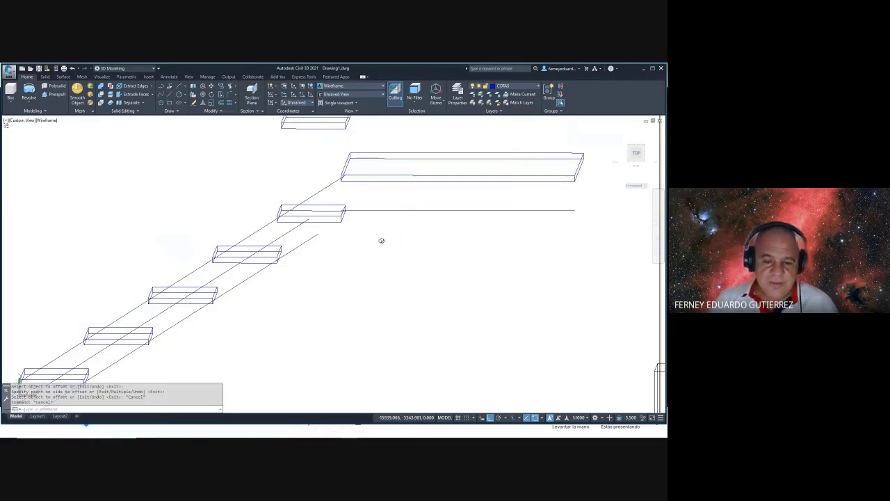
middle_click_drag(382, 240, 358, 255, "shift")
- Fillet the lower stringer line with the new line below the landing
type("f")
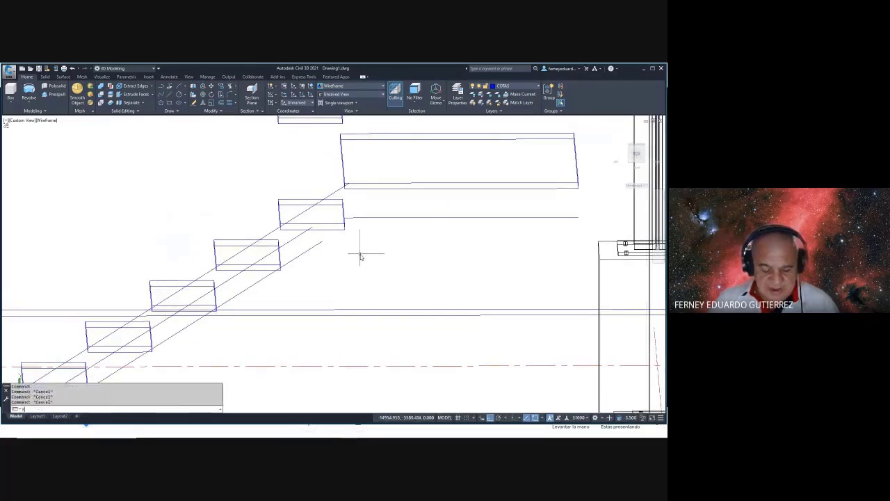
key("Return")
left_click(319, 245)
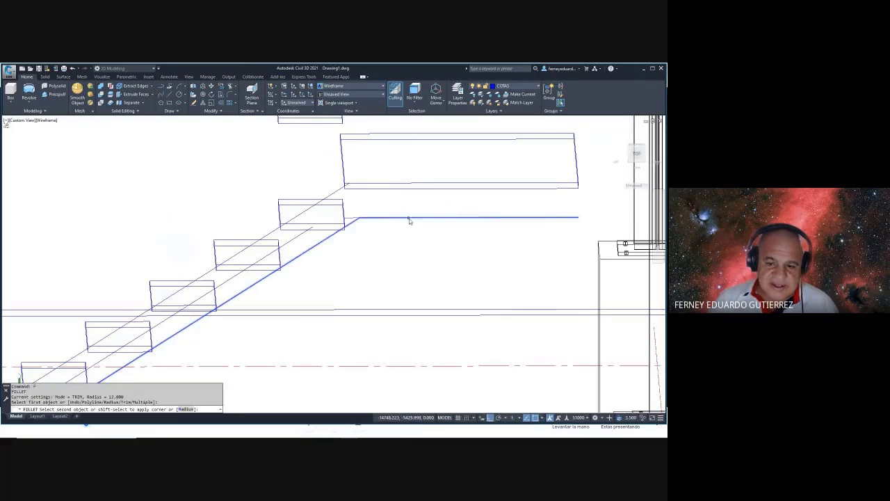
left_click(409, 219)
middle_click_drag(403, 240, 402, 233, "shift")
- Orbit to view the stair bottom, trying and cancelling a line at the stringer's end
key("Escape")
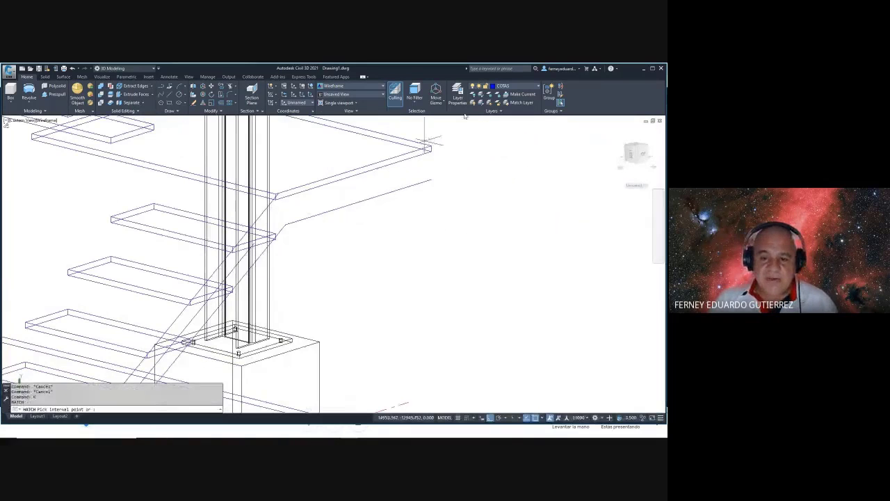
type("l")
key("Return")
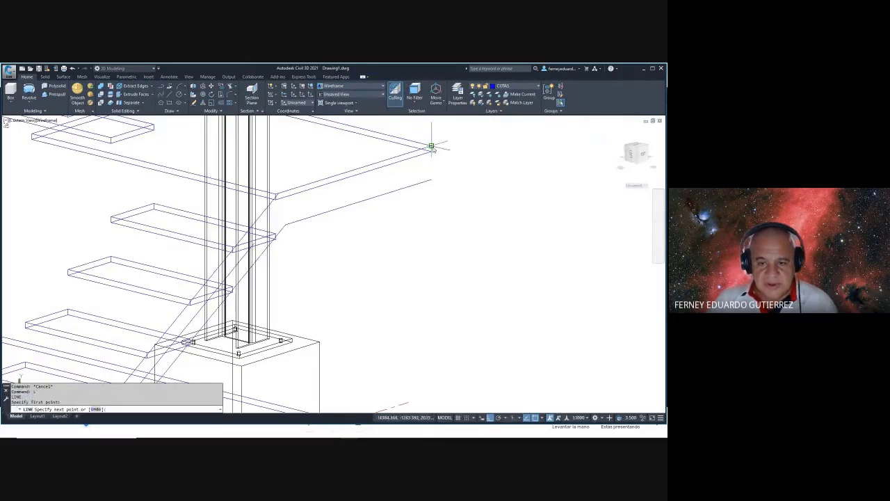
key("Escape")
middle_click_drag(441, 190, 337, 206, "shift")
scroll(216, 287, "up", 3)
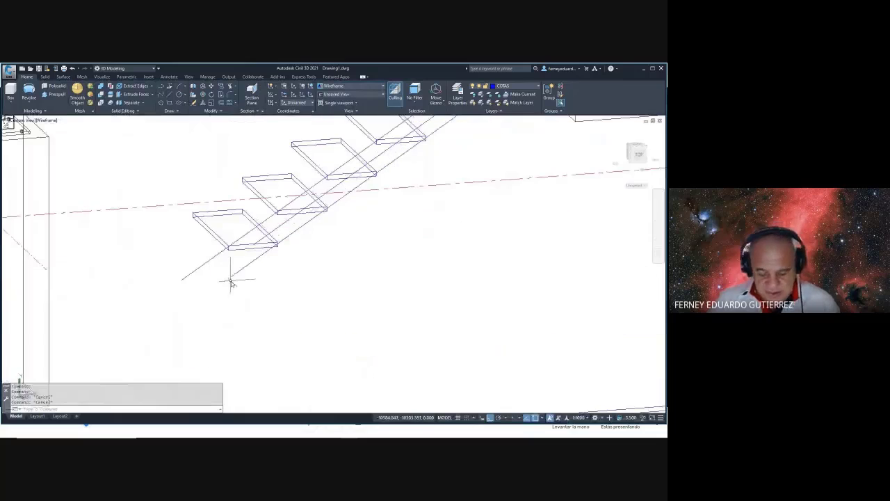
type("l")
key("Return")
left_click(194, 280)
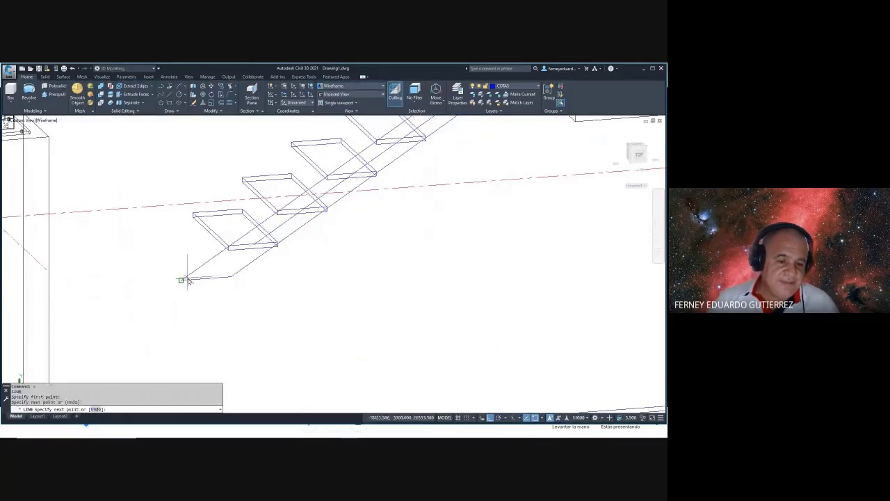
key("Escape")
- Orbit around the stair and check its diagonal stringer line, then clear the selection
scroll(208, 290, "down", 4)
middle_click_drag(208, 290, 244, 268, "shift")
scroll(245, 268, "up", 2)
left_click(236, 260)
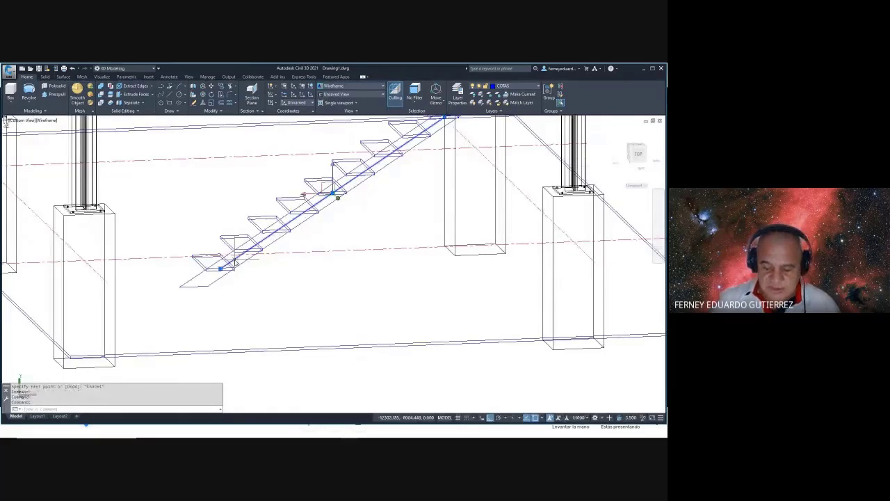
scroll(236, 263, "down", 5)
middle_click_drag(236, 263, 328, 220, "shift")
scroll(330, 225, "up", 5)
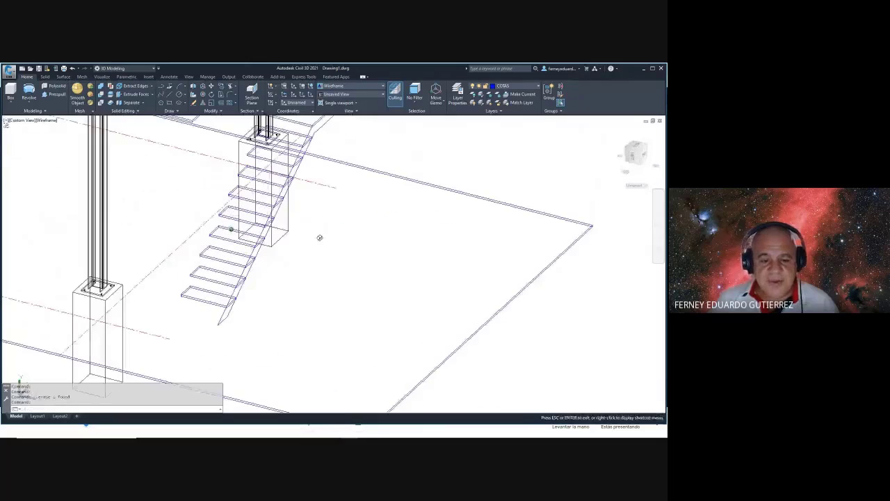
key("Escape")
- Use PE to convert the stringer line to a polyline and join ALL outline lines
type("pe")
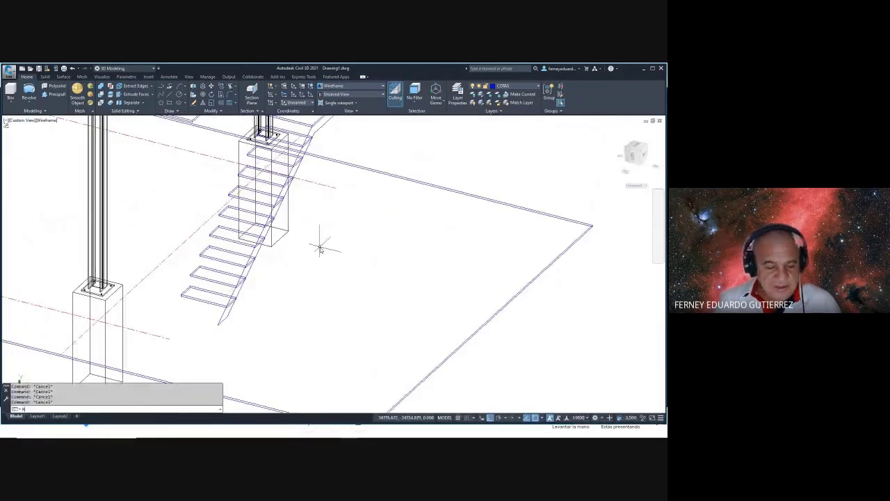
key("Return")
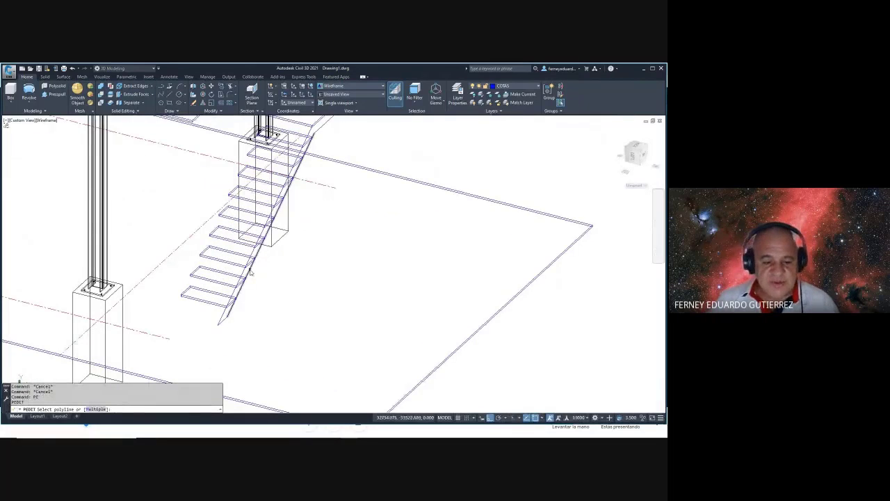
left_click(266, 271)
key("Return")
type("j")
key("Return")
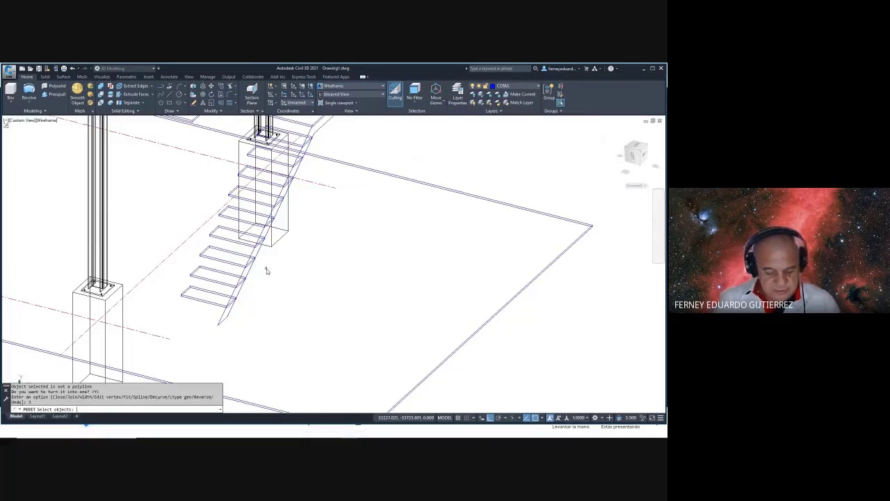
type("all")
key("Return")
key("Return")
key("Escape")
key("Escape")
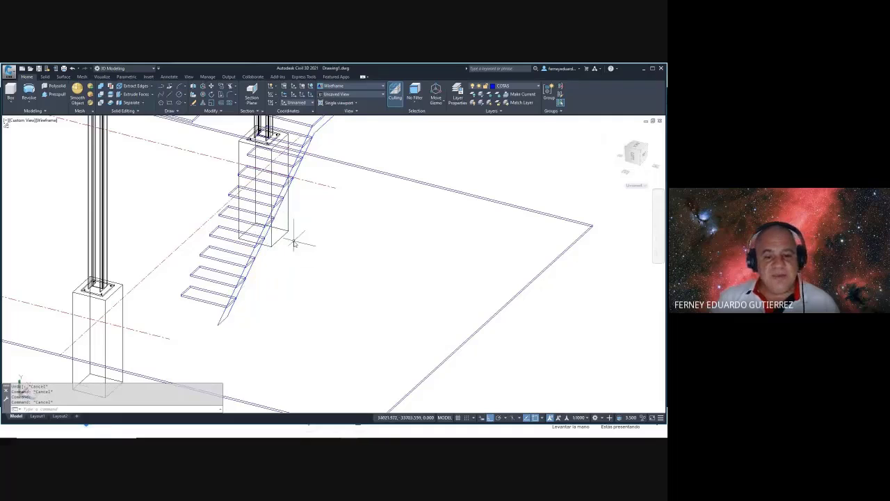
middle_click_drag(331, 173, 314, 215)
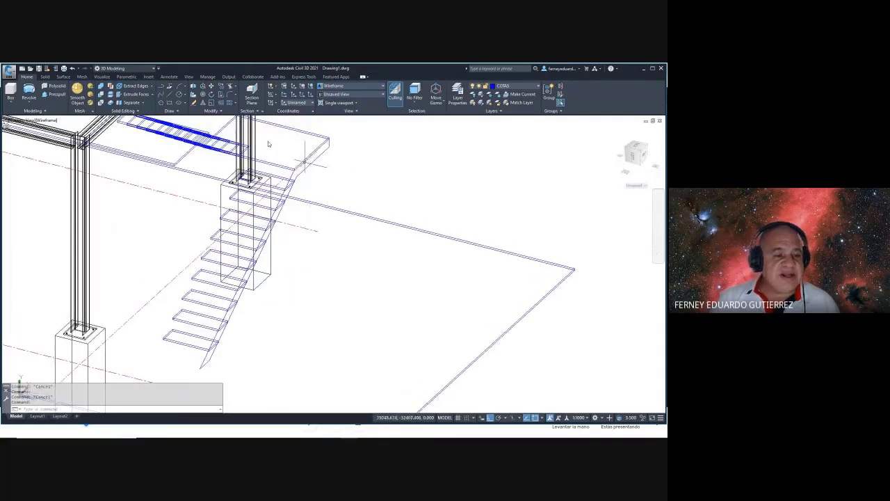
- Start an Extrude from the Revolve flyout with the joined stringer polyline as the profile
left_click(29, 100)
left_click(34, 114)
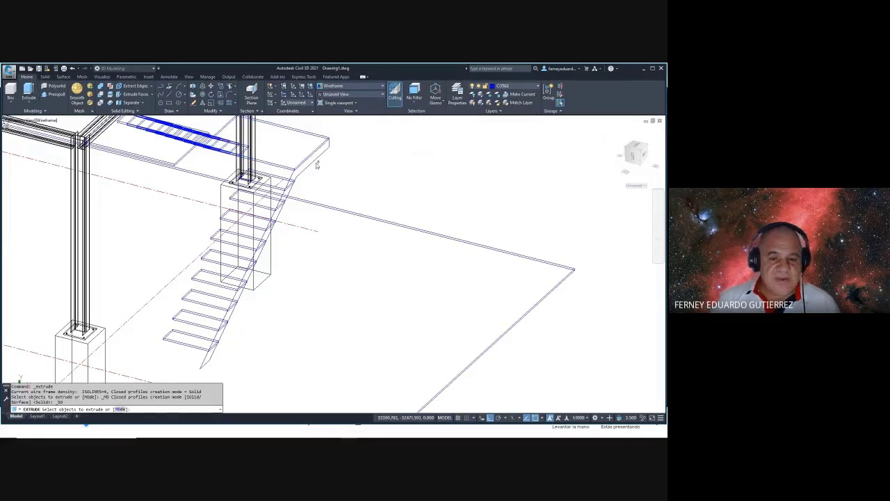
left_click(321, 165)
key("Return")
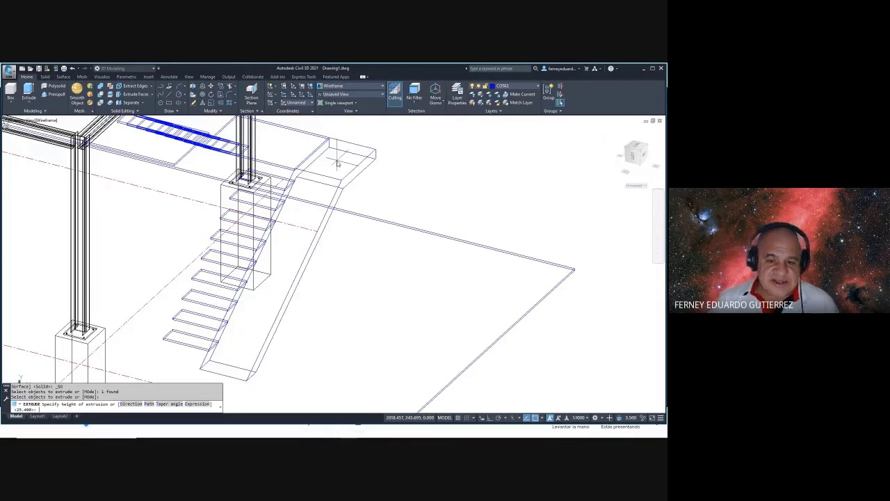
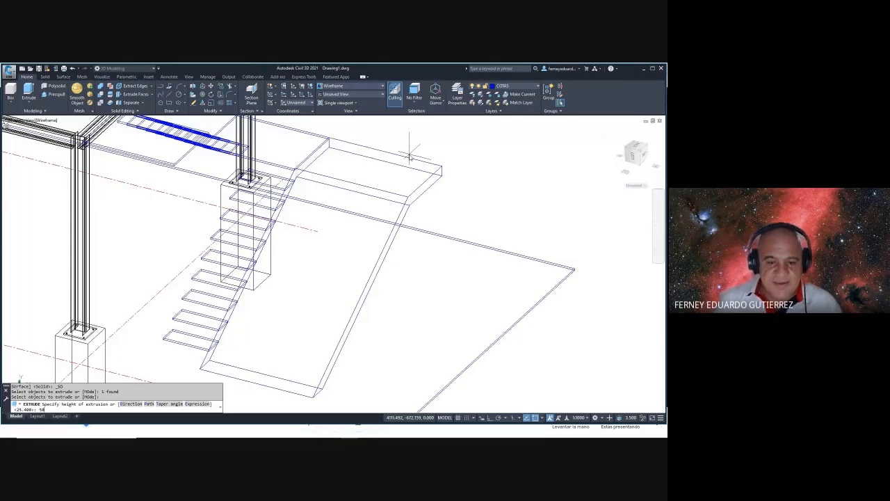
- Extrude the stringer to a height of 50 and switch the visual style to Conceptual
key("Return")
scroll(348, 139, "up", 8)
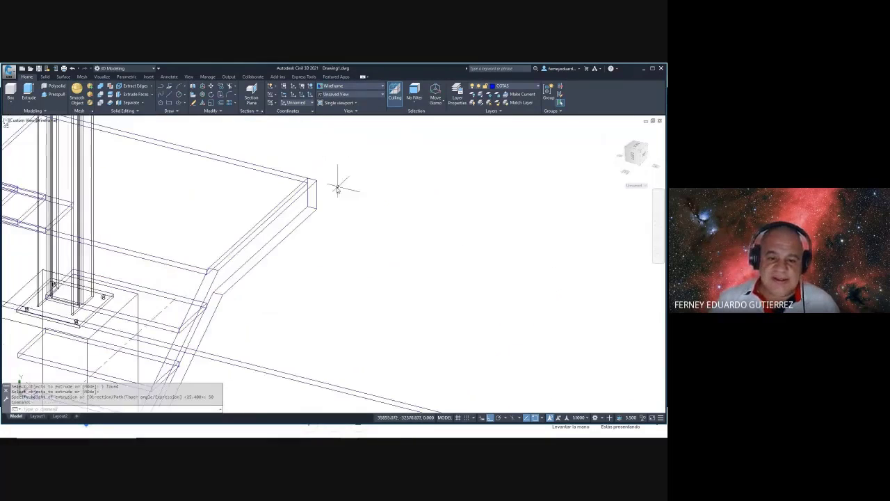
scroll(341, 176, "down", 8)
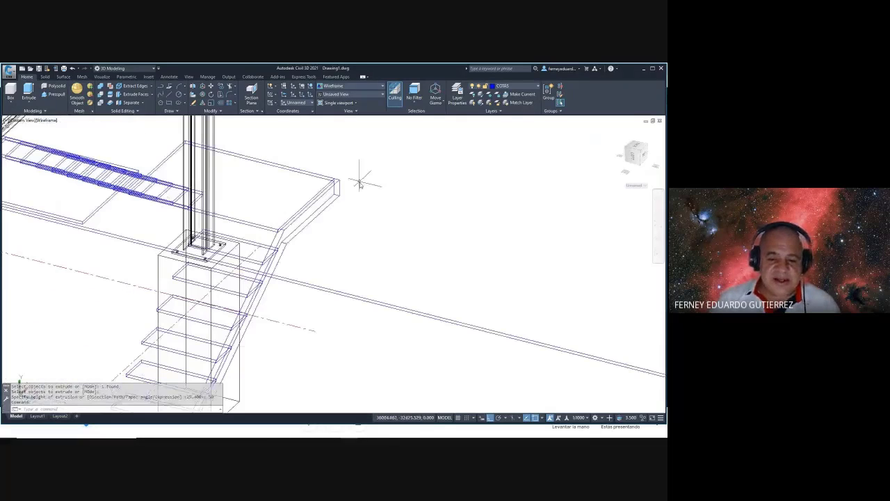
type("vs")
key("Return")
type("c")
key("Return")
scroll(354, 195, "down", 6)
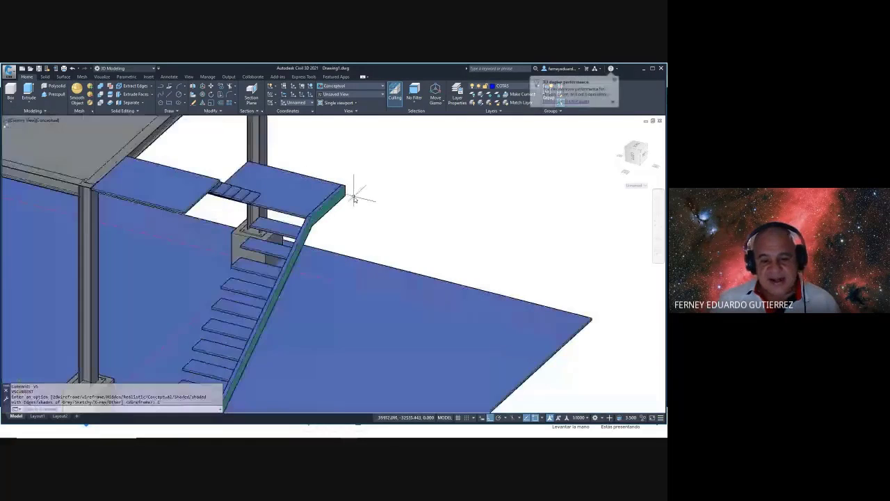
mouse_move(354, 195)
middle_mouse_down("shift")
mouse_move(279, 154)
mouse_move(358, 167)
mouse_move(350, 179)
middle_mouse_up("shift")
- Begin mirroring the stringer, then cancel it along with a UCS prompt
type("mi")
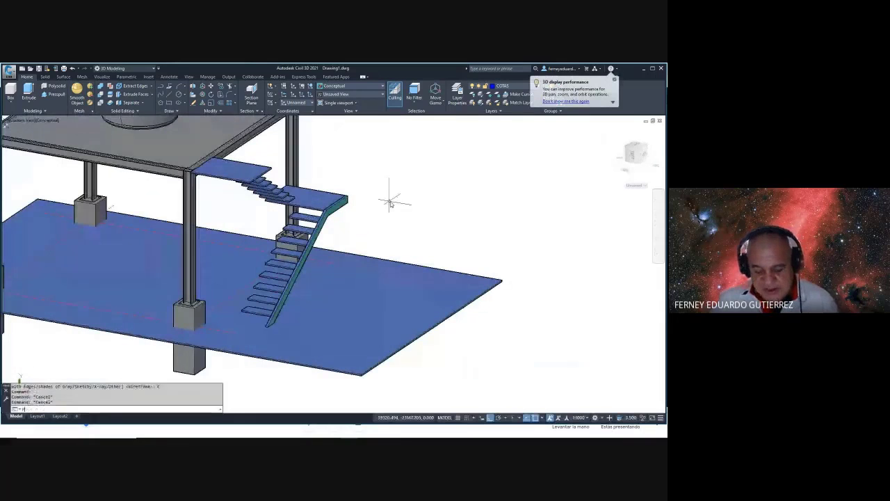
key("Return")
left_click(338, 215)
key("Return")
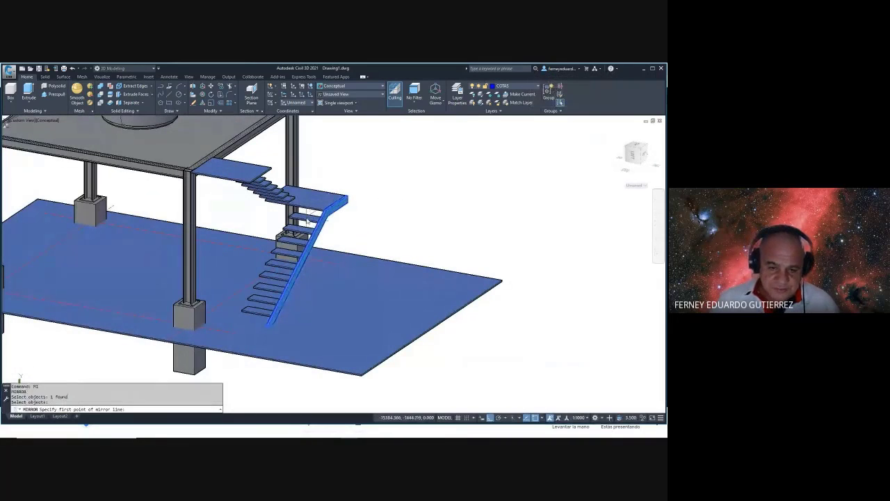
key("Escape")
type("ucs")
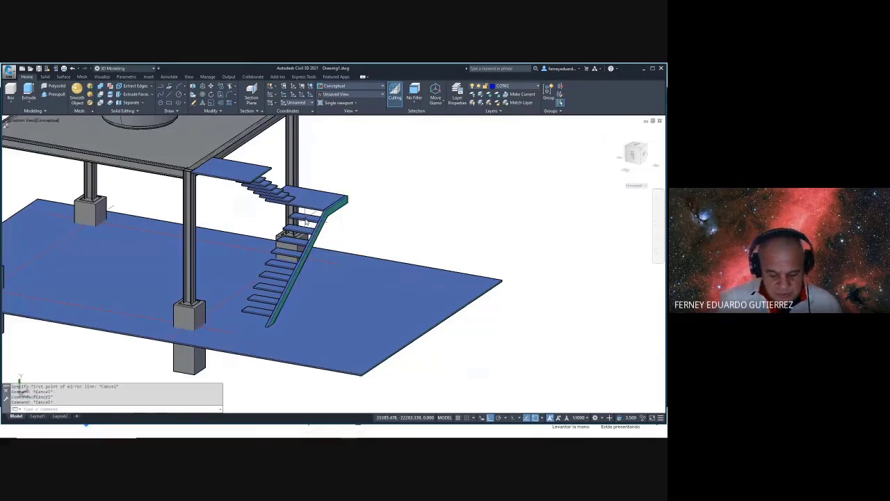
key("Return")
key("Escape")
key("Escape")
- Mirror the stair stringer across a two-point line, keeping the original
type("mi")
key("Return")
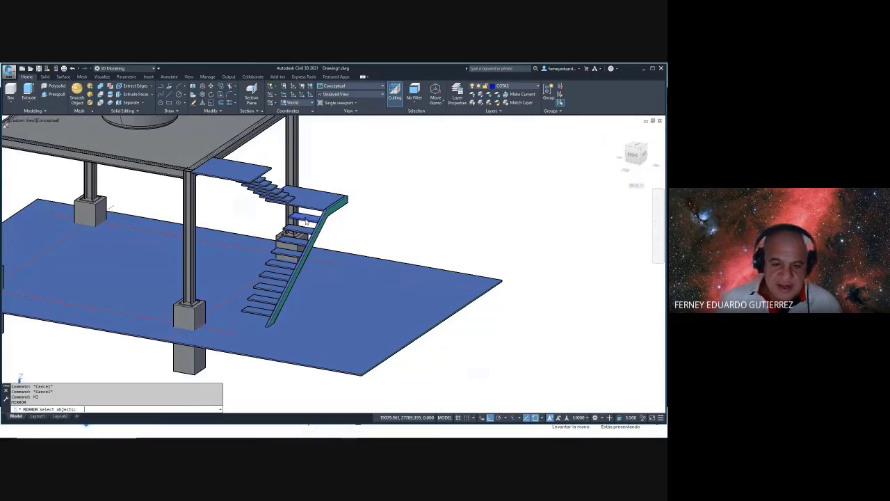
left_click(329, 219)
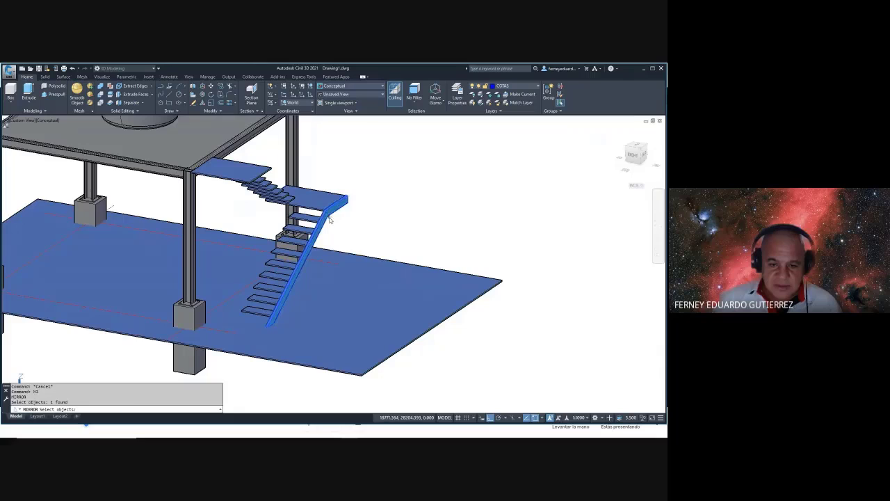
key("Return")
left_click(344, 186)
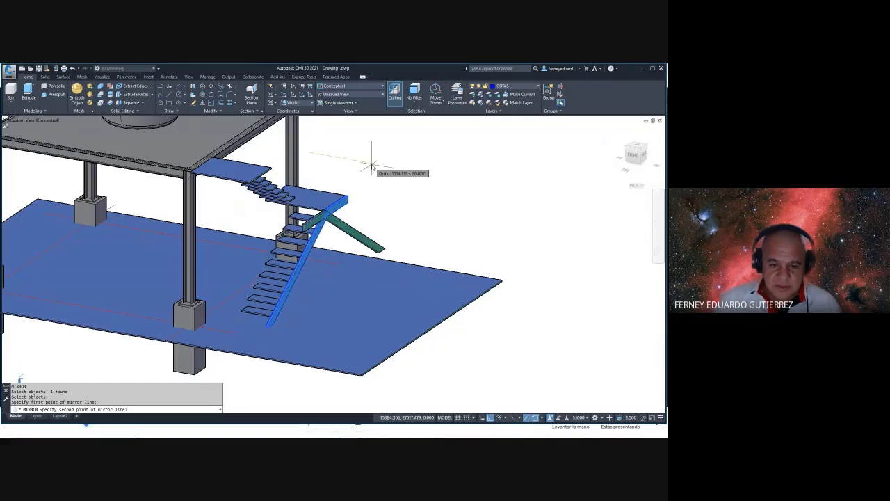
left_click(333, 152)
key("Return")
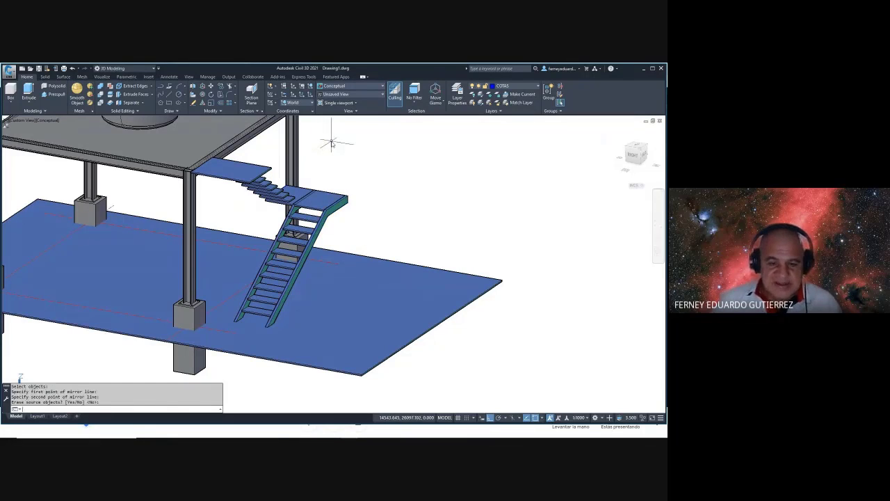
scroll(304, 201, "up", 5)
middle_click_drag(303, 201, 336, 219, "shift")
- Start a slice on the landing slab, then cancel it
scroll(337, 222, "up", 2)
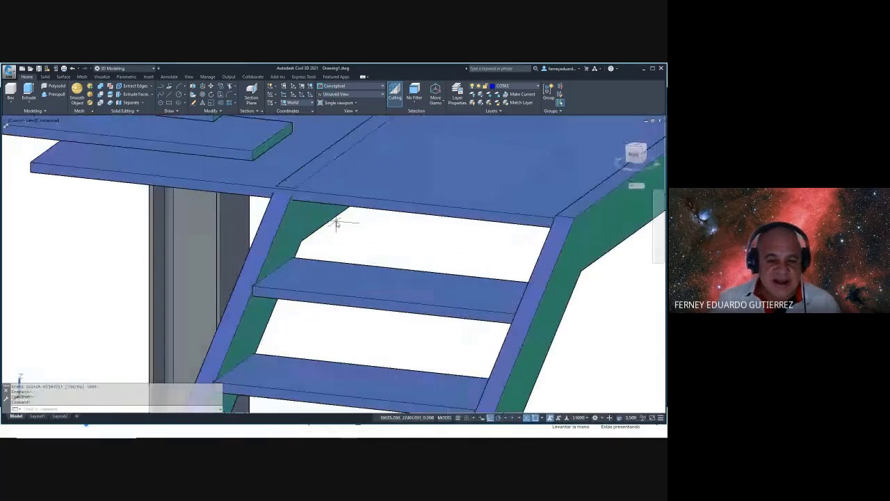
type("SLICE")
key("Return")
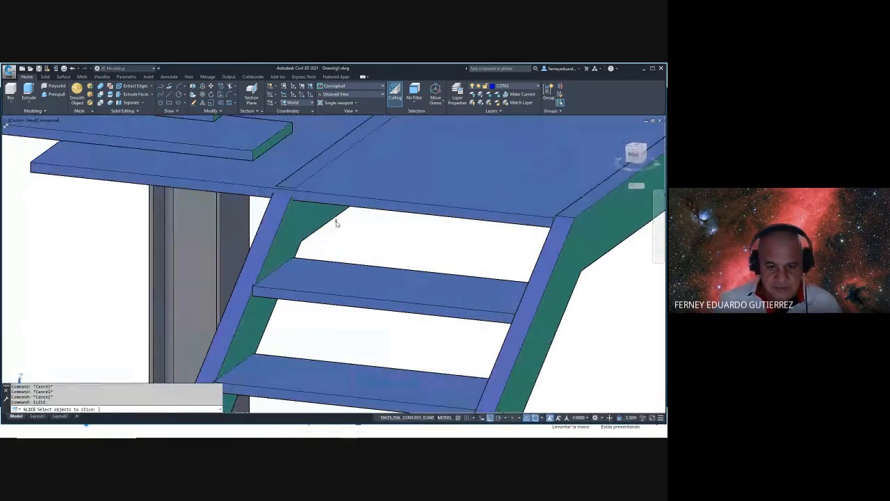
left_click(384, 219)
key("Escape")
key("Escape")
key("Escape")
- Slice the left stringer with a three-point plane along the slab edge, keeping both sides
type("SL")
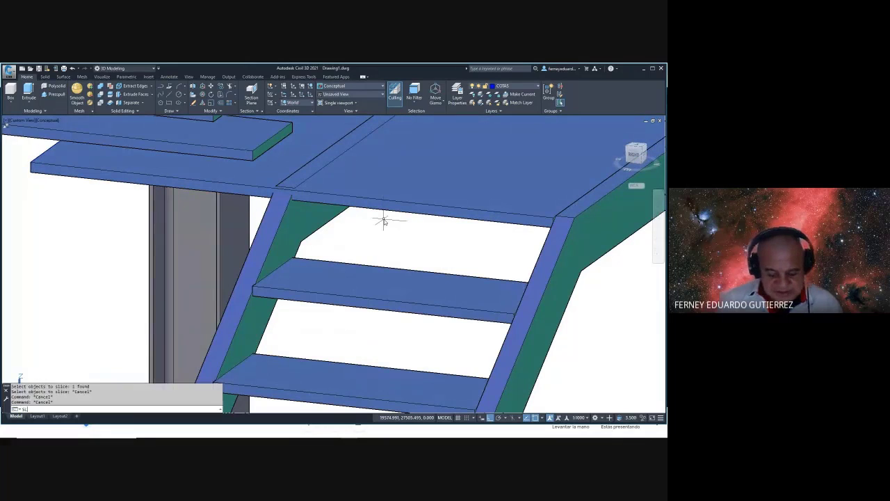
type("ICE")
key("Return")
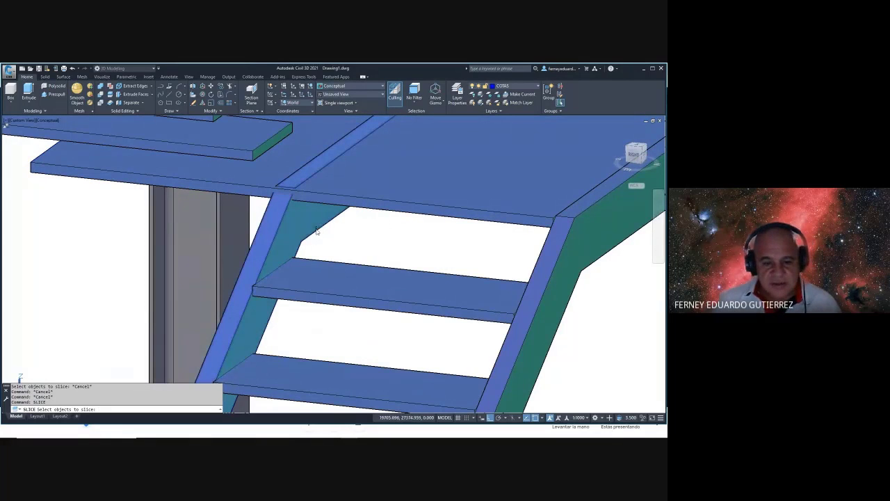
left_click(316, 234)
key("Return")
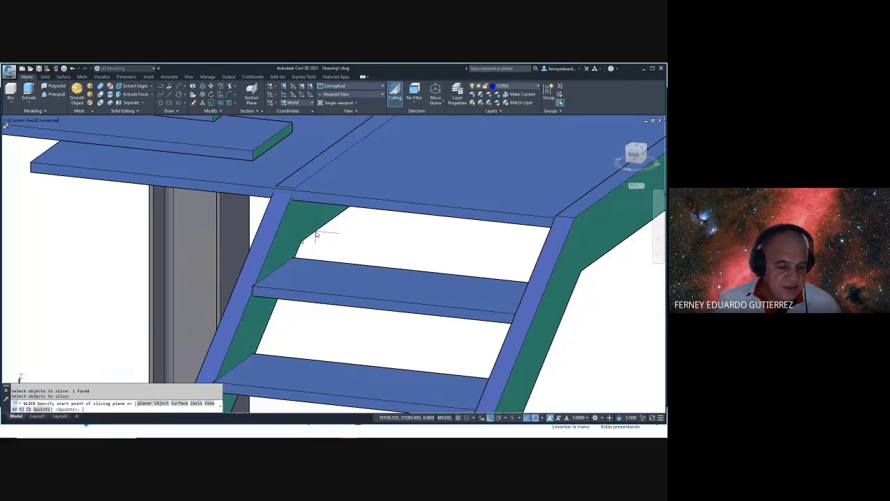
key("Return")
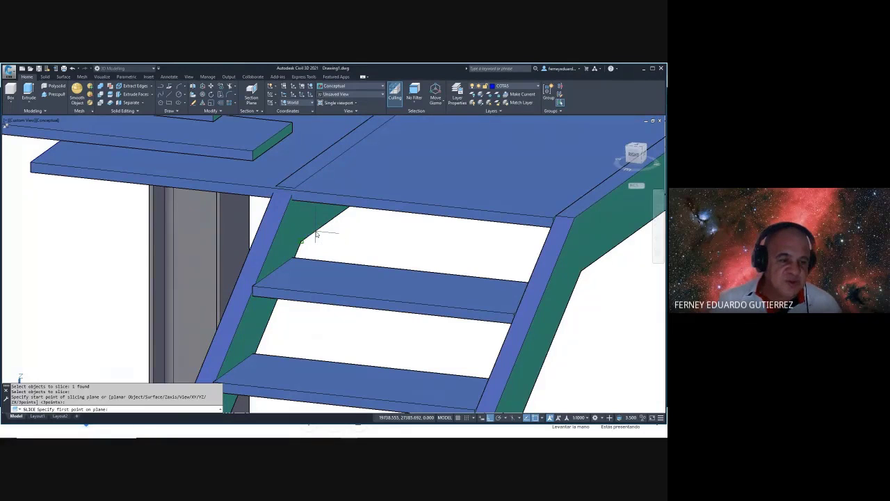
left_click(32, 174)
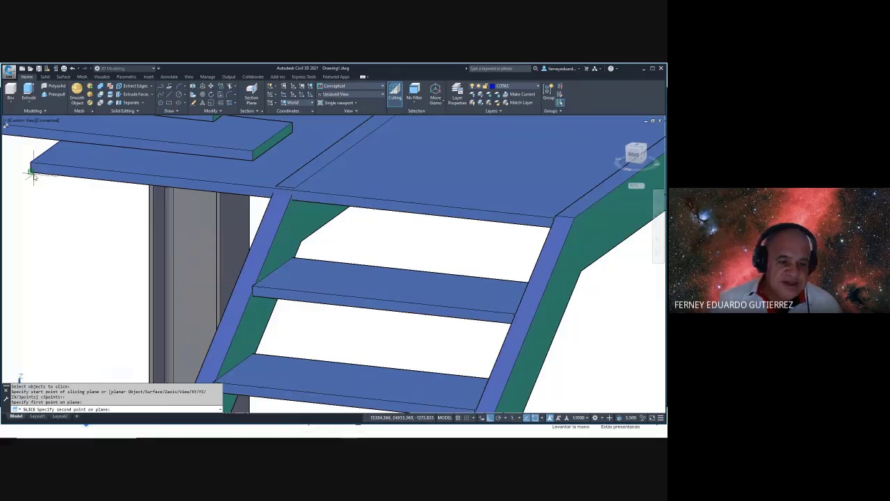
left_click(261, 201)
left_click(30, 159)
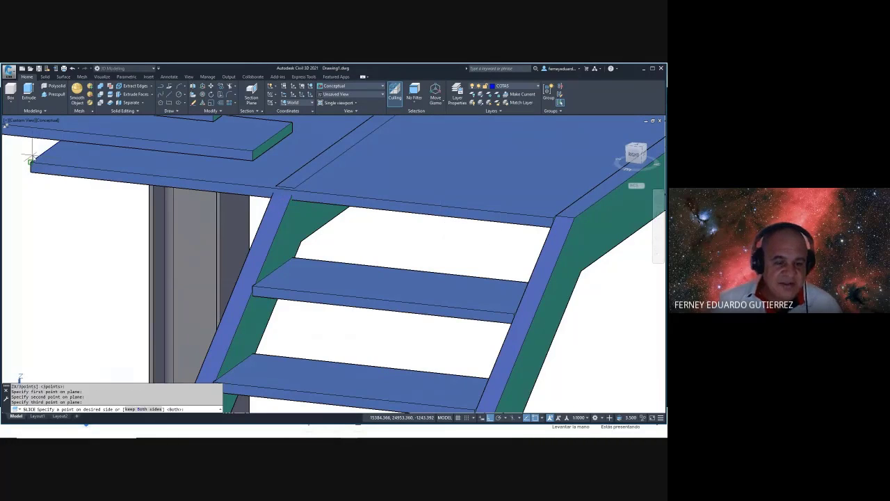
key("Return")
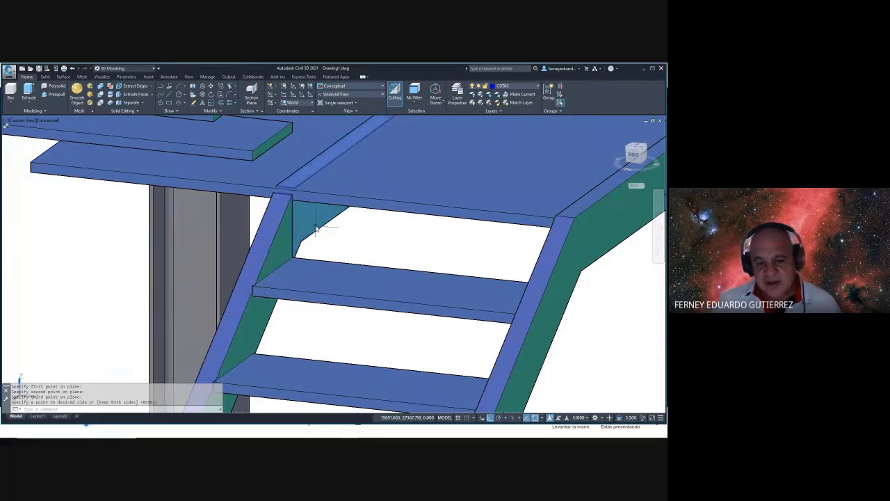
- Delete the stringer piece that sticks out past the landing
left_click(316, 228)
key("Delete")
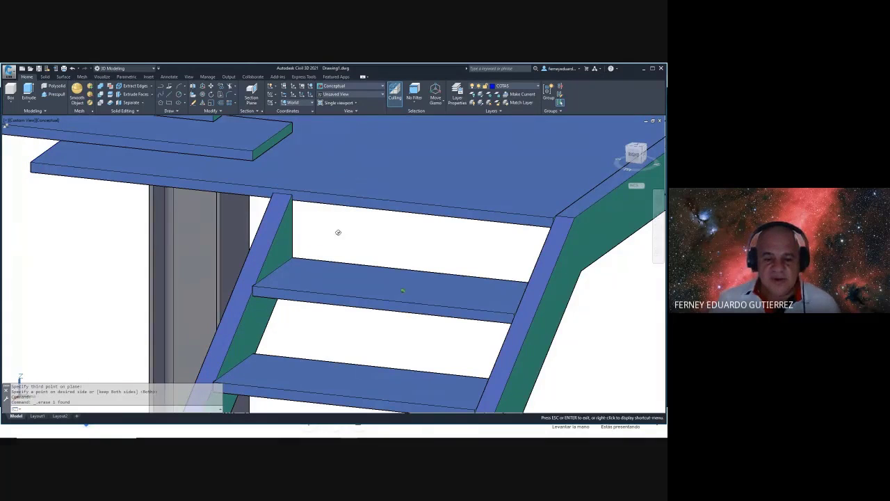
middle_click_drag(338, 230, 294, 240, "shift")
- Copy the stringers to a spot beside the stair
scroll(383, 255, "up", 1)
scroll(383, 255, "down", 6)
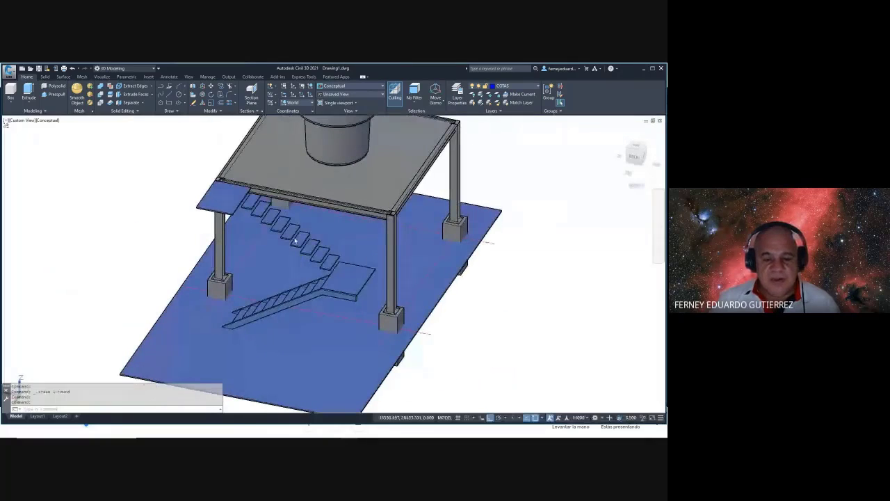
middle_click_drag(269, 318, 346, 295, "shift")
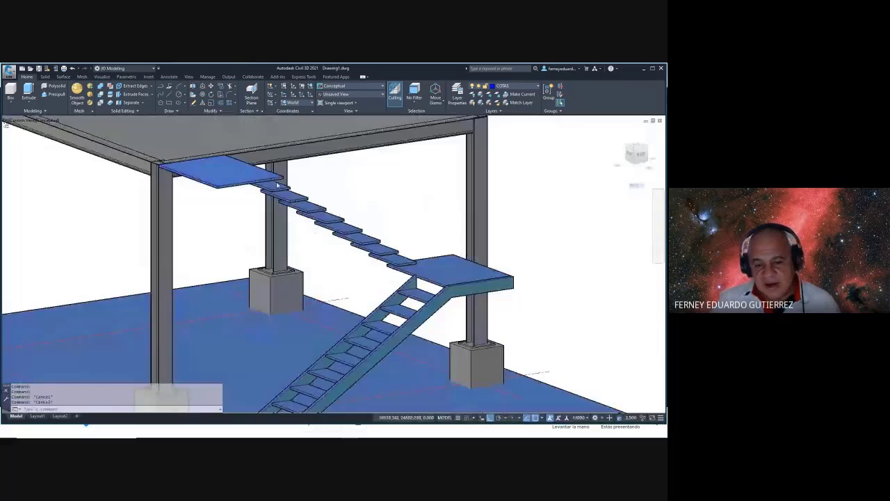
middle_click_drag(421, 278, 432, 285, "shift")
middle_click_drag(511, 313, 469, 274, "shift")
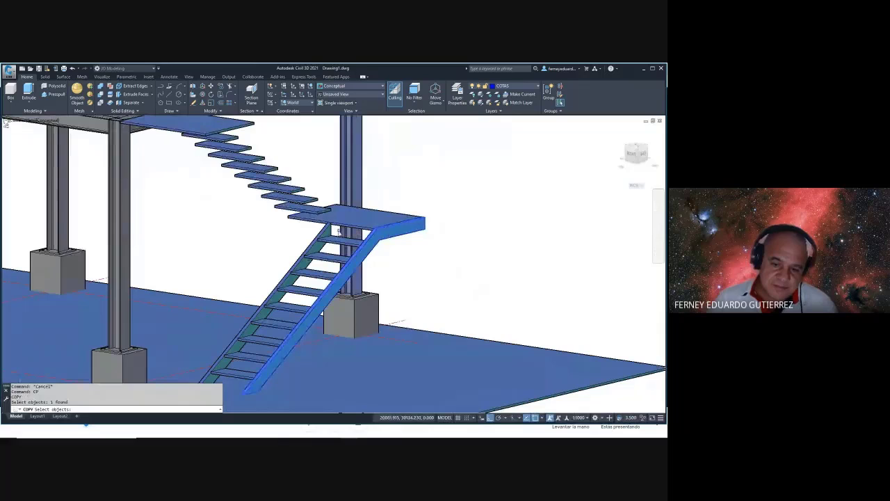
key("Return")
left_click(324, 231)
scroll(325, 232, "down", 5)
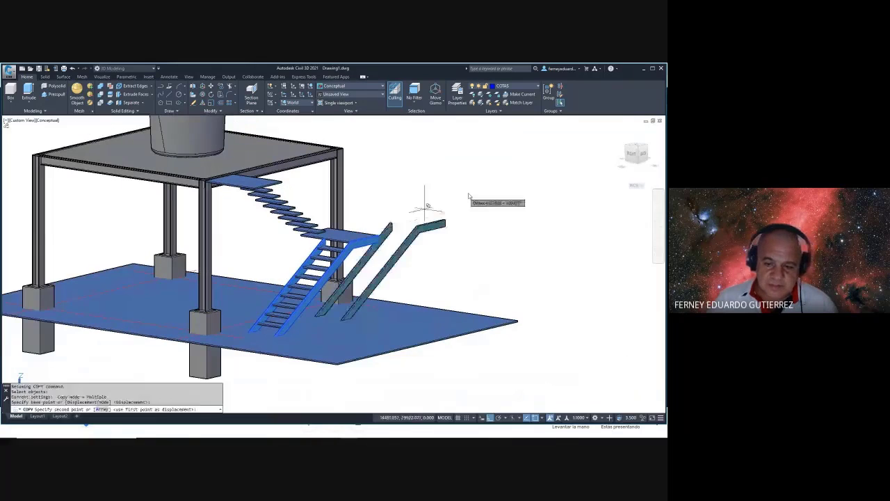
scroll(418, 199, "up", 2)
left_click(392, 230)
key("Escape")
- Rotate a copy of both stringers 180 degrees about the stringer end
type("RO")
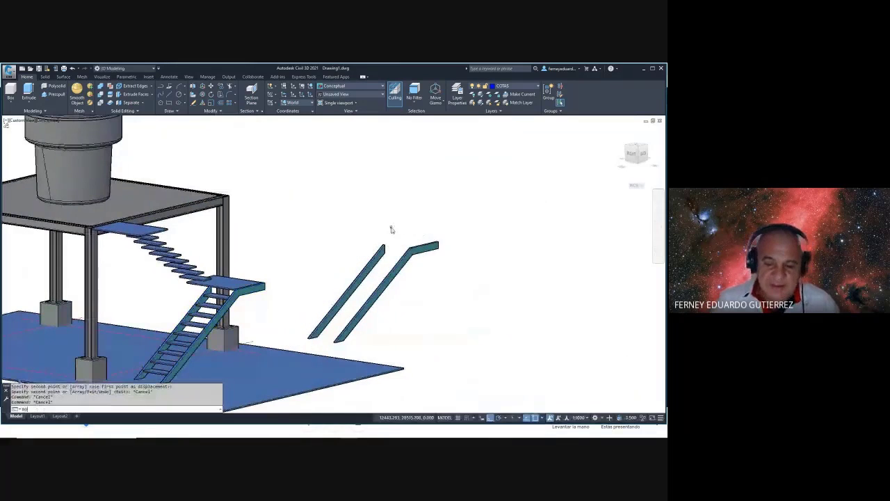
key("Return")
left_click(482, 204)
left_click(365, 259)
key("Return")
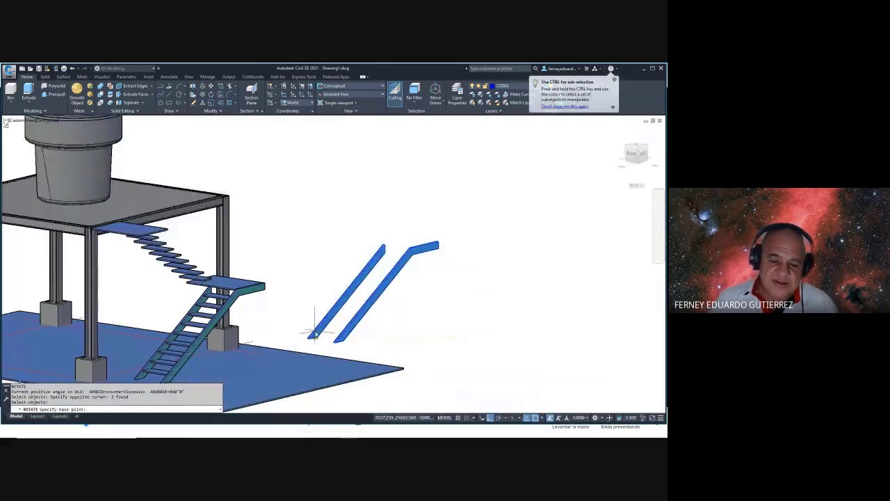
left_click(311, 337)
type("C")
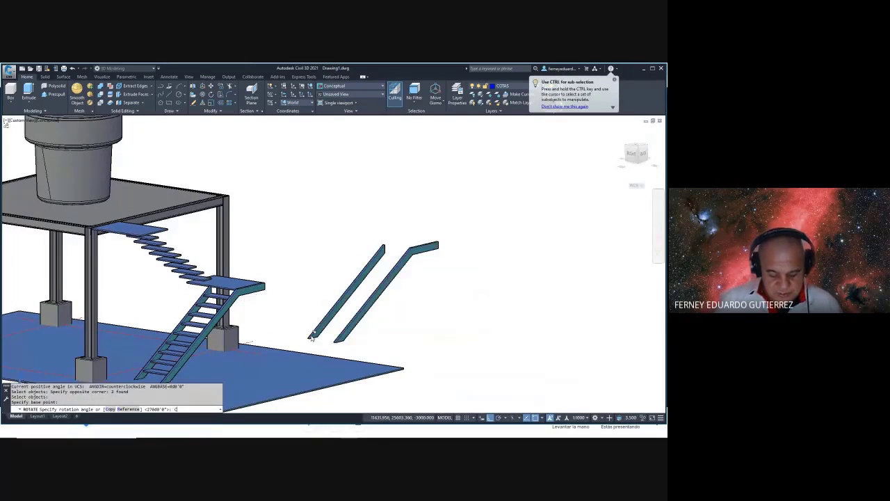
type("180")
key("Return")
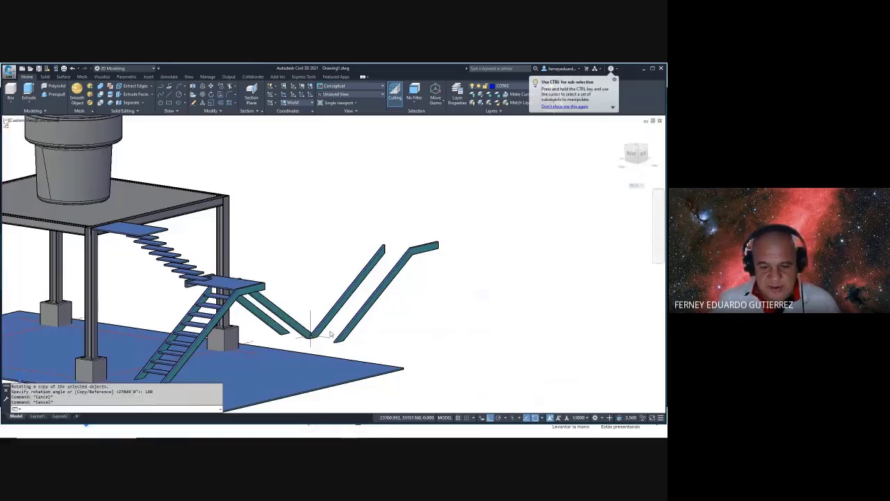
- Delete the rotated stringer copies
left_click(452, 240)
left_click(369, 282)
key("Delete")
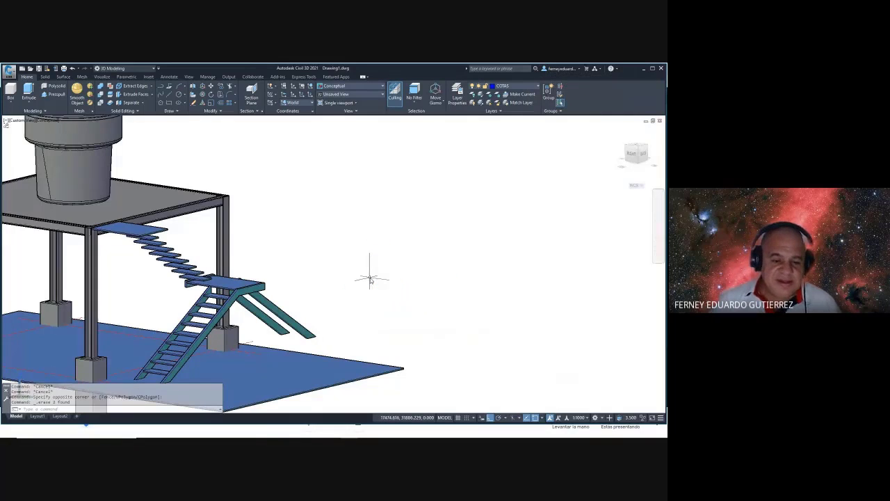
- Move the two stray stair pieces from their corner onto the stair edge
key("Escape")
key("Escape")
middle_click_drag(370, 279, 318, 288, "shift")
type("M")
key("Return")
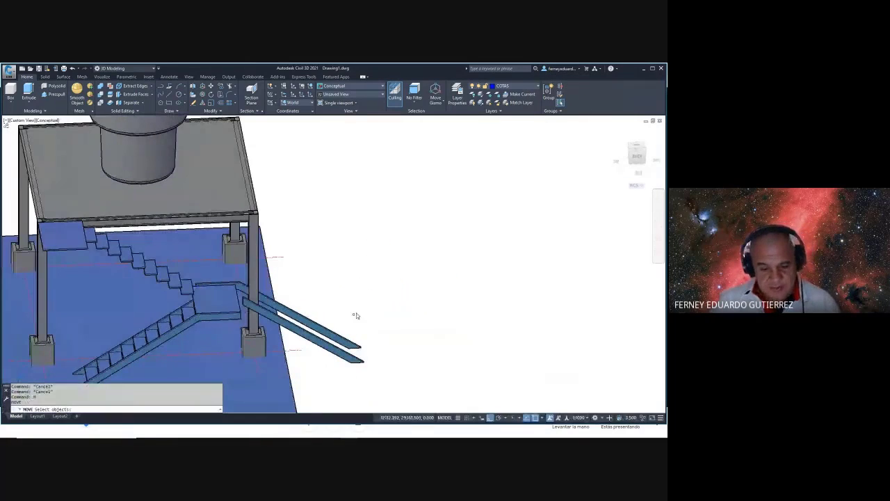
left_click(339, 348)
key("Return")
scroll(268, 284, "up", 8)
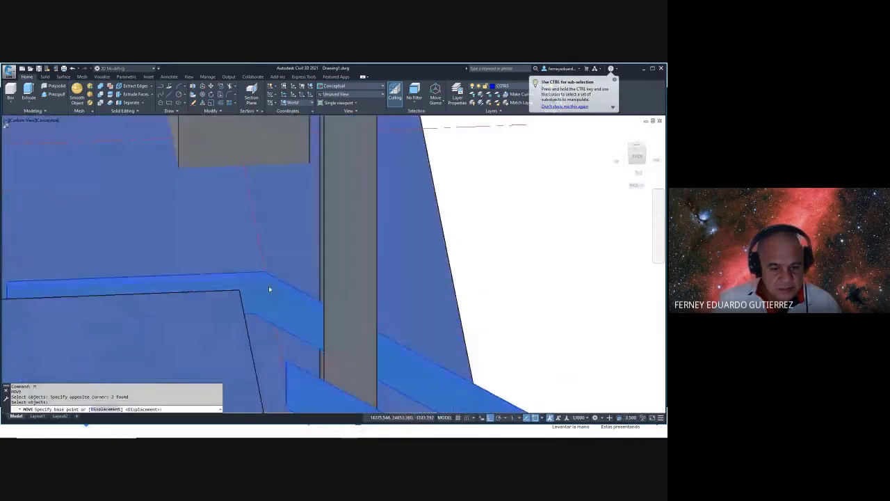
scroll(271, 278, "down", 10)
scroll(169, 246, "up", 10)
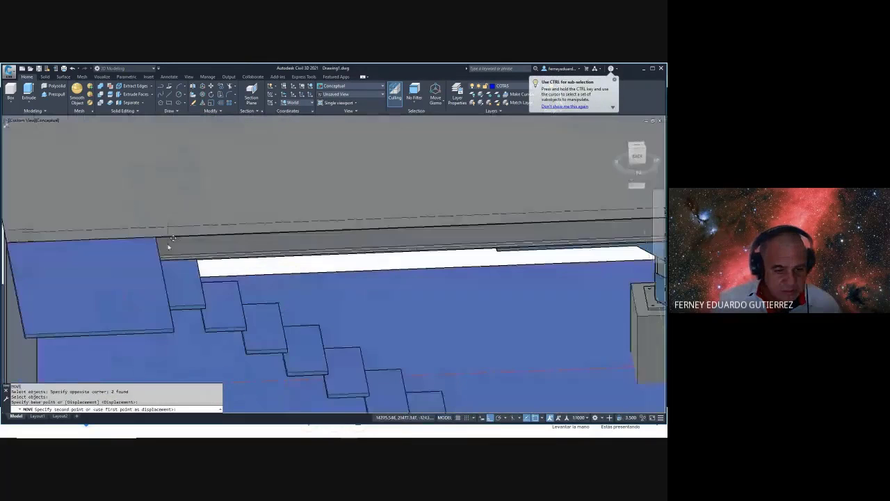
left_click(157, 238)
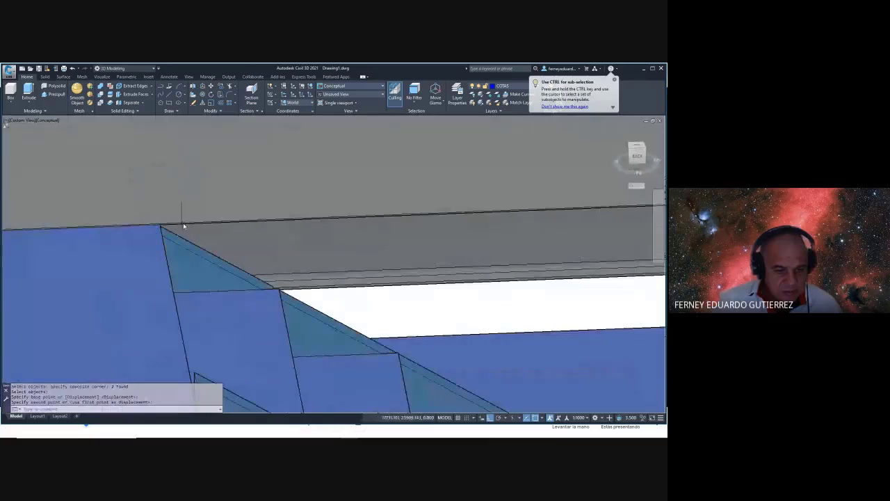
left_click(157, 233)
scroll(251, 261, "down", 10)
scroll(270, 280, "up", 3)
middle_click_drag(271, 280, 399, 258, "shift")
- In the Right view, move the whole staircase further to the right
scroll(404, 251, "down", 10)
key("Escape")
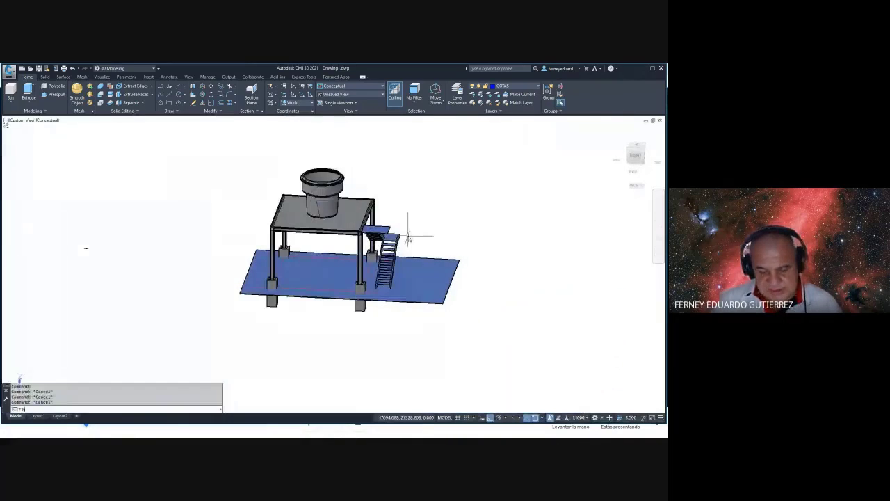
key("Escape")
left_click(636, 159)
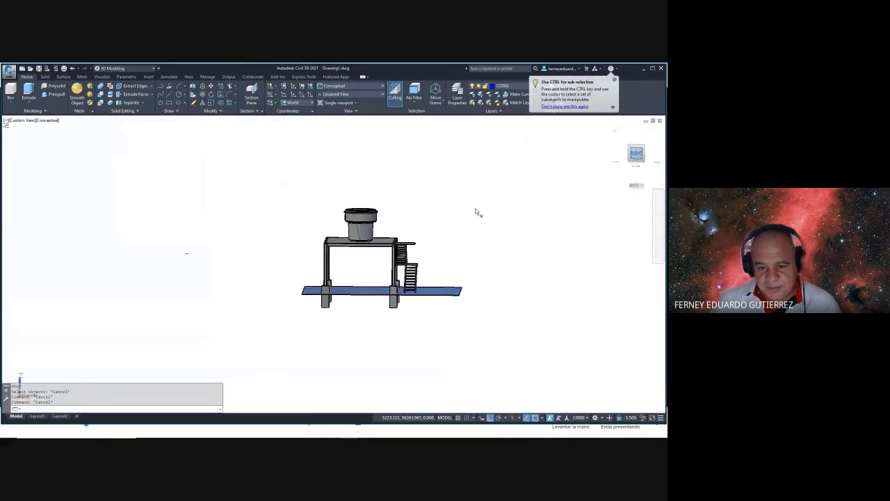
scroll(410, 273, "up", 3)
type("m")
key("Return")
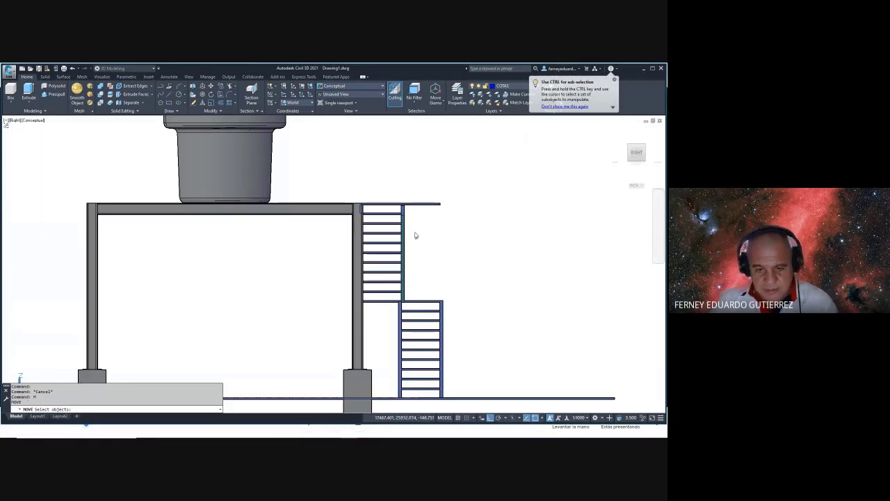
left_click(361, 192)
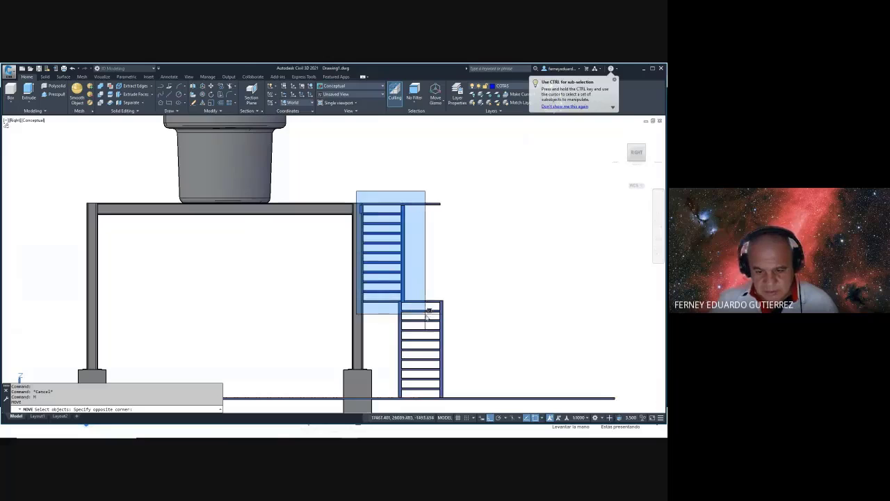
middle_click_drag(447, 383, 433, 302)
left_click(437, 319)
left_click(462, 272)
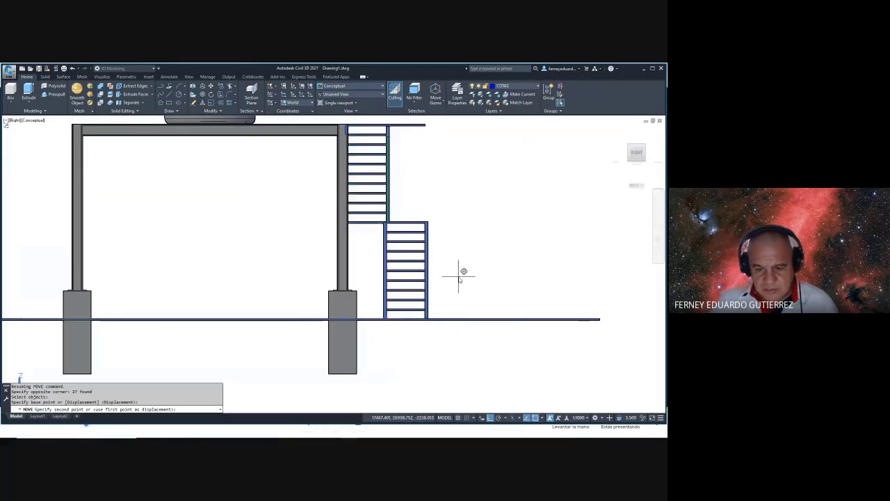
left_click(517, 265)
key("Escape")
- Move the upper stair flight by a displacement of 50
middle_click_drag(467, 207, 436, 238)
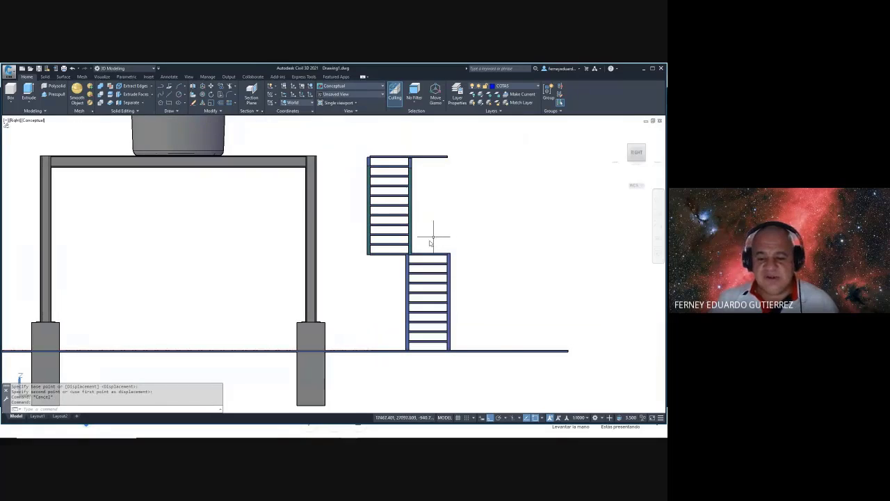
scroll(432, 242, "up", 6)
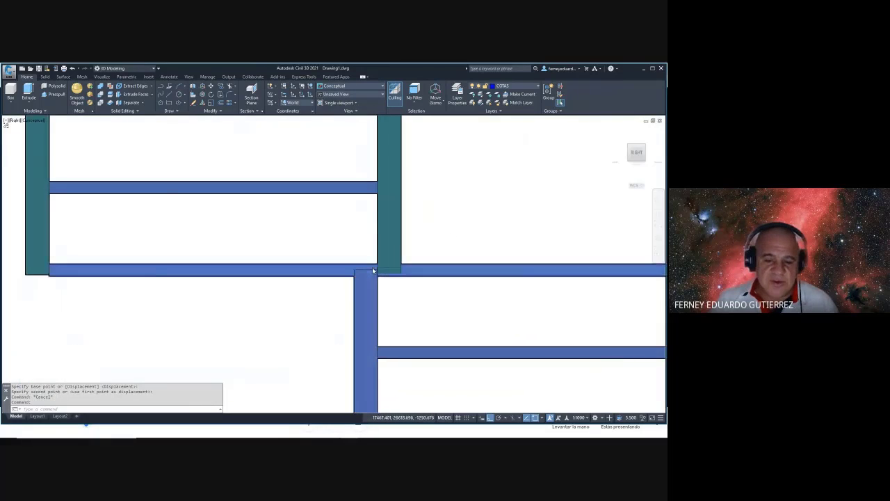
scroll(373, 271, "down", 8)
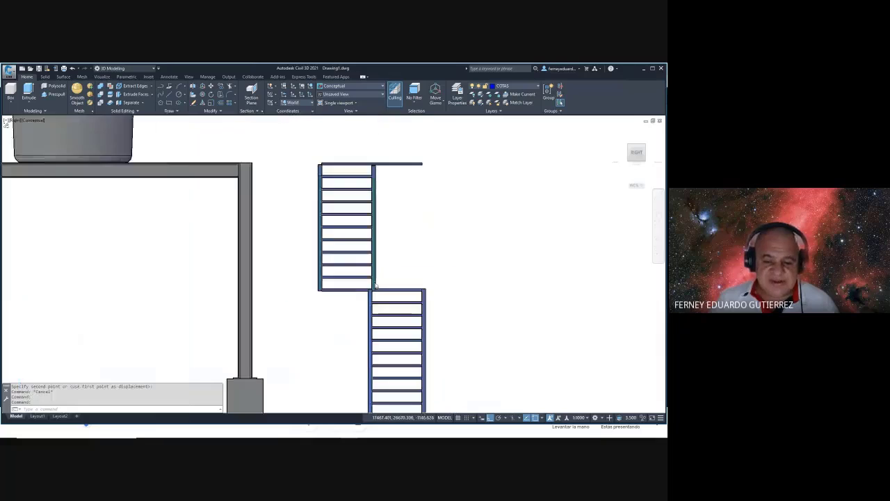
scroll(381, 277, "down", 2)
type("m")
key("Return")
left_click(325, 176)
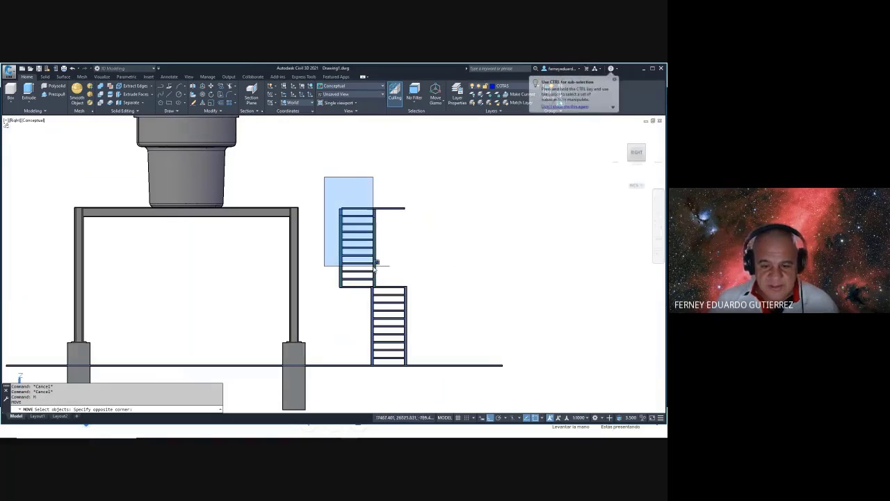
left_click(405, 293)
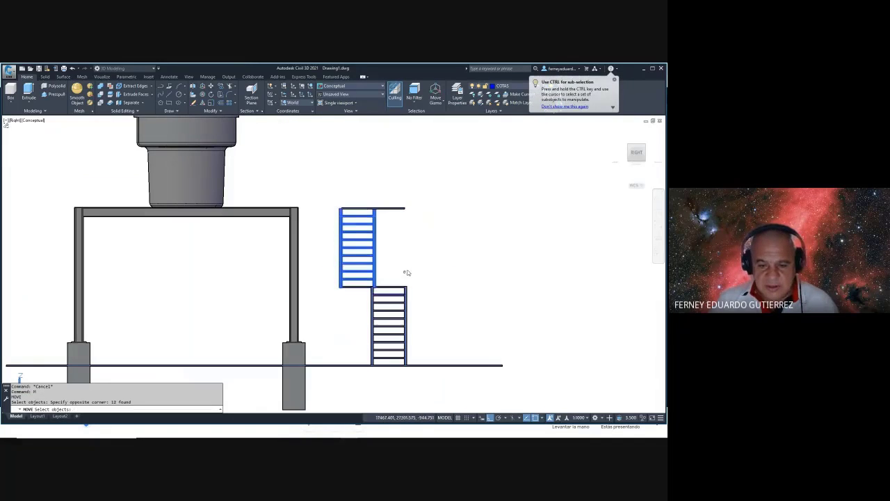
key("Return")
left_click(452, 251)
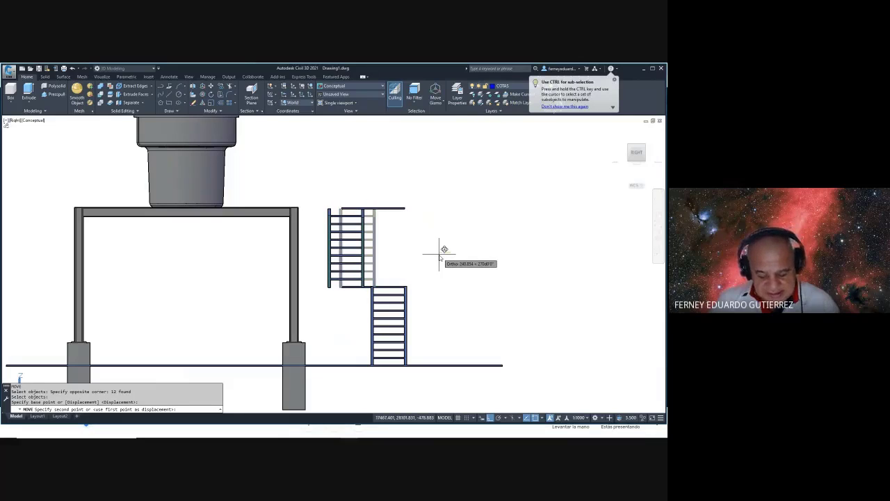
type("50")
key("Return")
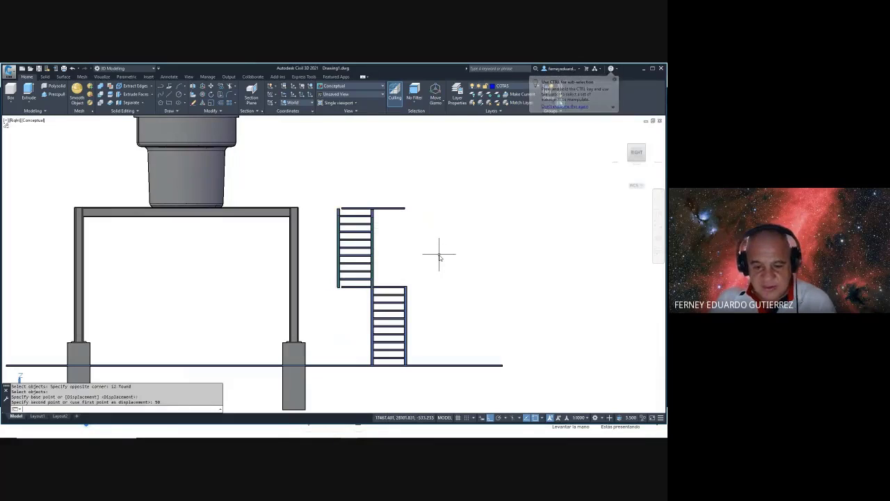
scroll(355, 275, "up", 5)
scroll(376, 271, "down", 6)
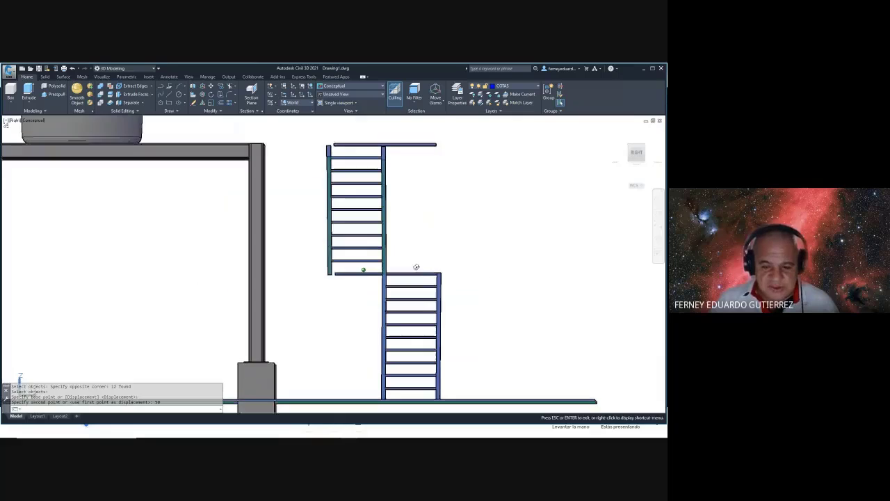
middle_click_drag(415, 265, 414, 296, "shift")
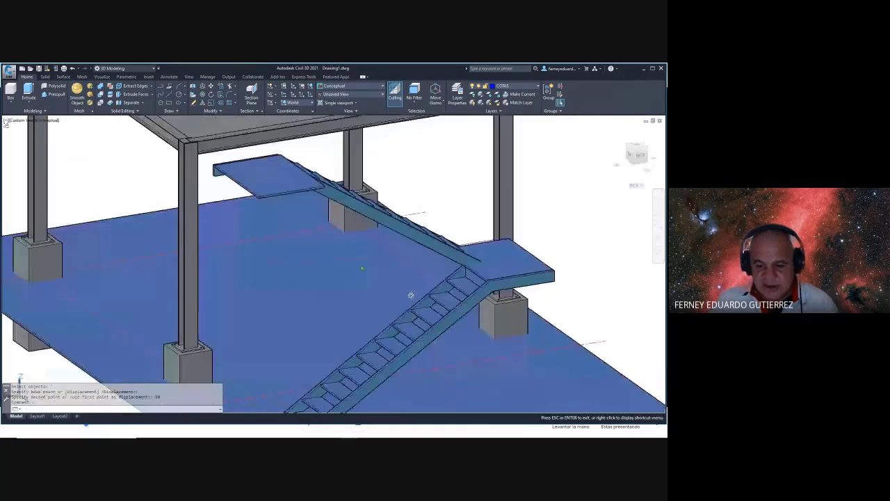
- Select the upper flight's sloped stringer for a three-point slice
scroll(477, 268, "up", 5)
scroll(477, 272, "up", 2)
key("Escape")
key("Escape")
type("slice")
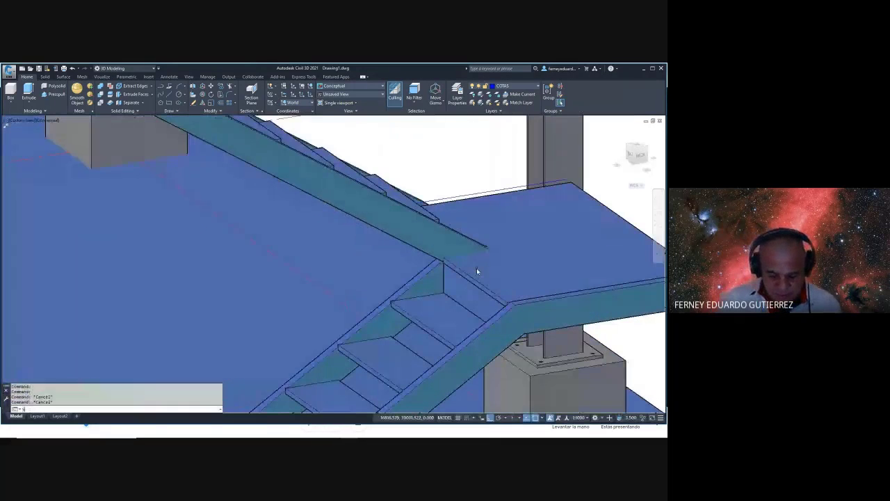
key("Return")
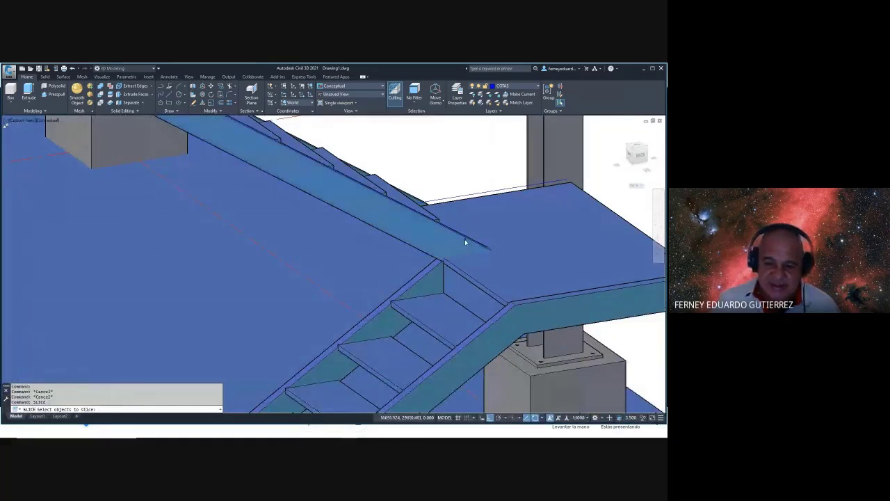
left_click(466, 242)
key("Return")
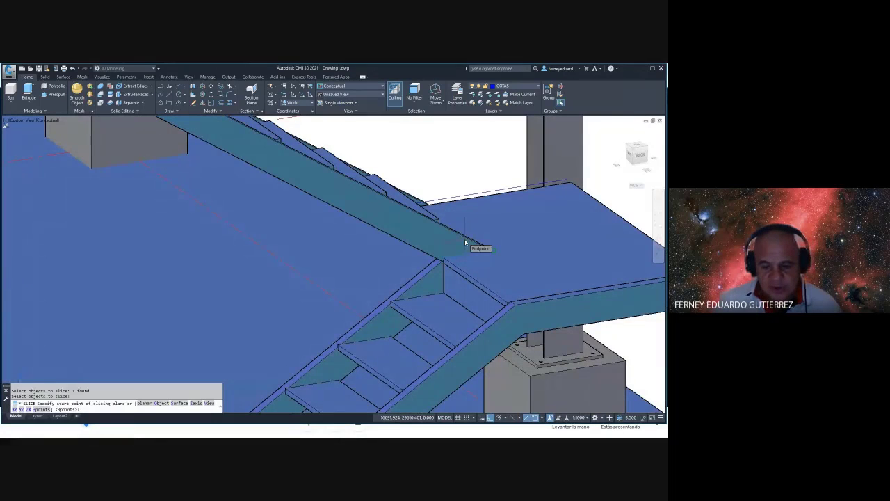
key("Return")
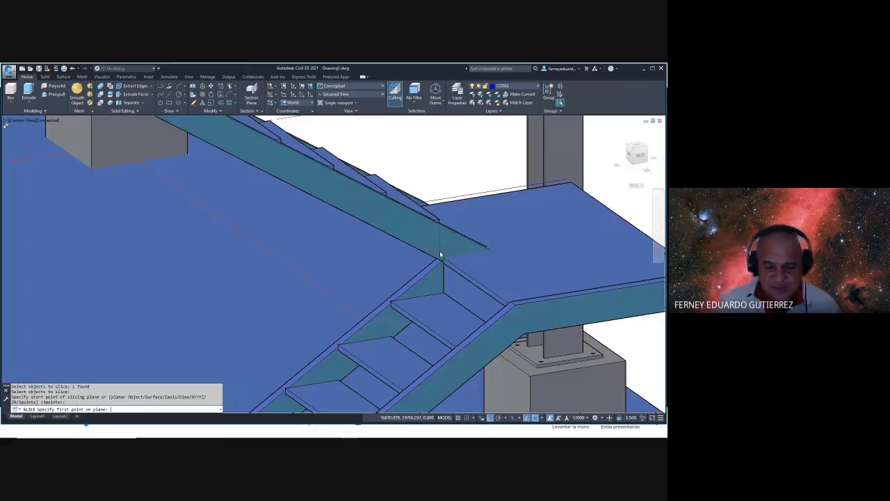
middle_click_drag(440, 255, 408, 250, "shift")
scroll(350, 235, "up", 2)
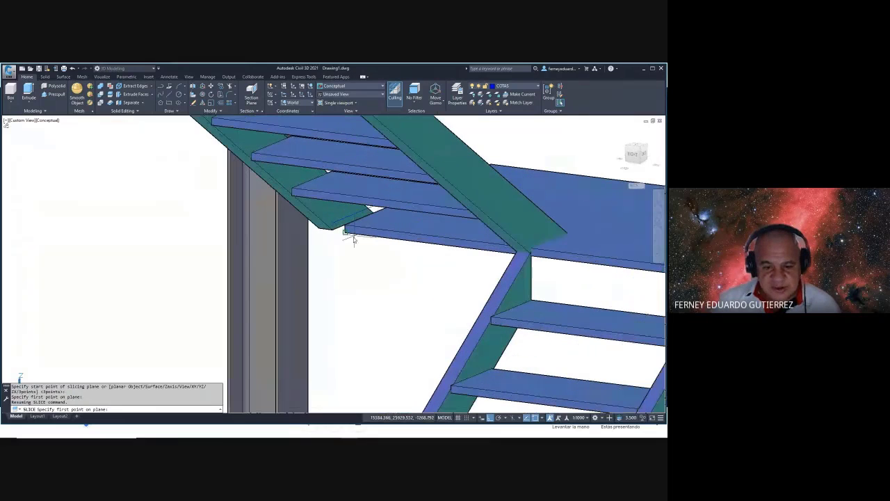
- Set the cutting plane at the landing, snapping the third point with Nearest
left_click(348, 235)
scroll(348, 234, "up", 2)
left_click(346, 223)
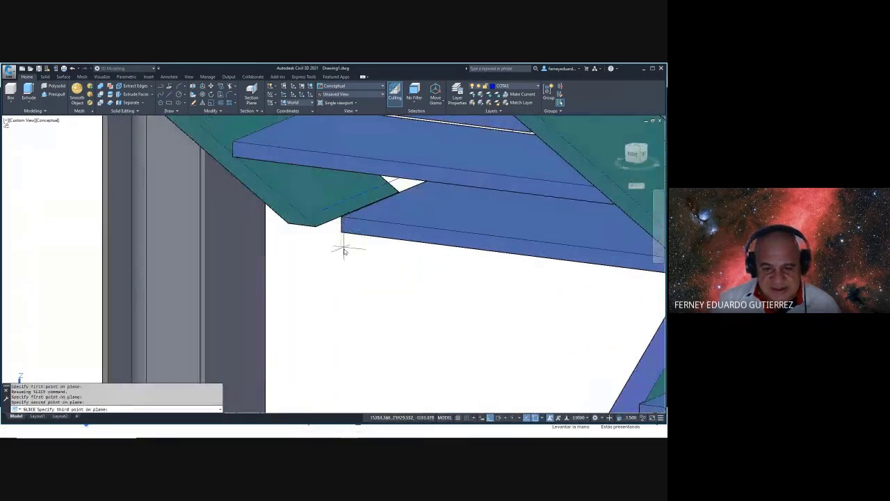
right_click(346, 257, "shift")
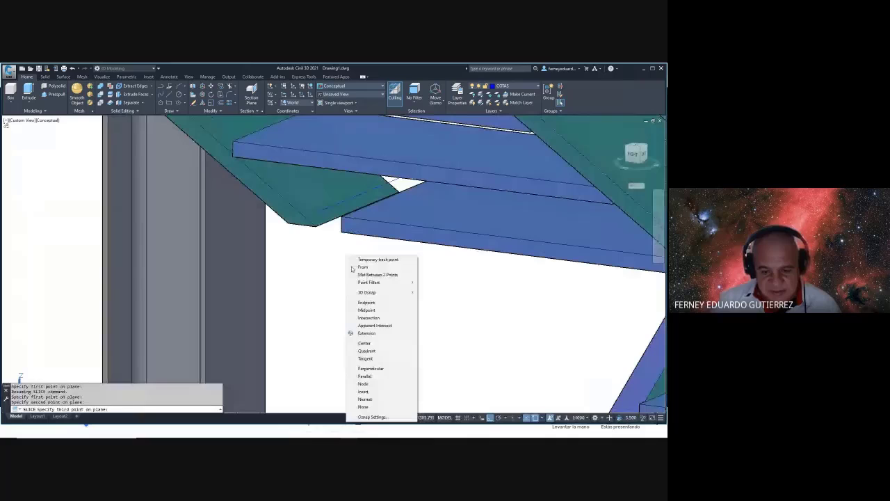
left_click(368, 398)
left_click(379, 240)
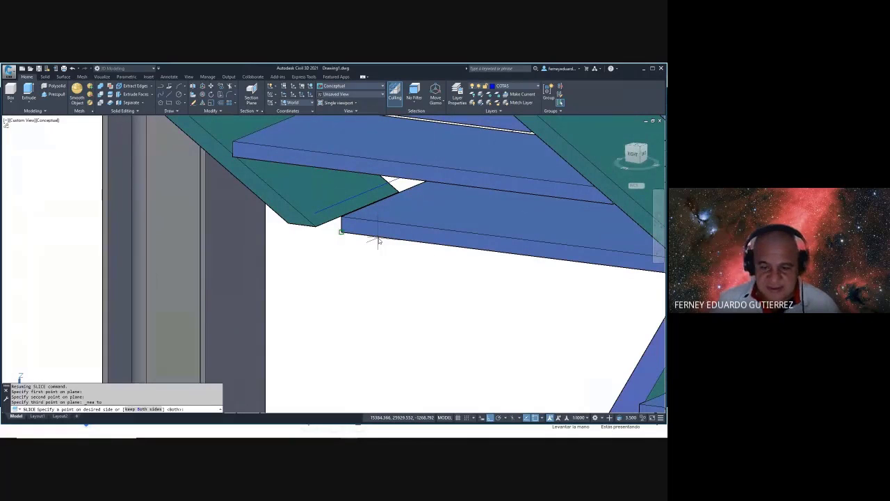
scroll(379, 240, "down", 5)
key("Escape")
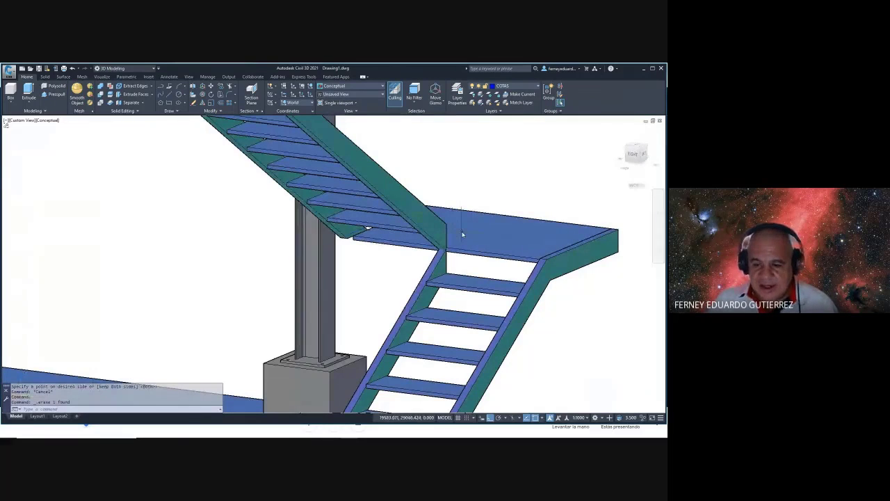
middle_click_drag(462, 235, 561, 272, "shift")
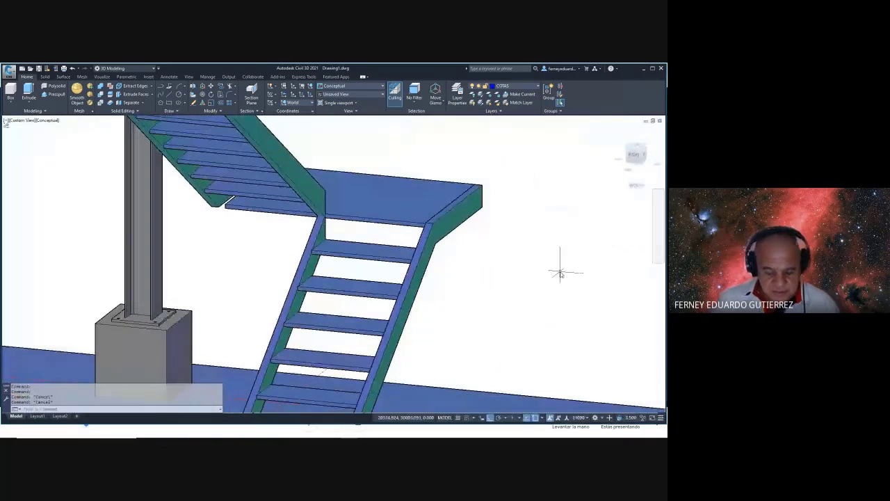
- Copy the right stair stringer from its corner to the matching corner
type("c")
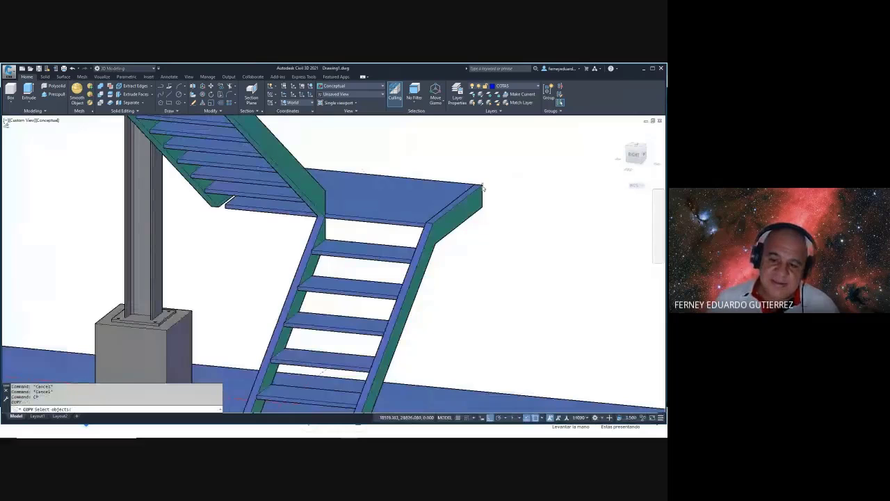
left_click(483, 187)
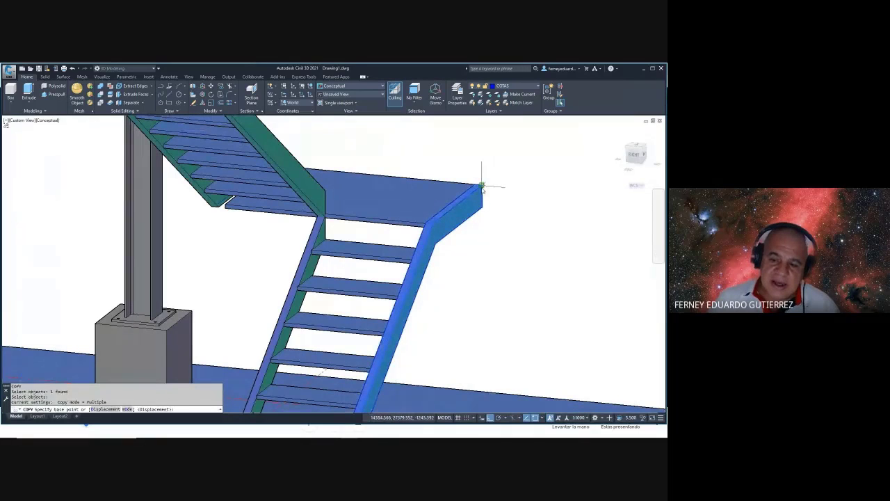
left_click(481, 186)
middle_click_drag(288, 234, 262, 204, "shift")
left_click(379, 187)
key("Escape")
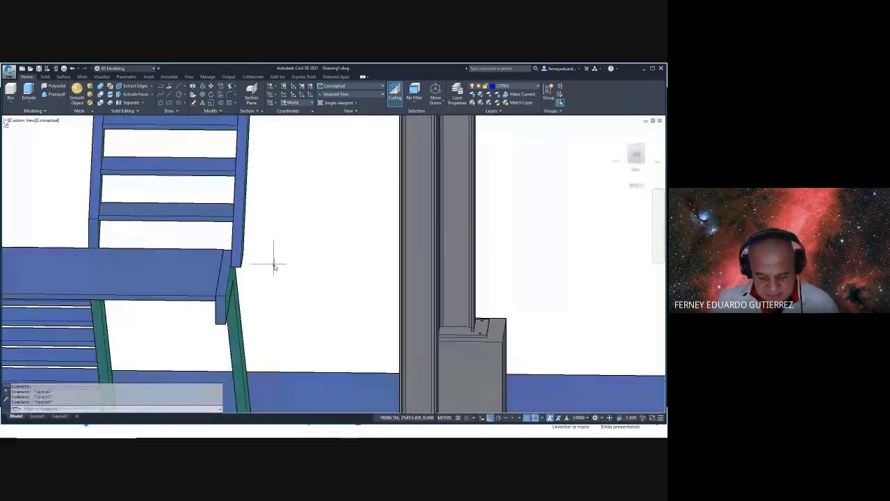
- Start a MOVE of the stringer from a base point, then cancel it
type("m")
key("Return")
left_click(240, 292)
key("Return")
left_click(250, 274)
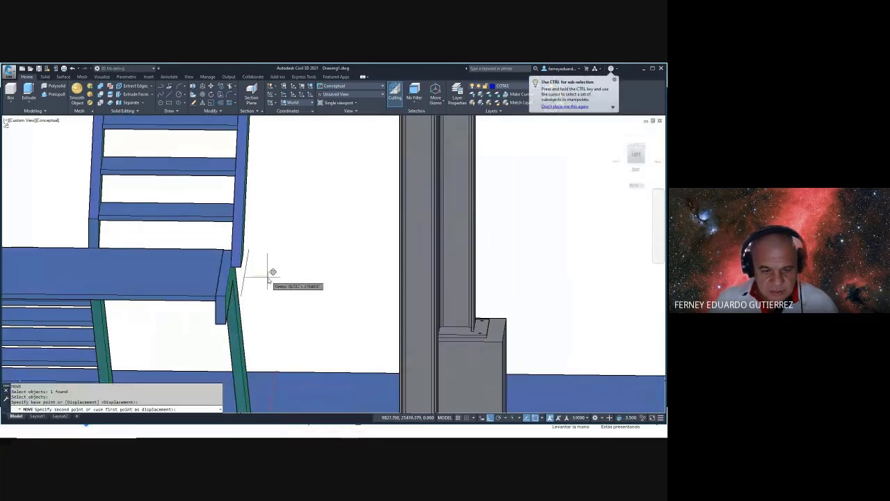
key("Escape")
- Move the stringer 50 units so it sits against the landing end
type("m")
key("Return")
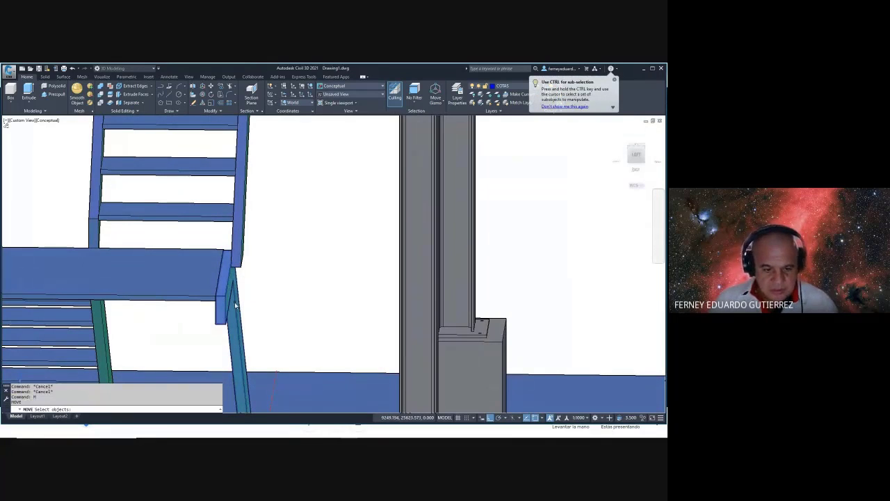
key("Return")
left_click(240, 303)
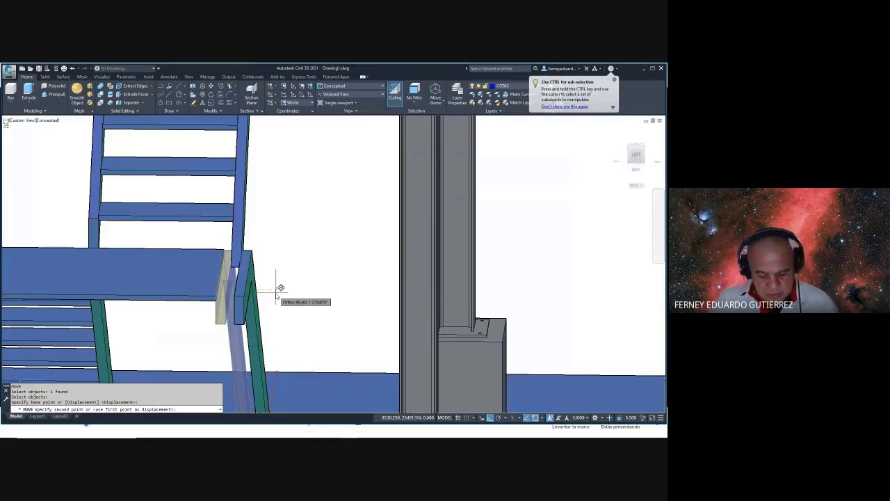
type("50")
key("Return")
middle_click_drag(269, 302, 272, 302, "shift")
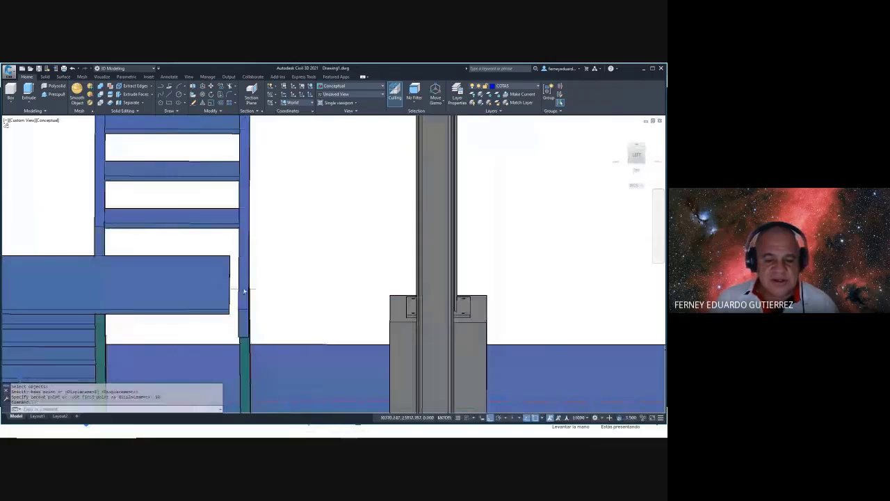
scroll(224, 278, "up", 1)
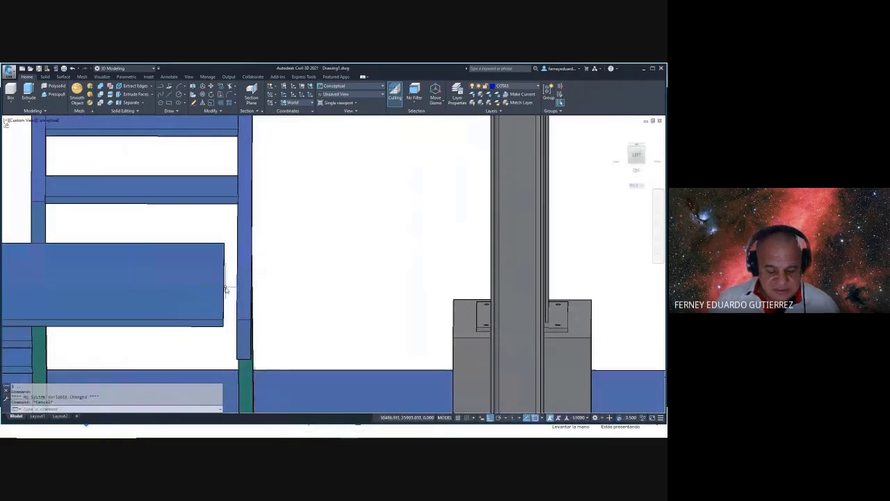
- Switch to 2D Wireframe and window-select the landing end, cancelling a trial stretch
type("vs")
key("Return")
type("2")
key("Return")
left_click(224, 278)
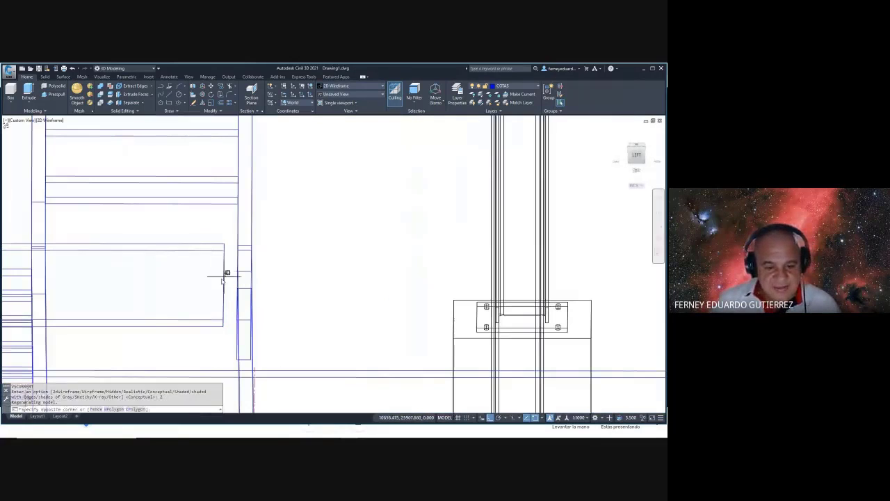
left_click(209, 294)
scroll(226, 283, "up", 4)
left_click(229, 279)
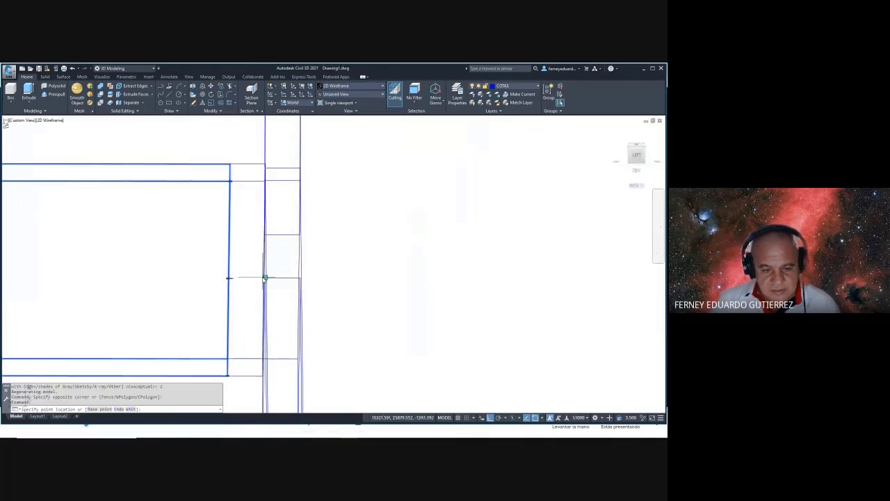
key("Escape")
- Orbit around the stair and return the display to the Conceptual visual style
mouse_move(265, 278)
middle_mouse_down("shift")
mouse_move(245, 278)
mouse_move(357, 299)
mouse_move(469, 243)
mouse_move(412, 304)
middle_mouse_up("shift")
type("vs")
key("Return")
type("c")
key("Return")
scroll(365, 299, "down", 5)
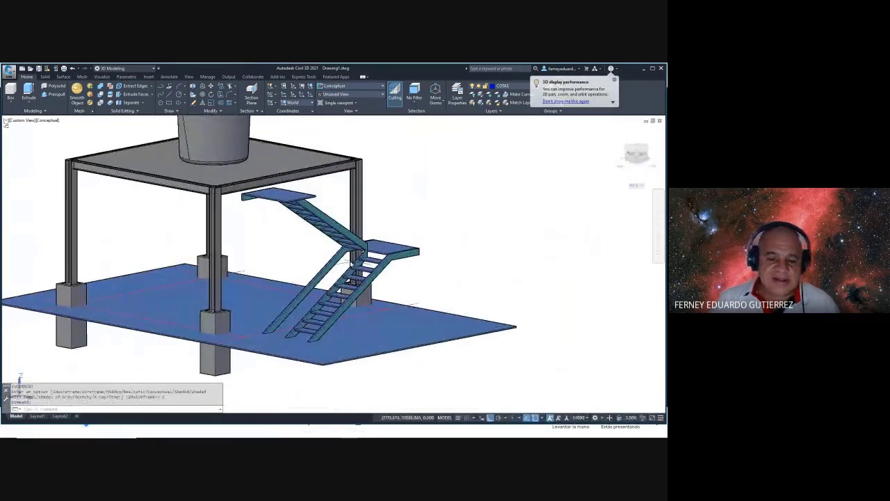
- Slice the lower stringer with a 3-point plane at the landing corner, using Nearest snap
scroll(414, 304, "up", 5)
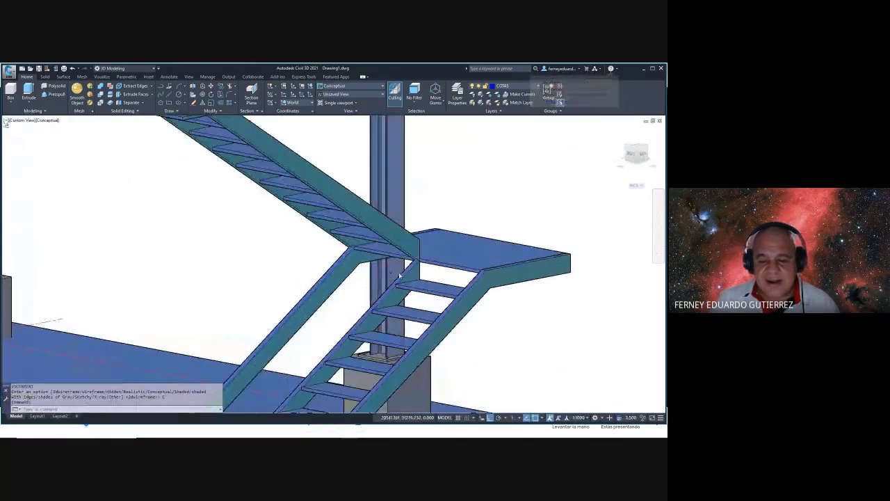
type("s to slice:")
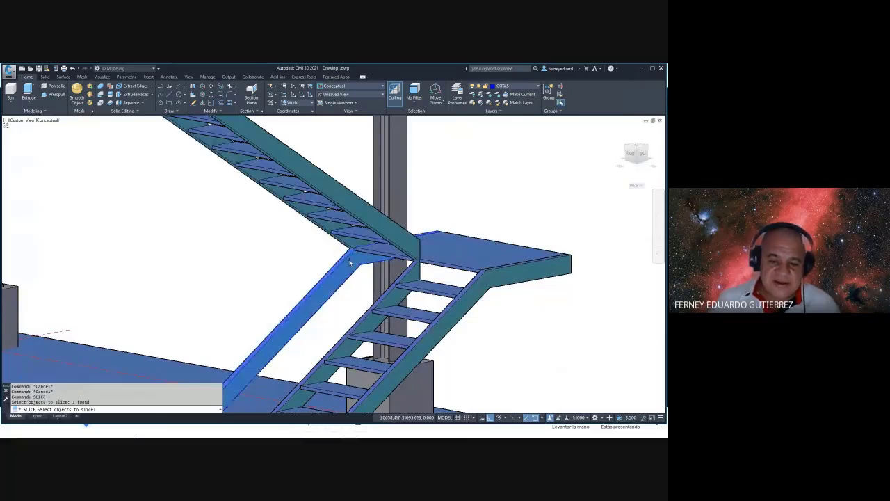
key("Return")
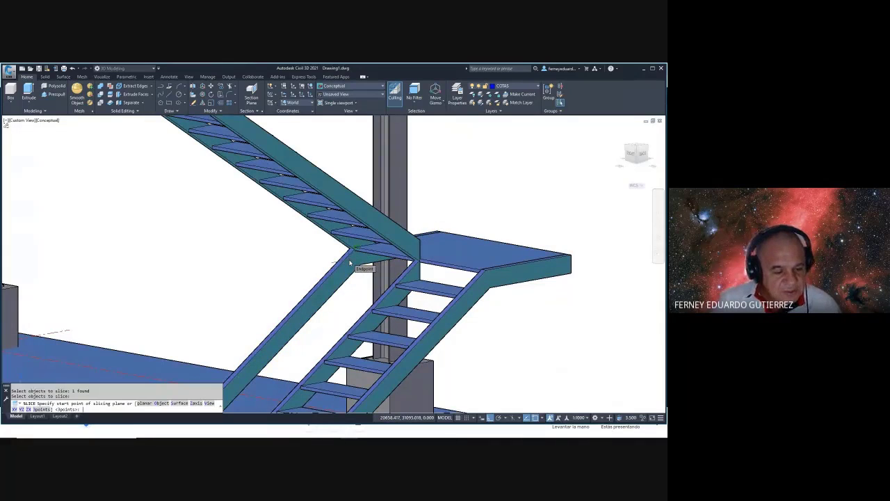
key("Return")
scroll(366, 260, "up", 3)
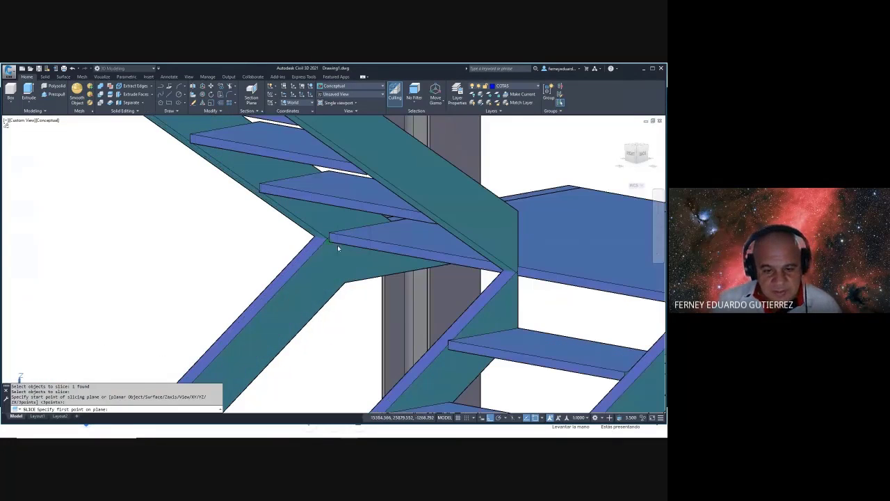
left_click(338, 243)
left_click(332, 238)
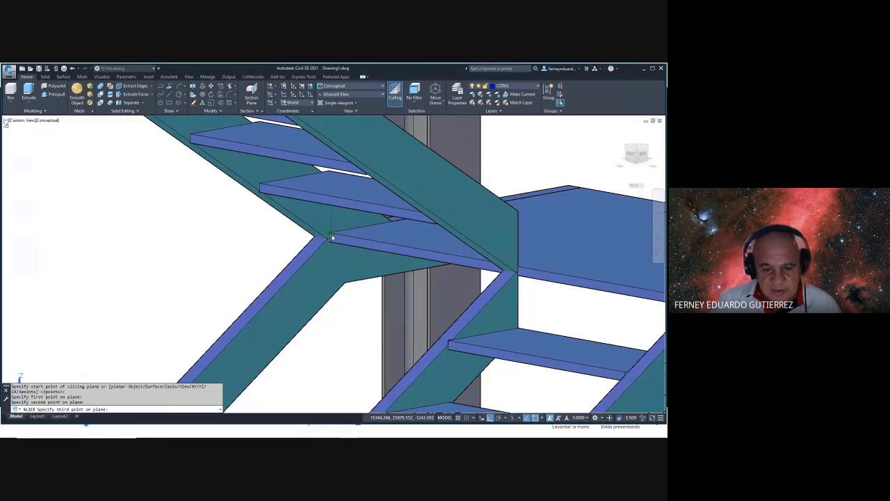
right_click(331, 237, "shift")
left_click(350, 379)
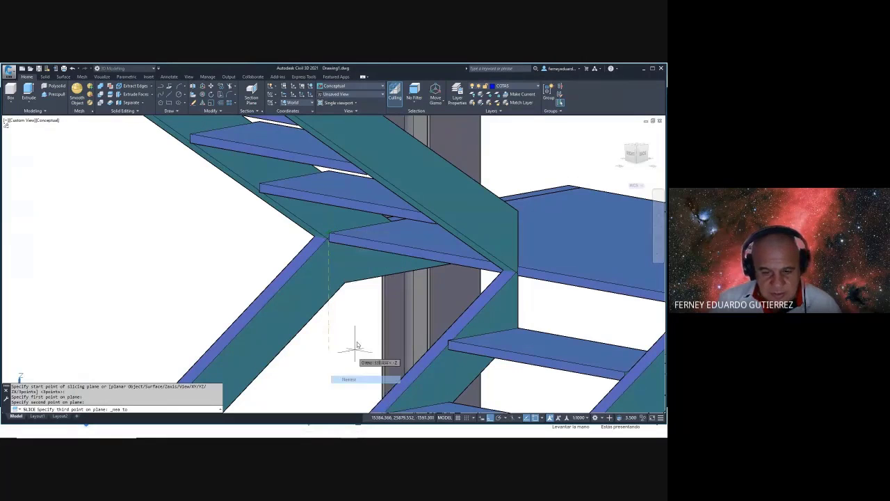
left_click(358, 252)
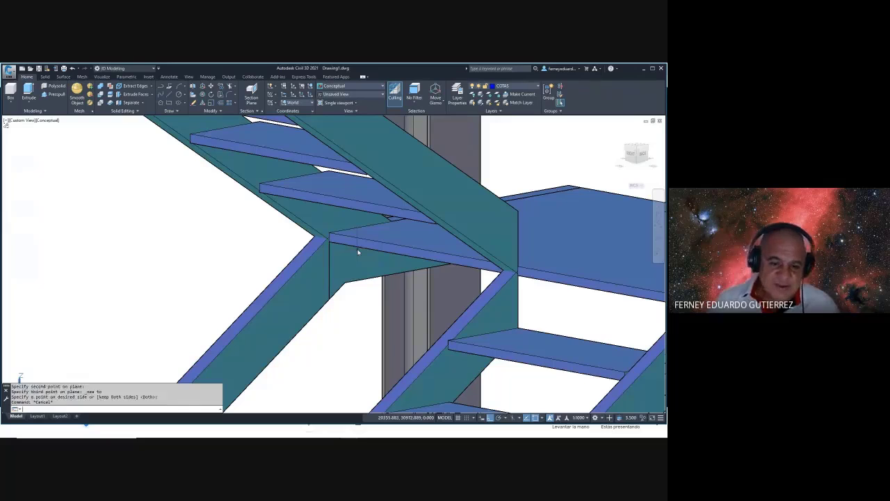
key("Escape")
- Delete the leftover stringer piece below the landing and orbit to a side view
left_click(307, 269)
key("Delete")
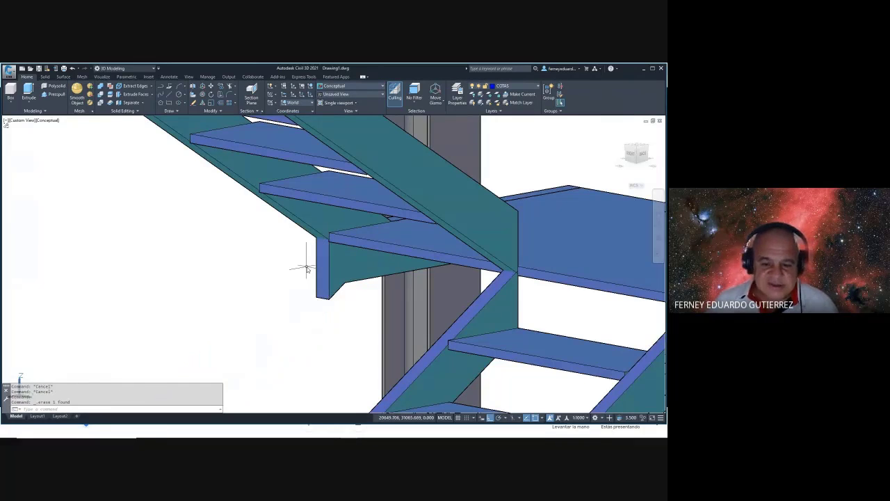
scroll(307, 269, "down", 5)
middle_click_drag(307, 270, 248, 273, "shift")
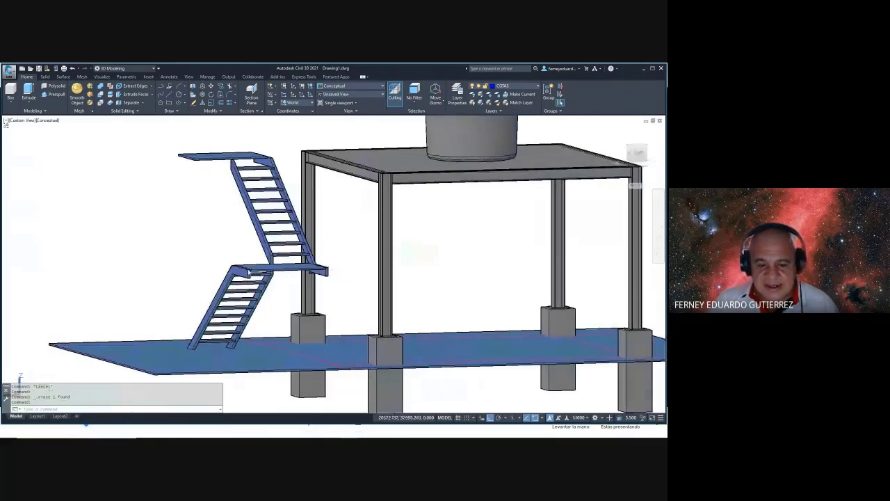
- Orbit to an oblique top view of both flights and start a Box solid
middle_click_drag(307, 289, 237, 225, "shift")
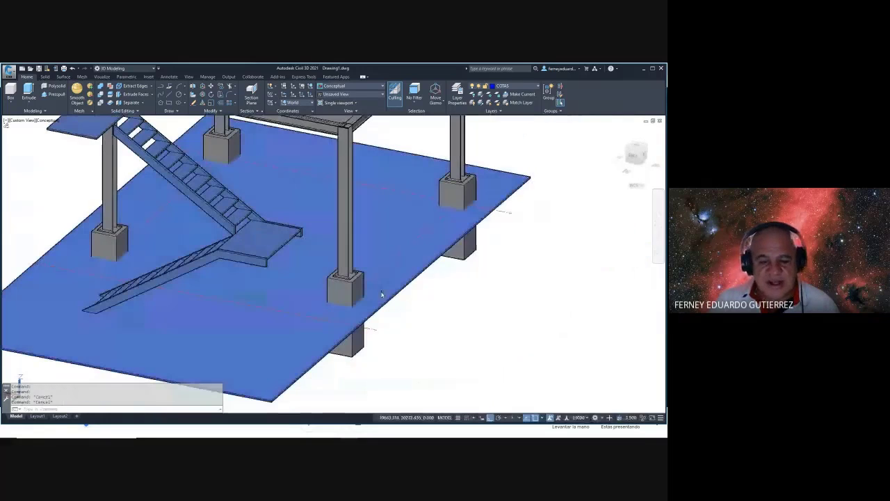
left_click(11, 97)
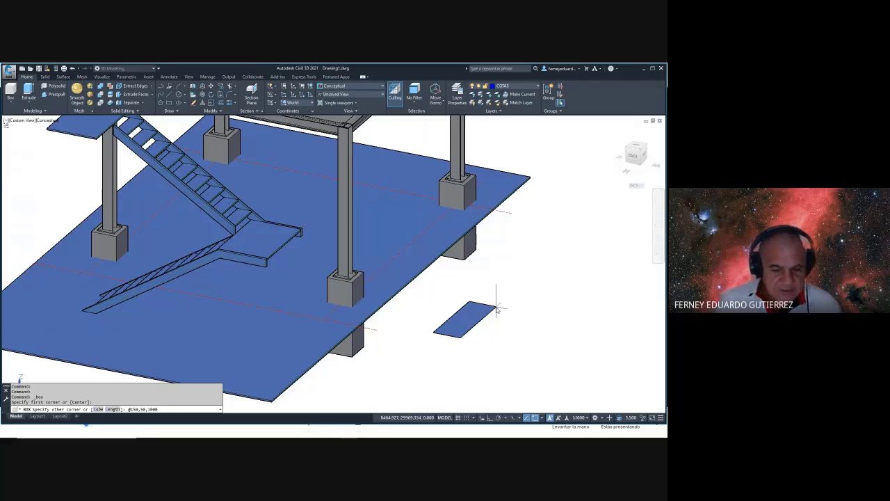
- Create the 150 × 50 × 1000 post box and move it to the landing beam's end
key("Return")
key("Escape")
key("Escape")
type("M")
key("Return")
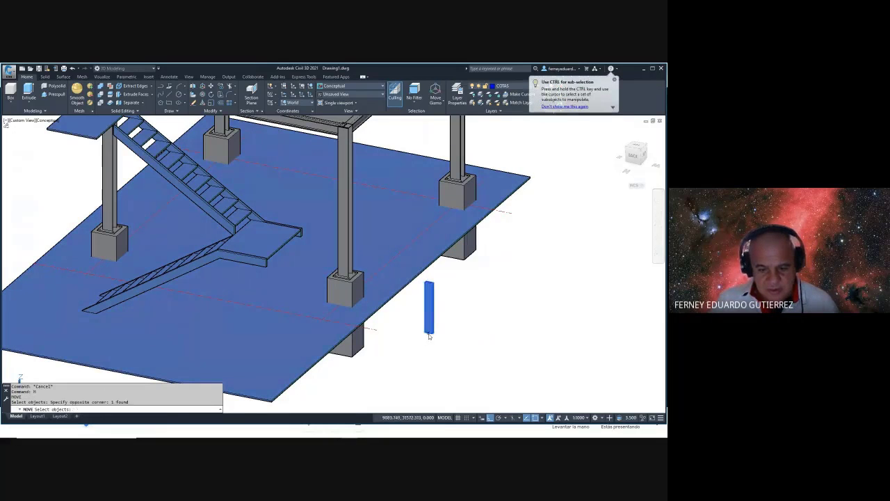
key("Return")
scroll(430, 327, "up", 8)
left_click(422, 233)
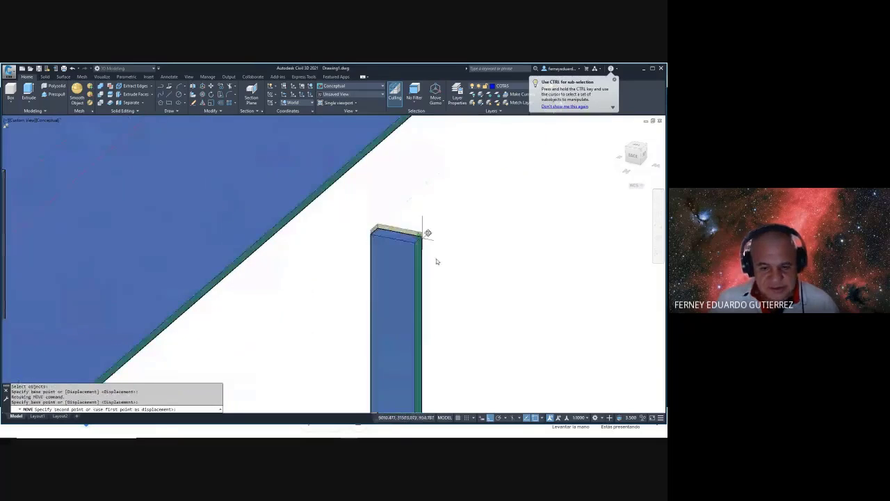
scroll(389, 240, "down", 10)
scroll(302, 205, "up", 12)
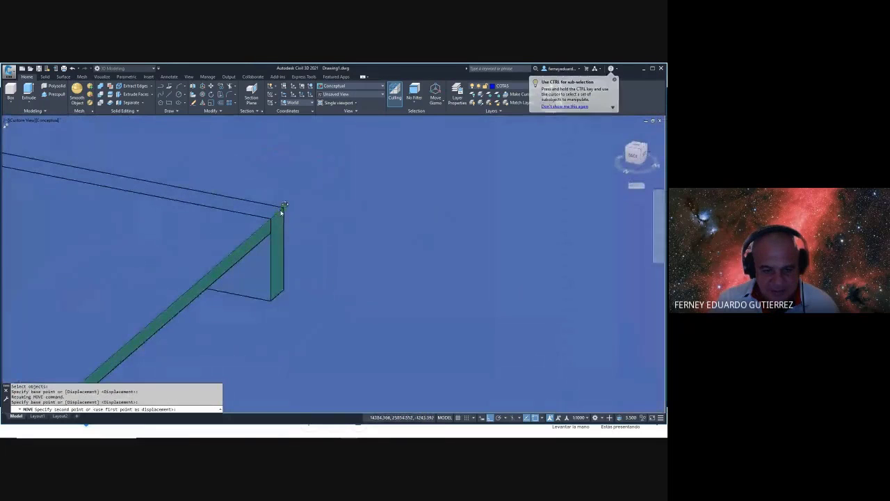
left_click(284, 208)
scroll(326, 257, "down", 5)
key("Escape")
key("Escape")
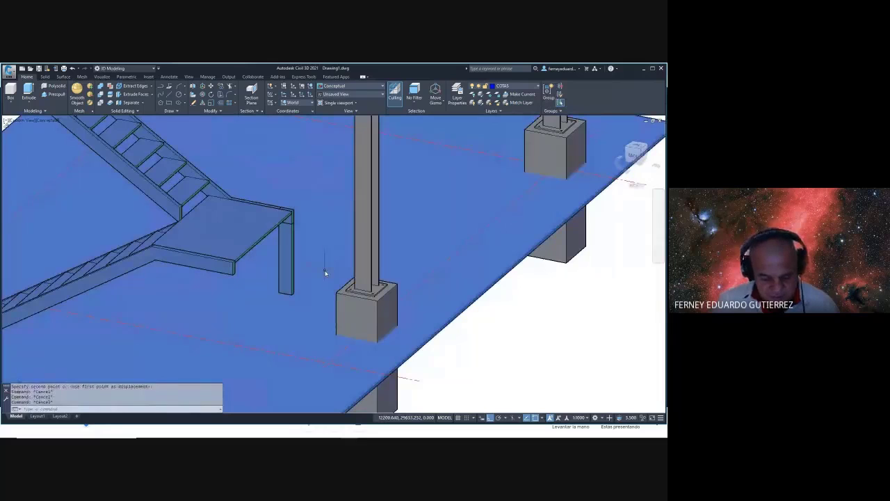
- Switch the display to the 2D Wireframe visual style
type("vs")
key("Return")
key("Escape")
key("Escape")
key("Escape")
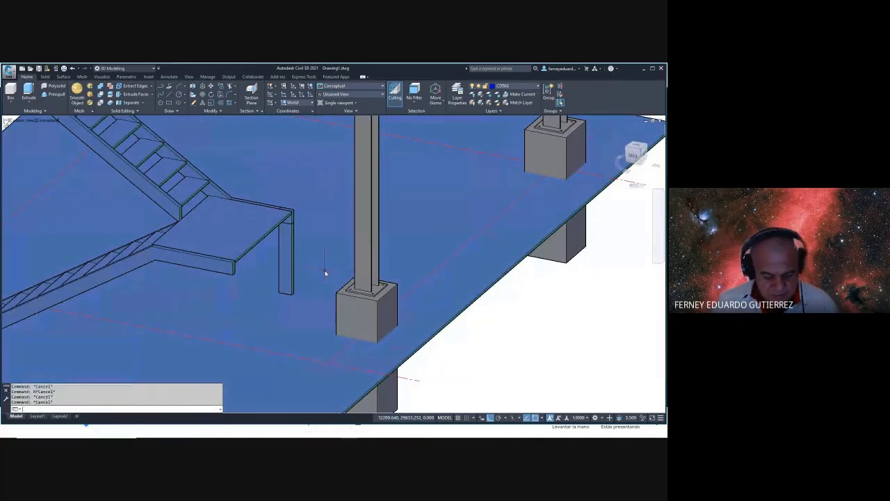
type("vs")
key("Return")
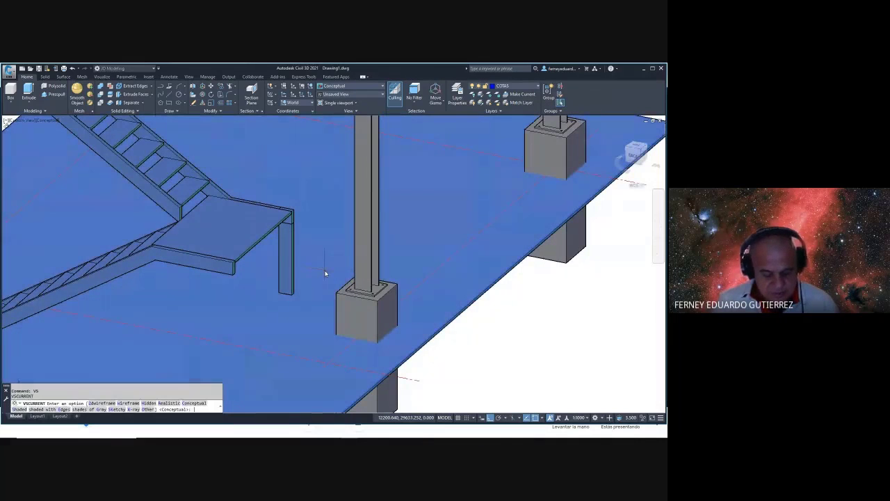
type("2")
key("Return")
key("Escape")
- Move the post from its bottom corner to the landing corner's plan position at elevation 0
type("m")
key("Return")
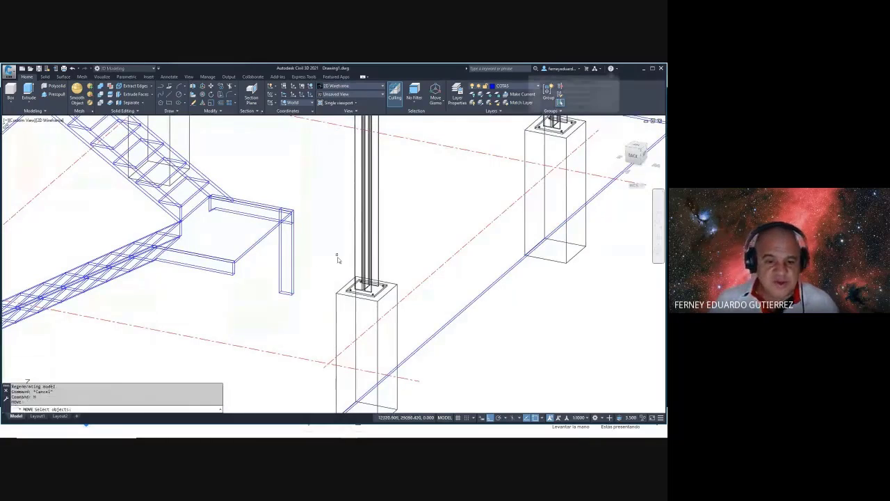
left_click(312, 258)
left_click(288, 309)
key("Return")
scroll(290, 294, "up", 4)
left_click(288, 288)
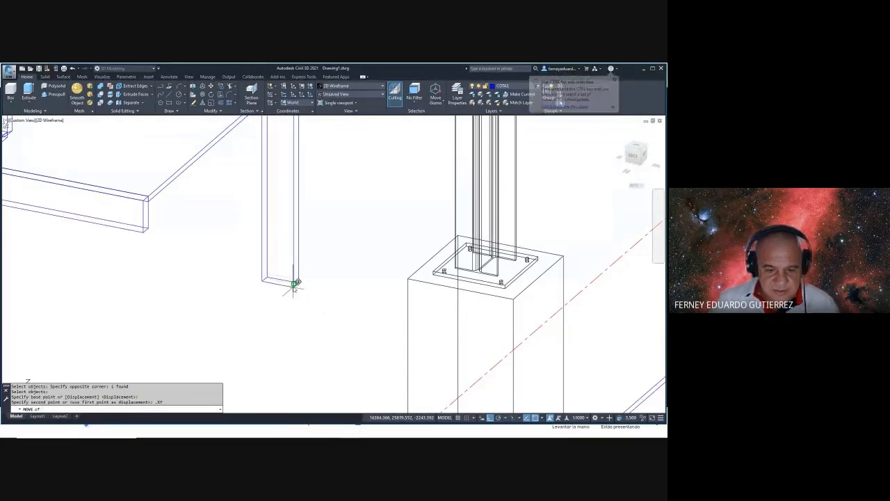
left_click(294, 283)
key("Return")
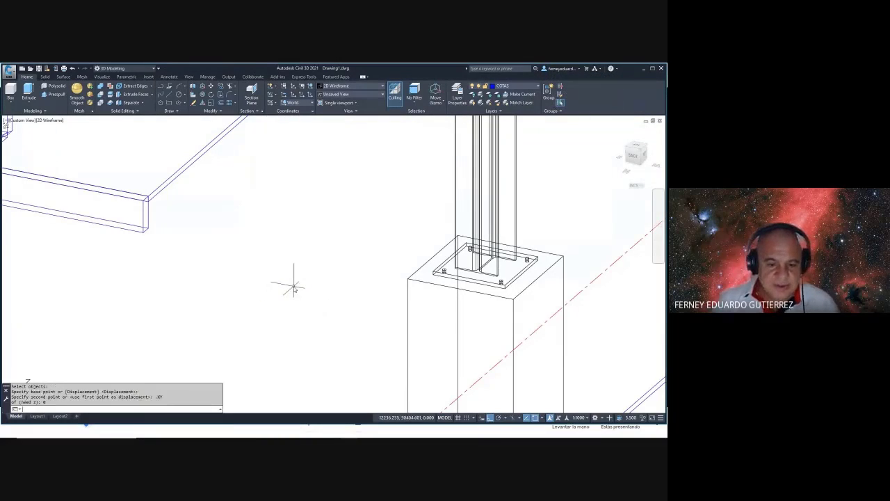
scroll(290, 284, "down", 5)
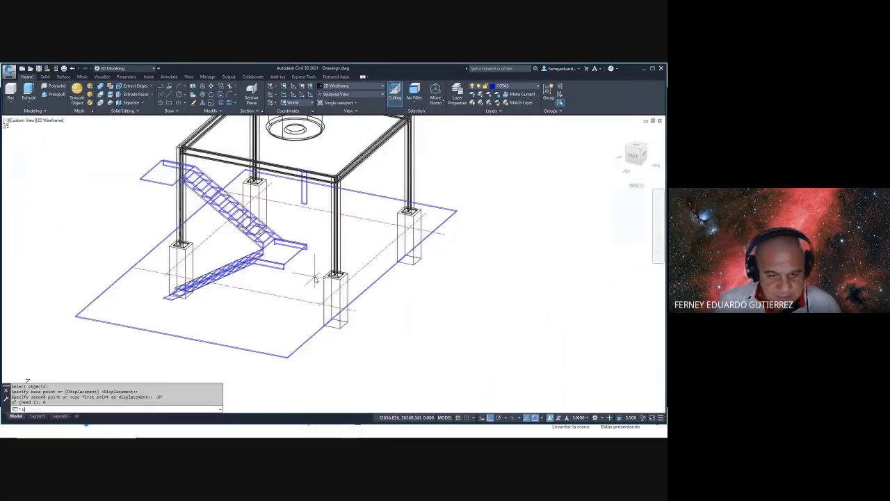
scroll(314, 278, "up", 6)
scroll(315, 278, "down", 2)
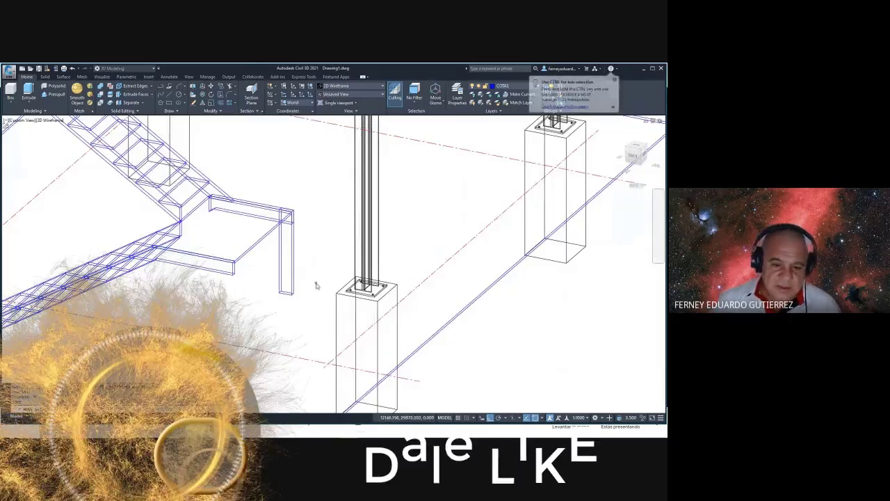
- Move the post under the landing again from its foot to a new point at elevation 0
left_click_drag(316, 285, 284, 303)
key("Return")
scroll(285, 299, "up", 3)
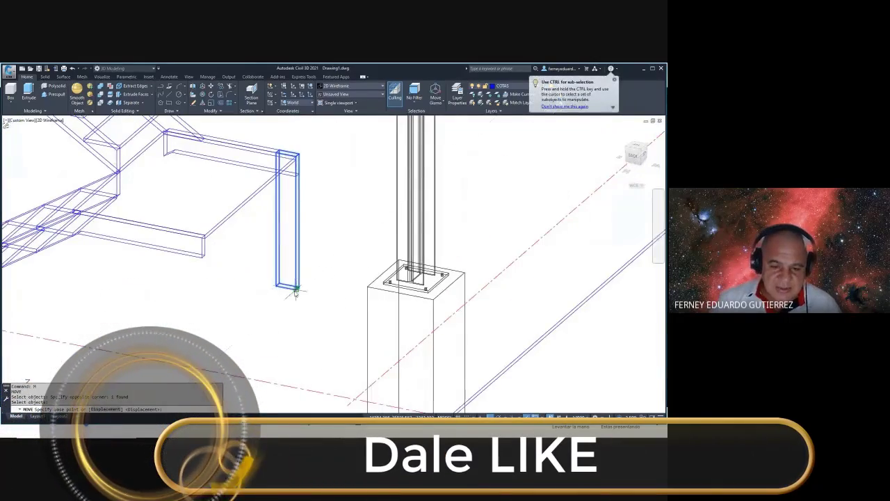
left_click(295, 290)
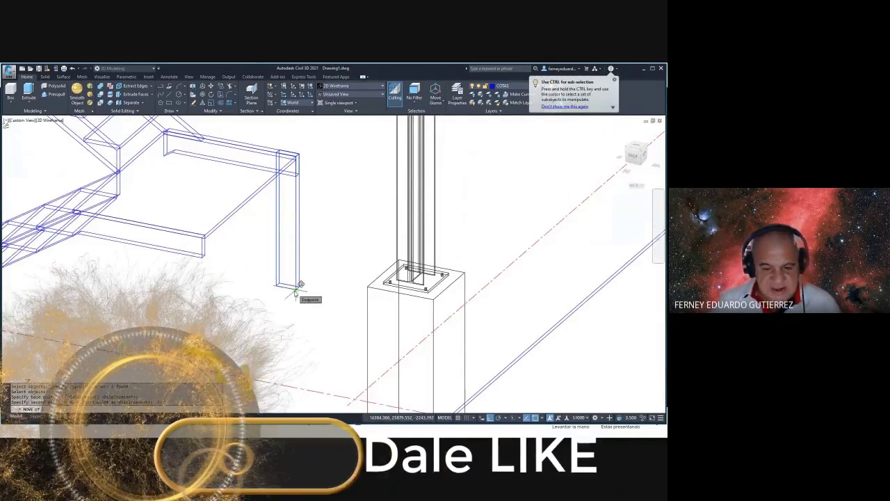
left_click(296, 291)
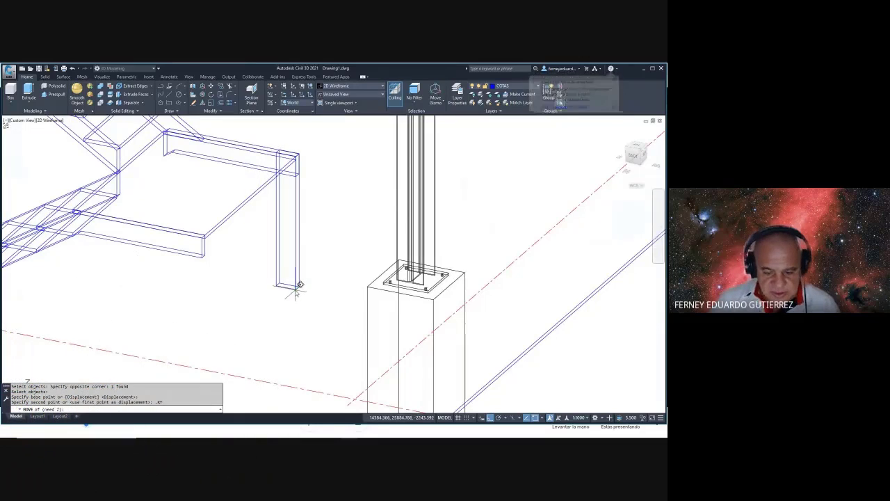
type("0")
key("Return")
scroll(295, 291, "down", 5)
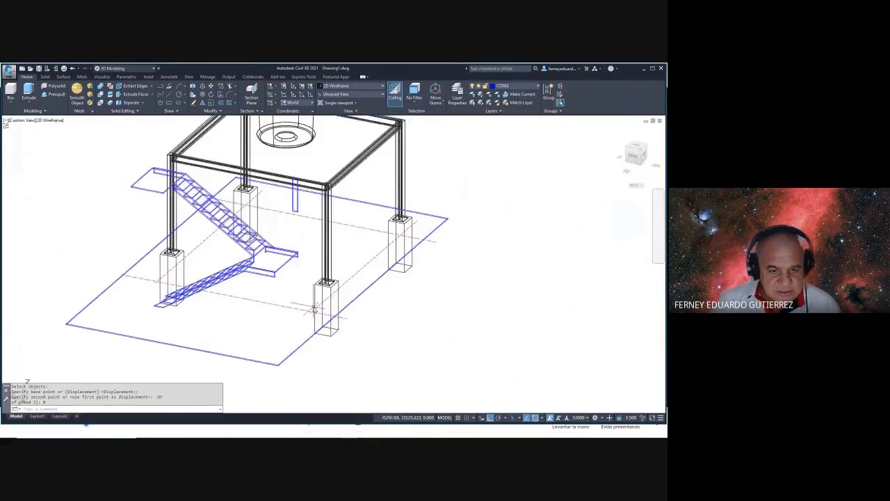
middle_click_drag(295, 291, 285, 306, "shift")
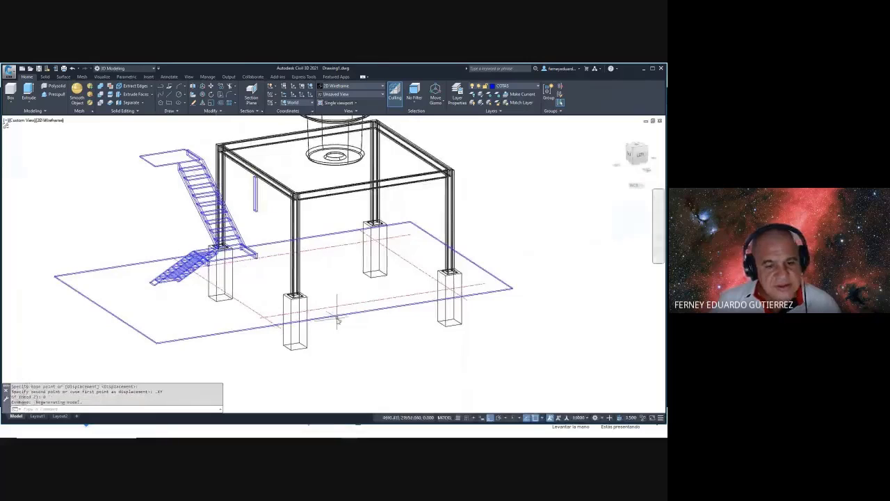
- Undo the last action and orbit the model to a new viewing angle
type("u")
key("Return")
scroll(338, 319, "up", 5)
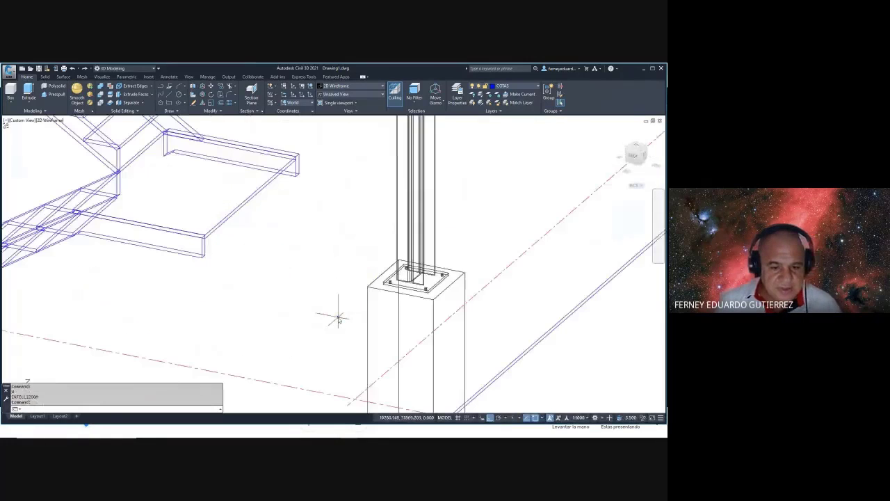
scroll(339, 319, "down", 3)
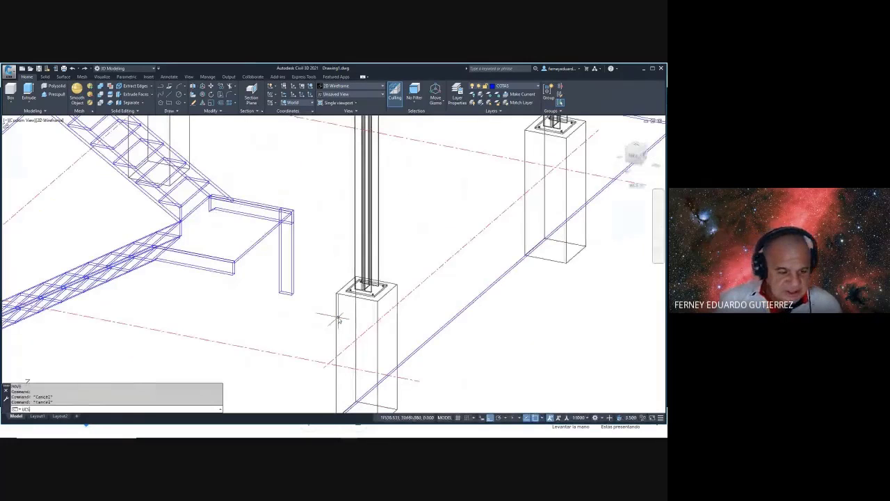
key("Return")
scroll(339, 319, "down", 10)
middle_click_drag(376, 151, 390, 313, "shift")
scroll(472, 293, "up", 6)
scroll(388, 315, "up", 5)
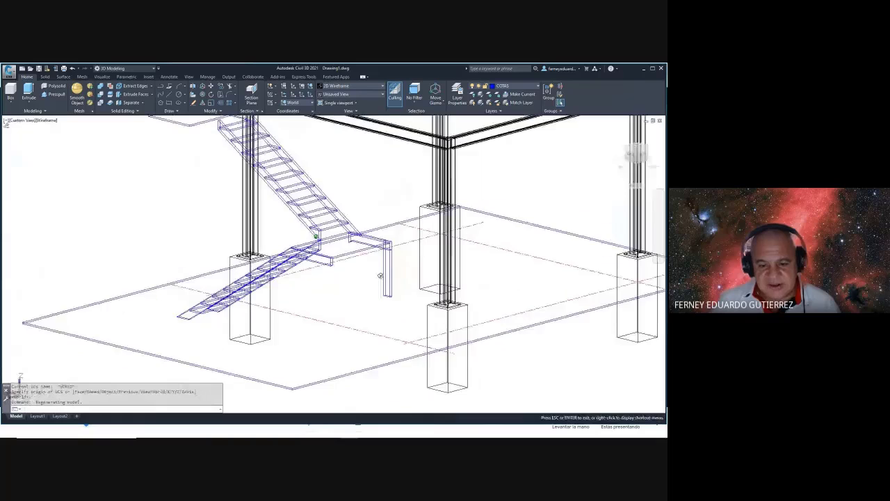
- Move the post to its new plan position using the .XY filter with Z 0
type("M")
key("Return")
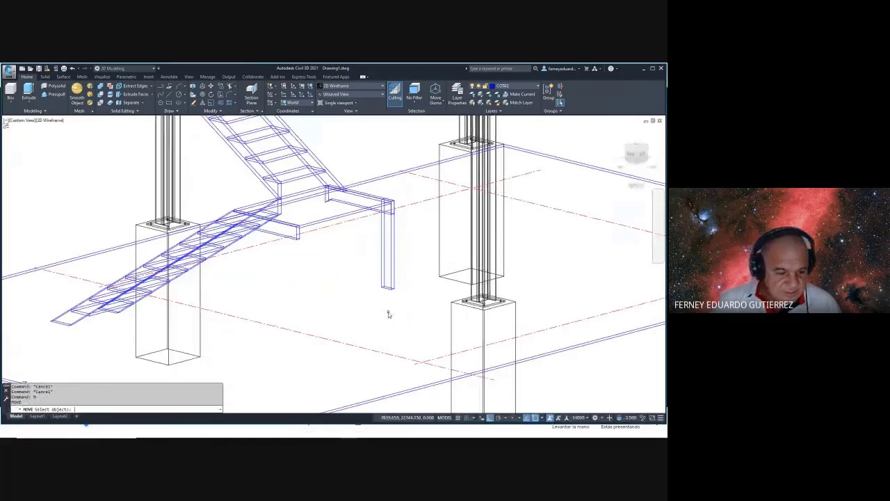
left_click(398, 277)
left_click(369, 295)
key("Return")
scroll(381, 295, "up", 6)
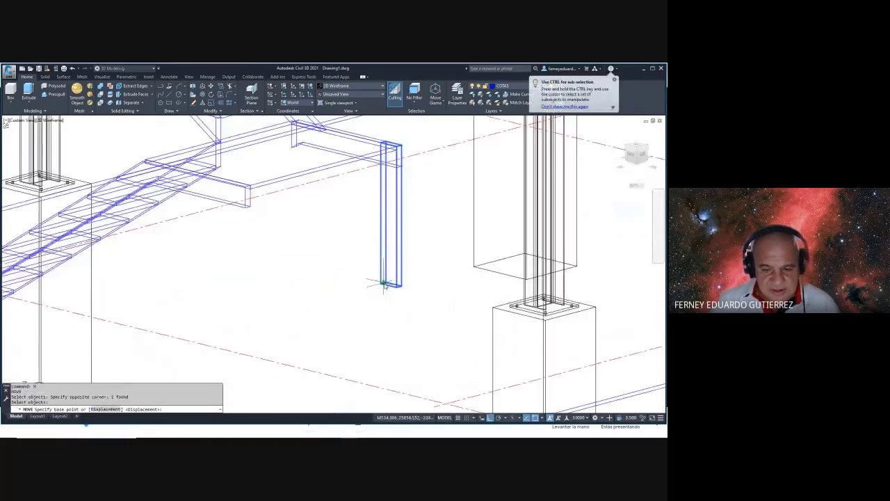
left_click(388, 276)
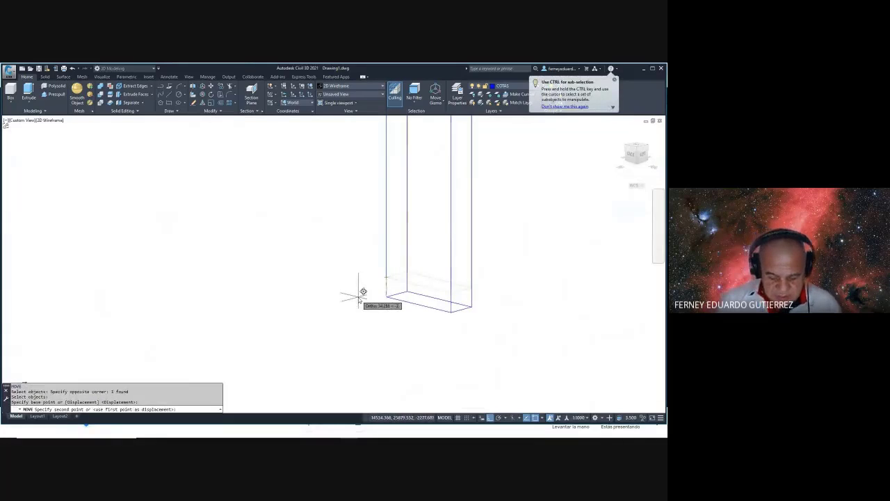
type(".xy")
key("Return")
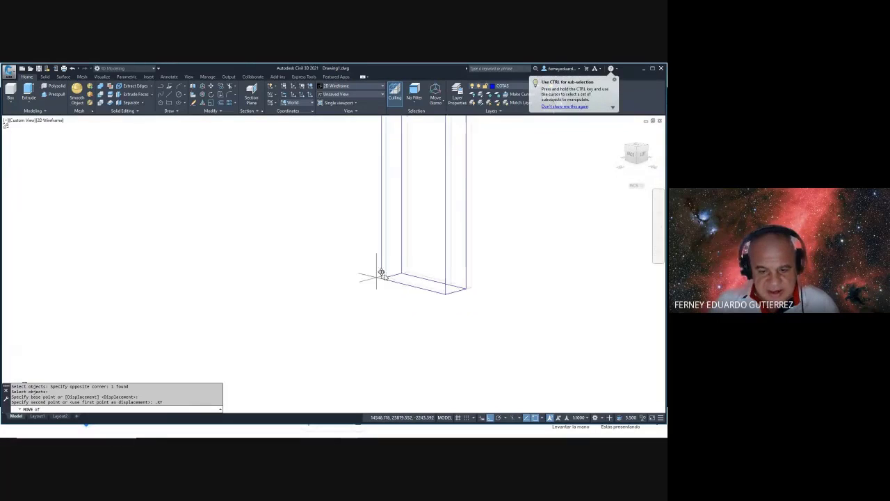
left_click(388, 276)
type("0")
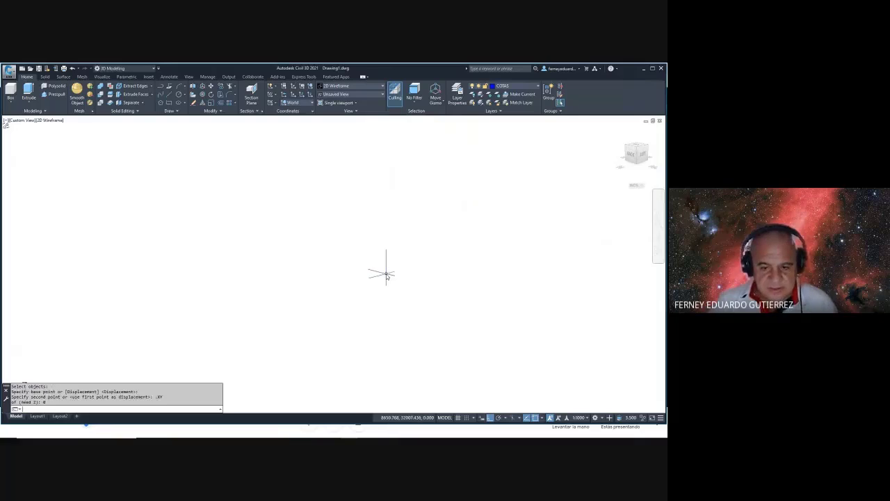
key("Return")
scroll(381, 272, "down", 5)
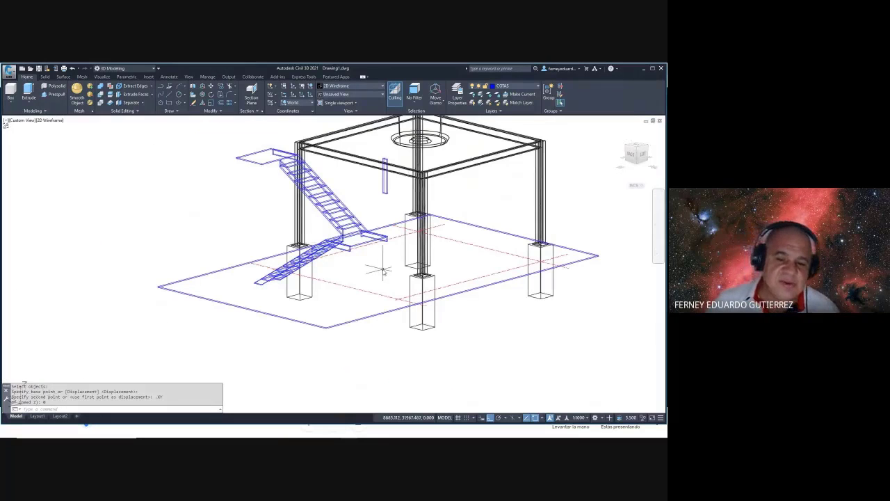
middle_click_drag(383, 270, 464, 263, "shift")
- Draw a short horizontal reference line beside the model
type("L")
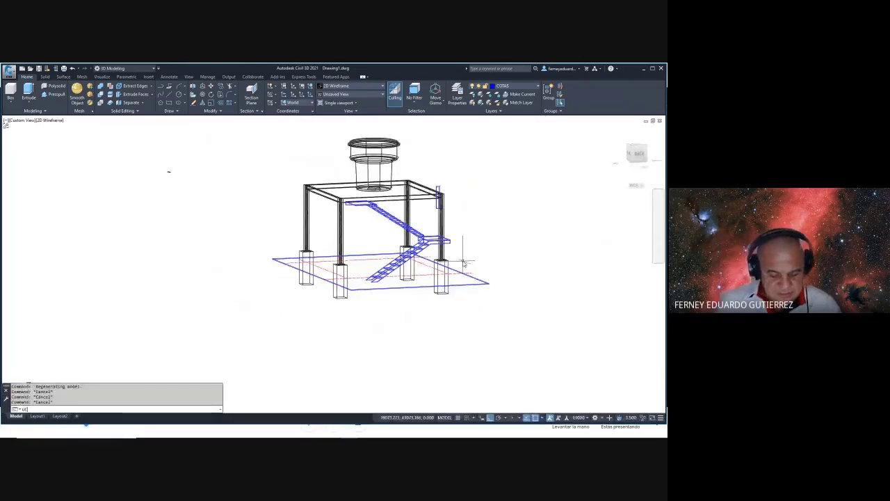
key("Return")
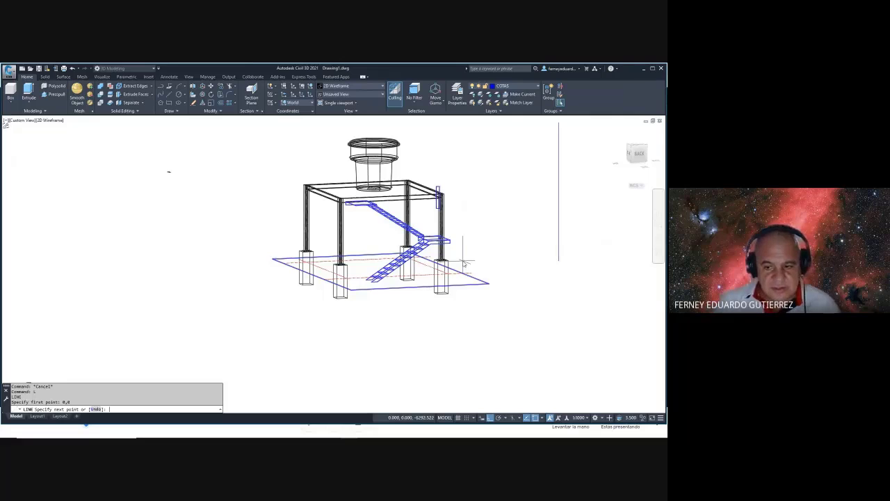
scroll(465, 262, "down", 3)
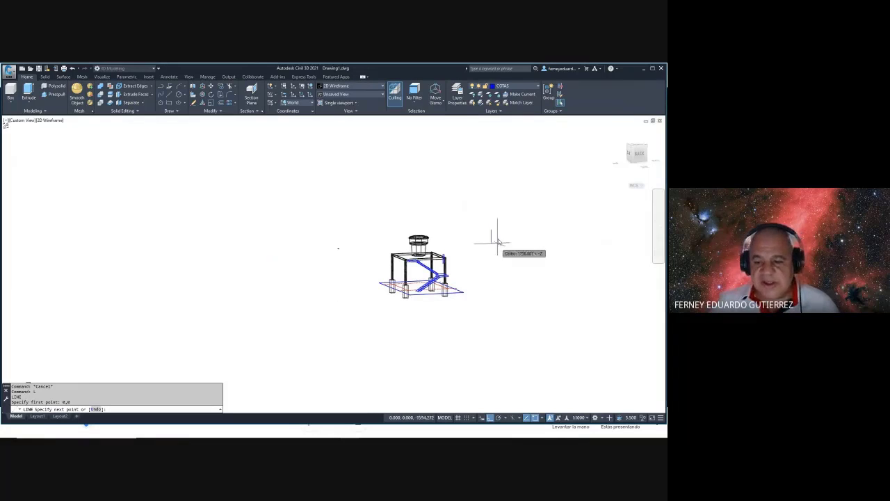
key("Escape")
key("Escape")
key("Escape")
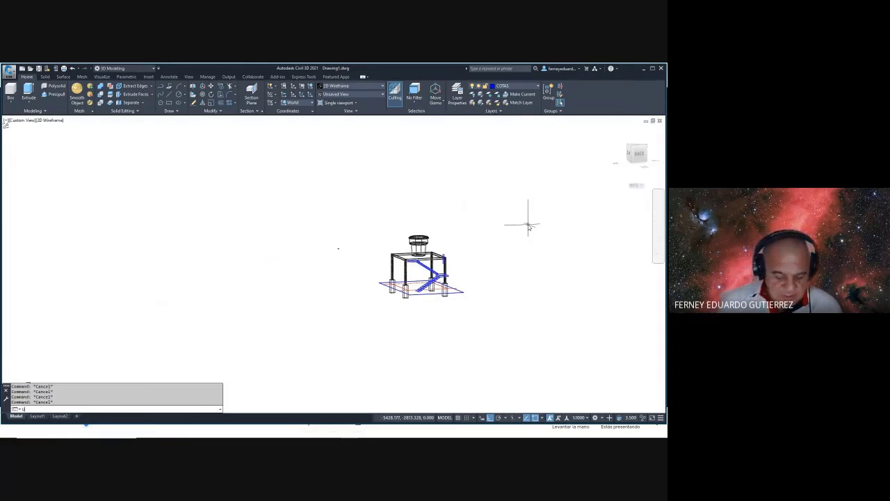
type("L")
key("Return")
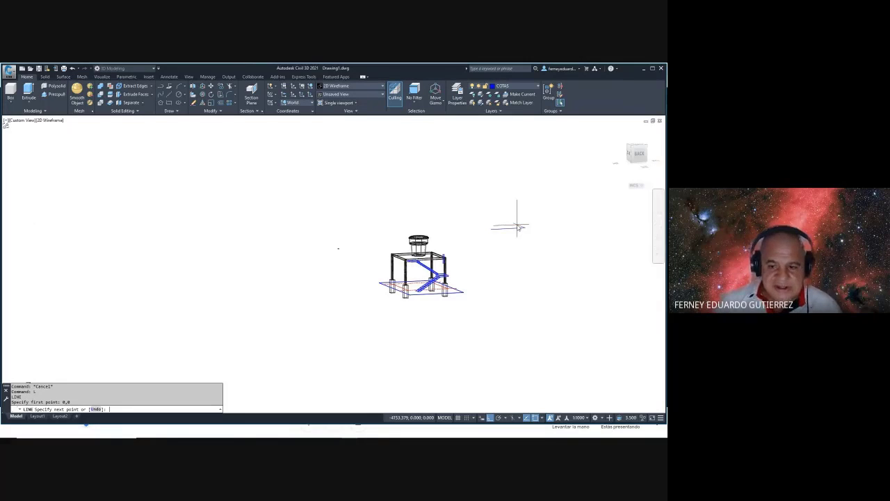
left_click(570, 224)
key("Escape")
key("Escape")
key("Escape")
key("Escape")
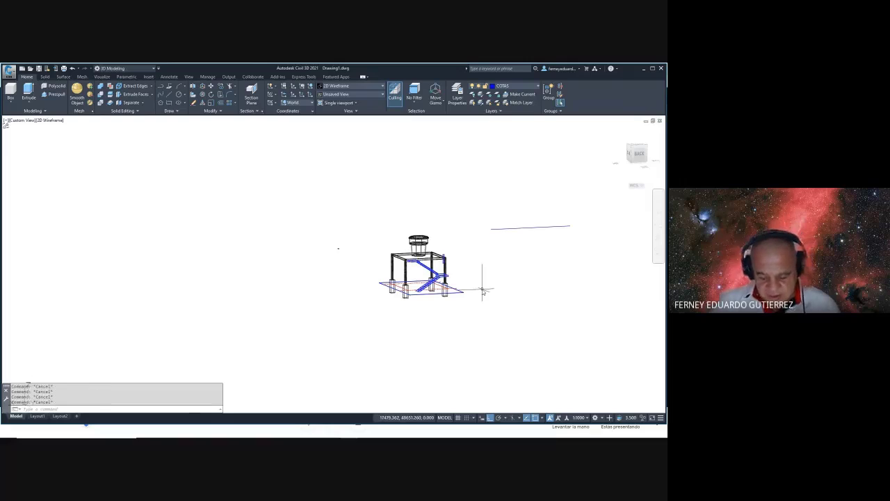
- Move all 52 selected objects from a column footing base point to the new position
type("M")
key("Return")
left_click(475, 212)
left_click(334, 341)
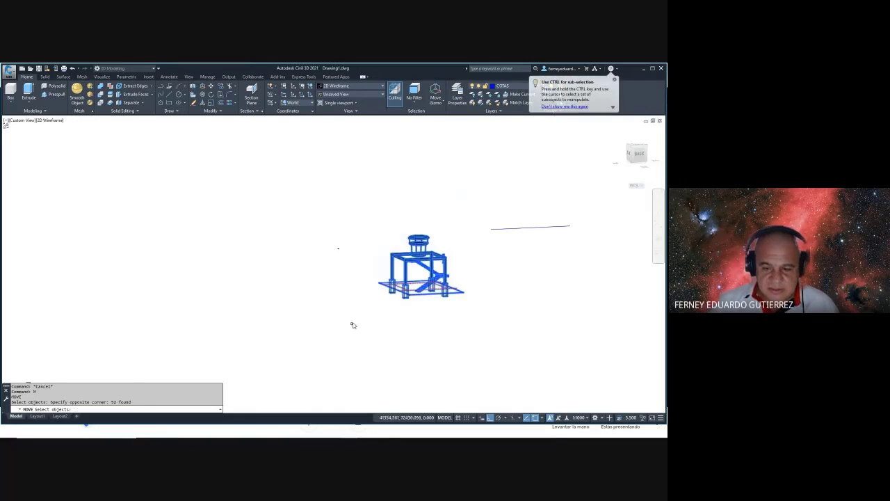
key("Return")
scroll(393, 285, "up", 2)
scroll(397, 288, "up", 6)
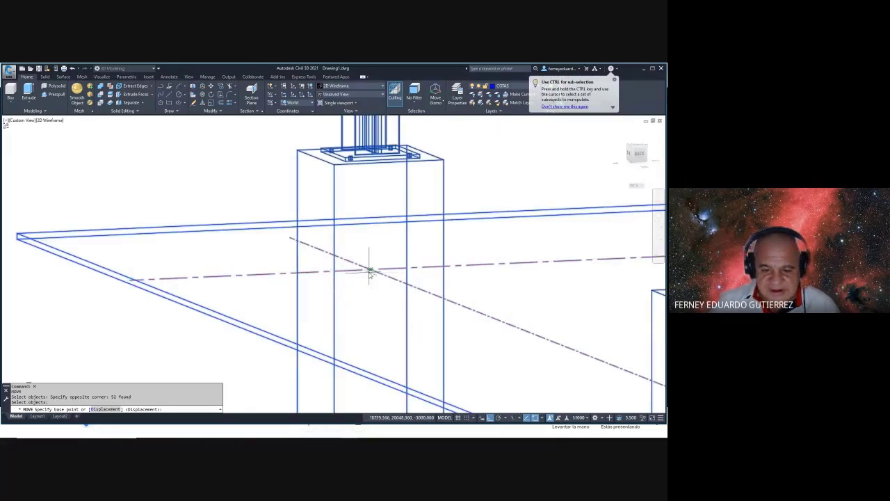
left_click(370, 268)
scroll(373, 263, "down", 8)
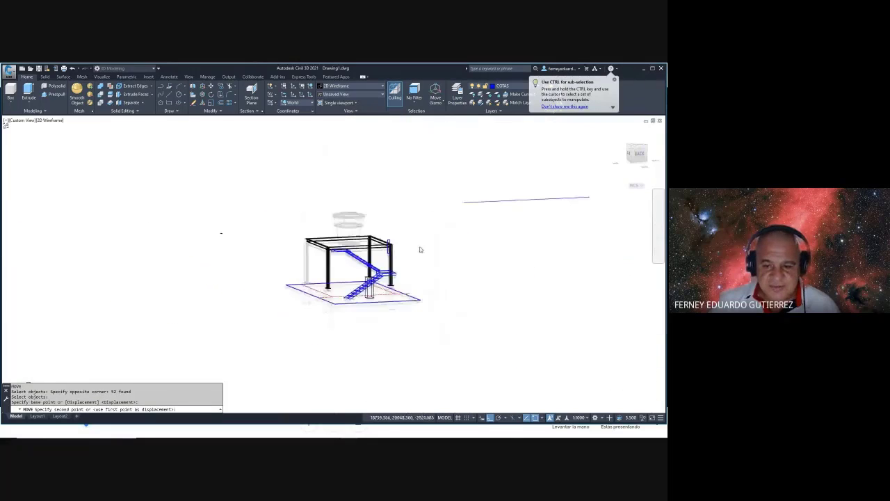
left_click(467, 207)
middle_click_drag(467, 207, 620, 179)
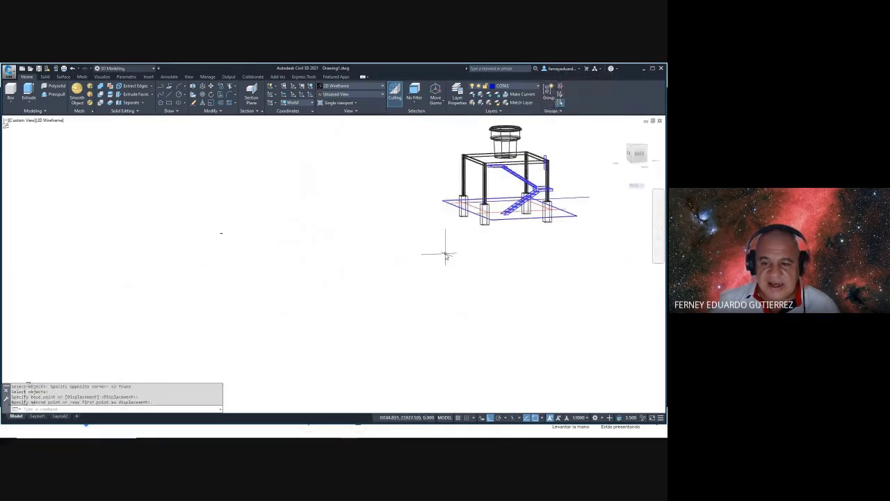
middle_click_drag(448, 253, 381, 217)
- Pick a column, then orbit the model so the stairs face left
left_click(364, 209)
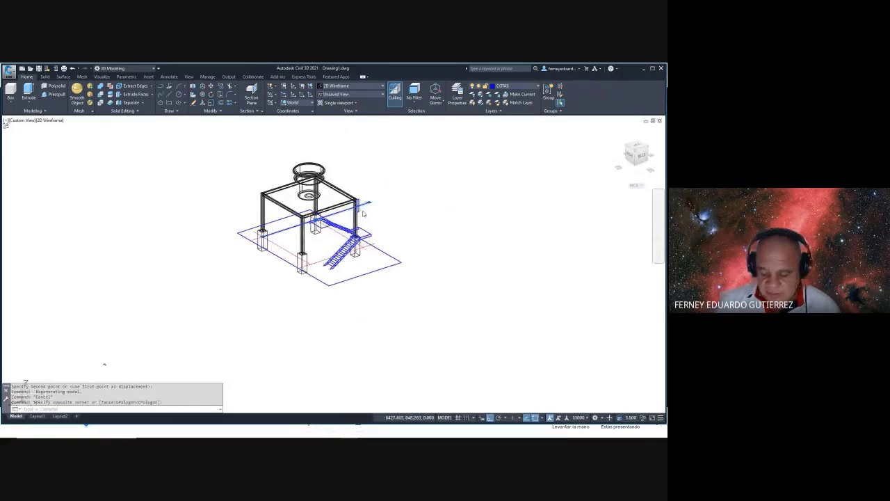
type("L")
key("Return")
type("0")
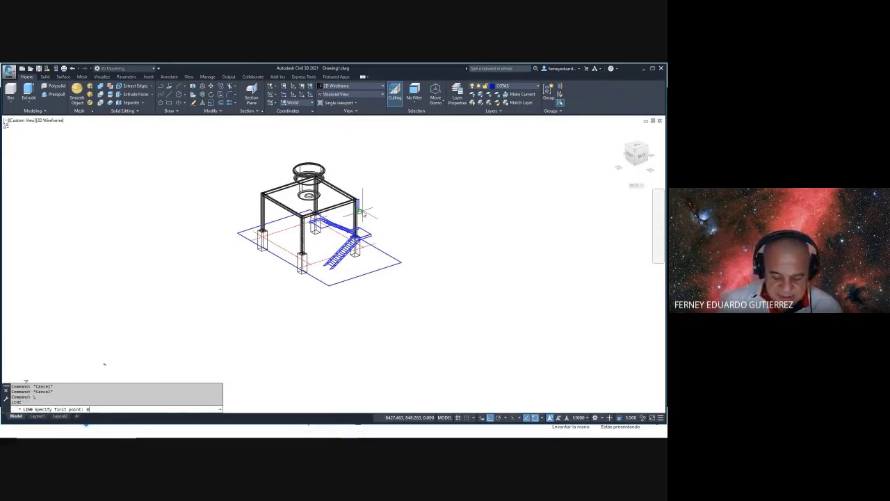
key("Escape")
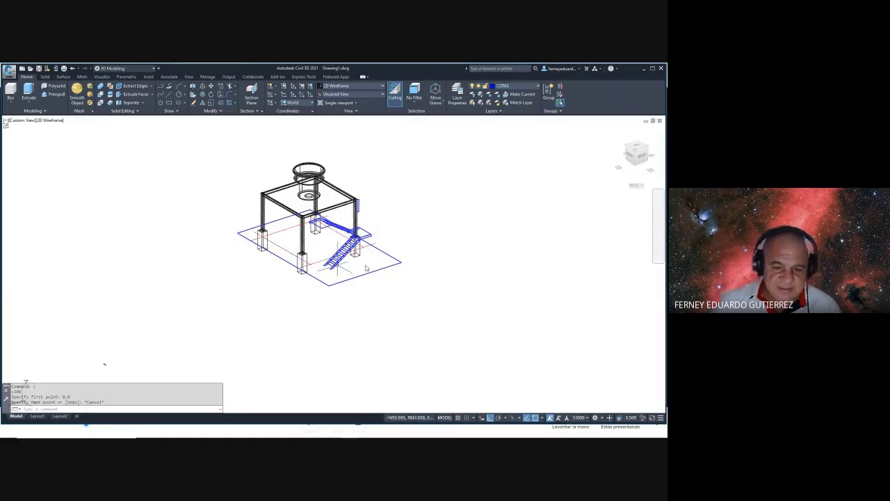
middle_click_drag(105, 364, 14, 245, "shift")
key("Escape")
scroll(326, 306, "up", 4)
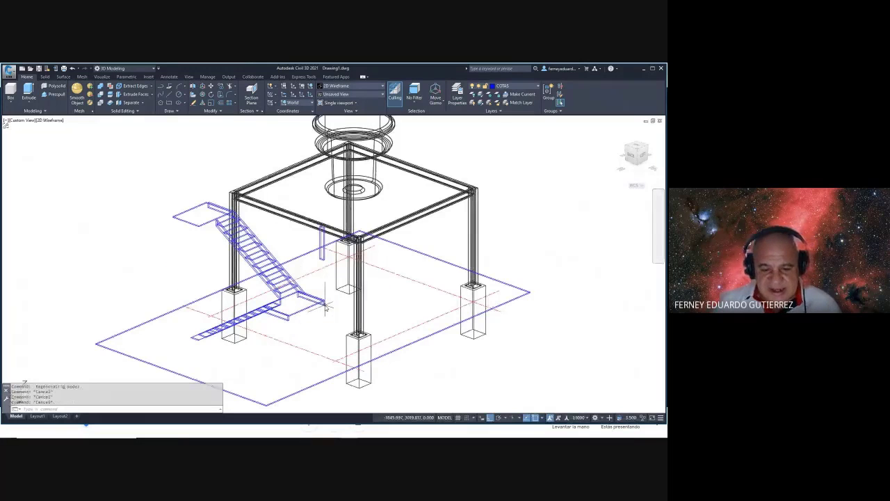
- Move the thin vertical post from its base to a snapped point near the stair
type("M")
key("Return")
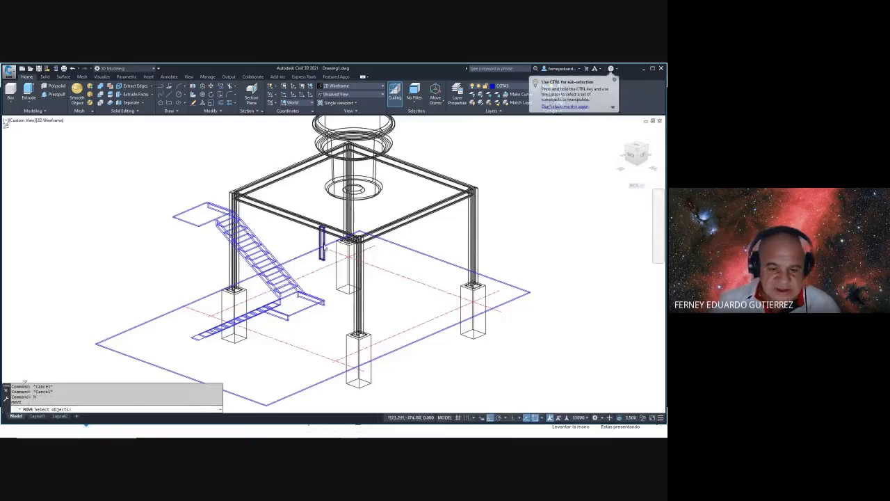
left_click(323, 240)
key("Return")
scroll(327, 234, "up", 3)
scroll(327, 235, "up", 3)
scroll(327, 235, "down", 4)
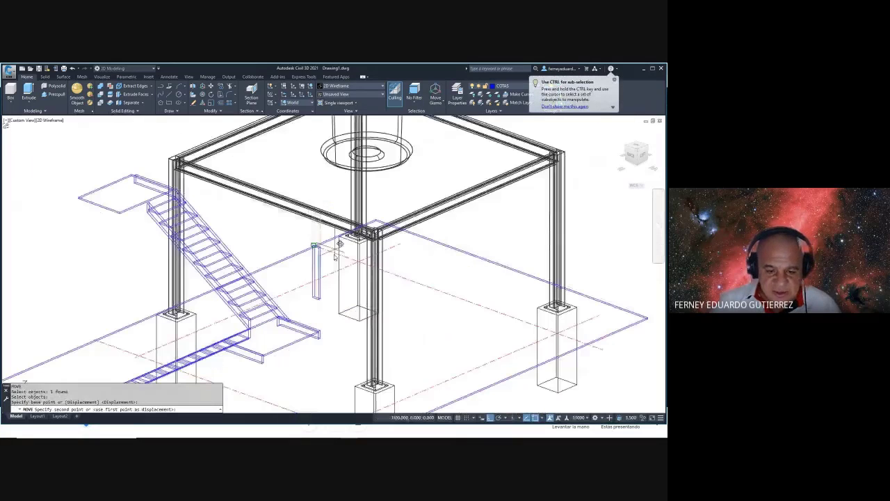
left_click(322, 339)
scroll(324, 278, "up", 5)
left_click(322, 257)
scroll(327, 278, "down", 5)
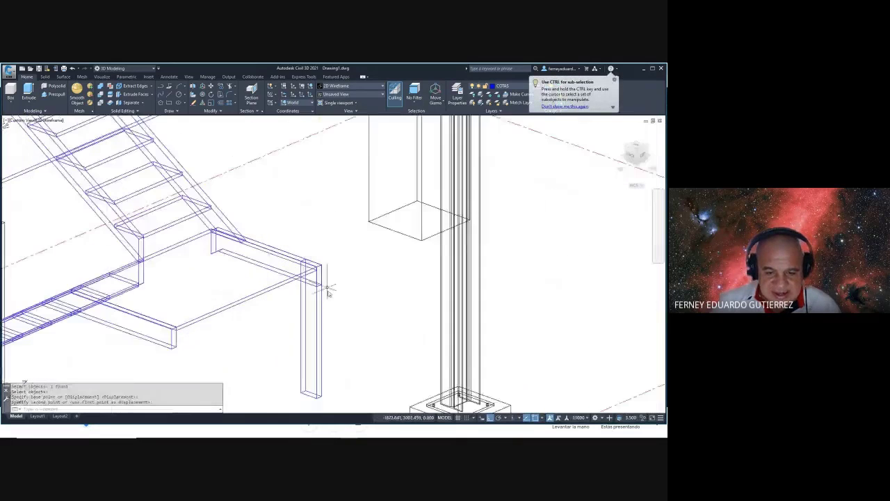
scroll(333, 250, "up", 3)
middle_click_drag(327, 321, 327, 280)
key("Escape")
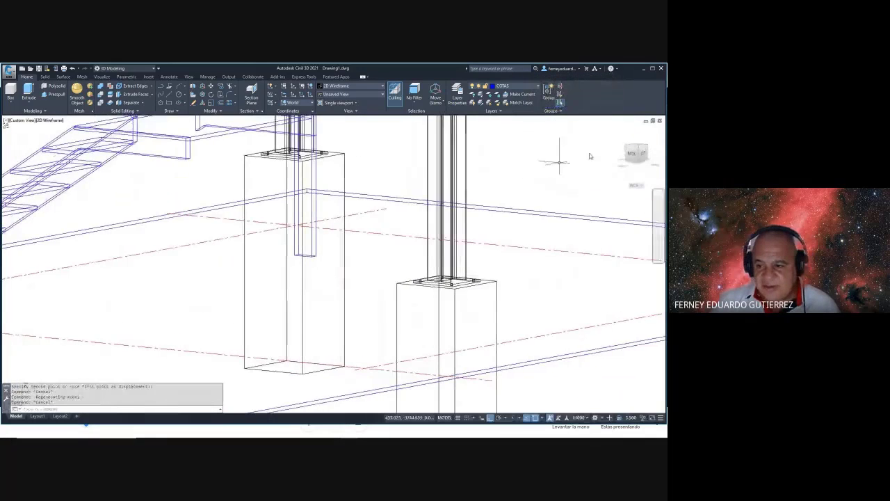
- Drop the post down to footing level with a .XY point filter
left_click(634, 156)
scroll(415, 197, "up", 5)
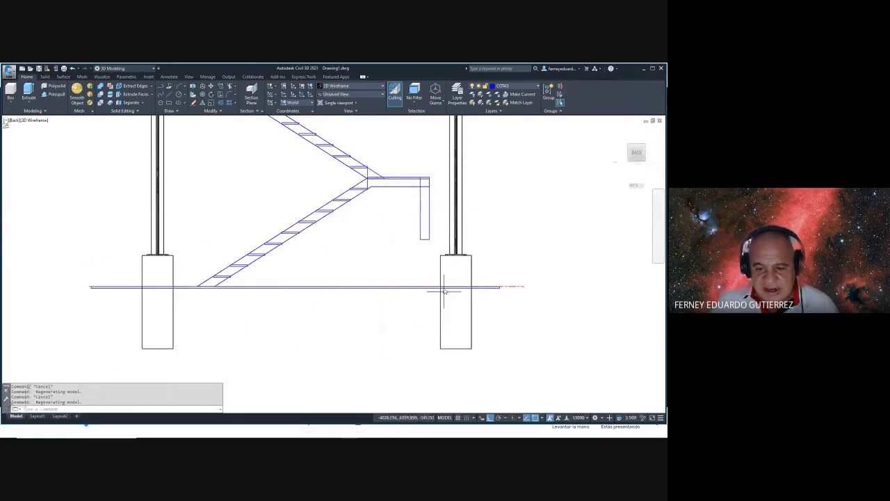
middle_click_drag(443, 291, 409, 290, "shift")
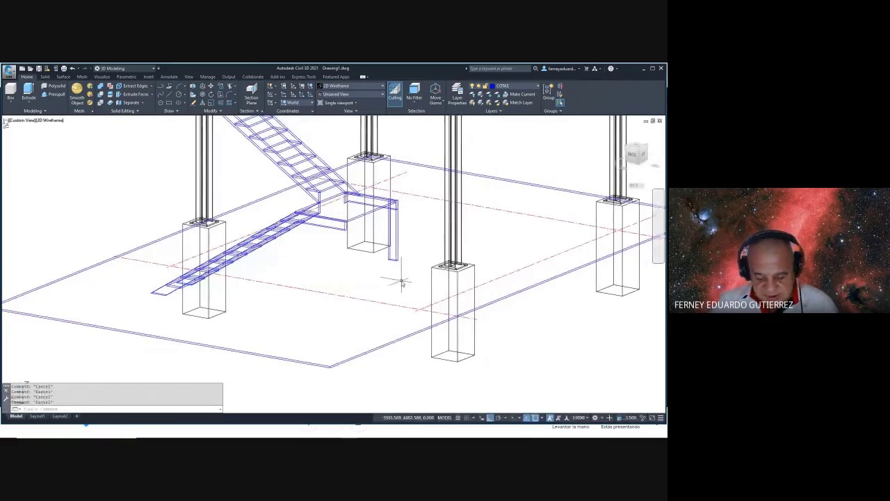
type("m")
key("Return")
left_click(416, 291)
left_click(367, 199)
key("Return")
scroll(396, 265, "up", 5)
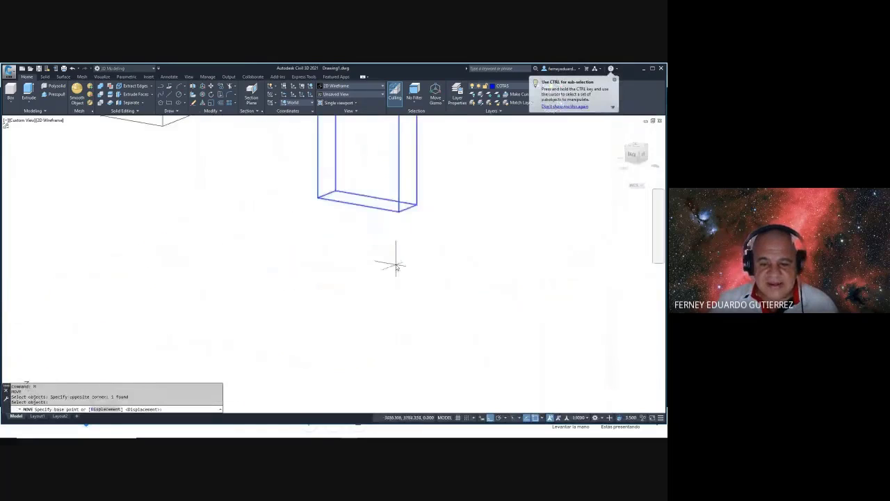
left_click(399, 212)
scroll(400, 221, "down", 4)
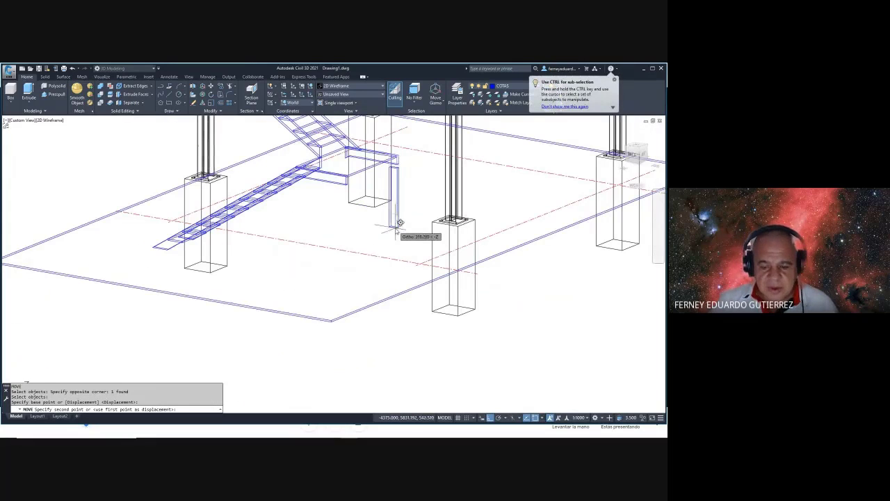
type(".XY")
key("Return")
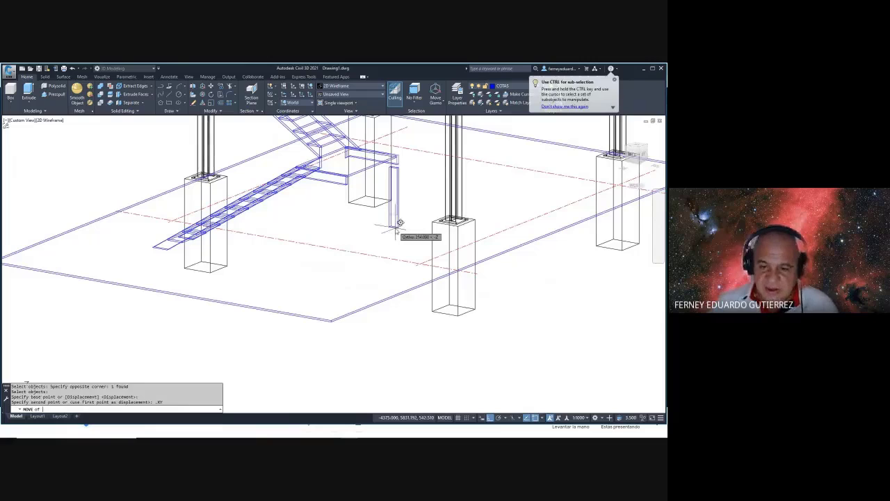
scroll(398, 224, "up", 3)
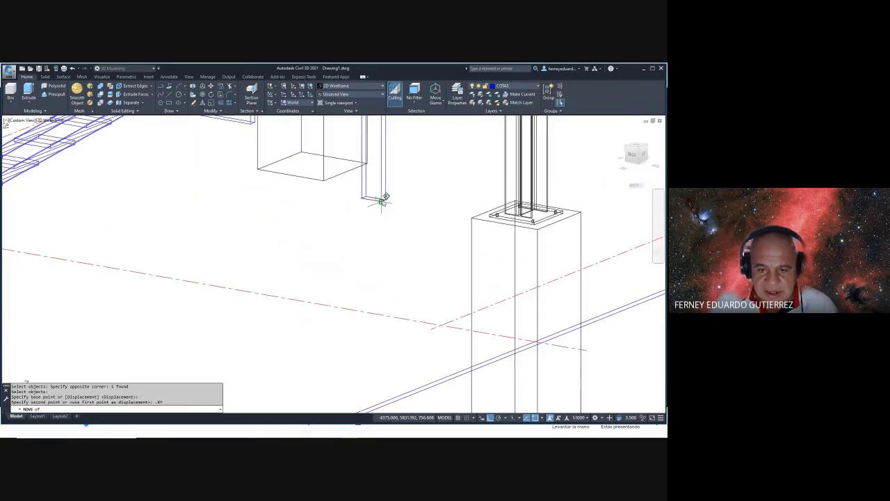
key("Return")
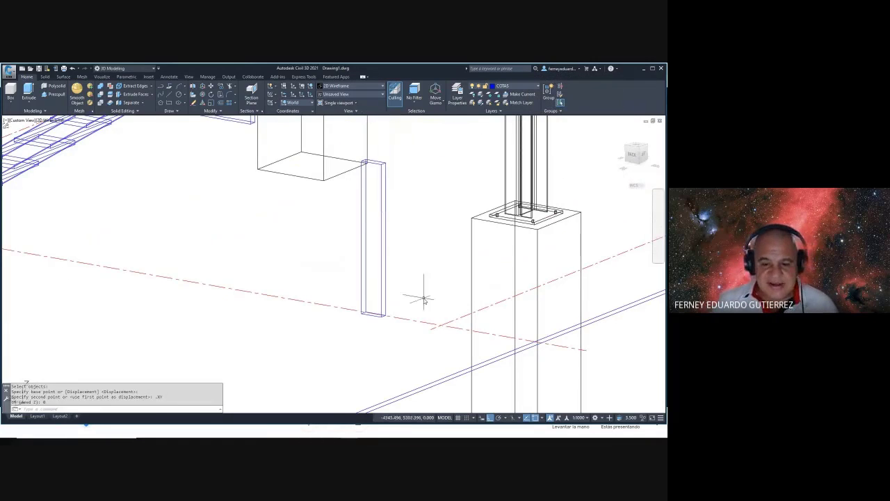
- Grip-stretch the post's top up to the landing beam
middle_click_drag(423, 298, 378, 256, "shift")
left_click(380, 258)
left_click(369, 274)
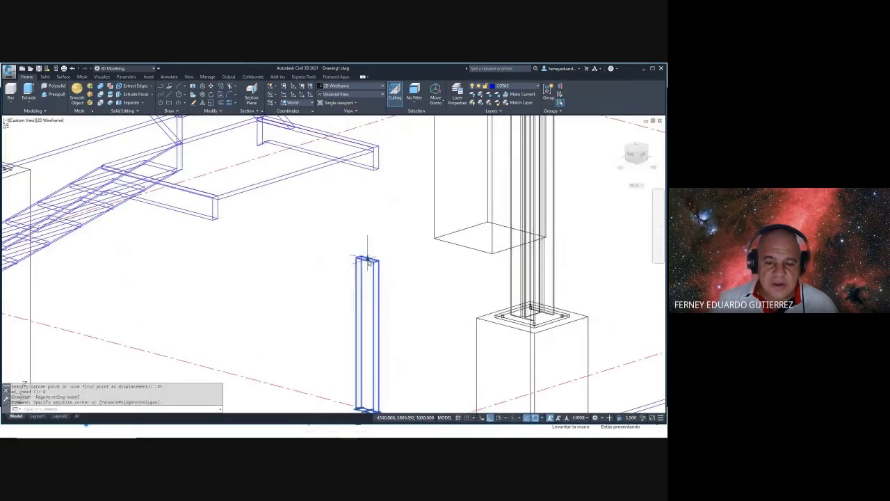
left_click(367, 258)
left_click(368, 169)
key("Escape")
middle_click_drag(369, 168, 406, 242, "shift")
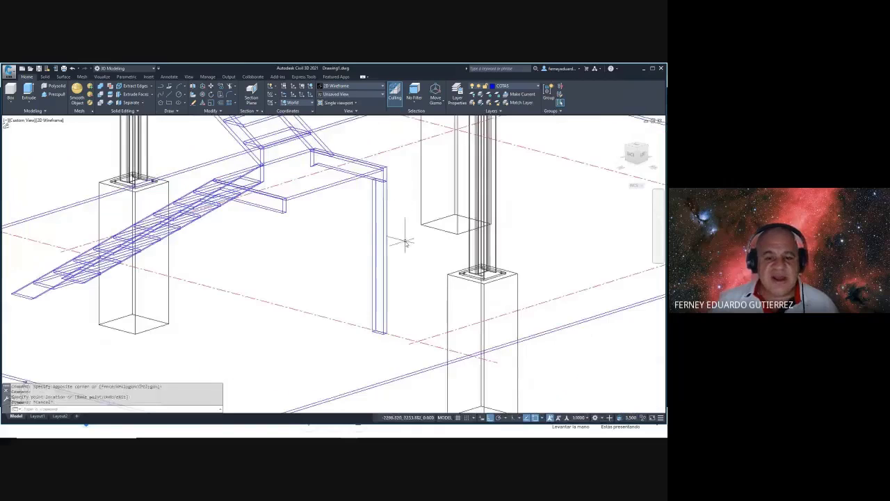
- Mirror the support post to create a second post, keeping the original
type("mi")
key("Return")
left_click(393, 229)
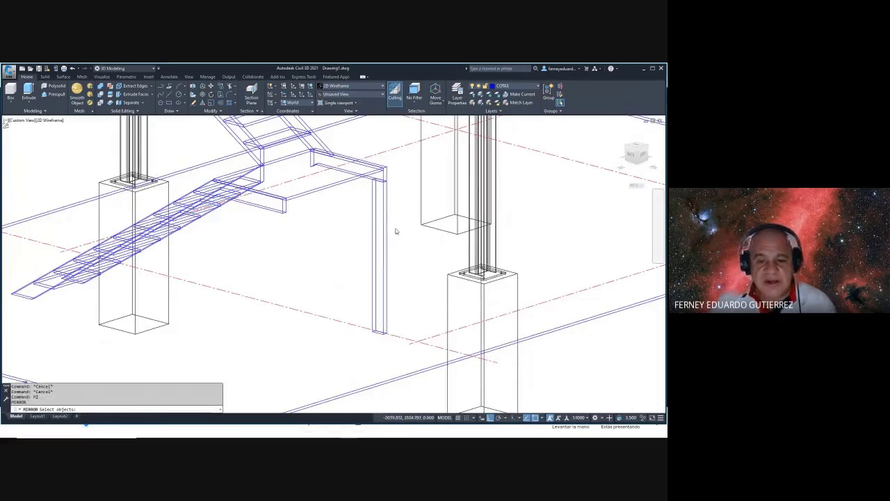
left_click(362, 227)
key("Return")
left_click(350, 325)
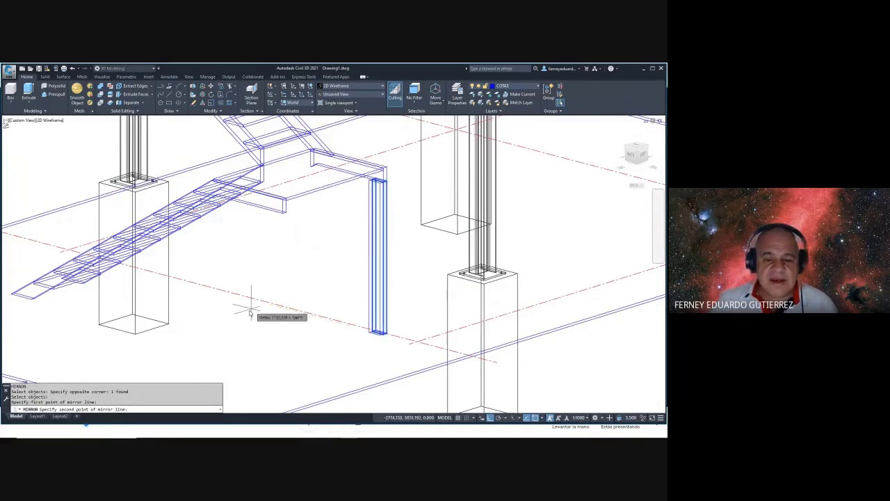
left_click(313, 350)
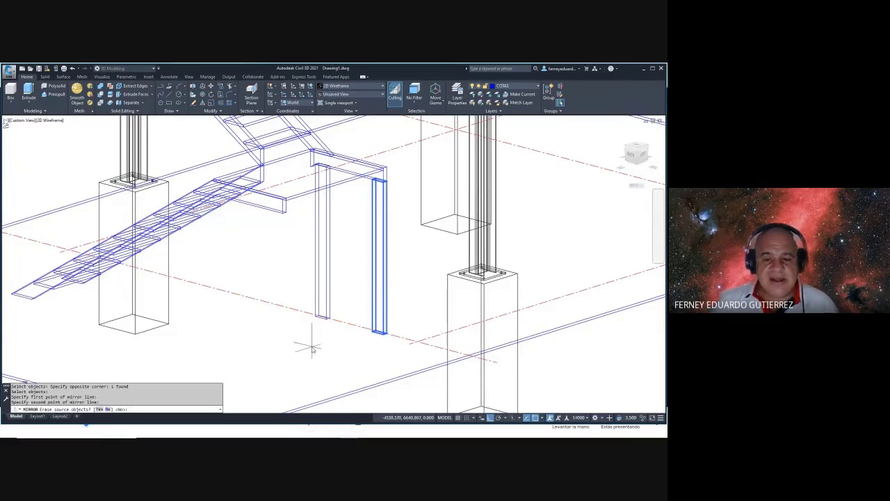
key("Return")
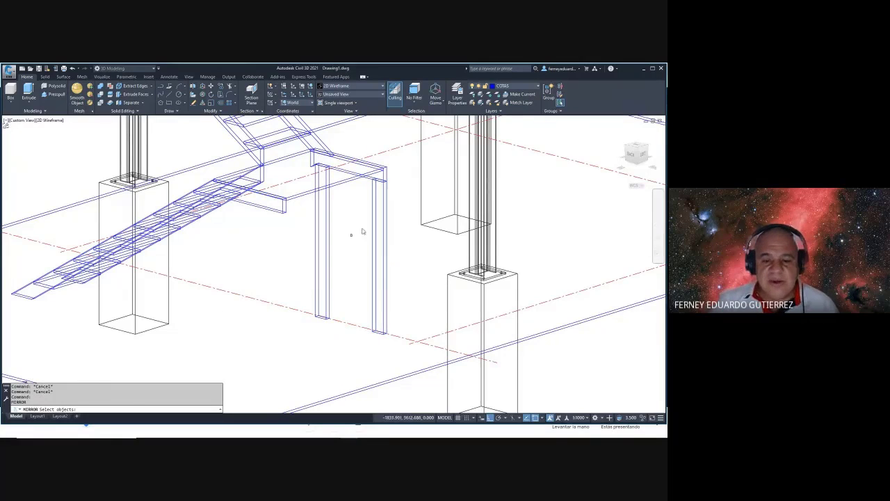
- Mirror both posts under the landing's other side, giving four supports
left_click(394, 233)
left_click(311, 251)
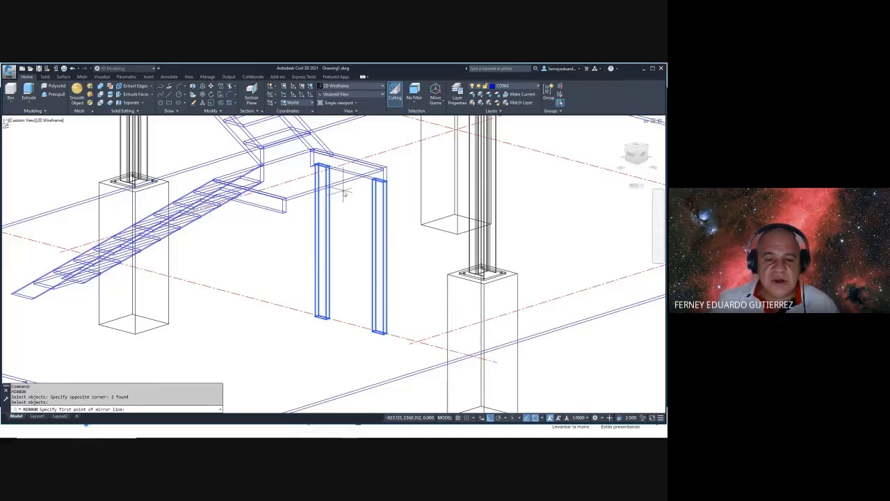
left_click(335, 348)
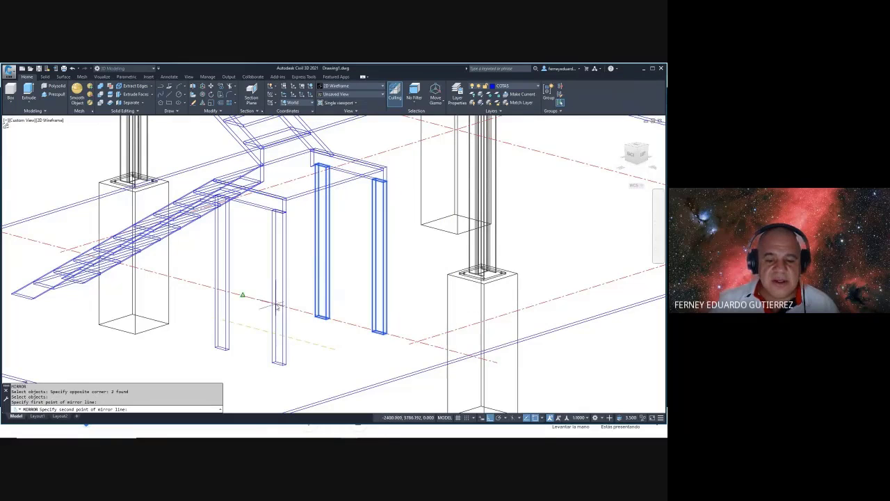
left_click(250, 276)
key("Escape")
key("Escape")
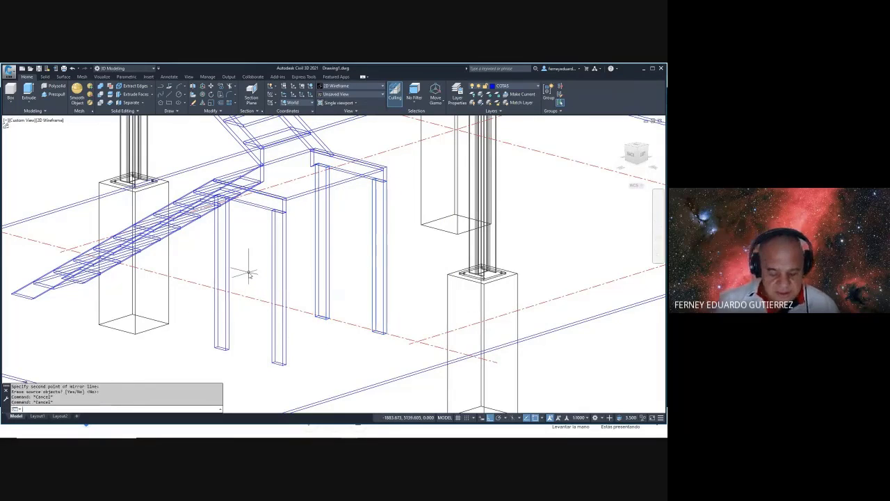
type("vs")
key("Return")
- Apply the Conceptual visual style and orbit to inspect the landing's four legs
type("c")
key("Return")
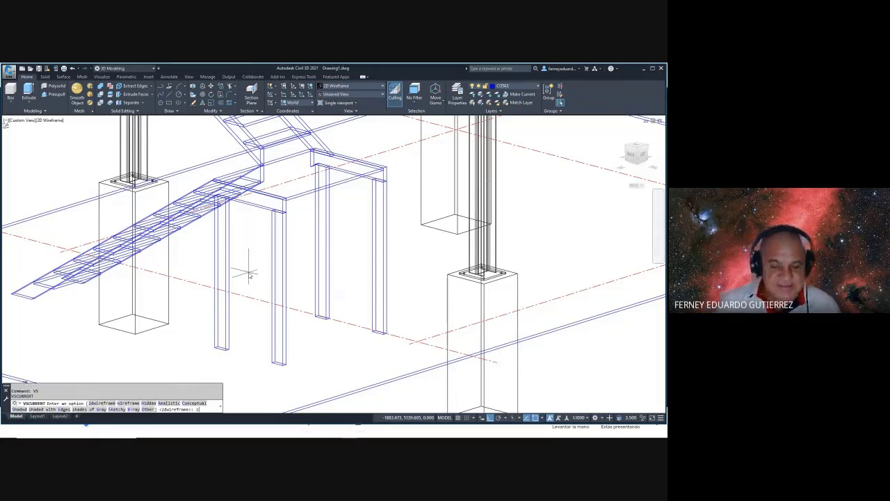
middle_click_drag(294, 282, 504, 266, "shift")
scroll(262, 176, "up", 2)
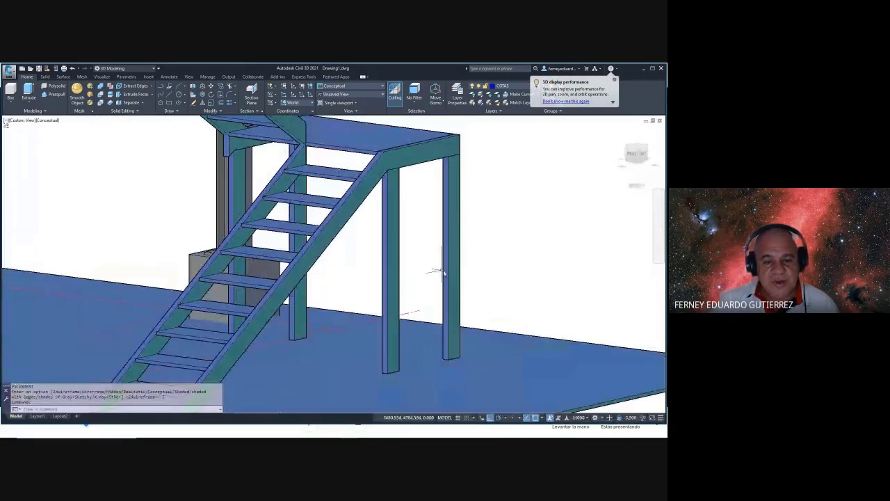
middle_click_drag(440, 272, 346, 236, "shift")
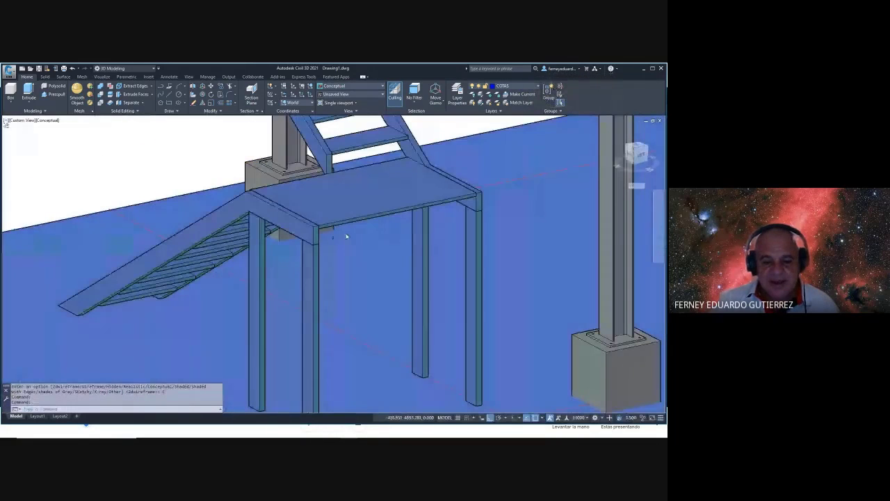
scroll(313, 235, "down", 4)
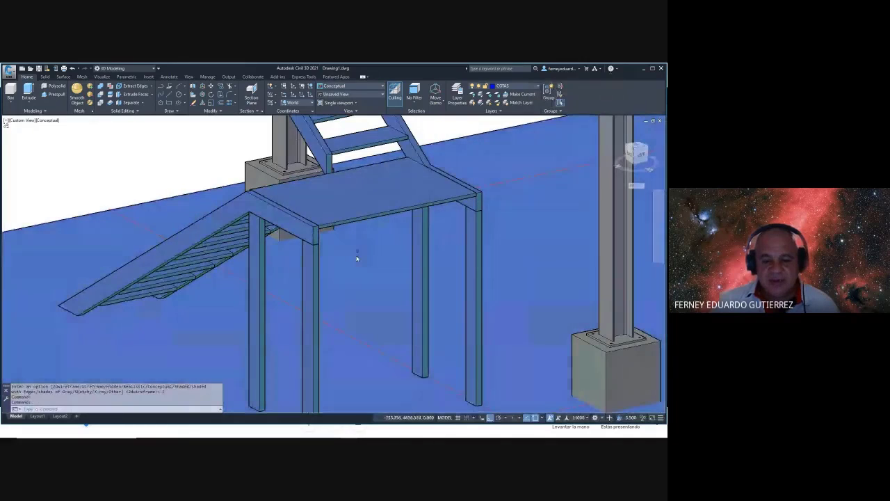
- Copy a front landing leg to the slab's left edge
type("cp")
key("Return")
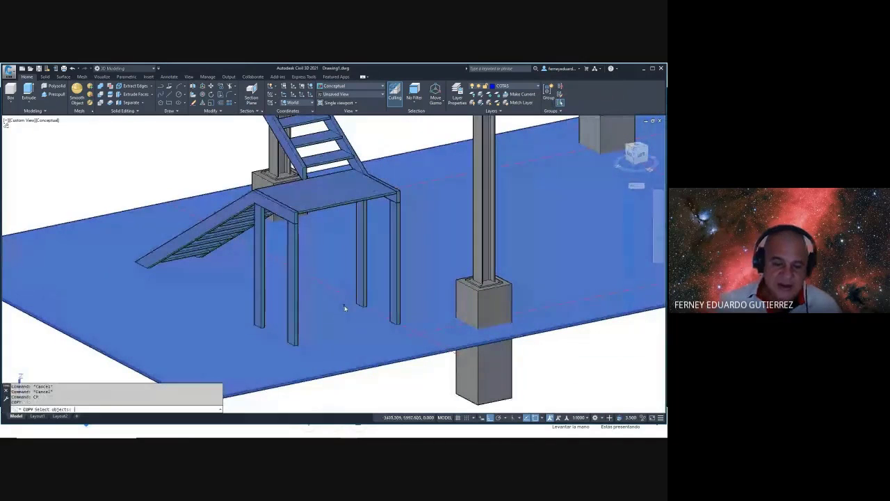
left_click(295, 328)
key("Return")
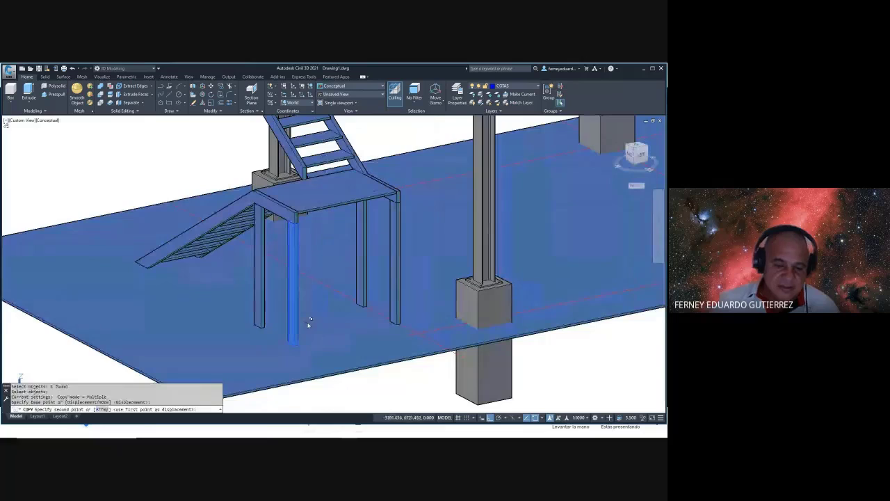
left_click(308, 322)
scroll(309, 323, "down", 4)
left_click(202, 357)
key("Escape")
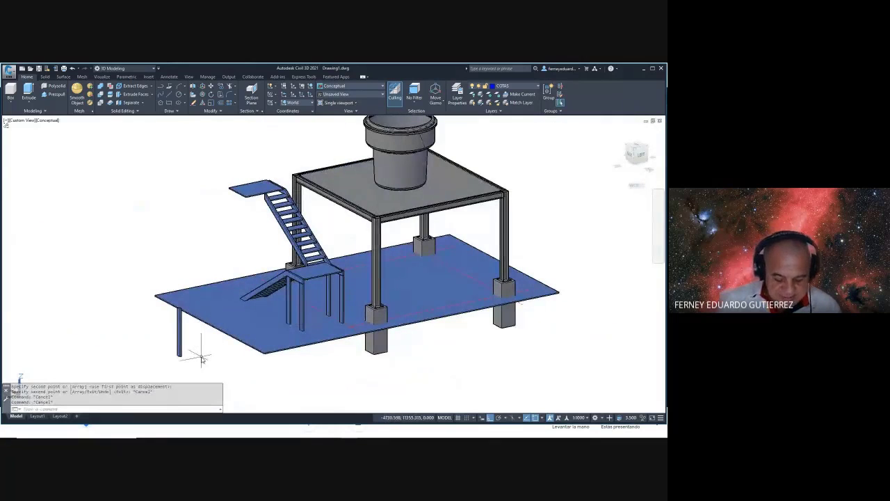
- Start ALIGN on the copied leg, matching its first point to the landing's top corner
type("alig")
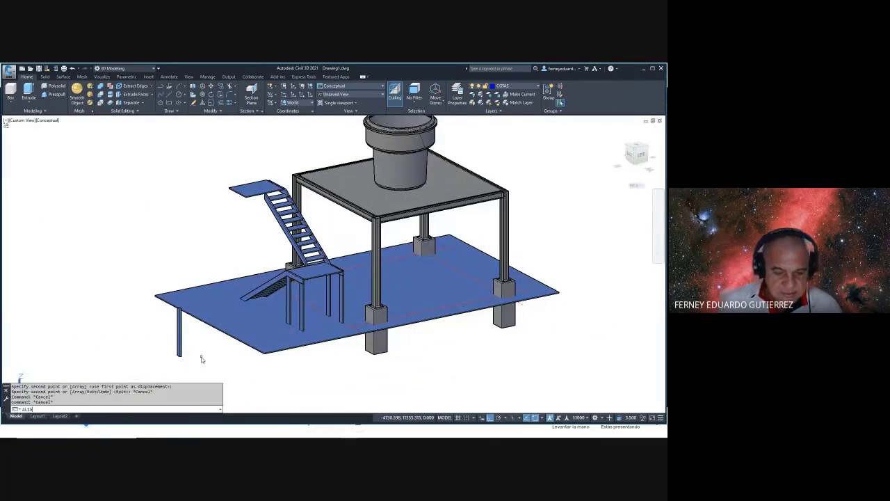
type("n")
key("Return")
left_click(166, 359)
key("Return")
scroll(183, 352, "up", 5)
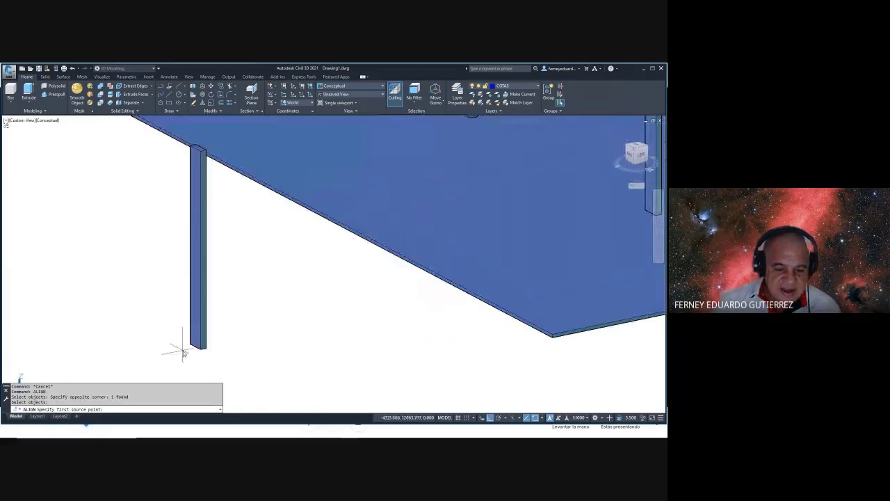
left_click(188, 343)
scroll(188, 343, "down", 6)
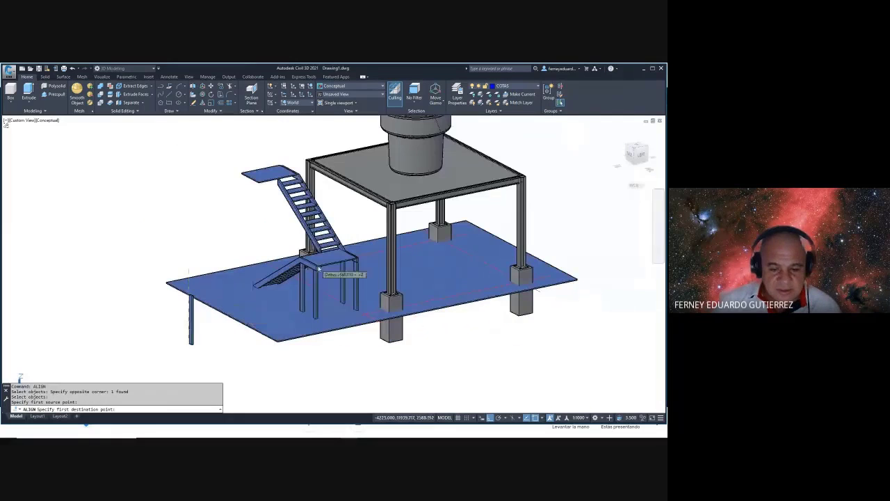
scroll(316, 278, "up", 6)
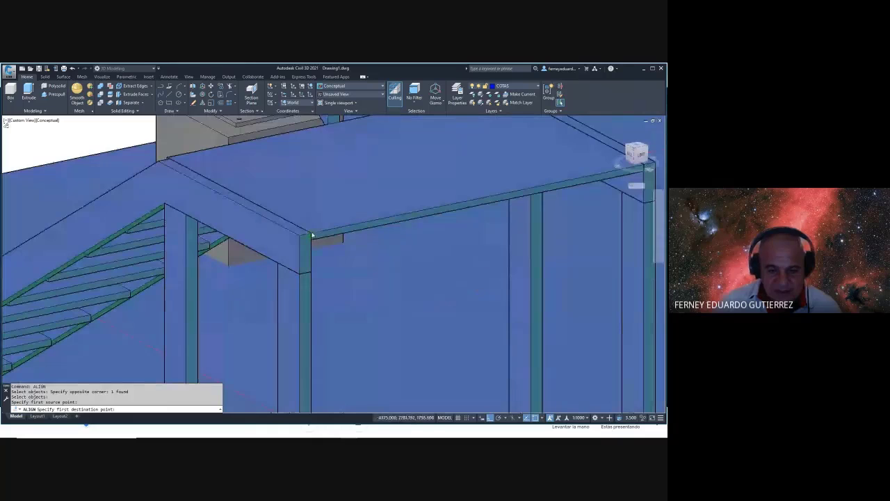
left_click(312, 236)
scroll(353, 256, "down", 6)
scroll(188, 337, "up", 5)
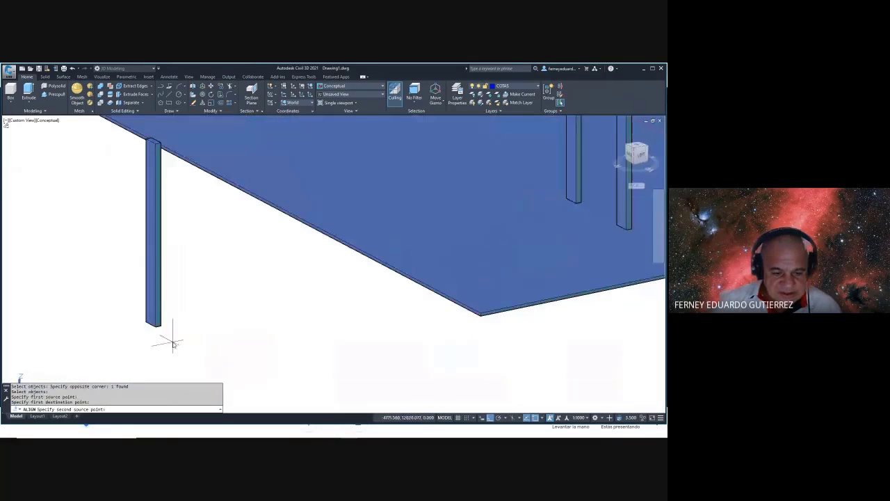
- Match the second and third alignment points to finish positioning the leg
left_click(153, 327)
scroll(155, 331, "down", 5)
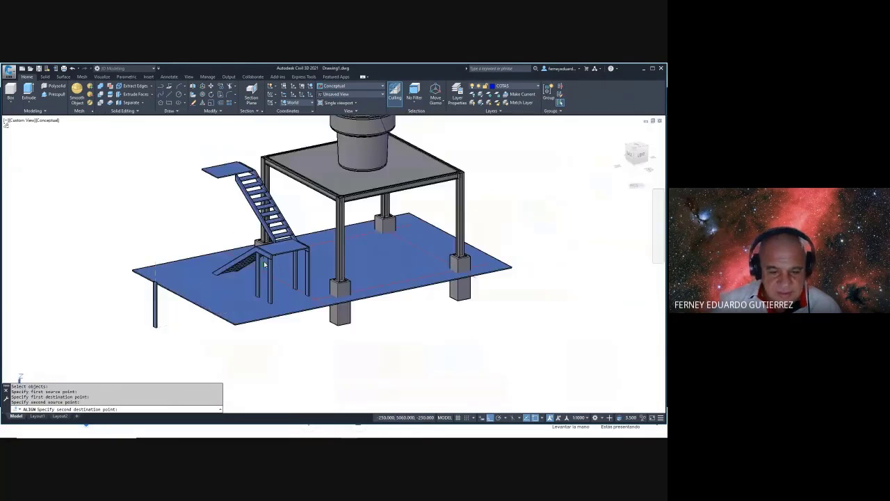
scroll(266, 260, "up", 7)
left_click(266, 259)
scroll(316, 286, "down", 5)
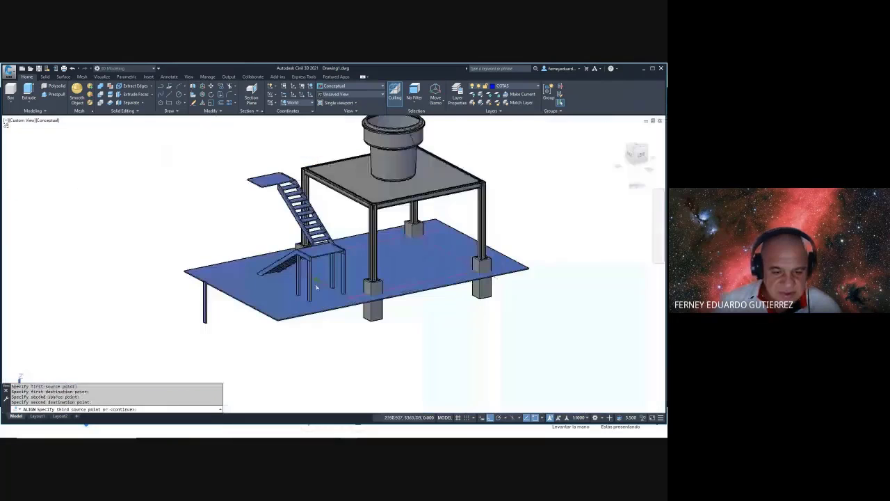
scroll(205, 304, "up", 3)
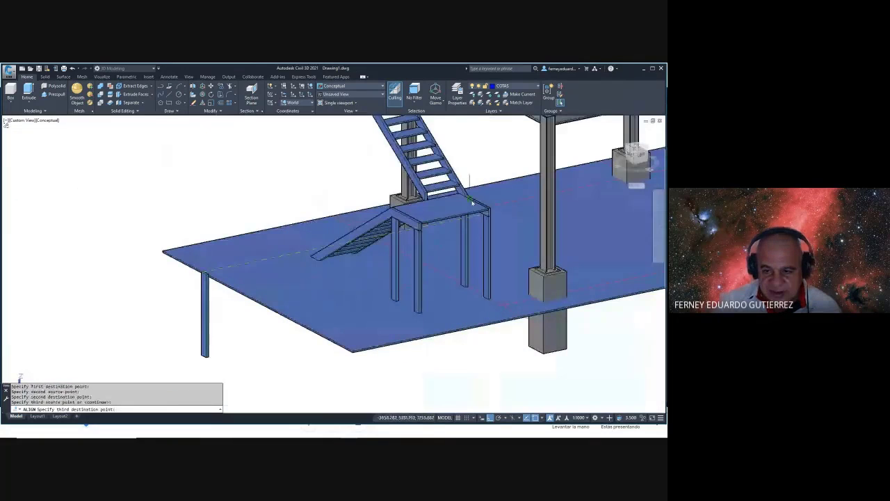
scroll(472, 201, "up", 4)
left_click(525, 228)
middle_click_drag(445, 277, 377, 284, "shift")
- Orbit around the stair and landing to inspect the treads from several sides
key("Escape")
key("Escape")
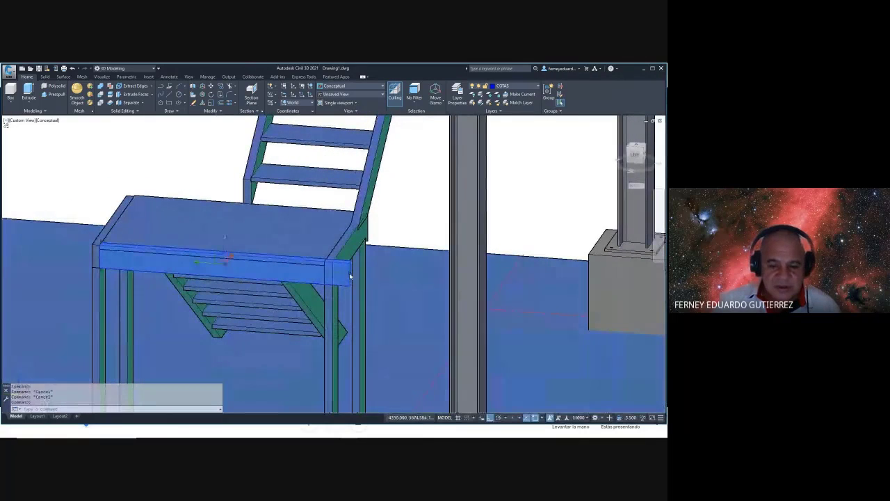
scroll(344, 271, "up", 2)
key("Escape")
scroll(348, 271, "down", 5)
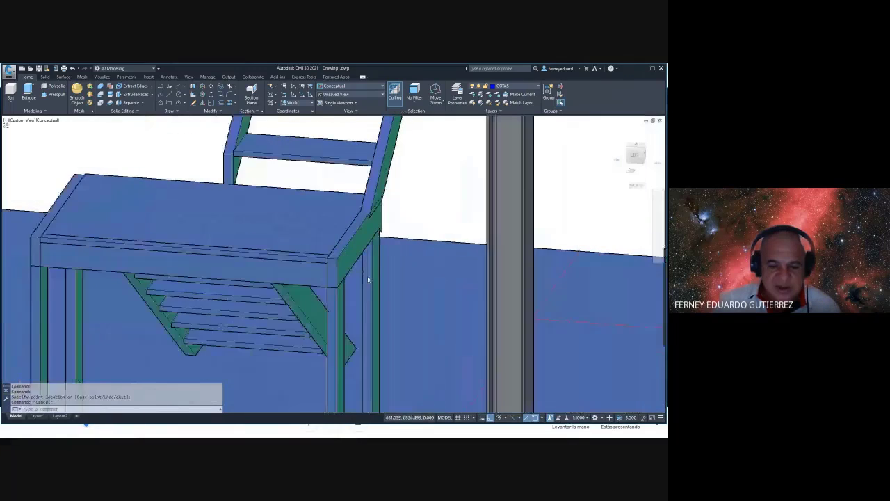
scroll(209, 247, "up", 5)
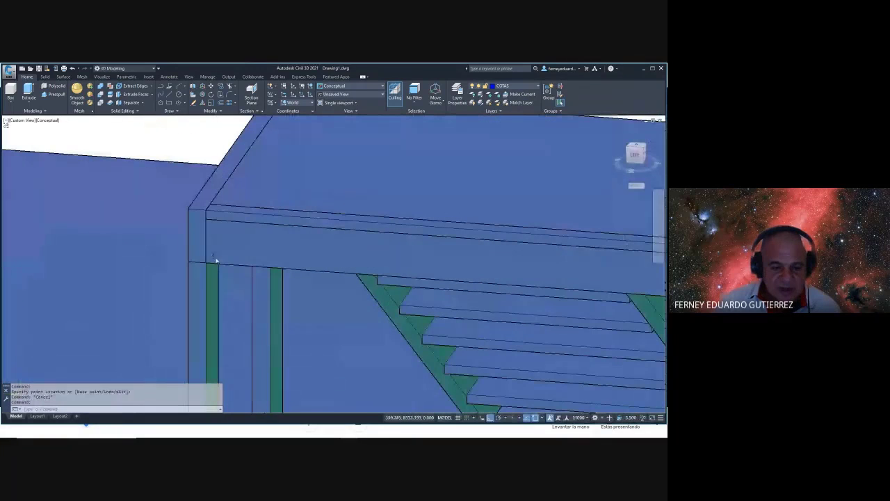
scroll(215, 261, "up", 3)
scroll(242, 270, "down", 5)
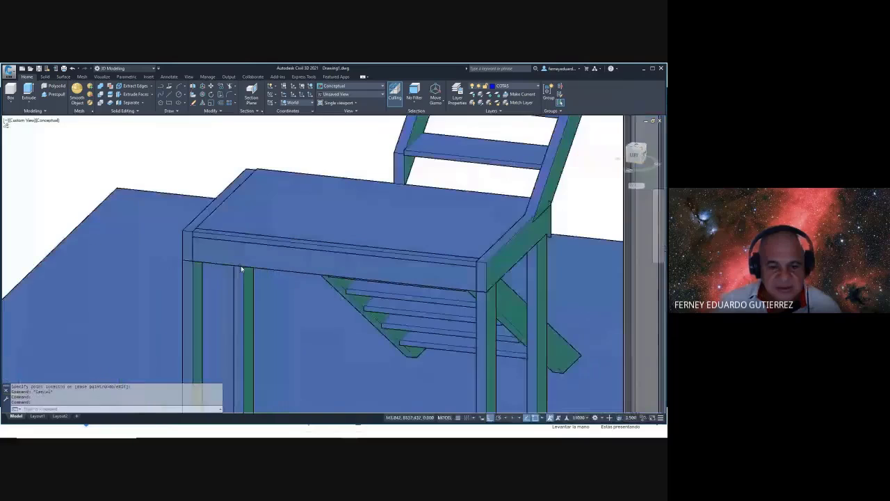
middle_click_drag(251, 275, 248, 259, "shift")
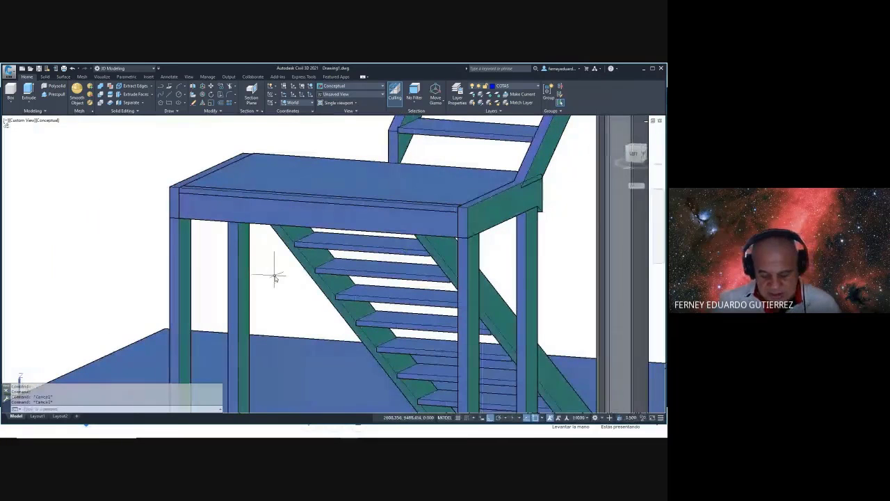
type("m")
key("Return")
key("Escape")
scroll(209, 240, "down", 3)
scroll(216, 245, "up", 2)
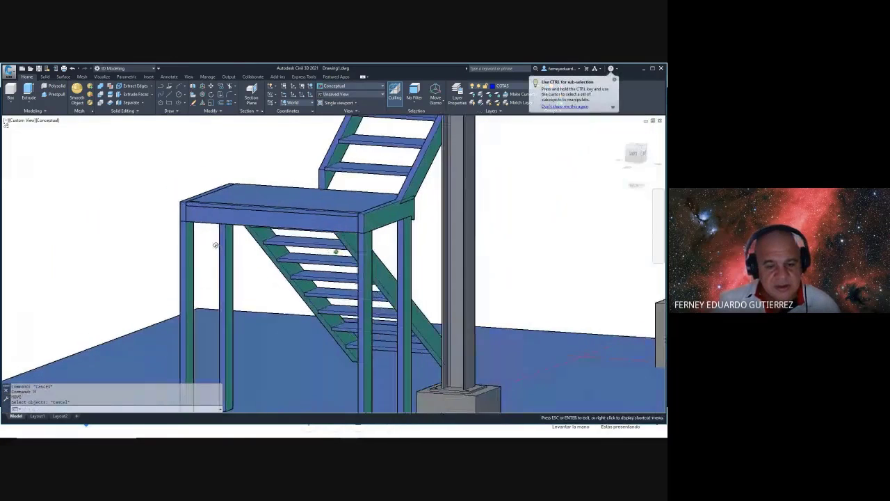
middle_click_drag(216, 245, 320, 254, "shift")
middle_click_drag(458, 295, 466, 298, "shift")
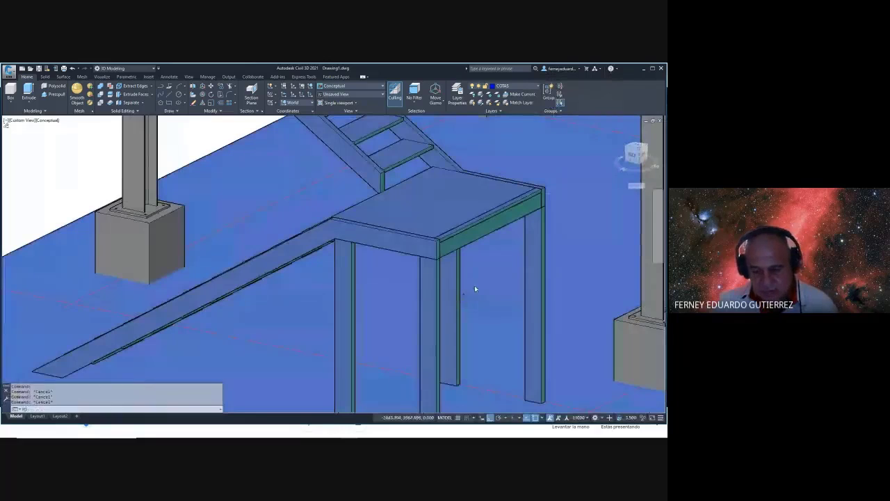
- Mirror the landing's front beam, setting the mirror line with Mid Between 2 Points
type("MI")
key("Return")
left_click(496, 235)
key("Return")
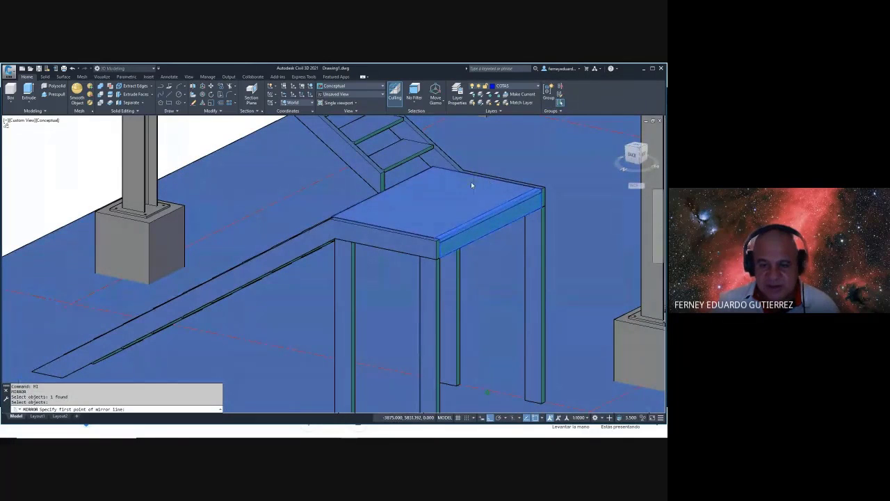
right_click(435, 187, "shift")
left_click(460, 205)
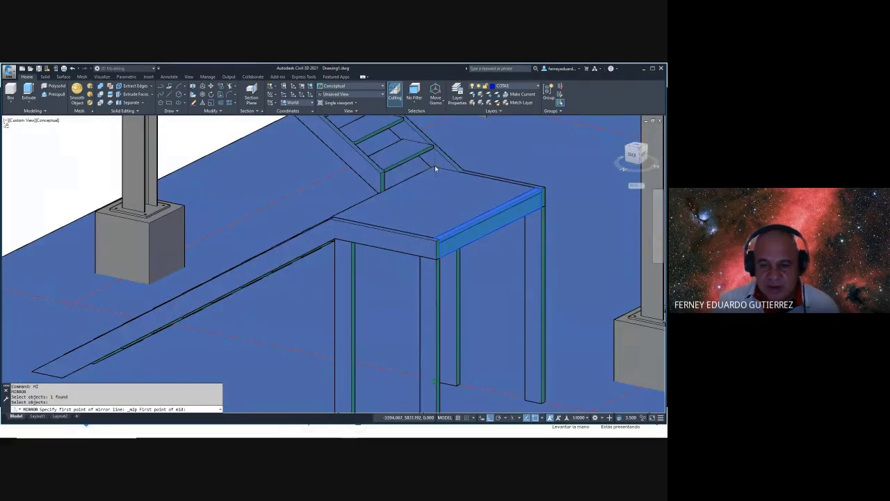
scroll(435, 165, "up", 3)
- Cancel the pending mirror and switch the display to 2D Wireframe
key("Escape")
type("vs")
key("Return")
type("2")
key("Return")
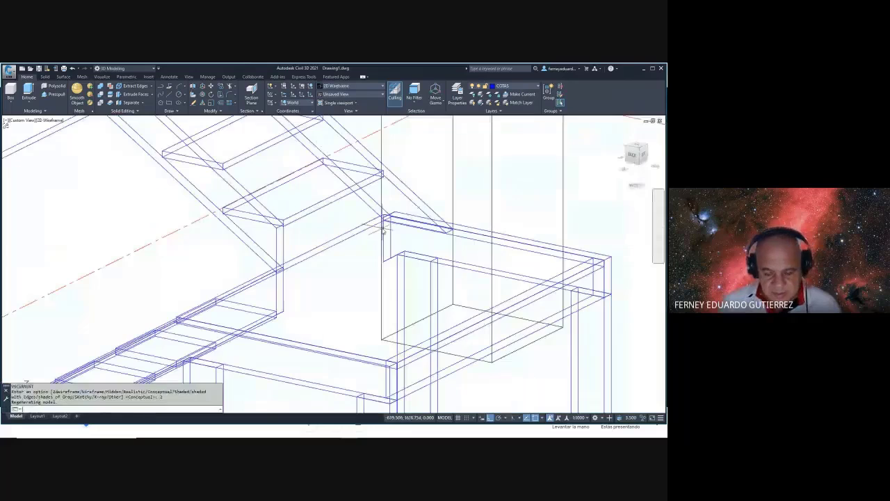
- Mirror the landing's front beam about a line from a mid-between-points (endpoint, perpendicular) point, keeping the original
type("mi")
key("Return")
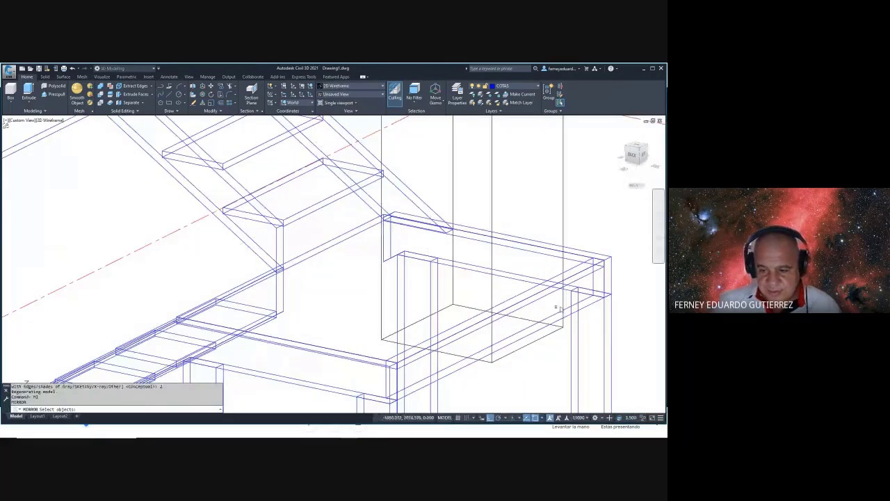
left_click(590, 305)
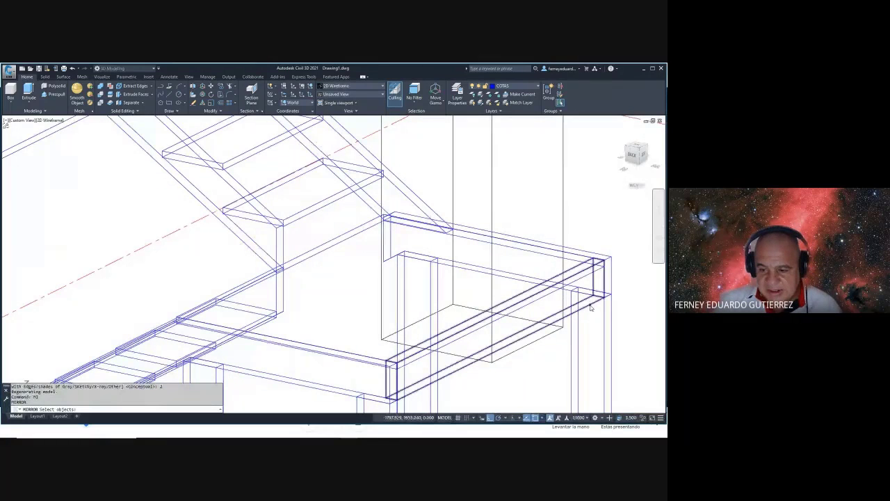
right_click(588, 201, "shift")
left_click(609, 216)
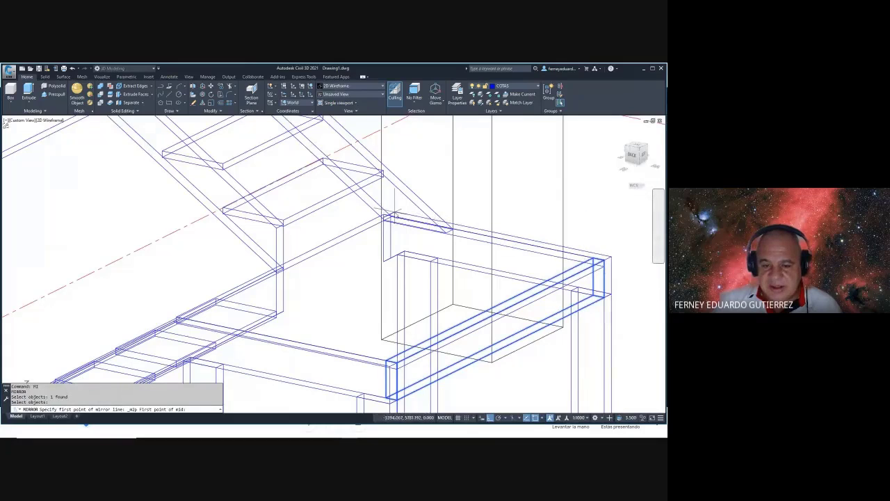
right_click(311, 248, "shift")
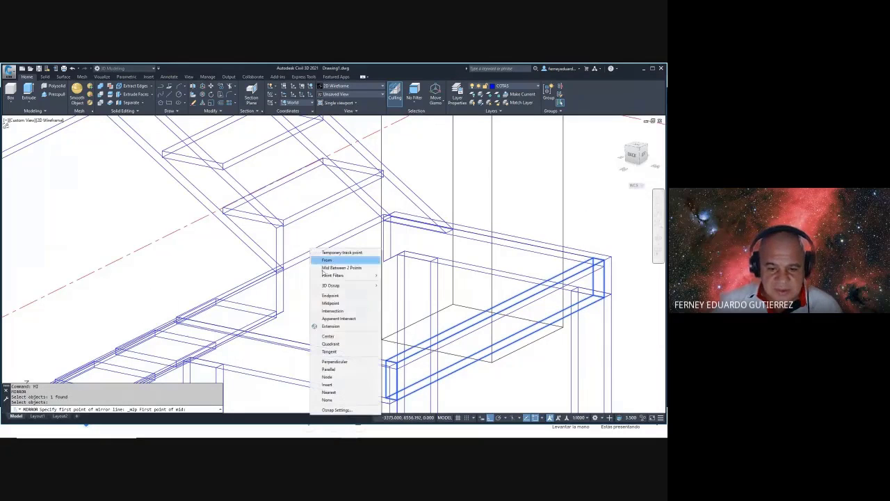
left_click(337, 304)
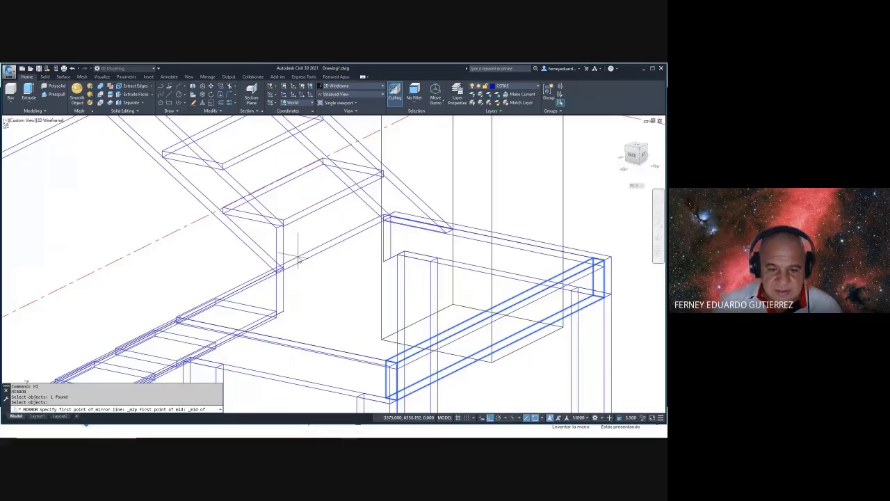
left_click(298, 259)
right_click(300, 235, "shift")
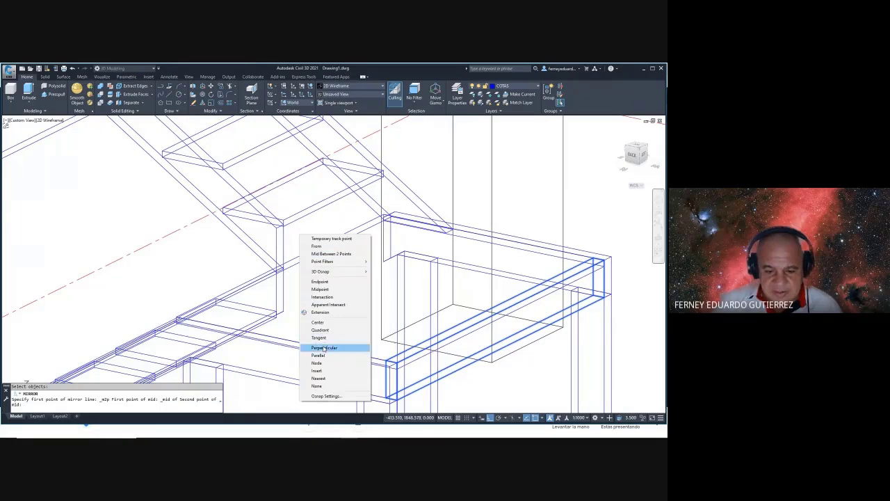
left_click(324, 348)
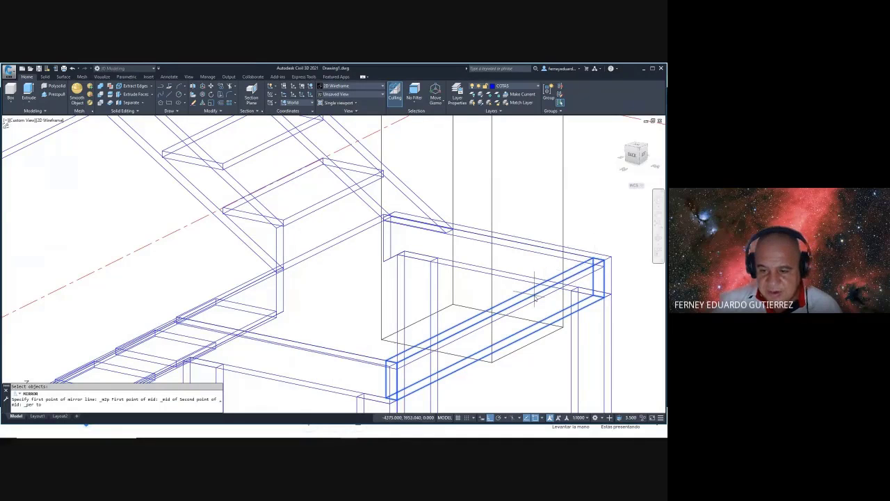
left_click(535, 299)
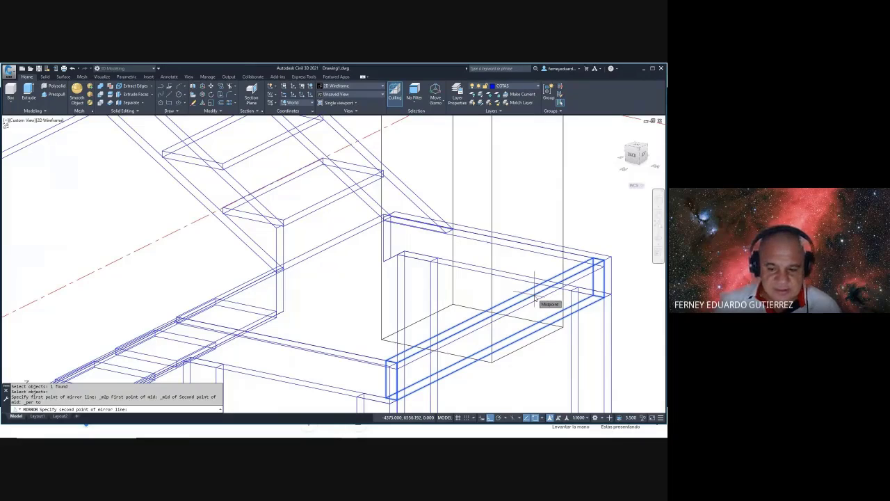
scroll(381, 320, "down", 5)
scroll(382, 320, "down", 5)
left_click(527, 255)
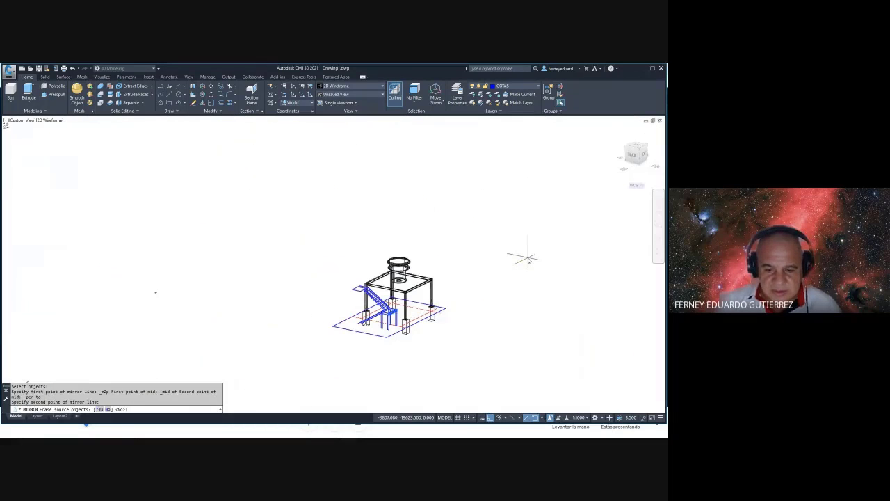
scroll(388, 354, "up", 8)
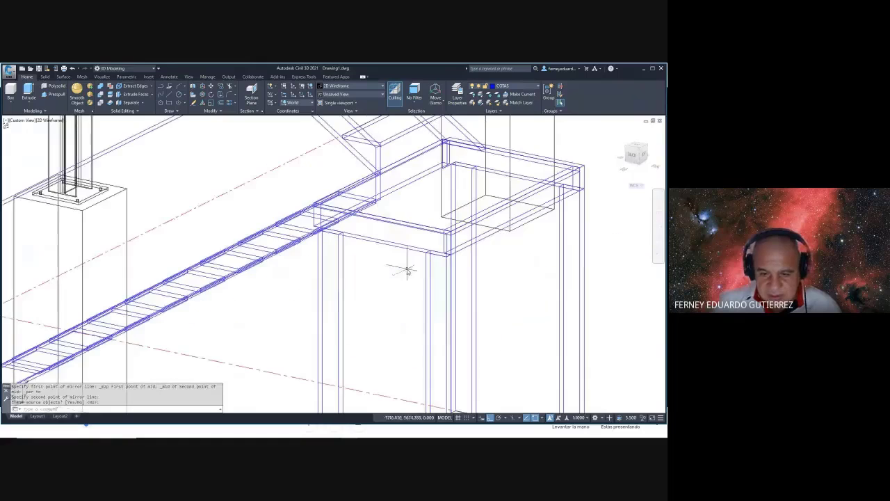
- Copy the landing beam from its corner base point to the opposite frame corner
middle_click_drag(416, 337, 413, 348, "shift")
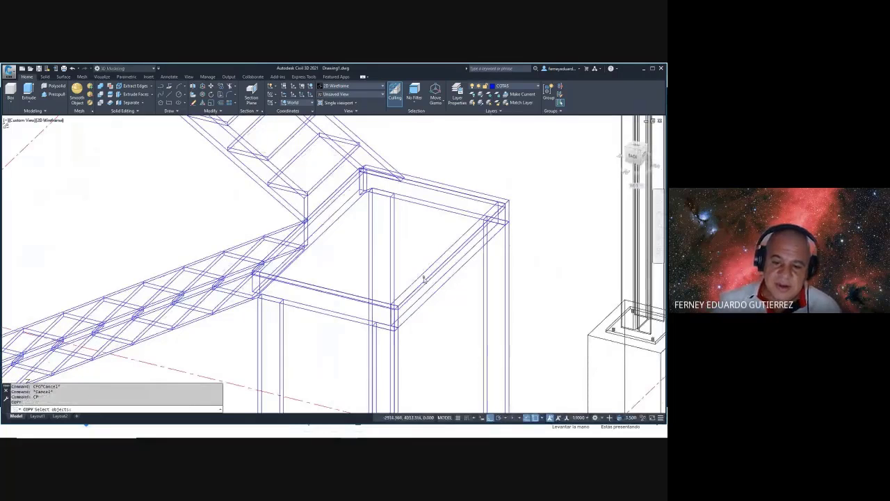
key("Return")
scroll(417, 299, "up", 5)
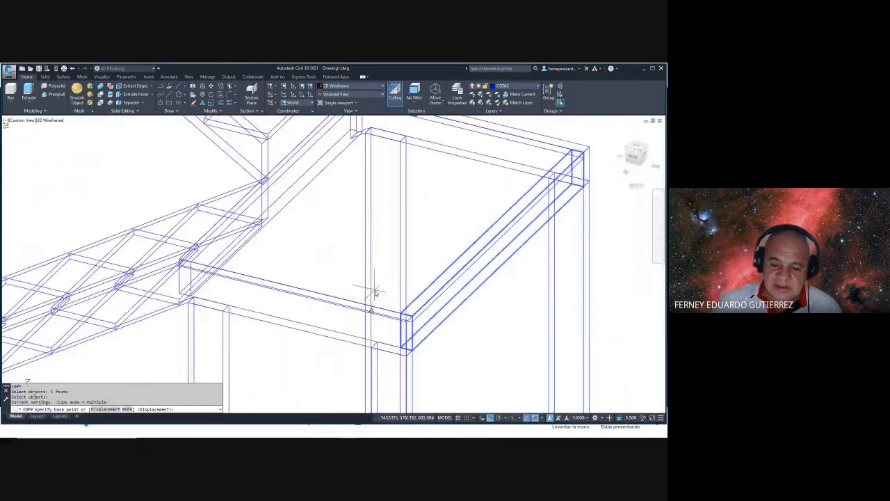
left_click(417, 327)
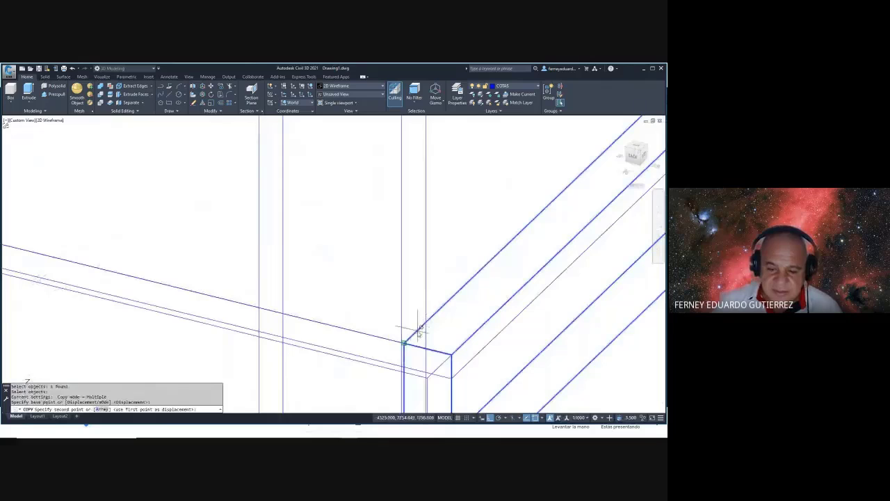
scroll(424, 313, "down", 5)
scroll(230, 282, "up", 5)
scroll(178, 275, "up", 3)
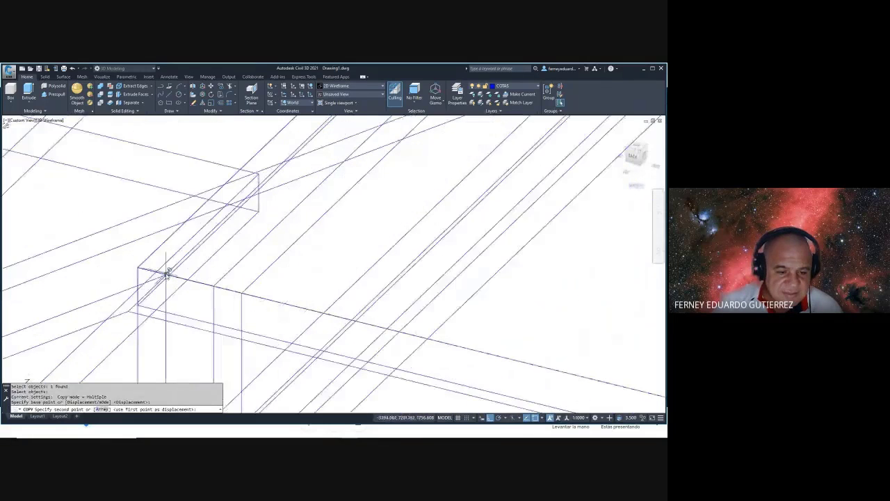
left_click(137, 270)
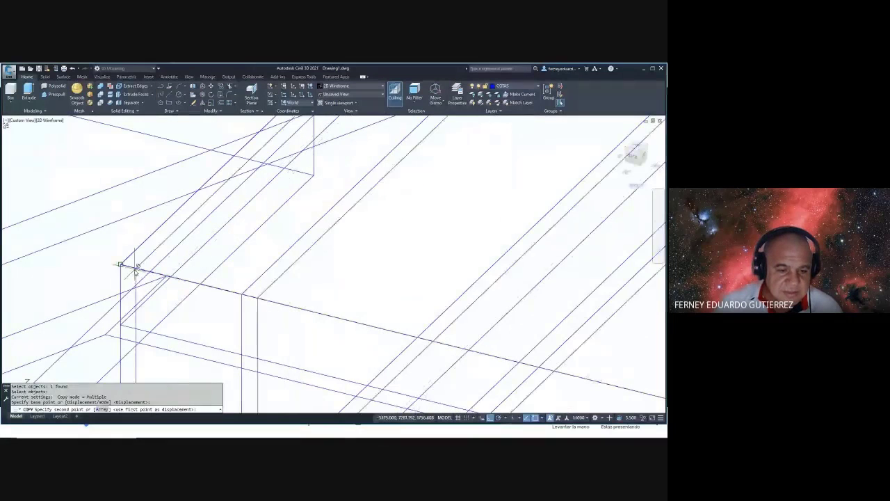
key("Escape")
scroll(281, 295, "down", 2)
scroll(300, 304, "down", 3)
- Return the model to the shaded Conceptual visual style
mouse_move(306, 300)
middle_mouse_down("shift")
mouse_move(339, 280)
mouse_move(383, 274)
mouse_move(415, 283)
mouse_move(431, 312)
mouse_move(427, 353)
mouse_move(425, 277)
mouse_move(468, 248)
mouse_move(441, 259)
mouse_move(333, 249)
mouse_move(279, 265)
middle_mouse_up("shift")
type("VS")
key("Return")
type("C")
key("Return")
scroll(237, 276, "up", 8)
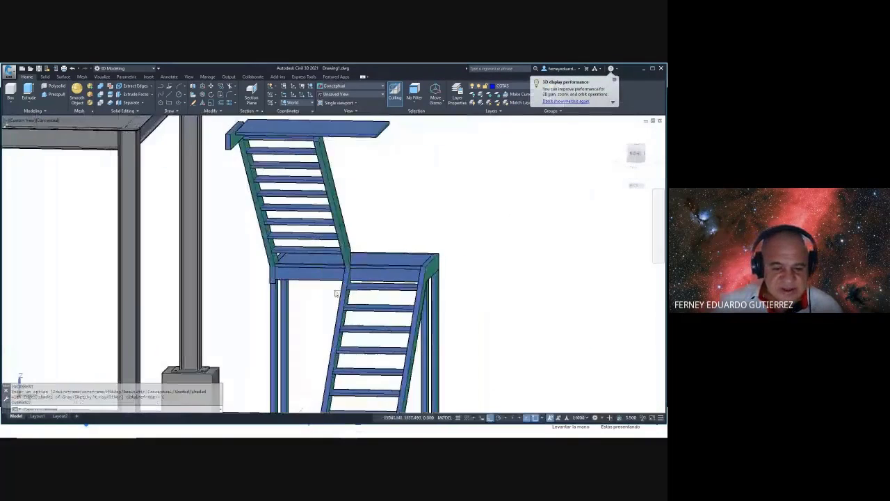
scroll(238, 276, "down", 4)
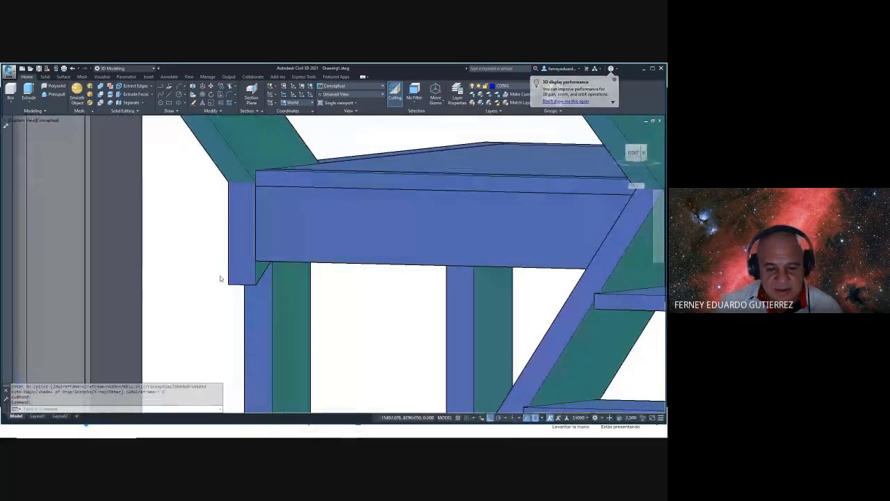
- Try a horizontal XY slice of the short column block at the beam's bottom corner, then abandon it
key("Escape")
key("Escape")
key("Return")
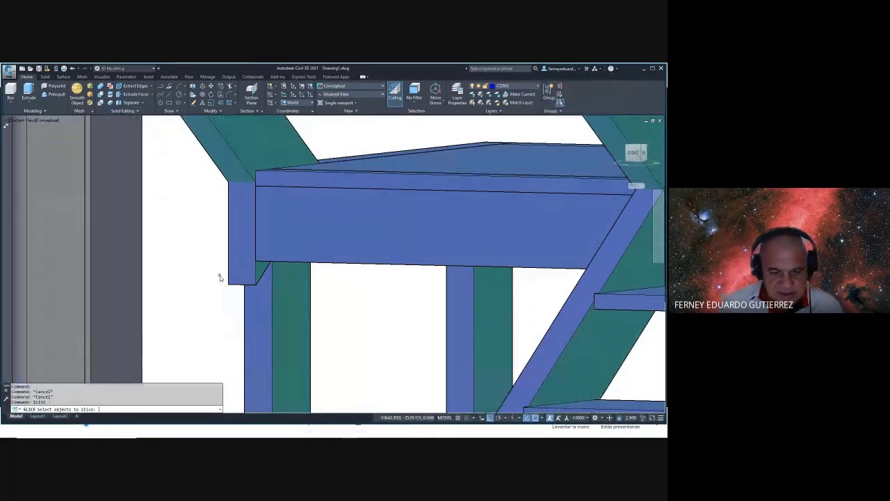
left_click(227, 280)
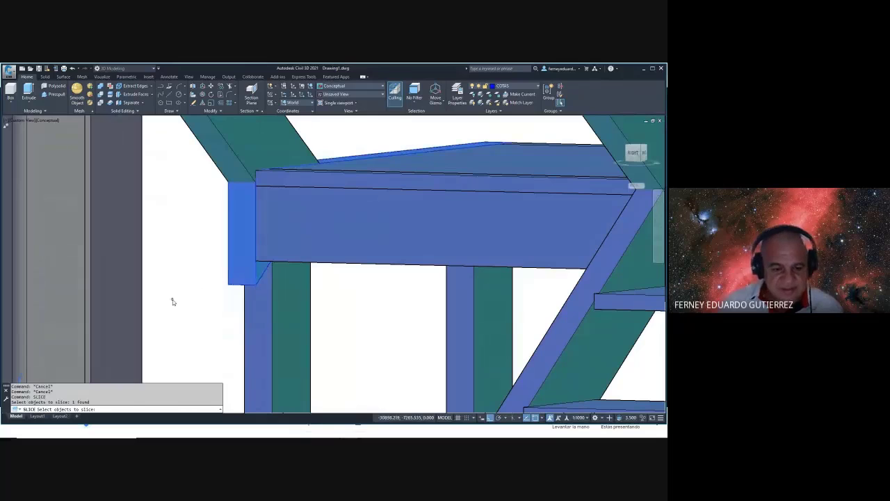
key("Return")
type("xy")
key("Return")
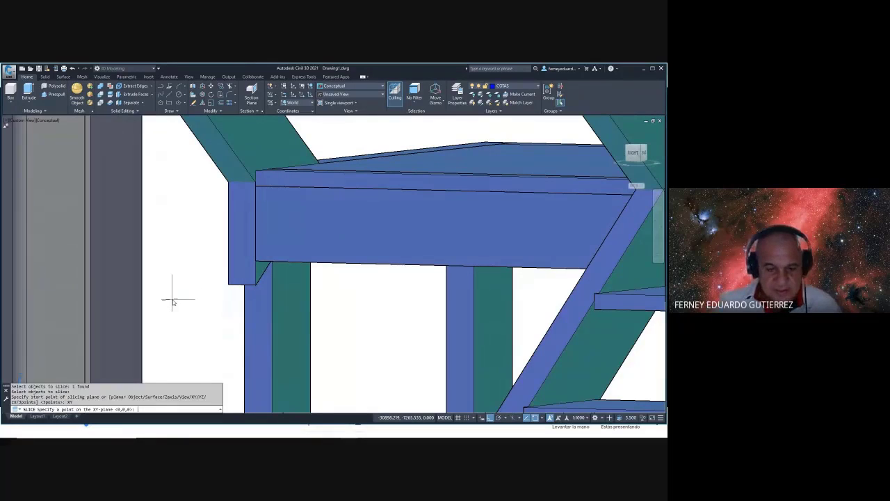
left_click(258, 264)
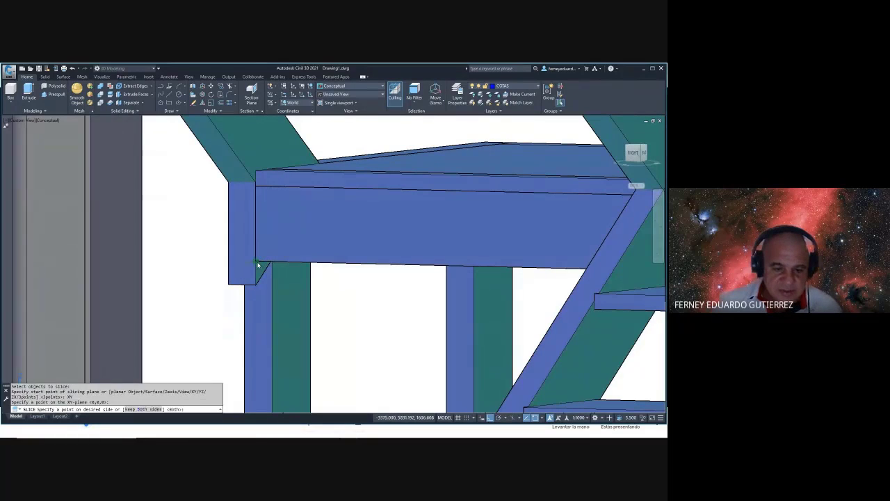
key("Escape")
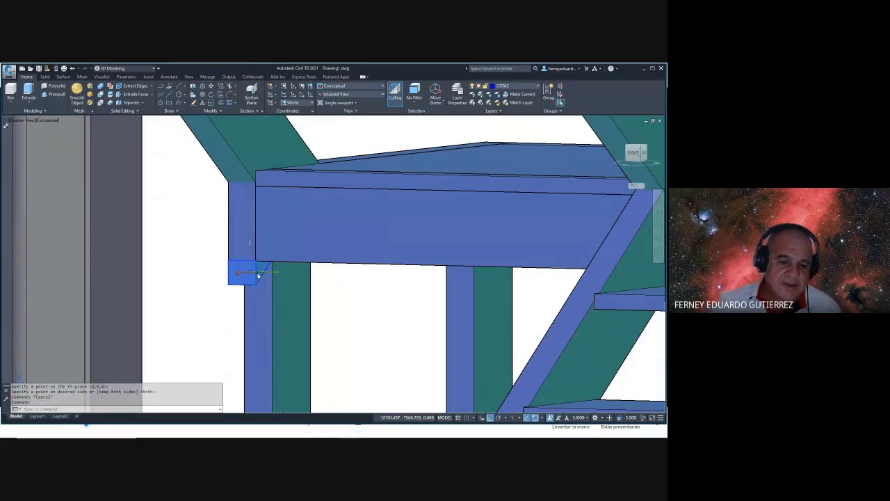
- Delete the small block below the beam end and orbit to inspect the stairs
key("Delete")
mouse_move(276, 272)
middle_mouse_down("shift")
mouse_move(292, 259)
mouse_move(179, 288)
middle_mouse_up("shift")
scroll(334, 271, "down", 10)
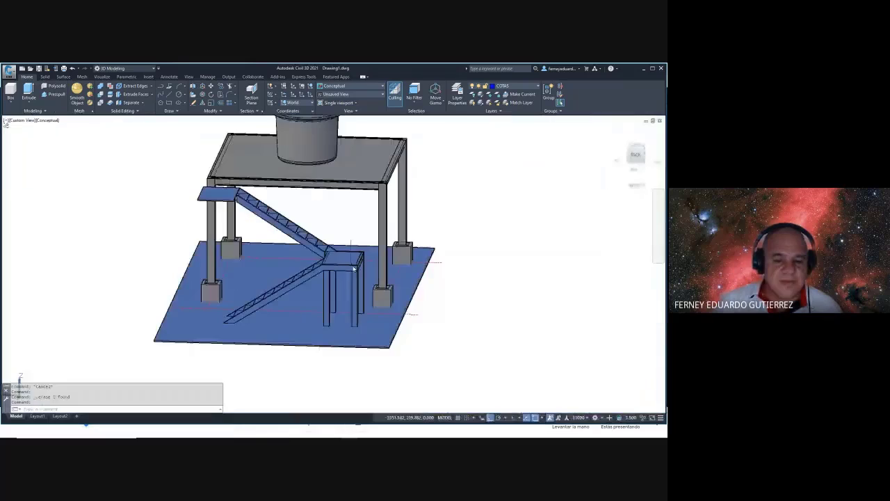
middle_click_drag(363, 269, 497, 248, "shift")
scroll(358, 256, "up", 5)
scroll(367, 250, "down", 8)
scroll(365, 251, "up", 5)
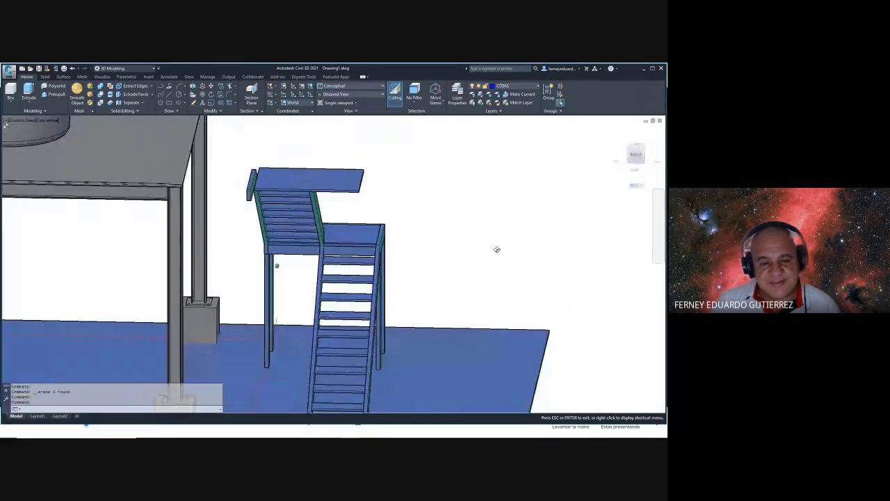
- Move the top landing plate off to the right of the stairs
type("mi")
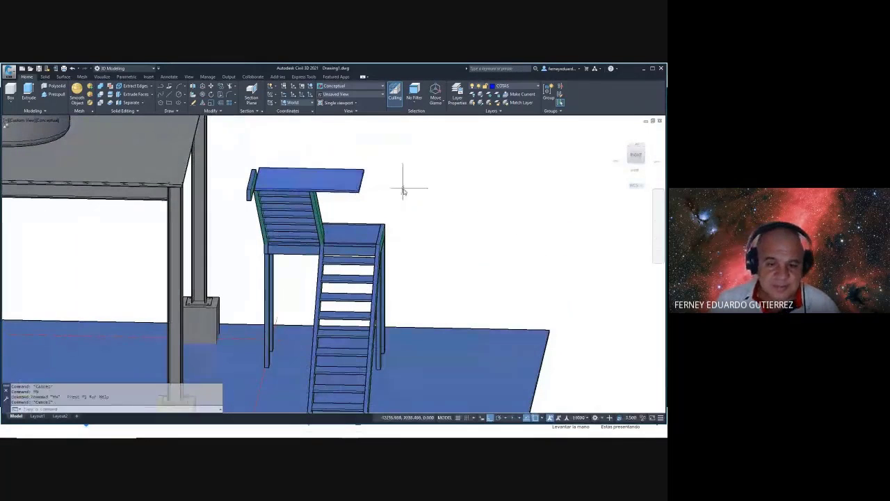
type("m")
key("Return")
left_click(403, 196)
left_click(339, 166)
key("Return")
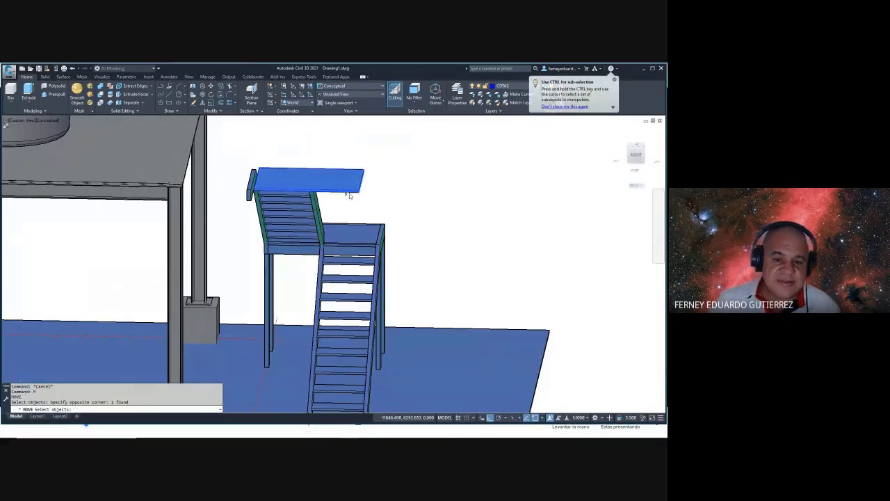
left_click(369, 193)
left_click(502, 193)
key("Escape")
key("Escape")
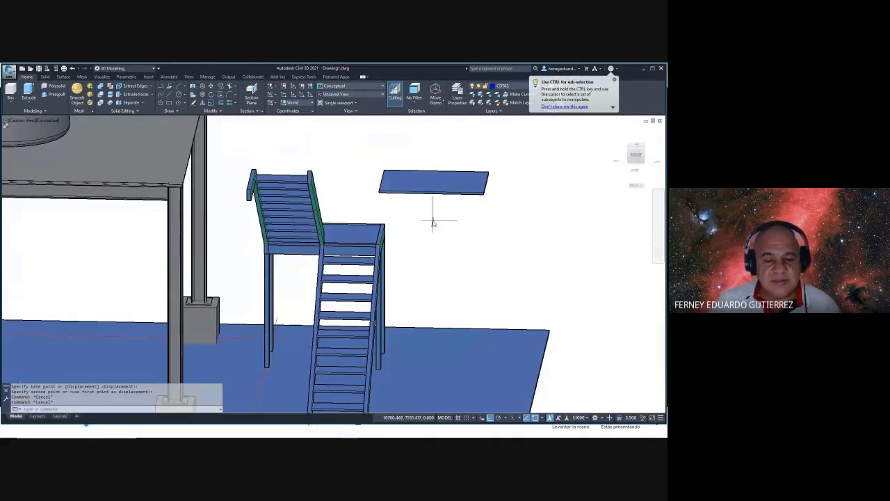
- Delete the upper flight's inner stringer
middle_click_drag(433, 222, 323, 246, "shift")
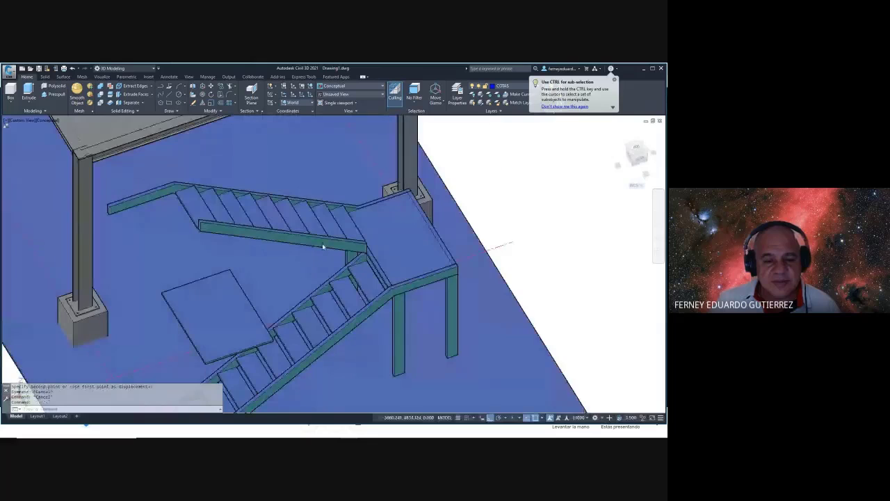
left_click(320, 245)
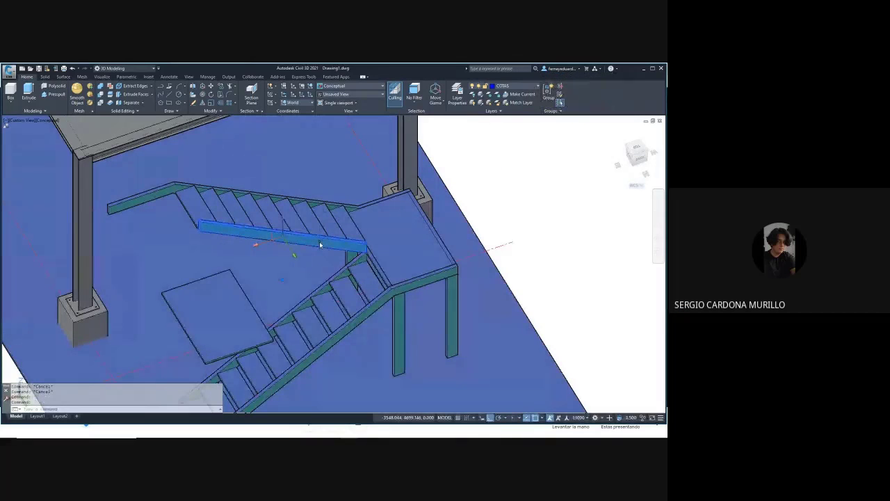
key("Delete")
- Mirror the remaining upper-flight stringer about the stair centre, keeping the original
middle_click_drag(332, 222, 370, 245, "shift")
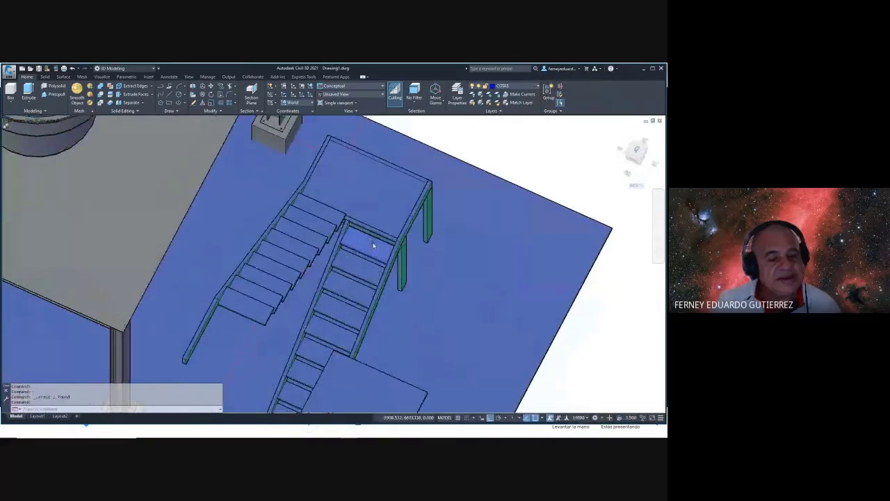
type("mi")
key("Return")
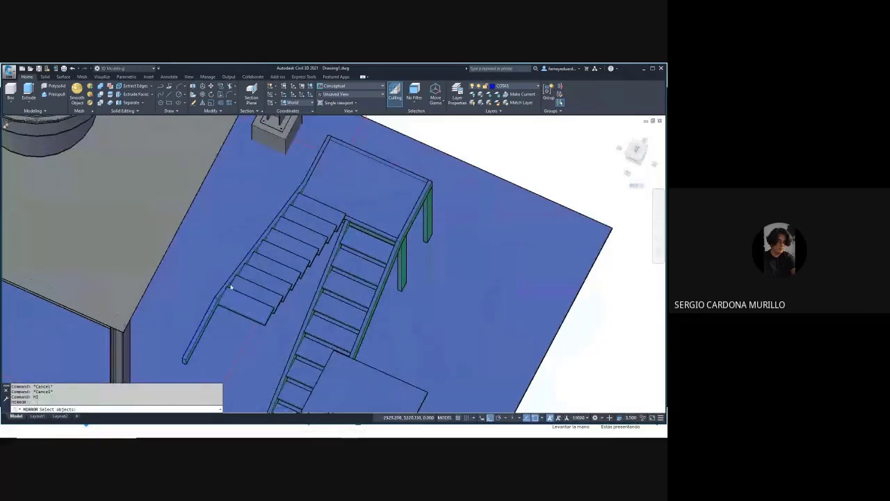
left_click(233, 286)
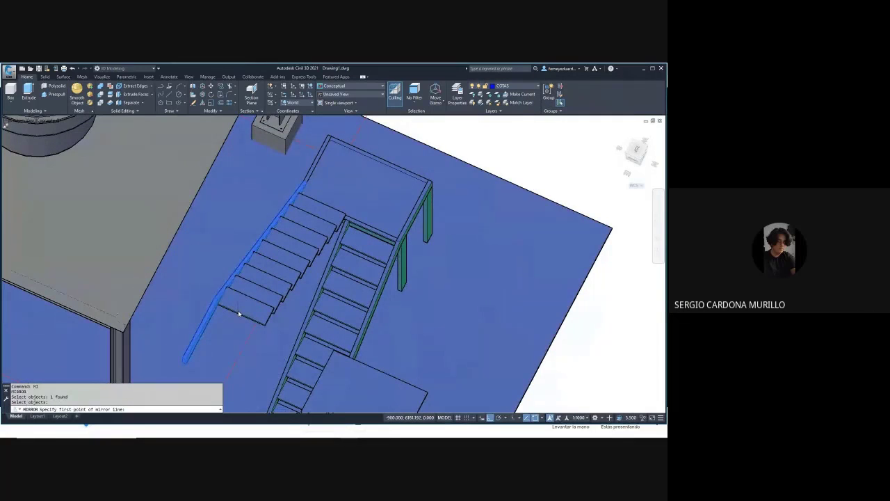
left_click(238, 310)
scroll(238, 310, "down", 5)
left_click(293, 234)
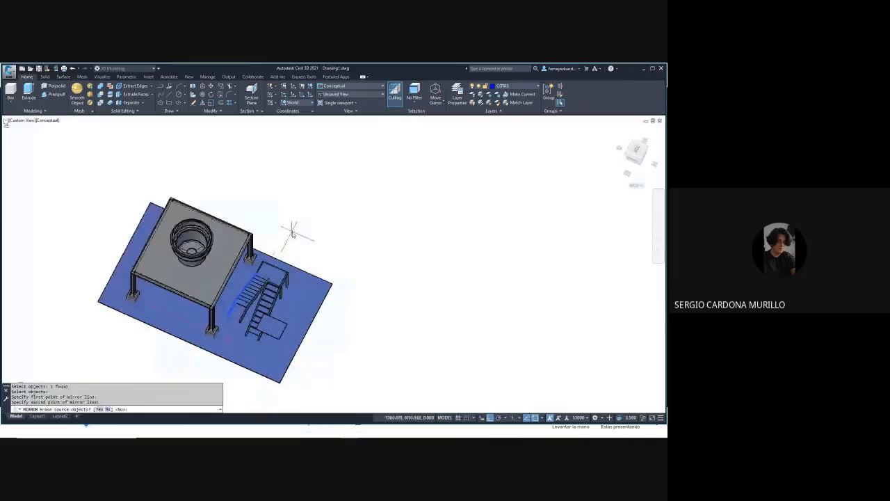
key("Return")
middle_click_drag(293, 233, 268, 230, "shift")
scroll(318, 251, "up", 2)
scroll(318, 251, "up", 2)
middle_click_drag(392, 258, 394, 261, "shift")
key("Escape")
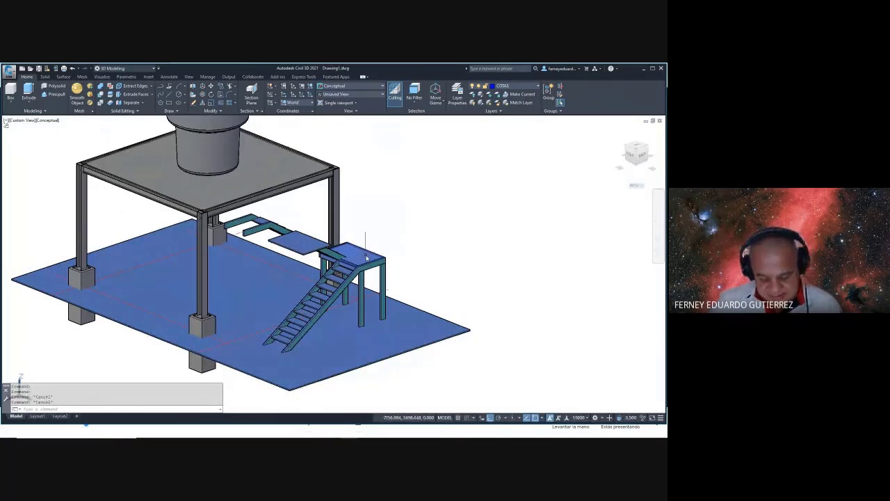
- Move the loose landing plate against the upper flight's end
type("m")
key("Return")
left_click(302, 256)
key("Return")
left_click(302, 255)
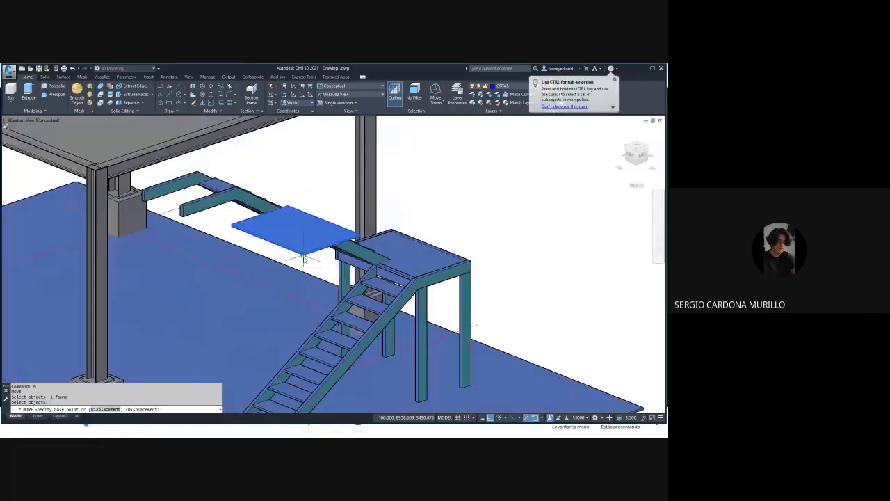
scroll(306, 257, "up", 4)
scroll(236, 209, "up", 4)
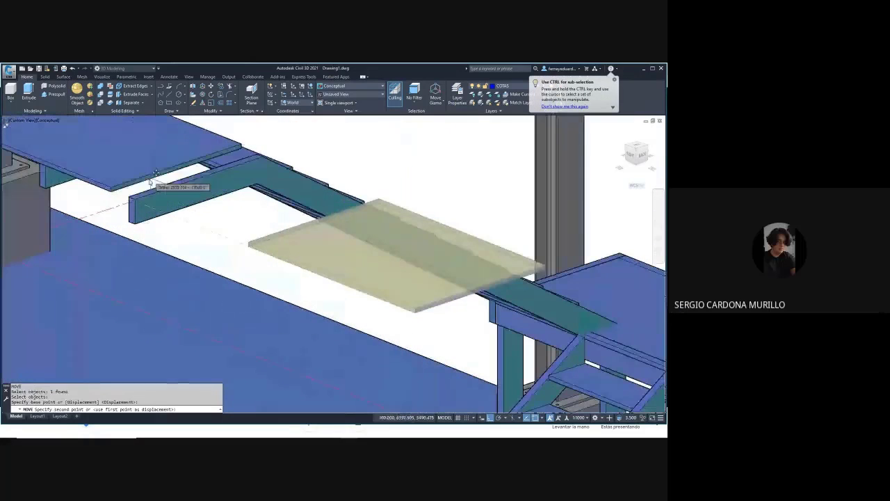
left_click(222, 209)
scroll(229, 212, "down", 4)
middle_click_drag(333, 252, 382, 191, "shift")
key("Escape")
scroll(382, 264, "down", 10)
- Select the staircase, platform and landing plate and pick the landing corner as move base point
type("m")
key("Return")
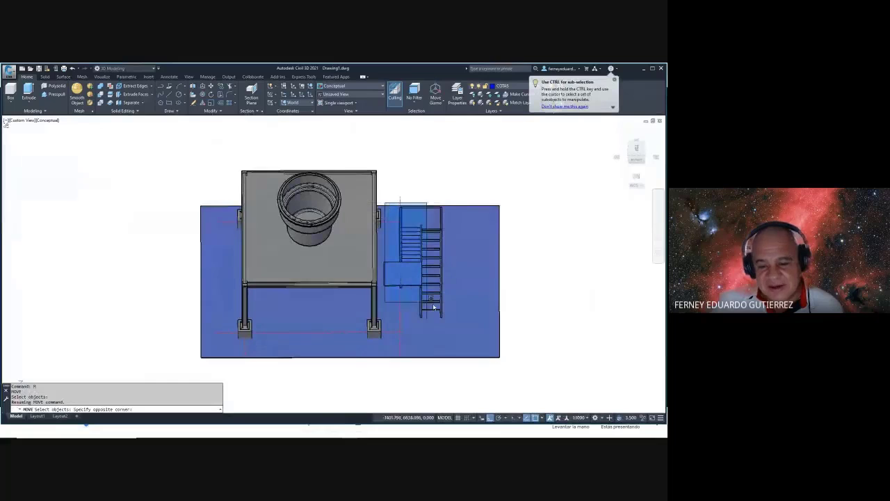
left_click(448, 324)
left_click(394, 272)
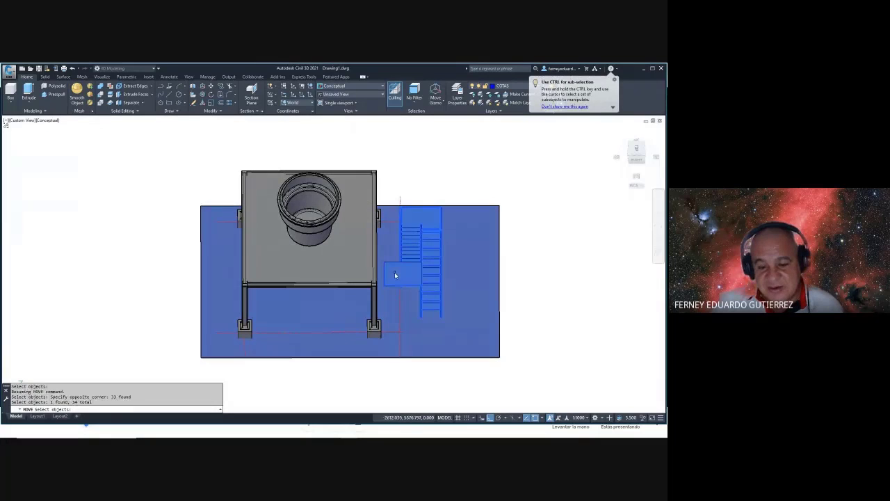
middle_click_drag(392, 278, 417, 264, "shift")
key("Return")
scroll(406, 253, "up", 8)
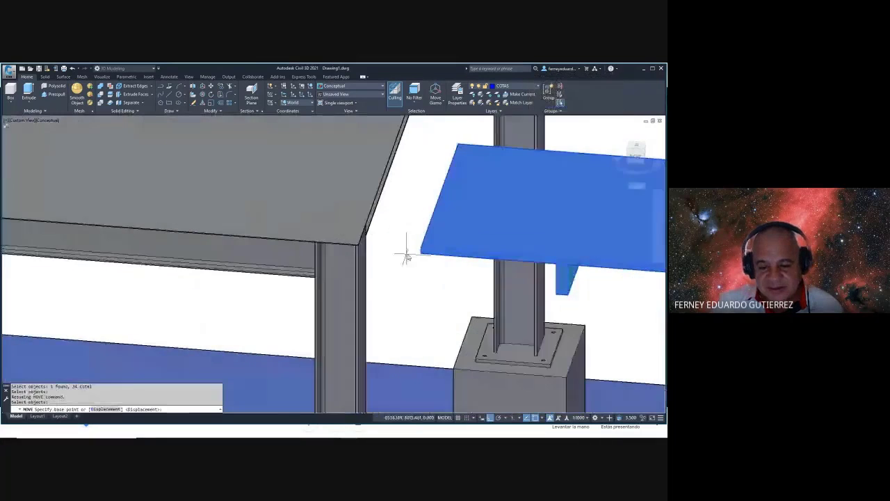
left_click(422, 252)
scroll(368, 251, "down", 6)
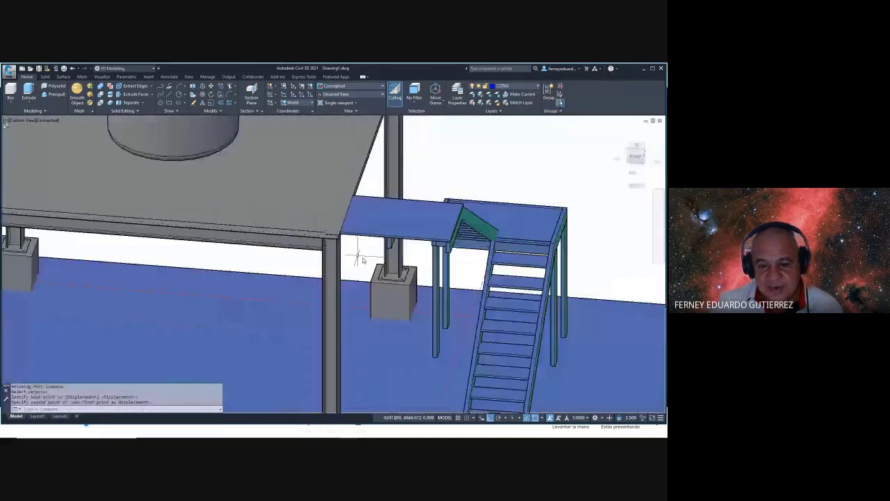
scroll(363, 258, "down", 5)
middle_click_drag(362, 258, 400, 261, "shift")
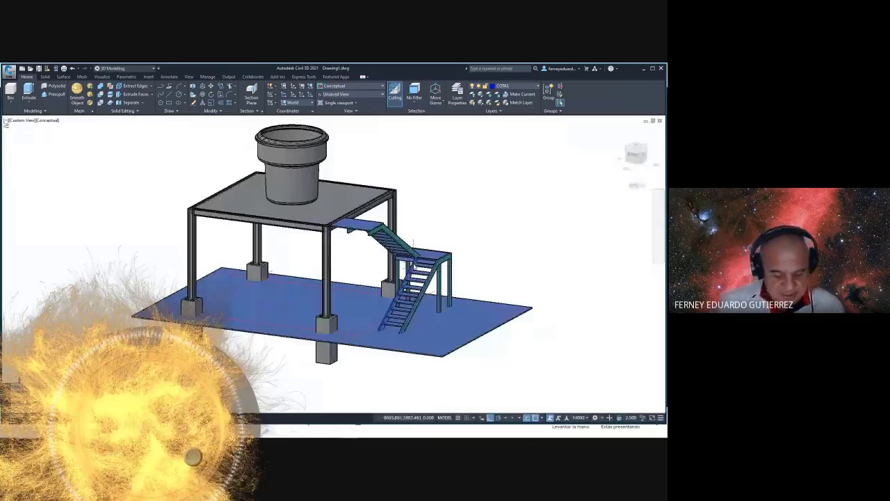
- Place the staircase so its upper landing meets the tank platform slab edge
left_click(415, 250)
scroll(403, 310, "up", 8)
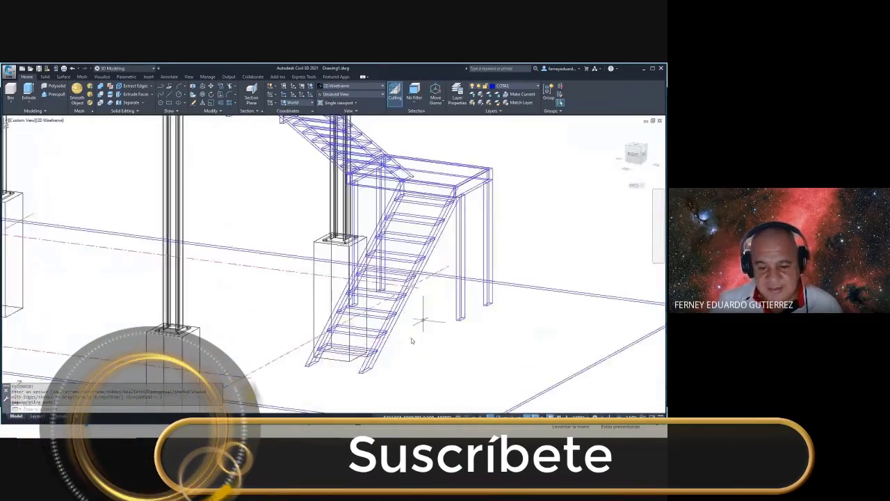
scroll(403, 313, "up", 3)
scroll(382, 286, "up", 5)
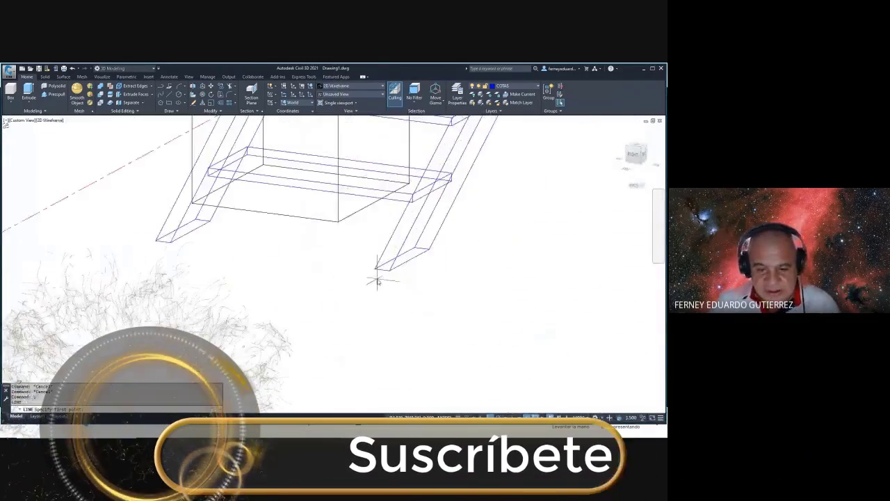
scroll(382, 271, "down", 6)
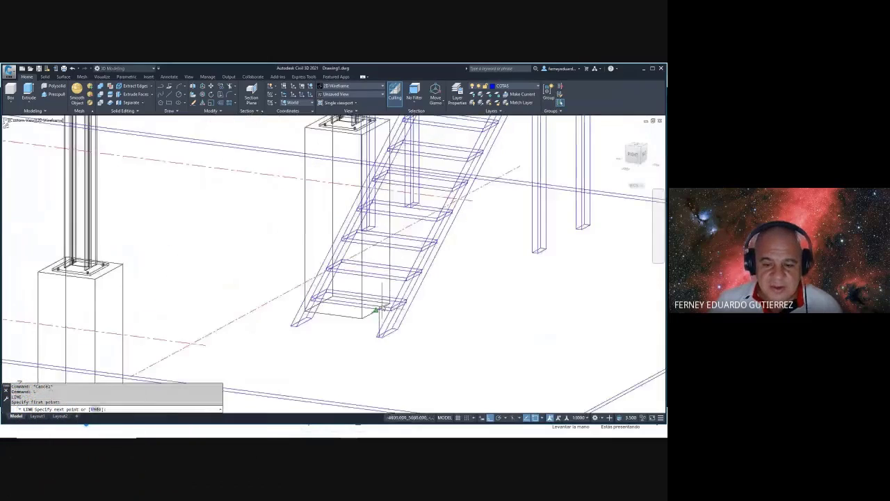
scroll(382, 252, "up", 5)
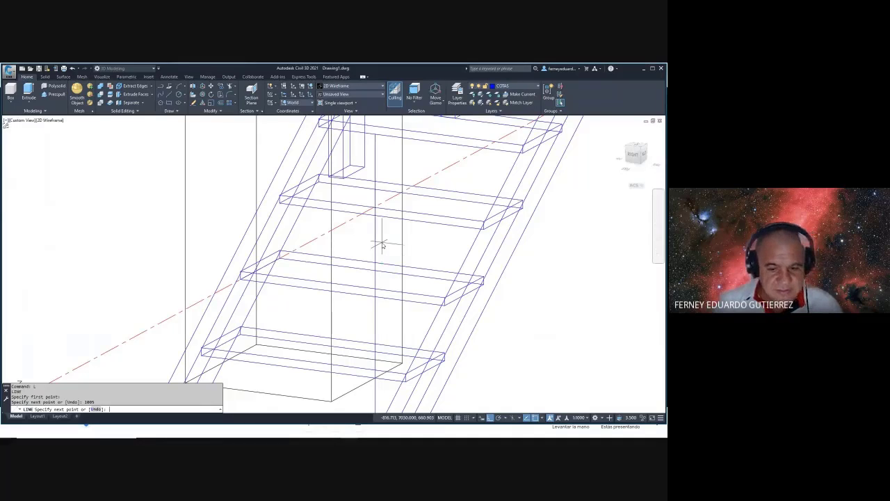
scroll(382, 245, "down", 5)
key("Escape")
key("Escape")
key("Escape")
scroll(454, 171, "up", 8)
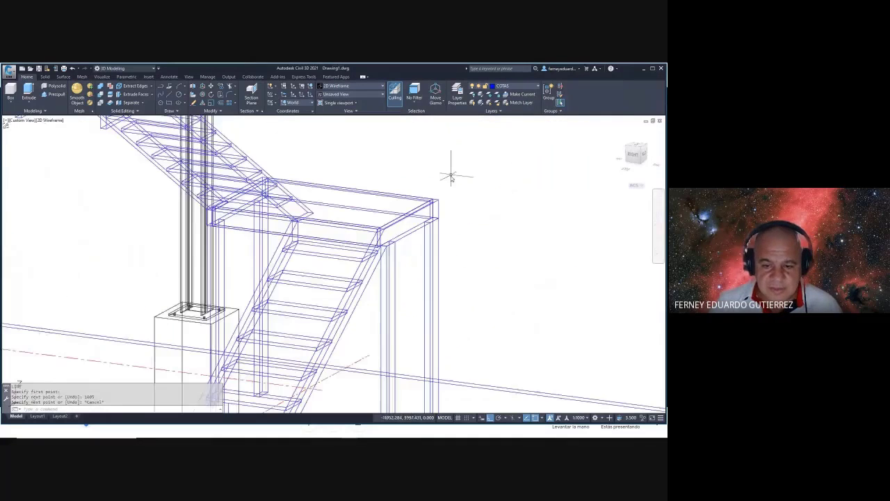
- Draw a 1000-unit vertical post line up from the beam corner
type("l")
key("Return")
scroll(341, 237, "up", 3)
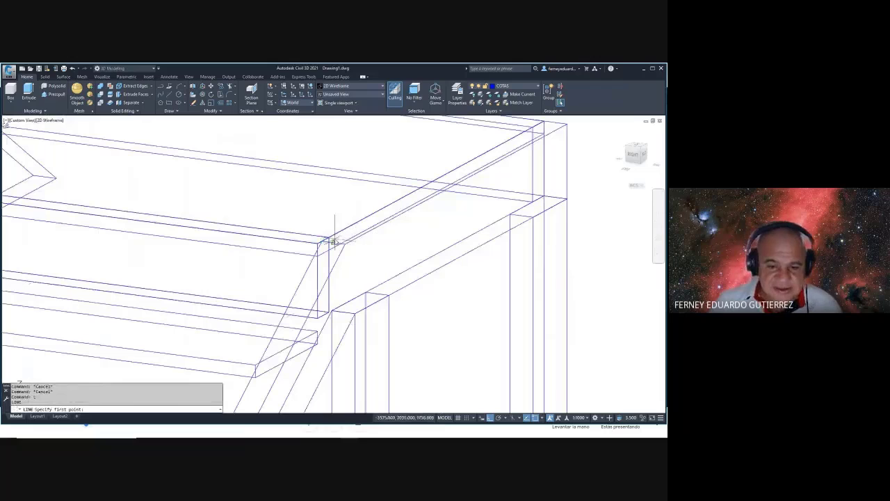
left_click(334, 242)
scroll(340, 282, "down", 3)
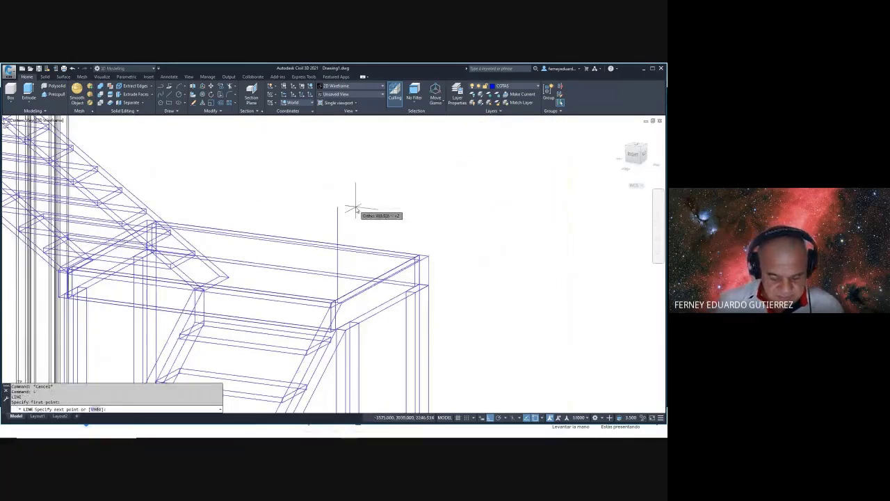
type("100")
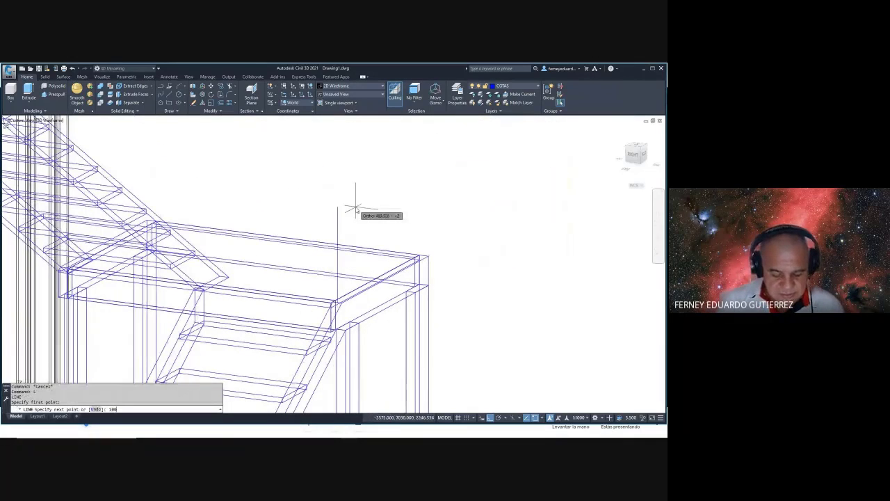
type("0")
key("Return")
key("Escape")
scroll(421, 259, "up", 3)
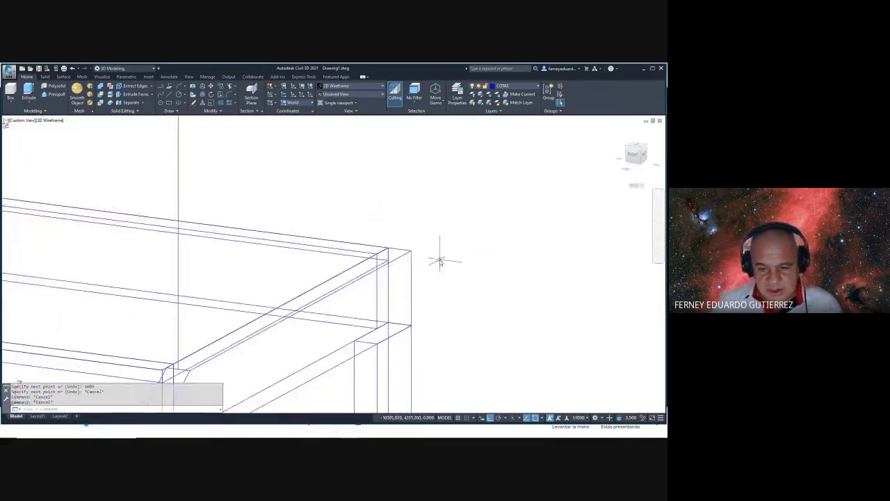
- Start a second post line at the beam's end corner and orbit to a near-front view
type("l")
key("Return")
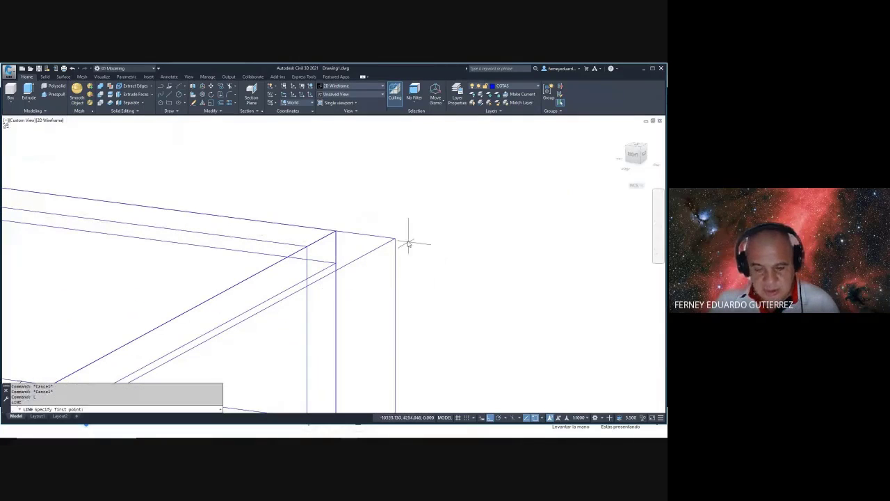
left_click(363, 233)
scroll(390, 240, "down", 2)
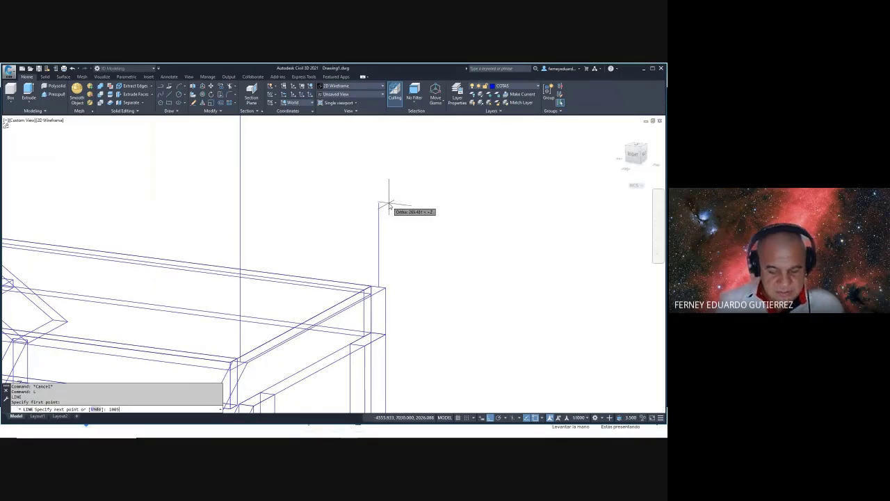
scroll(388, 202, "down", 5)
middle_click_drag(387, 199, 466, 227, "shift")
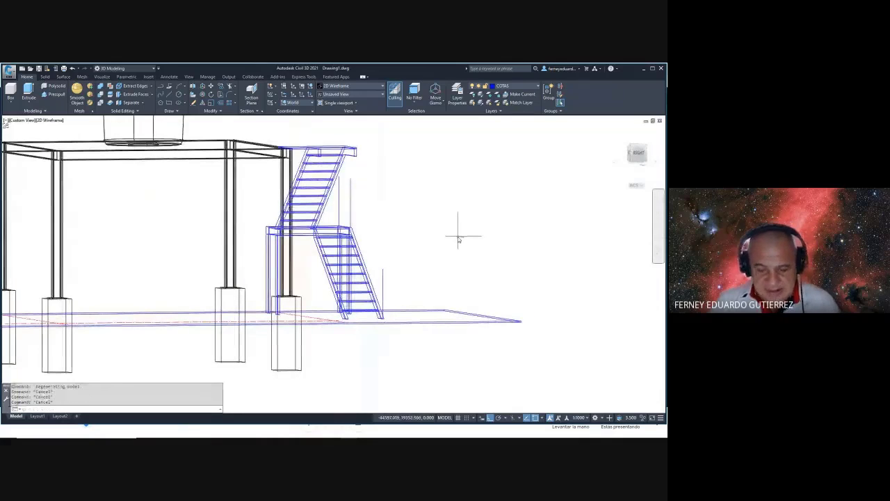
- Cancel the repeated line command and orbit the model to an isometric view
key("Return")
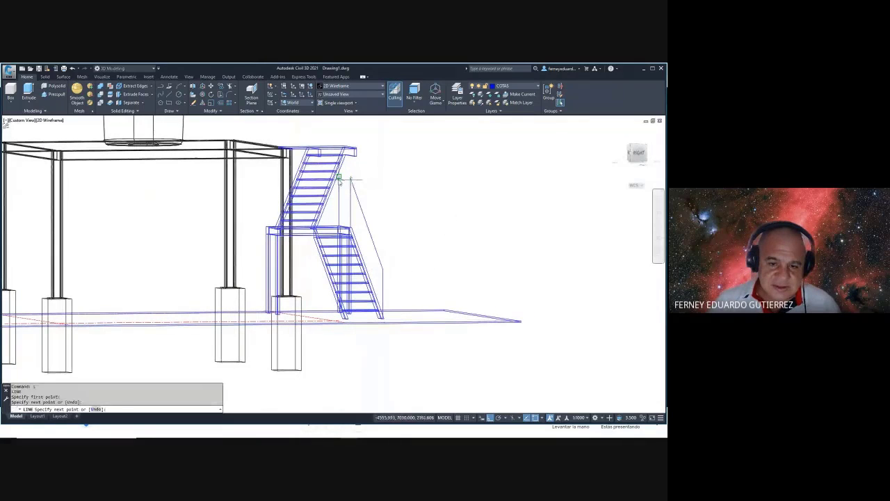
key("Escape")
middle_click_drag(437, 225, 404, 247, "shift")
scroll(403, 247, "up", 5)
key("Escape")
key("Escape")
key("Escape")
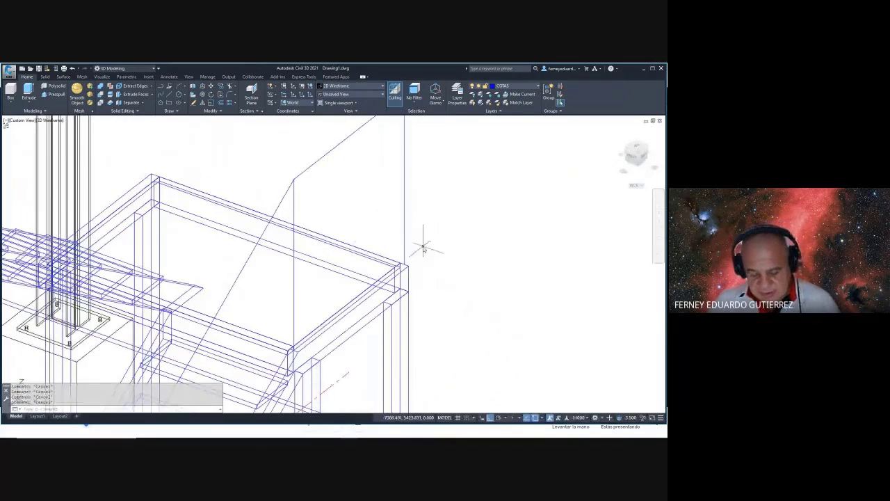
- Start moving the vertical post line from its corner, then cancel the move
type("m")
key("Return")
left_click_drag(423, 247, 421, 229)
key("Return")
scroll(395, 243, "up", 3)
left_click(411, 257)
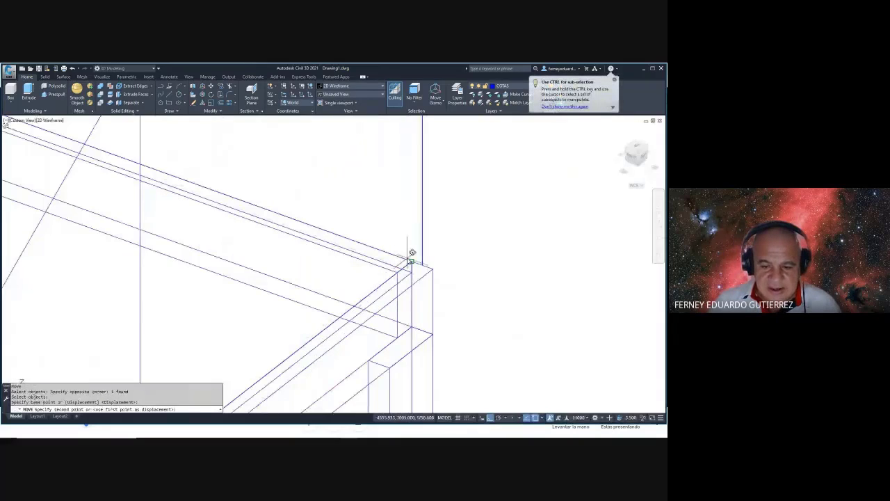
key("Escape")
scroll(407, 264, "down", 5)
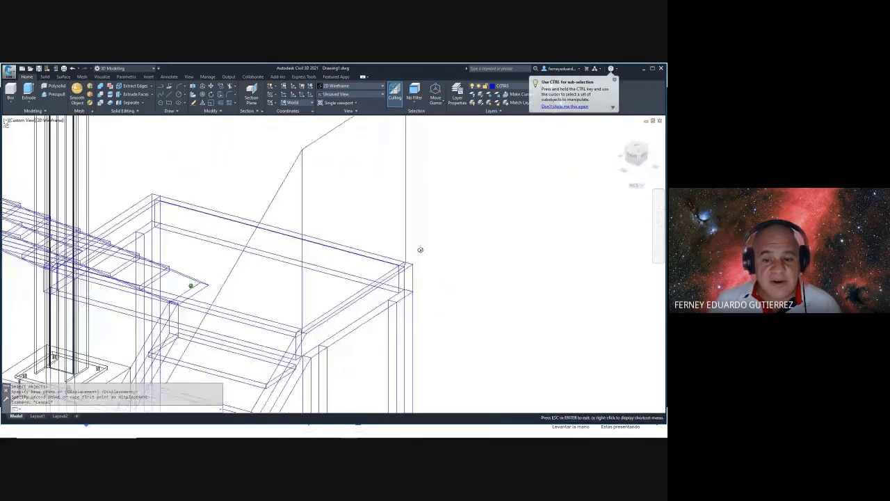
- Pan down-left and try filleting the diagonal handrail line, then cancel
middle_click_drag(419, 262, 397, 335)
type("f")
key("Return")
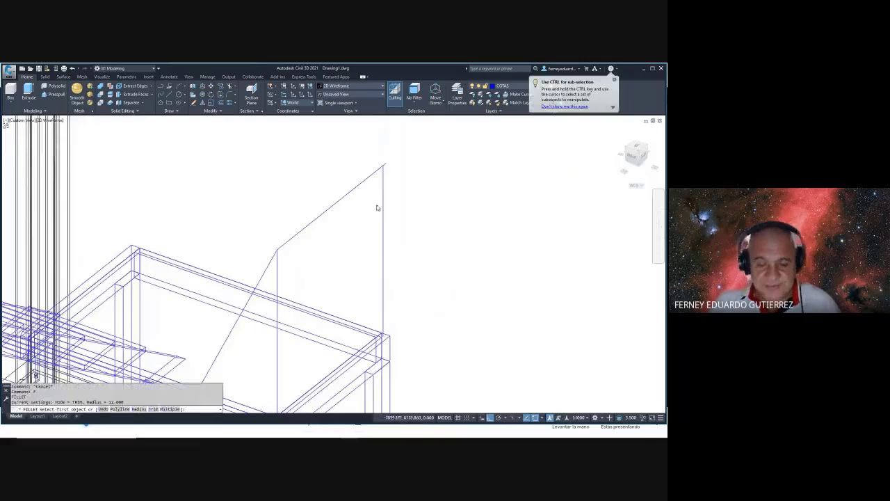
left_click(380, 174)
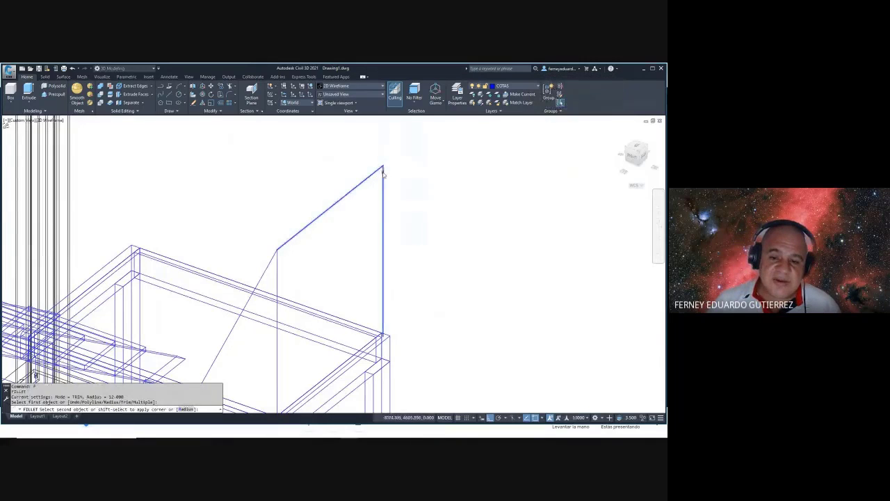
key("Escape")
key("Escape")
key("Escape")
- Mirror the sloped handrail line about a line through its midpoint, then review the frame
type("mi")
key("Return")
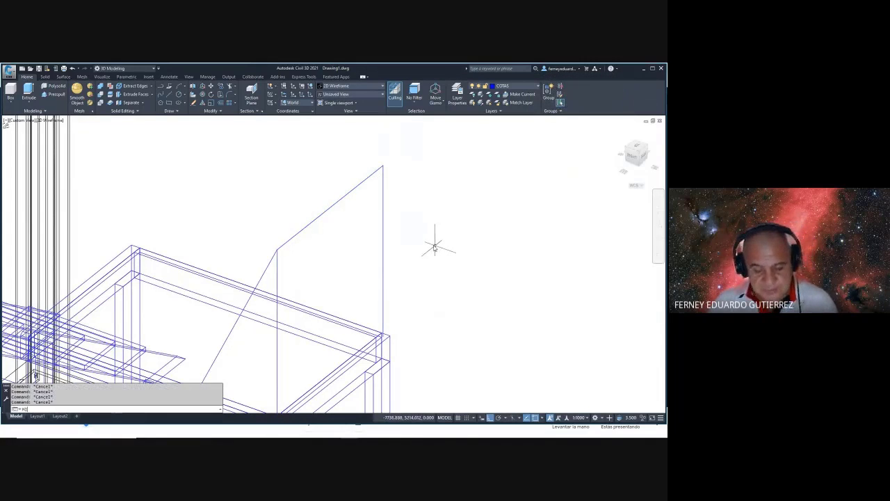
left_click(404, 207)
left_click(363, 224)
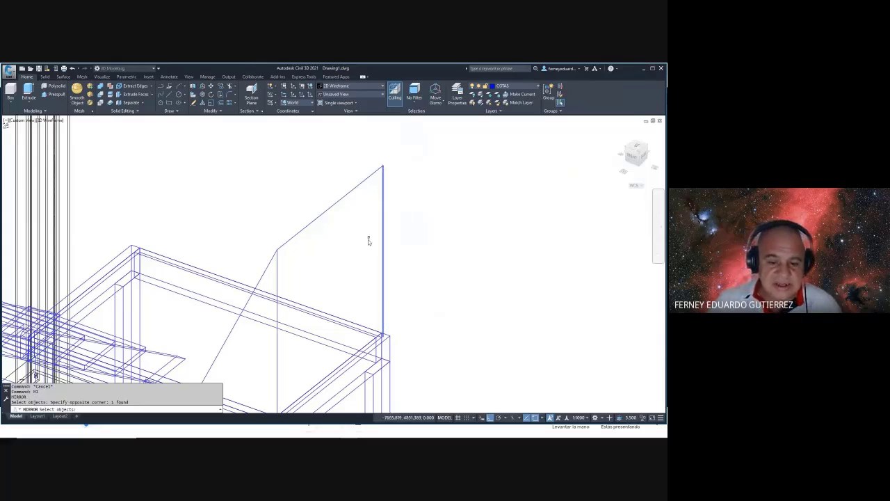
left_click(286, 301)
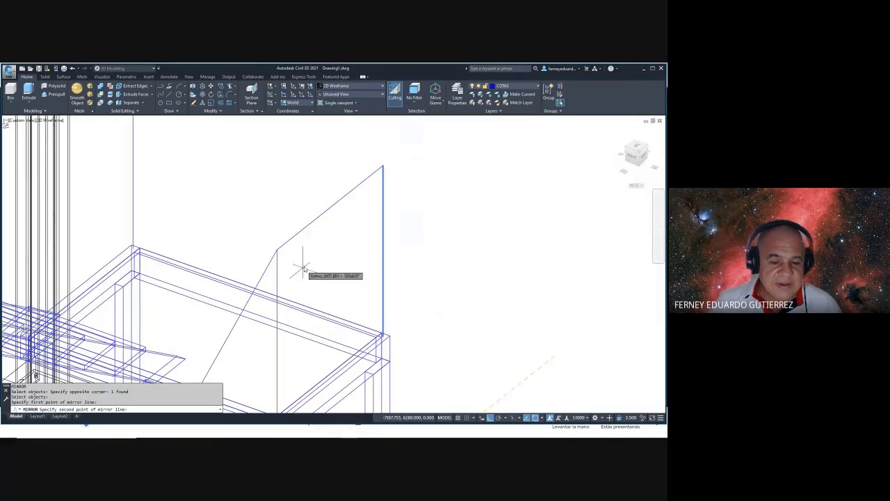
left_click(311, 260)
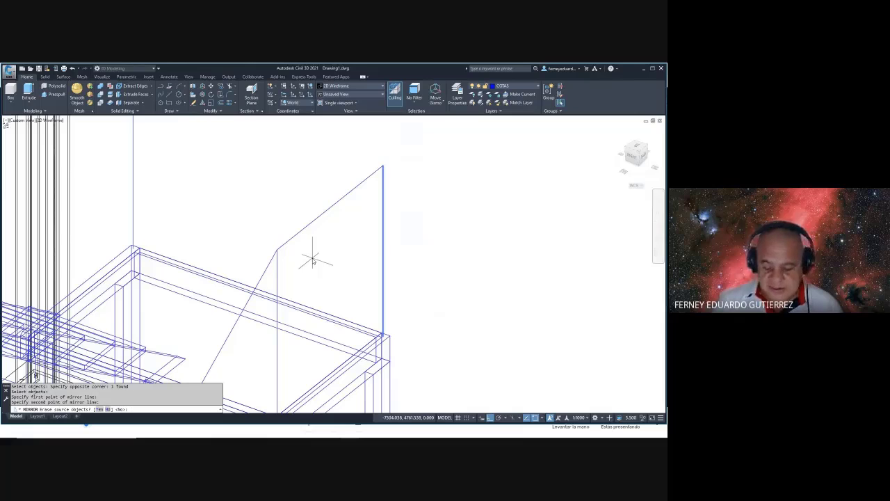
scroll(312, 255, "down", 5)
middle_click_drag(368, 249, 256, 241, "shift")
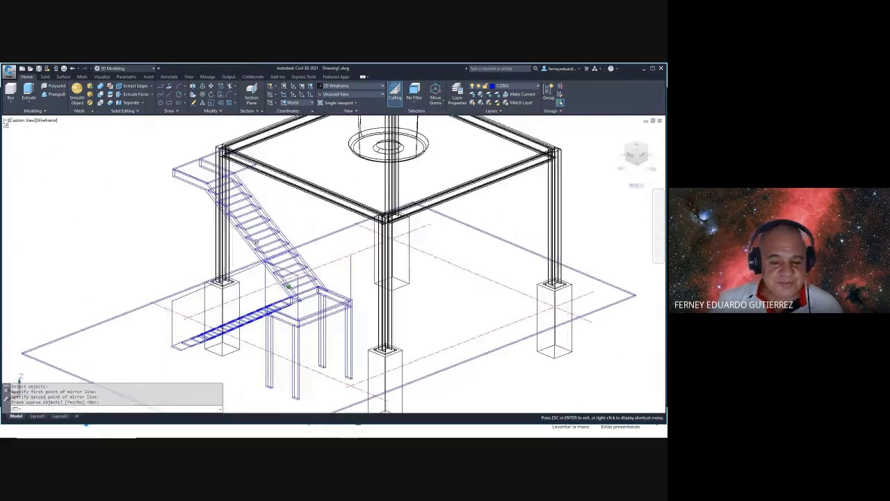
key("Escape")
scroll(317, 286, "up", 5)
key("Escape")
key("Escape")
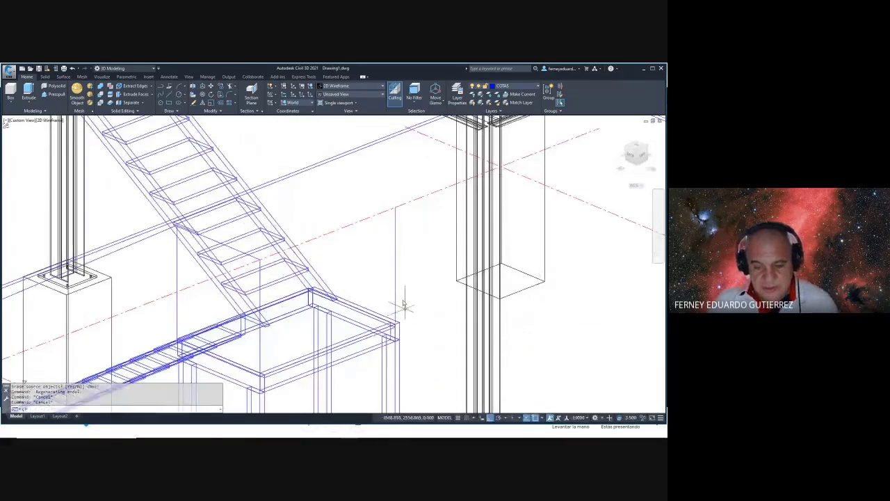
- Select a vertical post to copy from its end point, then cancel the copy
type("co")
key("Return")
left_click(403, 304)
left_click(382, 278)
key("Return")
scroll(392, 316, "up", 5)
left_click(401, 307)
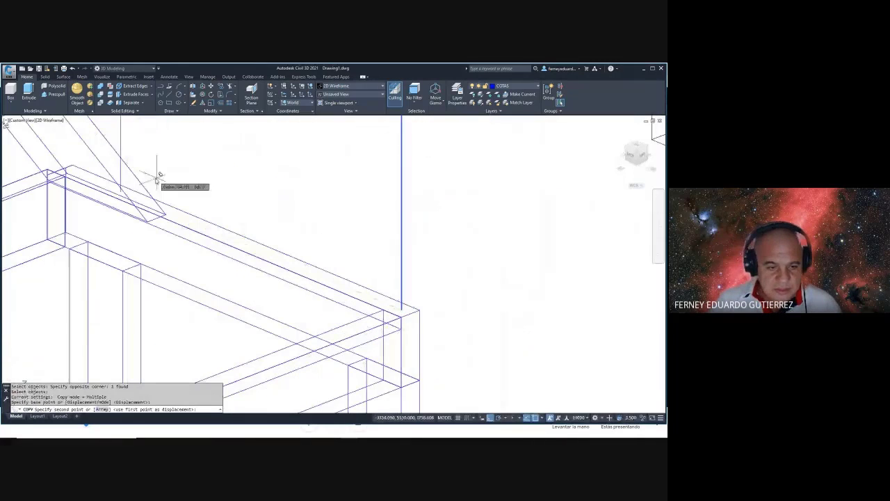
scroll(167, 212, "up", 3)
key("Escape")
scroll(278, 253, "down", 10)
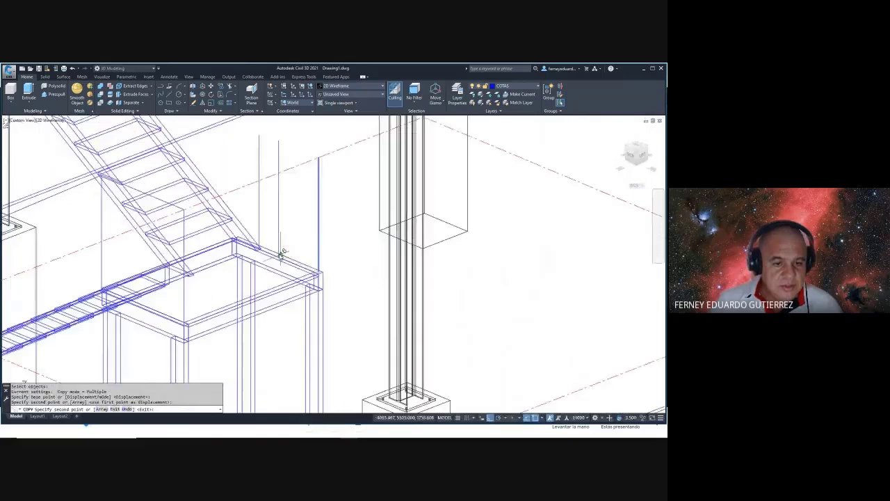
scroll(209, 216, "up", 8)
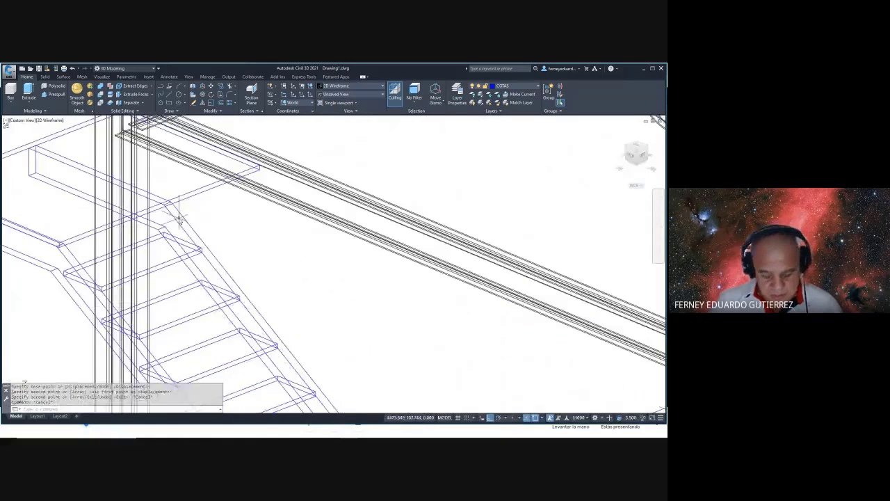
key("Escape")
key("Escape")
- Begin a line where the beam meets the stair, then cancel it
type("l")
key("Return")
scroll(163, 198, "up", 2)
scroll(178, 215, "up", 2)
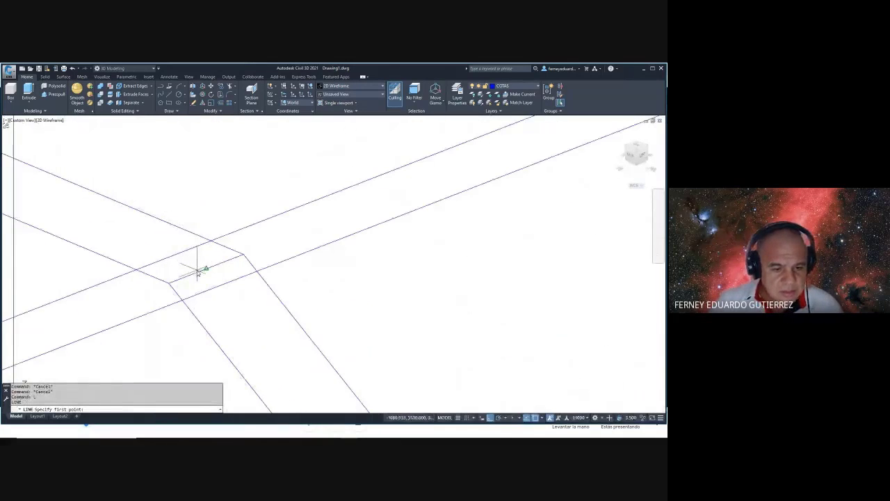
left_click(198, 272)
scroll(199, 269, "down", 5)
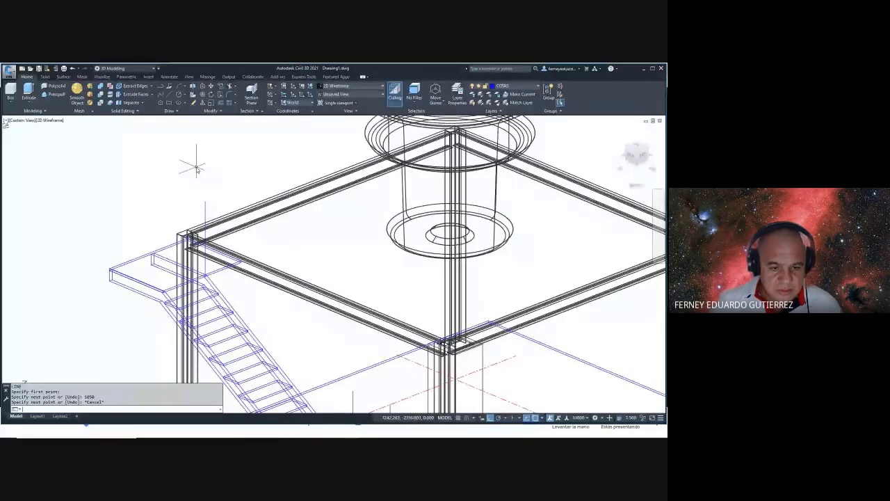
scroll(197, 167, "down", 5)
key("Escape")
key("Escape")
- Orbit to a new angle and start the MIRROR command (MI)
middle_click_drag(195, 169, 188, 183, "shift")
scroll(276, 298, "up", 4)
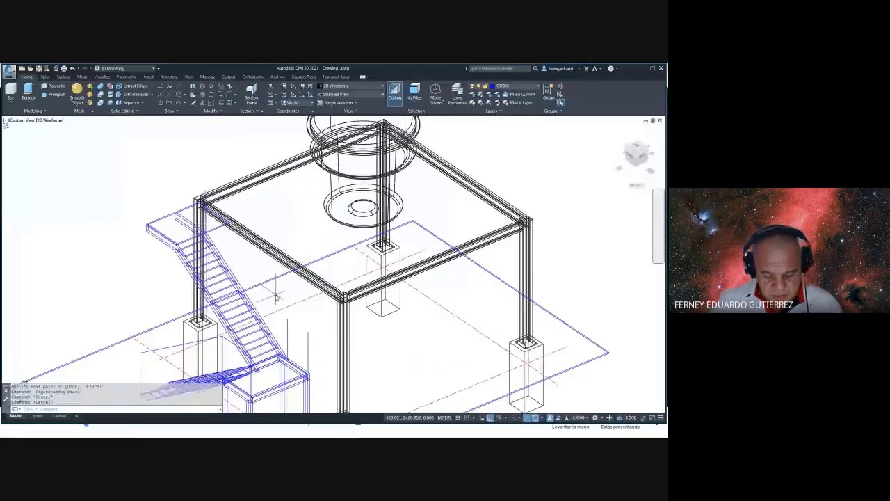
type("mi")
key("Return")
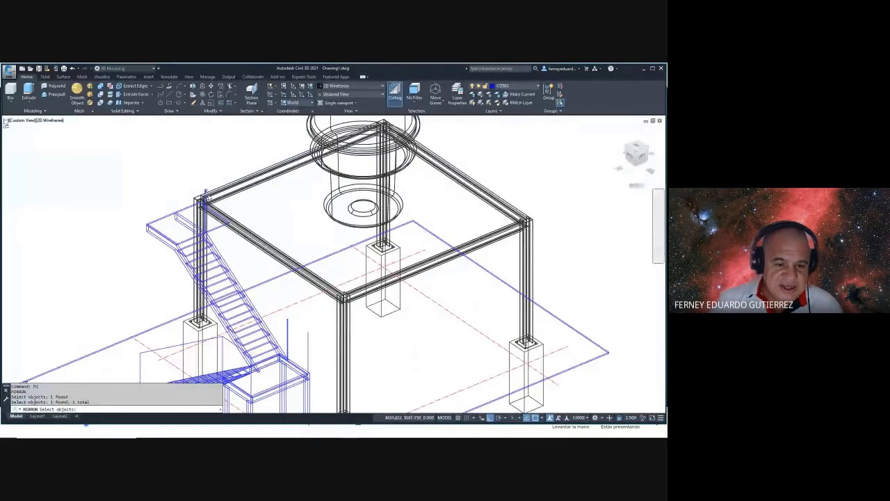
- Mirror the stair across a line through its midpoint, then orbit to a front-side view
left_click(243, 268)
key("Return")
scroll(170, 209, "up", 2)
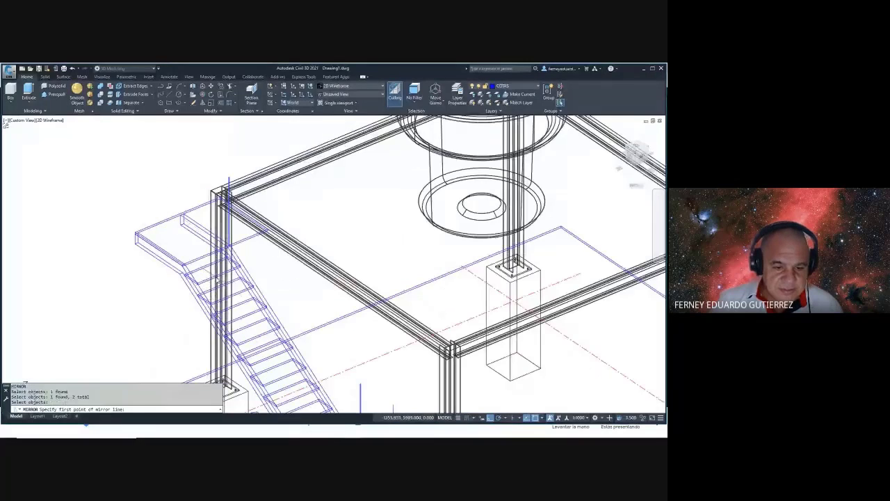
left_click(221, 285)
scroll(352, 360, "down", 5)
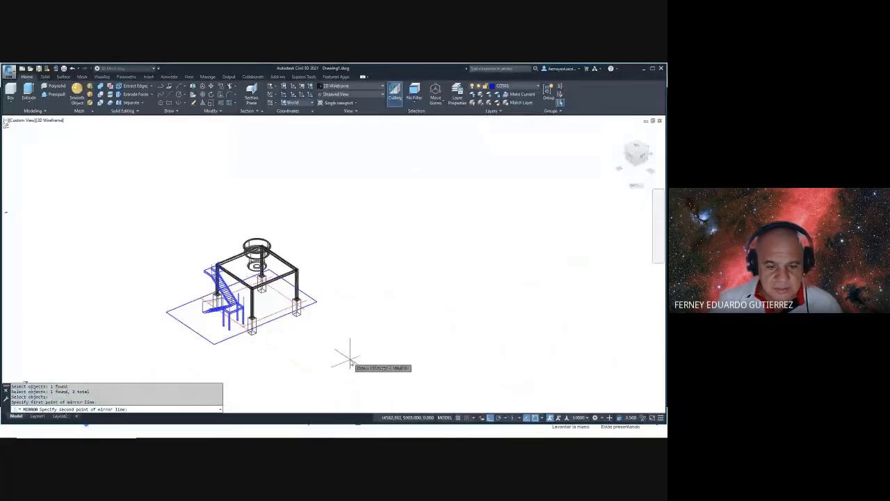
left_click(352, 360)
middle_click_drag(357, 360, 233, 282, "shift")
scroll(230, 283, "up", 5)
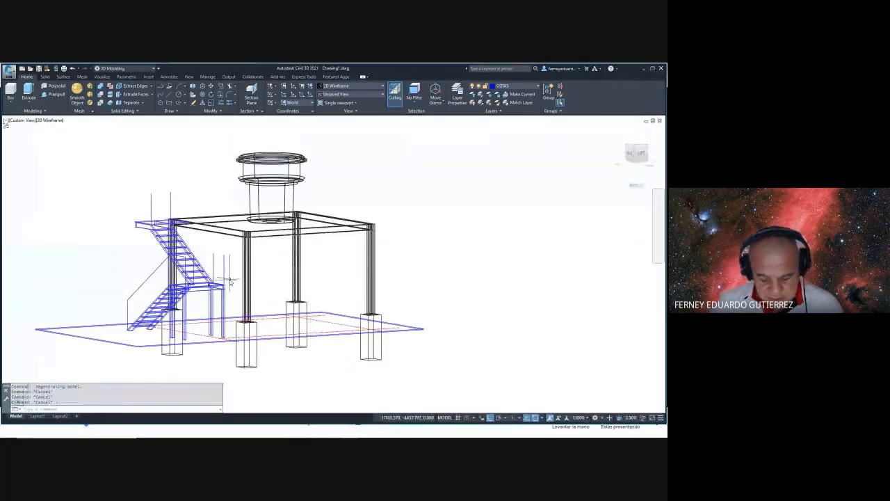
- Draw a top edge line connecting the tops of two vertical posts
type("l")
key("Return")
scroll(231, 283, "up", 5)
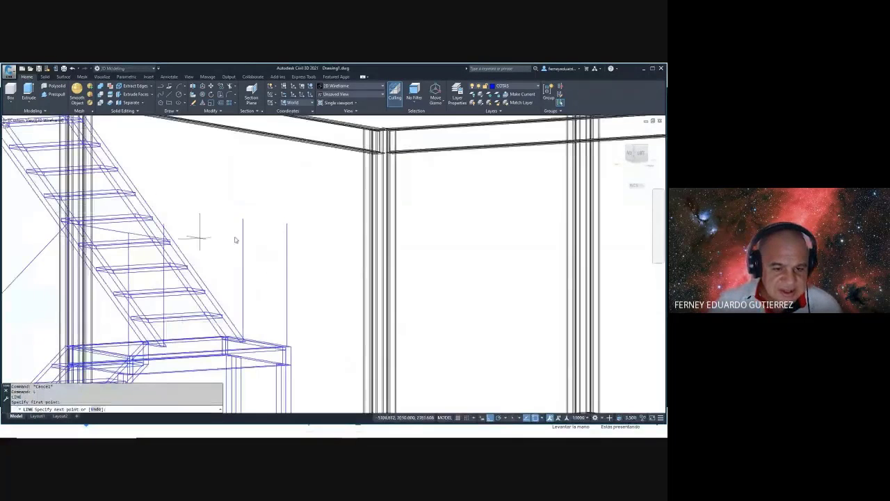
left_click(288, 224)
left_click(245, 221)
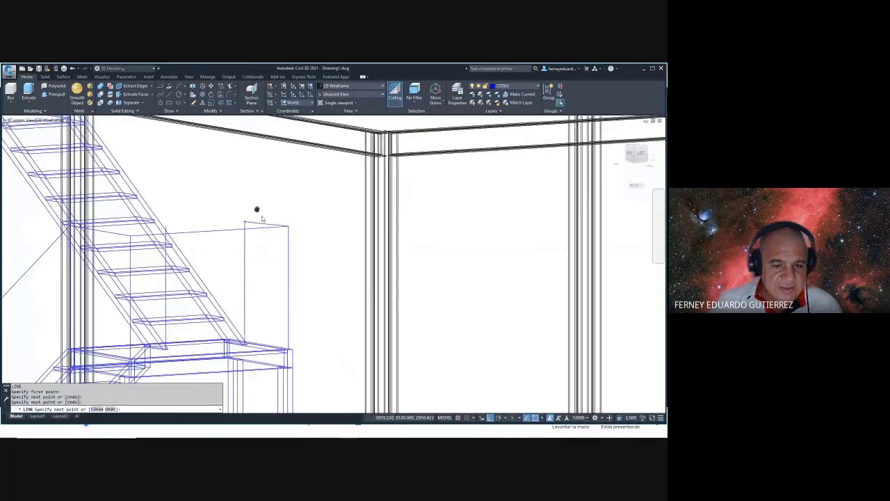
middle_click_drag(261, 218, 439, 259, "shift")
- Draw another rail line between the tops of the next two vertical lines
key("Return")
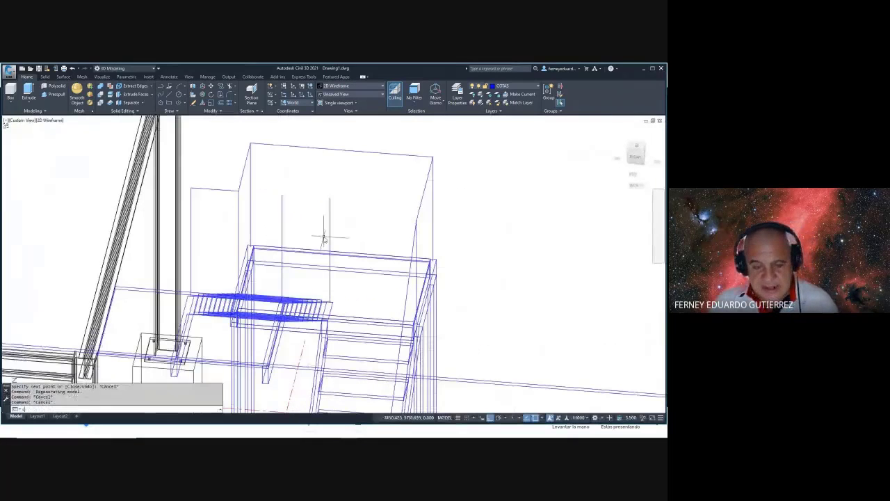
left_click(282, 196)
left_click(329, 197)
key("Escape")
middle_click_drag(349, 208, 449, 304, "shift")
key("Escape")
key("Escape")
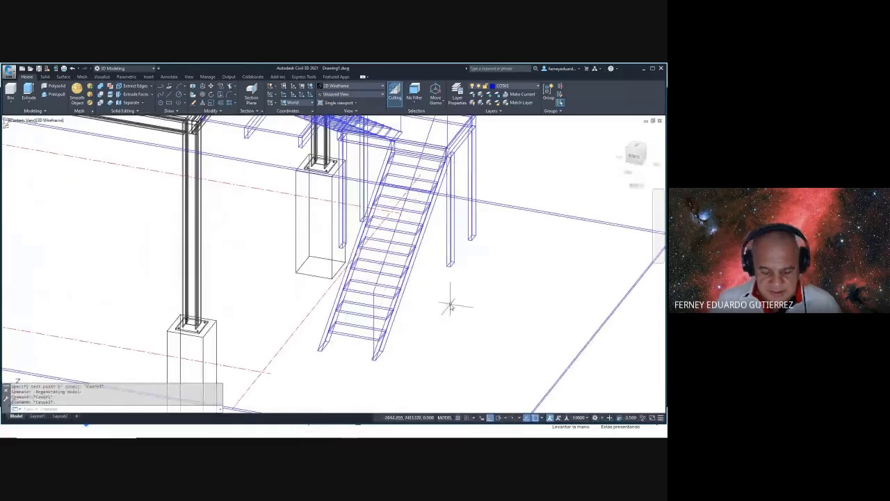
type("cp")
key("Return")
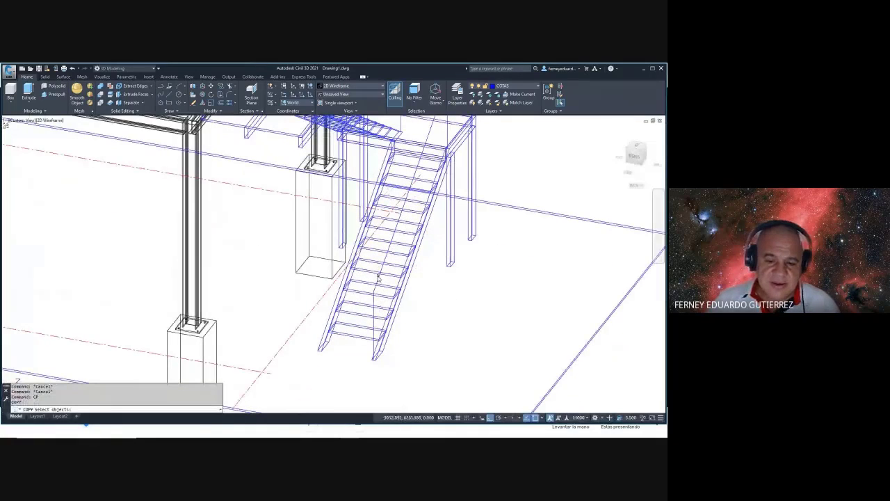
- Copy the two handrail lines from the stair's bottom to the second point
key("Return")
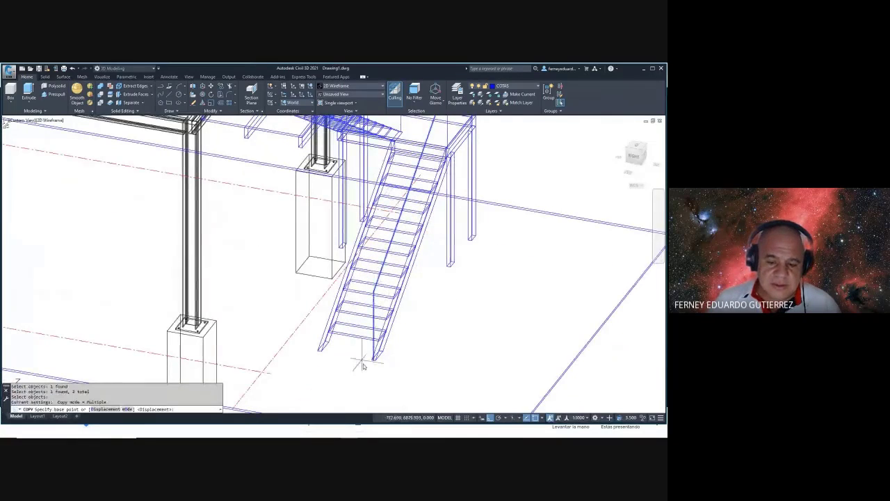
scroll(369, 355, "up", 4)
left_click(374, 346)
scroll(375, 346, "down", 2)
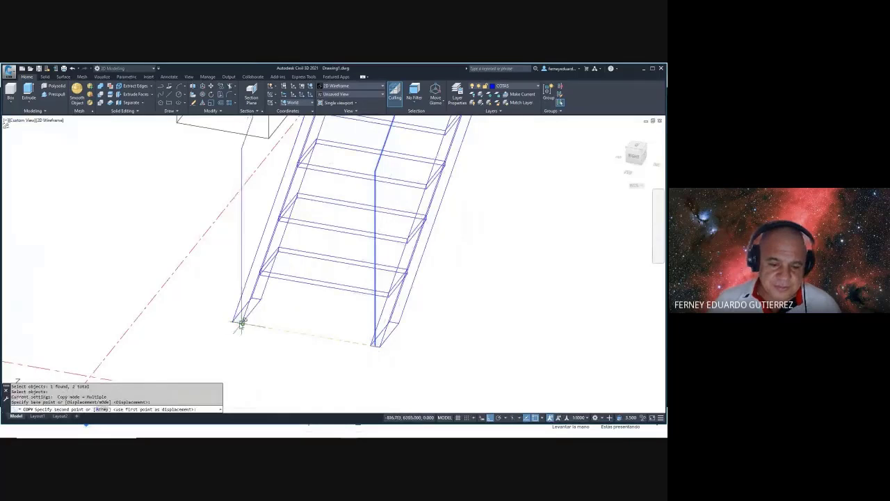
left_click(236, 320)
key("Escape")
scroll(263, 334, "down", 2)
- Orbit around the stairs from front and near top-down views
middle_click_drag(338, 318, 324, 221, "shift")
scroll(324, 221, "up", 3)
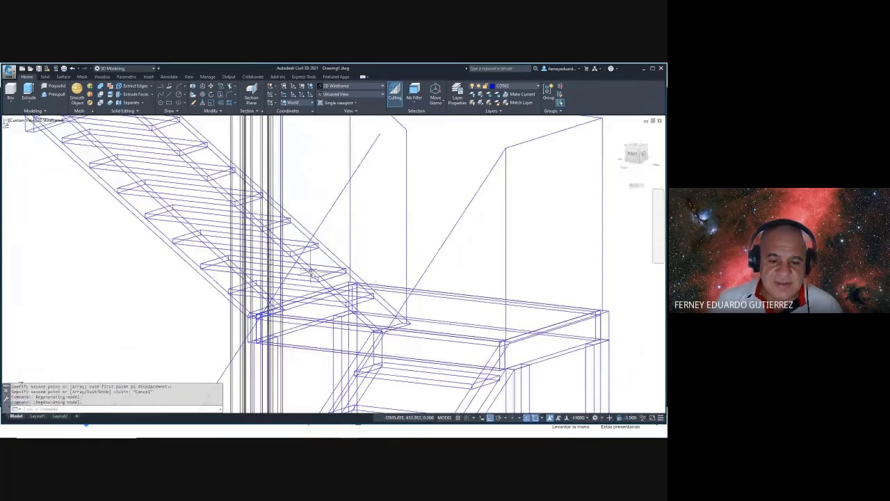
middle_click_drag(314, 274, 238, 275, "shift")
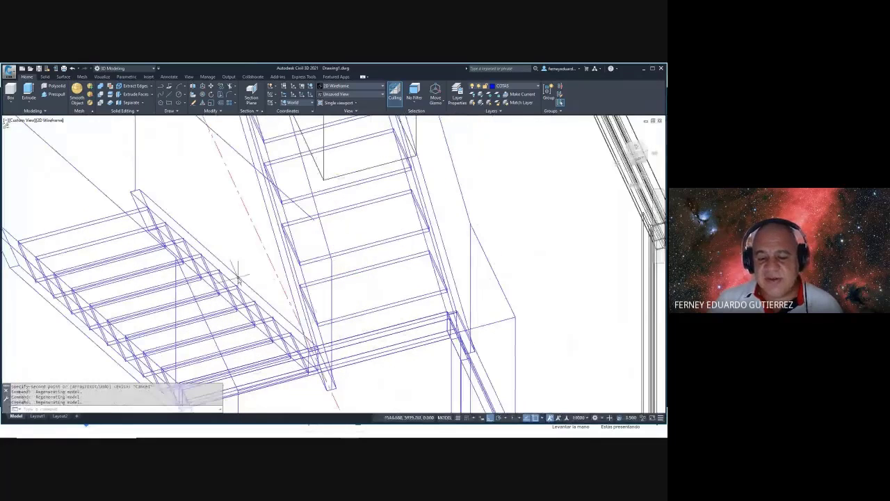
middle_click_drag(335, 252, 423, 275, "shift")
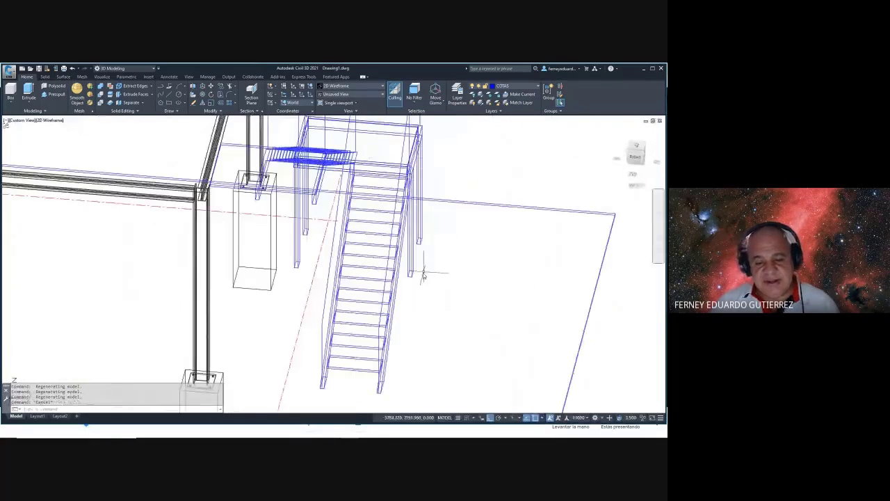
- In the right elevation, move the lower stair flight 100 units sideways
left_click(636, 158)
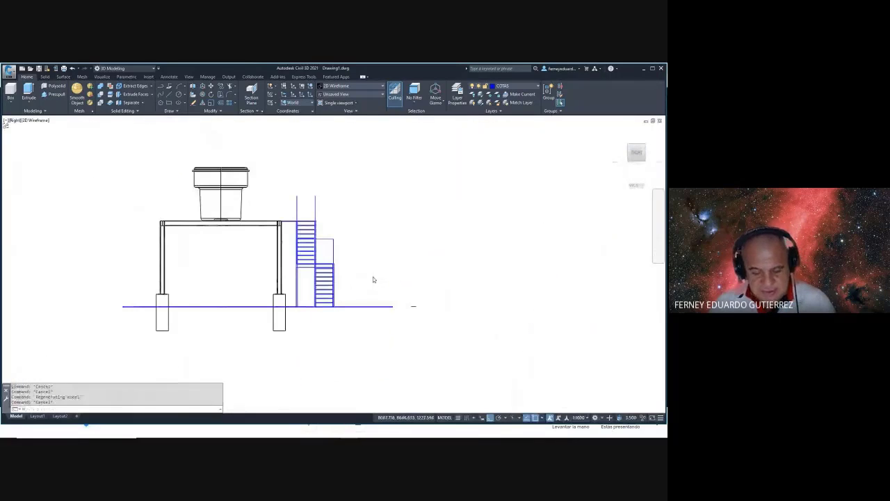
type("m")
key("Return")
scroll(312, 314, "up", 2)
left_click(308, 320)
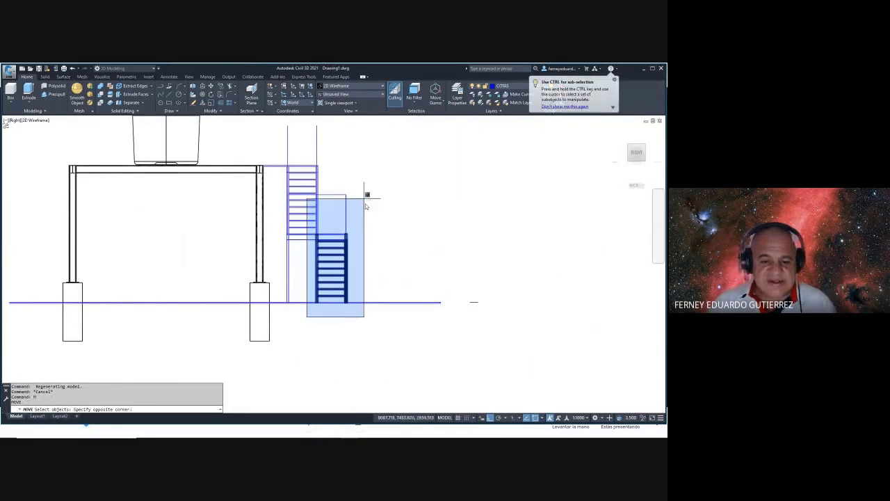
left_click(370, 219)
left_click(358, 179)
left_click(334, 216)
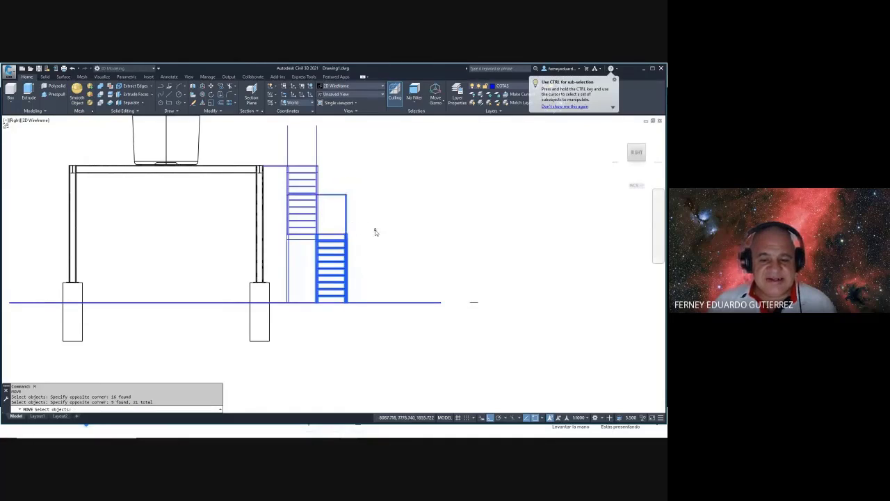
key("Return")
left_click(376, 232)
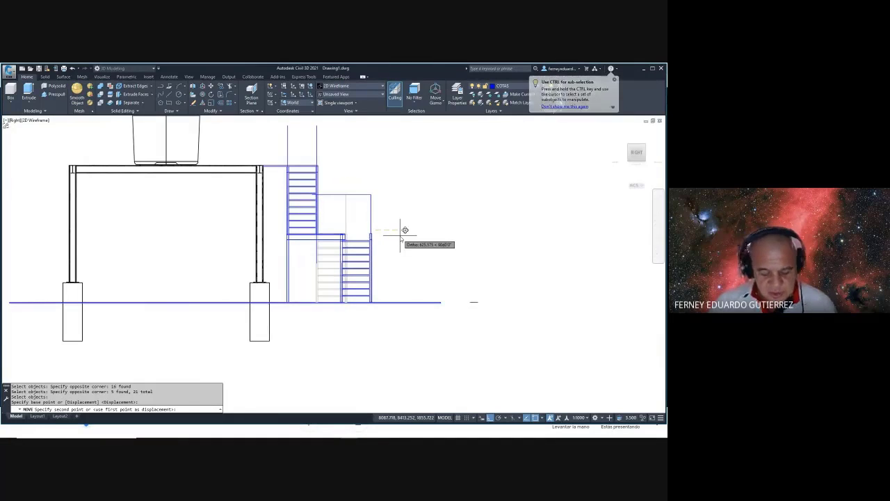
type("100")
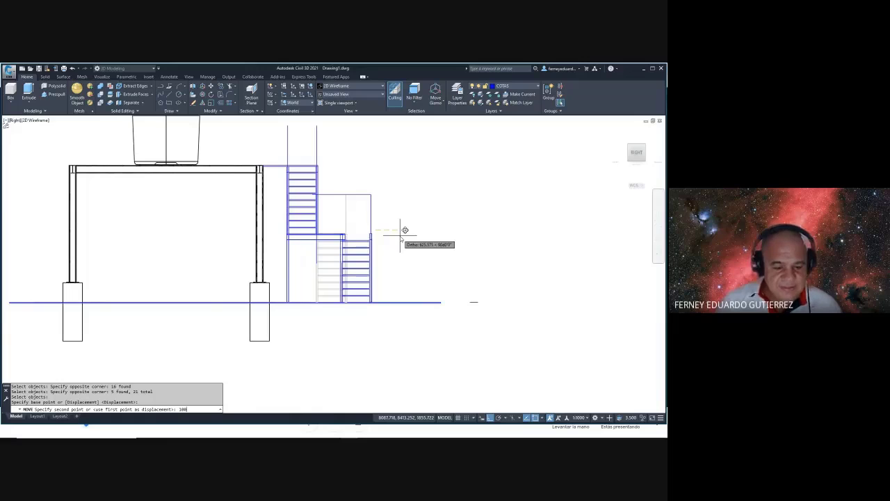
key("Escape")
- Select the single sloping line and pick a move base point on it
scroll(337, 236, "up", 5)
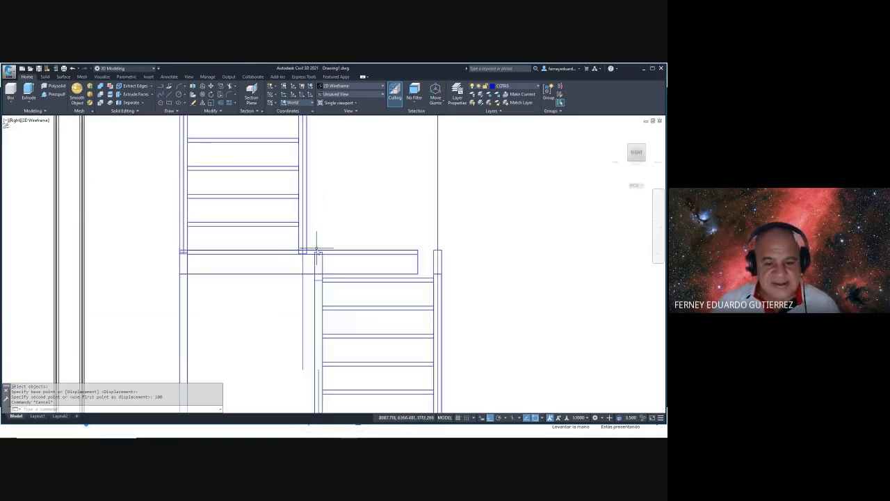
middle_click_drag(333, 257, 357, 231, "shift")
scroll(311, 325, "up", 5)
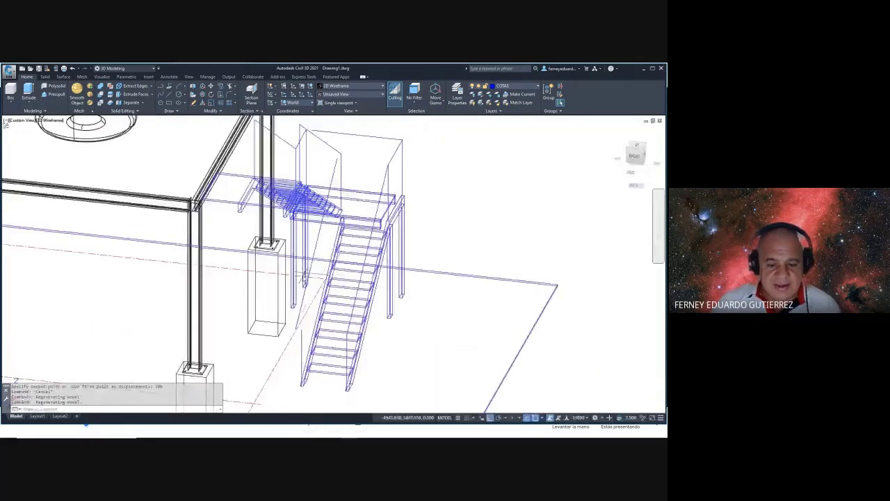
type("m")
key("Return")
left_click(310, 320)
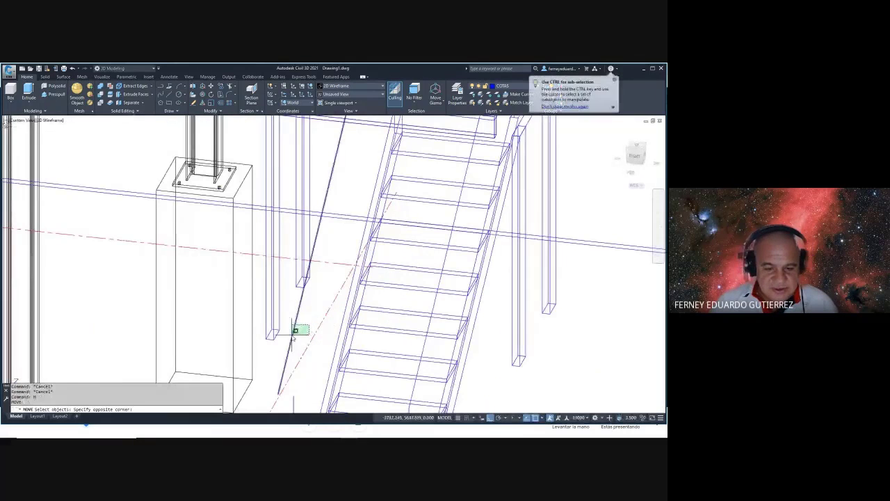
left_click(297, 333)
middle_click_drag(297, 332, 308, 293, "shift")
key("Return")
left_click(306, 316)
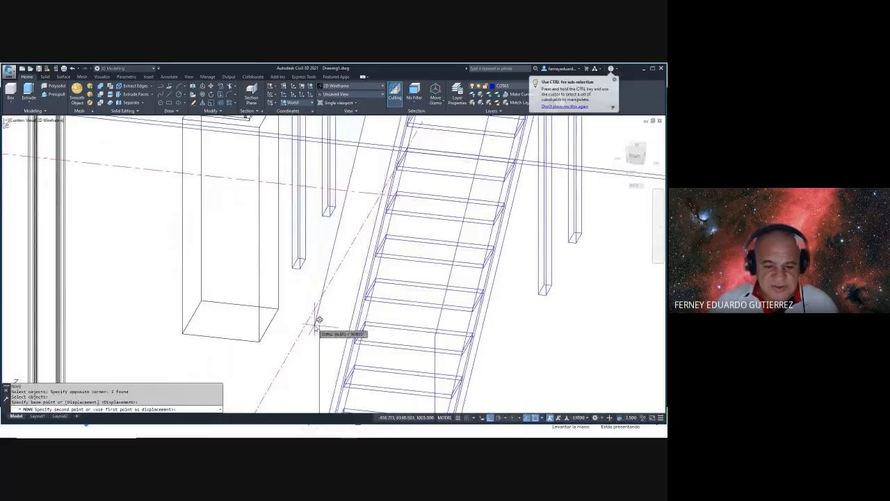
- Orbit around the upper landing and cancel moving the line
scroll(316, 322, "down", 6)
scroll(334, 237, "up", 5)
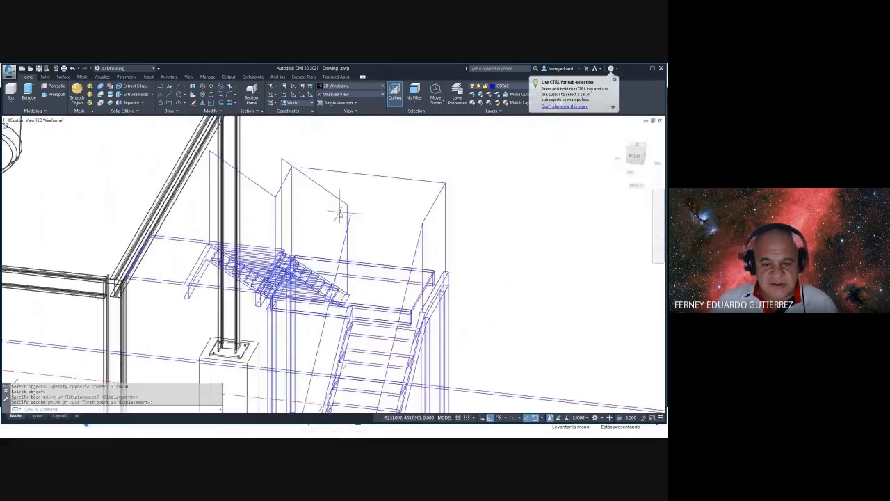
middle_click_drag(366, 241, 312, 265, "shift")
scroll(369, 281, "up", 3)
key("Escape")
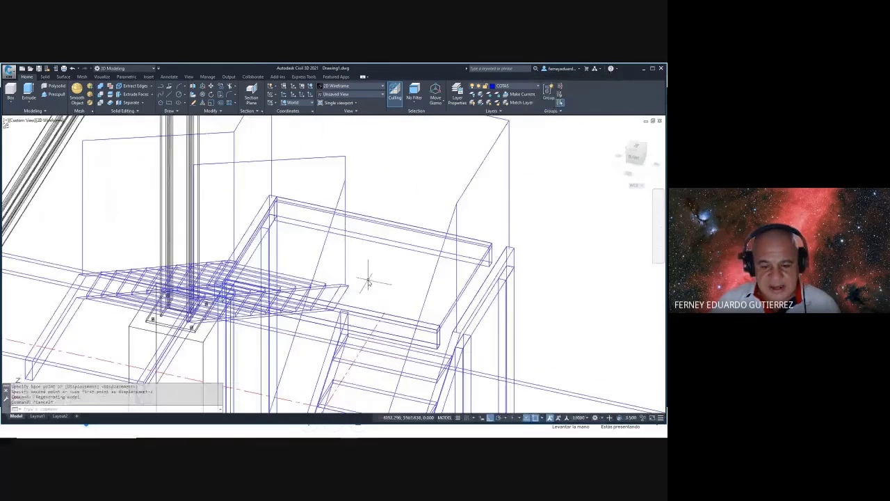
key("Escape")
- Start a new handrail line from a corner at the landing edge
type("l")
key("Return")
scroll(366, 272, "up", 4)
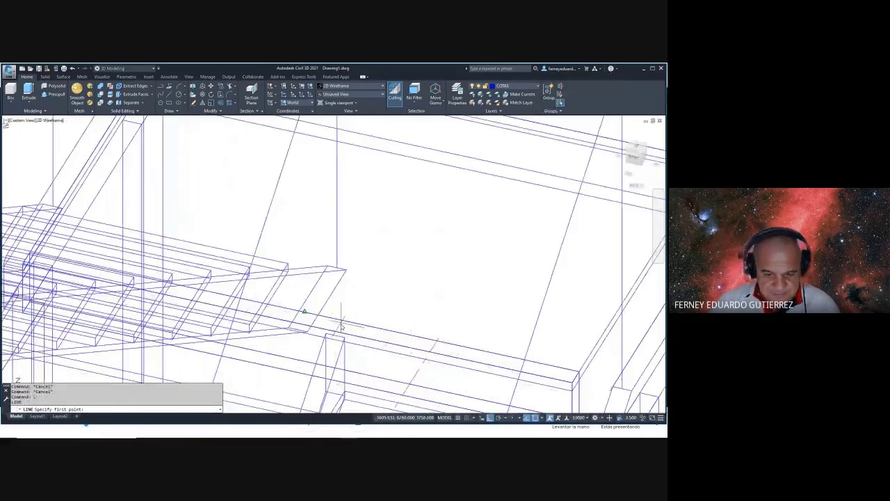
scroll(347, 316, "down", 3)
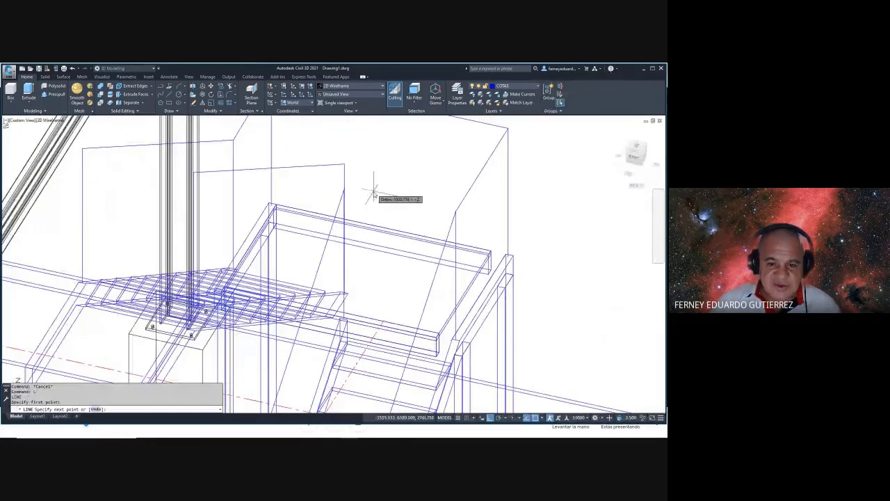
key("Escape")
left_click(369, 201)
middle_click_drag(368, 206, 380, 229, "shift")
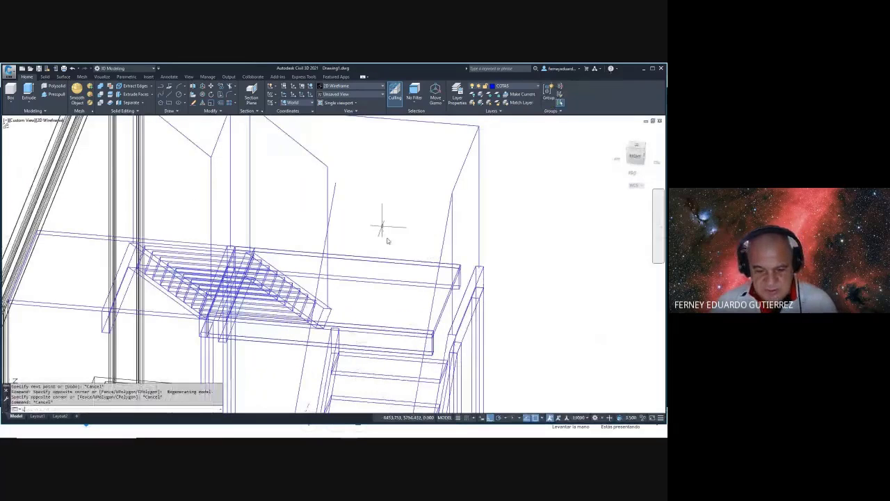
type("l")
scroll(339, 338, "up", 2)
scroll(339, 334, "up", 2)
key("Return")
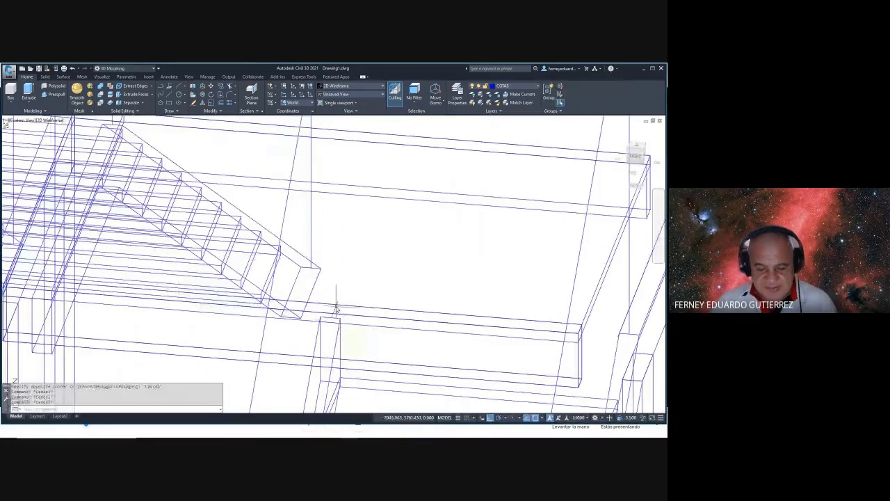
scroll(331, 319, "down", 3)
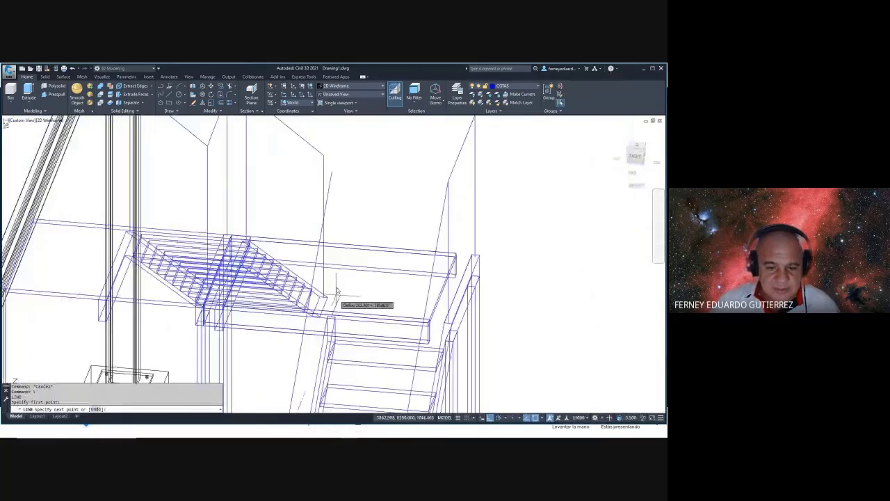
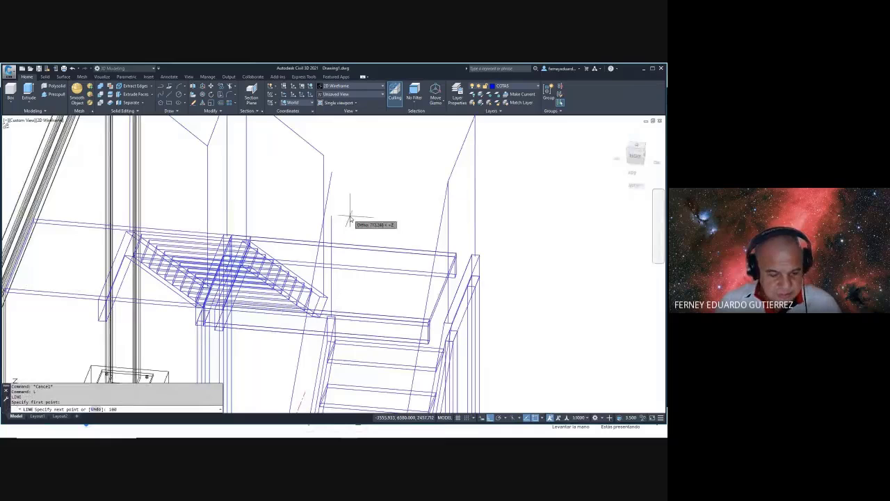
- Abandon the unfinished line and fillet attempts while orbiting around the landing
type("10")
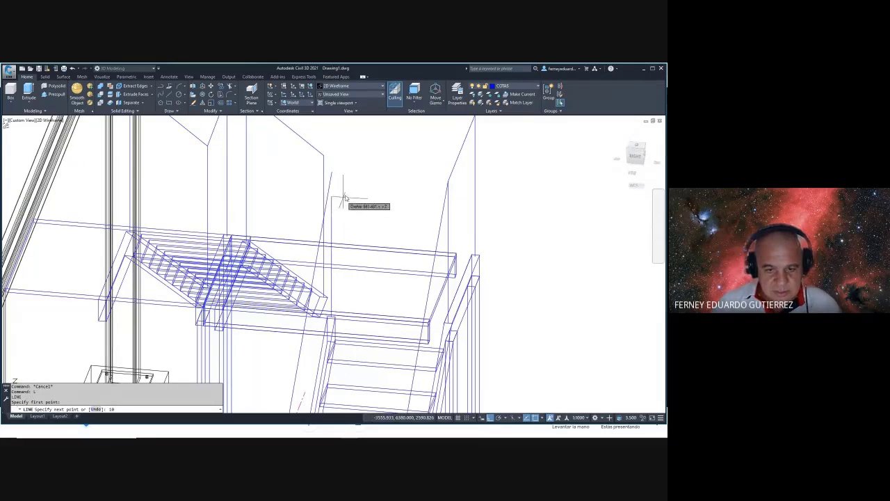
key("Escape")
key("Escape")
type("l")
key("Return")
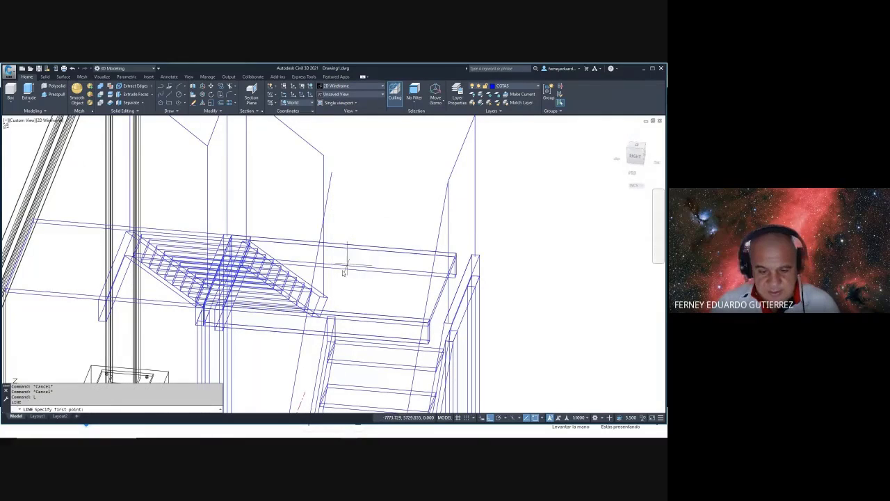
left_click(332, 318)
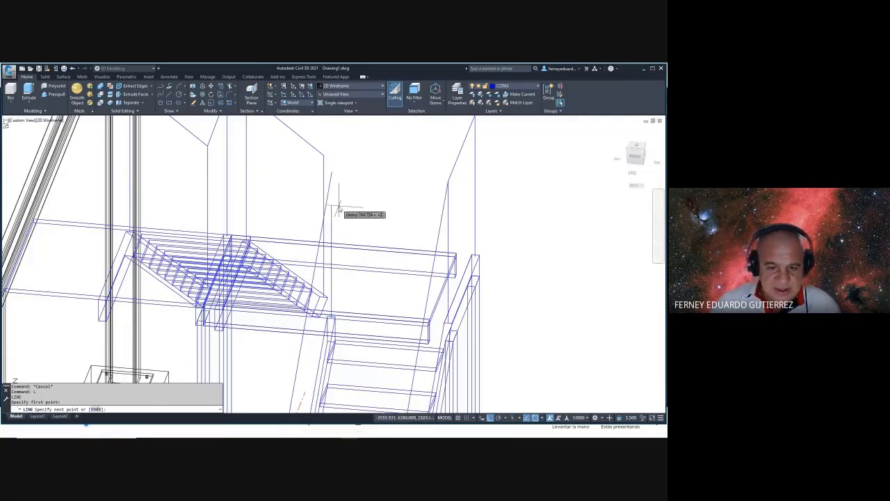
key("Escape")
key("Escape")
key("Escape")
type("f")
key("Return")
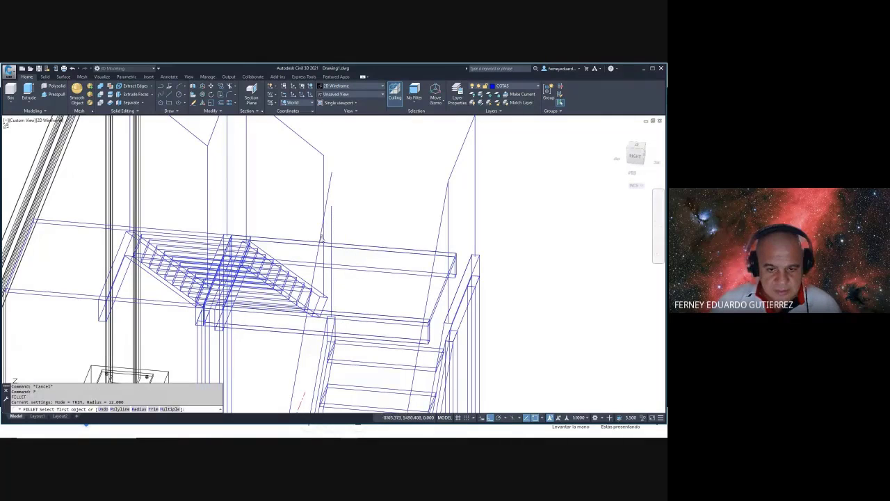
left_click(331, 226)
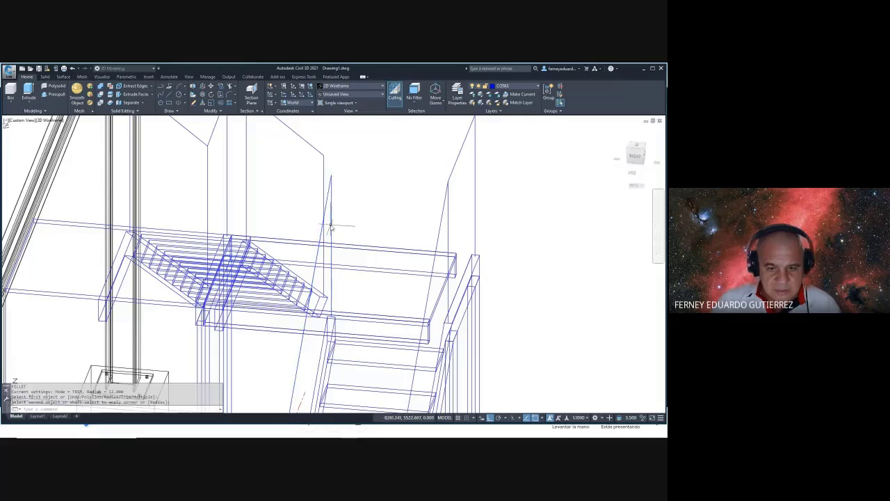
middle_click_drag(352, 202, 375, 211, "shift")
scroll(351, 265, "up", 3)
key("Escape")
key("Escape")
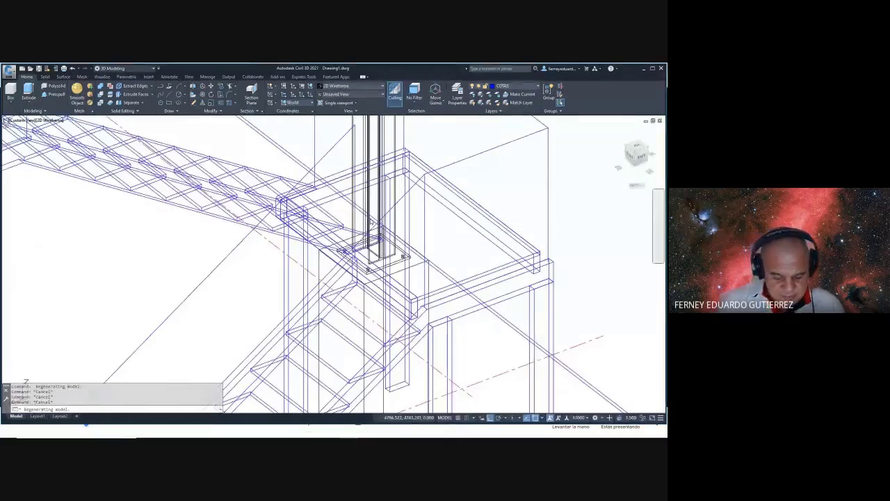
- Switch to the Conceptual visual style, orbit the shaded stairs, and start SLICE (SL)
type("vs")
key("Return")
type("c")
key("Return")
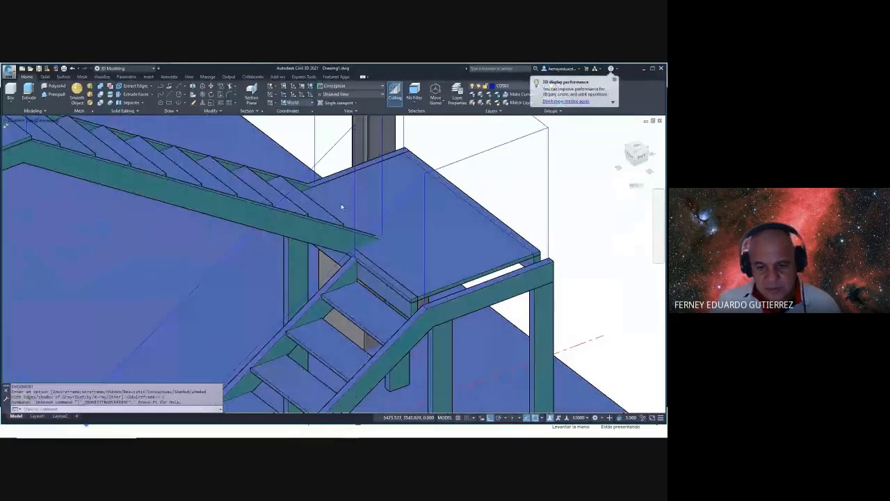
mouse_move(374, 243)
middle_mouse_down("shift")
mouse_move(352, 244)
mouse_move(362, 254)
mouse_move(418, 254)
mouse_move(465, 268)
mouse_move(459, 287)
mouse_move(420, 284)
middle_mouse_up("shift")
key("Escape")
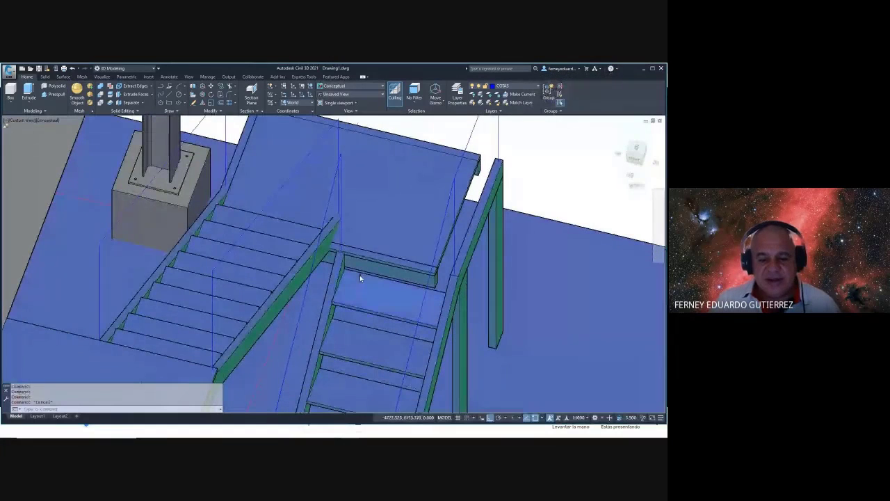
middle_click_drag(360, 275, 353, 265, "shift")
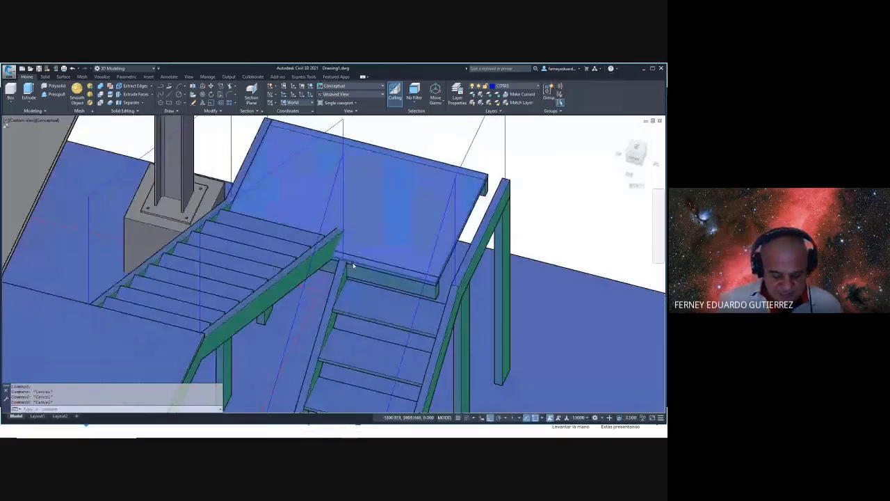
type("slice:")
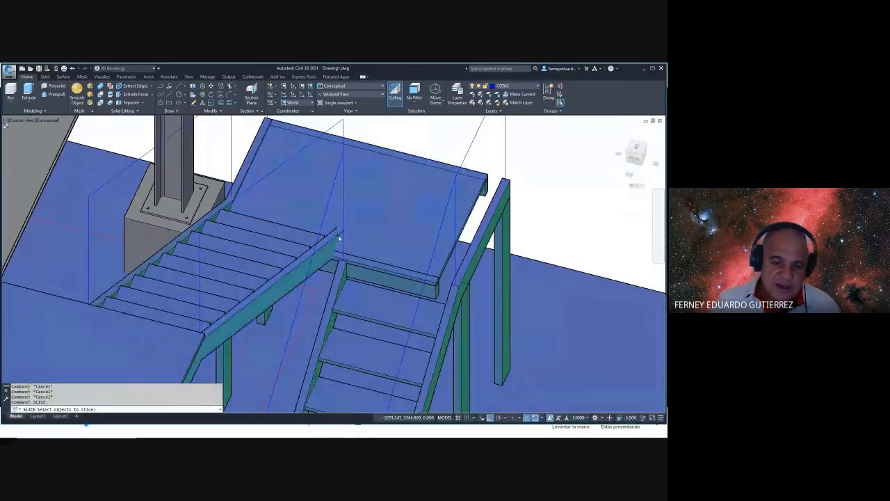
- Slice the stringer with a 3-point plane, third point on Nearest, keeping both sides
left_click(339, 239)
key("Return")
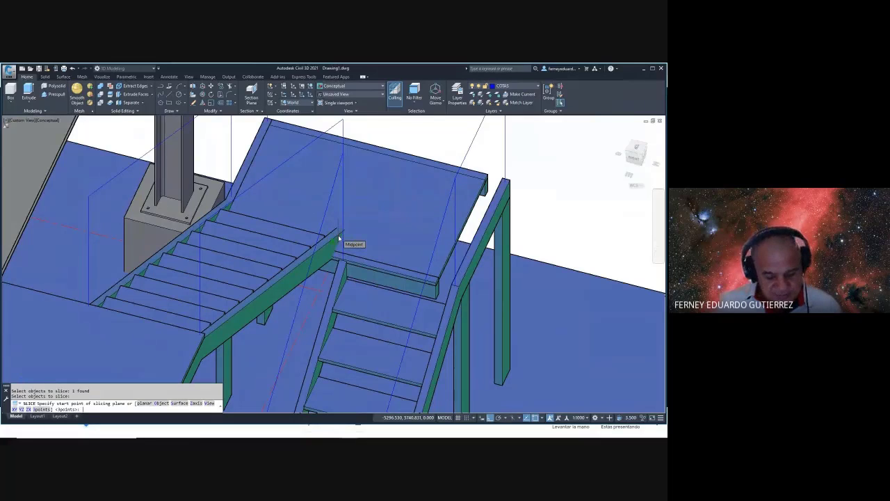
key("Return")
scroll(437, 294, "up", 5)
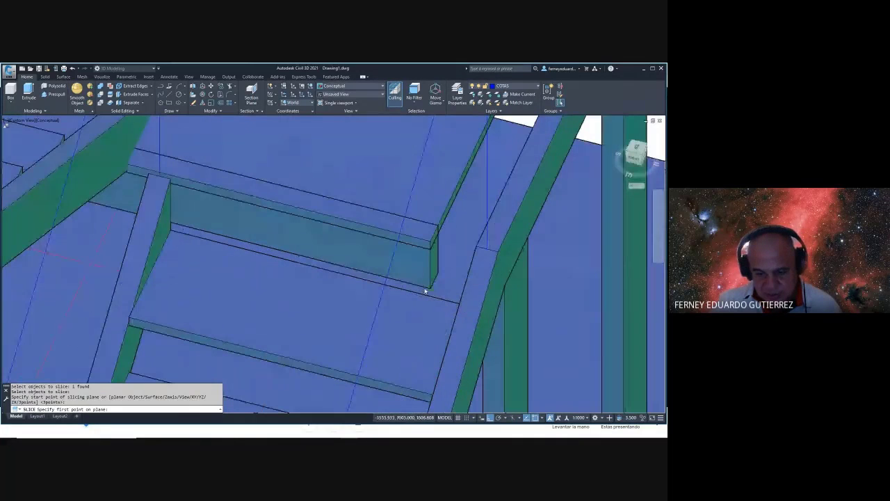
left_click(427, 289)
left_click(428, 255)
right_click(318, 246, "shift")
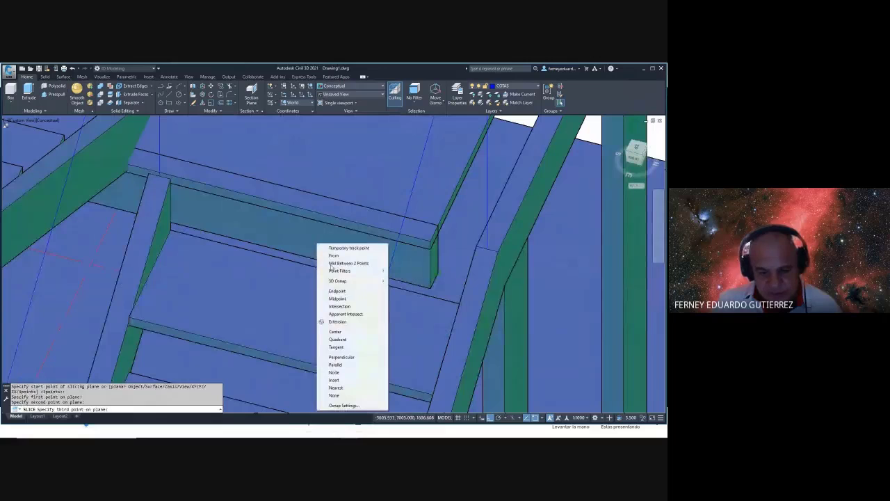
left_click(336, 388)
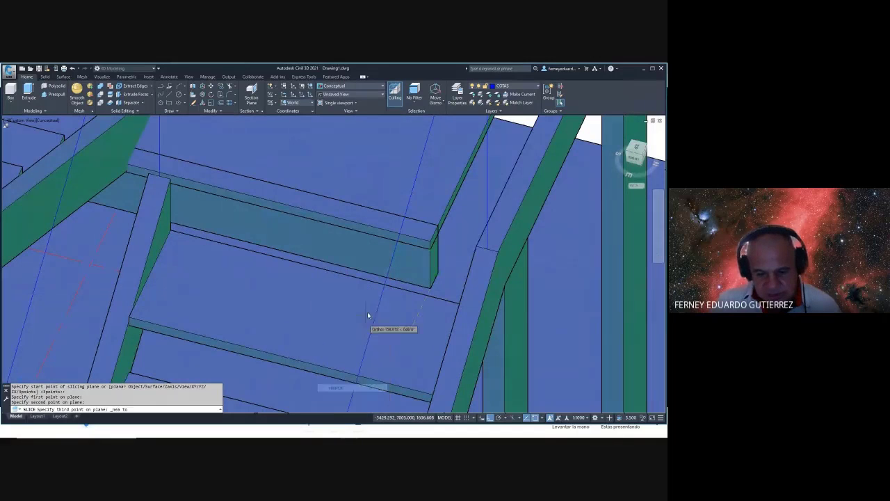
left_click(381, 279)
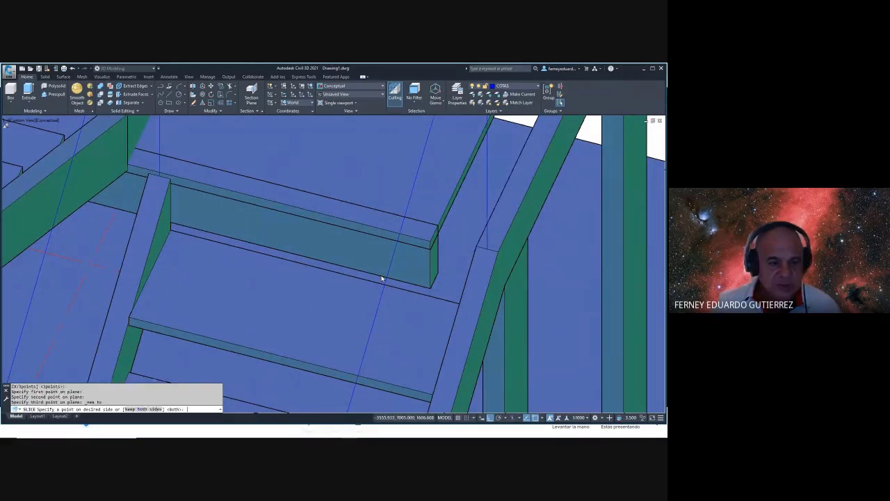
key("Escape")
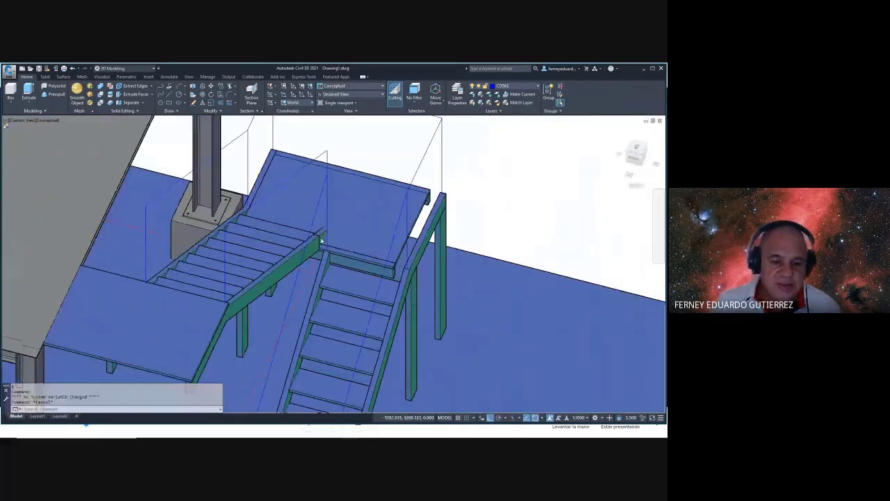
- Delete the leftover stringer piece and orbit to check beneath the landing
scroll(322, 241, "up", 3)
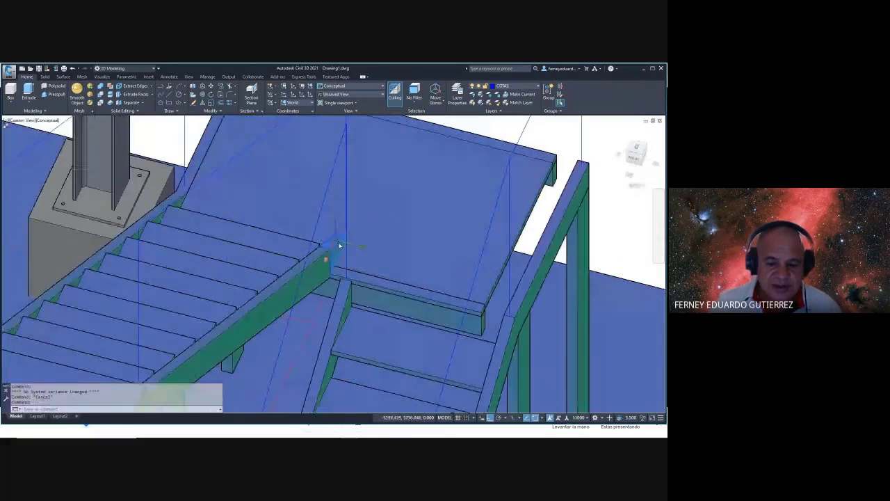
key("Delete")
middle_click_drag(387, 250, 359, 258, "shift")
middle_click_drag(382, 298, 315, 286, "shift")
scroll(365, 358, "up", 3)
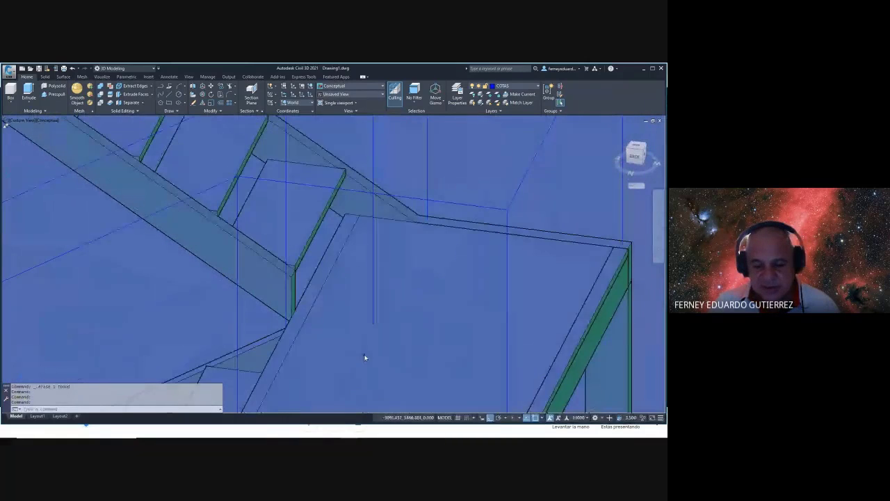
key("Escape")
- Set the visual style back to 2D Wireframe
type("vs")
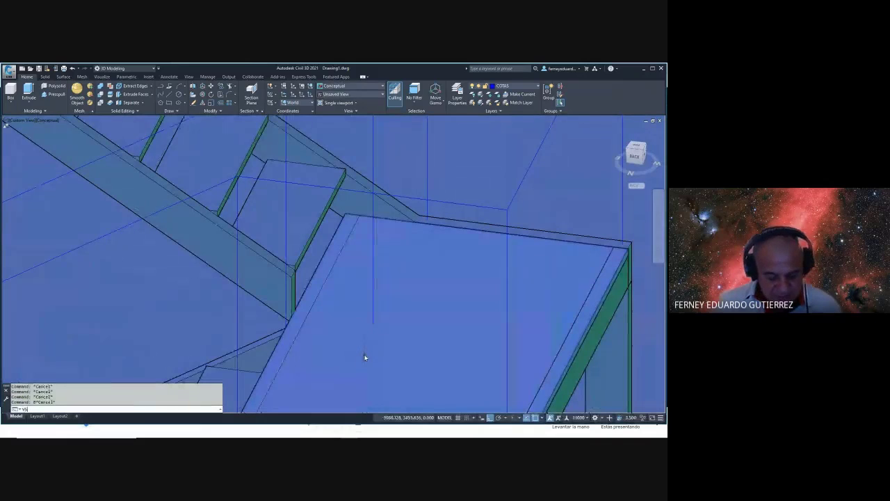
key("Return")
type("2")
key("Return")
key("Escape")
key("Escape")
type("m")
- Move the vertical line perpendicular onto the stringer edge using the Perpendicular osnap
key("Return")
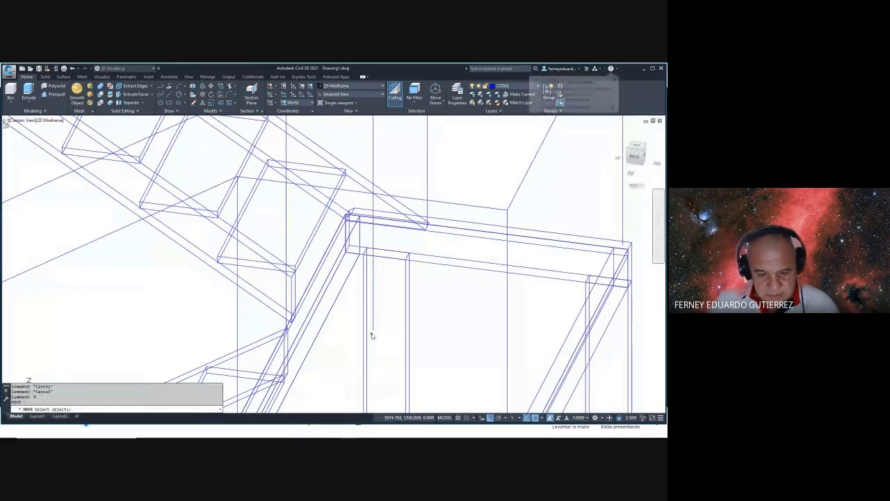
key("Return")
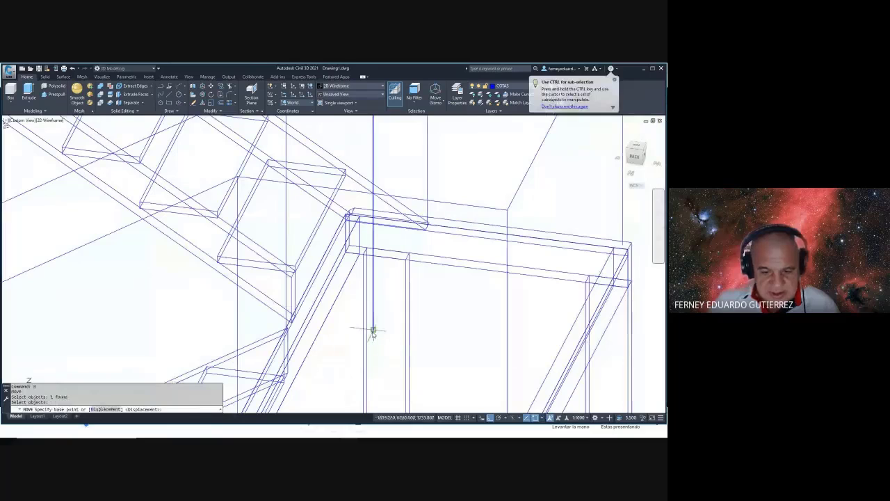
left_click(371, 330)
right_click(338, 333, "shift")
left_click(361, 275)
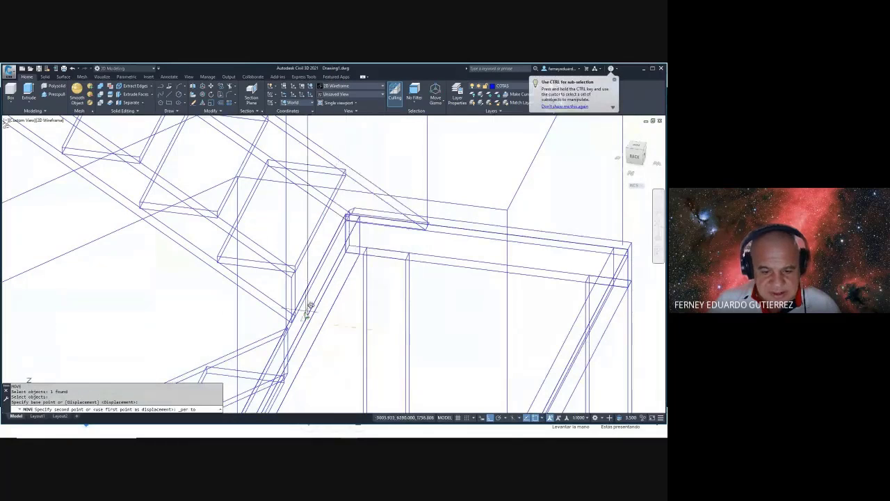
scroll(302, 313, "up", 4)
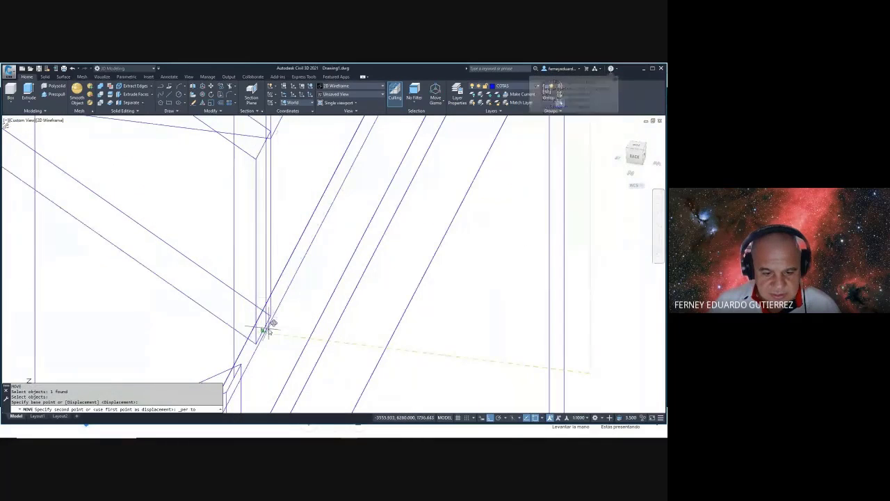
left_click(271, 310)
scroll(286, 325, "down", 3)
scroll(287, 325, "down", 3)
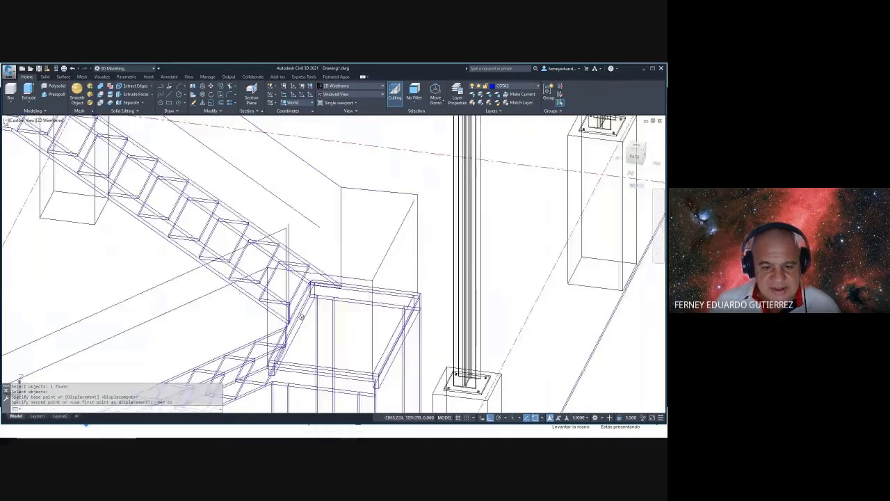
- Grab the sloped line's end for a stretch, then cancel it
left_click(311, 223)
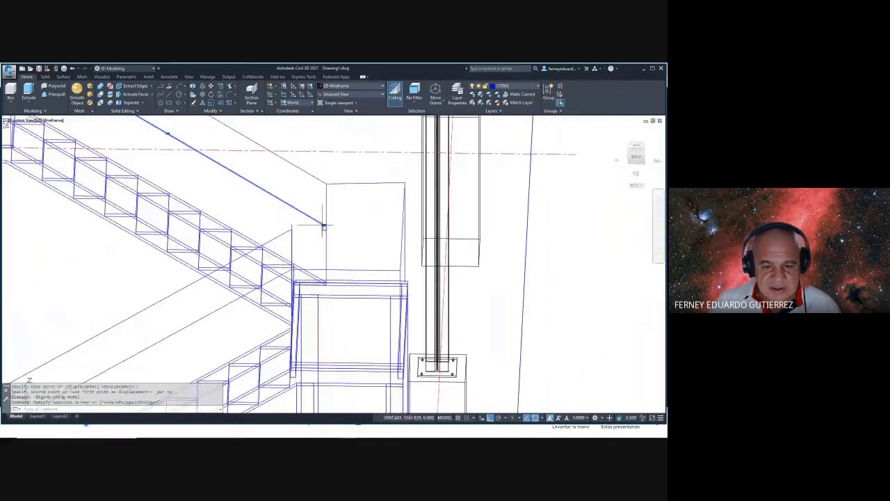
left_click(324, 226)
key("Escape")
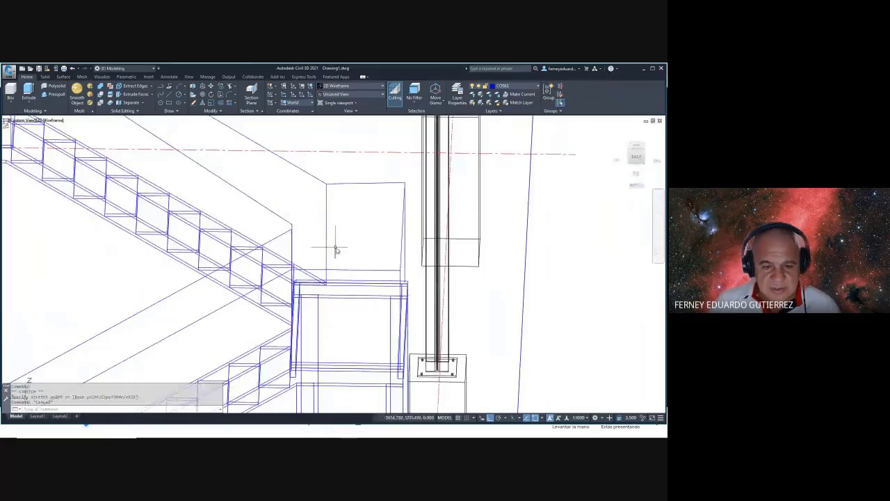
scroll(326, 254, "up", 2)
scroll(326, 254, "down", 4)
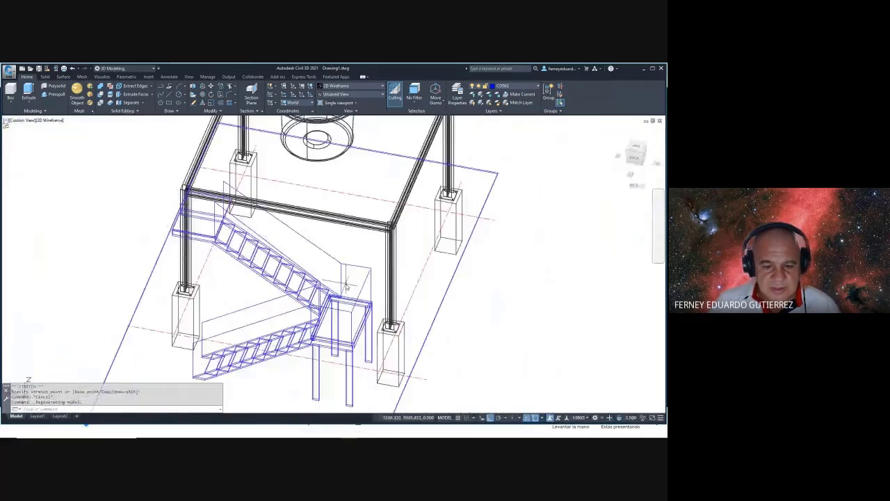
- Orbit the structure to a side view and apply Conceptual shading
middle_click_drag(349, 264, 424, 203, "shift")
type("VS")
key("Return")
type("C")
key("Return")
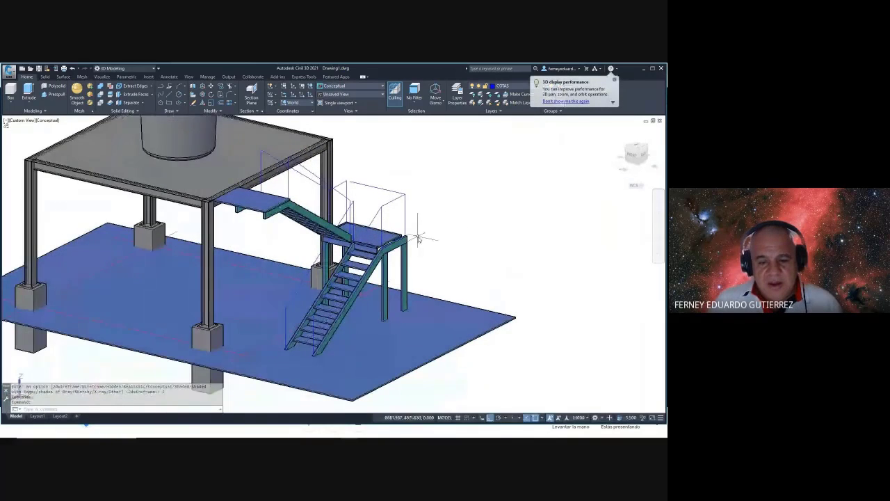
scroll(278, 243, "up", 5)
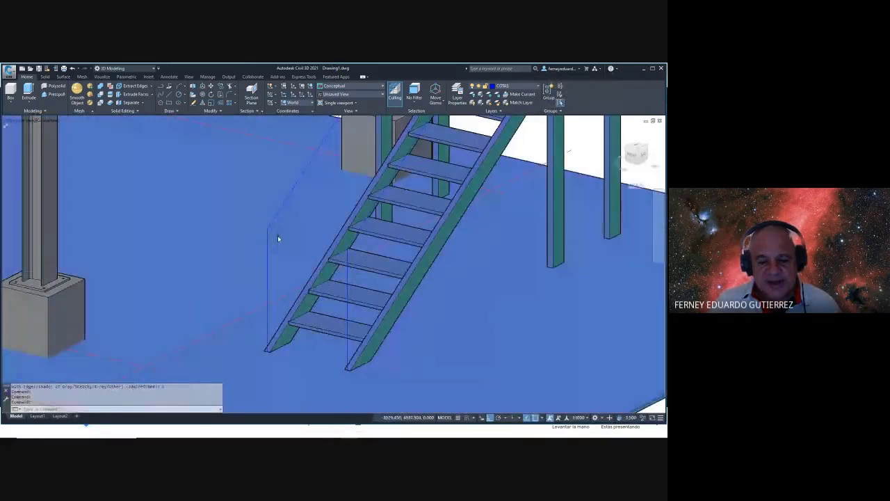
scroll(276, 233, "up", 2)
scroll(278, 241, "down", 6)
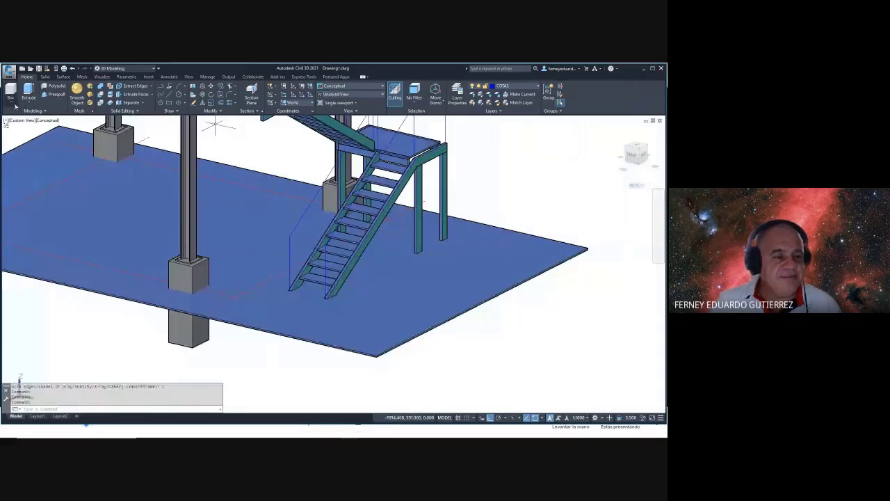
- Orbit, pan and zoom in close to the landing's guide-line corner
middle_click_drag(371, 243, 320, 223, "shift")
scroll(322, 221, "up", 3)
scroll(313, 227, "up", 3)
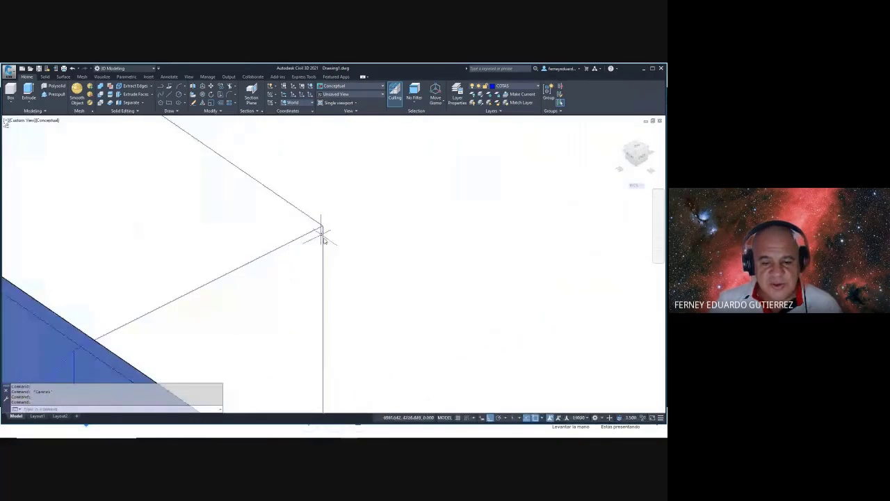
scroll(324, 237, "down", 5)
scroll(324, 243, "up", 7)
scroll(348, 229, "down", 5)
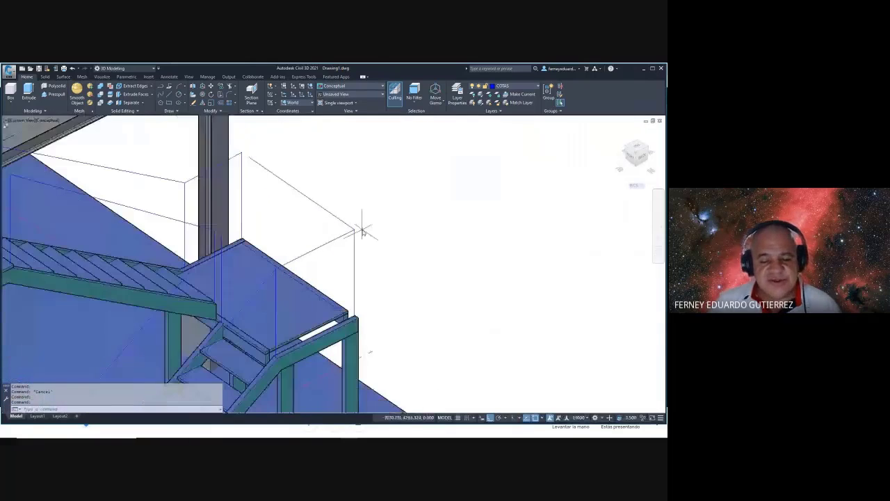
middle_click_drag(364, 232, 423, 169)
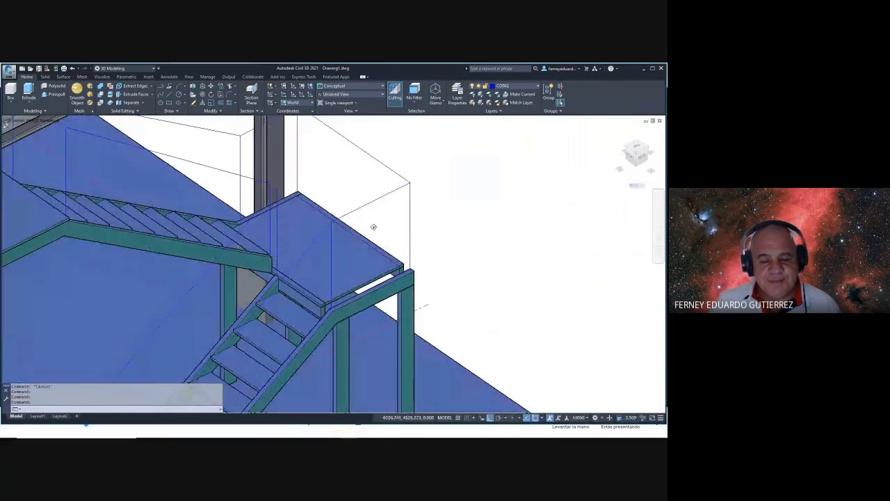
middle_click_drag(373, 227, 392, 215, "shift")
scroll(362, 207, "up", 2)
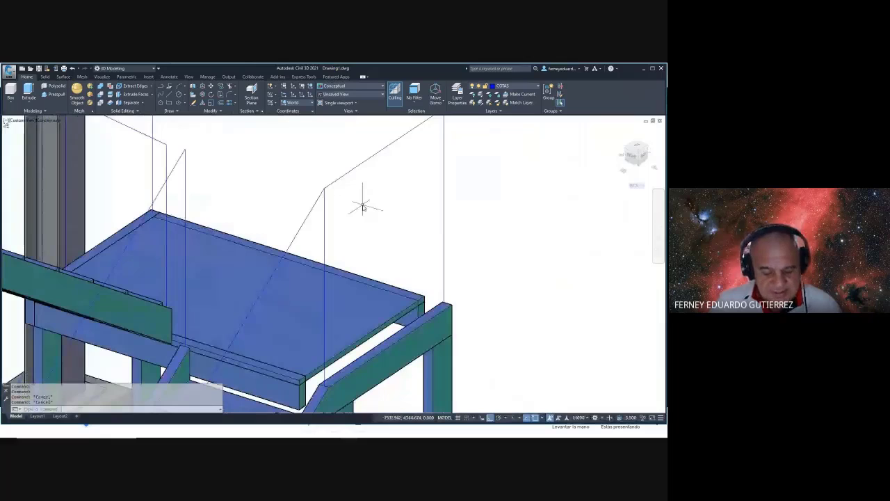
- Start and cancel a CIRCLE, then switch to the Chrome Google Meet window
type("c")
key("Return")
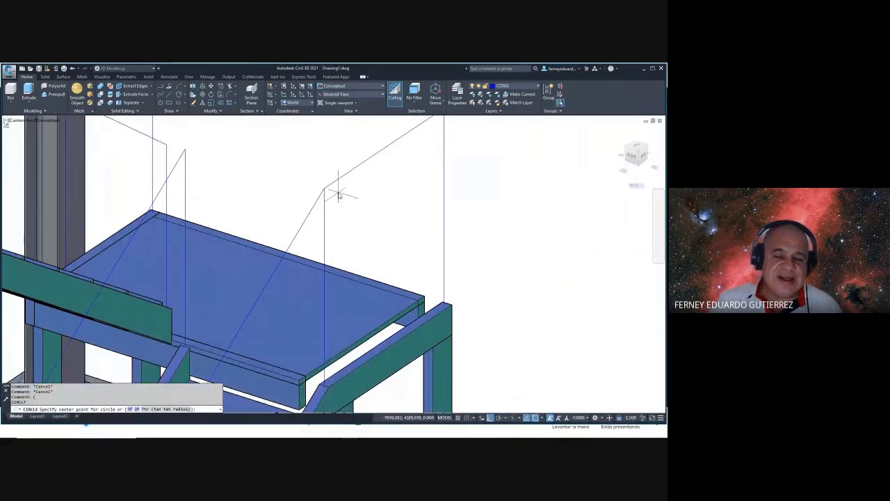
key("Escape")
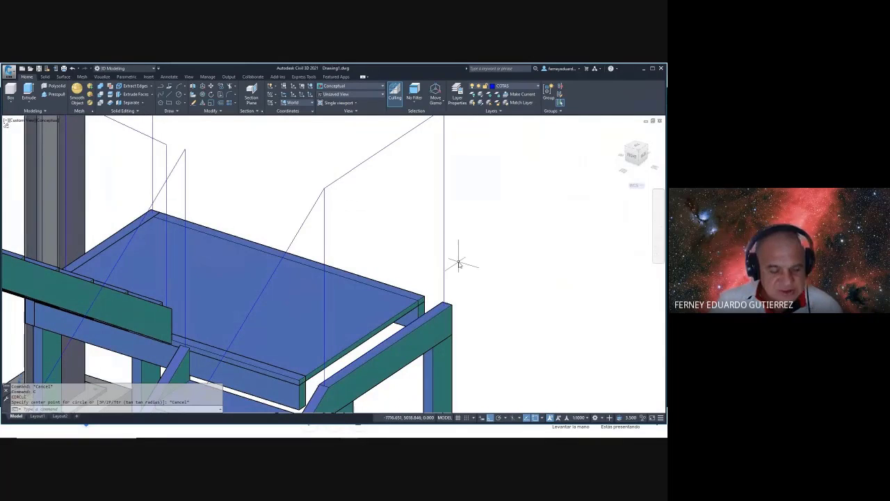
key("alt+Tab")
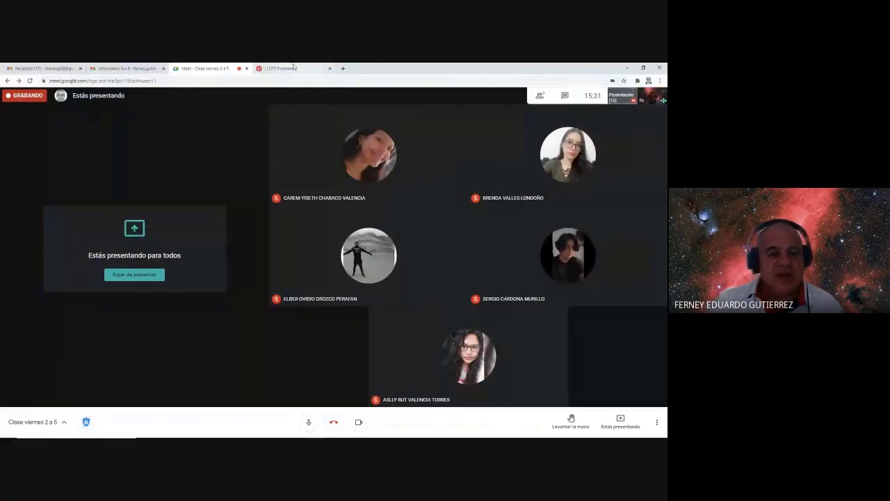
- Search Google for 'TUBERIA AC' in a new tab
left_click(343, 69)
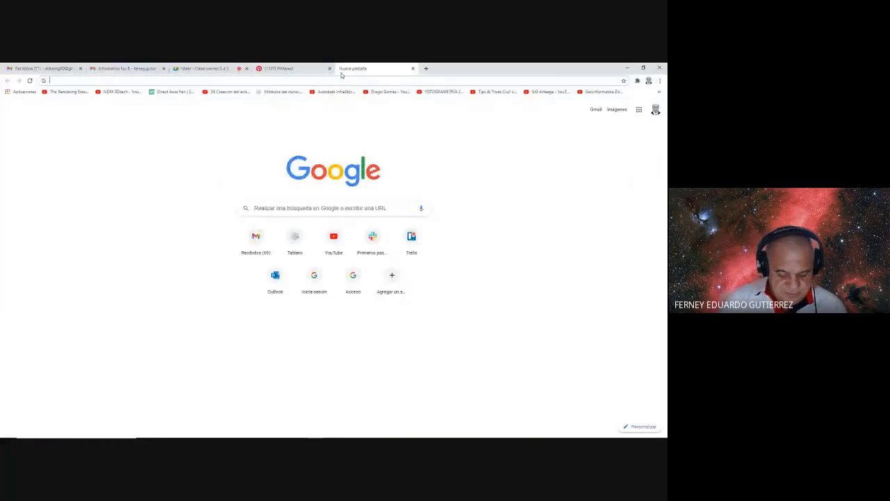
type("TU")
type("IA ACER")
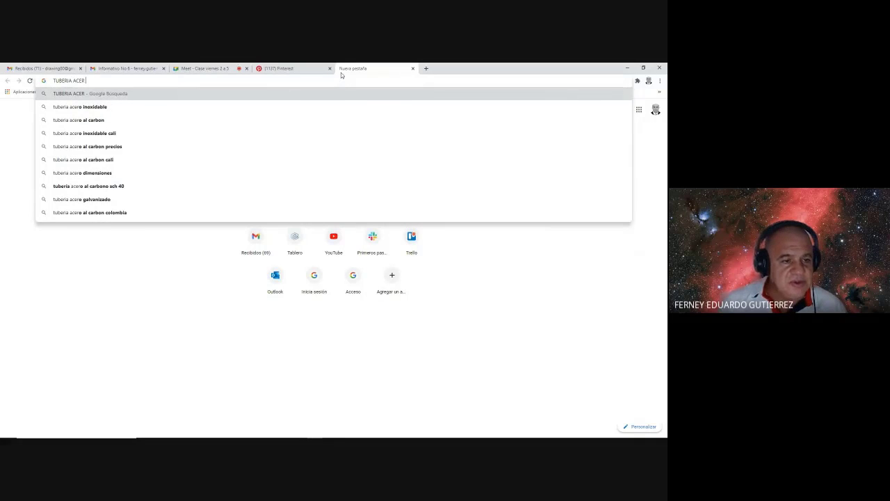
key("BackSpace")
key("BackSpace")
key("BackSpace")
key("BackSpace")
key("BackSpace")
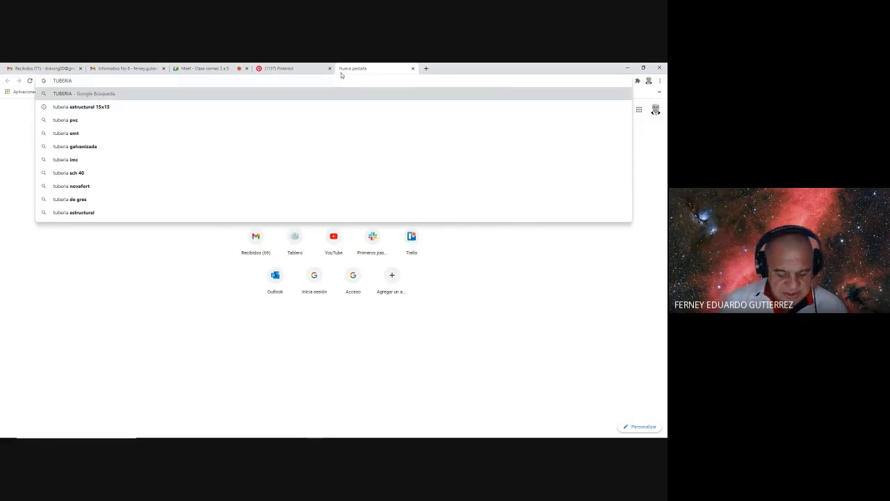
type("A")
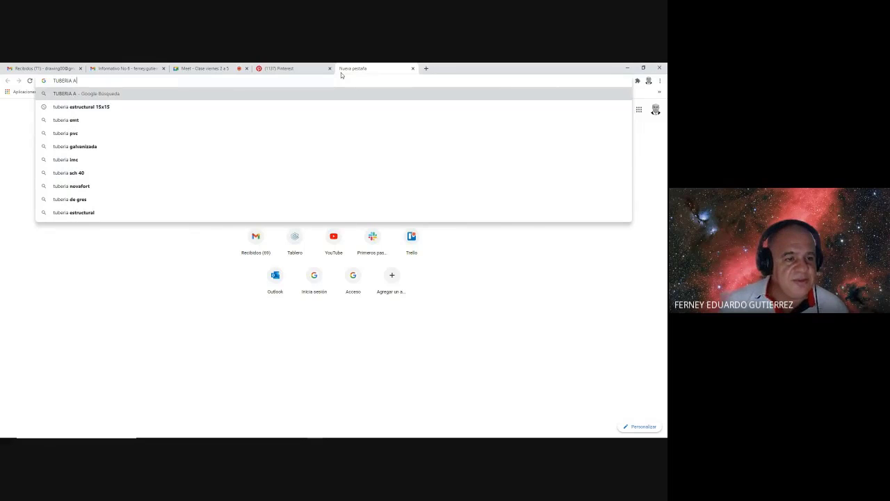
type("C")
key("Return")
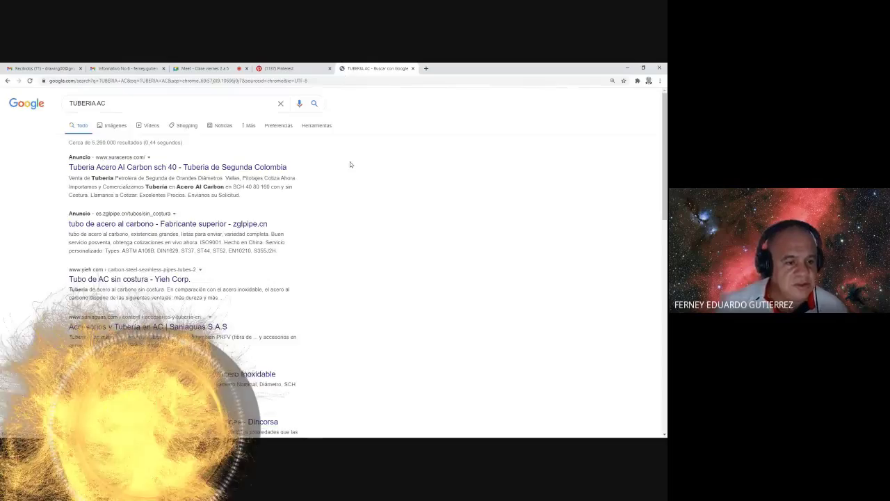
- Refine the search to 'DIAMETRO TUBERIA AC' to show the SCH40 diameter table
left_click(70, 103)
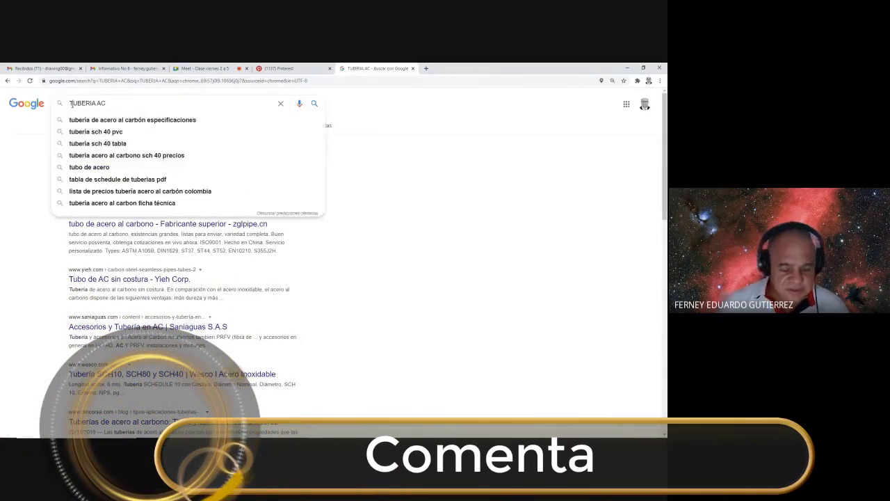
type("DIAMETRO")
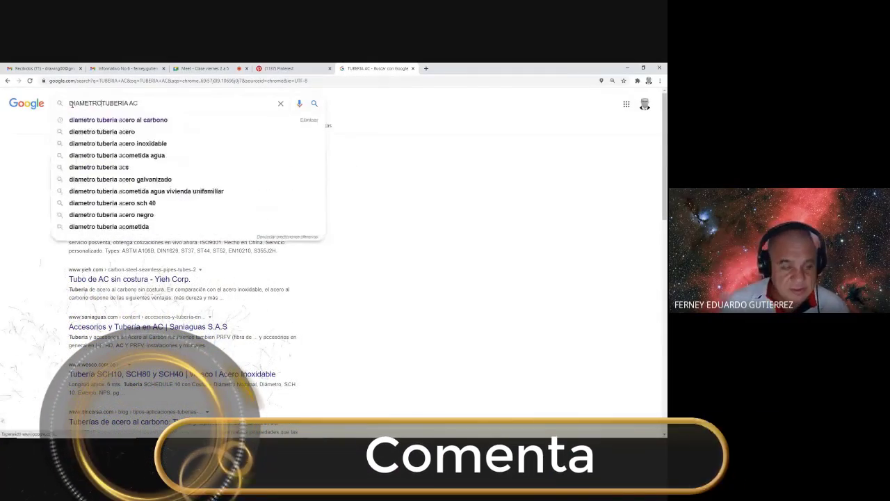
key("Return")
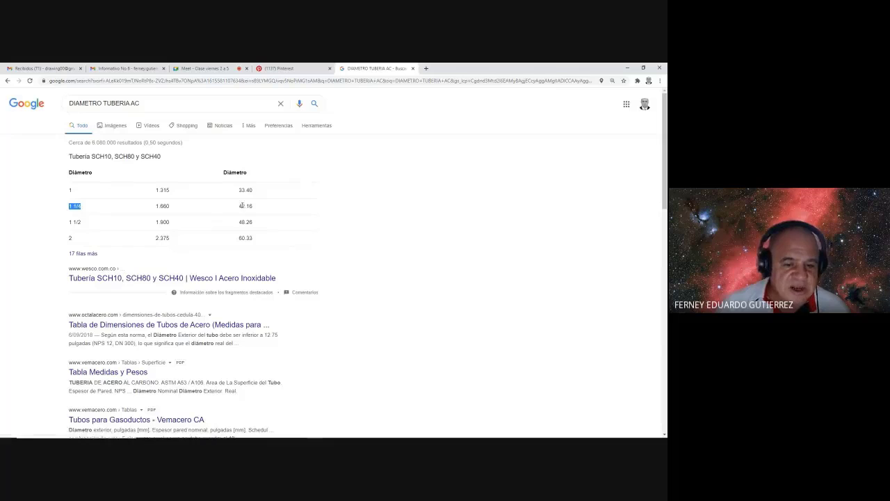
- Draw a 42.16-diameter circle centred on the sloped line's endpoint
key("alt+Tab")
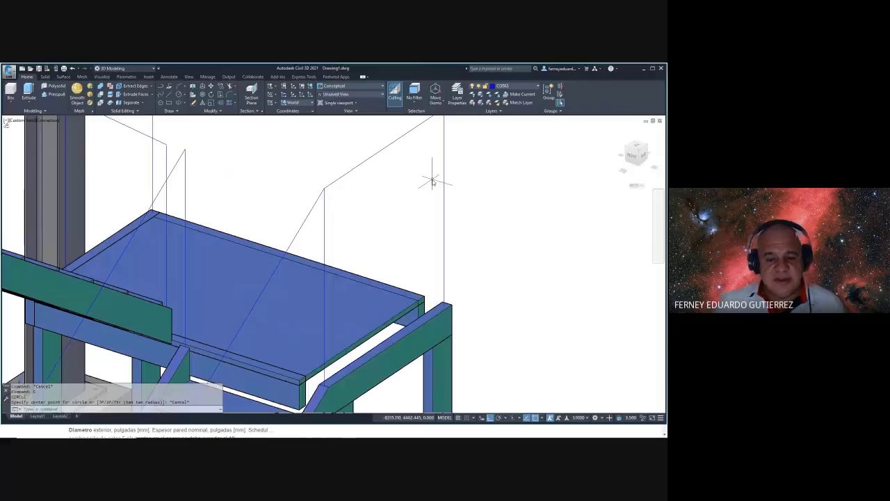
scroll(320, 201, "up", 3)
left_click(314, 207)
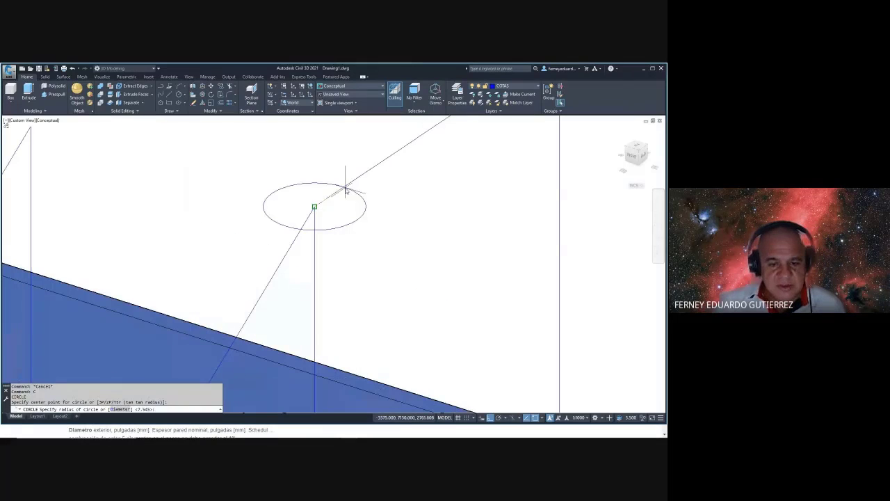
type("d")
key("Return")
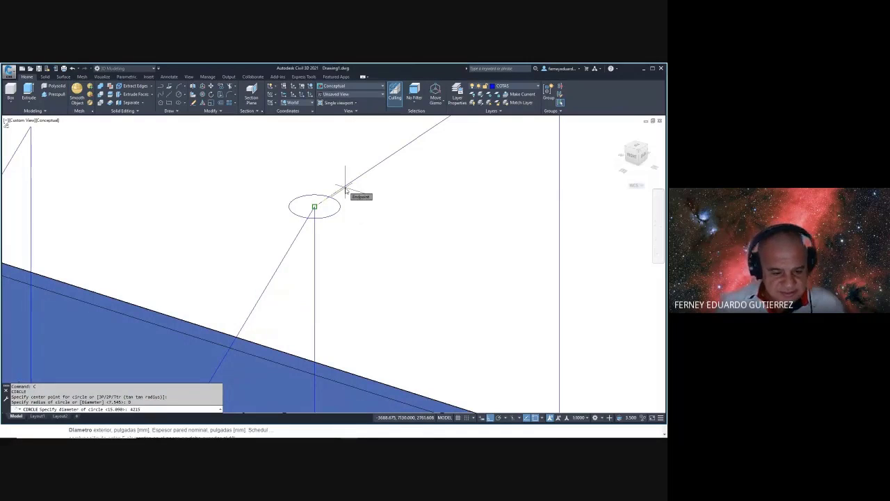
type("42.1")
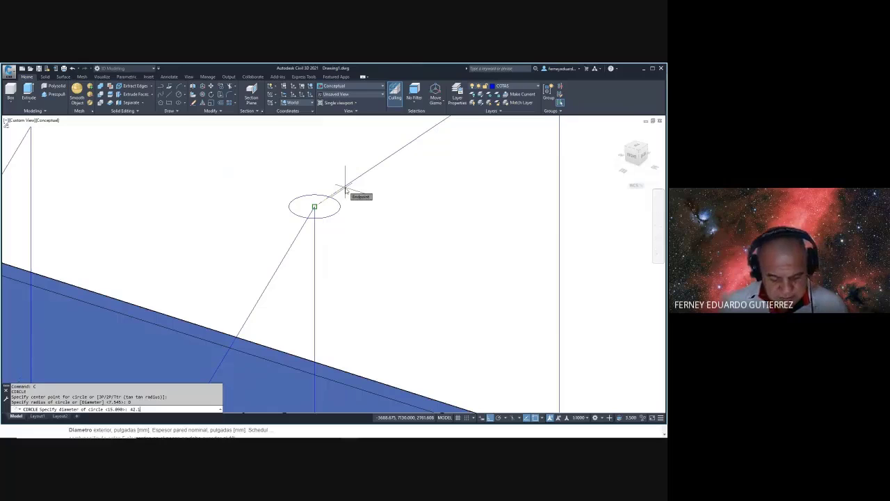
type("6")
key("Return")
- Start a second circle at the upper corner, then cancel it
middle_click_drag(358, 193, 294, 201)
scroll(295, 211, "down", 2)
scroll(296, 211, "down", 2)
scroll(359, 194, "up", 3)
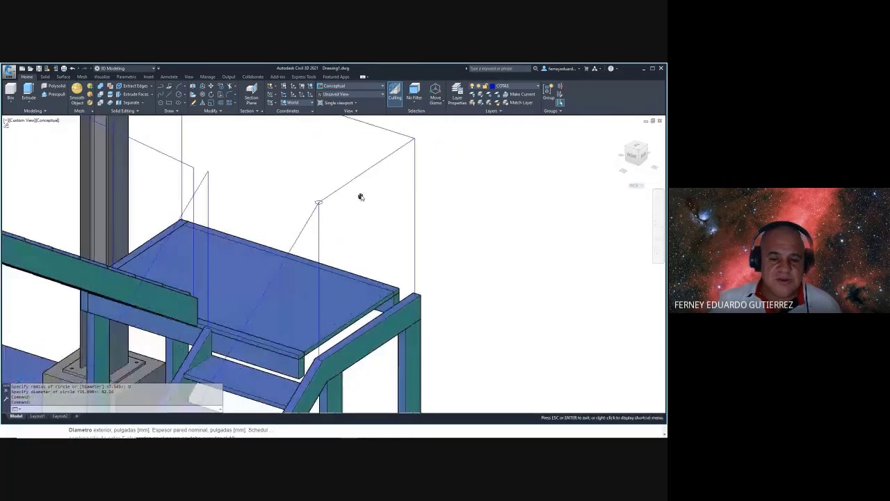
type("c")
key("Return")
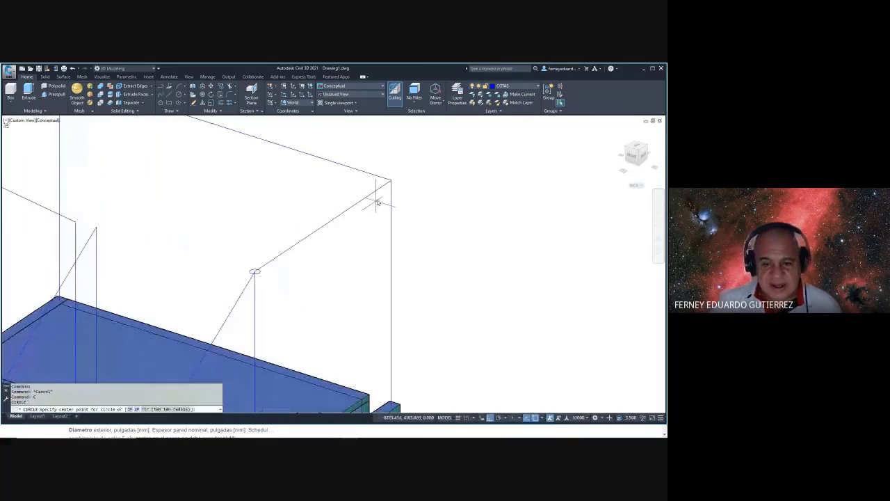
left_click(387, 183)
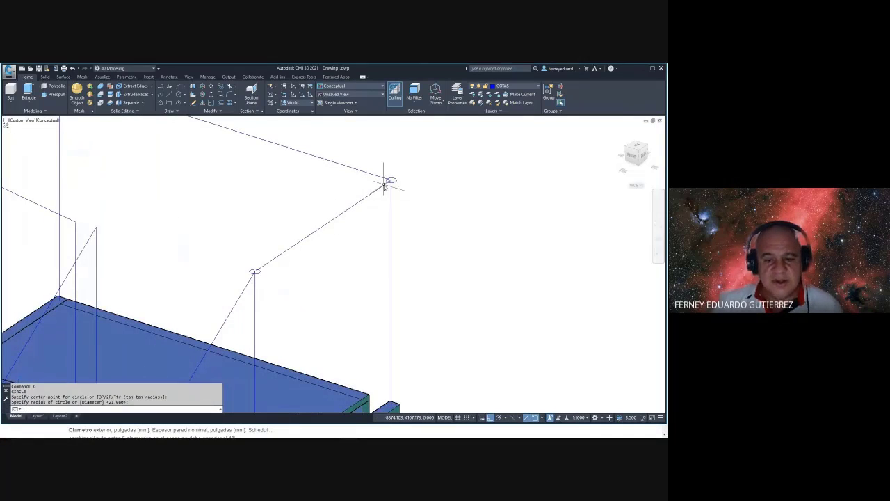
key("Escape")
key("Escape")
key("Escape")
- Start FILLET and choose the Radius option
type("f")
key("Return")
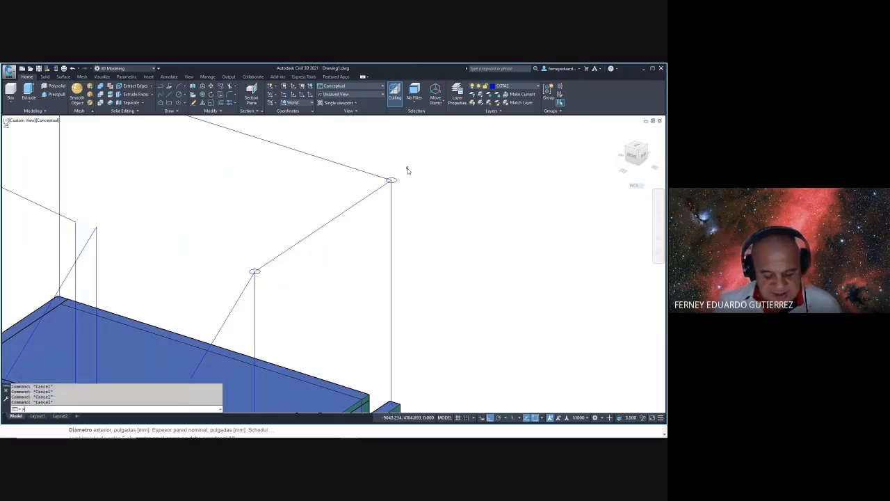
type("r")
key("Return")
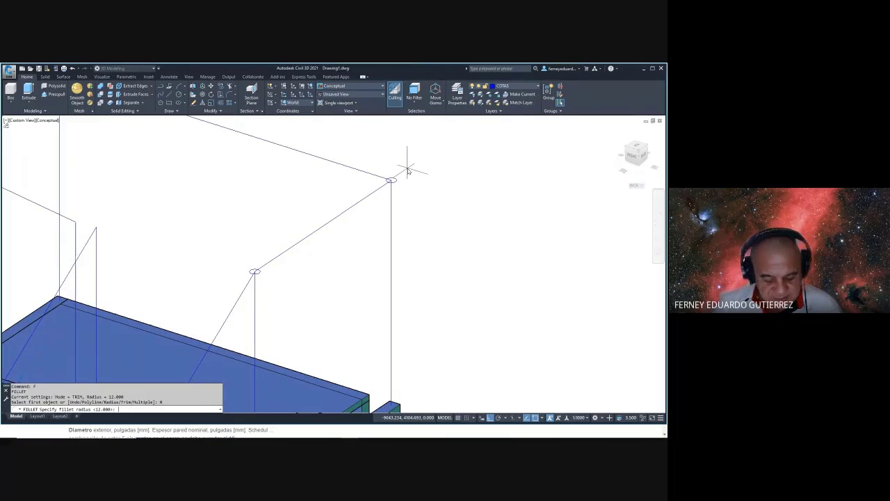
- Round the railing corner with a fillet radius of 50
type("50")
key("Return")
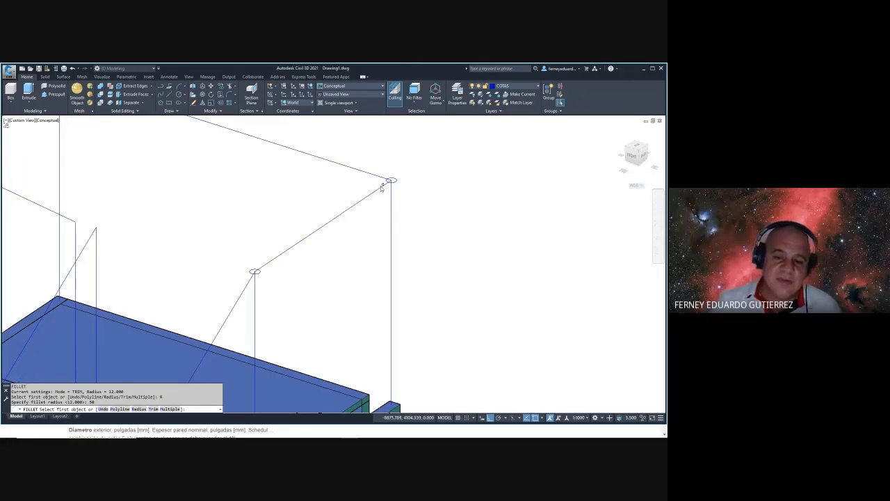
left_click(378, 192)
scroll(400, 184, "up", 5)
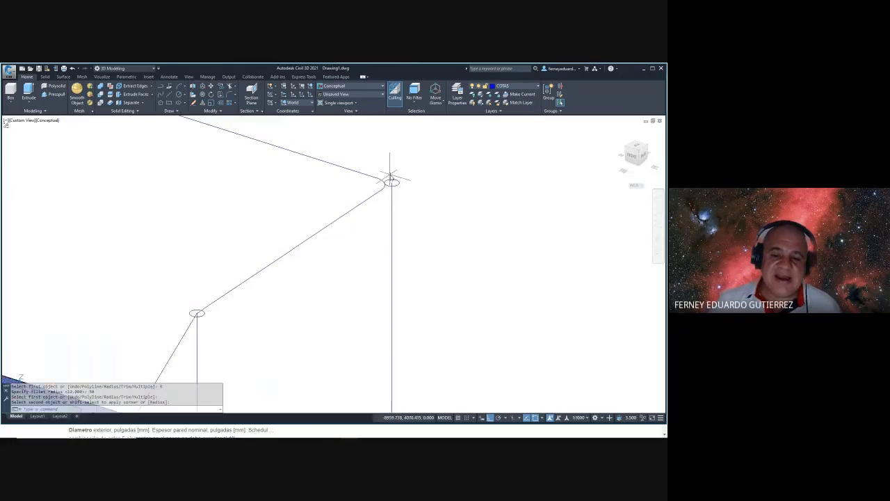
key("Escape")
- Move the 42.16 circle onto the rounded corner of the rail path
type("m")
key("Return")
left_click(413, 179)
left_click(397, 198)
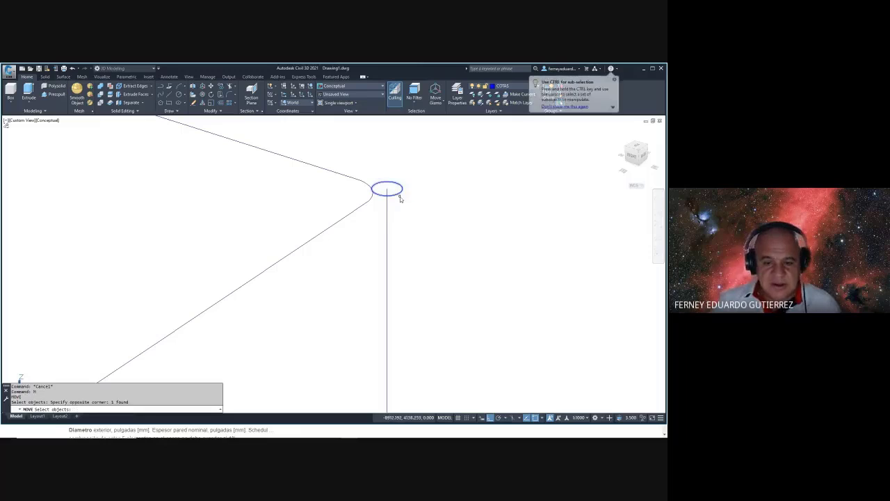
key("Return")
left_click(388, 189)
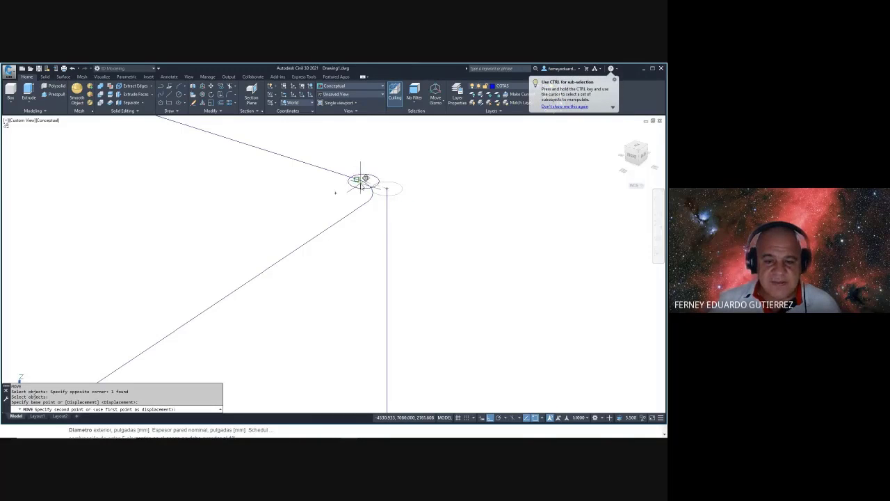
left_click(357, 180)
key("Escape")
key("Escape")
- Sweep the circular profile, orbiting to inspect the rail path before cancelling
type("sweep")
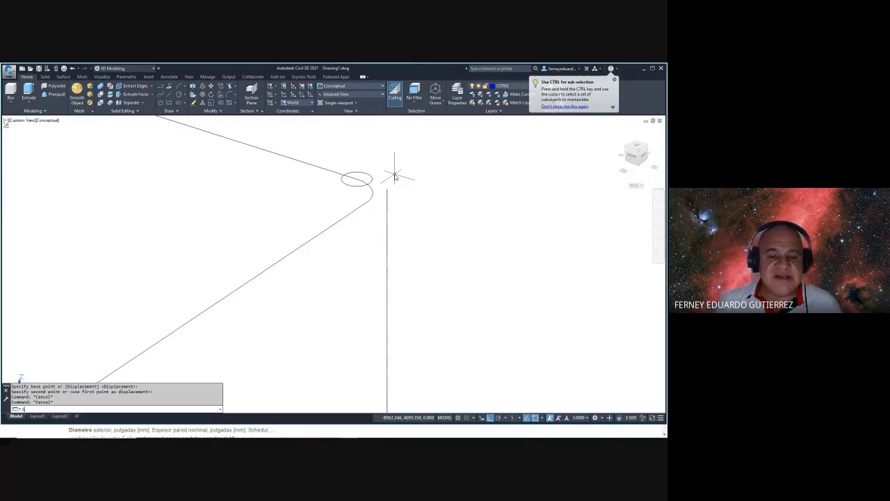
key("Return")
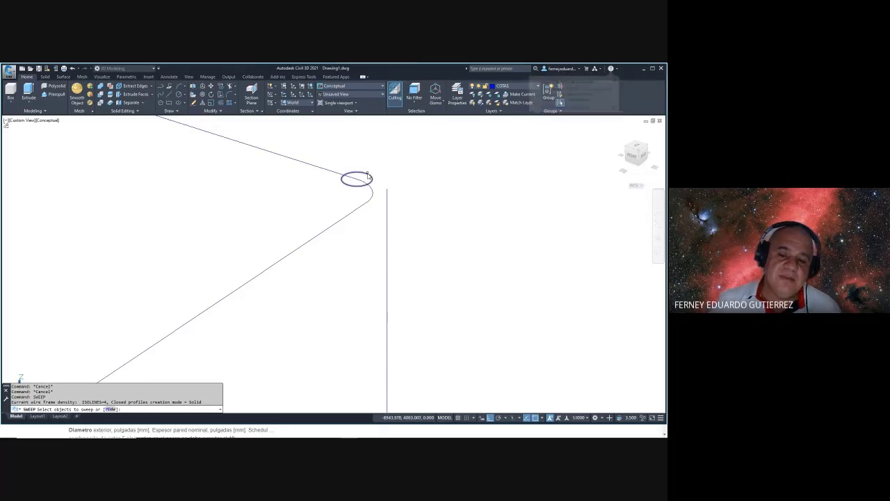
left_click(370, 177)
key("Return")
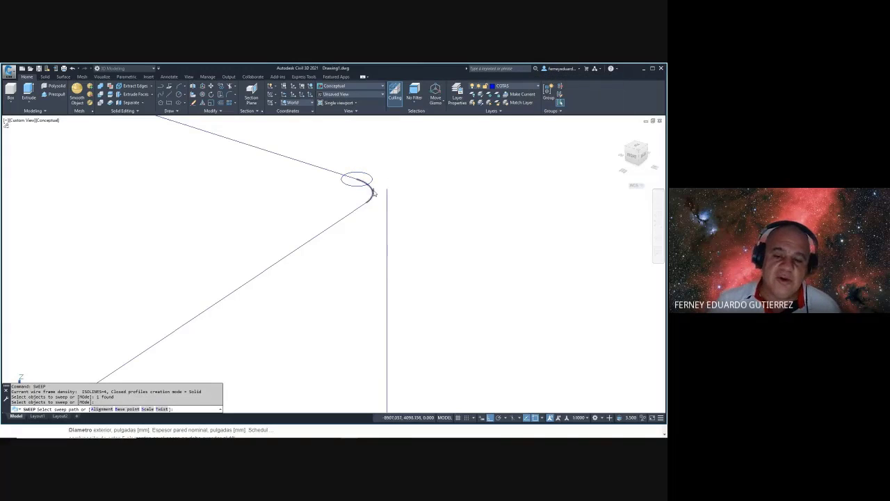
middle_click_drag(403, 185, 318, 181, "shift")
key("Escape")
scroll(397, 185, "down", 3)
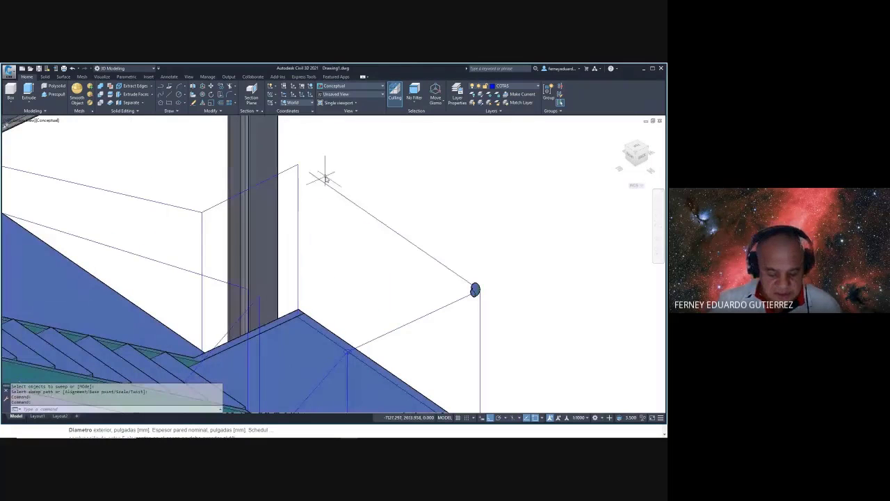
- Fillet the top handrail corner into a rounded arc
type("f")
key("Return")
left_click(295, 167)
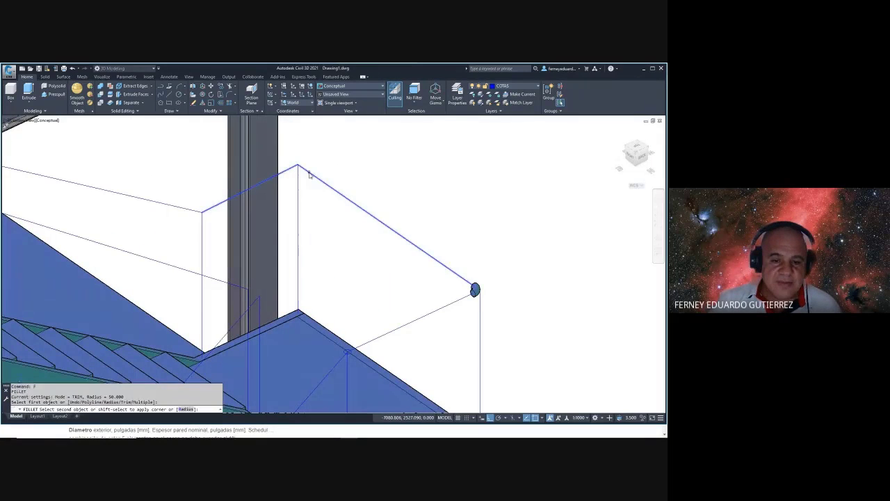
key("Escape")
type("f")
key("Return")
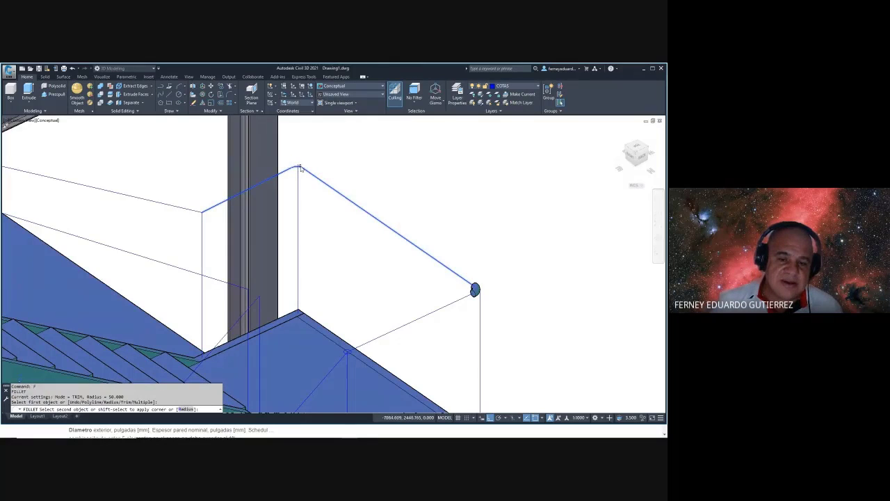
left_click(296, 168)
middle_click_drag(320, 159, 385, 185)
left_click(386, 185)
scroll(386, 186, "up", 5)
key("Escape")
key("Escape")
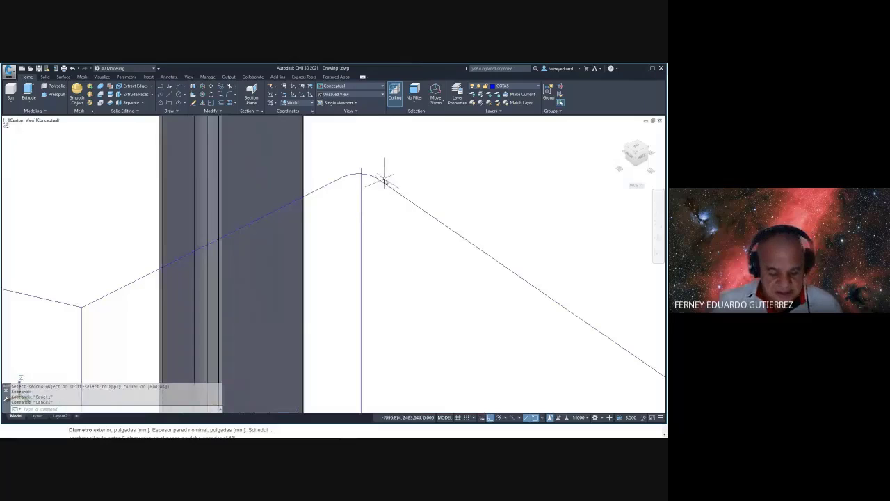
- Draw a circle profile at the end of the top rail bend
type("c")
key("Return")
left_click(378, 179)
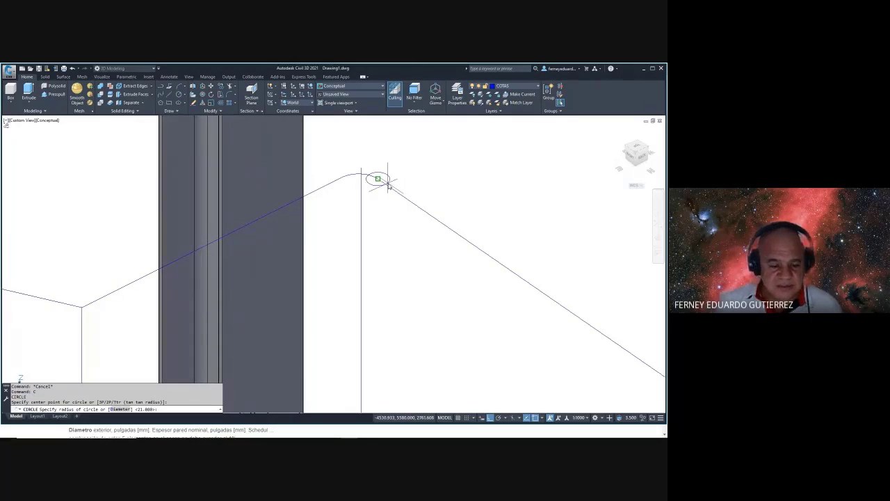
left_click(388, 183)
- Sweep the circle along the rounded arc to form a tubular elbow
type("sw")
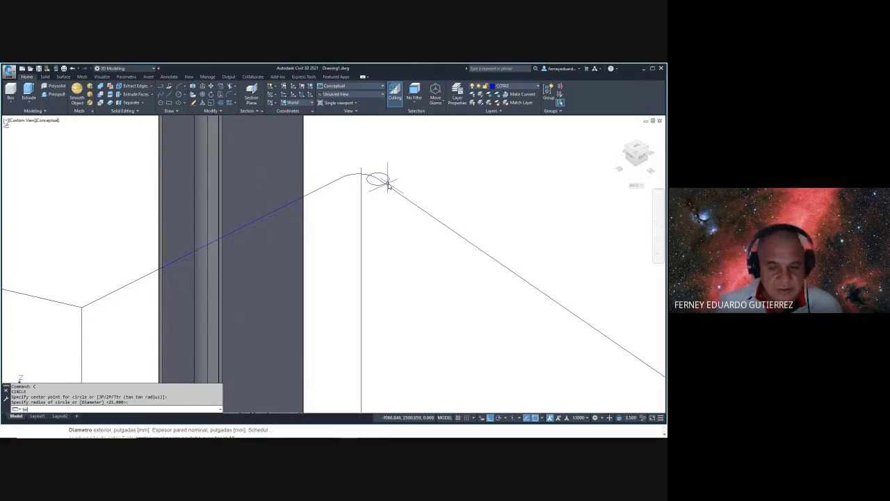
type("eep")
key("Return")
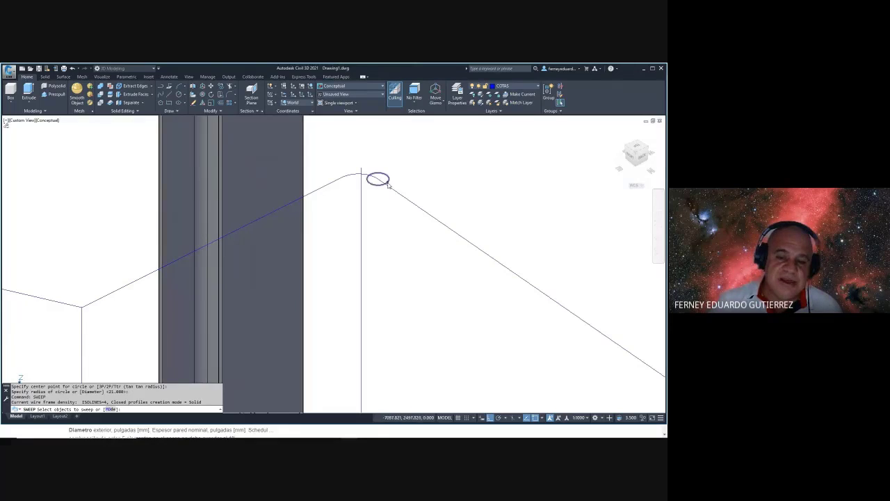
left_click(388, 184)
right_click(411, 176)
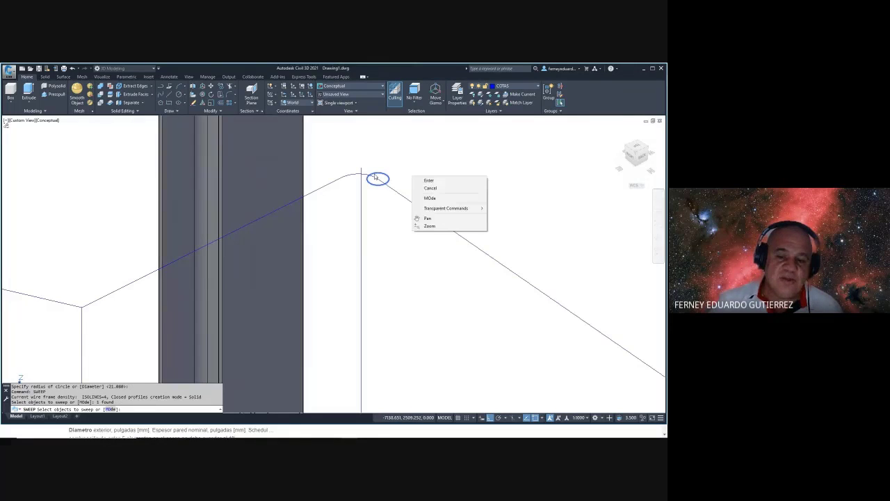
left_click(429, 181)
left_click(367, 175)
scroll(414, 209, "down", 3)
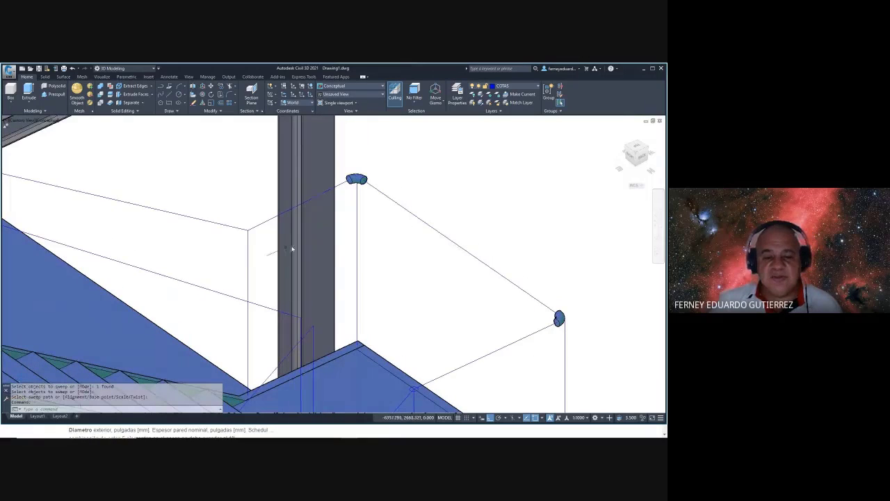
scroll(253, 235, "up", 5)
key("Escape")
- Draw a radius-21 circle at the lower rail corner
type("c")
key("Return")
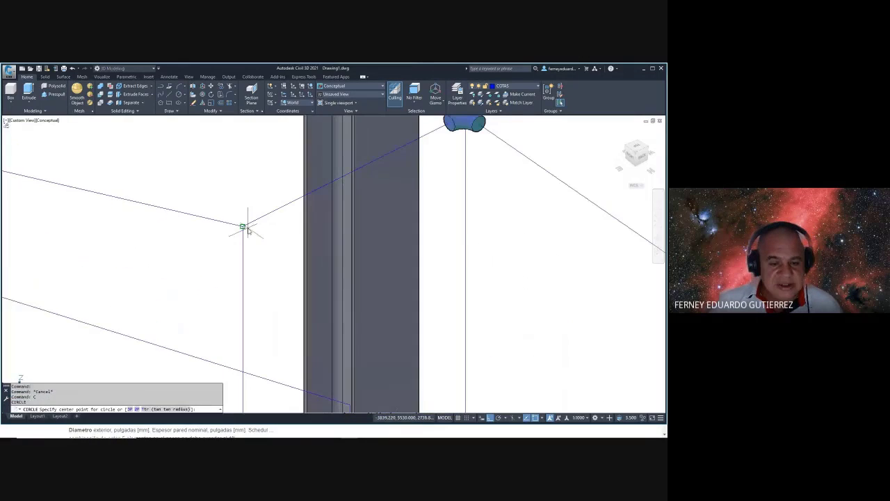
left_click(243, 226)
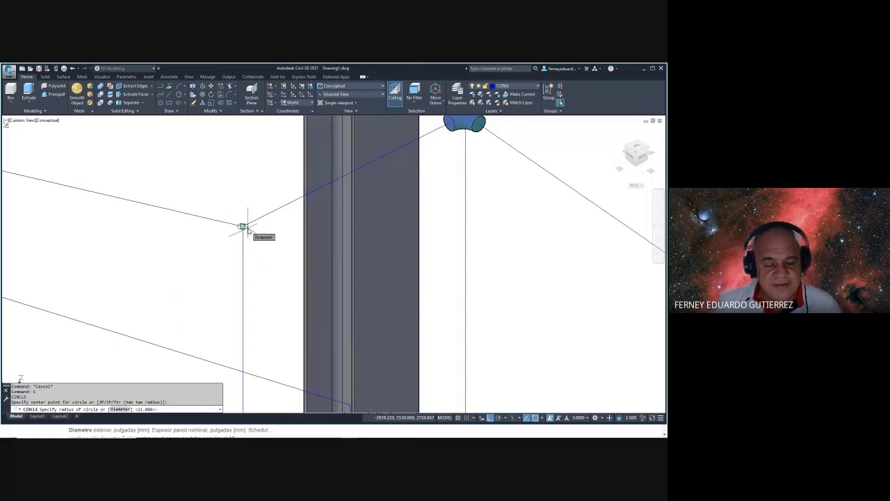
key("Return")
key("Escape")
key("Escape")
type("d")
key("Return")
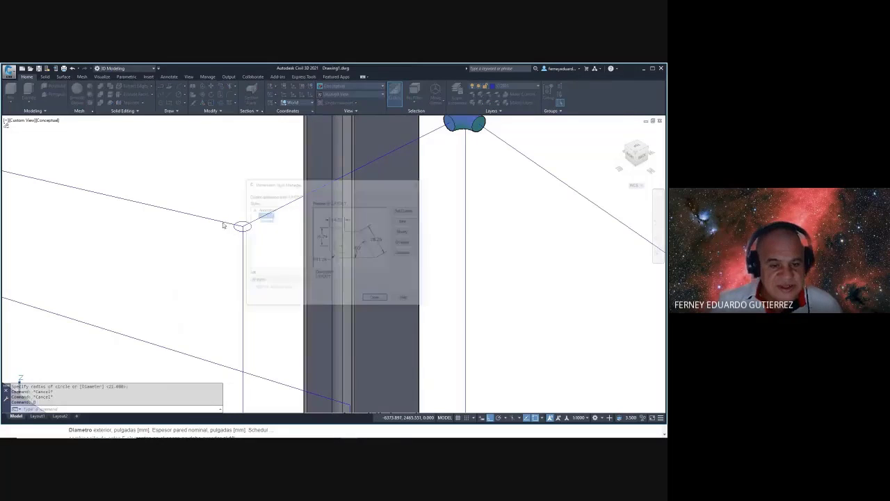
key("Escape")
- Try filleting the upper-left rail line and moving the circle, cancelling both
type("f")
key("Return")
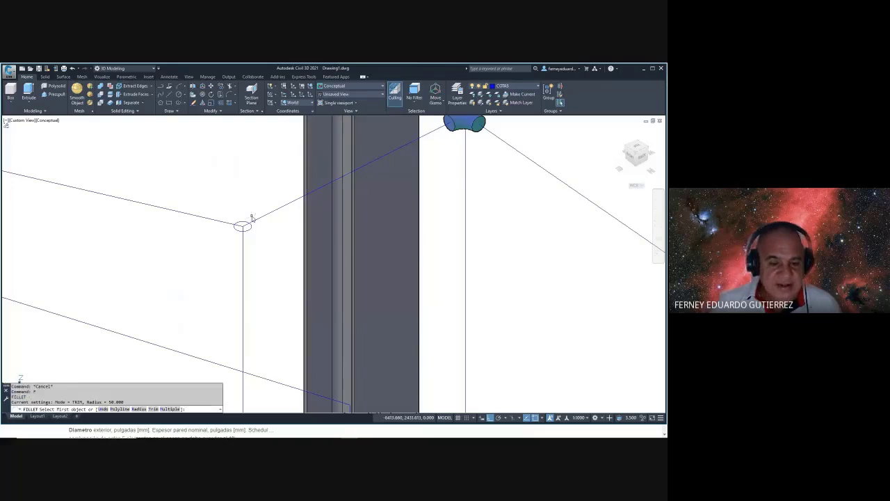
left_click(225, 223)
key("Escape")
key("Escape")
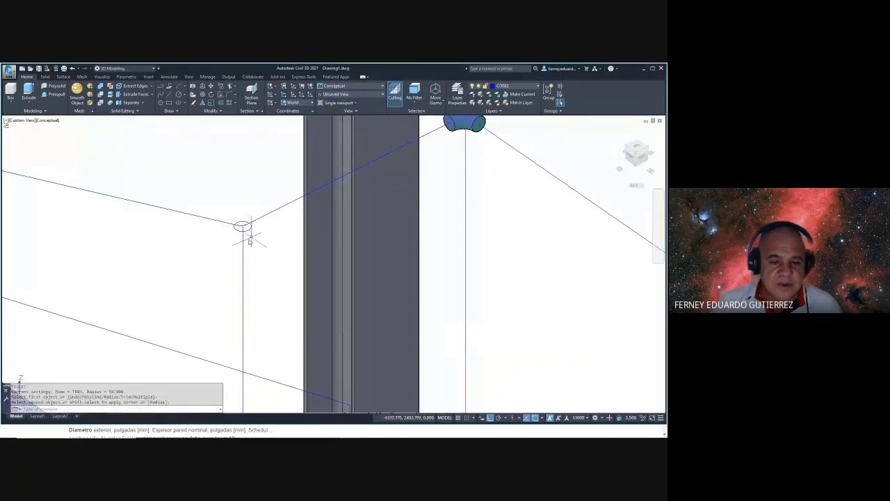
scroll(265, 223, "up", 5)
type("m")
key("Return")
left_click(276, 217)
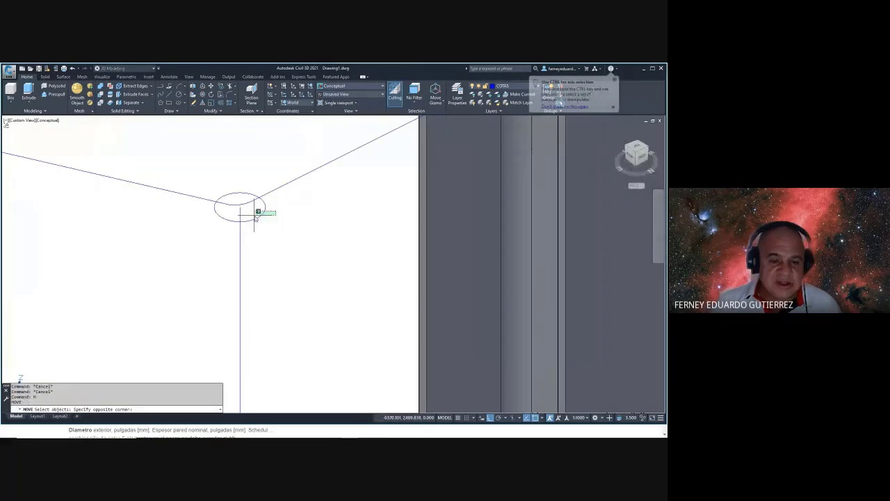
left_click(255, 220)
key("Return")
left_click(240, 206)
key("Escape")
key("Escape")
key("Escape")
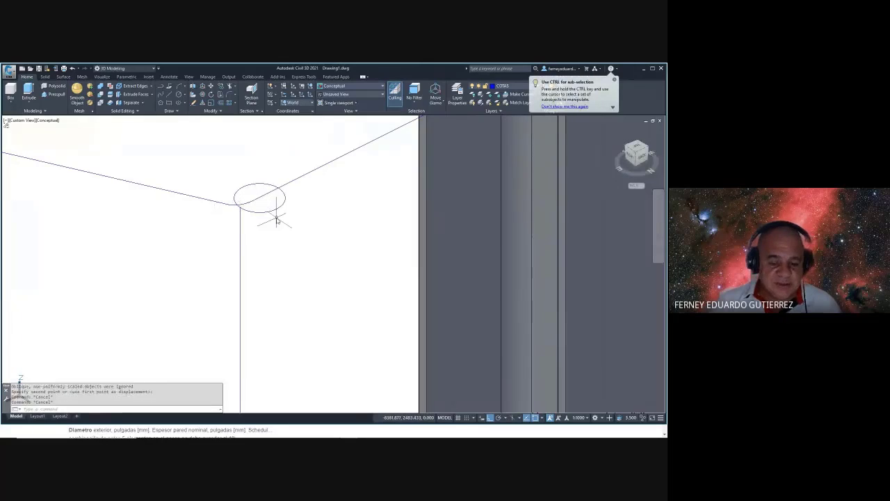
- Attempt to sweep the lower-corner circle, cancelling the selection
type("sweep")
key("Return")
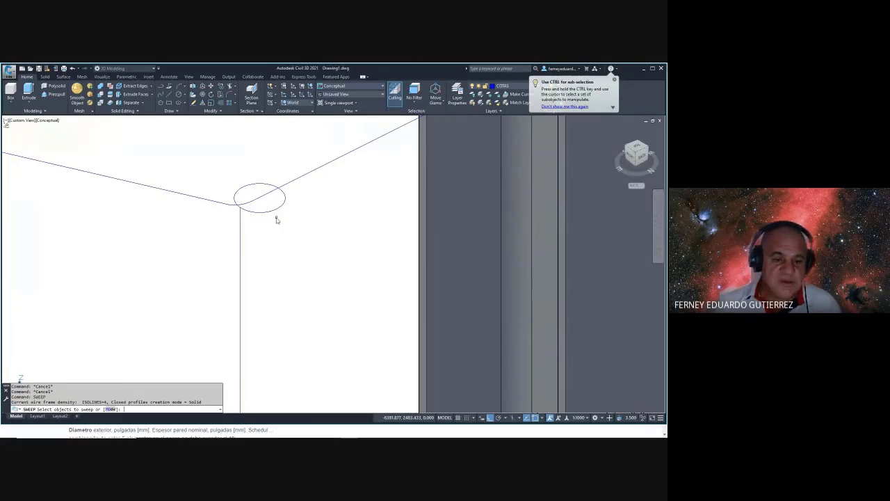
left_click(276, 219)
left_click(260, 226)
right_click(260, 221)
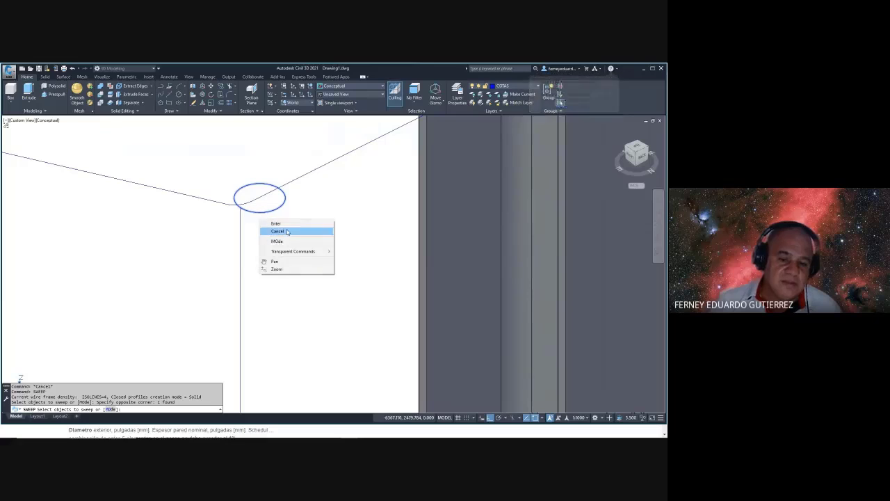
left_click(286, 230)
key("Return")
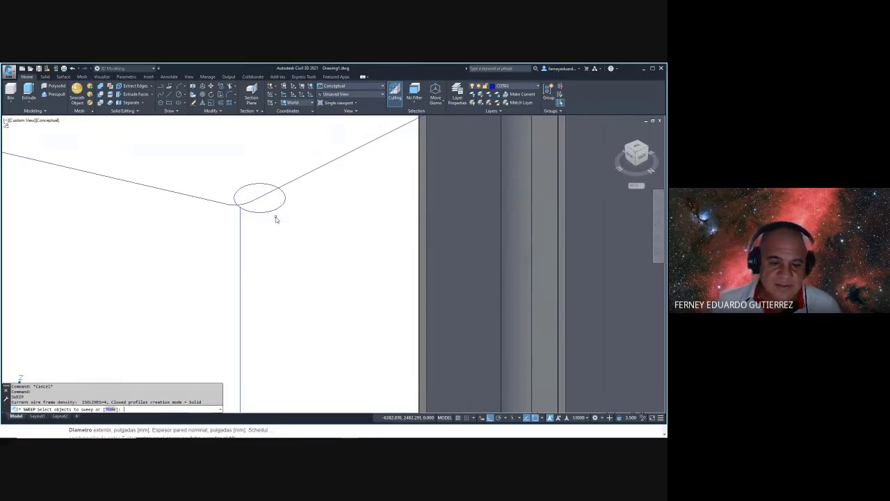
left_click(277, 214)
key("Escape")
key("Escape")
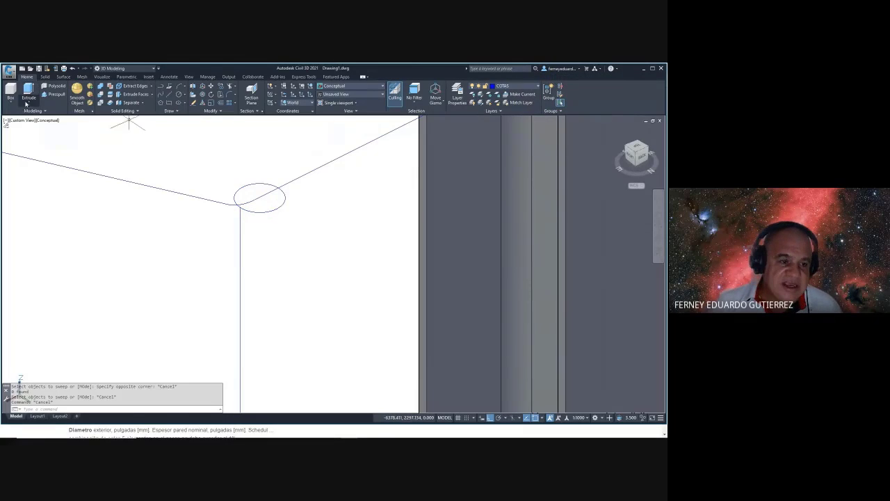
- Sweep the lower-corner circle along the rail line into a tube
left_click(26, 104)
left_click(35, 156)
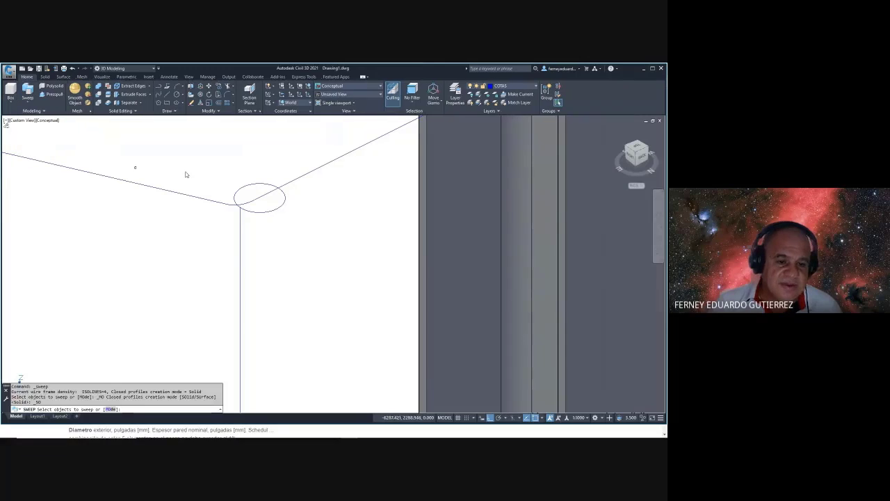
left_click(273, 187)
key("Return")
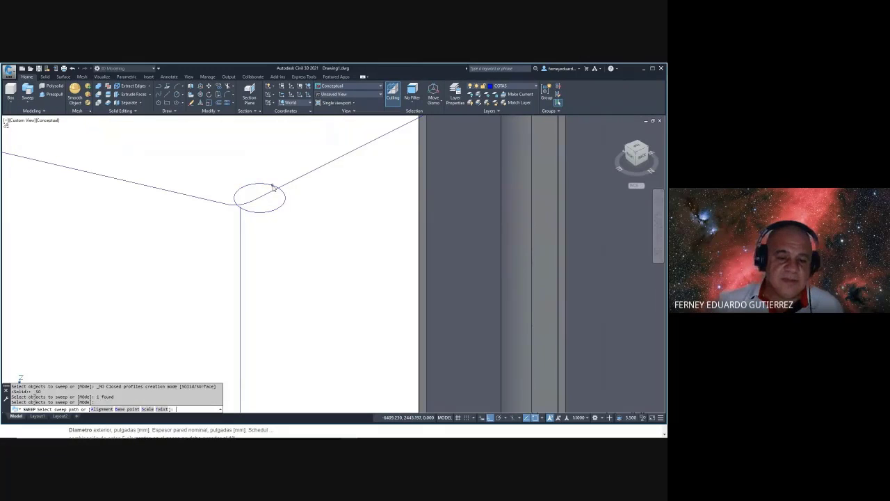
left_click(250, 204)
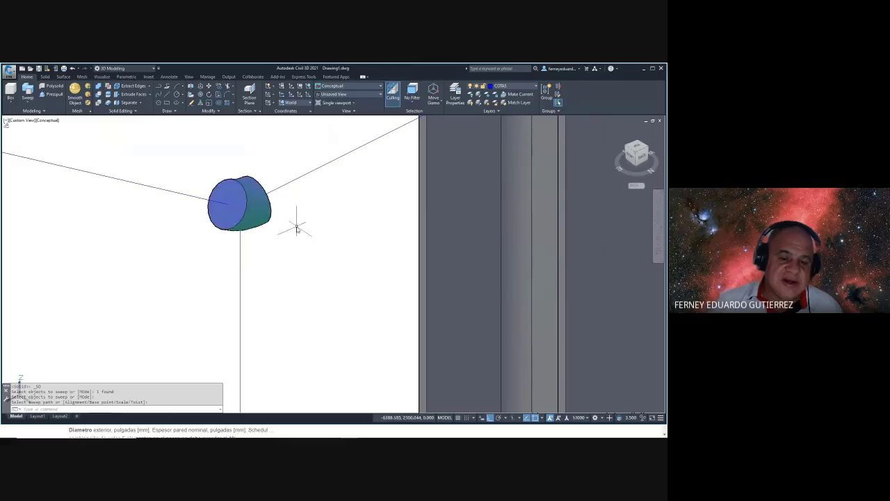
middle_click_drag(300, 230, 322, 257, "shift")
key("Escape")
- Add a handrail cylinder from the tube end up the slope to the elbow
left_click(11, 105)
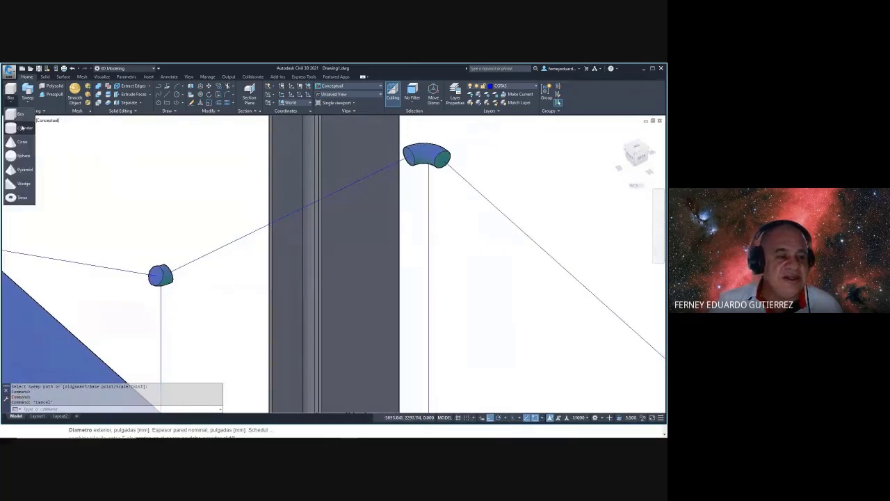
left_click(20, 129)
scroll(193, 272, "up", 3)
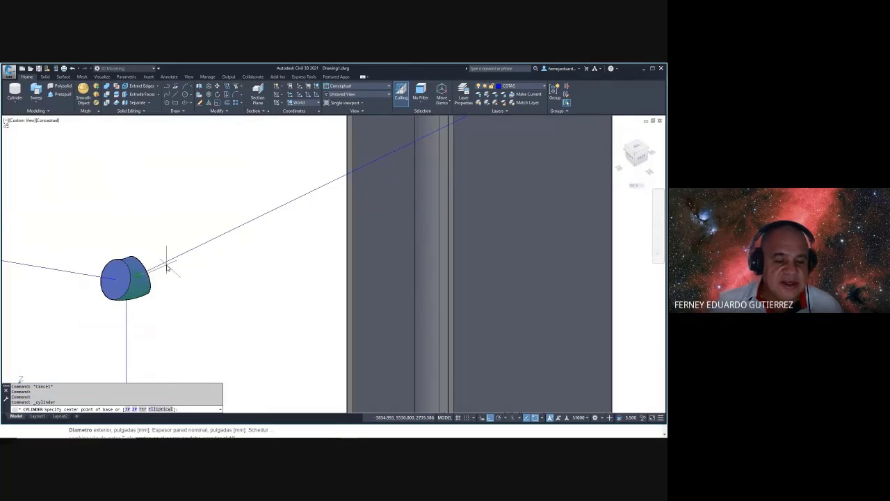
left_click(151, 287)
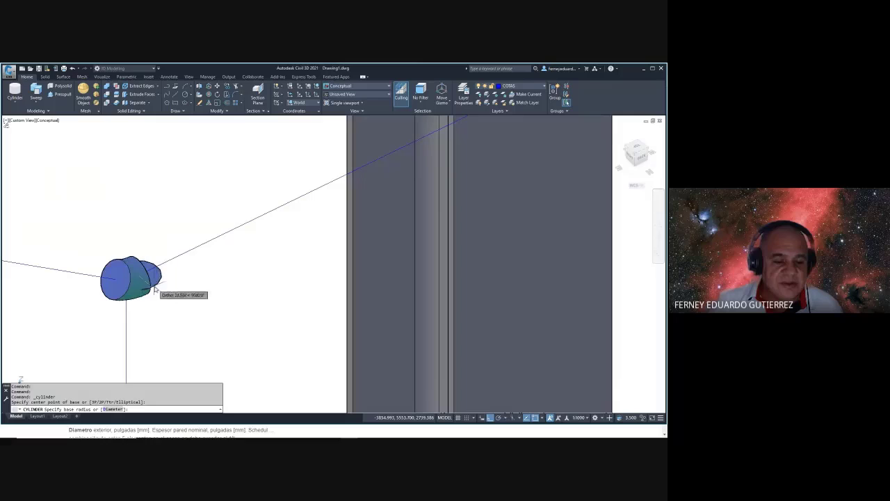
left_click(137, 238)
scroll(161, 253, "down", 2)
type("A")
key("Return")
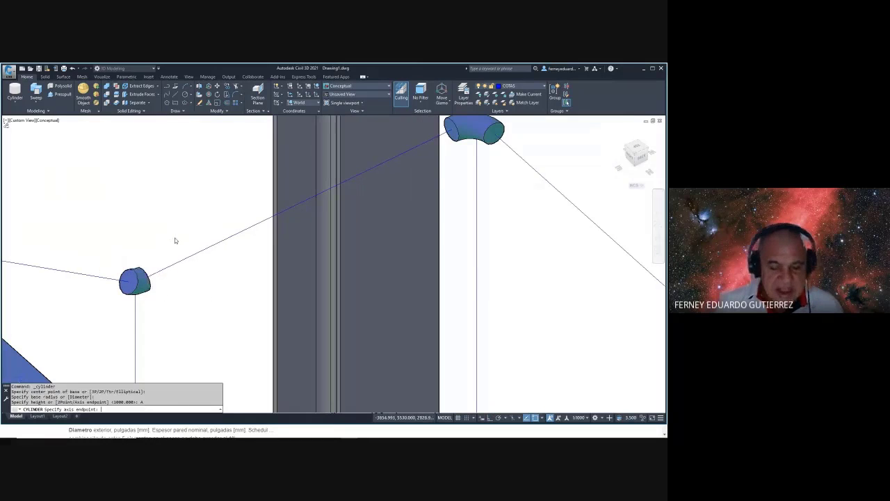
middle_click_drag(422, 180, 359, 226)
left_click(426, 179)
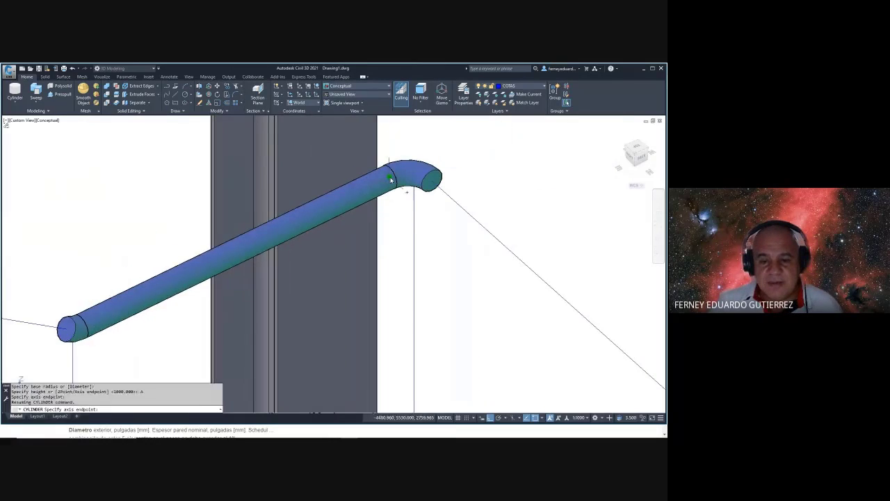
middle_click_drag(480, 189, 312, 185)
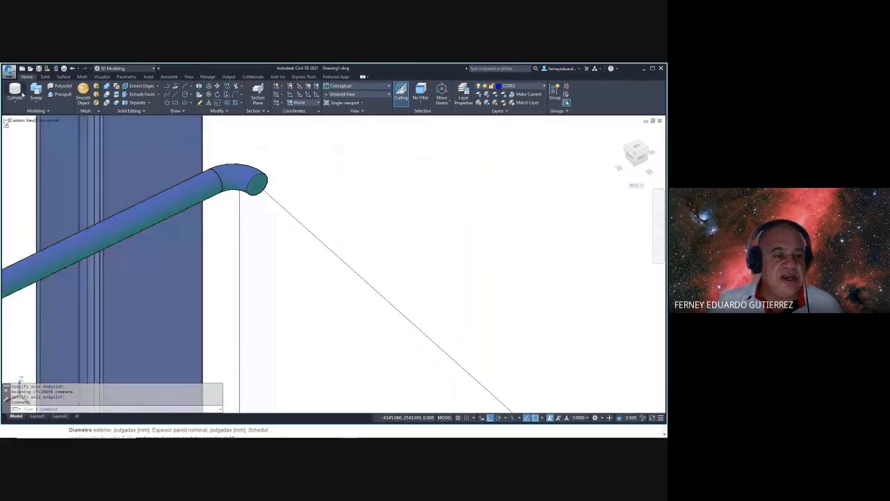
- Add a radius-21 cylinder from the elbow face down to the lower pipe end
key("Return")
left_click(258, 189)
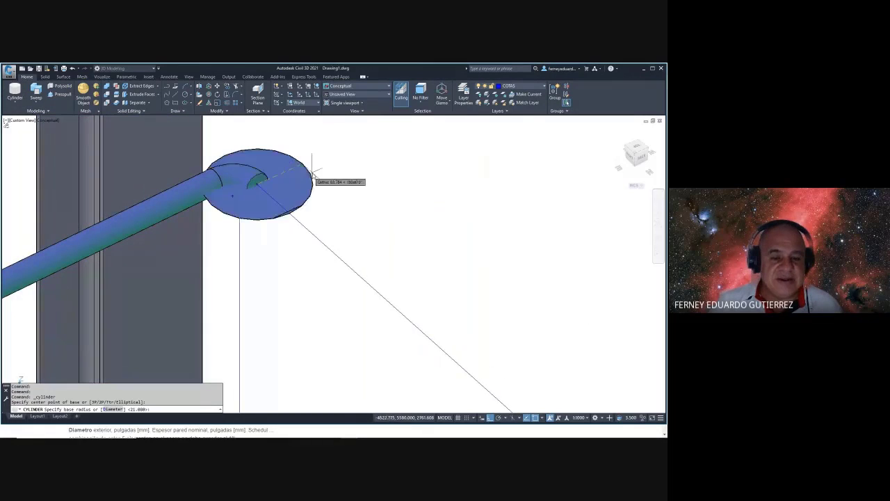
key("Return")
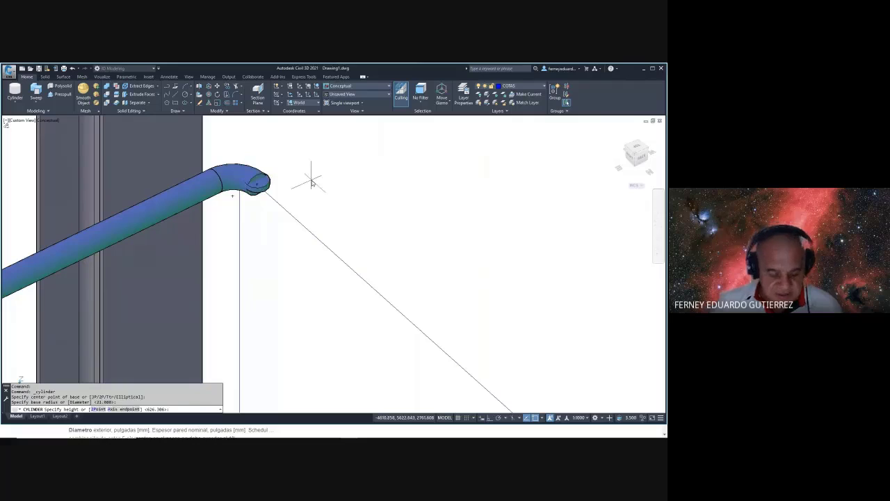
type("A")
key("Return")
scroll(313, 179, "down", 3)
scroll(422, 285, "up", 5)
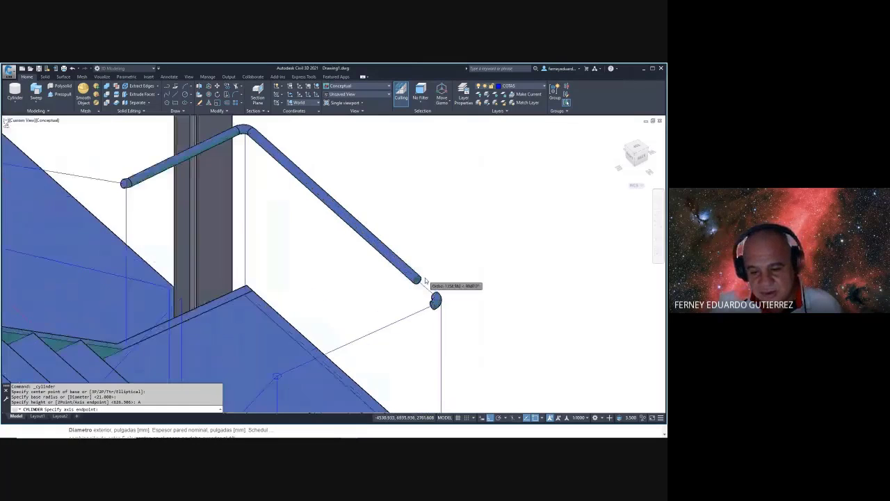
left_click(422, 285)
middle_click_drag(413, 268, 429, 185)
scroll(282, 201, "down", 3)
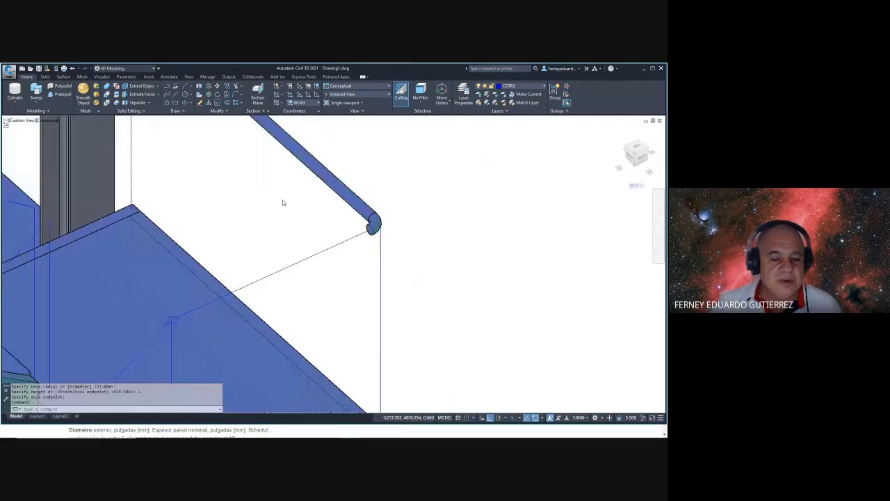
scroll(292, 221, "up", 8)
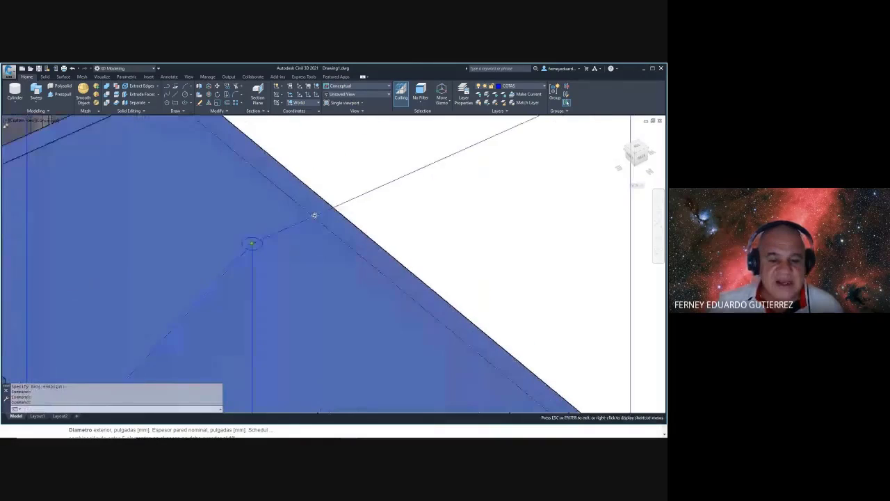
scroll(289, 260, "up", 4)
key("Escape")
key("Escape")
- Start a fillet on the slanted path line, then cancel it
type("F")
key("Return")
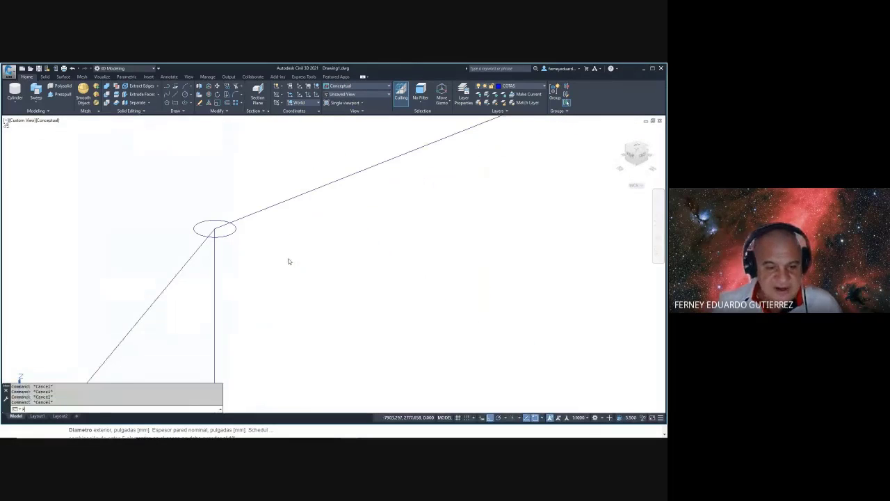
left_click(201, 247)
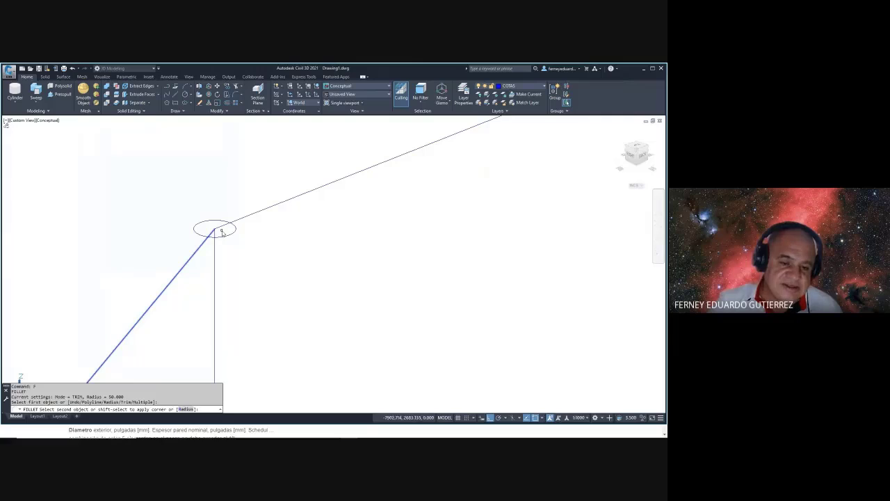
key("Escape")
key("Escape")
key("Escape")
key("Escape")
- Sweep the ellipse profile along the path, inspect the result, and undo the sweep
type("S")
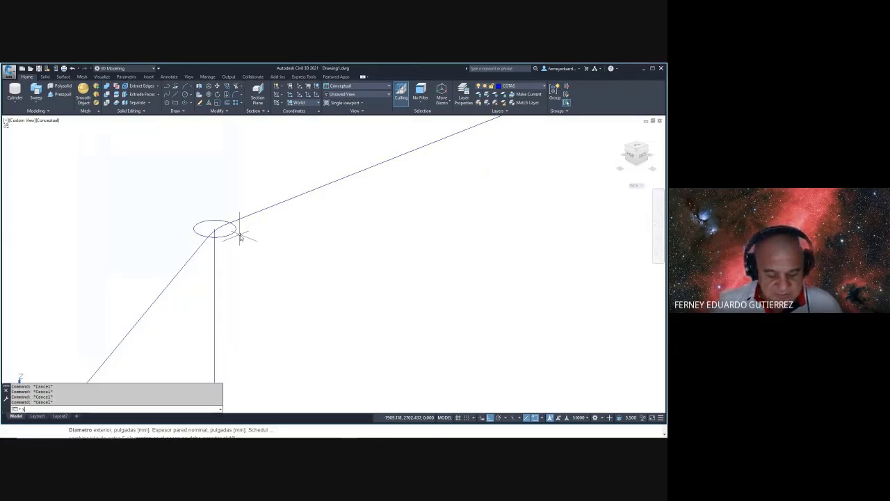
type("WEEP")
key("Return")
left_click(233, 236)
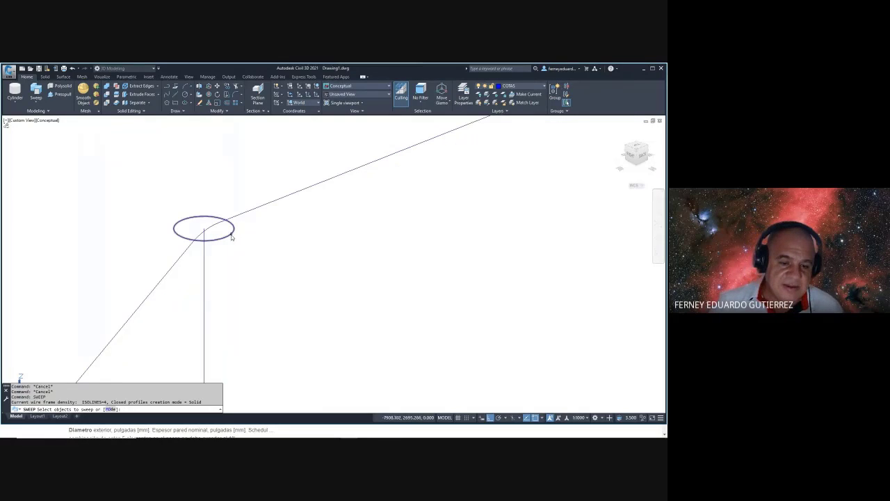
key("Return")
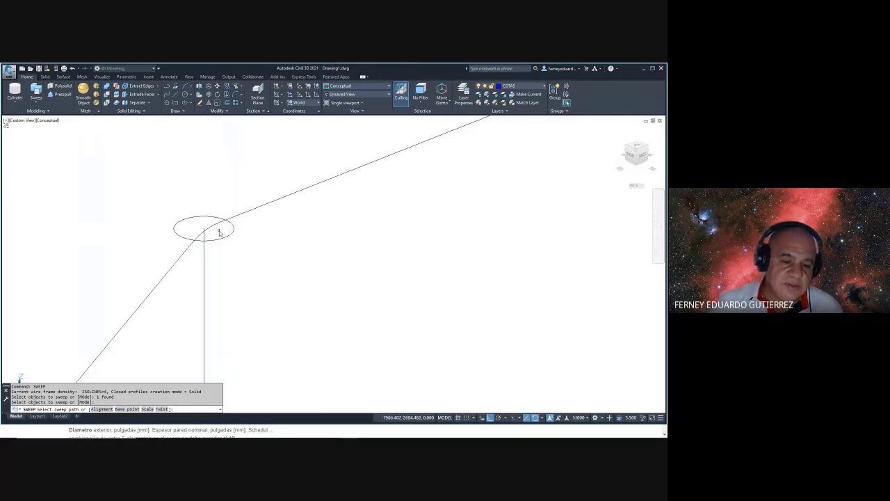
scroll(304, 234, "down", 2)
middle_click_drag(304, 235, 354, 235, "shift")
type("u")
key("Return")
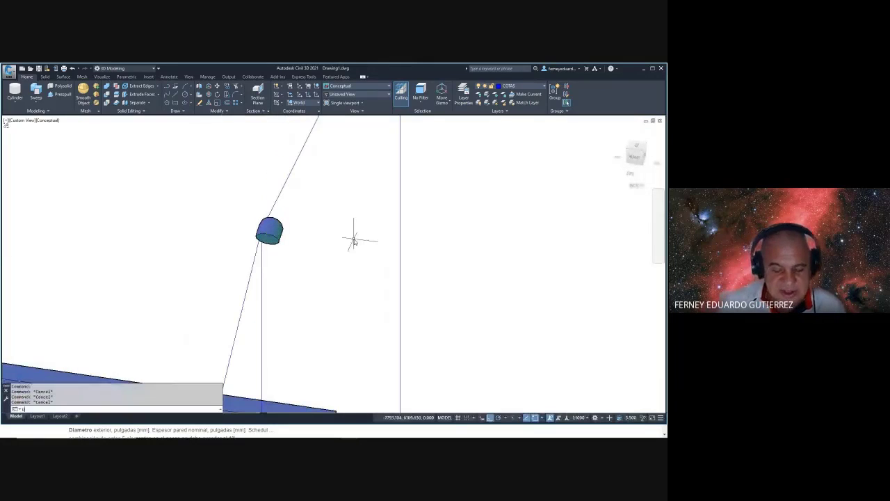
key("Return")
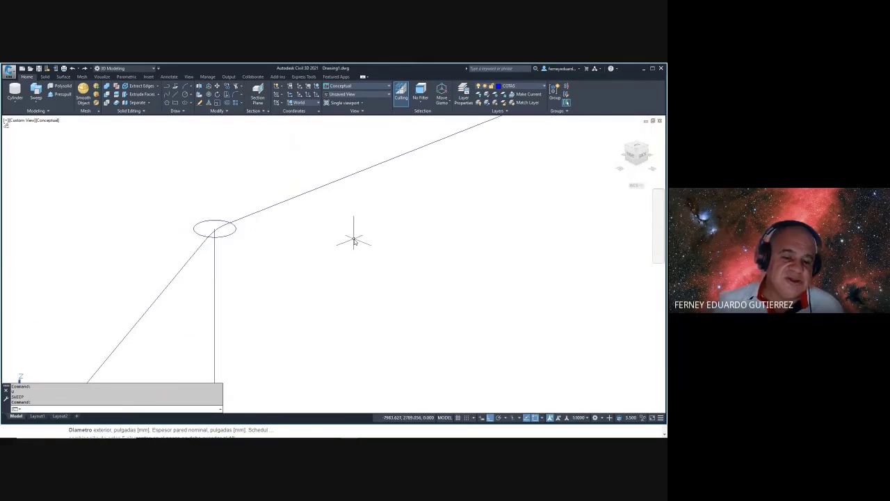
key("Escape")
key("Escape")
key("Escape")
- Move the ellipse profile from its centre onto the end of the slanted path
type("m")
key("Return")
scroll(233, 232, "up", 3)
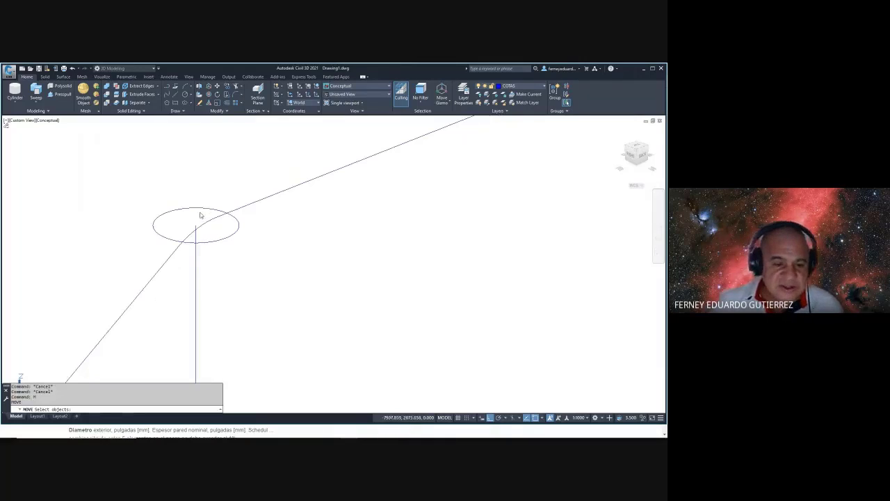
left_click(202, 194)
left_click(178, 217)
key("Return")
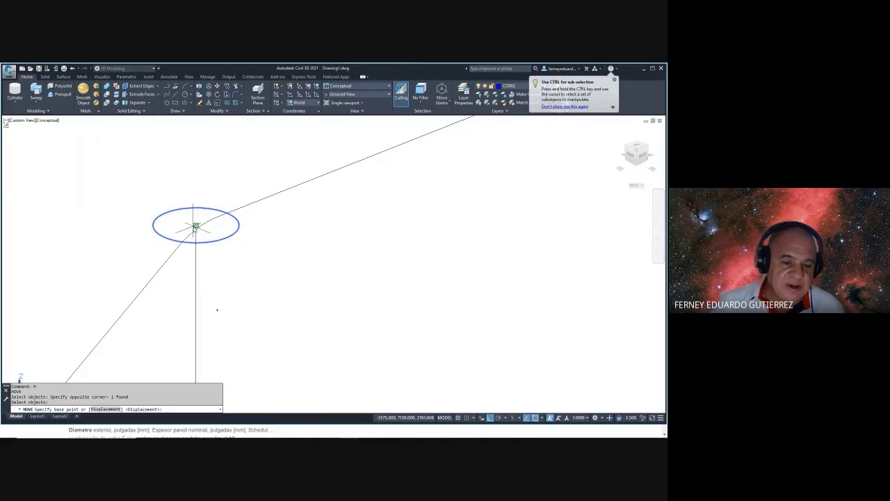
left_click(195, 226)
left_click(217, 216)
key("Escape")
key("Escape")
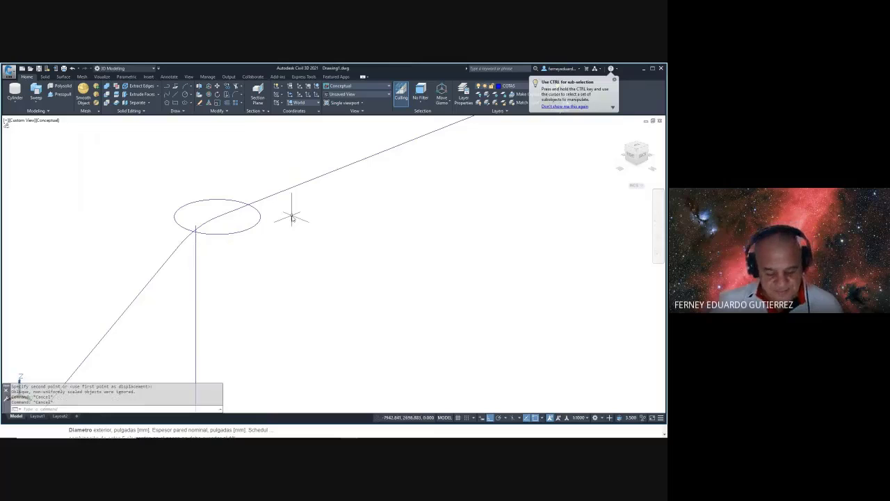
left_click(196, 232)
key("Escape")
key("Escape")
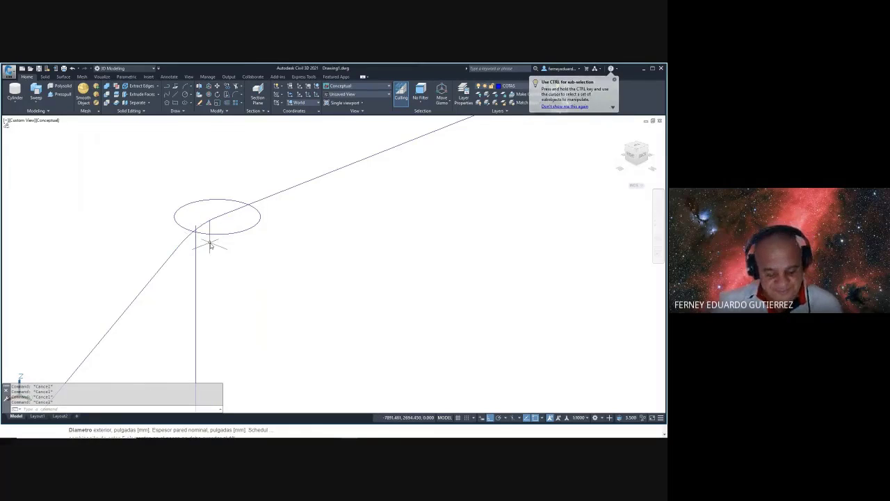
- Sweep the ellipse profile along the slanted line to form a pipe
type("sweep")
key("Return")
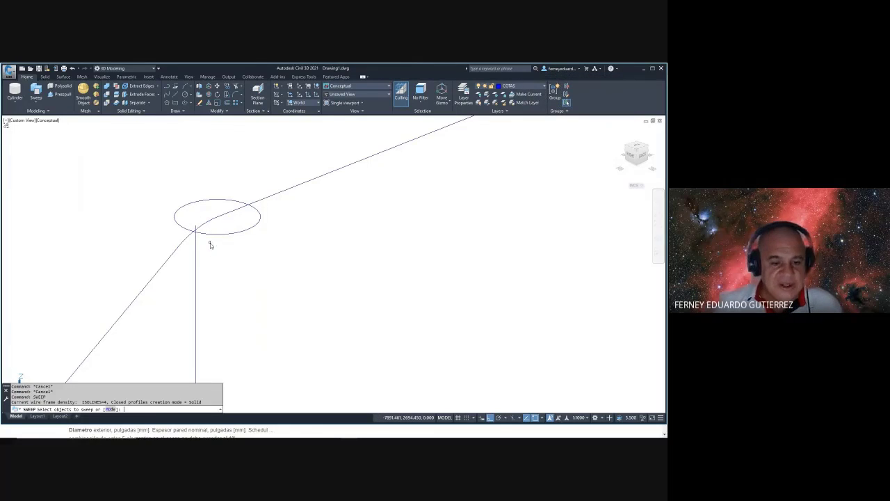
left_click(235, 222)
left_click(218, 254)
right_click(226, 247)
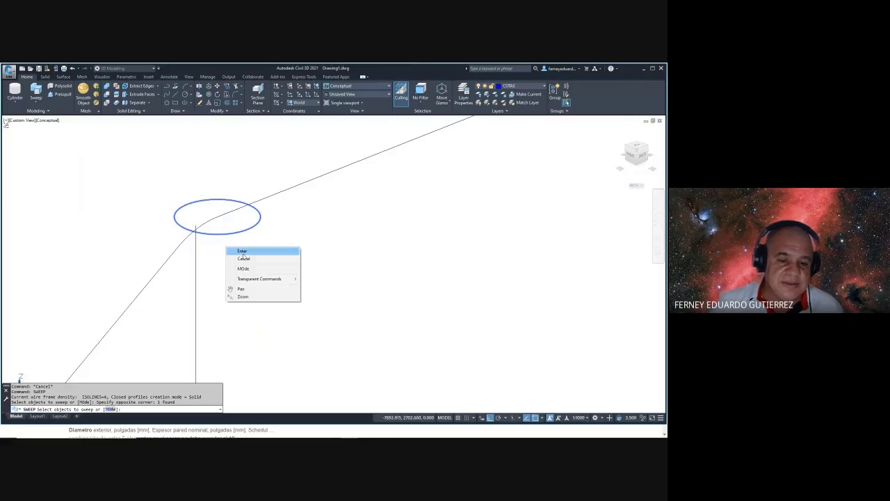
left_click(242, 251)
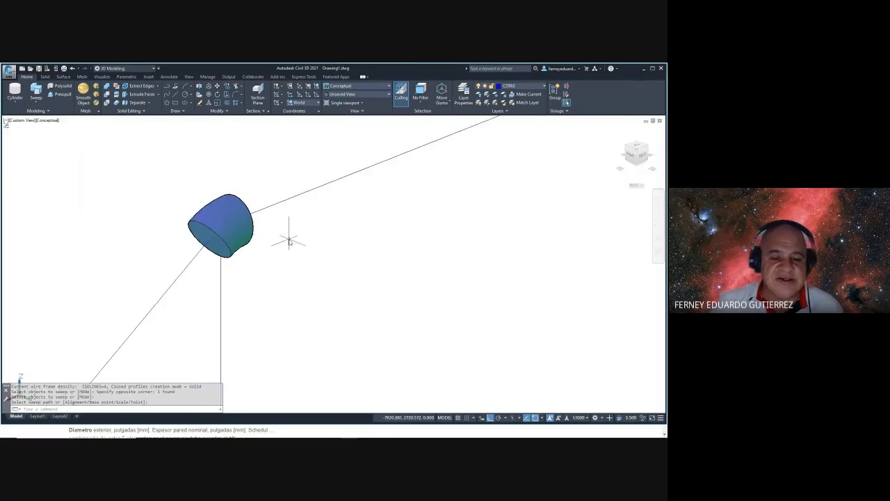
middle_click_drag(288, 239, 224, 255, "shift")
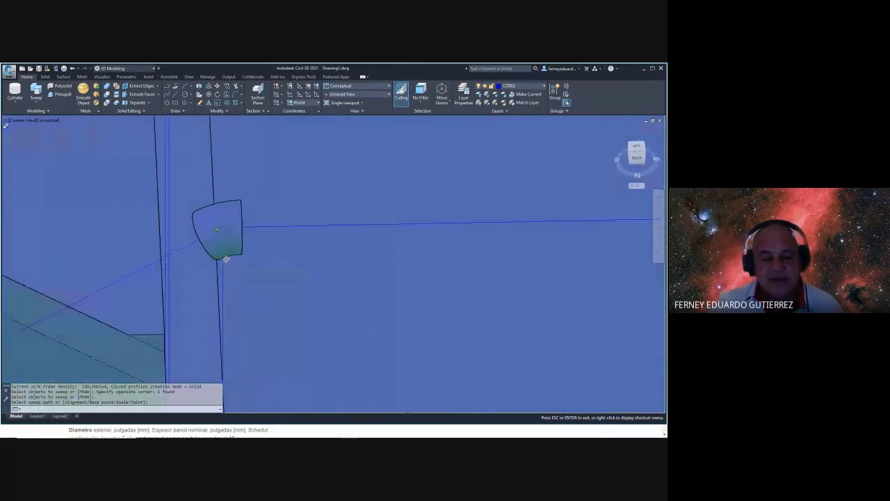
left_click(225, 255)
- Start a cylinder on the pipe end, set its radius and choose the axis-endpoint option
left_click(14, 92)
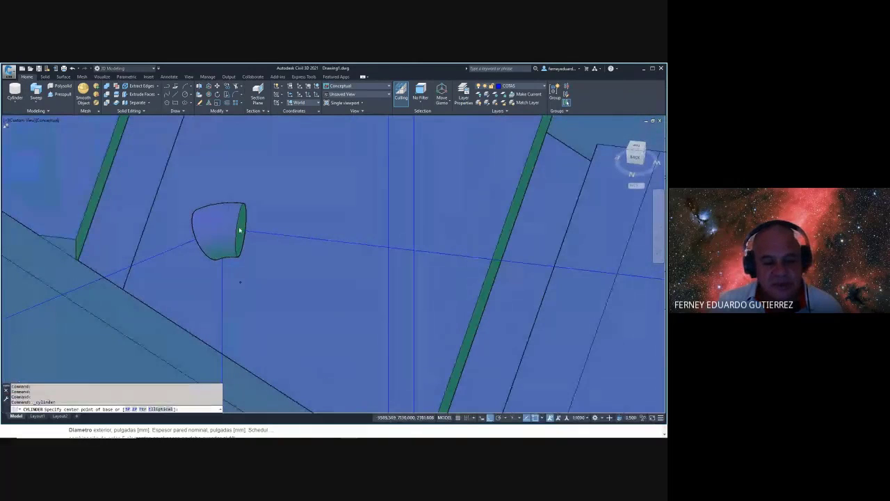
left_click(239, 230)
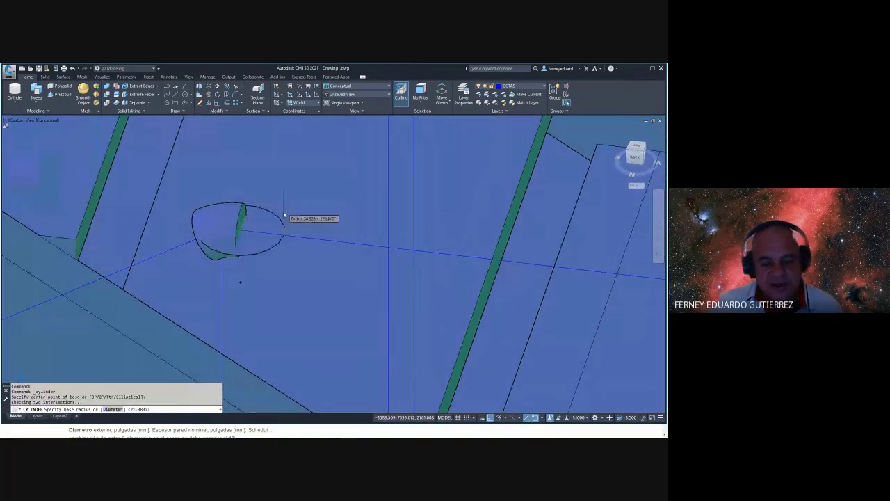
left_click(235, 252)
middle_click_drag(235, 252, 349, 258, "shift")
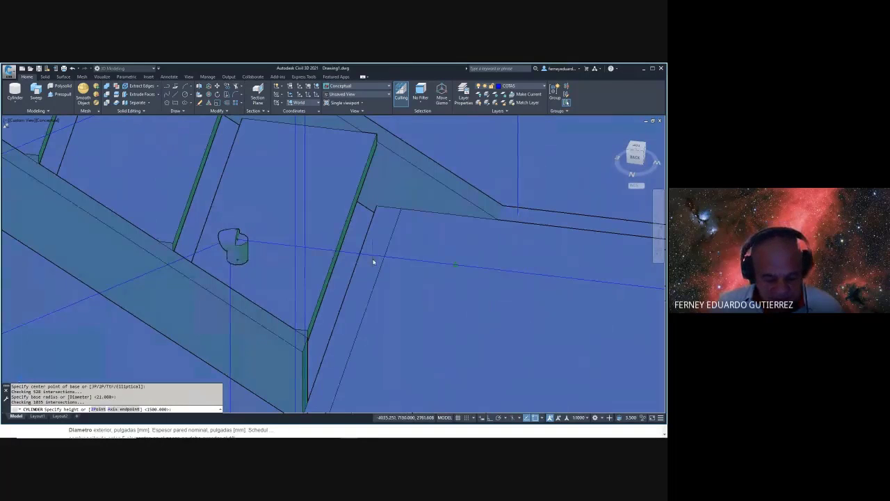
type("A")
key("Return")
- Orbit around the staircase to inspect it, then end the cylinder command
scroll(289, 224, "down", 5)
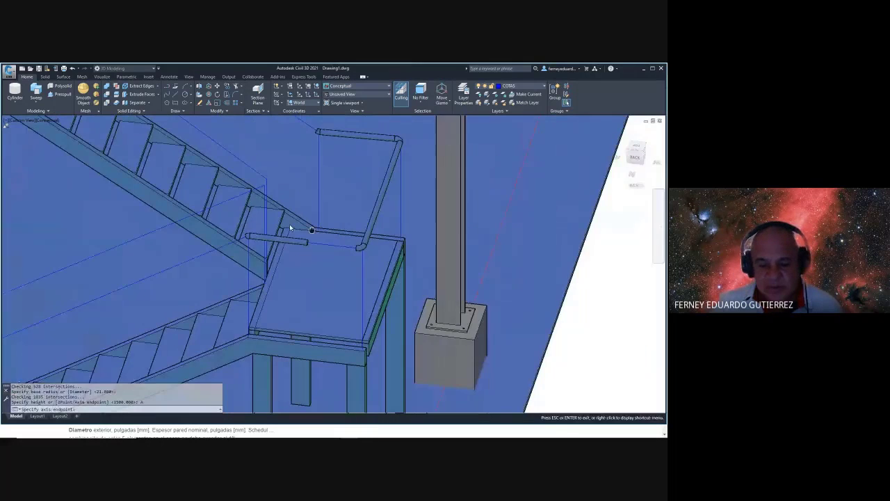
scroll(290, 224, "up", 5)
scroll(348, 259, "down", 5)
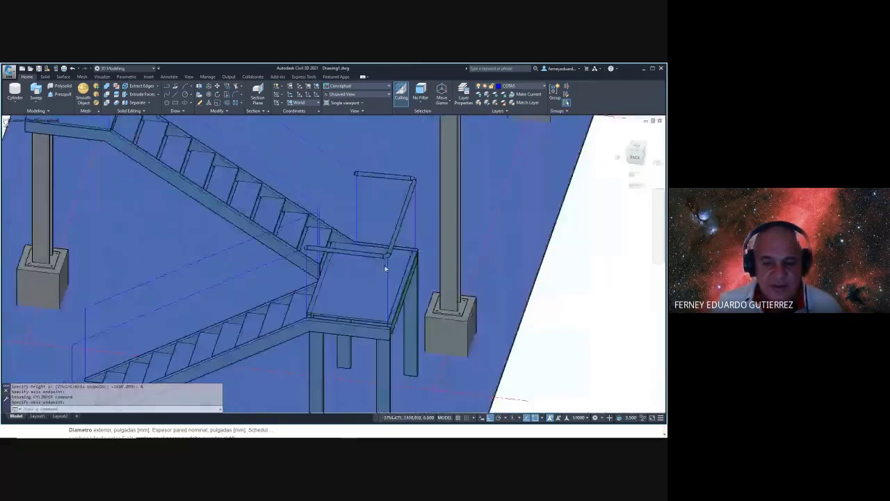
middle_click_drag(383, 260, 461, 229, "shift")
key("Escape")
scroll(272, 284, "down", 3)
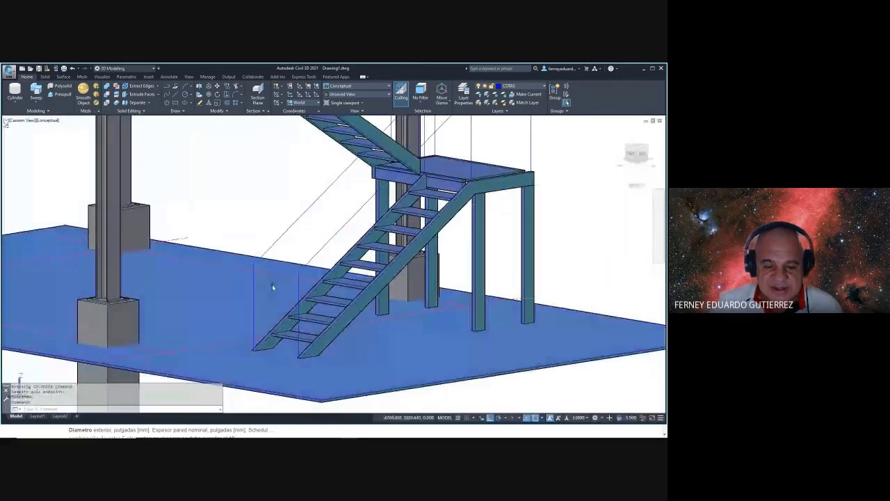
scroll(294, 259, "up", 5)
scroll(297, 268, "up", 2)
key("Escape")
- Start a fillet on the wall edge, then abandon it
type("F")
key("Return")
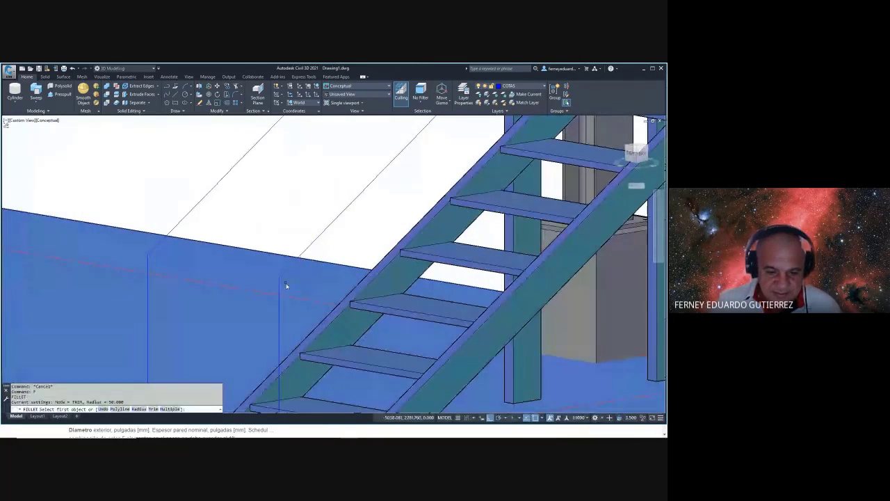
left_click(281, 290)
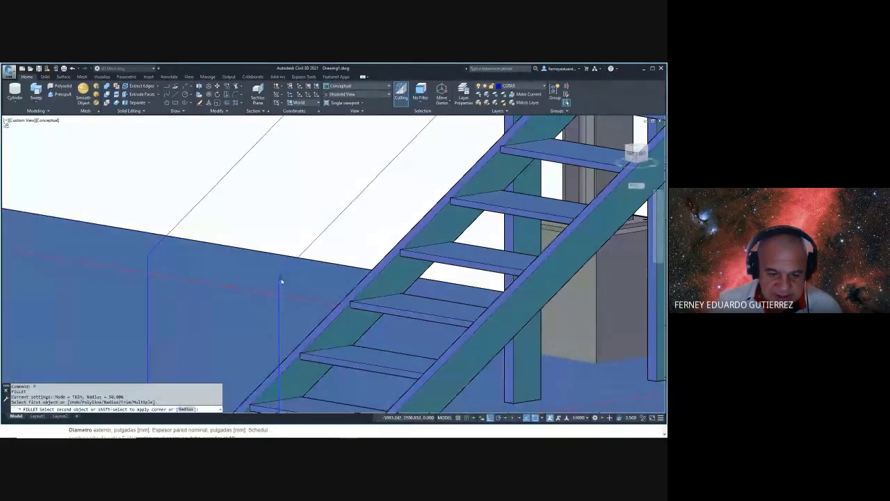
scroll(284, 285, "up", 2)
key("Escape")
key("Escape")
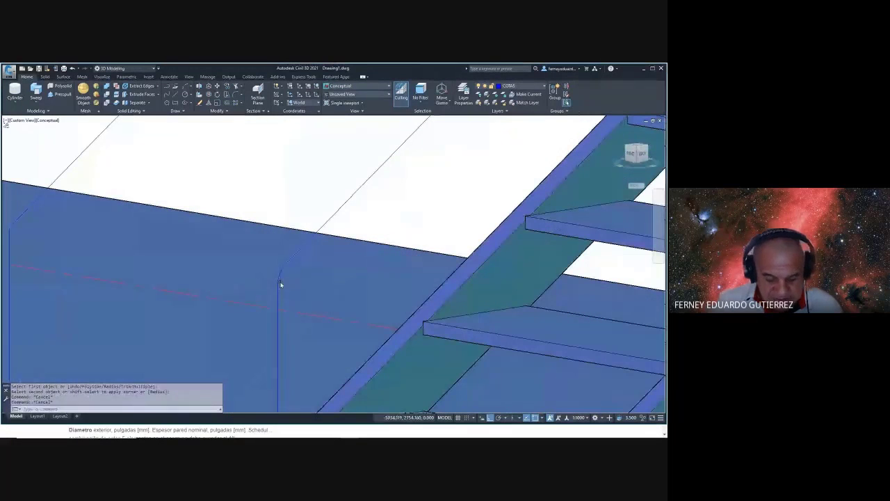
- Draw the rail's circular profile and orbit to see the rail path
type("C")
key("Return")
left_click(290, 262)
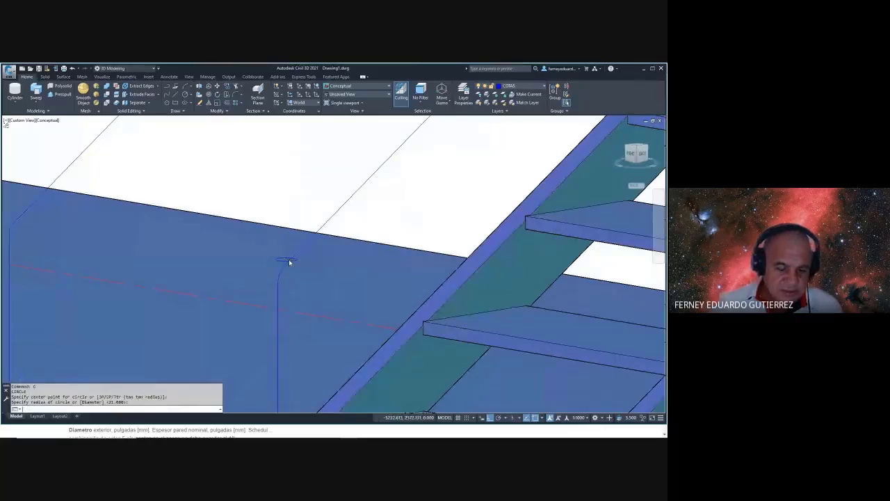
key("Escape")
middle_click_drag(289, 261, 343, 269, "shift")
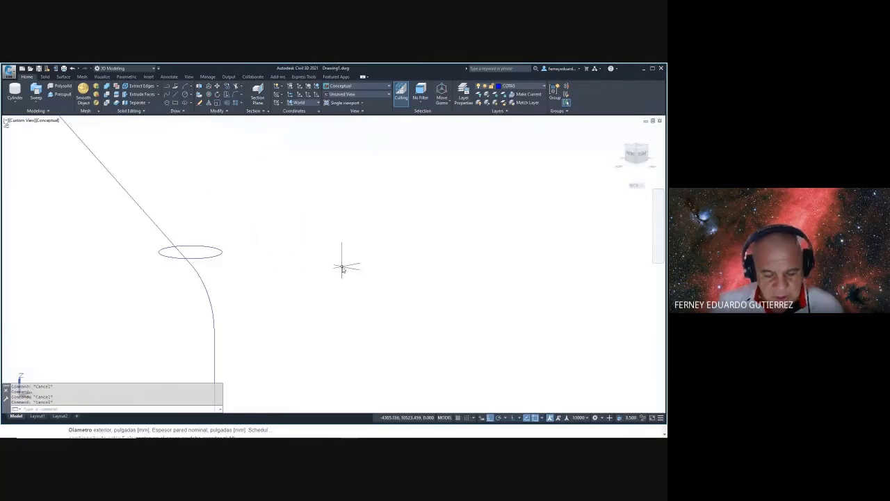
- Move the profile circle onto the curved path
type("M")
key("Return")
left_click(260, 238)
left_click(213, 259)
key("Return")
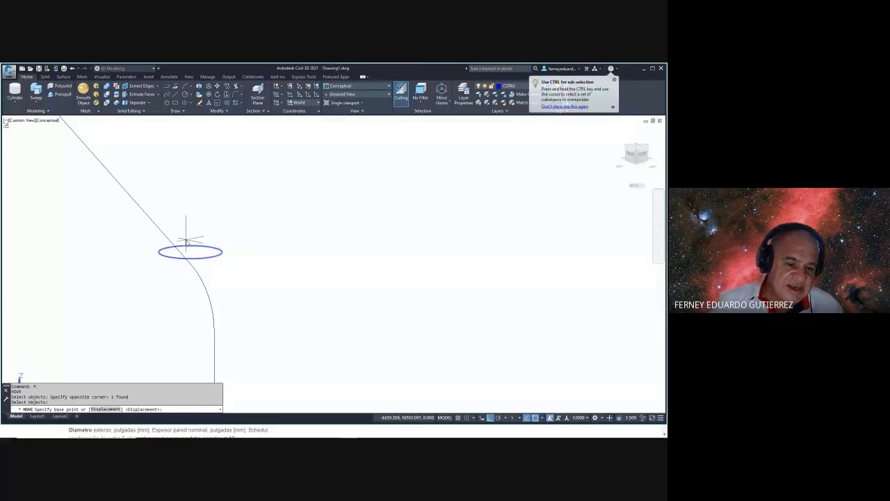
left_click(190, 251)
left_click(190, 264)
key("Escape")
key("Escape")
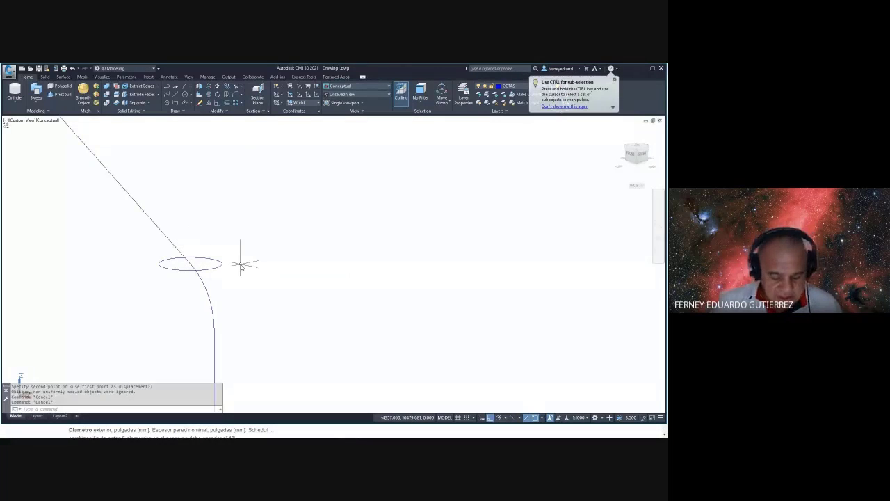
- Sweep the circle along the curve to create the handrail elbow
type("SWEEP")
key("Return")
left_click(238, 257)
left_click(216, 274)
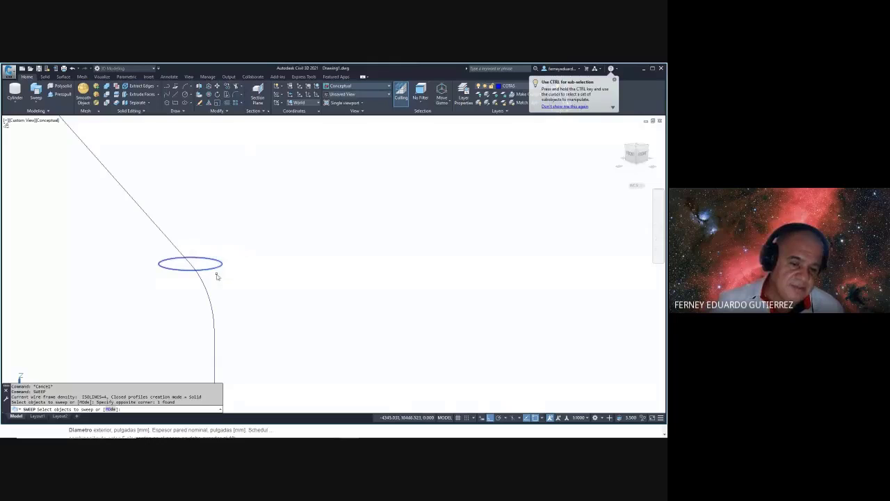
right_click(233, 268)
left_click(250, 274)
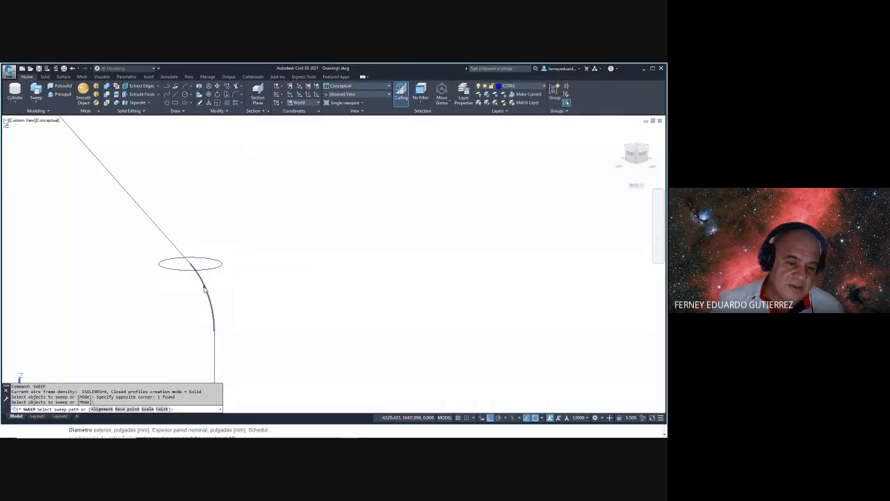
left_click(213, 292)
scroll(290, 267, "down", 5)
scroll(382, 176, "down", 4)
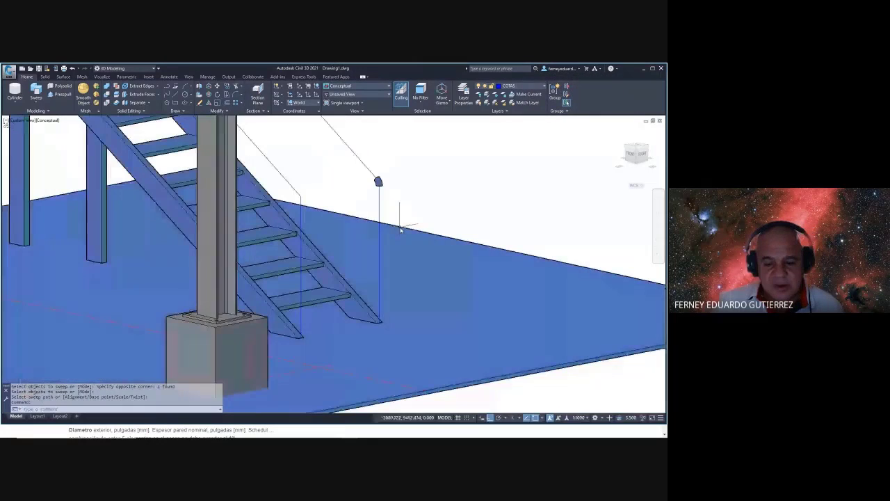
key("Escape")
key("Escape")
- Add a radius-21 cylinder post at the stair's bottom end up to the elbow
left_click(15, 89)
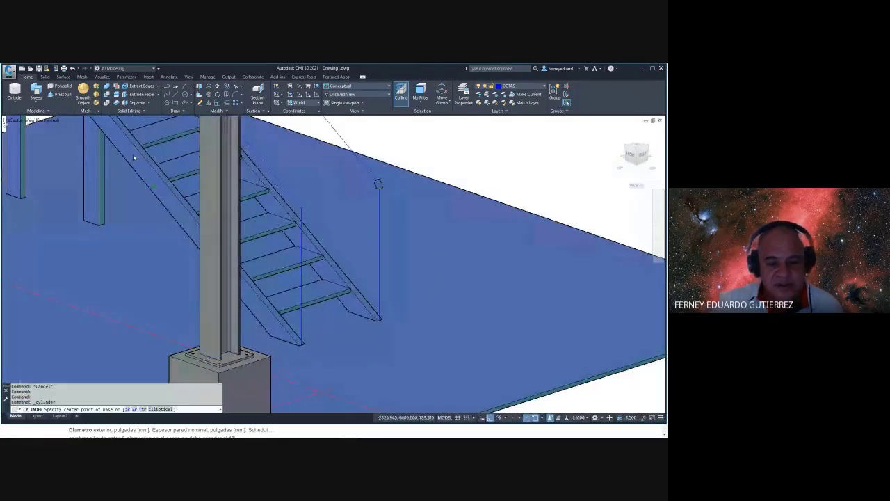
scroll(388, 317, "up", 2)
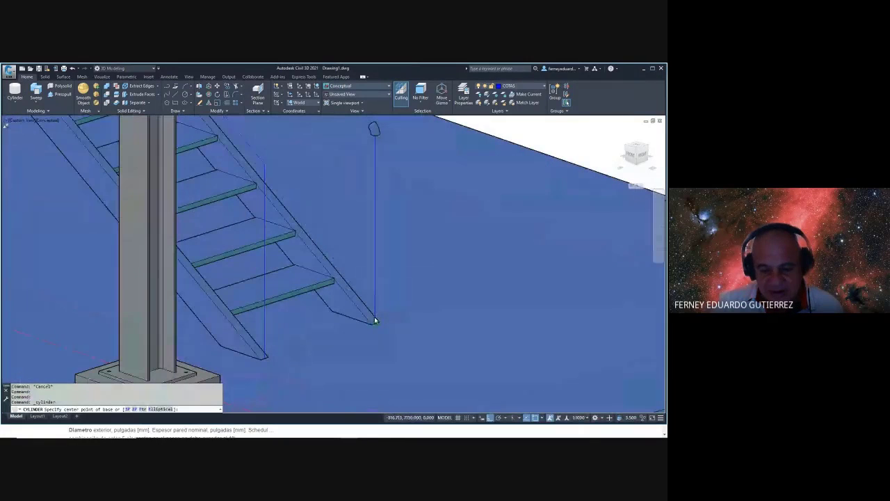
left_click(375, 321)
key("Return")
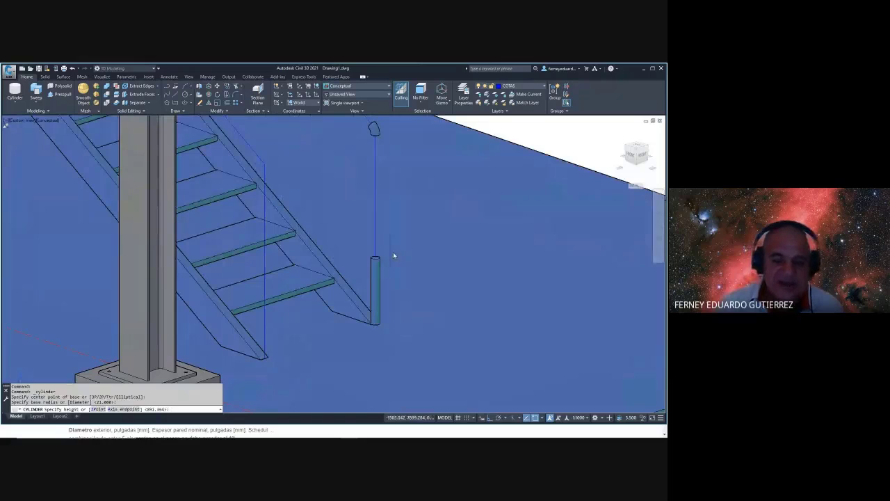
middle_click_drag(393, 256, 392, 292)
scroll(379, 181, "up", 3)
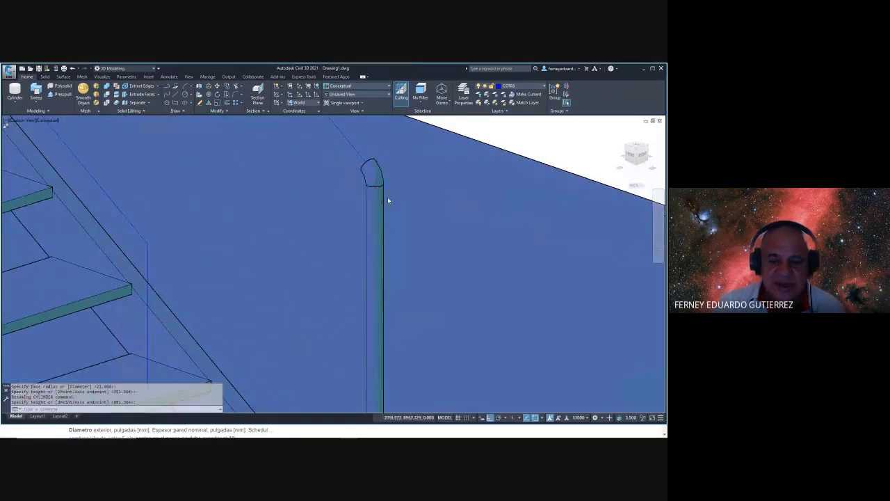
middle_click_drag(388, 201, 417, 306)
key("Return")
key("Return")
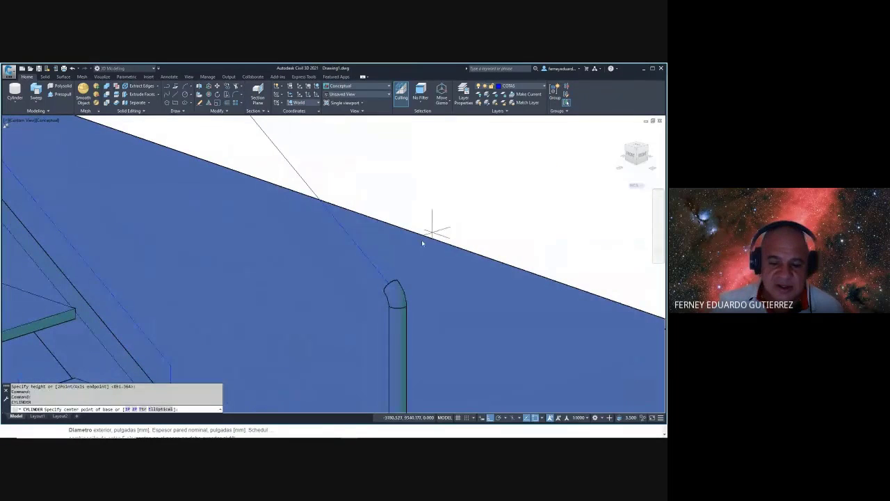
- Start a radius-21 cylinder at the elbow, defined by its axis endpoint
left_click(380, 275)
key("Return")
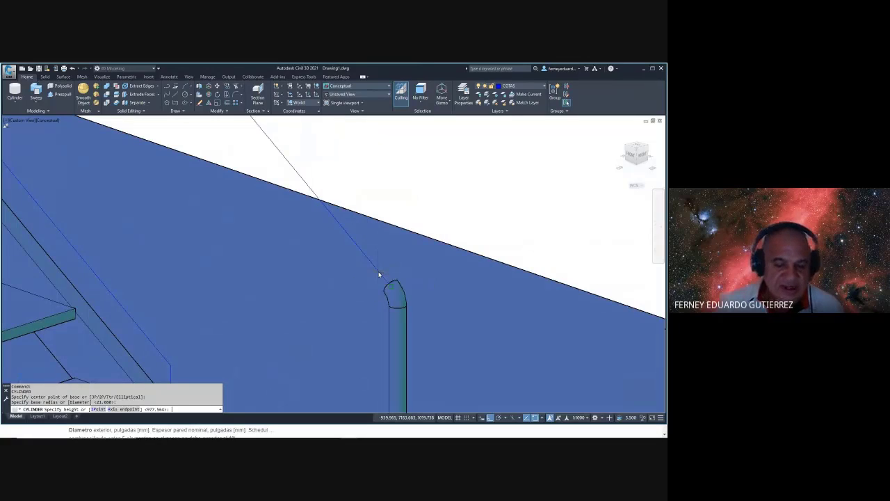
type("A")
key("Return")
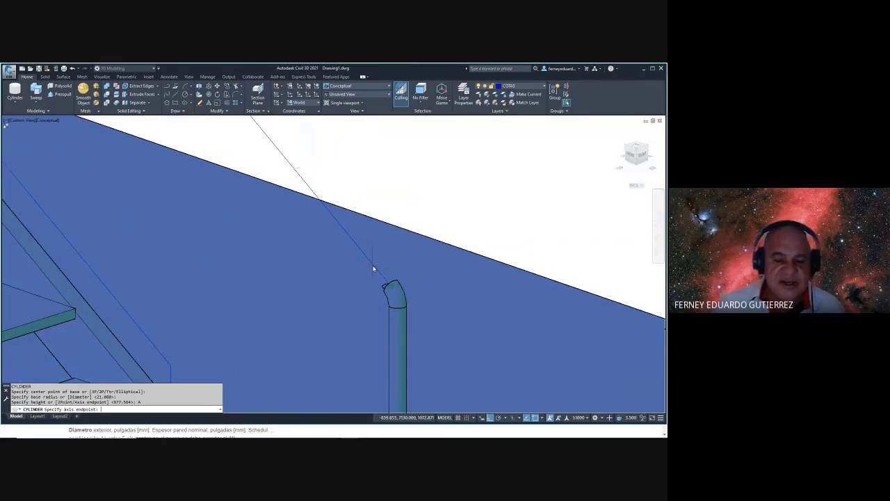
scroll(412, 294, "down", 5)
scroll(335, 208, "up", 8)
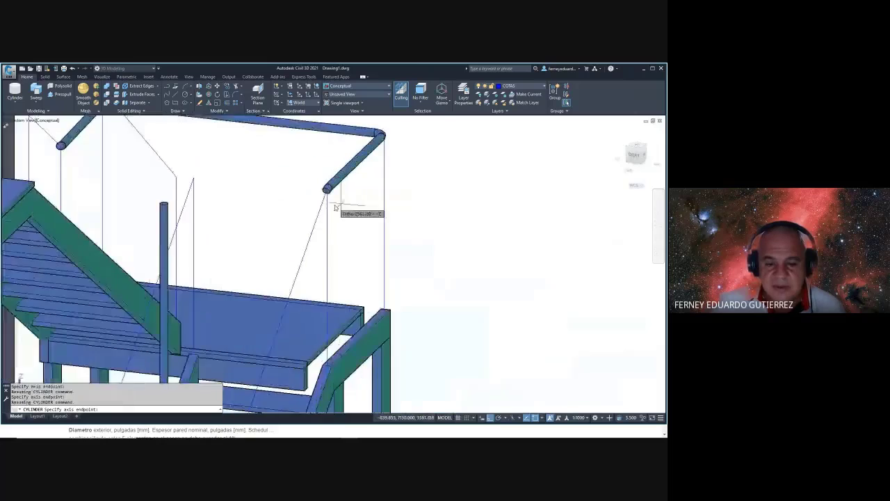
scroll(335, 208, "up", 3)
middle_click_drag(338, 195, 344, 224, "shift")
- Copy the upper rail pieces 100 units straight down to form a lower rail
key("Escape")
key("Escape")
type("cp")
key("Return")
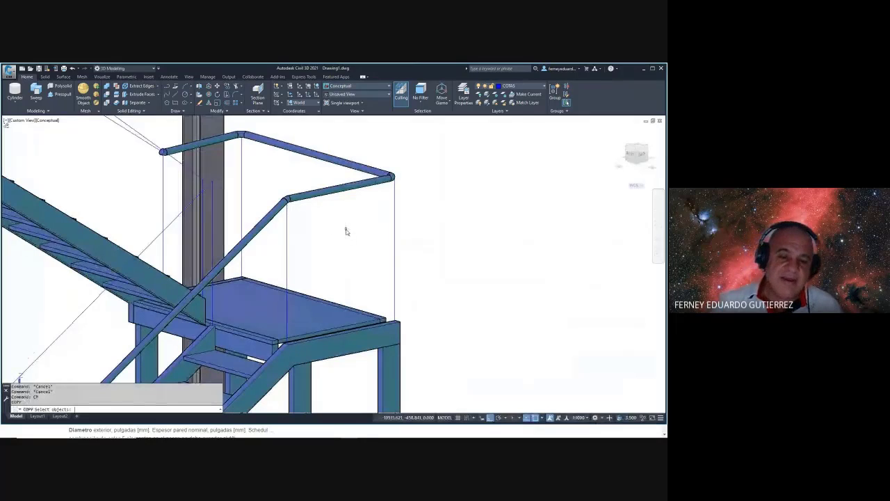
left_click(295, 169)
left_click(261, 202)
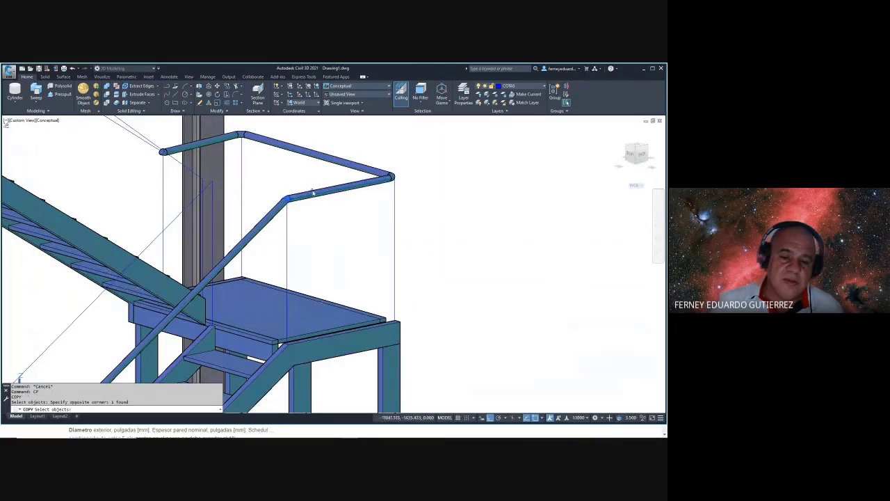
left_click(313, 192)
left_click(274, 209)
key("Return")
left_click(310, 213)
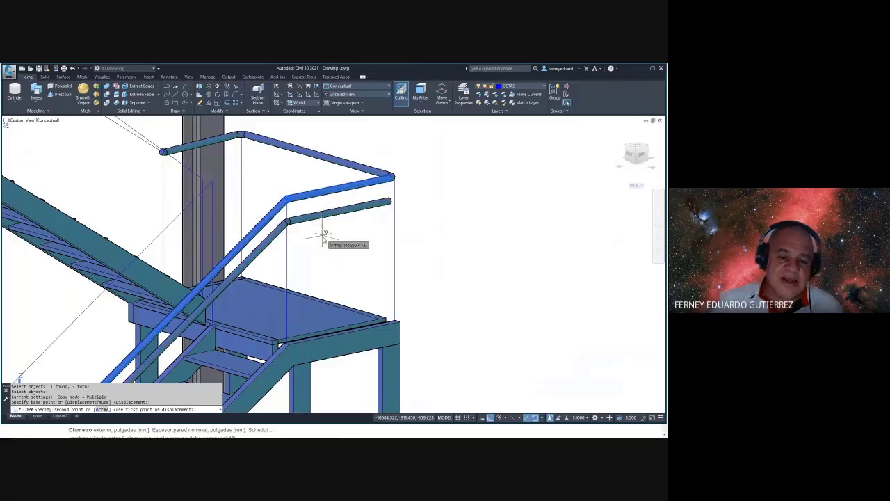
type("1")
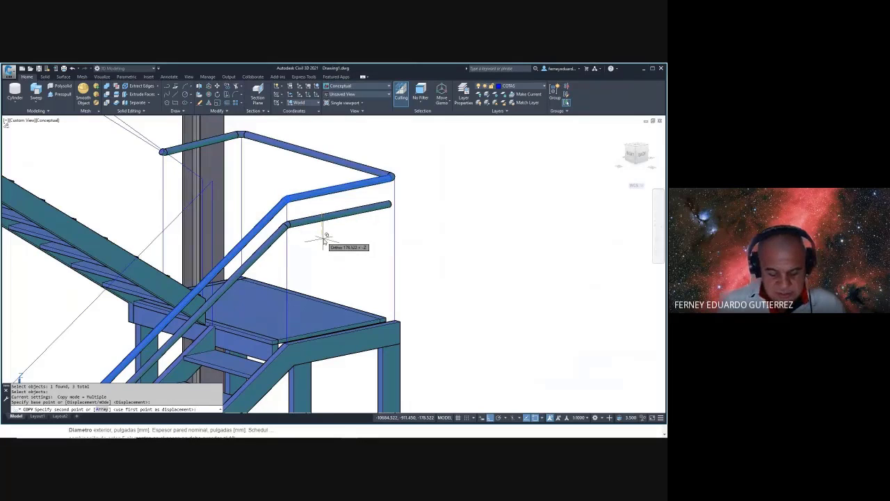
type("00")
key("Return")
key("Escape")
- Review the whole tank structure, then return to the Meet class call
scroll(410, 206, "down", 10)
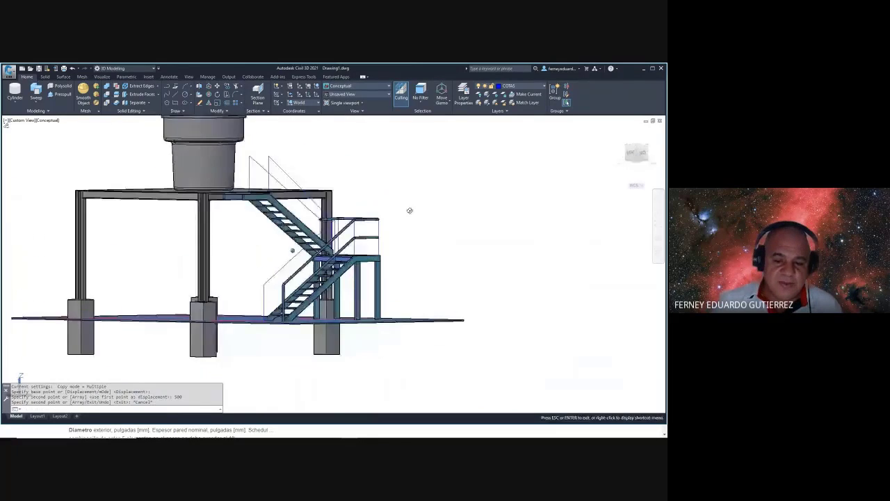
middle_click_drag(410, 206, 412, 225, "shift")
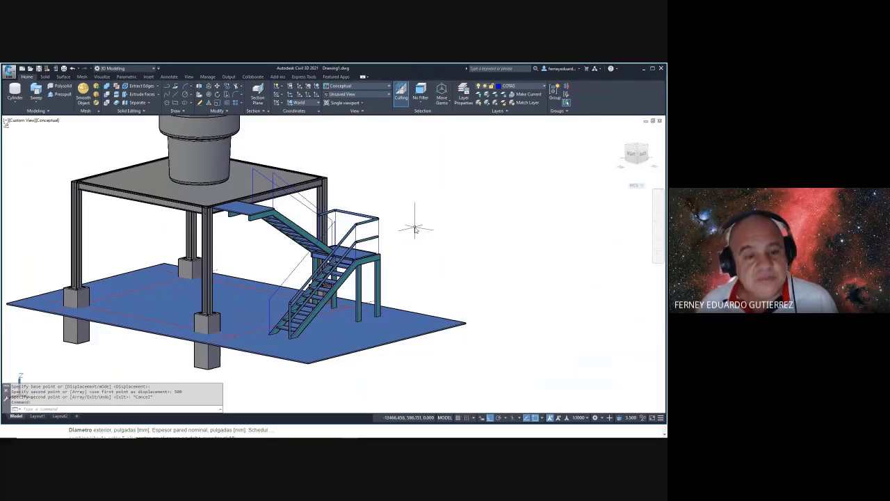
scroll(423, 208, "down", 4)
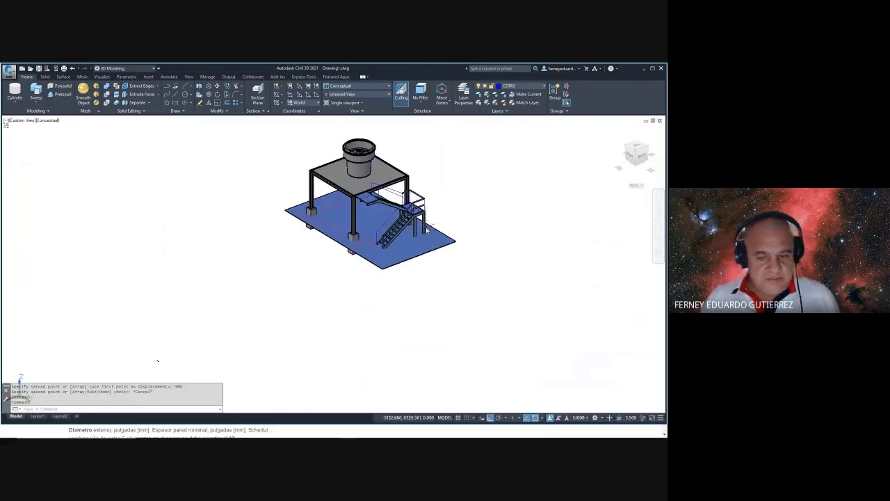
scroll(426, 227, "up", 4)
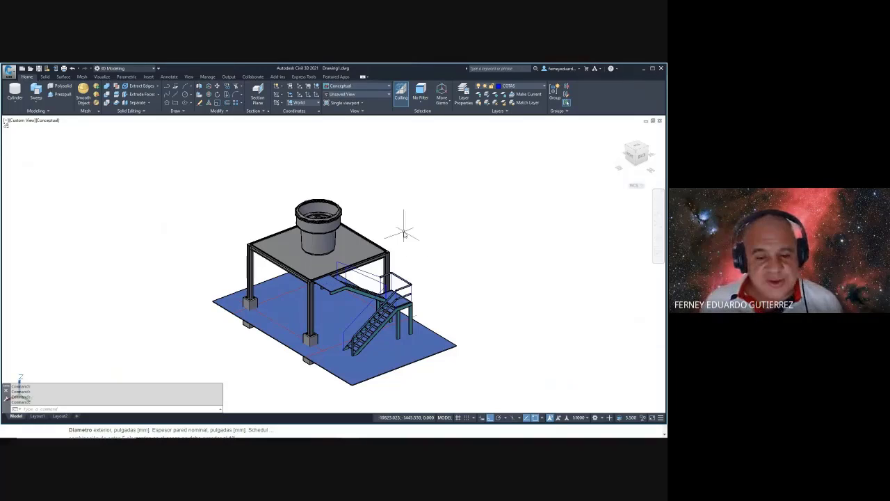
key("alt+Tab")
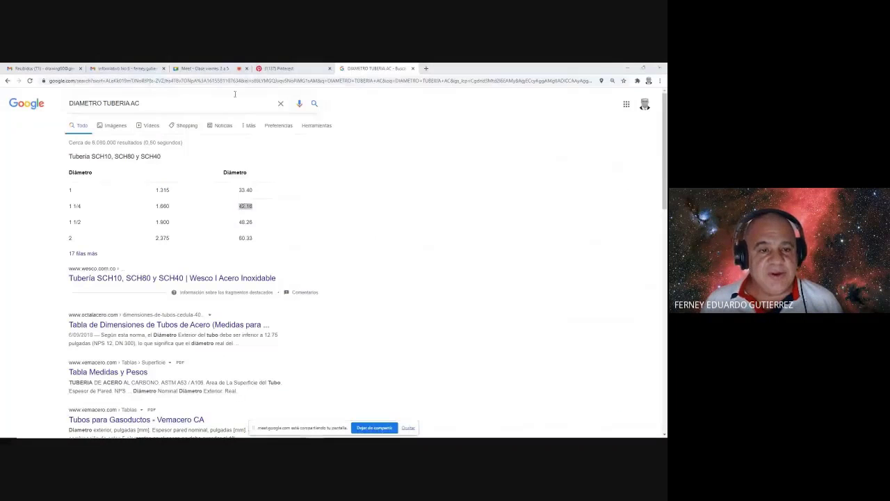
left_click(203, 69)
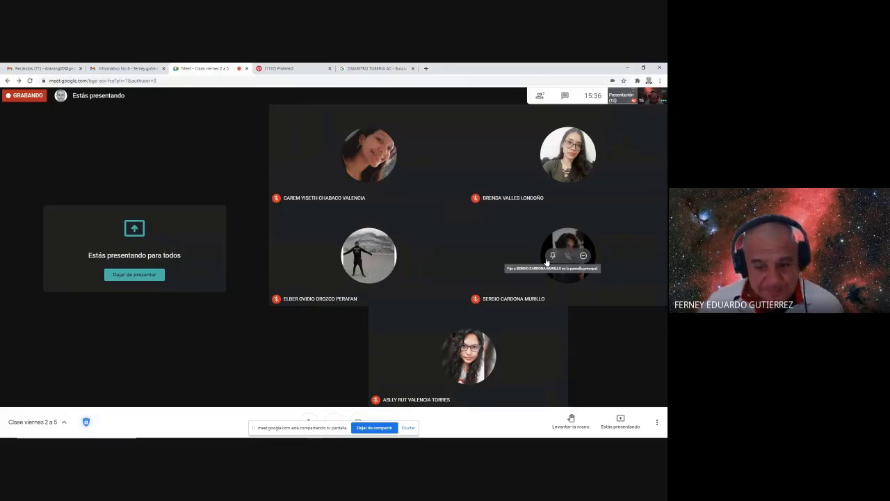
- Bring up the Dibujo Univalle 3D deck on slide 14, Cronograma de entregas
key("super")
type("REC")
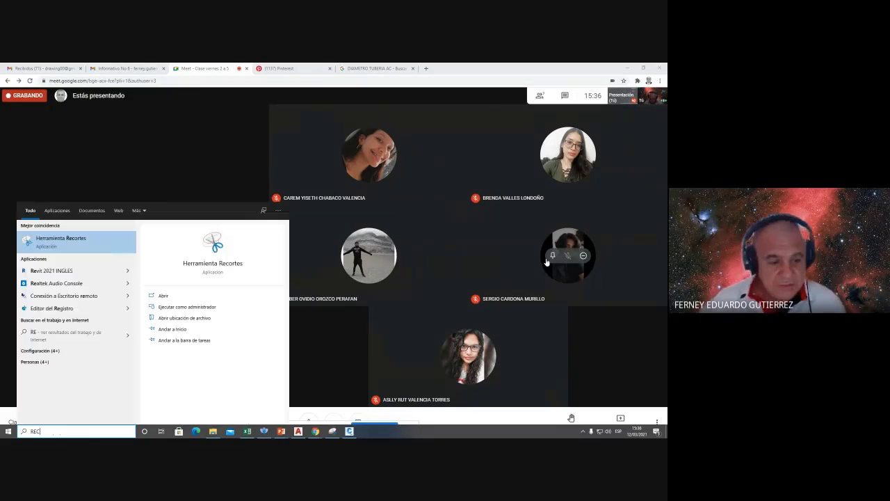
left_click(281, 431)
left_click(364, 415)
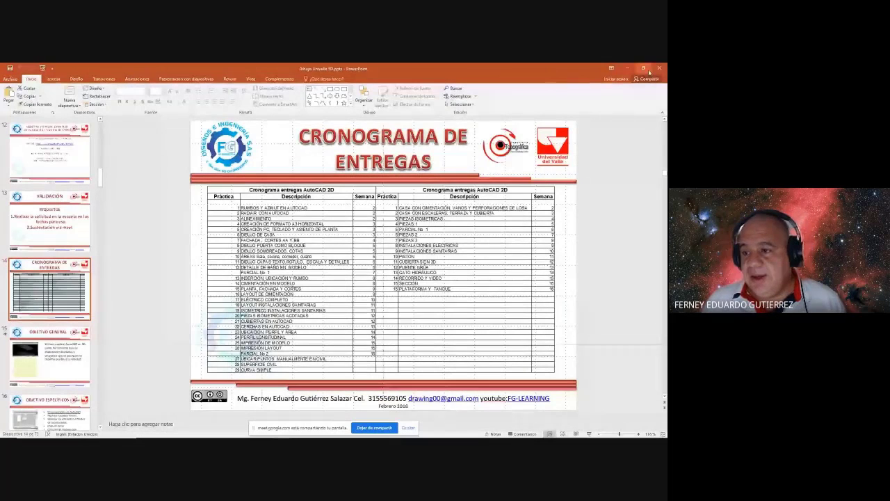
- Close the schedule deck and cycle windows, stepping Avisos back to the Lunes 08 Mar. slide
left_click(659, 67)
key("alt+Tab")
key("alt+Tab")
key("alt+Tab")
key("alt+Tab")
key("alt+Tab")
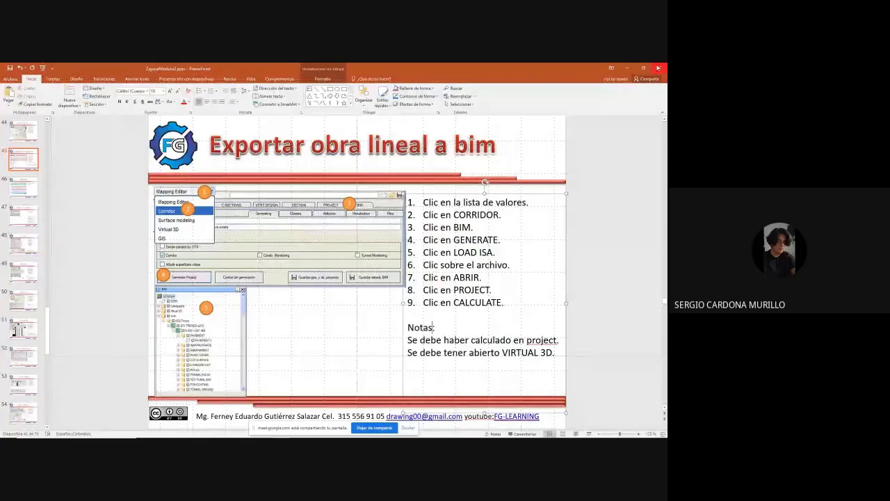
key("alt+Tab")
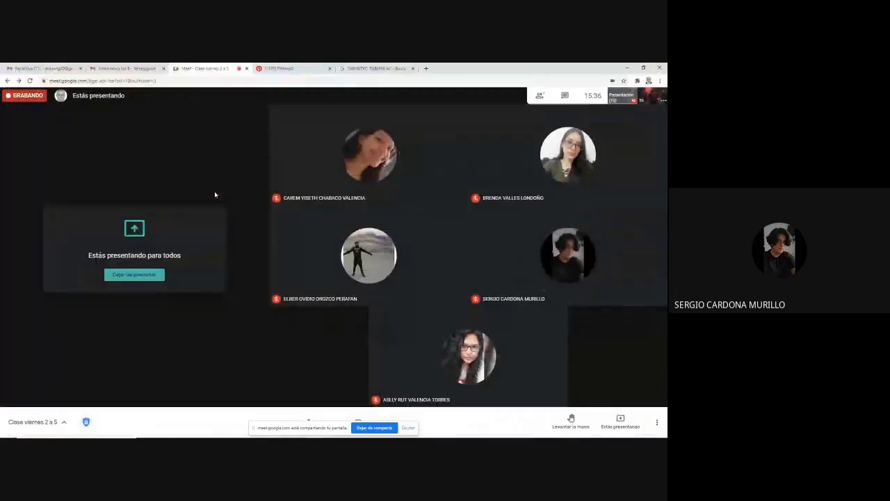
key("alt+Tab")
key("alt+Tab")
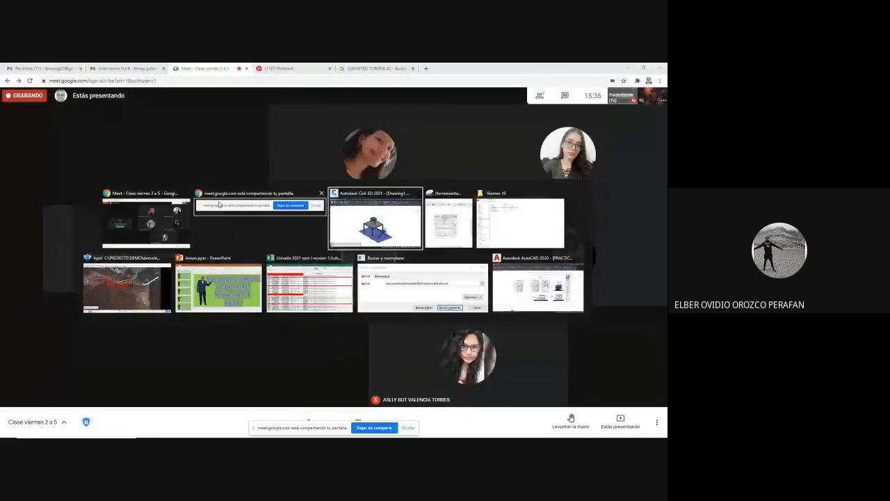
key("alt+Tab")
key("alt+Tab")
key("alt+Tab")
key("alt+Tab")
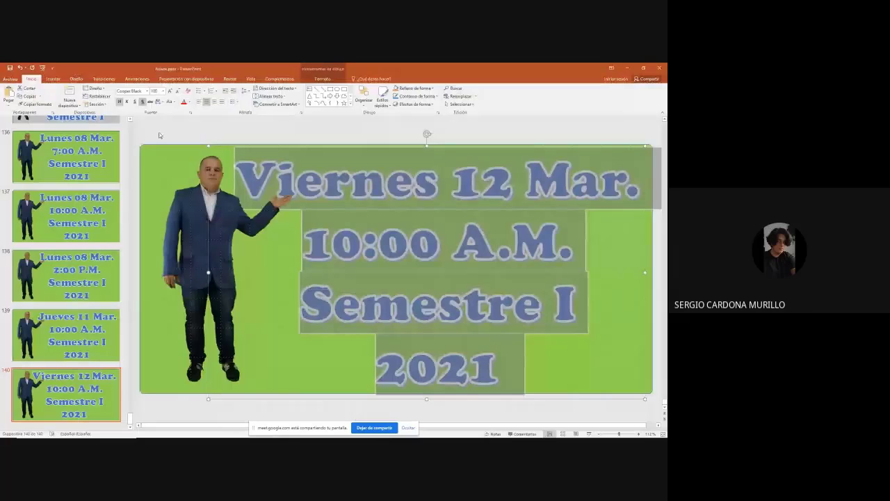
key("Up")
key("Up")
key("Up")
key("Up")
key("alt+Tab")
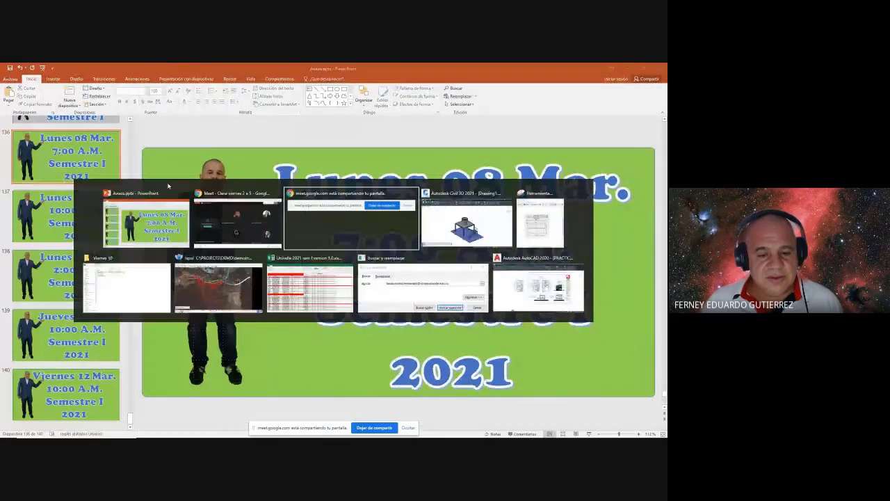
key("alt+Tab")
key("alt+Tab")
key("alt+Tab")
key("alt+Tab")
key("alt+Tab")
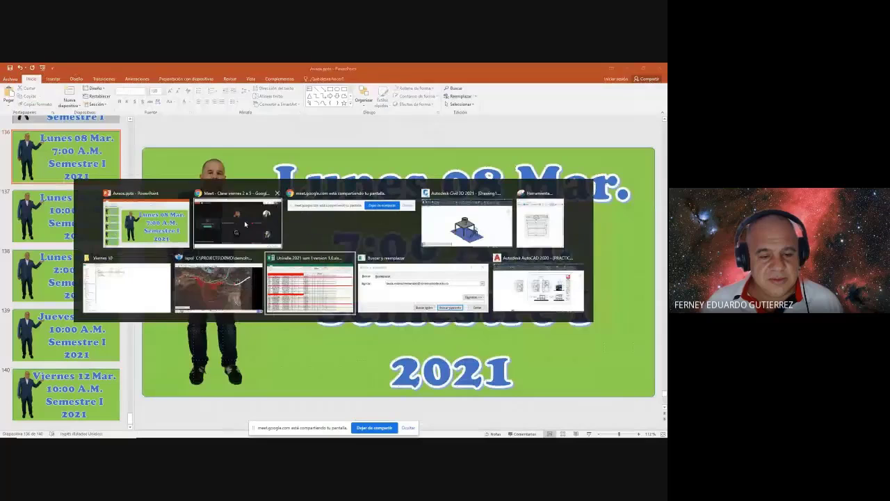
key("alt+Tab")
key("alt+Tab")
key("alt+Tab")
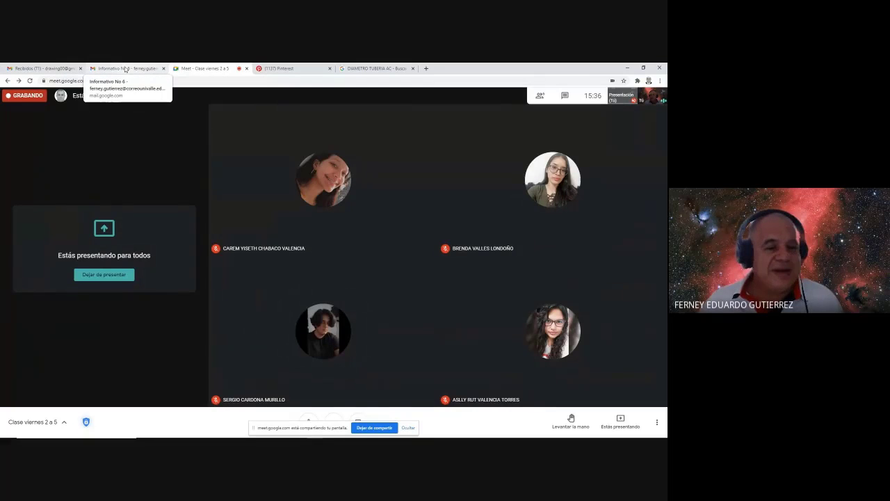
- In the attendance spreadsheet, insert new sheet Hoja1, paste into A1, then delete it
left_click(281, 433)
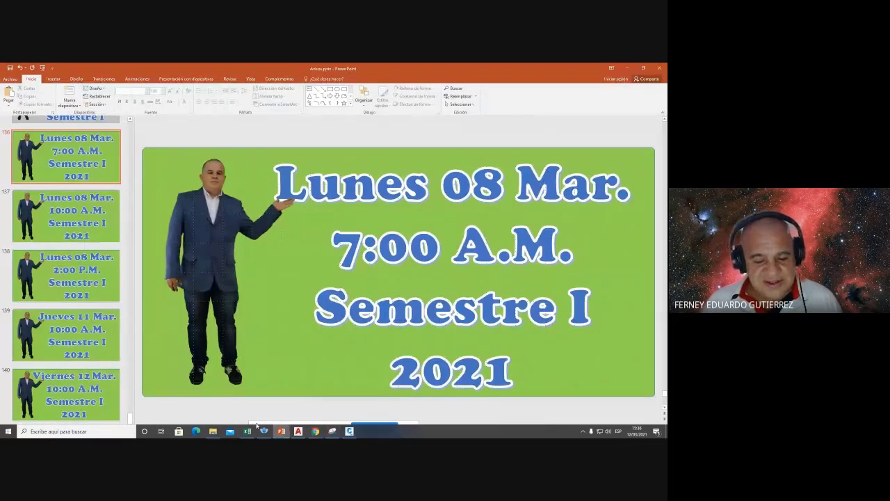
left_click(247, 432)
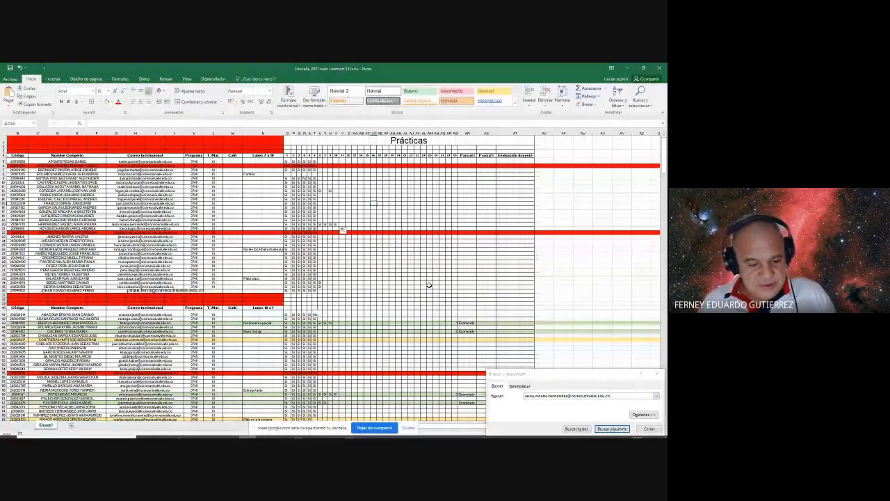
key("shift+F11")
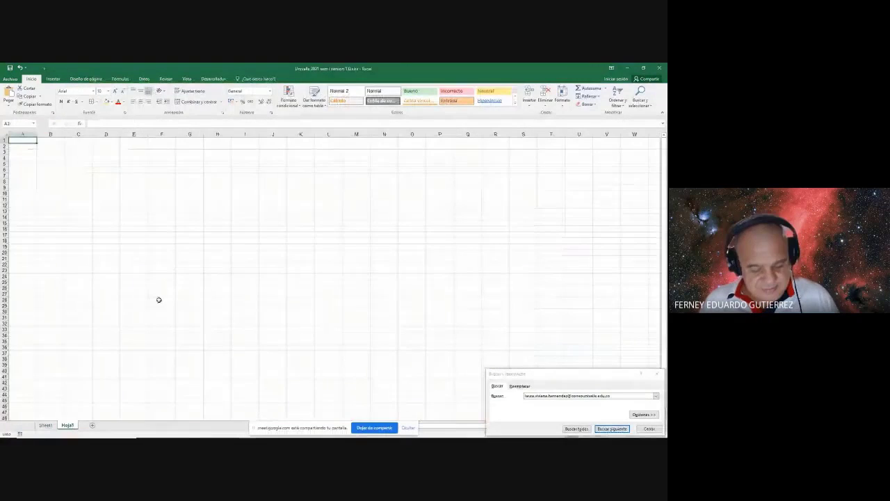
left_click(105, 193)
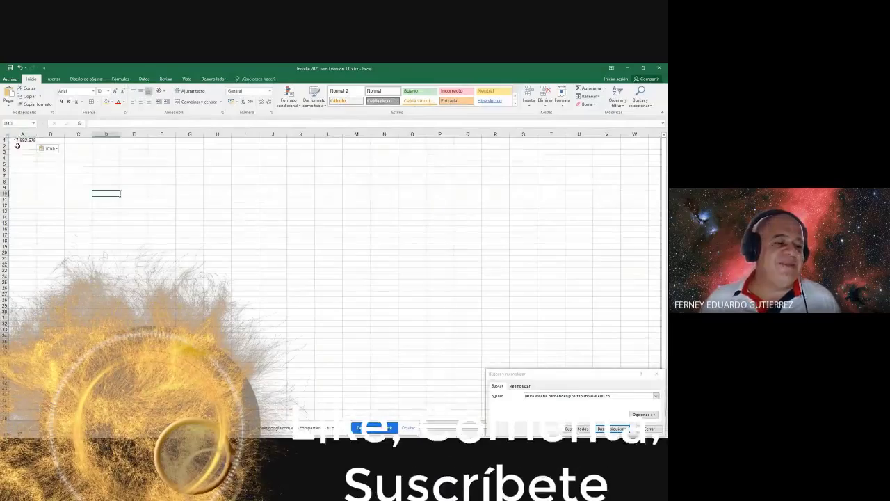
left_click(23, 140)
key("Delete")
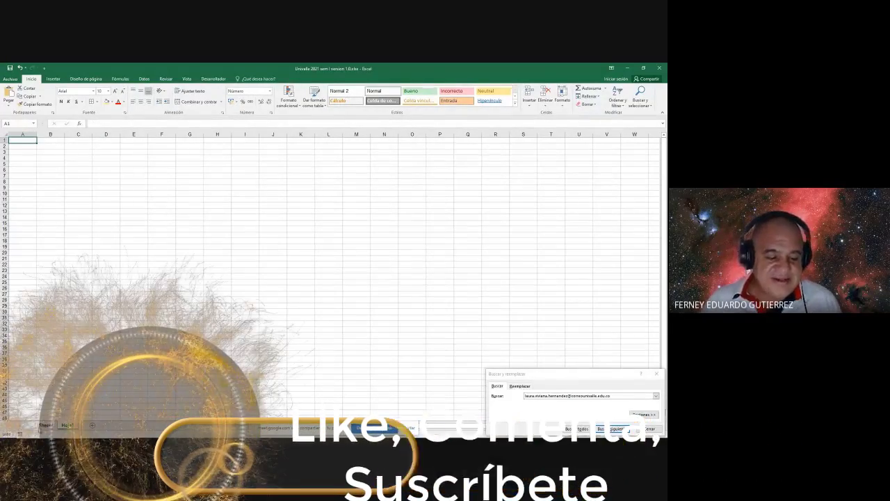
- Return to the Prácticas attendance sheet and switch back to the spreadsheet window
key("Return")
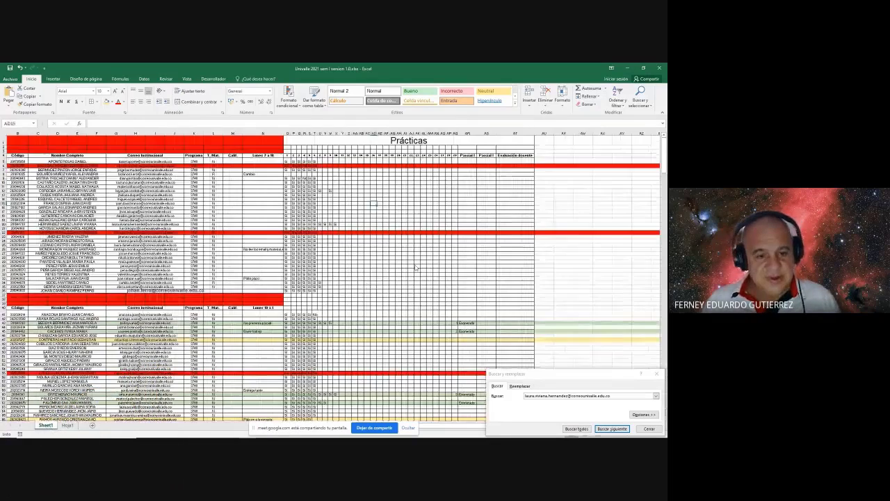
key("alt+Tab")
key("alt+Tab")
key("Tab")
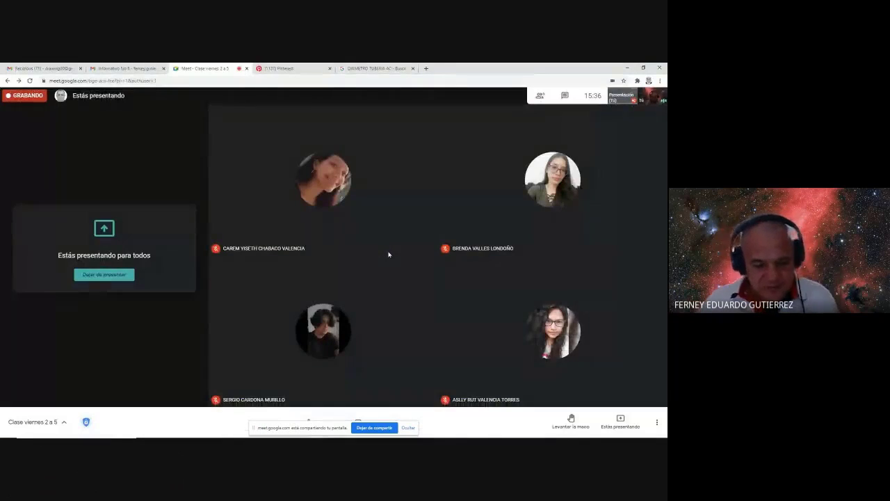
key("alt+Tab")
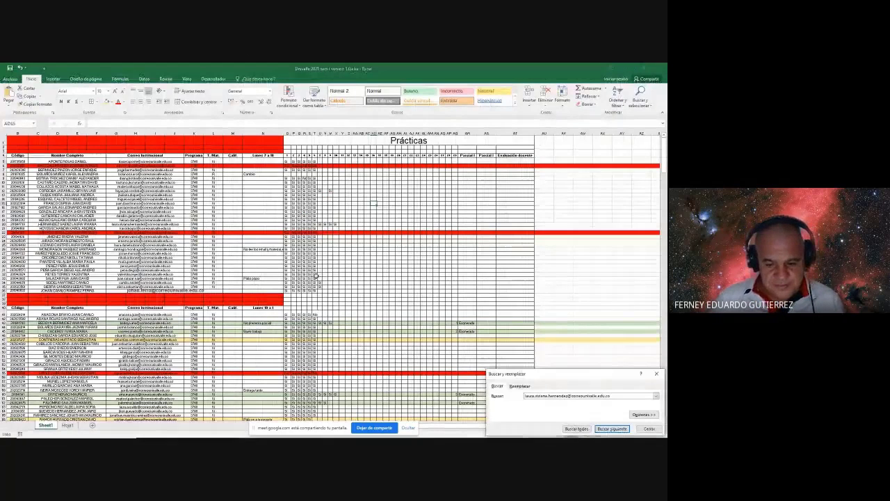
- Search the attendance sheet for the student's name in Find
triple_click(613, 394)
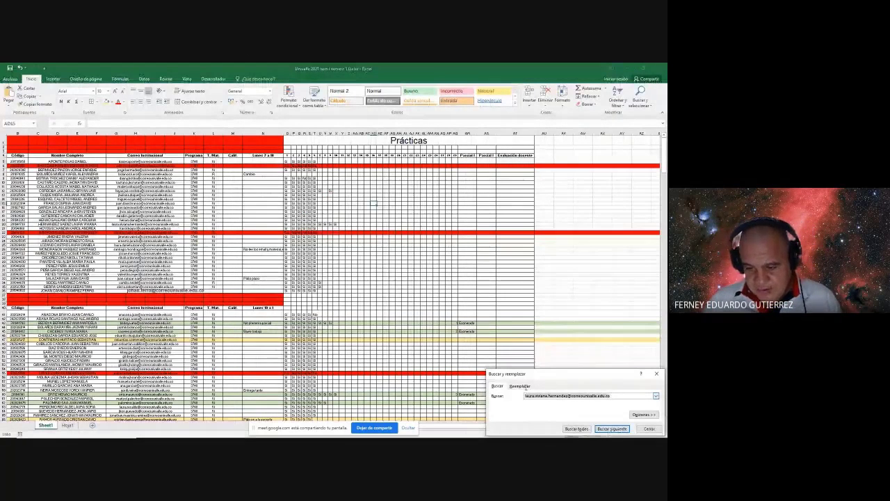
type("CaRE")
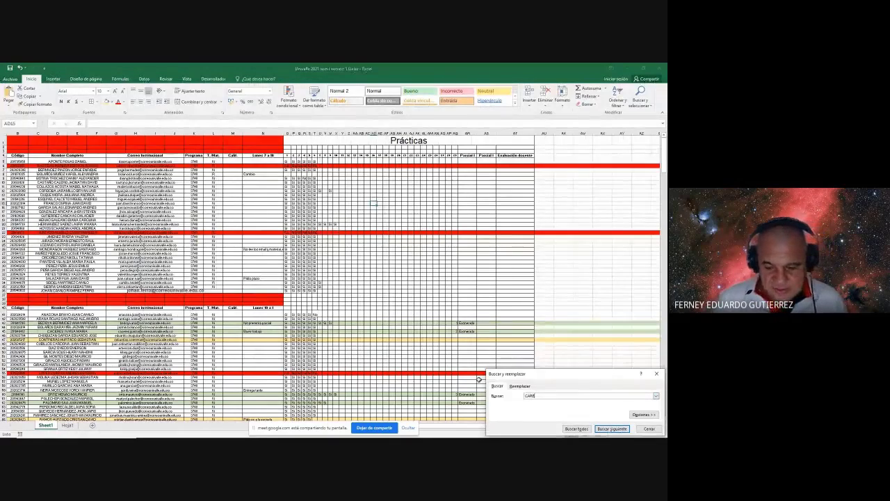
type("M")
key("Return")
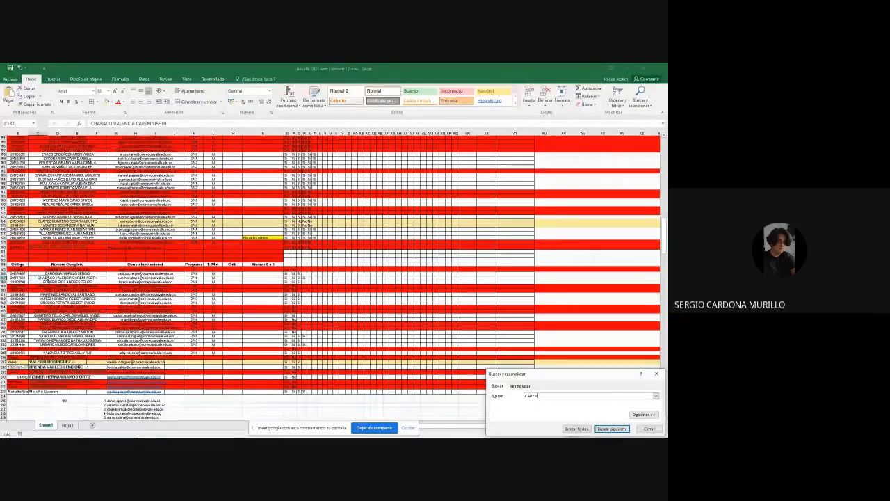
- Enter Asistio in cell N187 for the found student and return to the Meet call
left_click(4, 278)
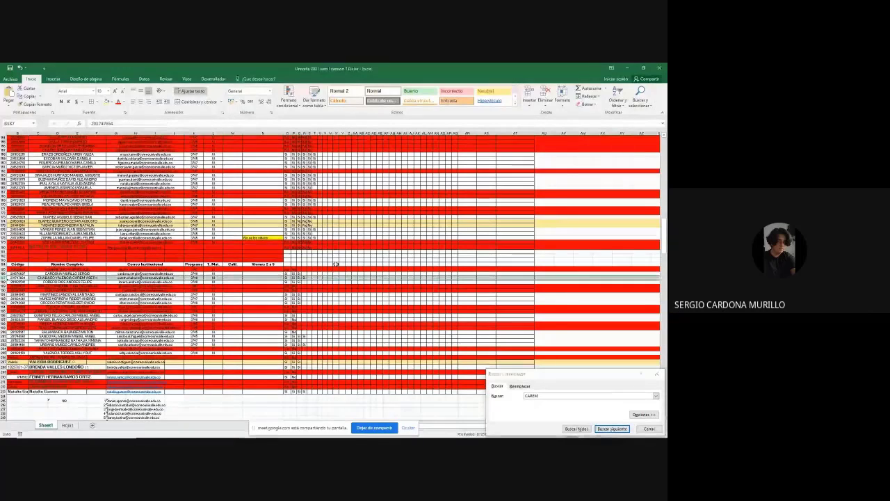
left_click(262, 277)
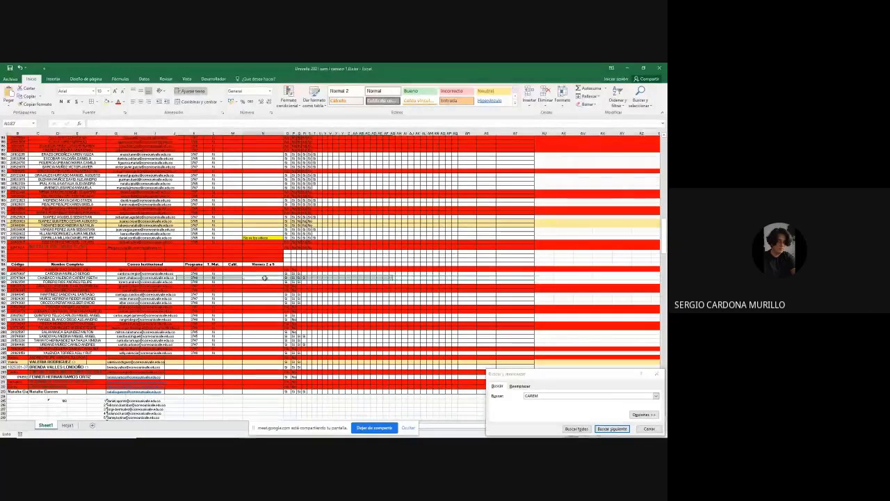
type("a5isti")
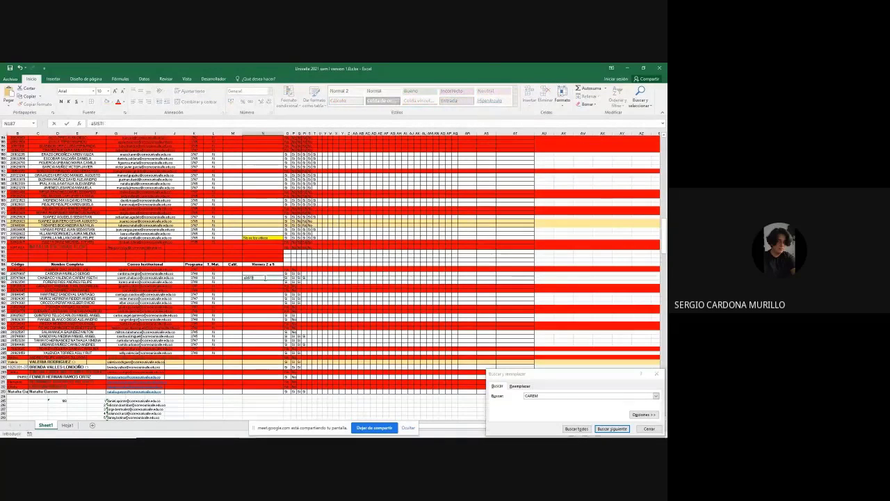
key("Escape")
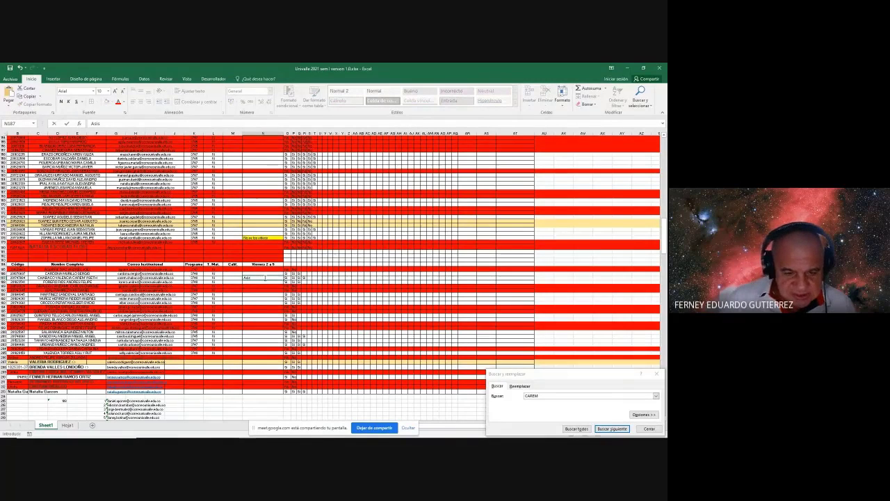
key("BackSpace")
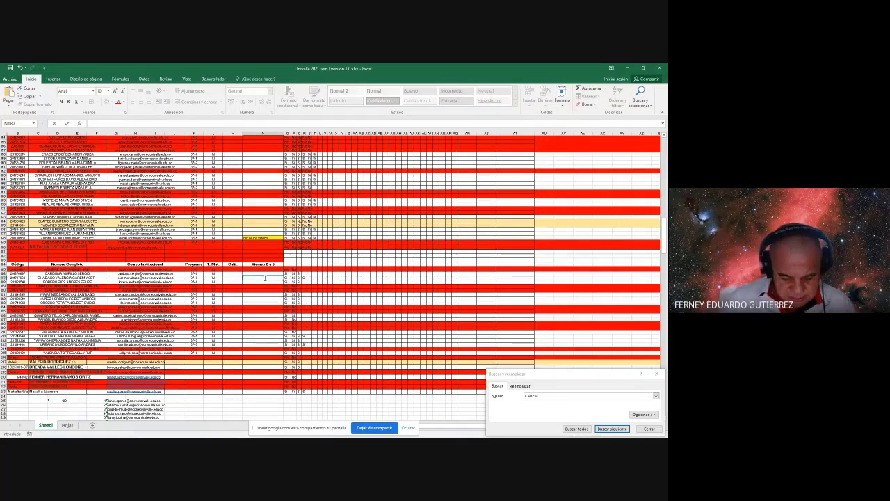
type("stio")
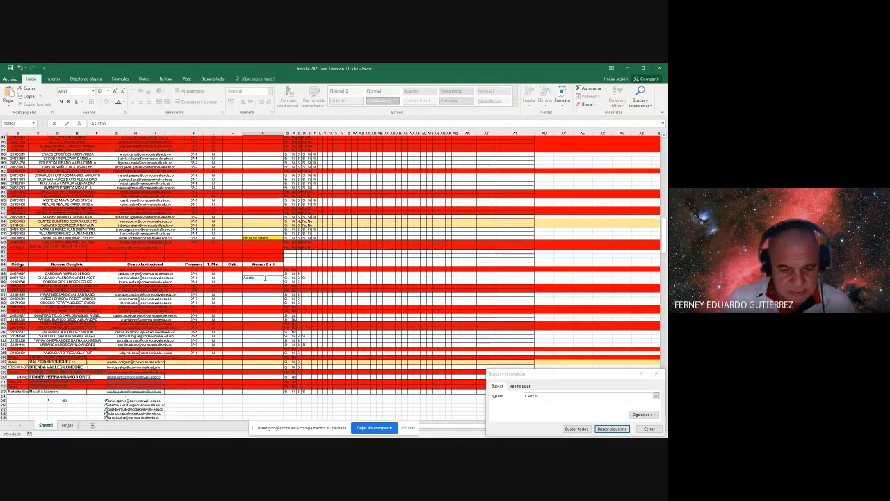
key("Return")
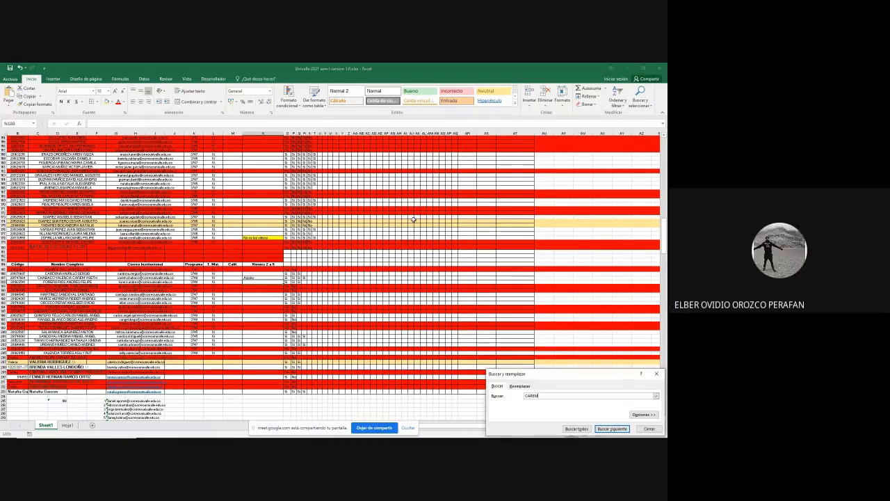
key("alt+Tab")
key("Tab")
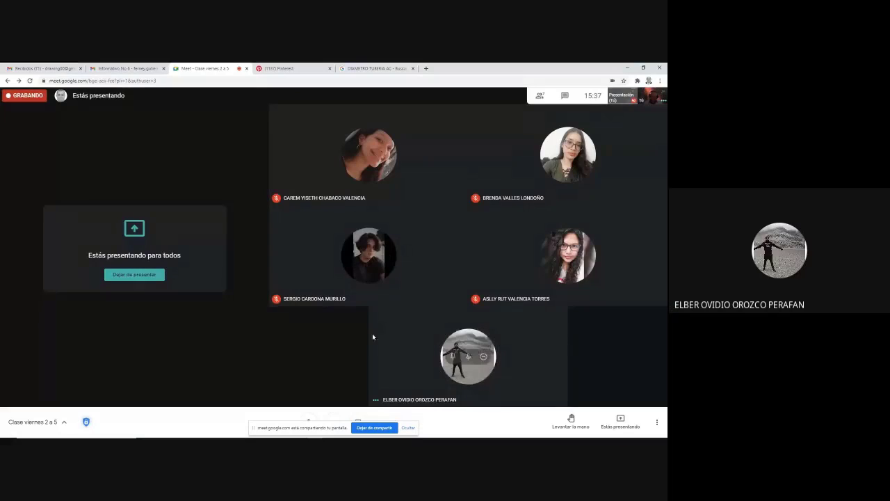
- Back in Excel, search for another student's name to reach row 193
key("alt+Tab")
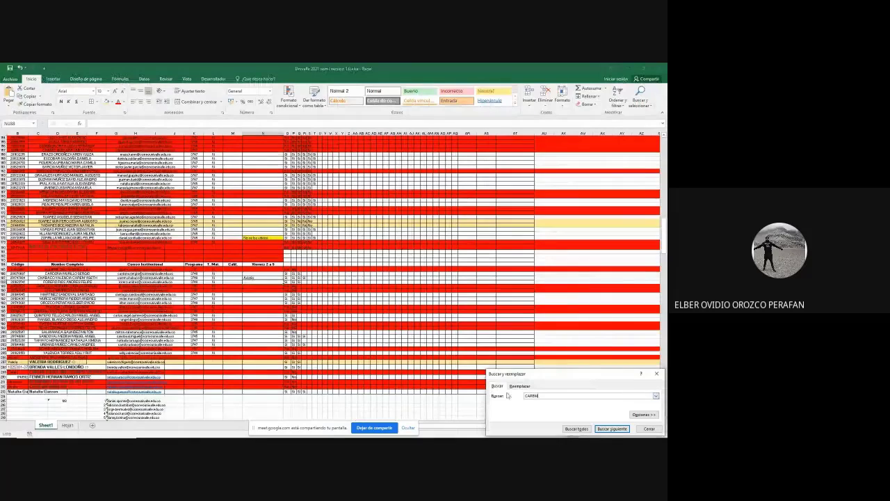
left_click_drag(548, 396, 520, 396)
type("elber")
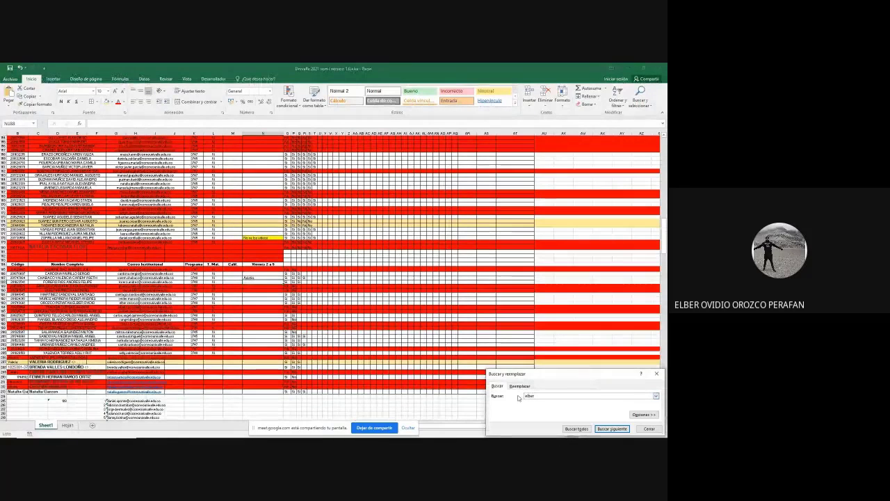
key("Return")
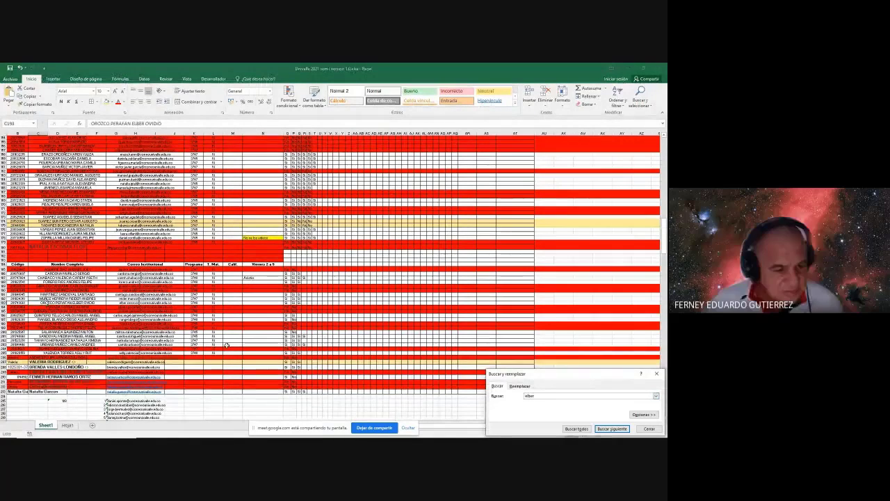
- Enter Asistio in attendance cell N193
left_click(3, 303)
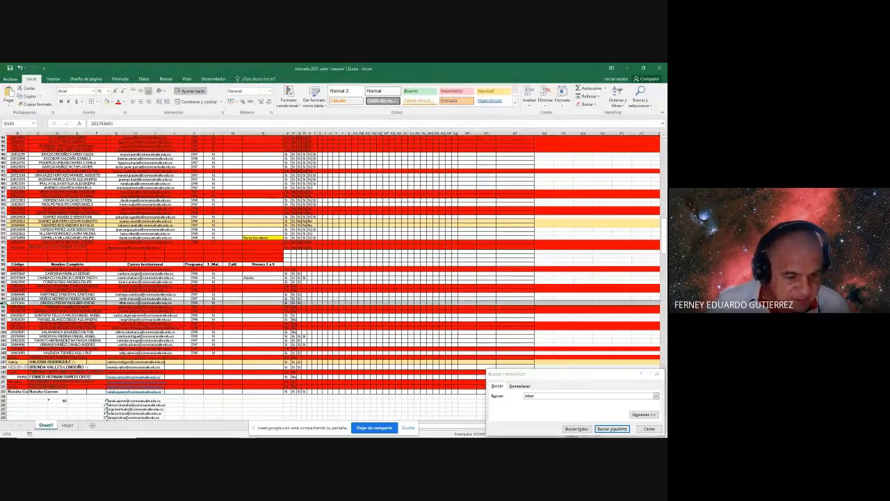
left_click(254, 303)
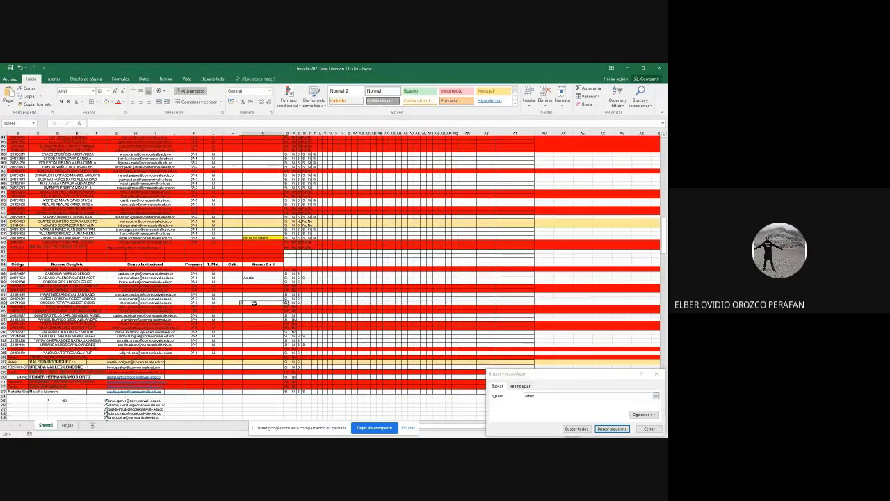
type("Asistio")
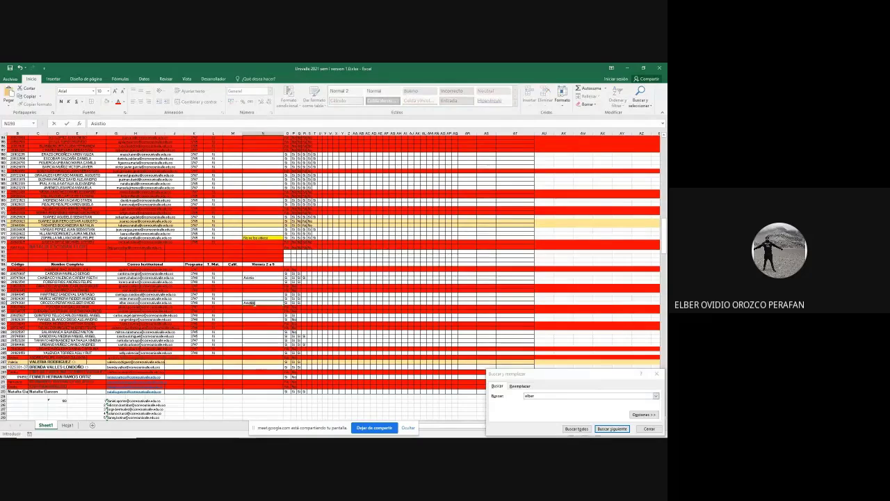
key("Return")
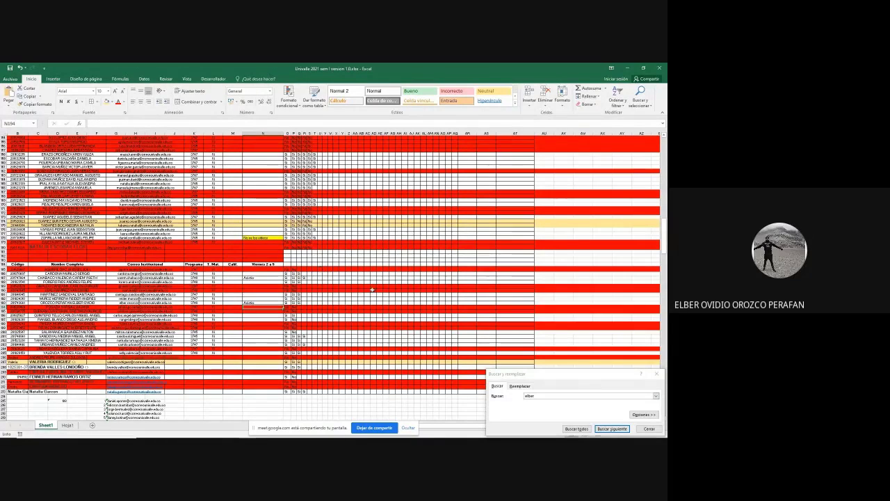
key("alt+Tab")
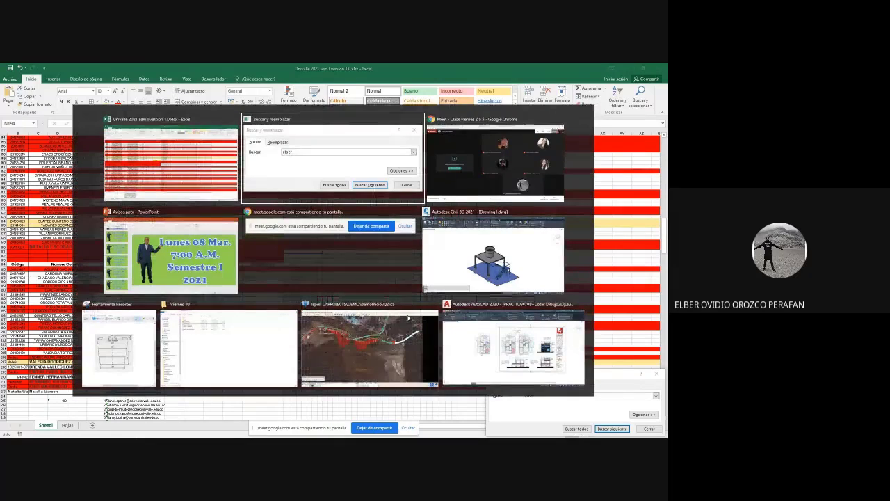
key("alt+Tab")
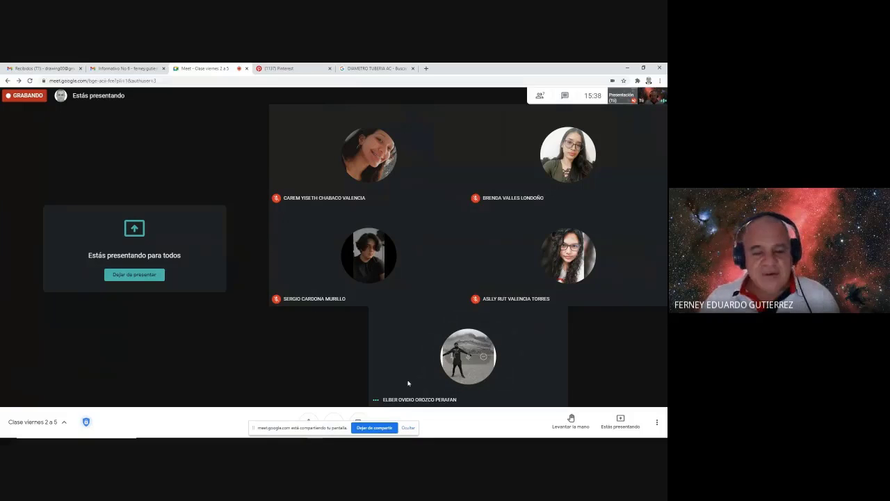
key("alt+Tab")
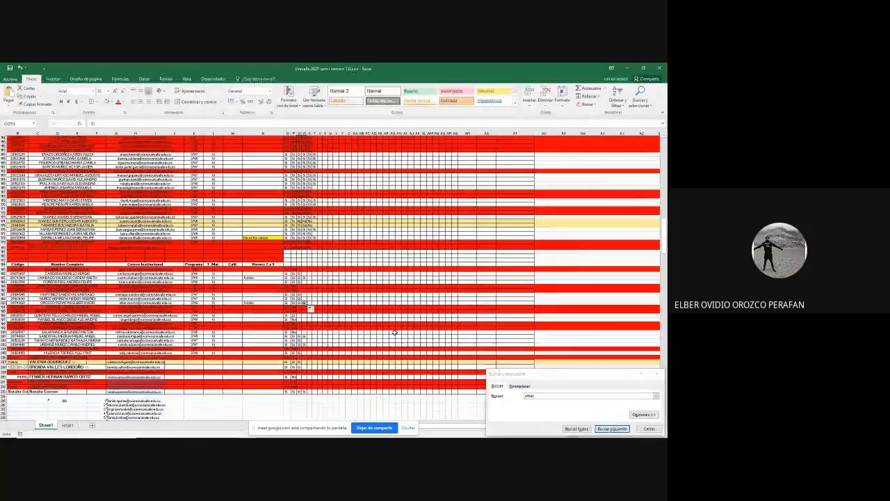
key("alt+Tab")
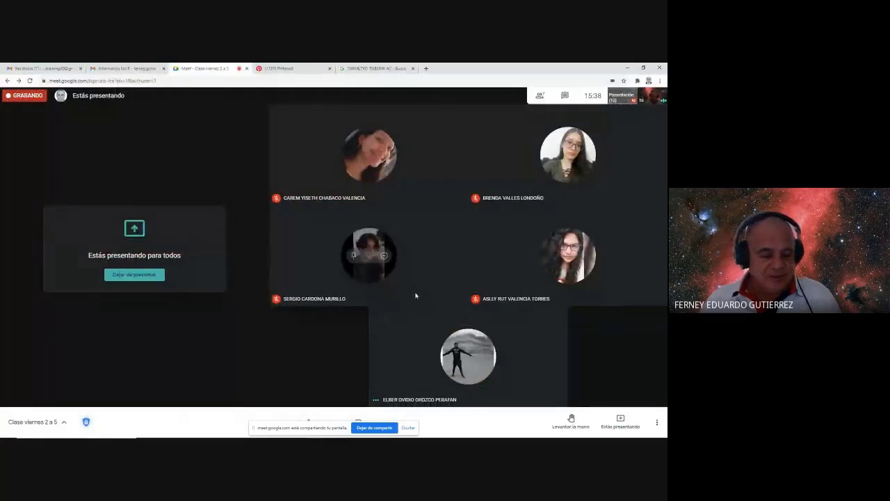
key("alt+Tab")
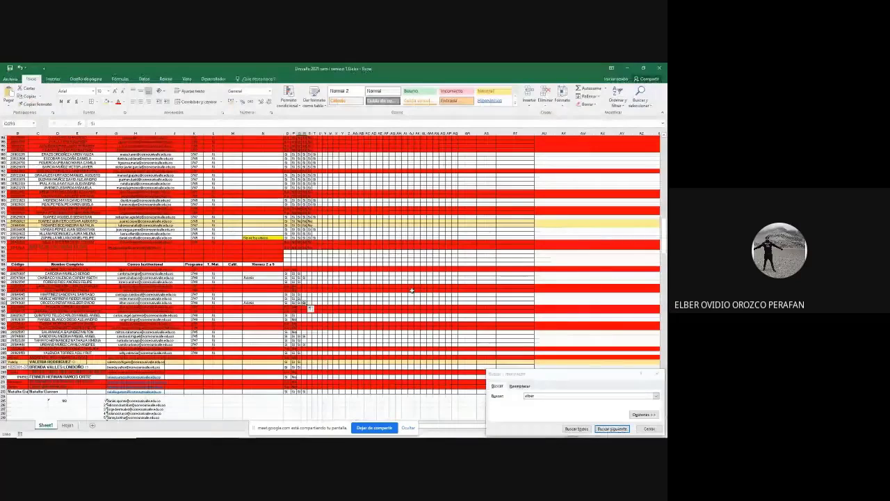
left_click(366, 298)
left_click(258, 279)
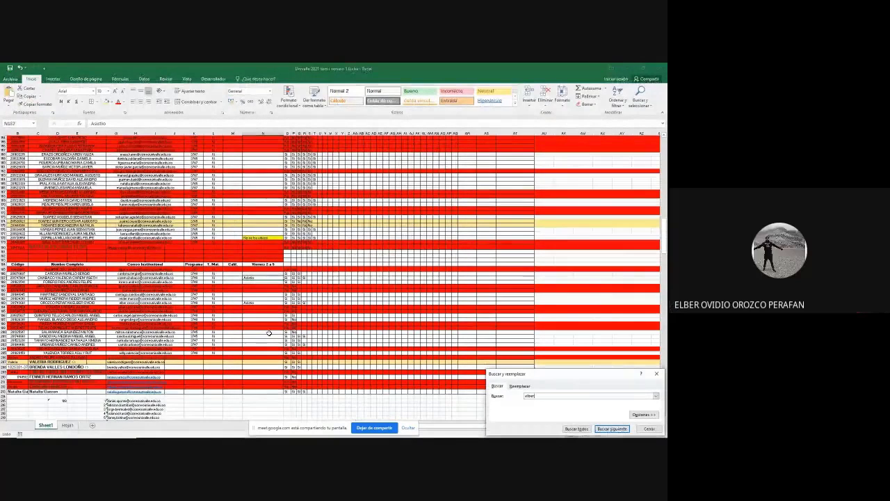
- Search for a student's name and mark Asistio in cell N186
double_click(553, 396)
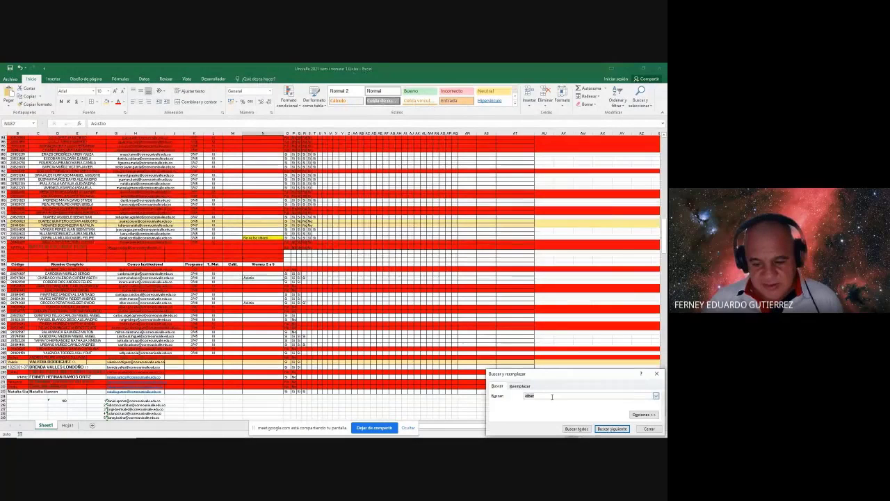
type("serg")
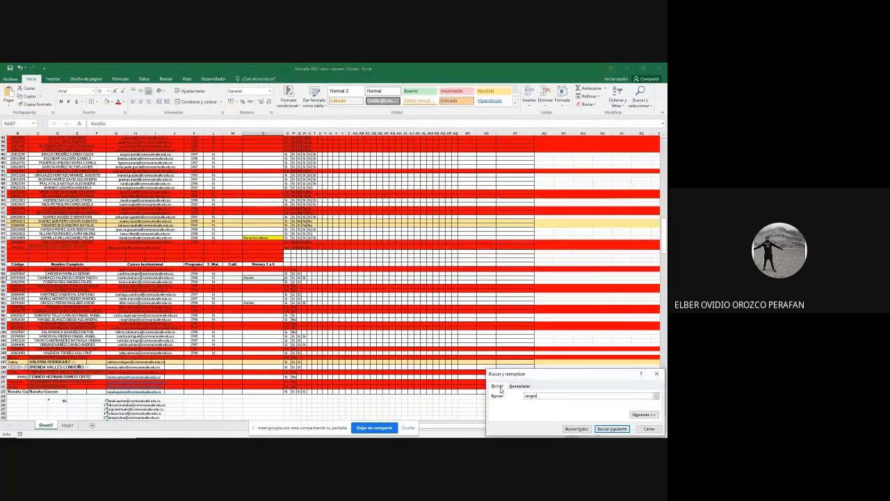
type("io")
key("Return")
key("Return")
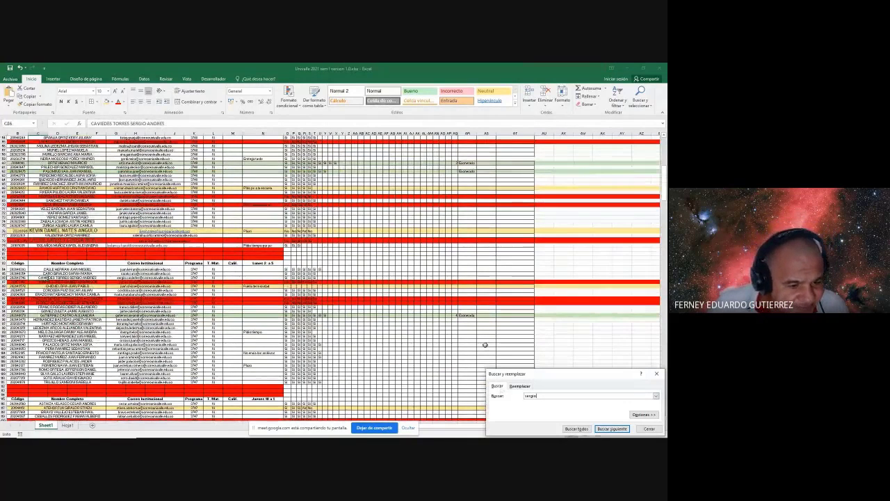
left_click(612, 428)
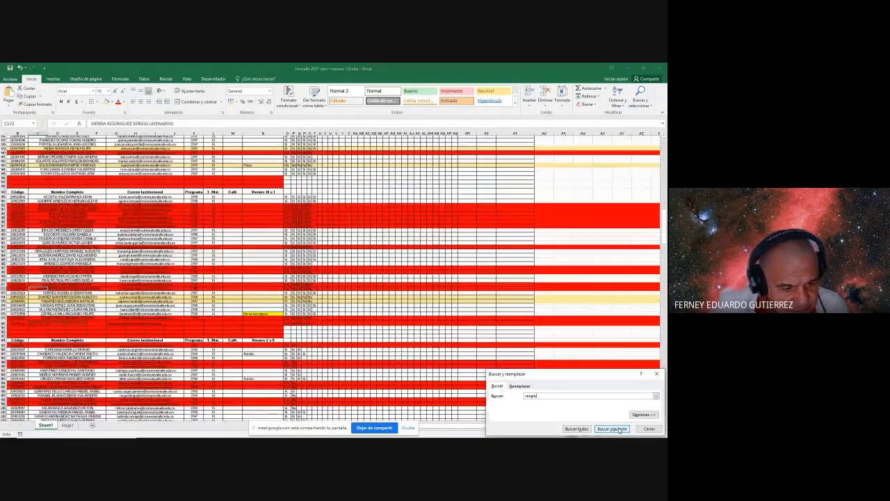
left_click(619, 430)
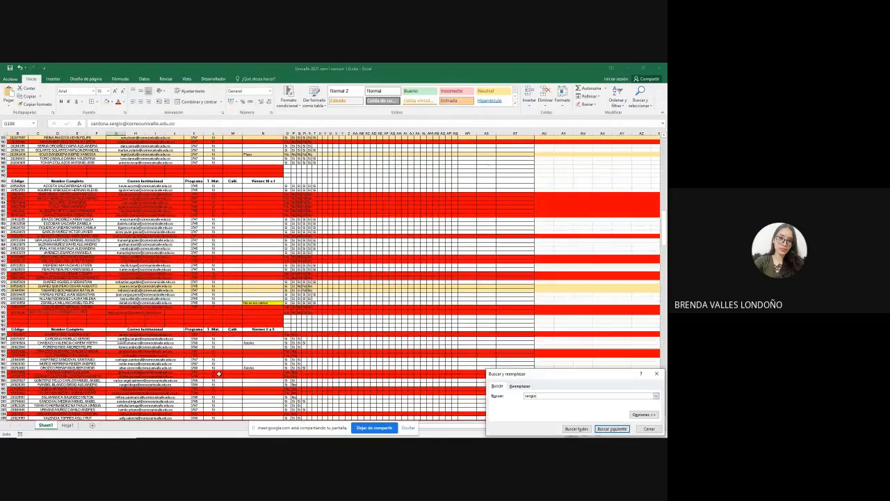
left_click(300, 341)
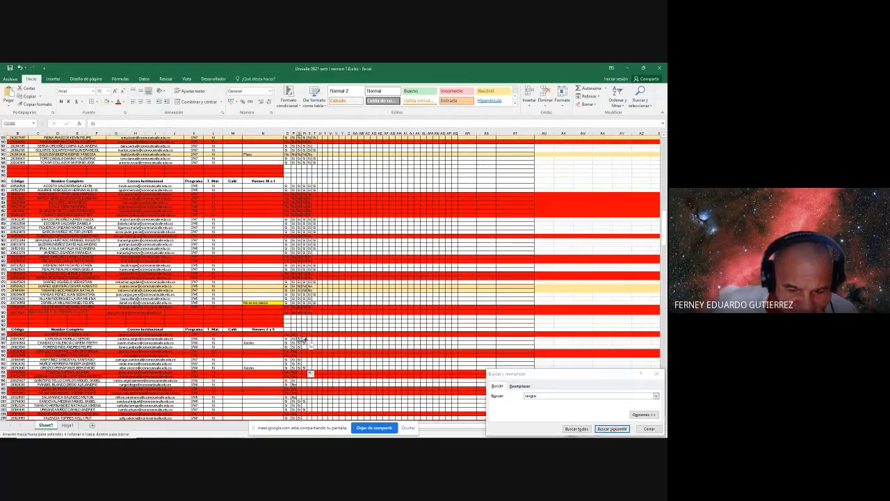
left_click(252, 338)
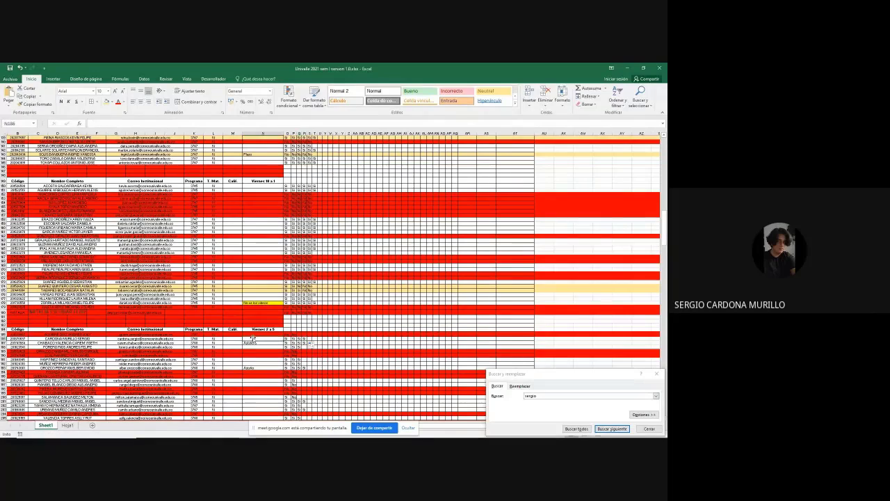
type("Asistio")
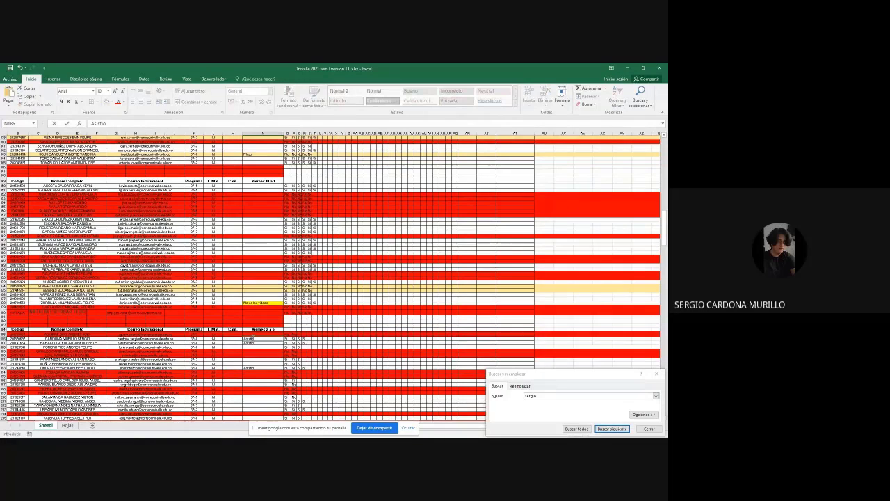
key("Return")
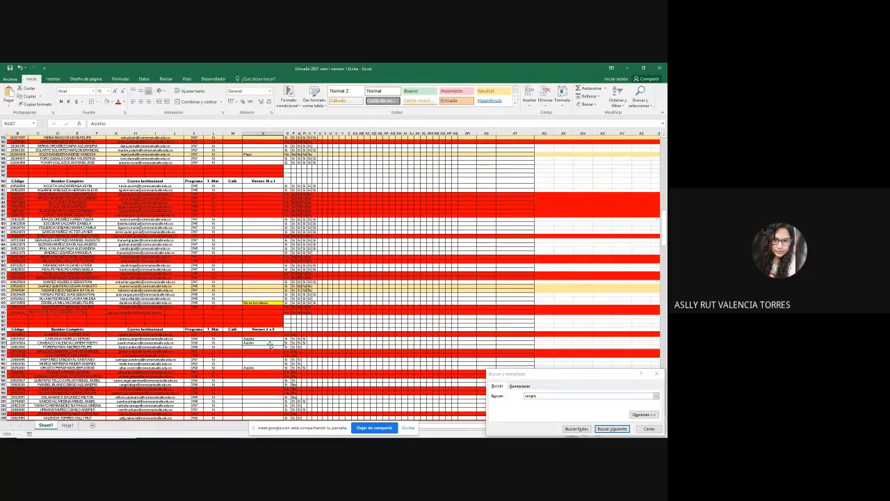
key("alt+Tab")
key("alt+Tab")
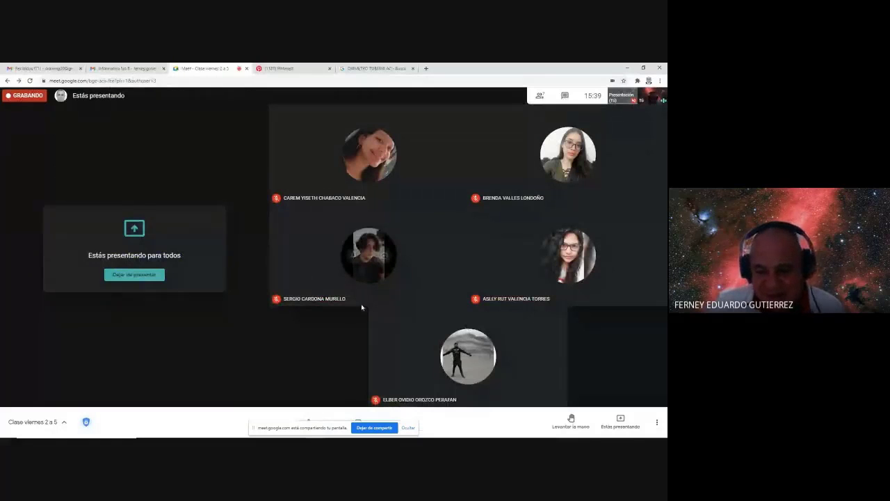
- Search for another student and mark Asistio in cell N286, then return to Meet
key("alt+Tab")
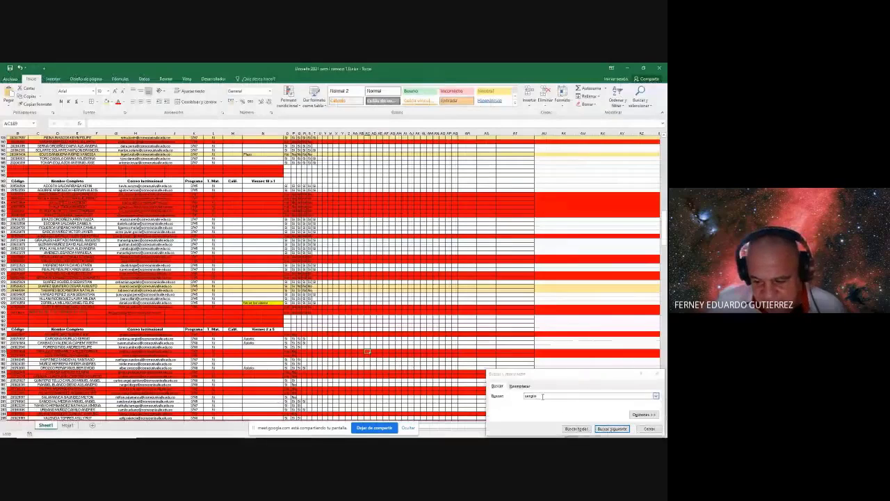
type("Brenda")
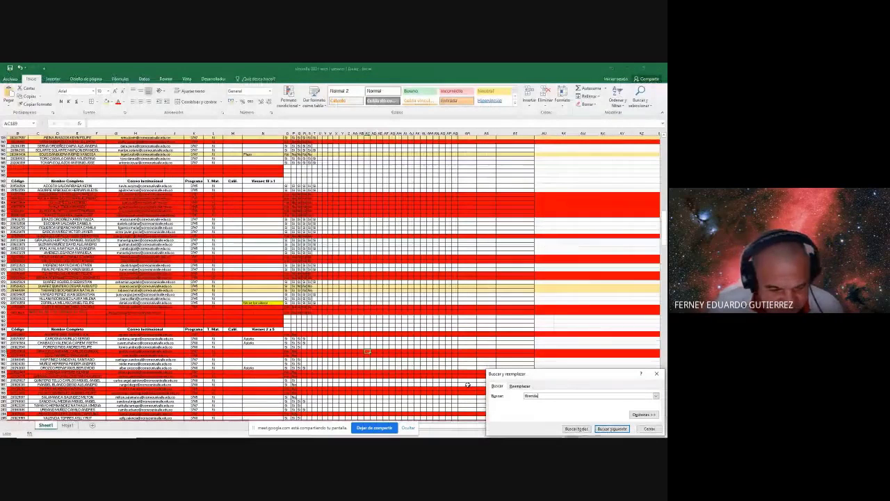
key("Return")
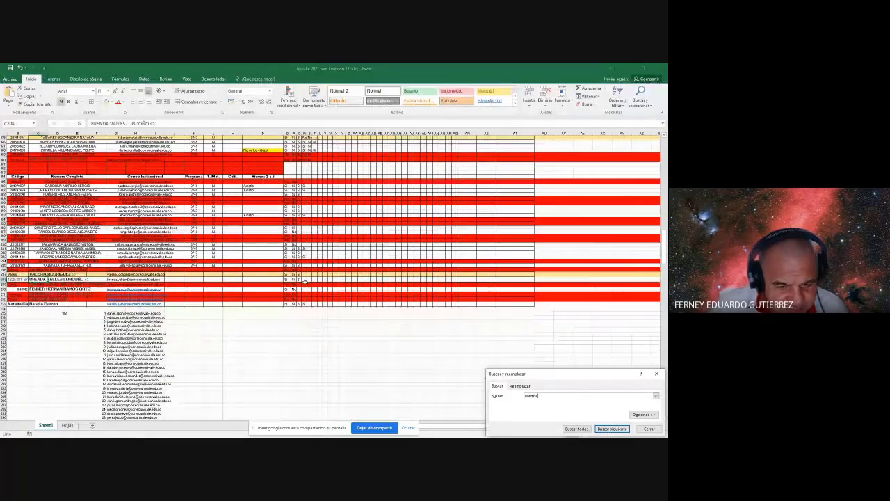
left_click(298, 279)
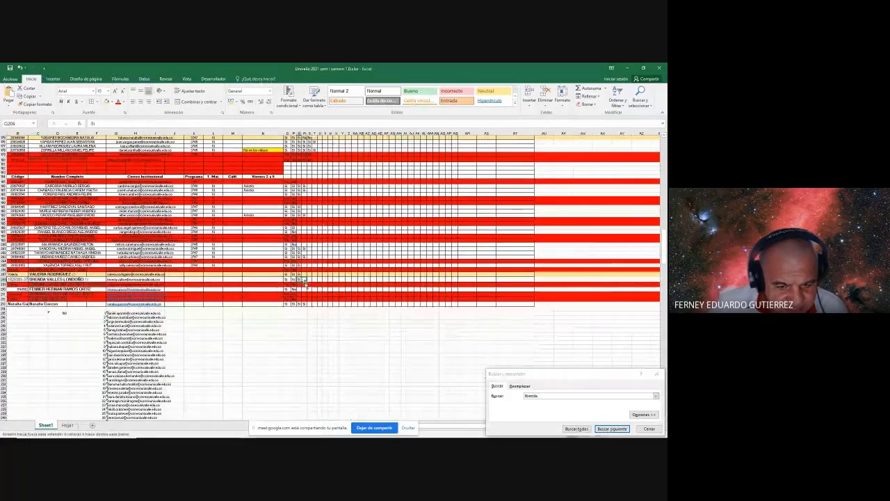
left_click(255, 279)
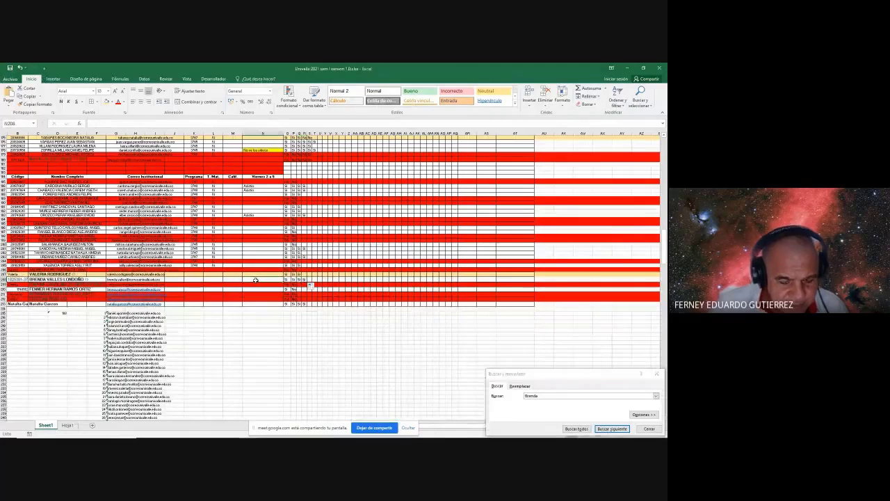
type("Asistio")
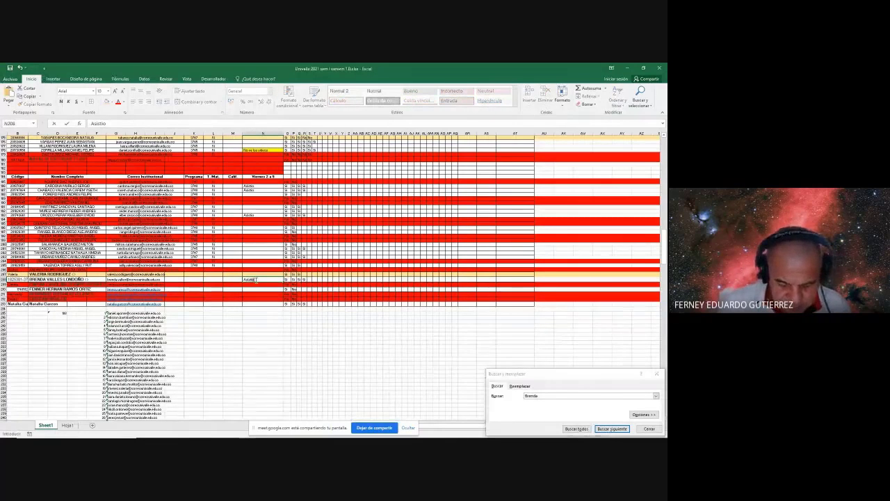
key("Return")
key("alt+Tab")
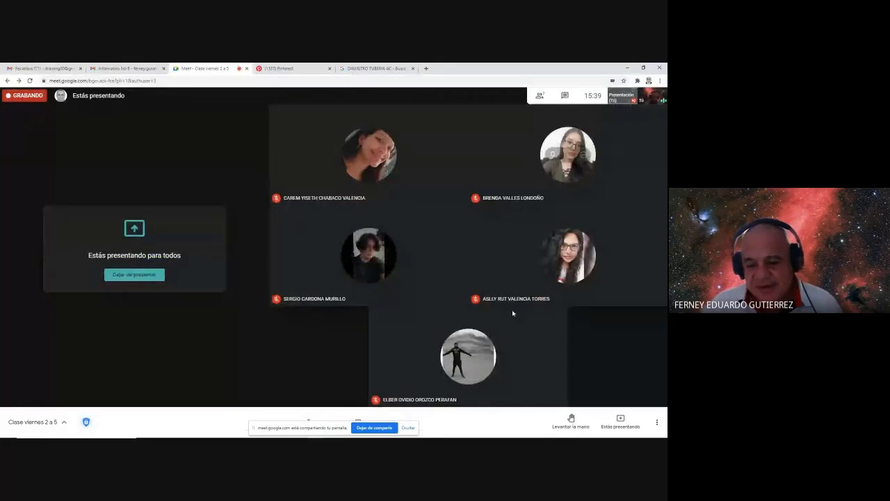
- Search for the next student and enter Asistio in row 205's Viernes 2 a 5 cell
key("alt+Tab")
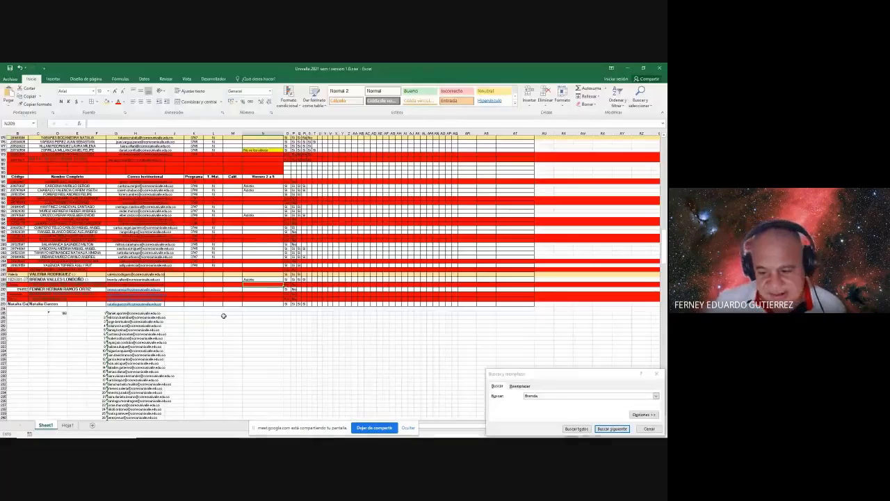
left_click(488, 388)
type("As")
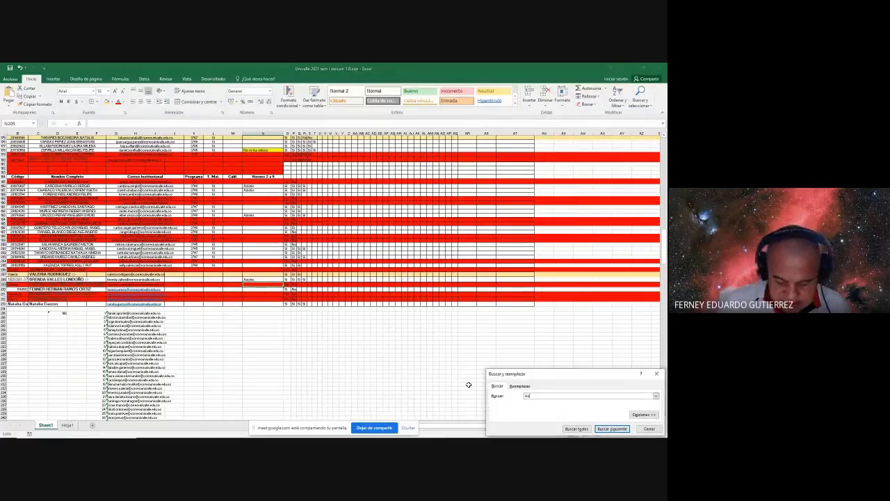
type("ly")
key("Return")
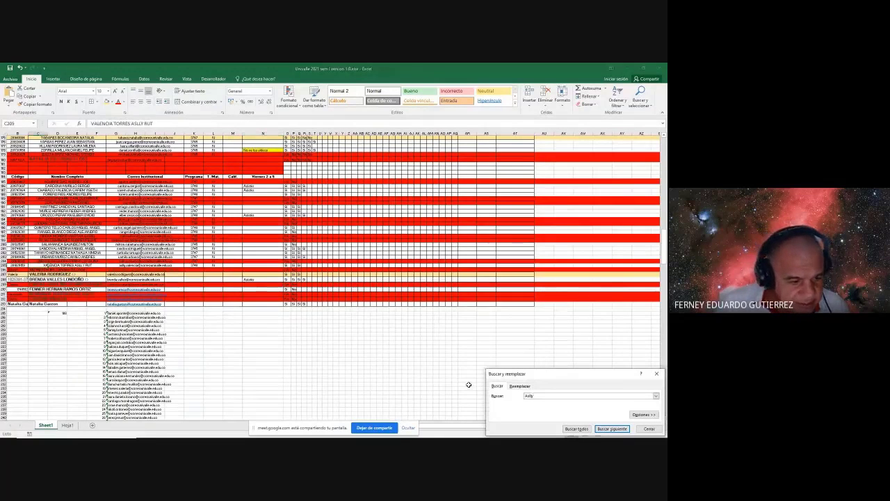
left_click(262, 266)
type("Asistio")
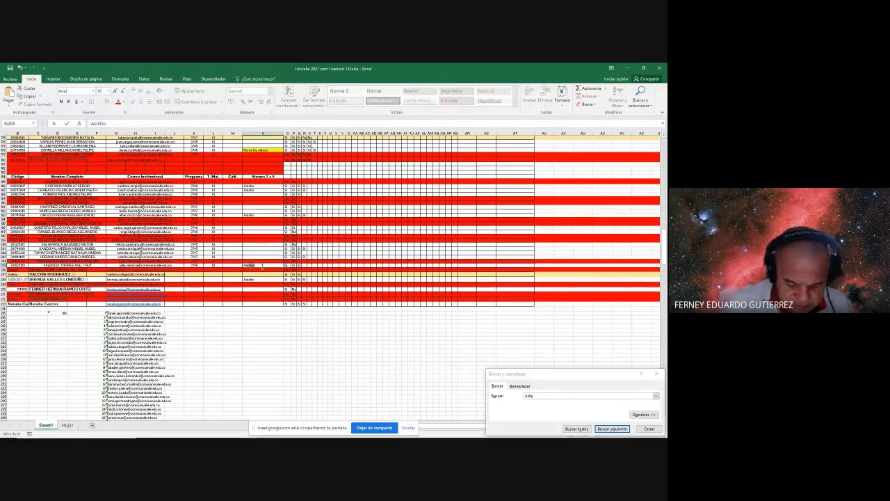
key("Return")
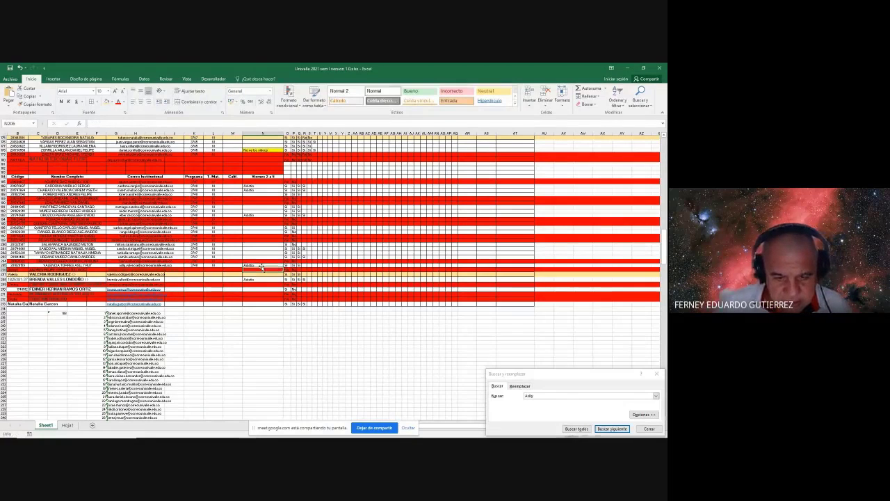
- Fill Si across the rest of row 205's attendance cells
left_click(300, 265)
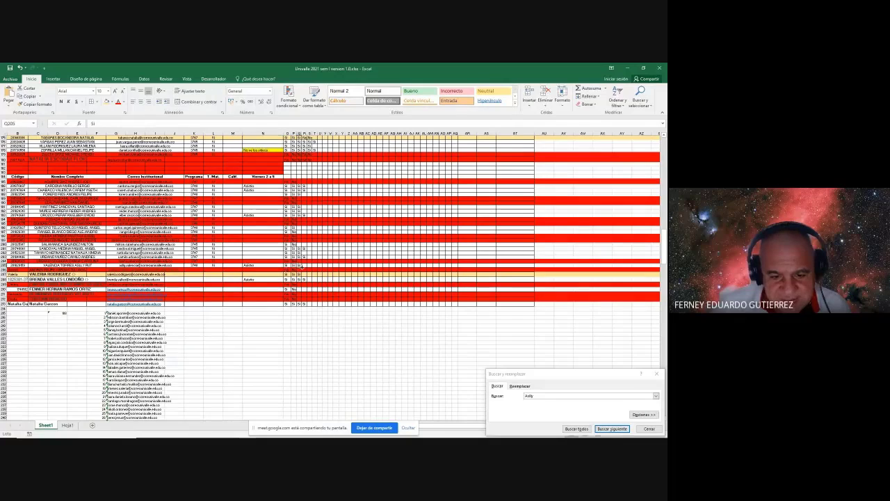
left_click_drag(302, 268, 311, 268)
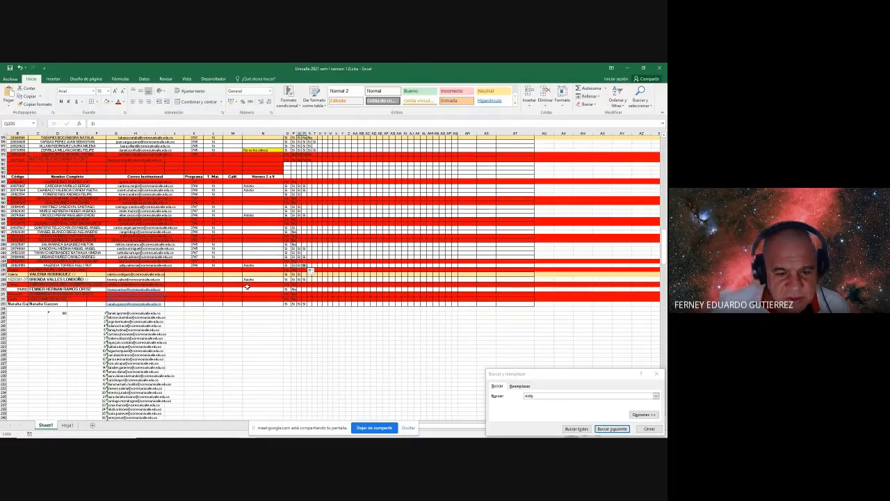
key("alt+Tab")
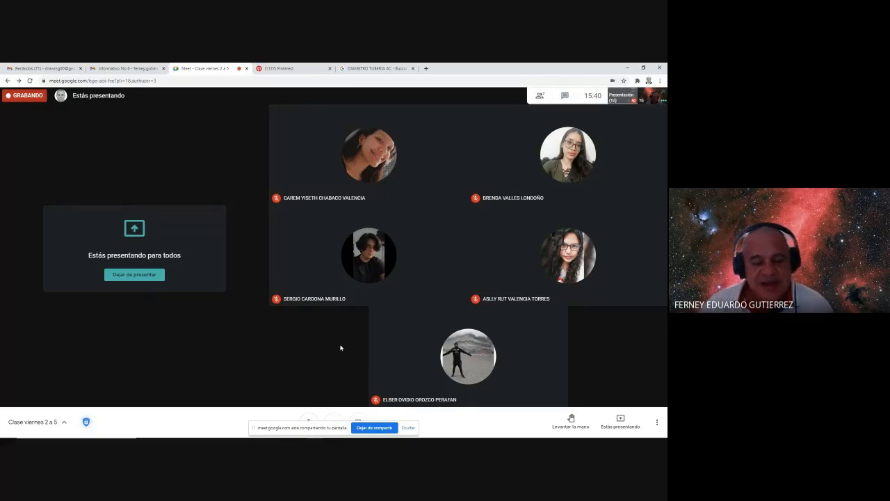
- Cycle through open windows to bring up the PowerPoint Lunes 08 Mar. announcement slide
key("alt+Tab")
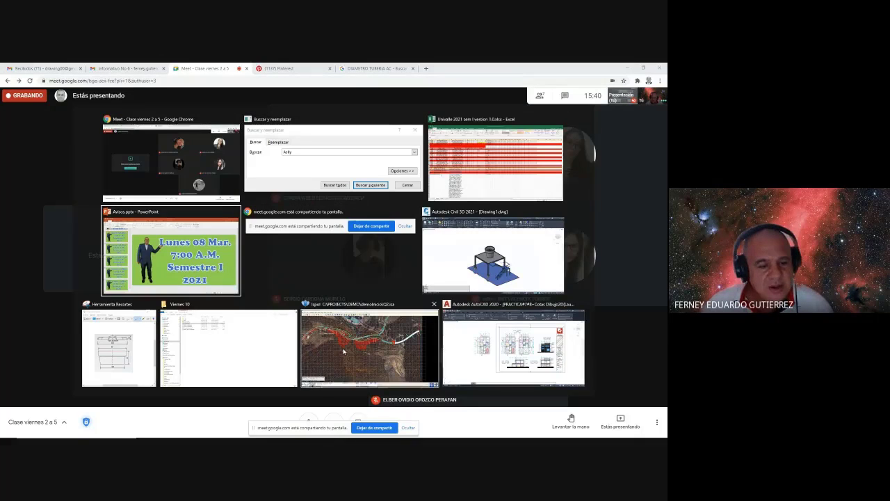
key("alt+Tab")
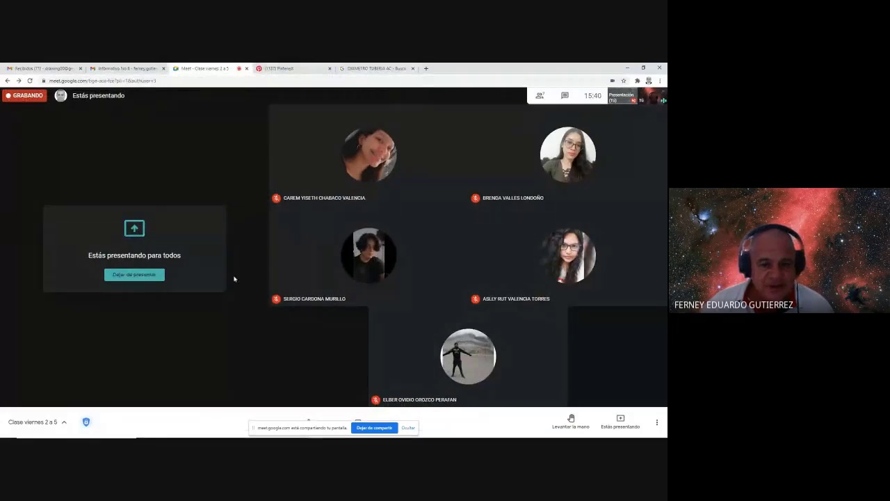
key("alt+Tab")
key("alt+Tab")
key("alt+Tab")
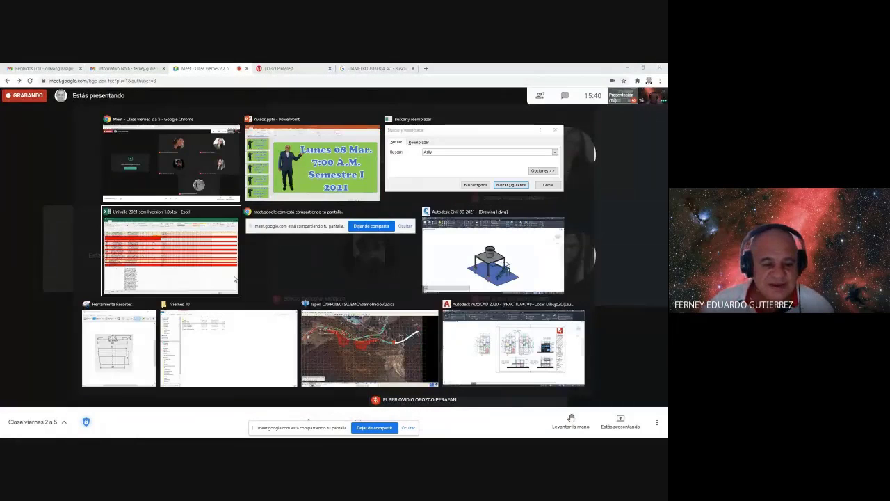
key("alt+Tab")
key("alt+Tab")
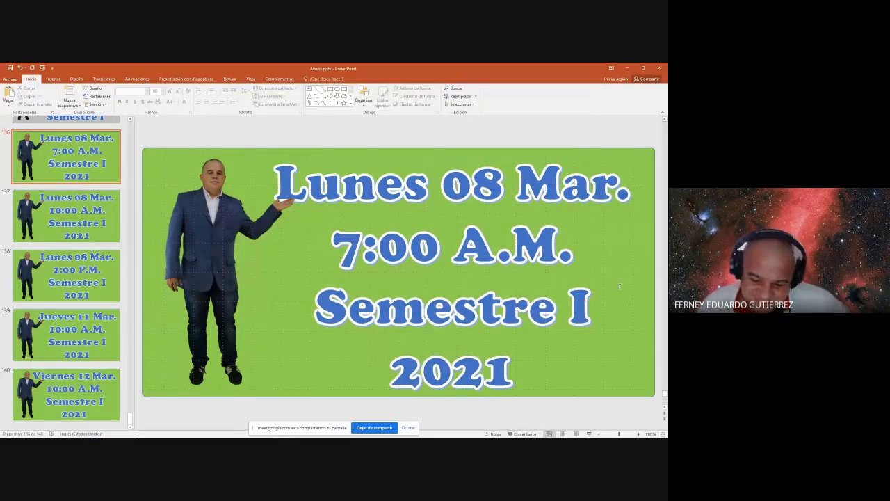
- Hide the Meet screen-sharing notice and return to the Excel attendance workbook
left_click(409, 428)
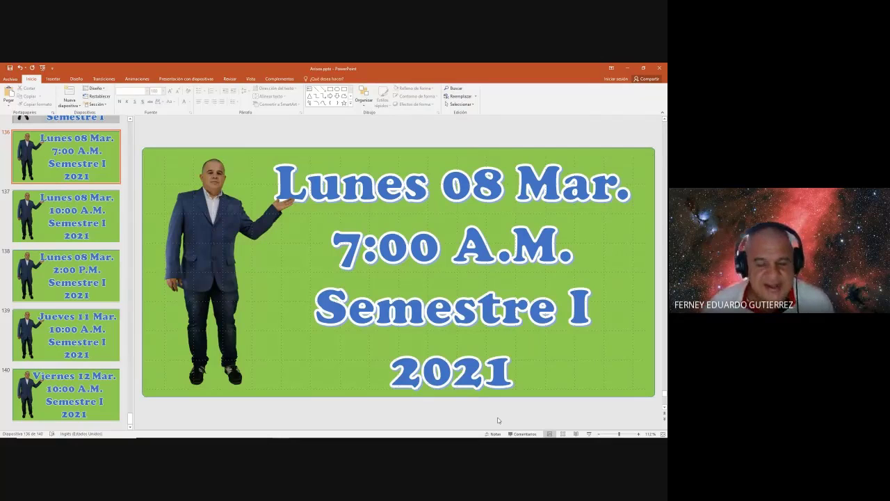
key("alt+Tab")
key("alt+Tab")
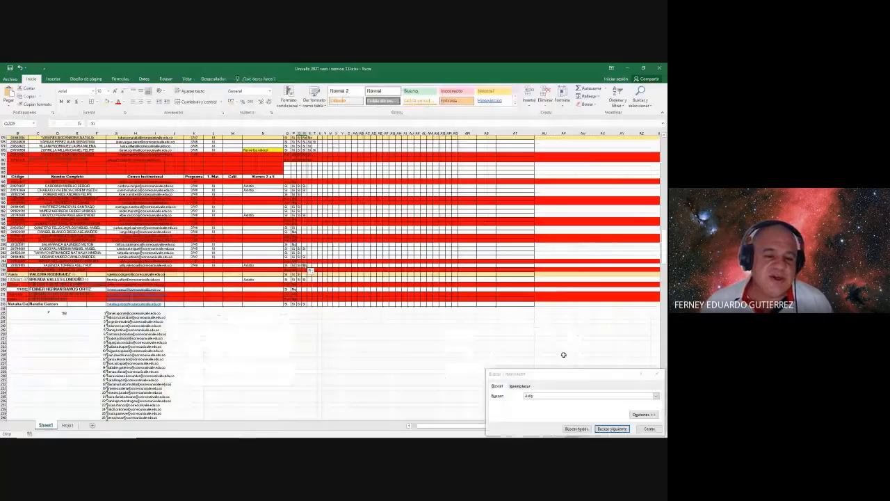
- Zoom into the attendance list around row 196 and move to its Código column
left_click(310, 372)
scroll(309, 372, "up", 3, "ctrl")
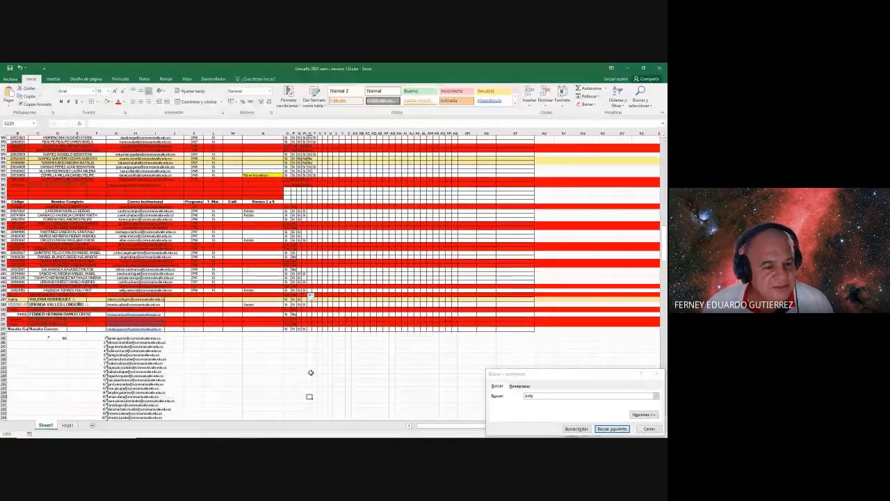
scroll(178, 349, "up", 2, "ctrl")
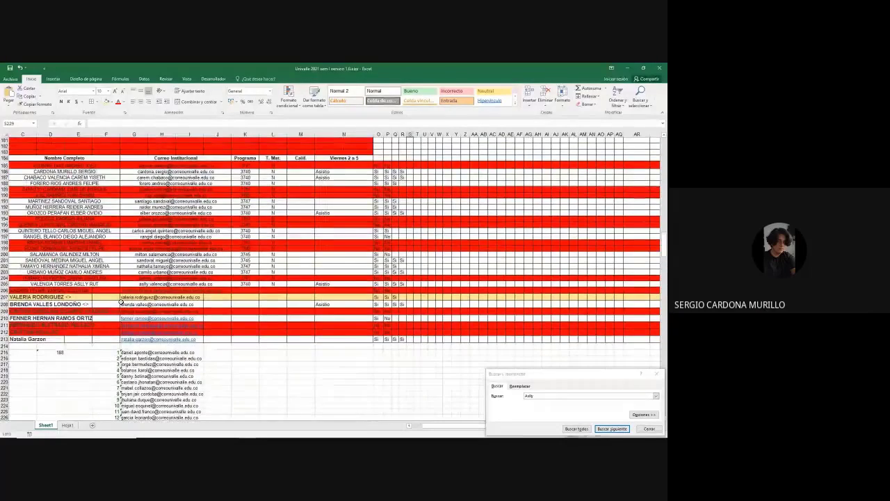
scroll(80, 249, "up", 2, "ctrl")
scroll(80, 249, "down", 2, "ctrl")
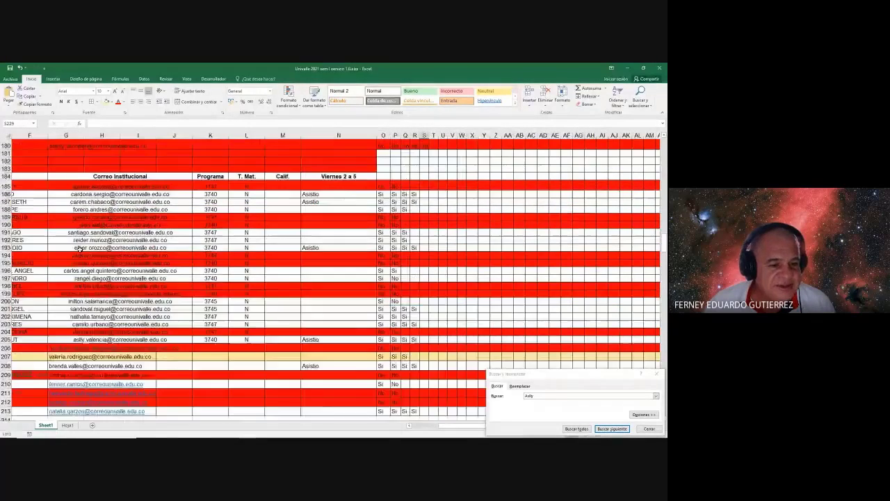
scroll(80, 249, "up", 1)
scroll(80, 249, "up", 2, "ctrl")
scroll(80, 249, "down", 1)
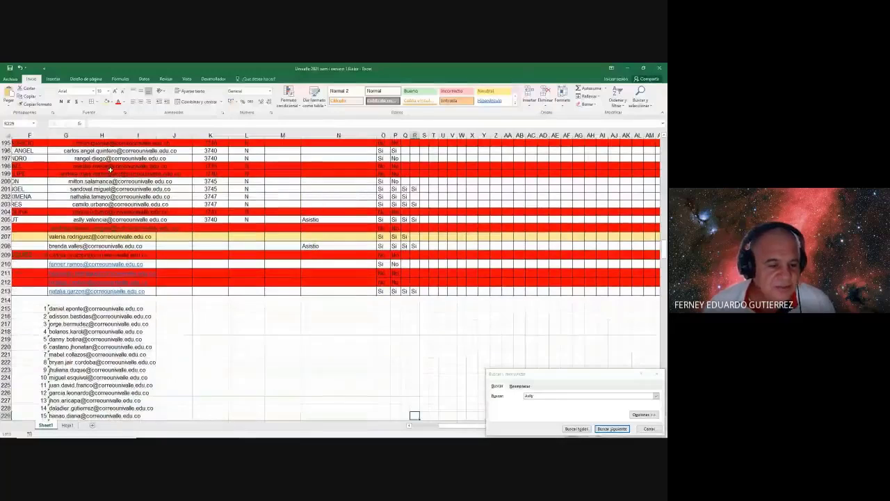
left_click(150, 148)
key("Left")
key("Left")
key("Left")
key("Left")
key("Left")
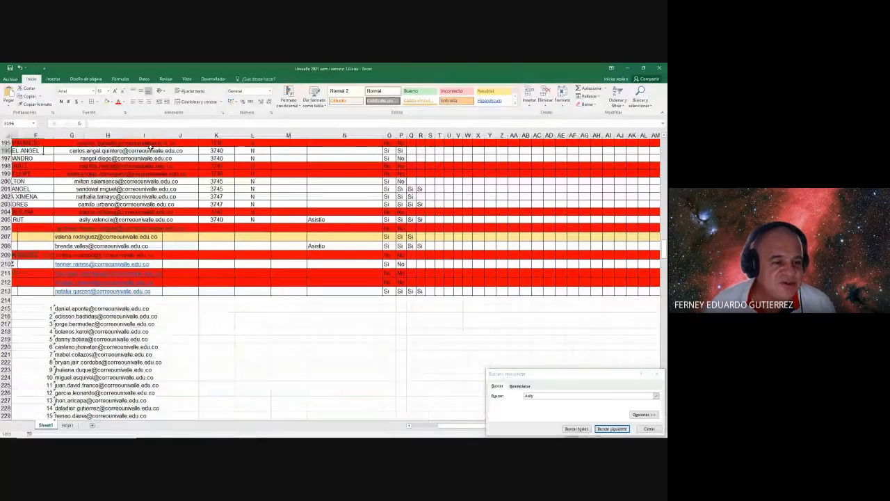
key("Up")
key("Up")
key("Up")
key("Up")
key("Up")
key("Up")
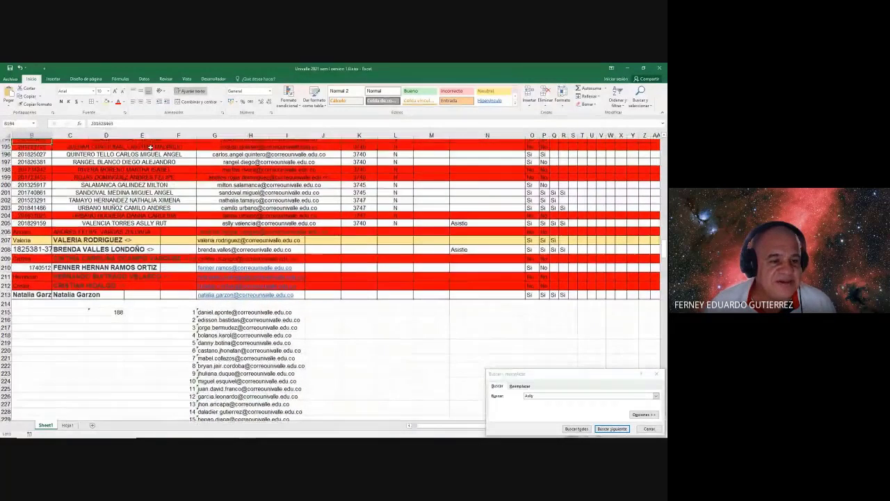
- Move up the Código column until the row 184 list headers appear
key("Up")
key("Up")
key("Up")
key("Up")
key("Up")
key("Up")
key("Up")
key("Up")
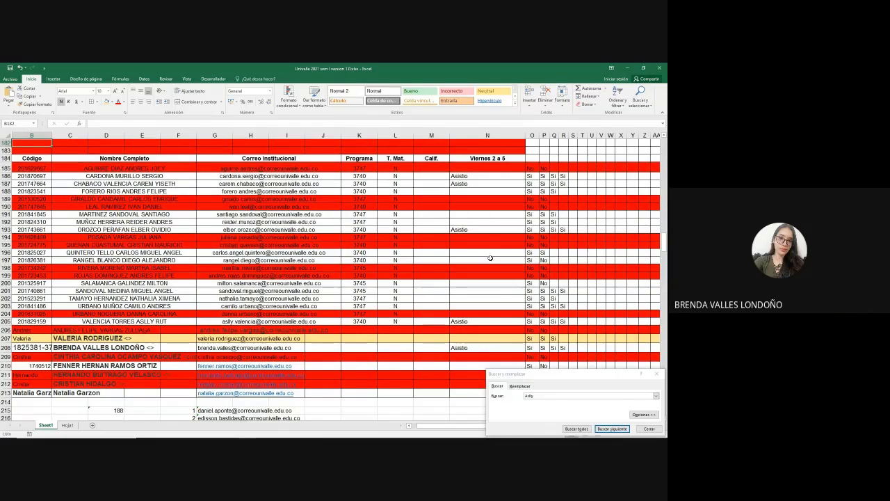
- Select cell N194, close Buscar y reemplazar, and switch back to the Meet call
left_click(484, 237)
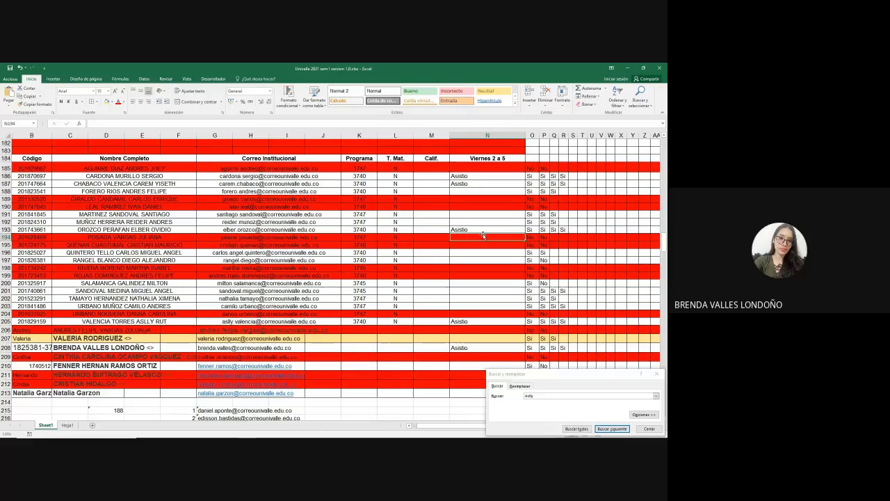
left_click(656, 374)
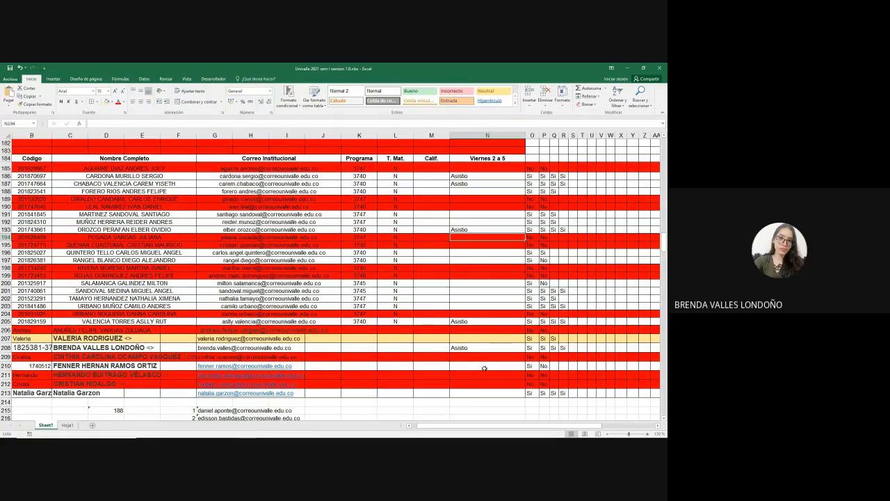
key("alt+Tab")
left_click(527, 217)
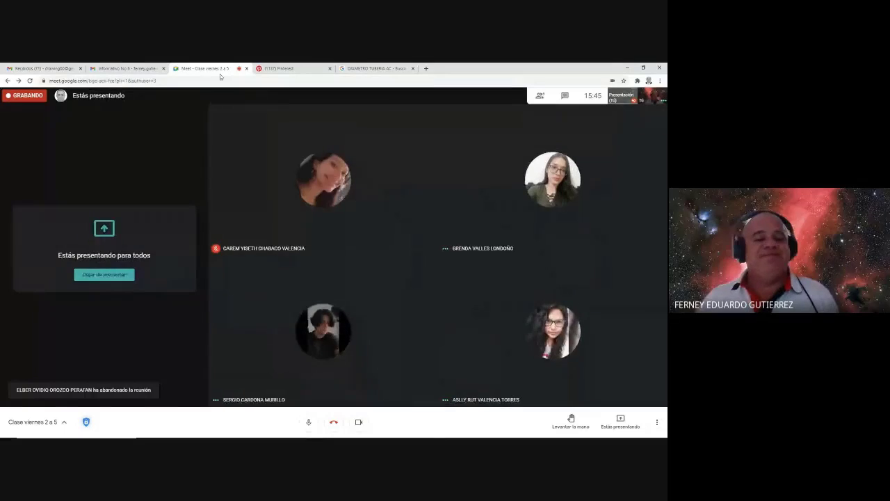
- Try ending the call, dismiss the recording warning, and stop the Meet recording
left_click(333, 423)
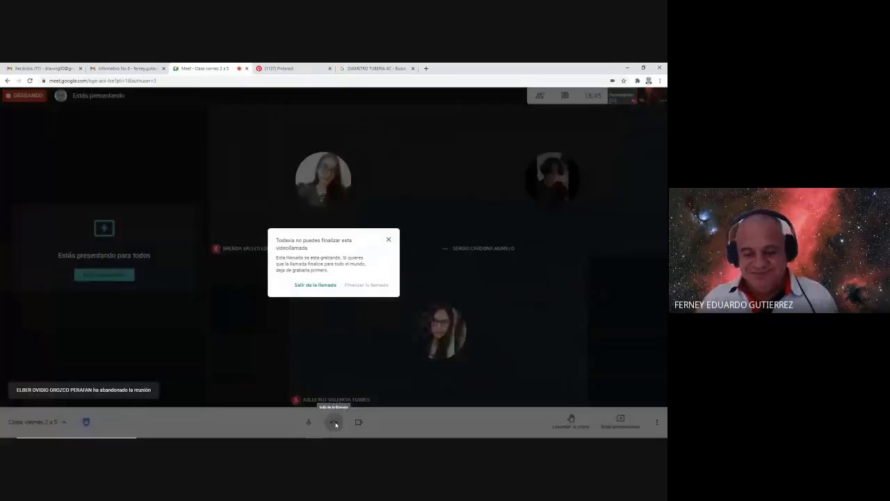
left_click(597, 184)
left_click(656, 422)
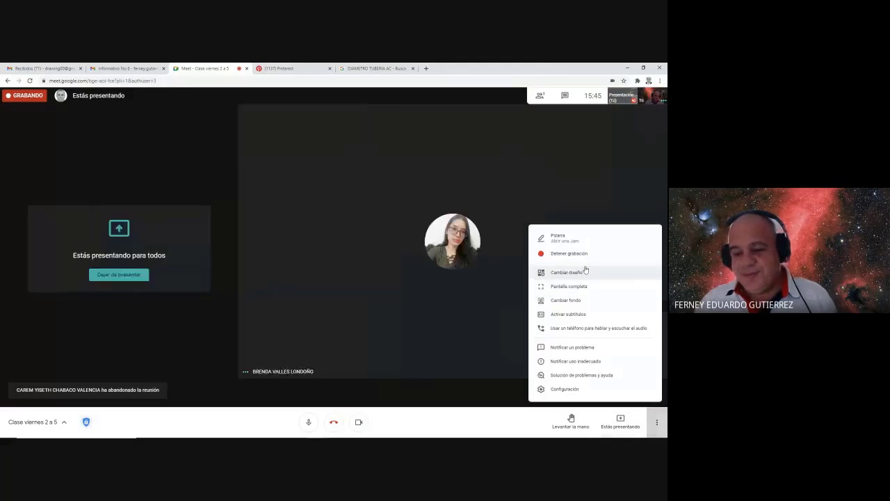